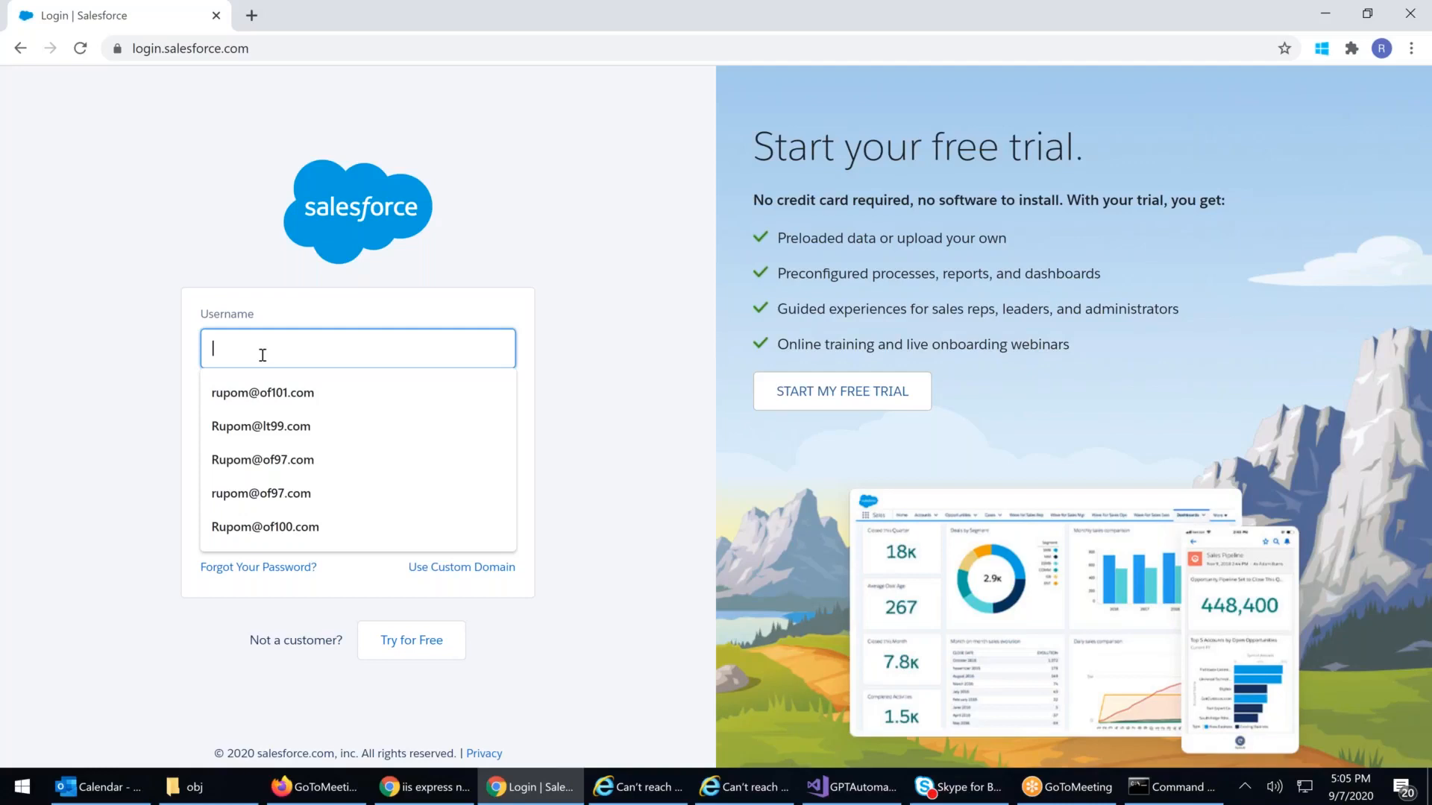
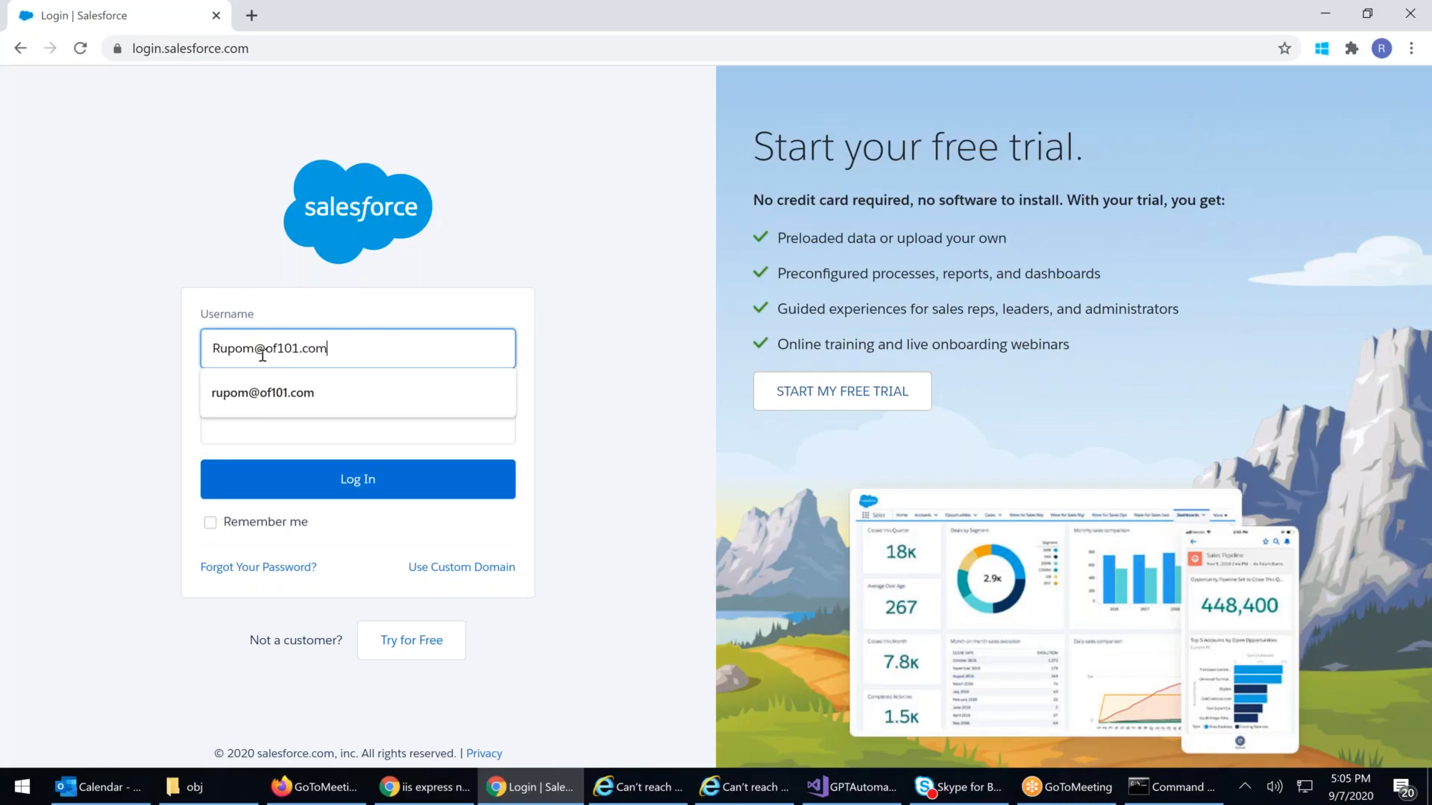
Step: Log in to Salesforce with the administrator's username and account password
{"action": "key", "text": "Tab"}
{"action": "type", "text": "••"}
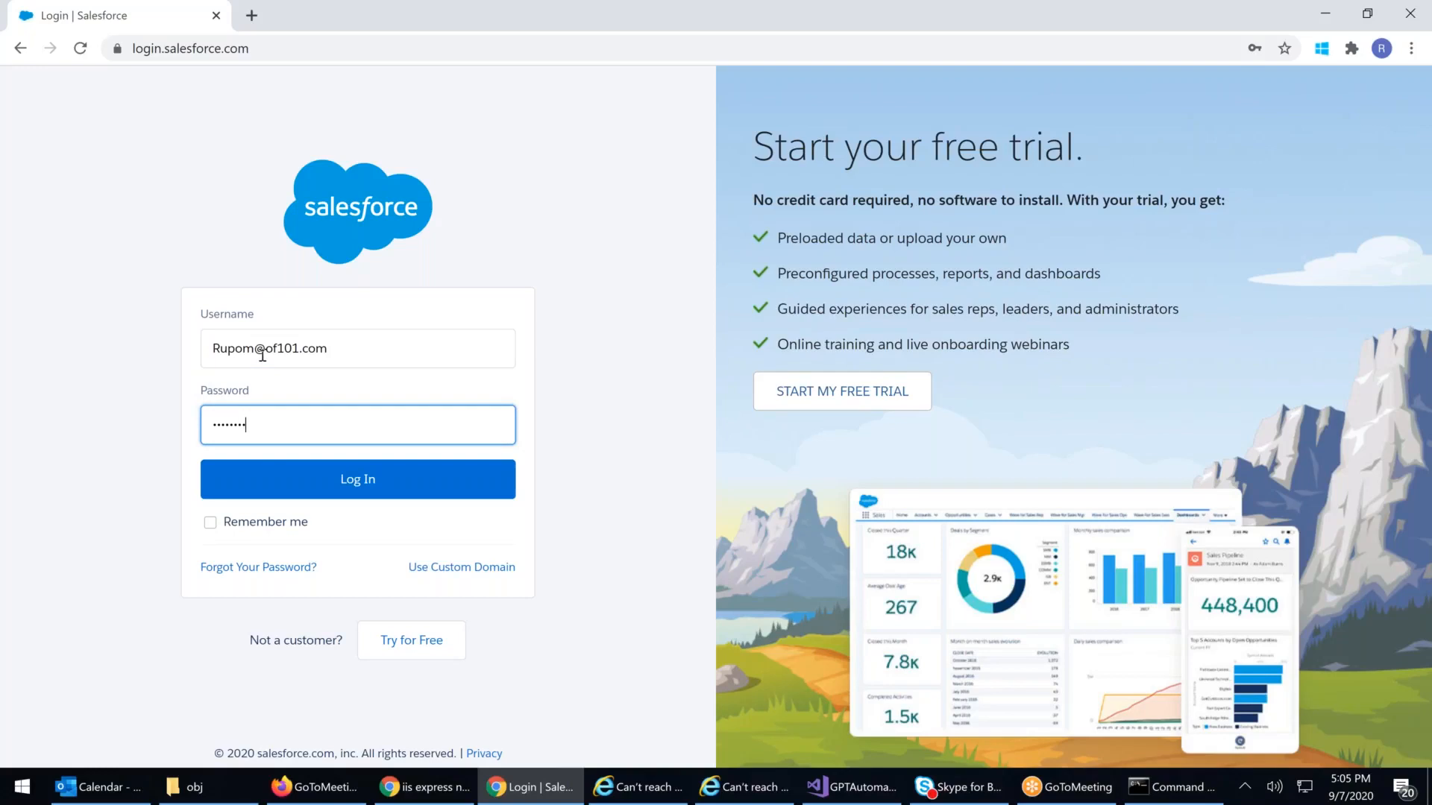
{"action": "key", "text": "Return"}
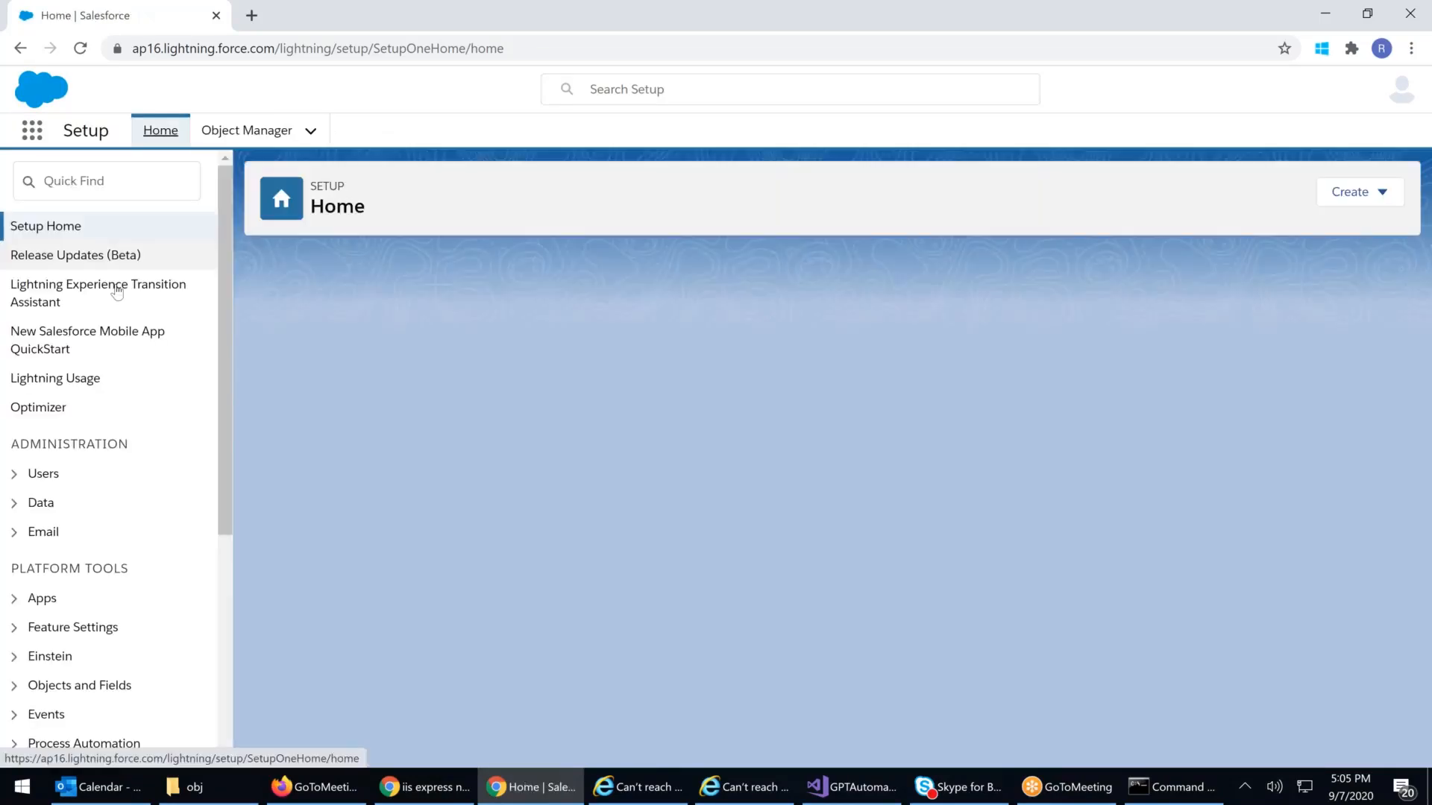
Step: Open the All Users list under Administration > Users in the Setup sidebar
{"action": "left_click", "coordinate": [16, 510]}
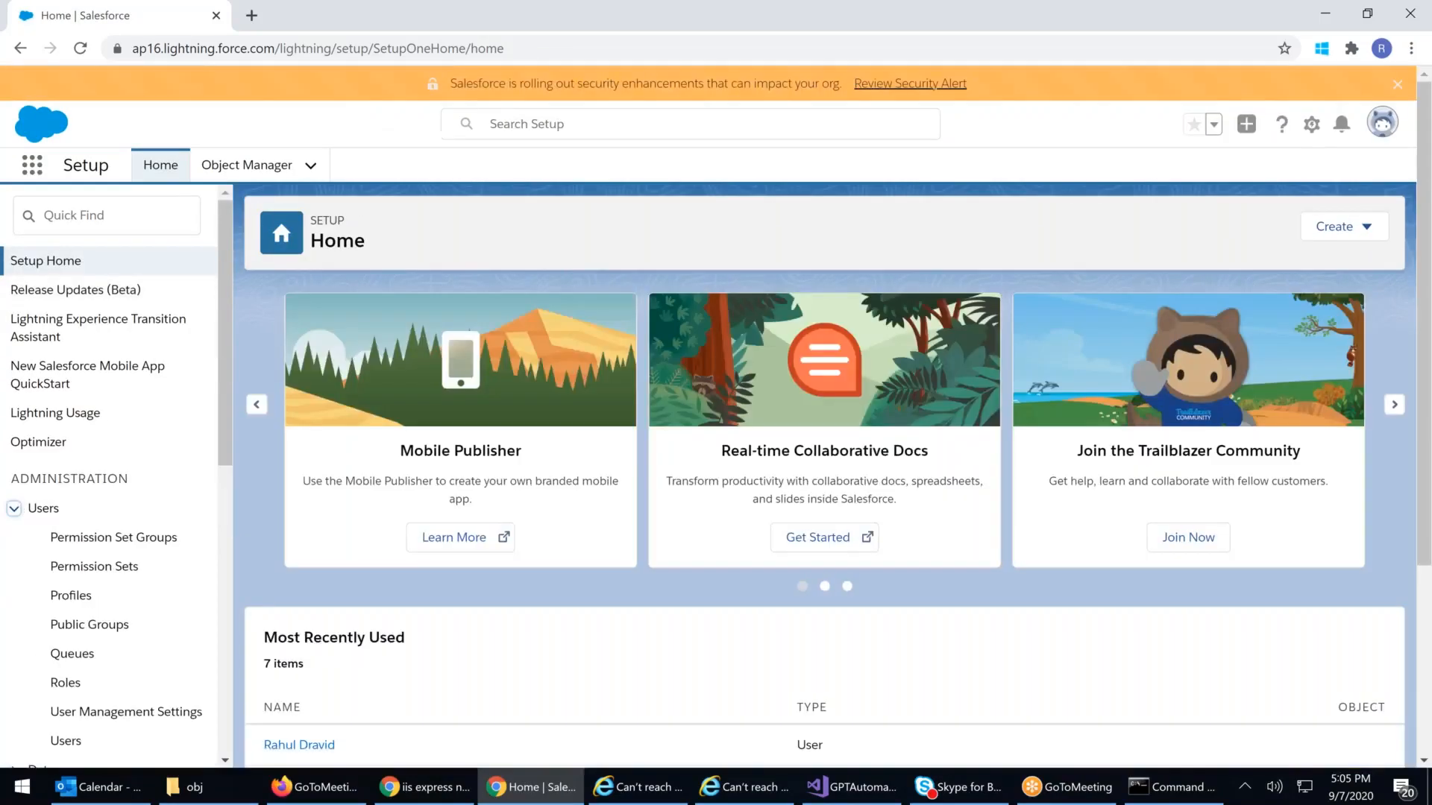
{"action": "scroll", "coordinate": [62, 647], "scroll_direction": "down", "scroll_amount": 1}
{"action": "left_click", "coordinate": [63, 650]}
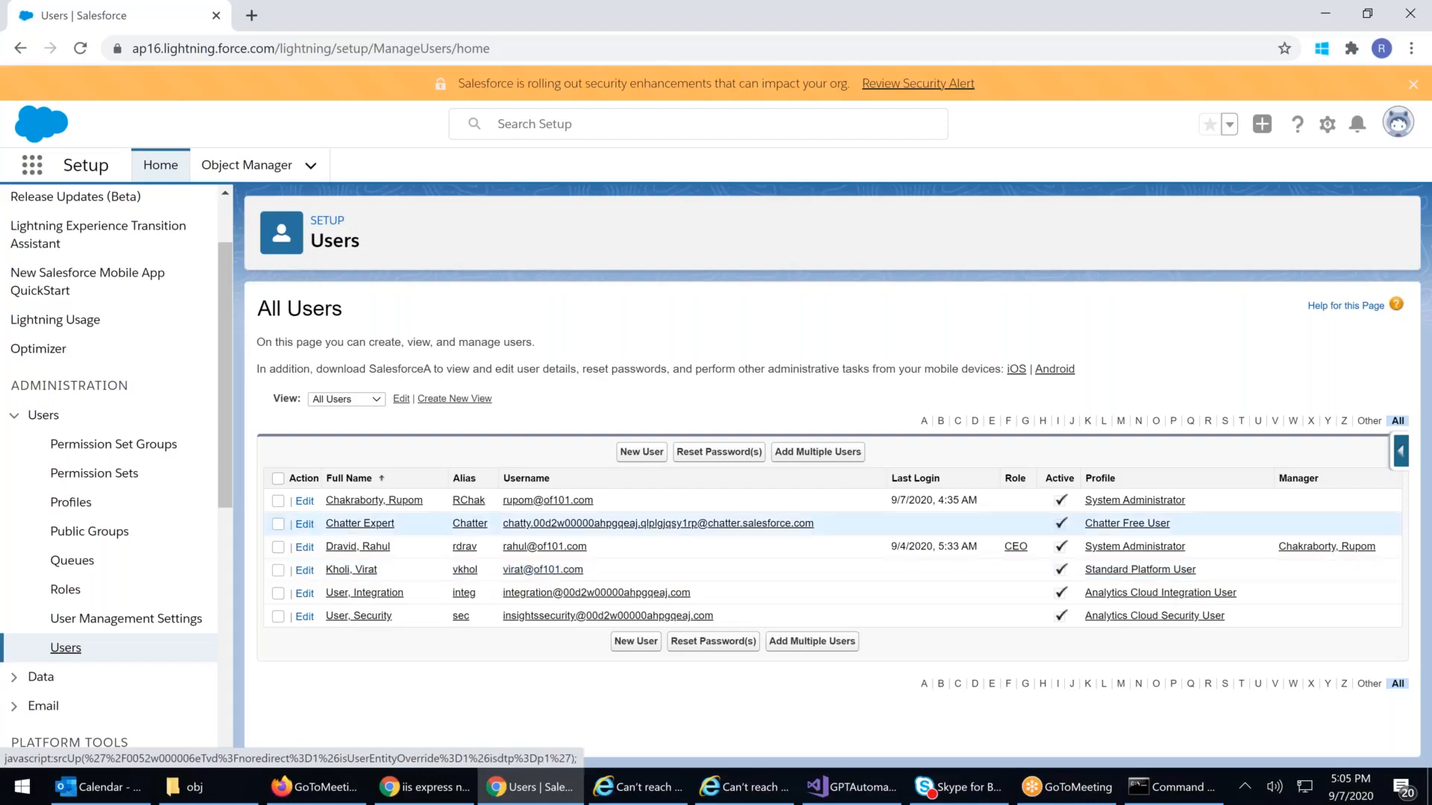
{"action": "left_click", "coordinate": [1385, 51]}
Step: Open a new incognito window and load the Salesforce login page
{"action": "left_click", "coordinate": [1411, 48]}
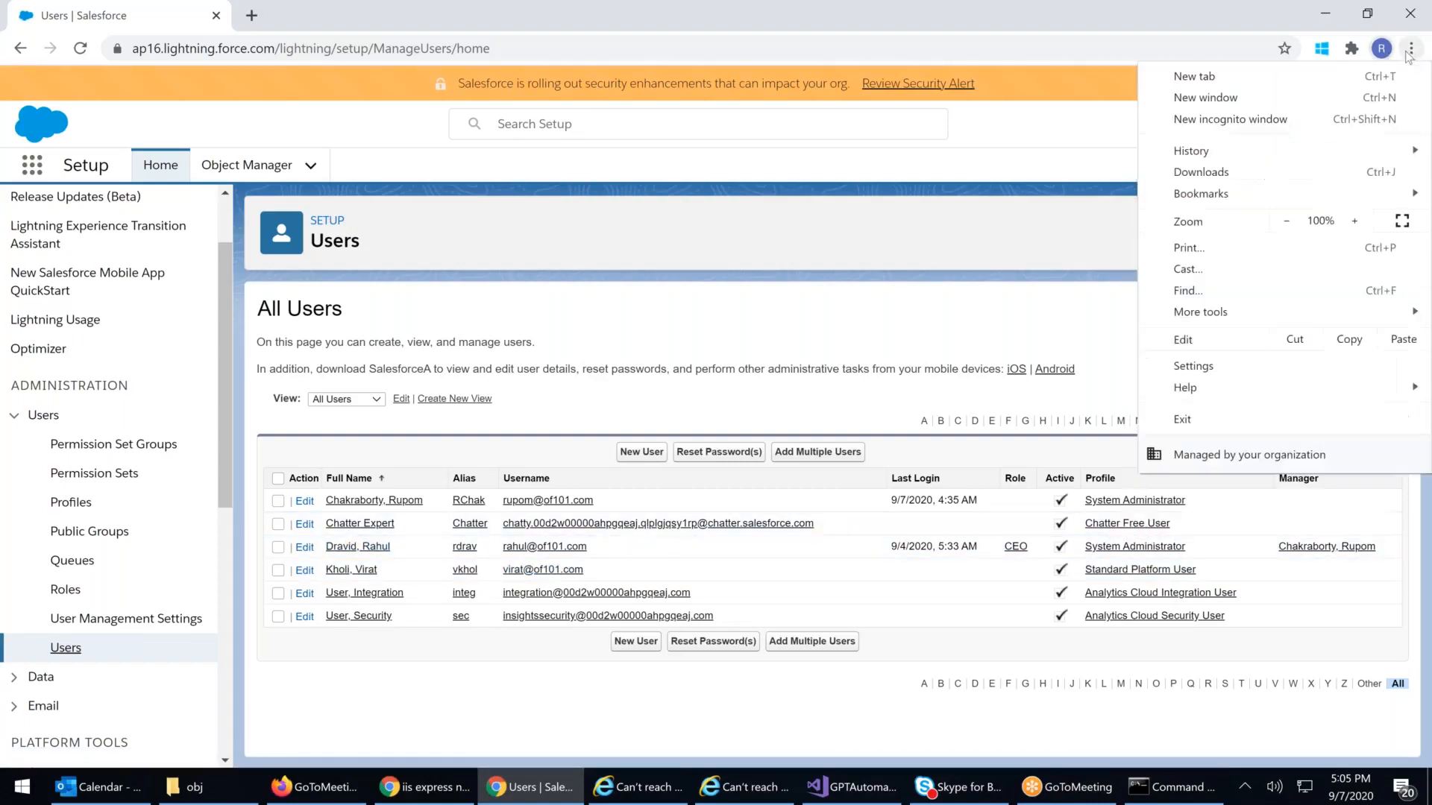
{"action": "left_click", "coordinate": [1191, 127]}
{"action": "type", "text": "log"}
{"action": "key", "text": "Return"}
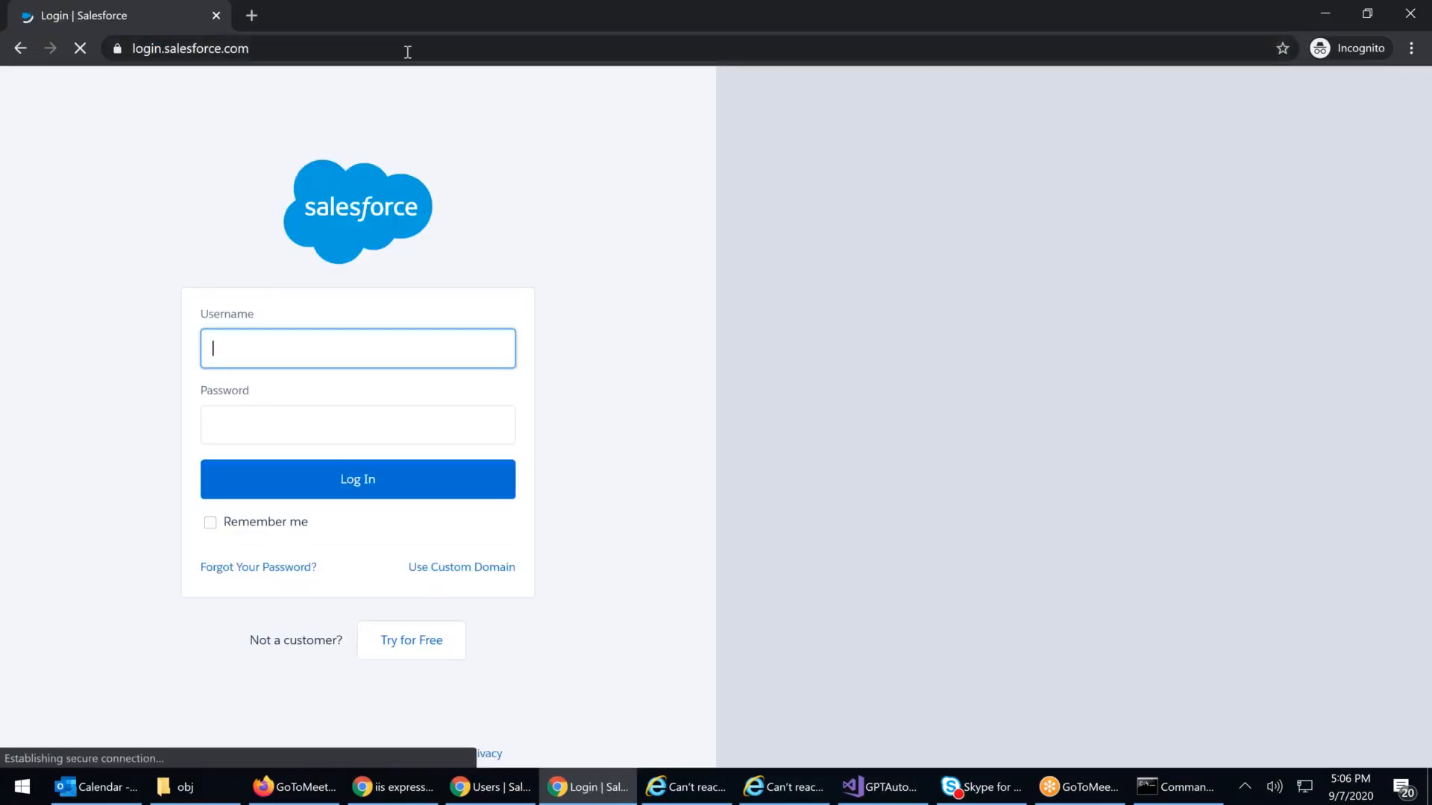
{"action": "left_click_drag", "start_coordinate": [404, 31], "coordinate": [922, 219]}
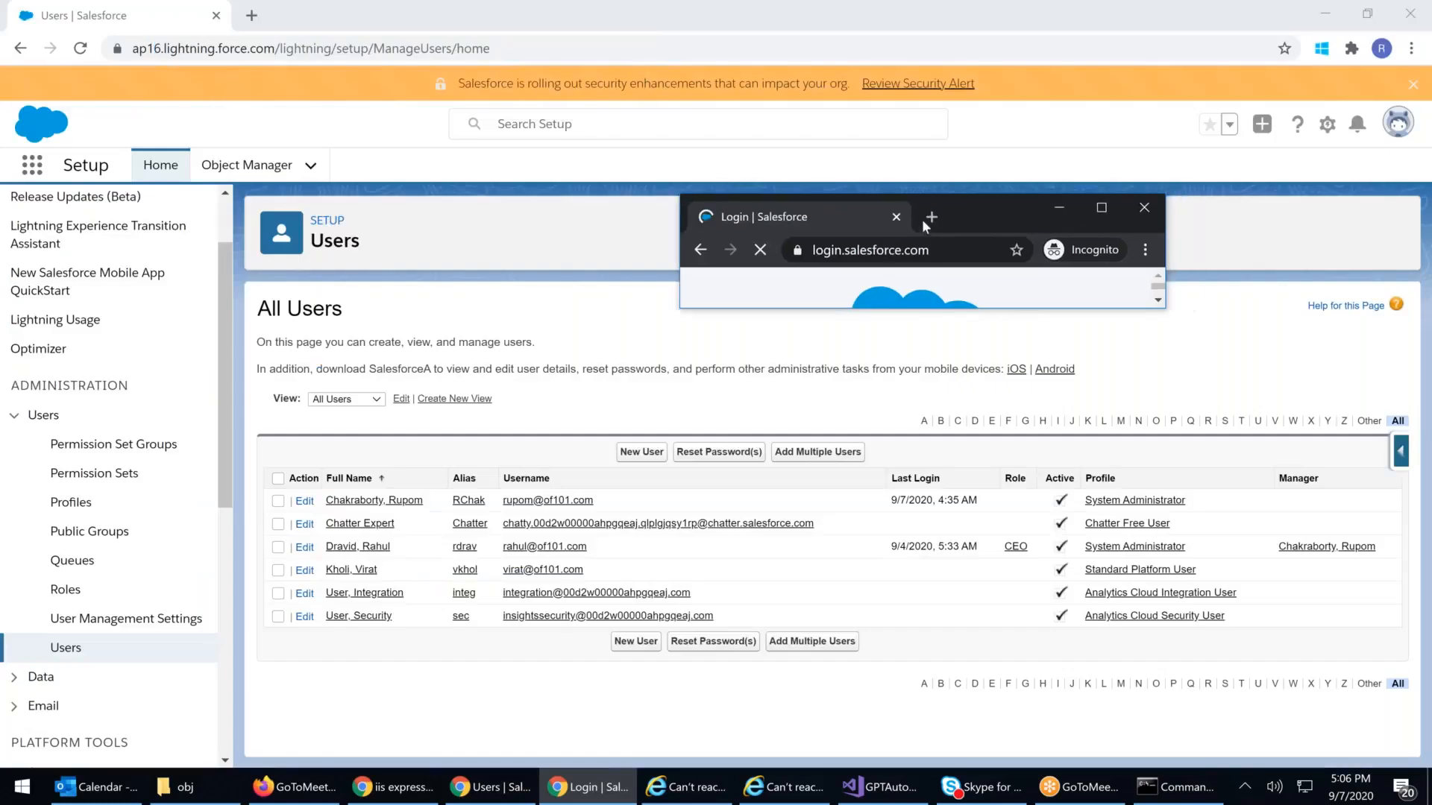
{"action": "left_click", "coordinate": [1103, 215]}
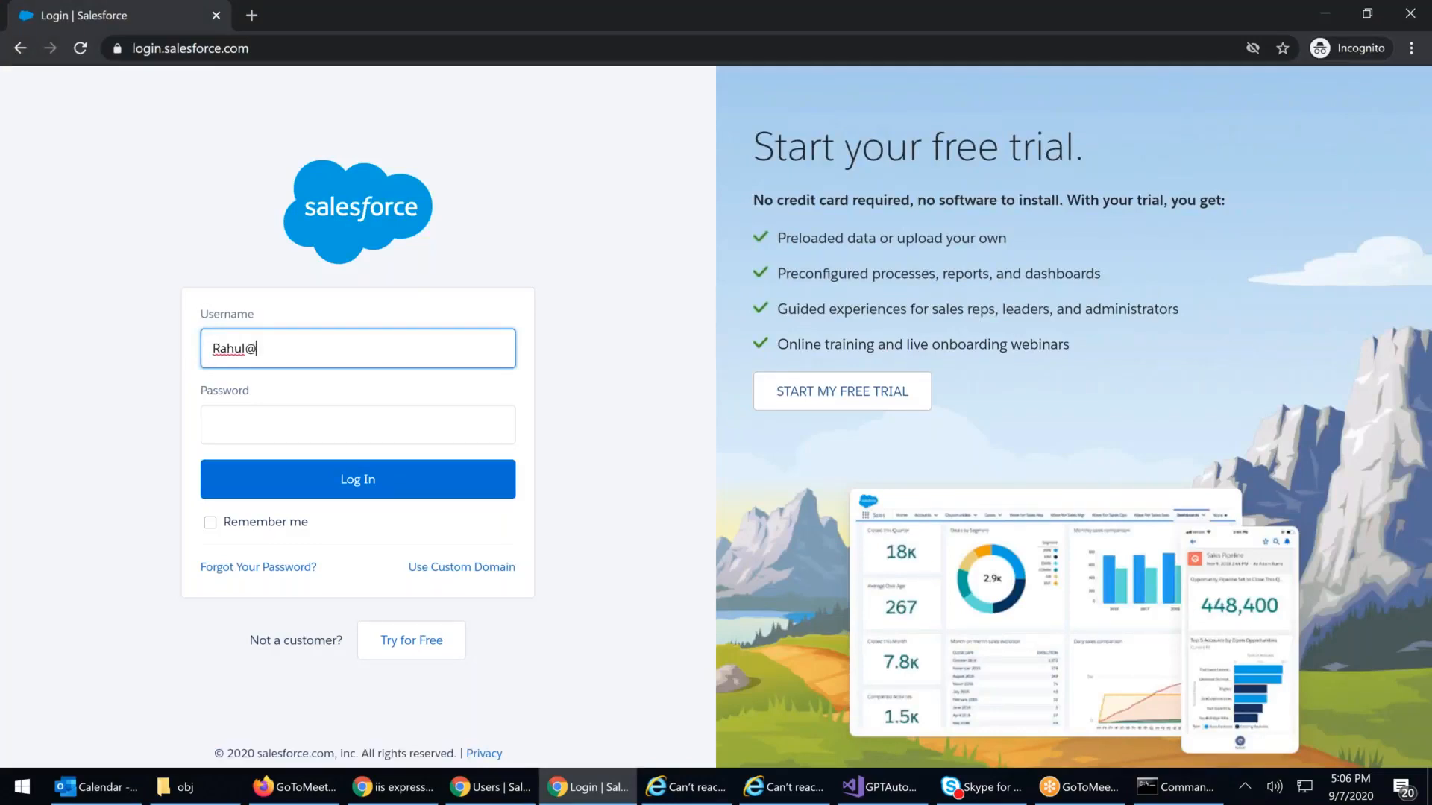
Step: Log in as the second user with their username and password, then return to the Users page
{"action": "key", "text": "Tab"}
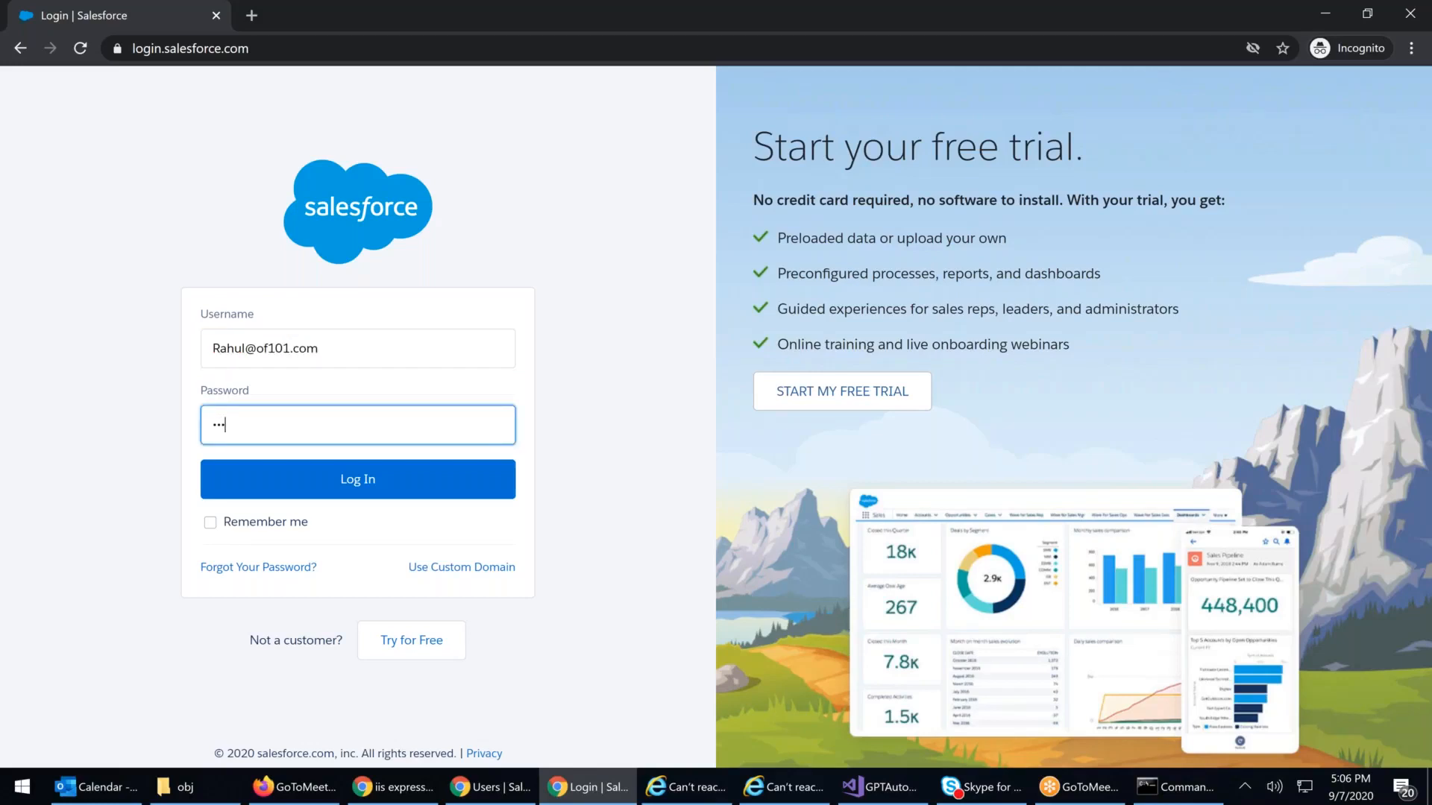
{"action": "type", "text": "•••••••••••"}
{"action": "key", "text": "Return"}
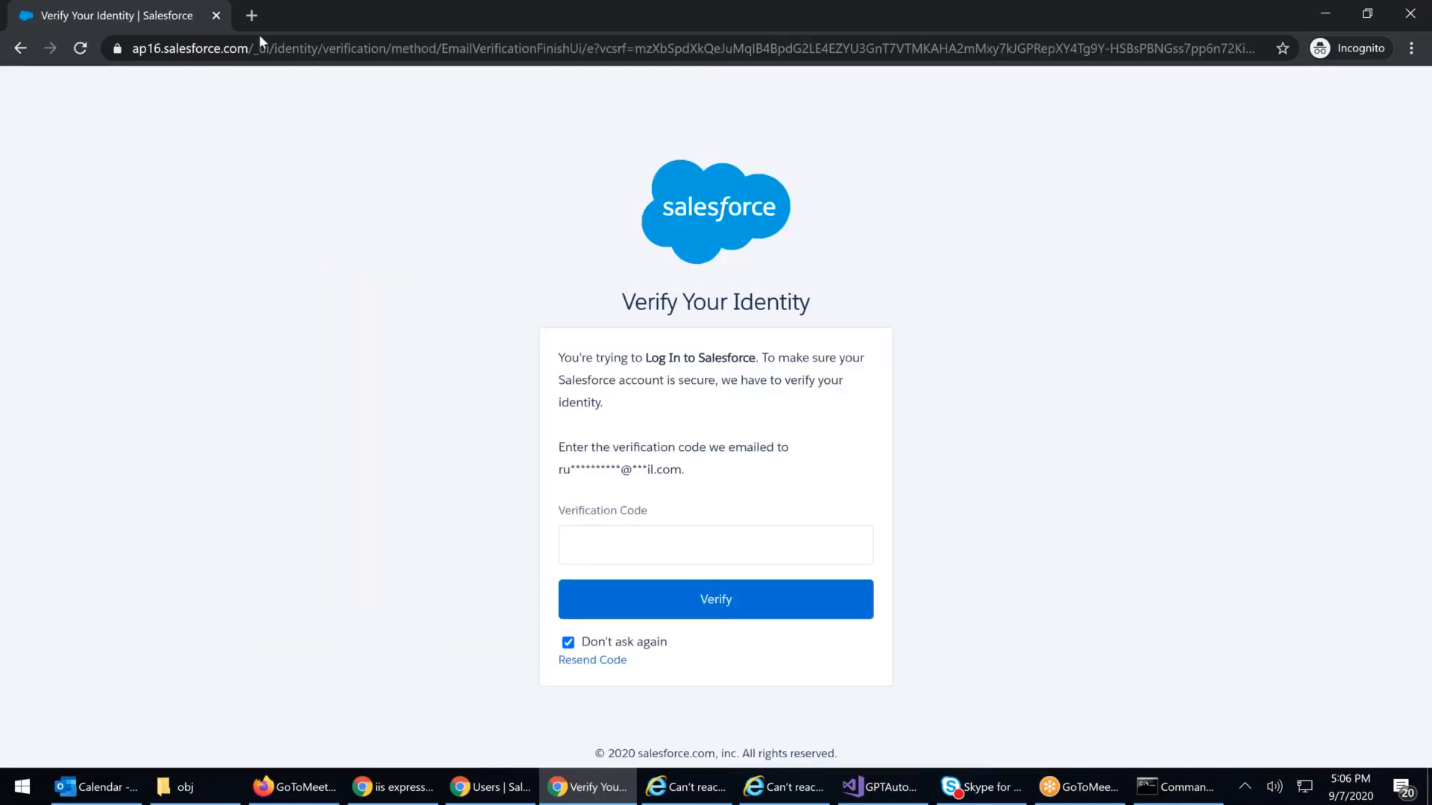
{"action": "mouse_move", "coordinate": [513, 794]}
{"action": "left_click", "coordinate": [485, 705]}
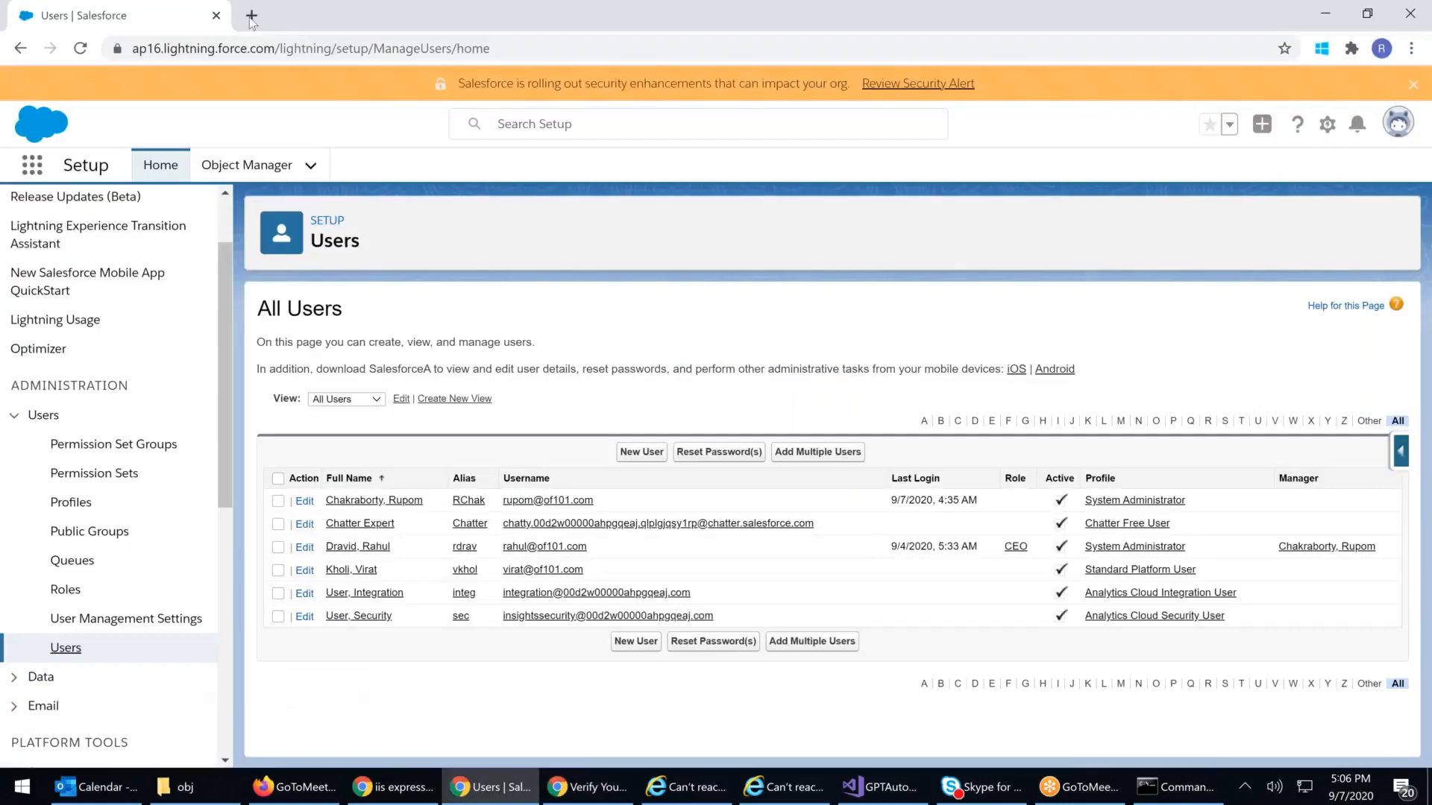
Step: Open Gmail in a new tab and copy the code from the Salesforce verification email
{"action": "left_click", "coordinate": [252, 14]}
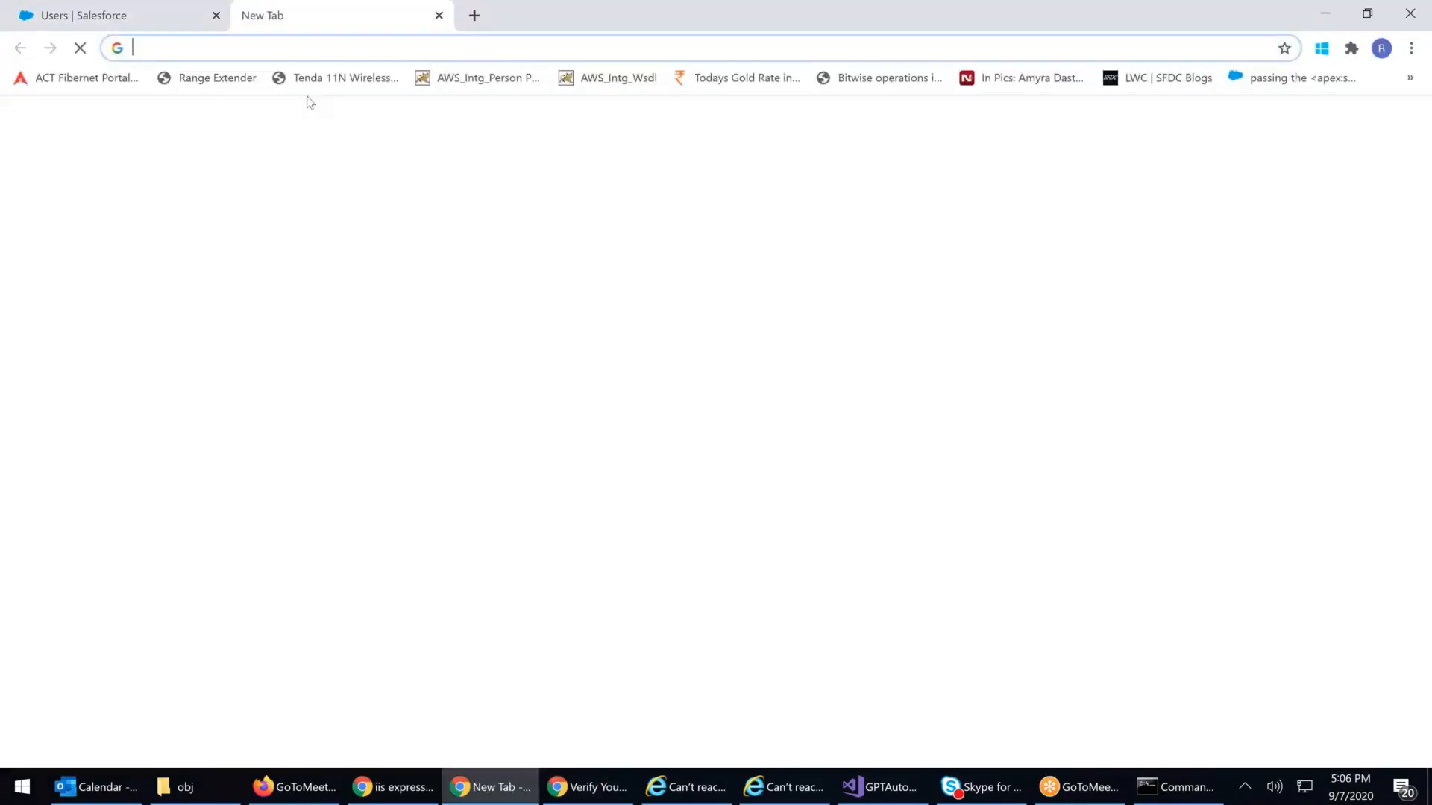
{"action": "type", "text": "gmail"}
{"action": "key", "text": "Return"}
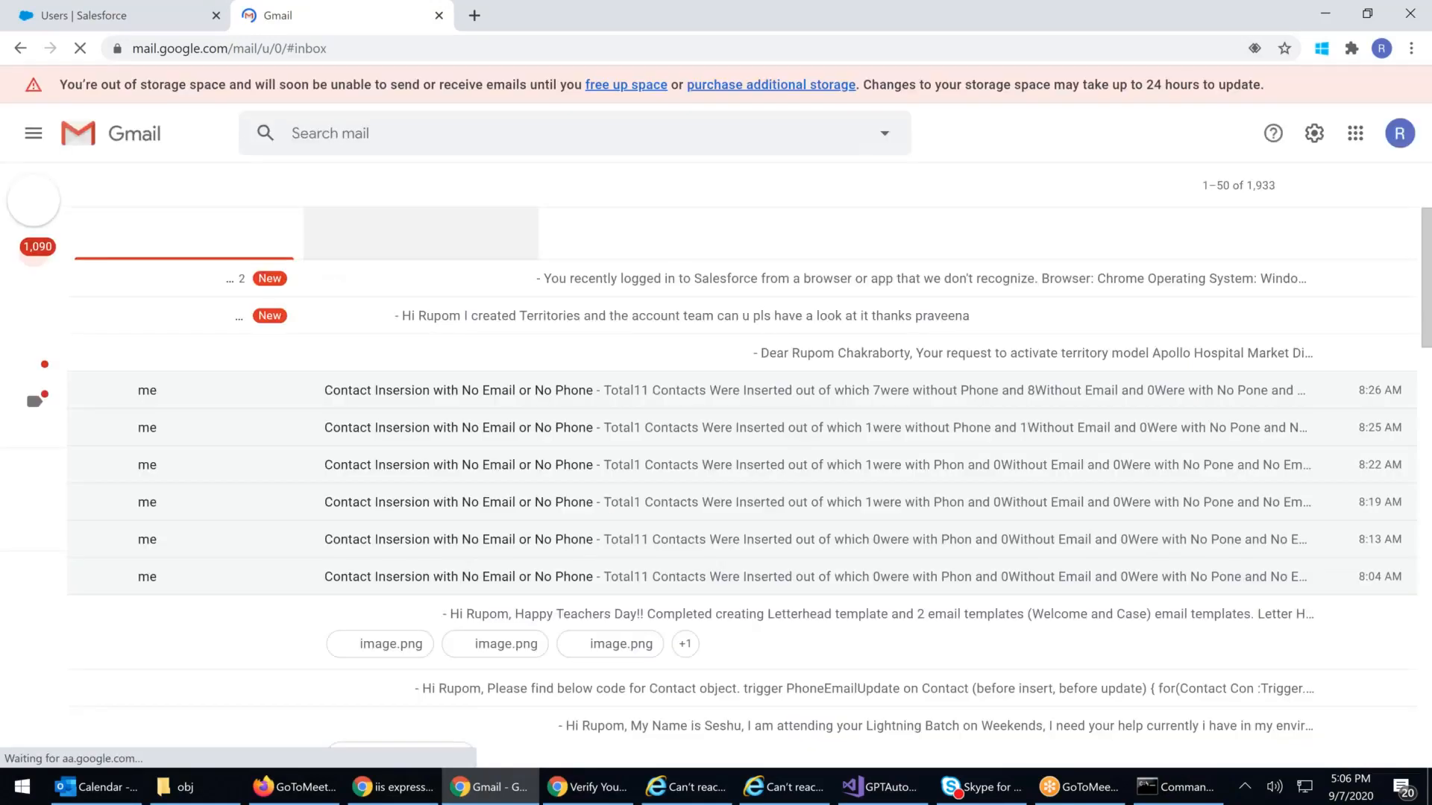
{"action": "left_click", "coordinate": [326, 278]}
{"action": "double_click", "coordinate": [249, 551]}
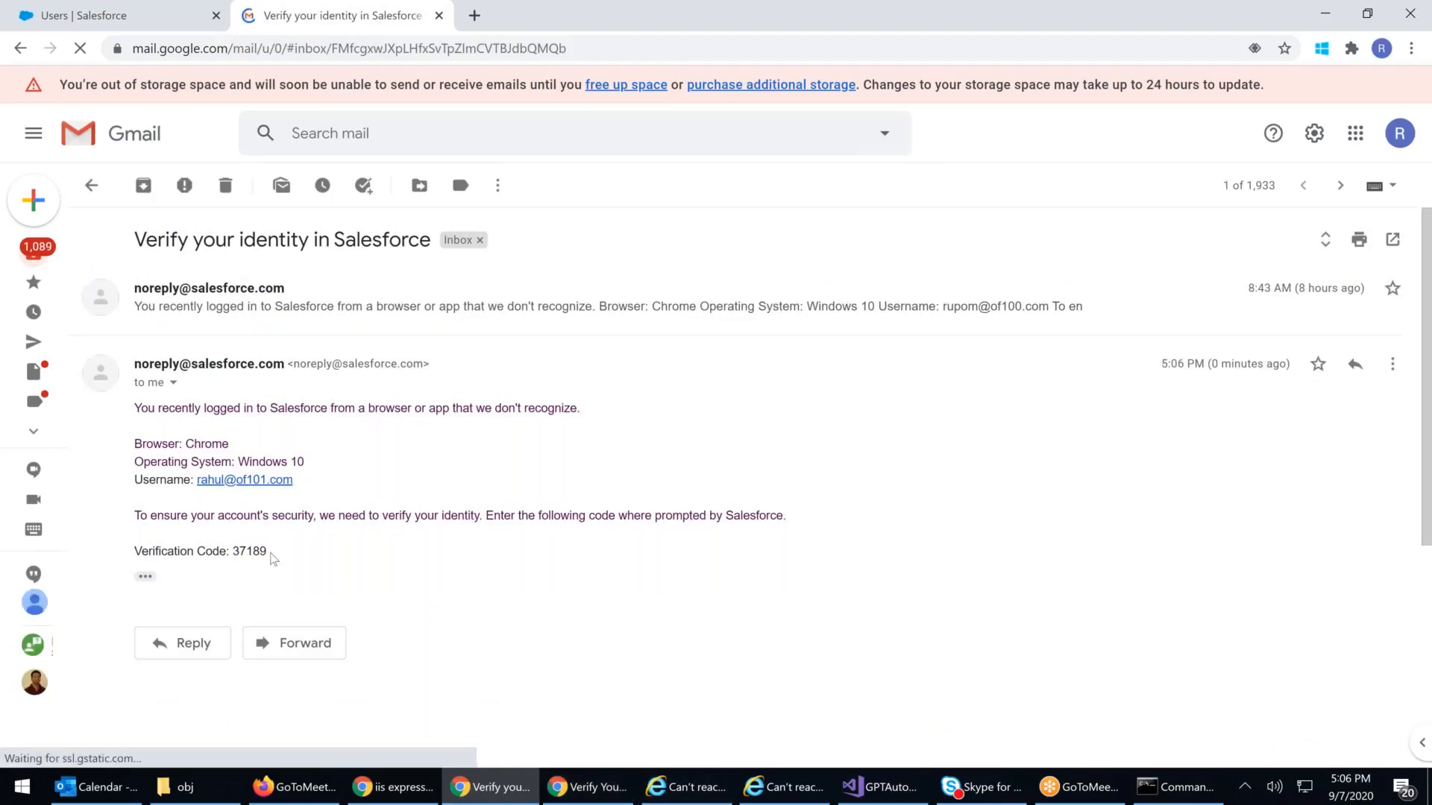
{"action": "double_click", "coordinate": [248, 552]}
{"action": "key", "text": "ctrl+c"}
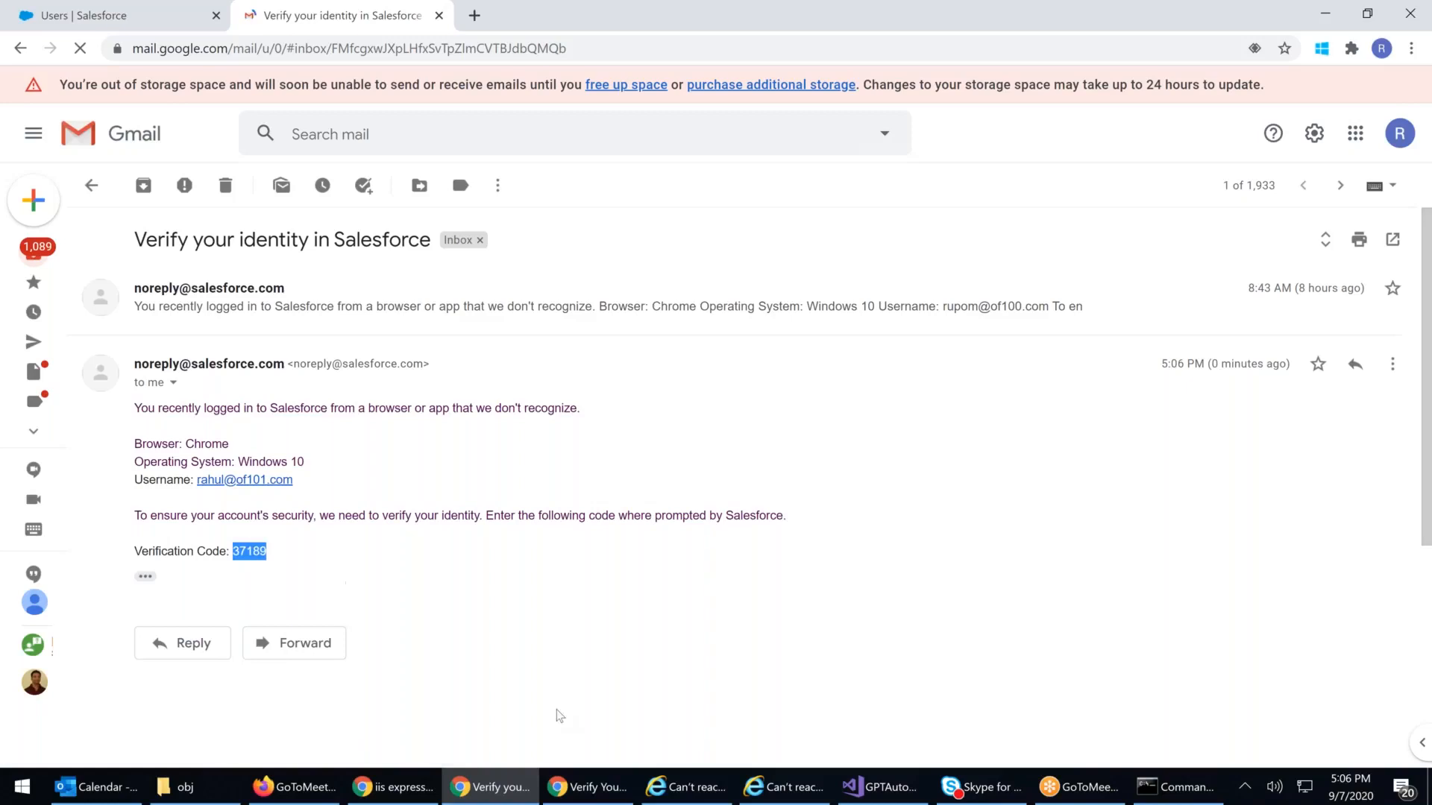
{"action": "key", "text": "alt+Tab"}
Step: Paste the verification code, submit it, and arrange the two windows side by side
{"action": "left_click", "coordinate": [619, 546]}
{"action": "key", "text": "ctrl+v"}
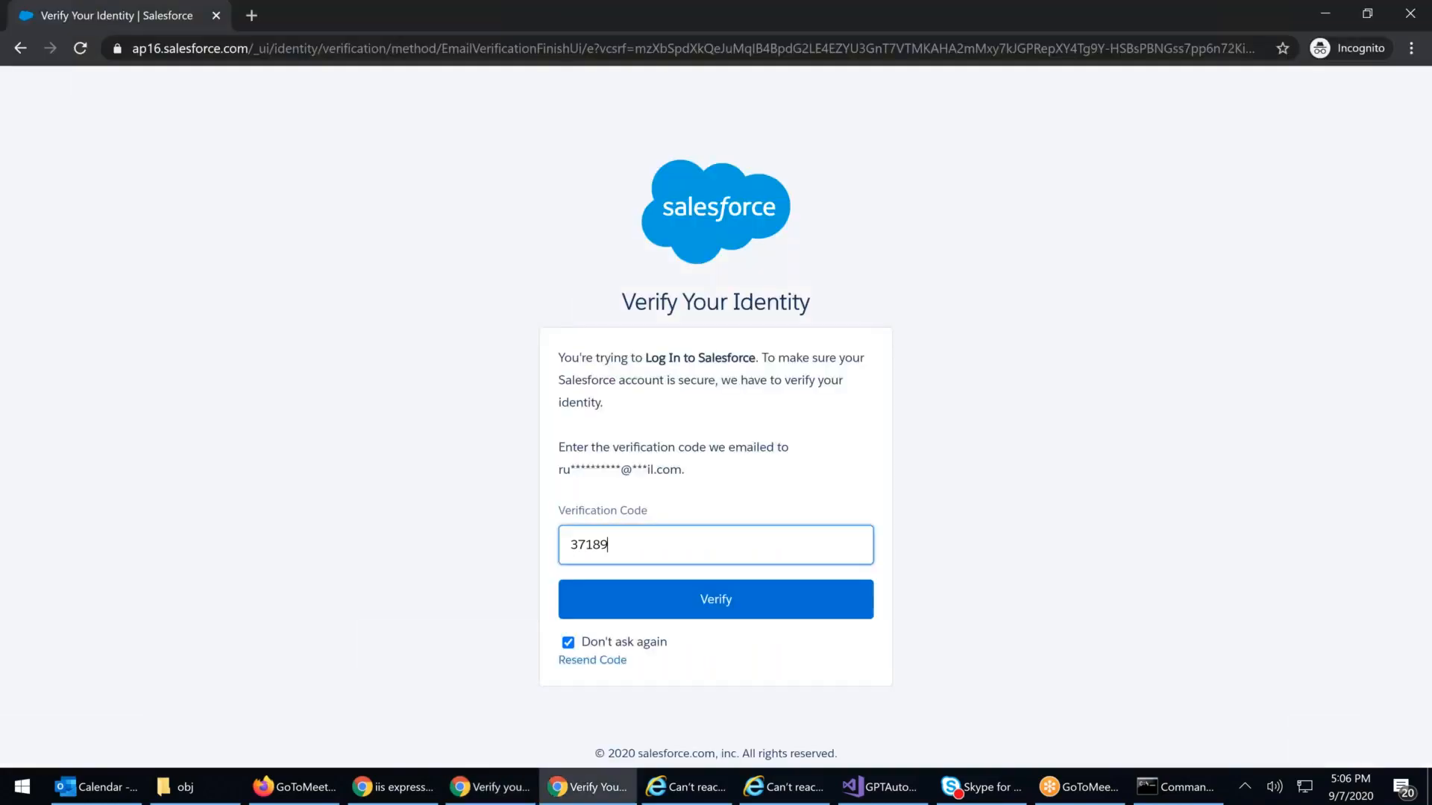
{"action": "left_click", "coordinate": [675, 601]}
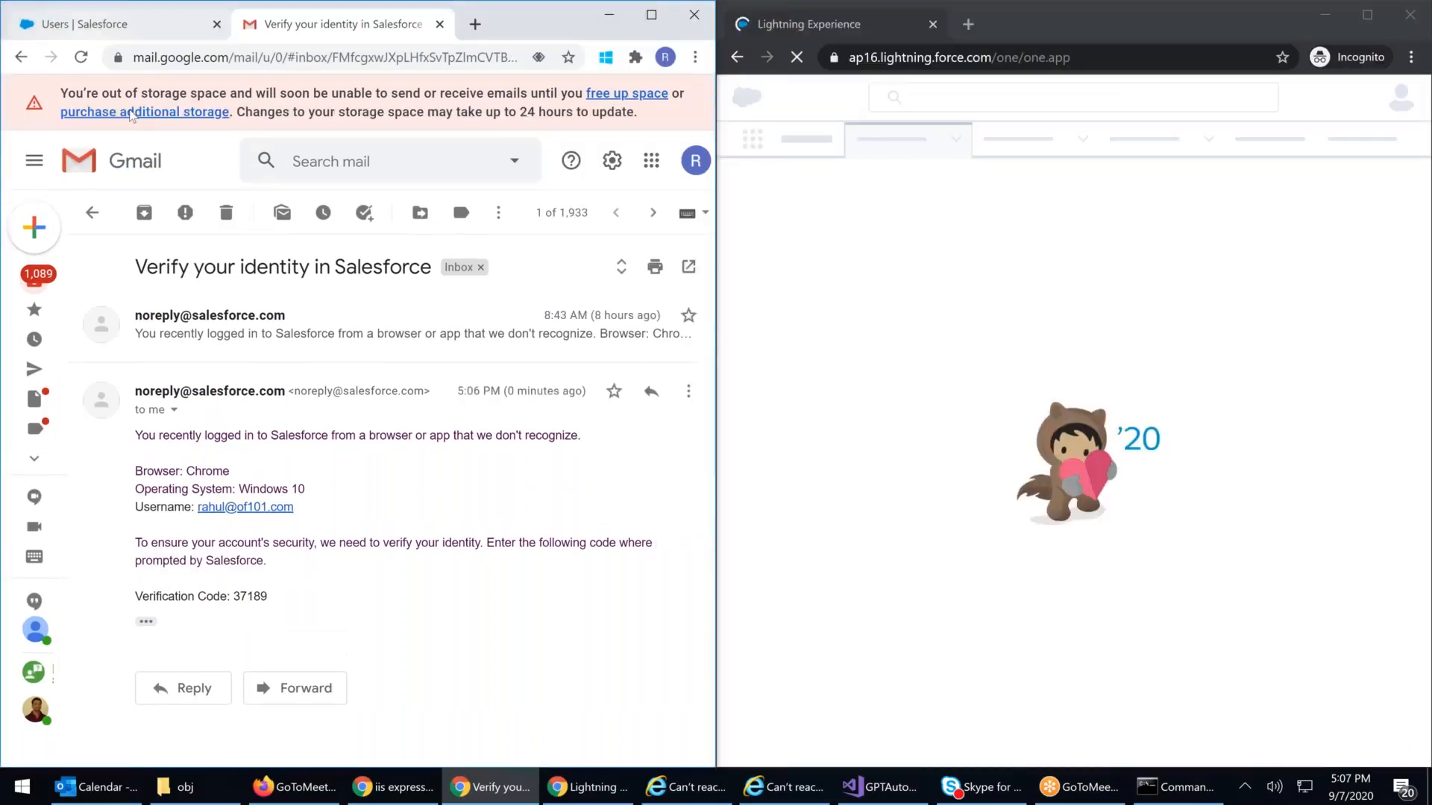
{"action": "key", "text": "ctrl+shift+Tab"}
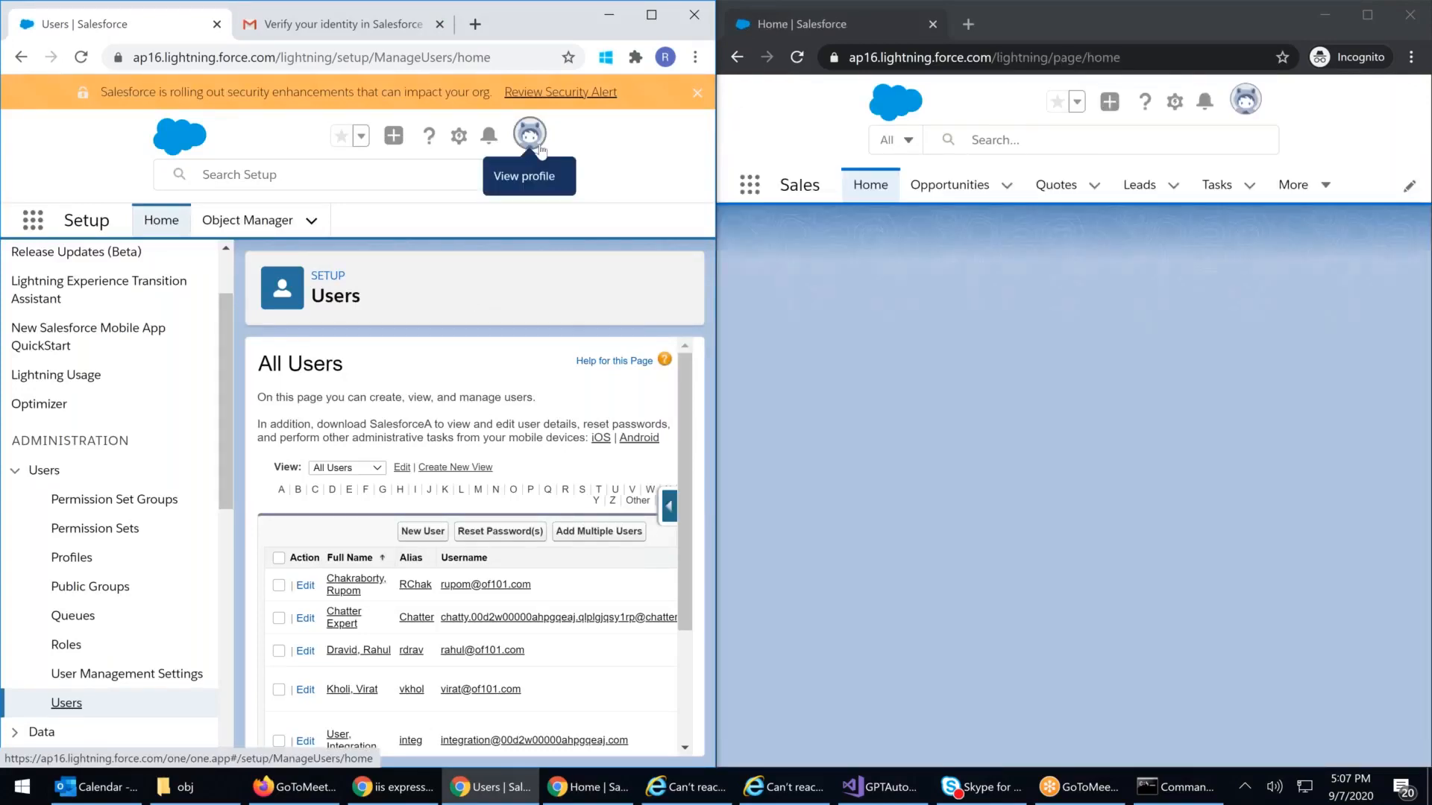
Step: Check which user is logged in on each of the two side-by-side windows
{"action": "left_click", "coordinate": [530, 135]}
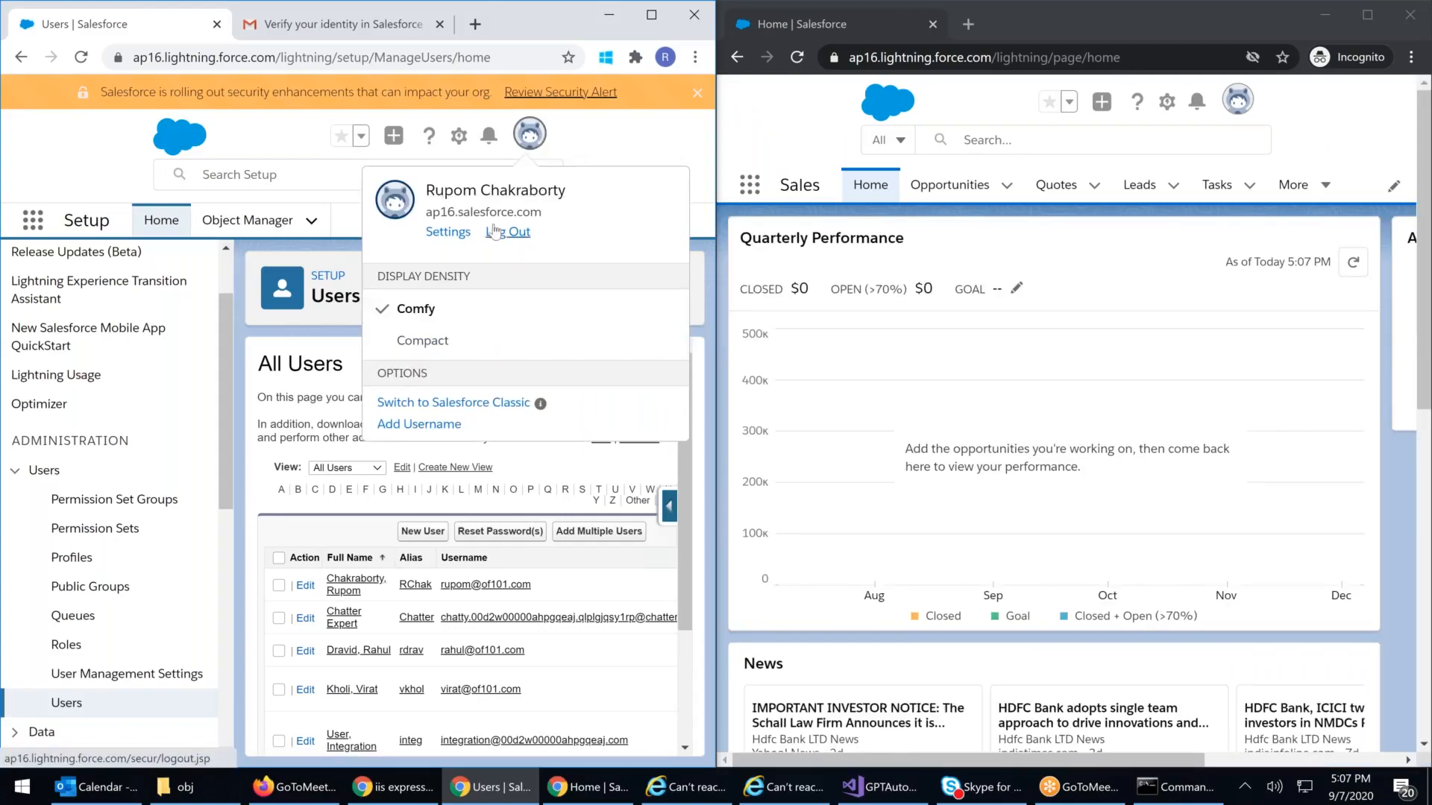
{"action": "left_click", "coordinate": [1243, 106]}
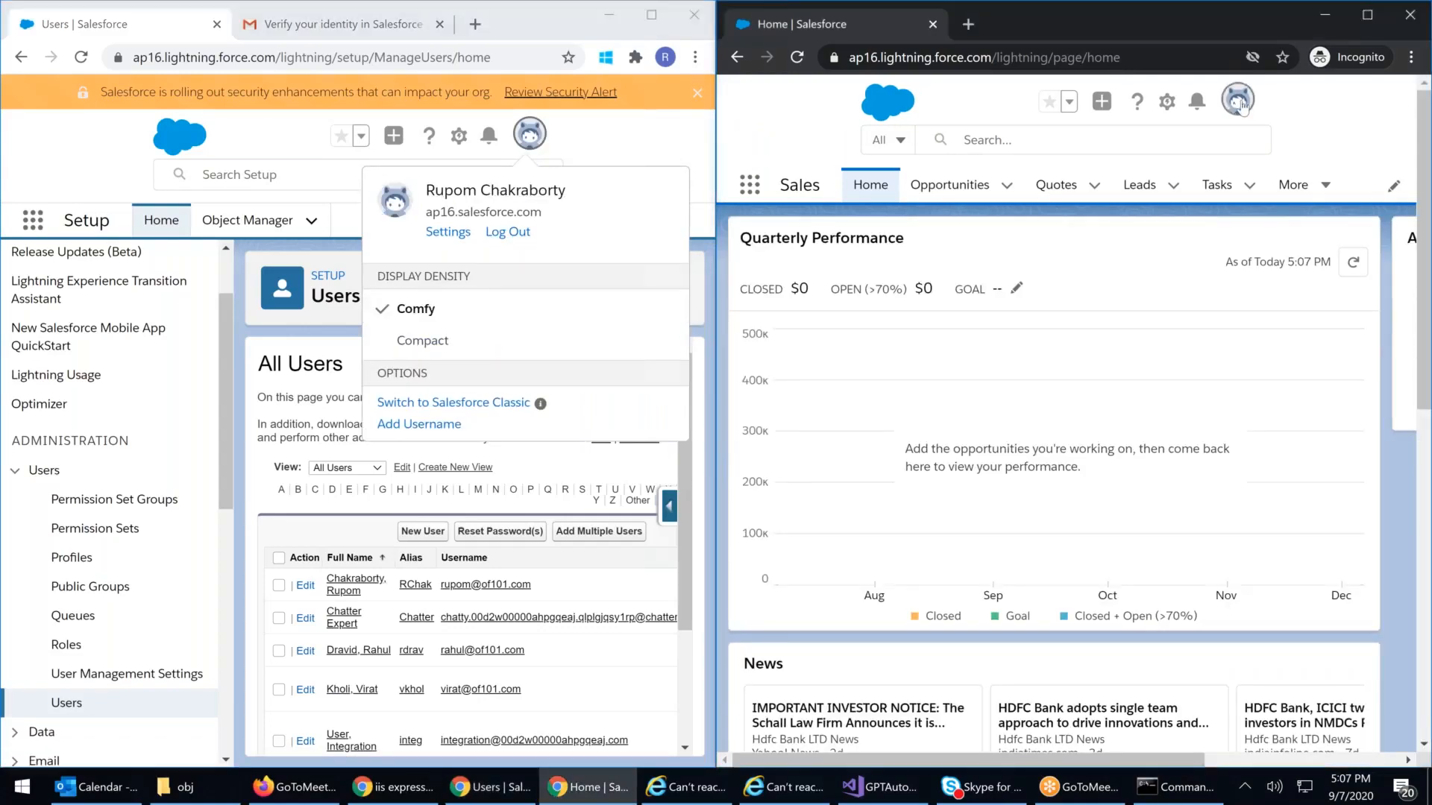
{"action": "left_click", "coordinate": [1239, 113]}
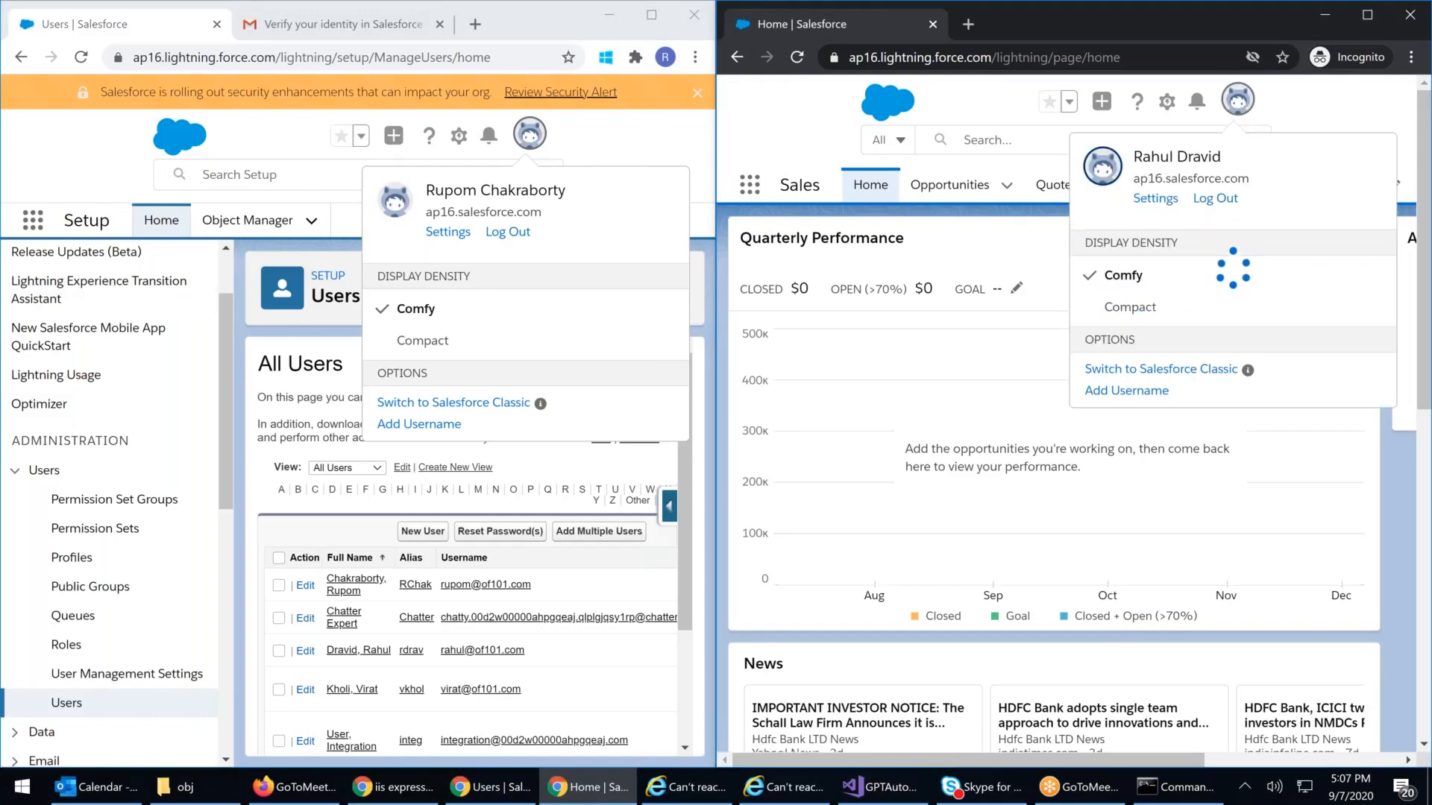
{"action": "left_click", "coordinate": [689, 474]}
Step: Review the Users table's Profile and Role columns and open the CEO user's record
{"action": "scroll", "coordinate": [689, 474], "scroll_direction": "down", "scroll_amount": 2}
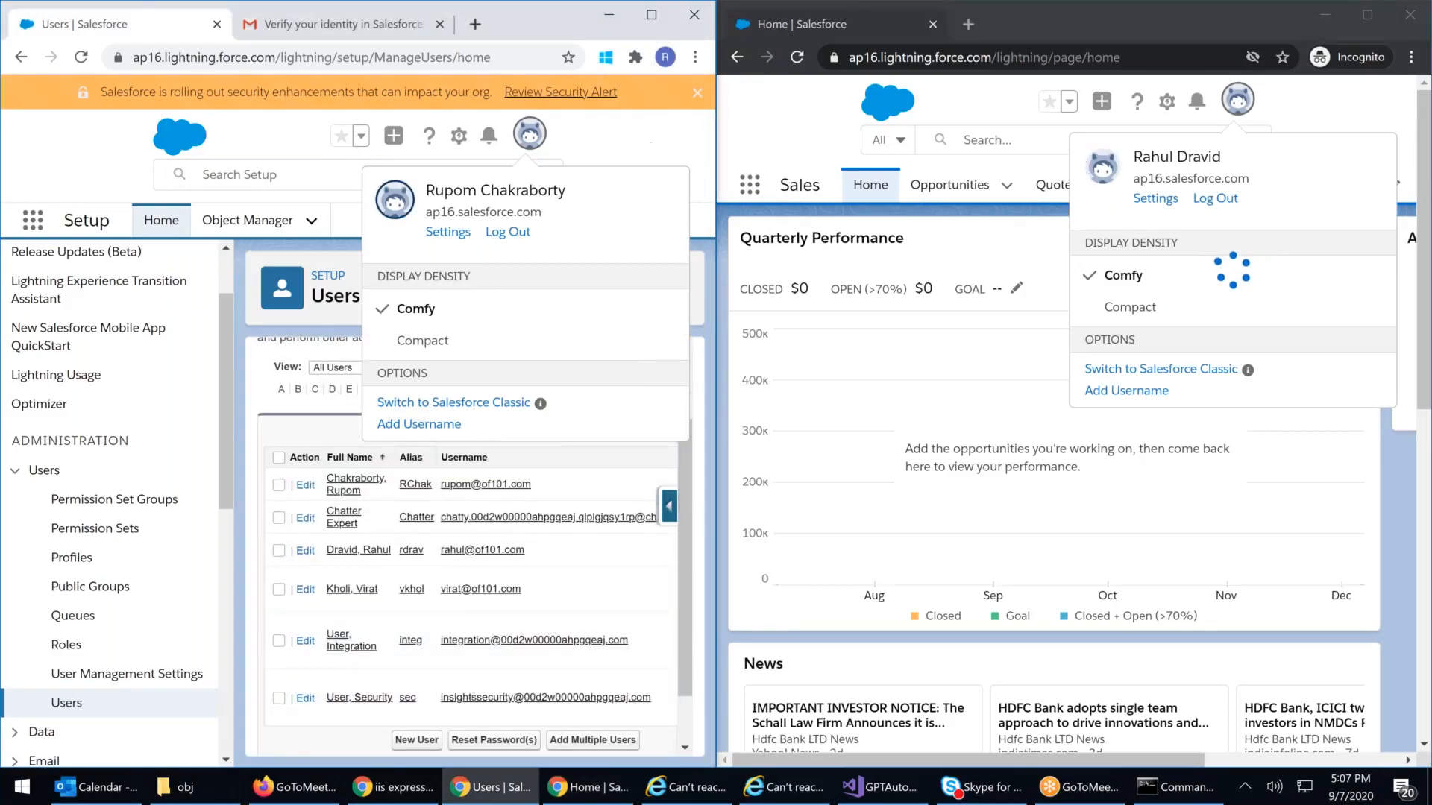
{"action": "left_click", "coordinate": [375, 628]}
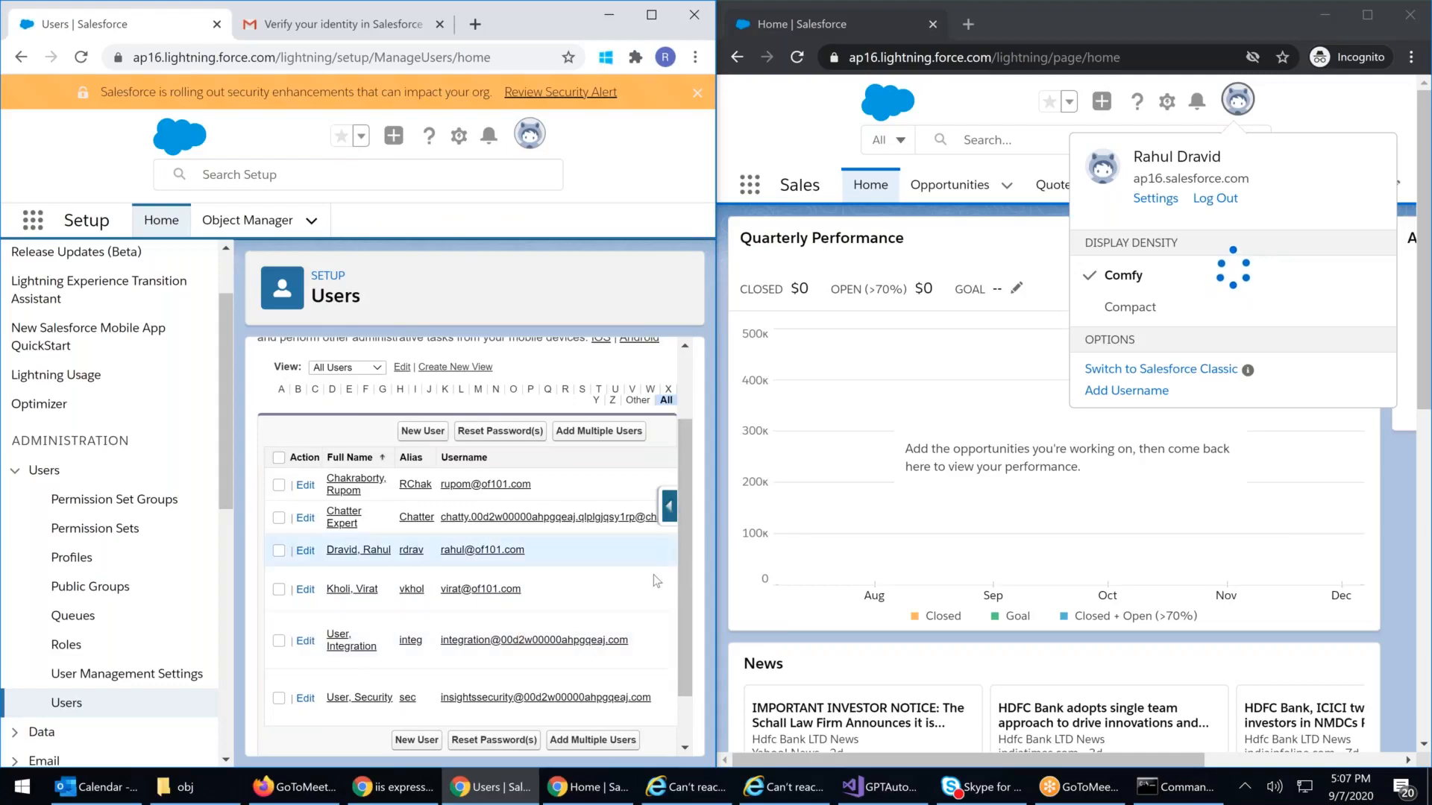
{"action": "scroll", "coordinate": [642, 575], "scroll_direction": "down", "scroll_amount": 1}
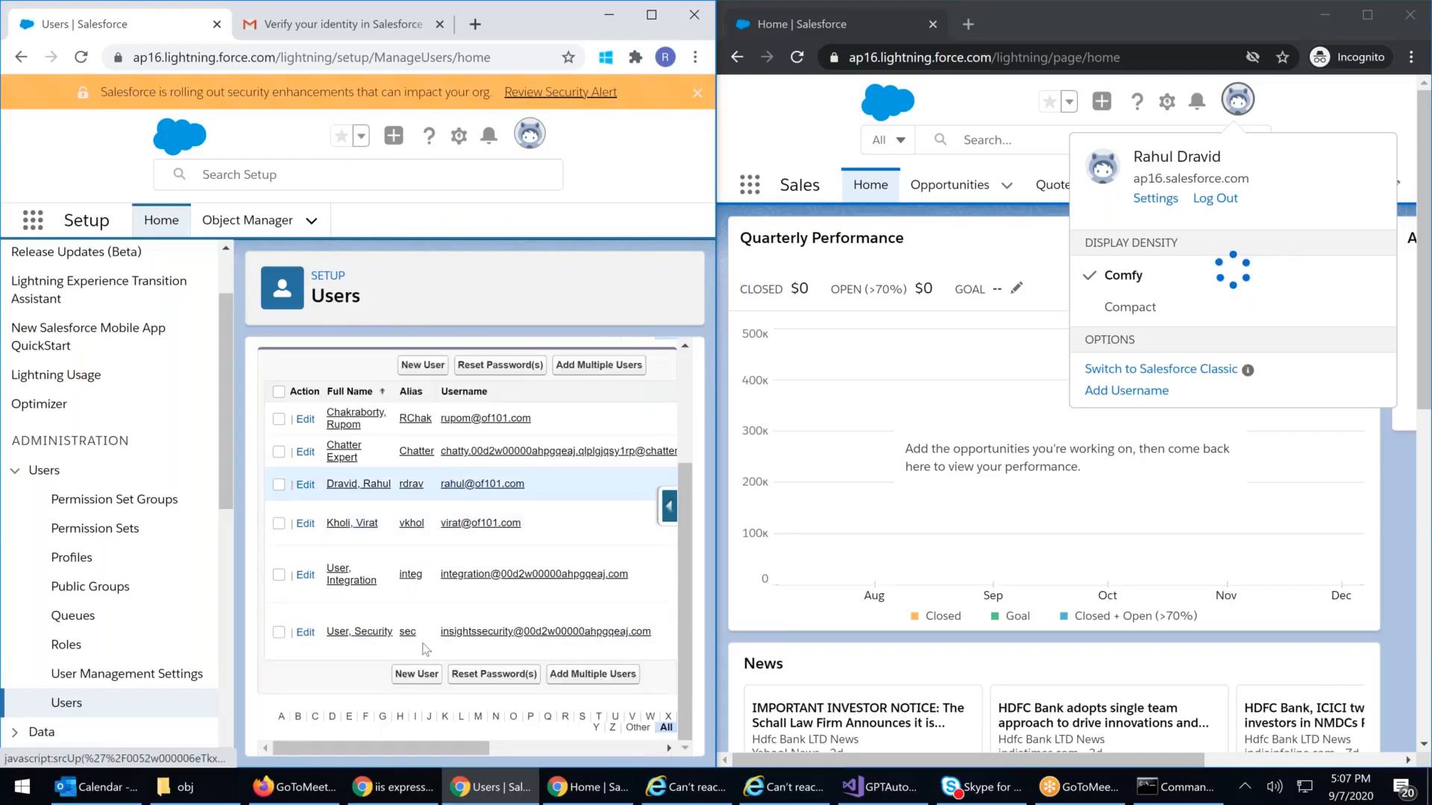
{"action": "left_click_drag", "start_coordinate": [391, 749], "coordinate": [563, 748]}
{"action": "left_click_drag", "start_coordinate": [634, 490], "coordinate": [548, 492]}
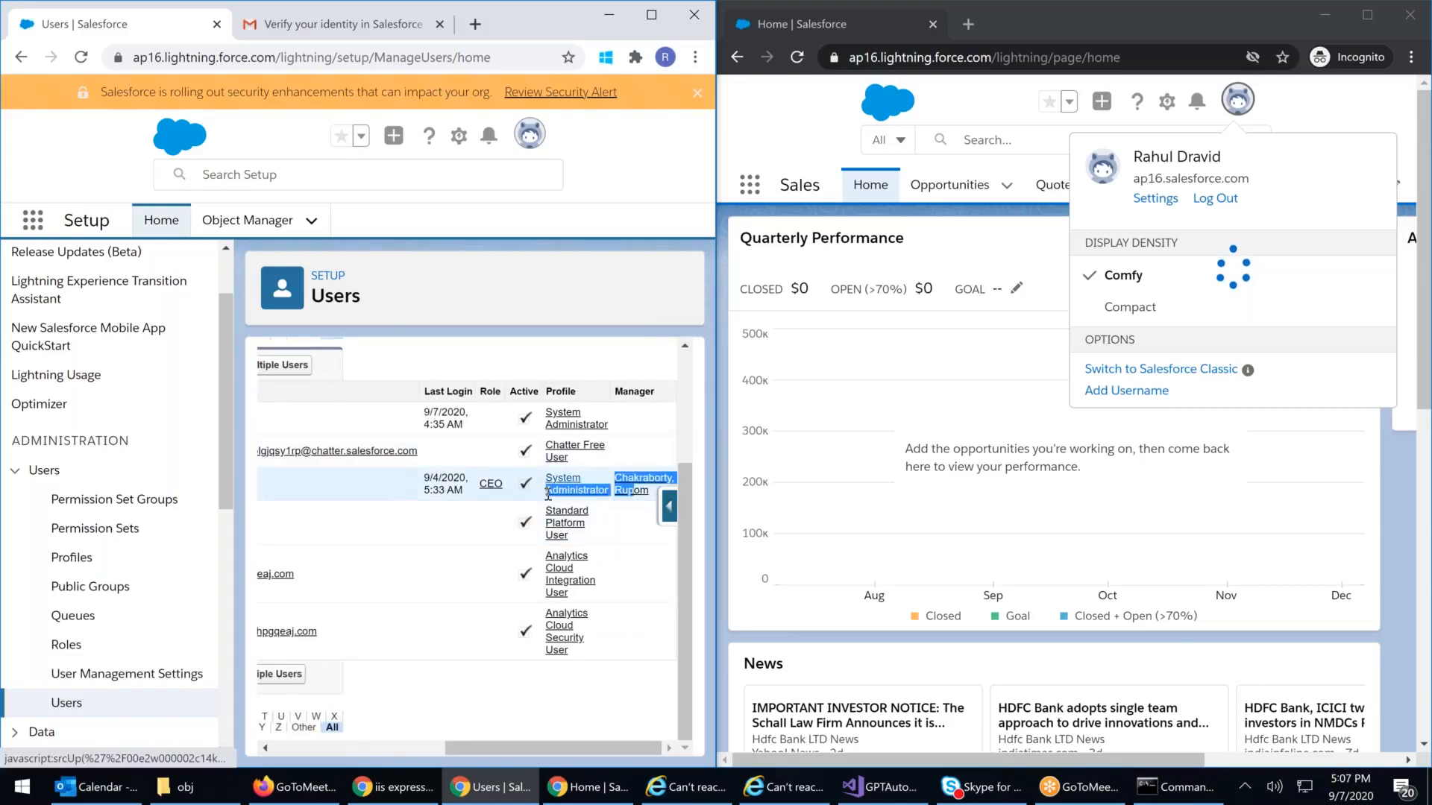
{"action": "left_click_drag", "start_coordinate": [618, 419], "coordinate": [545, 414]}
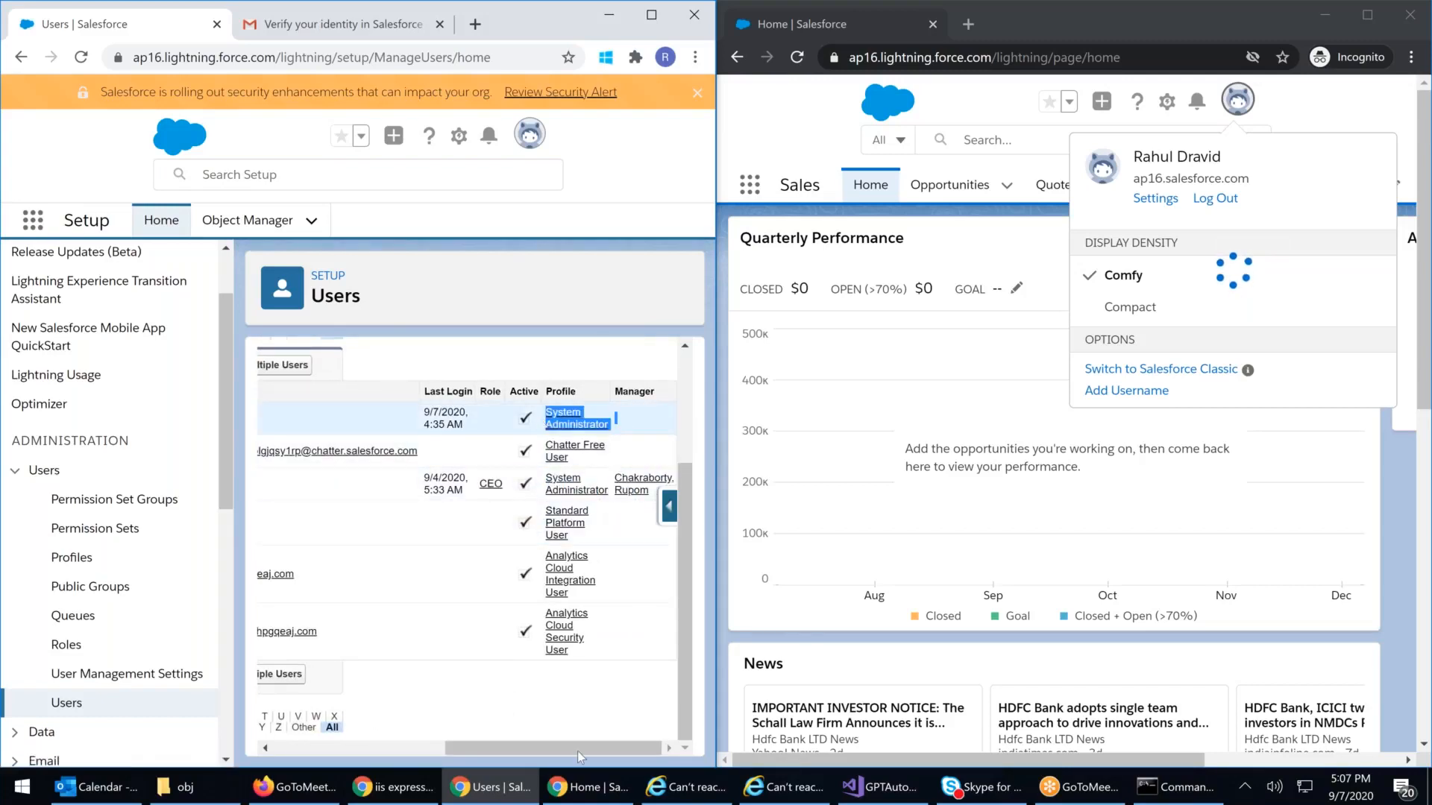
{"action": "left_click_drag", "start_coordinate": [587, 745], "coordinate": [415, 745]}
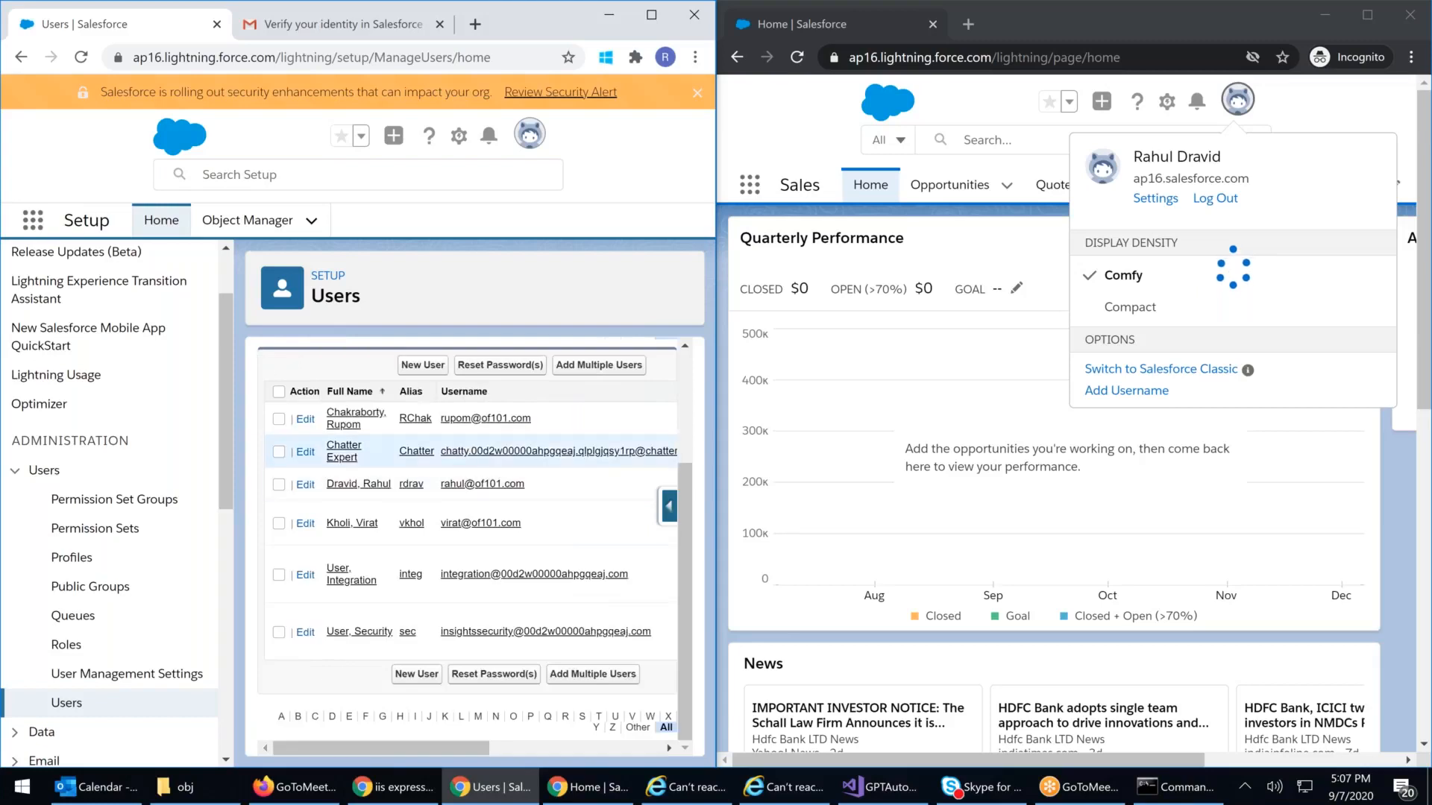
{"action": "left_click", "coordinate": [356, 486]}
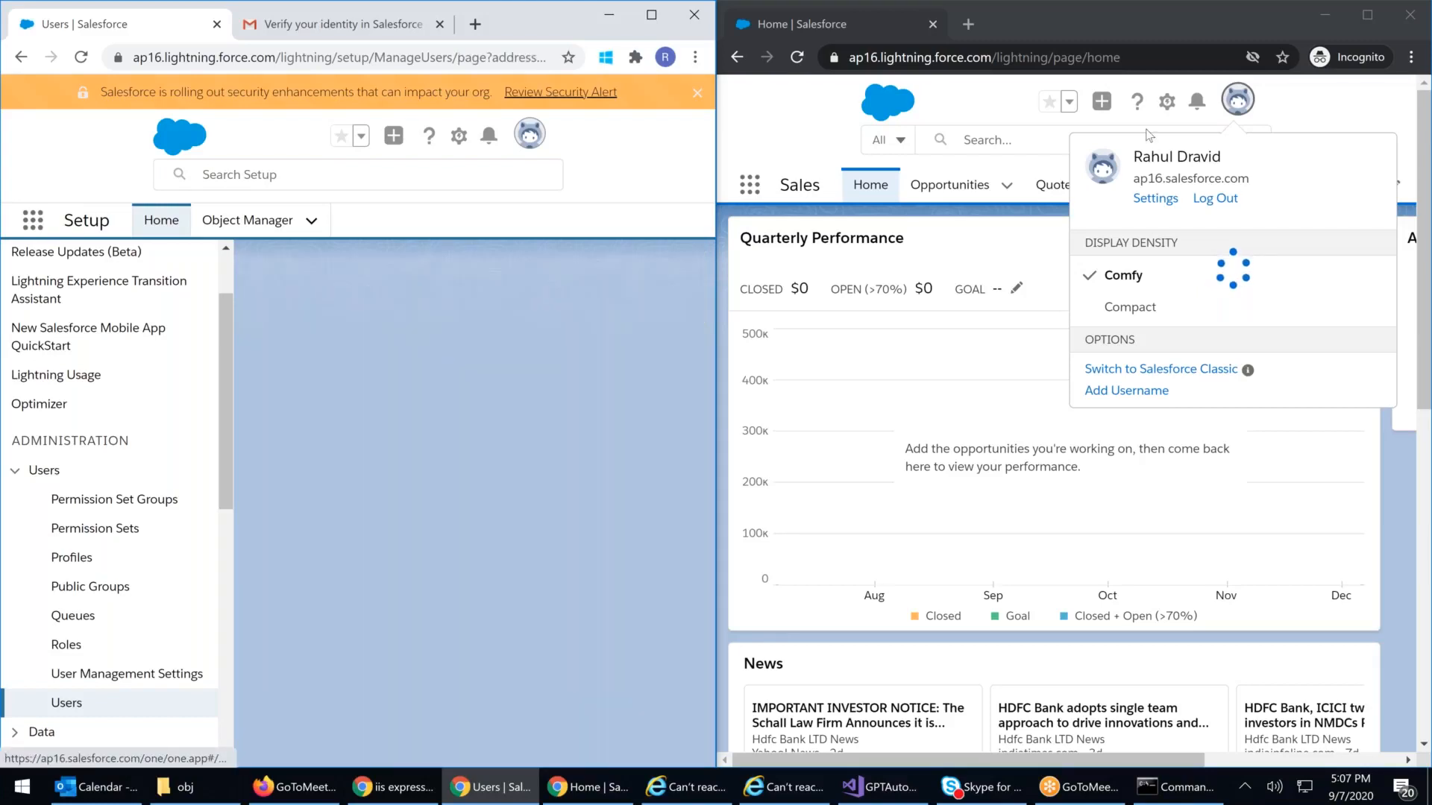
Step: Edit the CEO user, switch the Profile from System Administrator to Read Only, and save
{"action": "left_click", "coordinate": [1019, 262]}
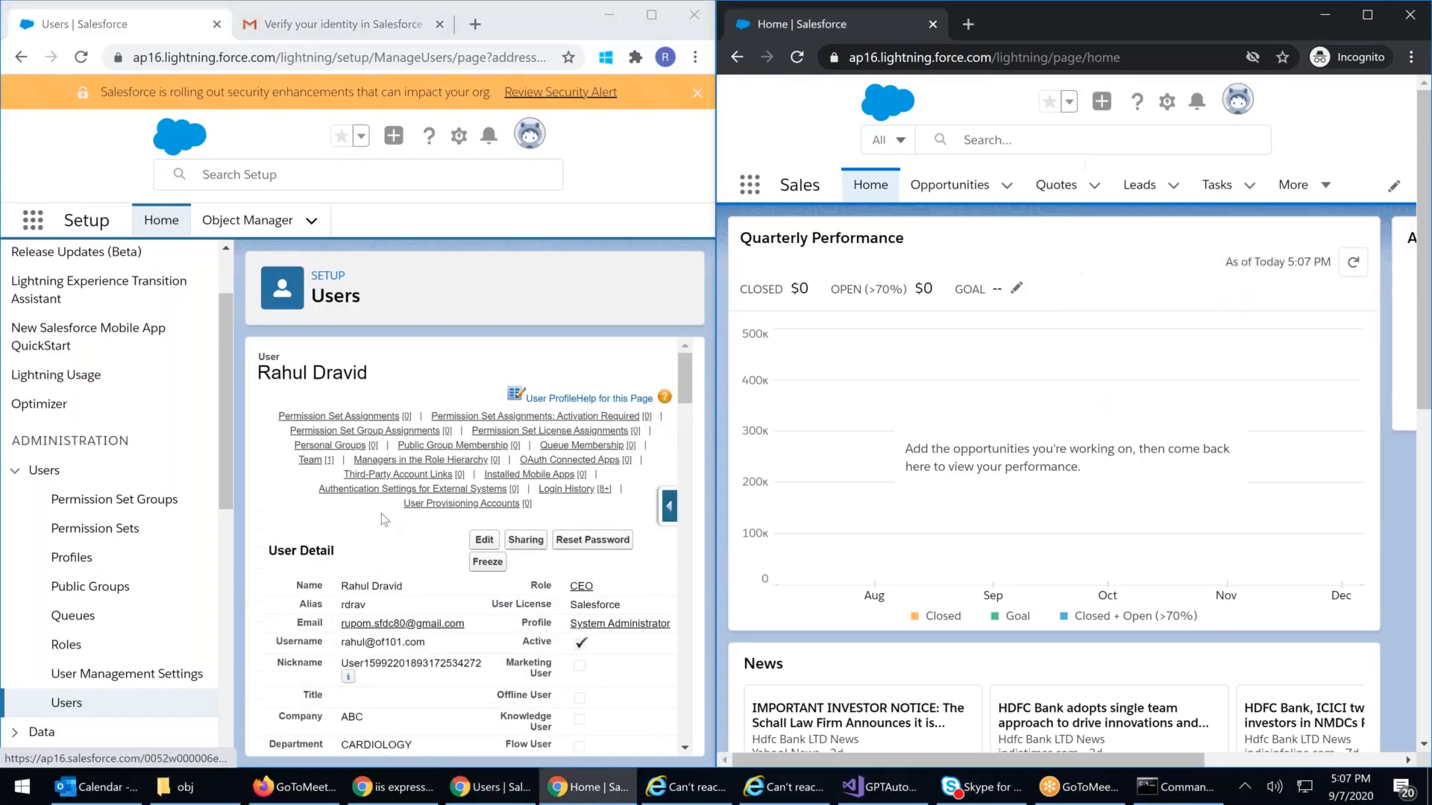
{"action": "left_click", "coordinate": [483, 540]}
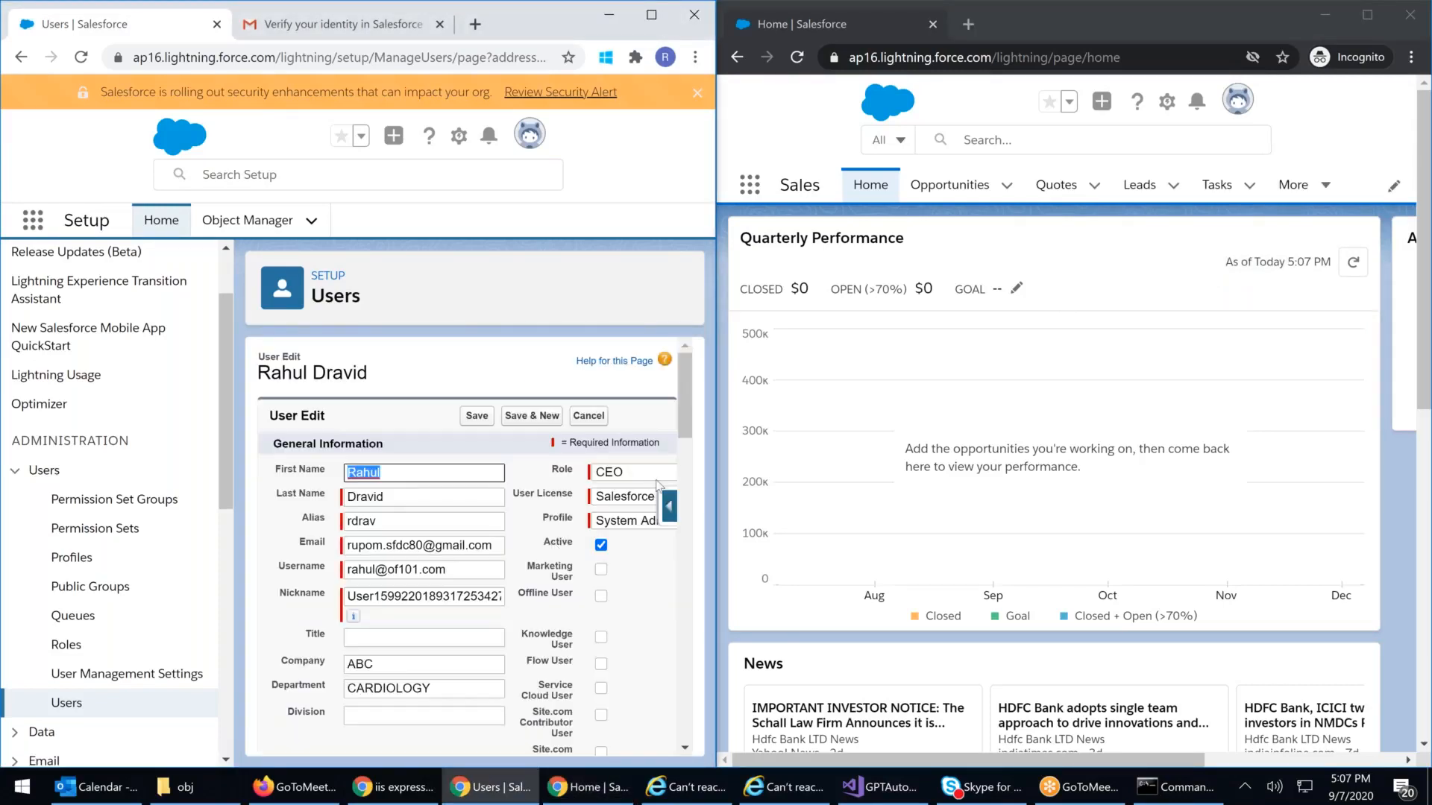
{"action": "left_click", "coordinate": [623, 522]}
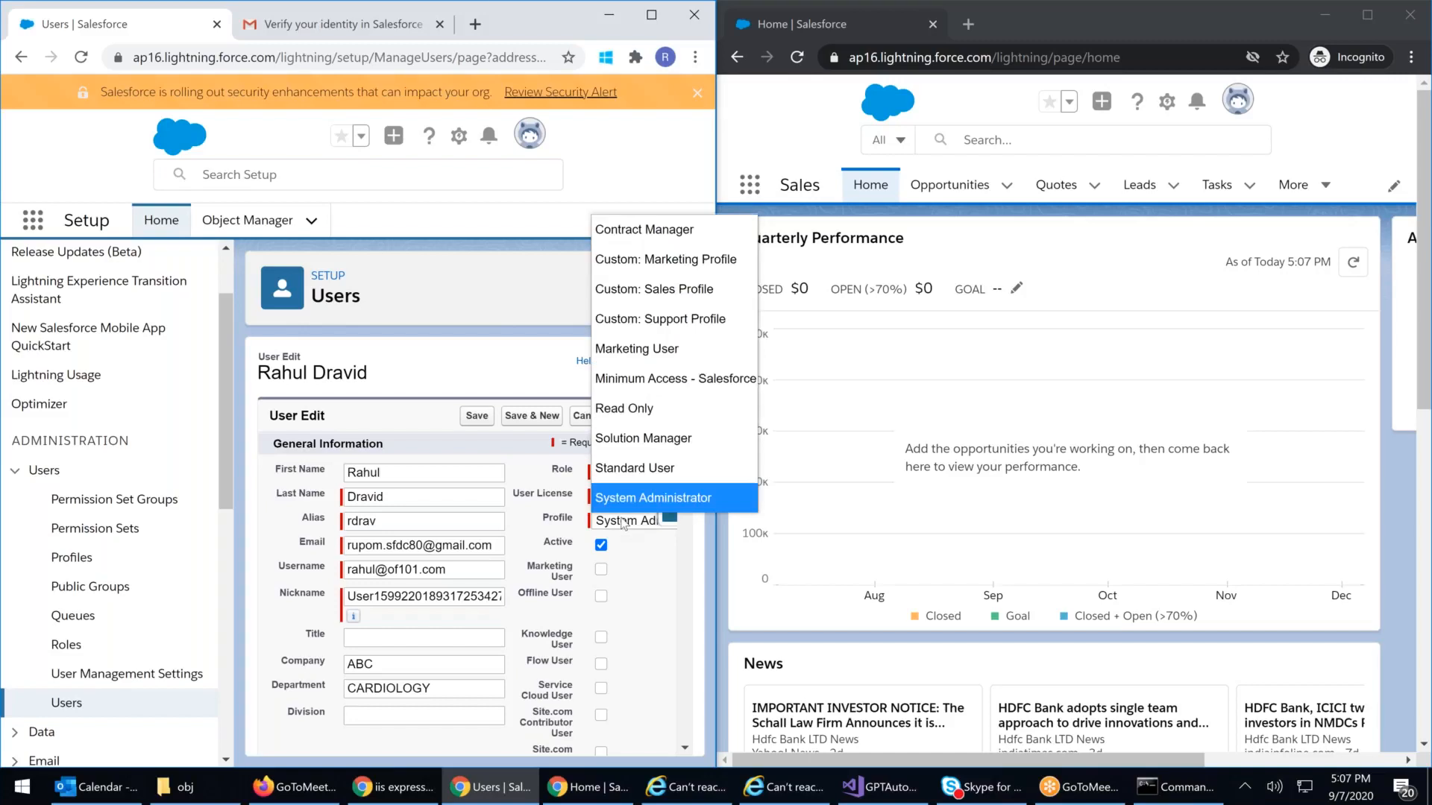
{"action": "left_click", "coordinate": [621, 410]}
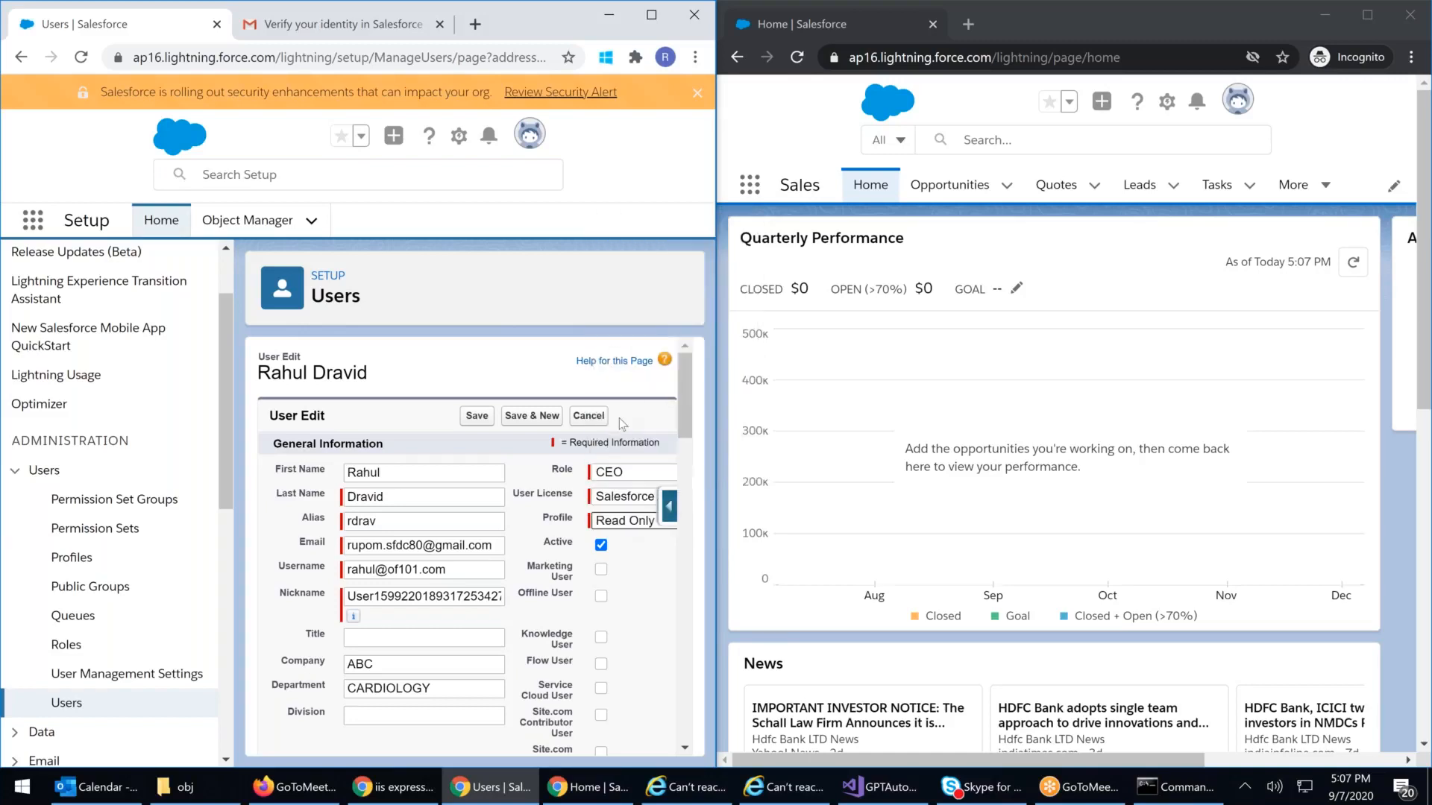
{"action": "left_click_drag", "start_coordinate": [351, 546], "coordinate": [438, 553]}
{"action": "key", "text": "Tab"}
{"action": "left_click_drag", "start_coordinate": [412, 571], "coordinate": [317, 579]}
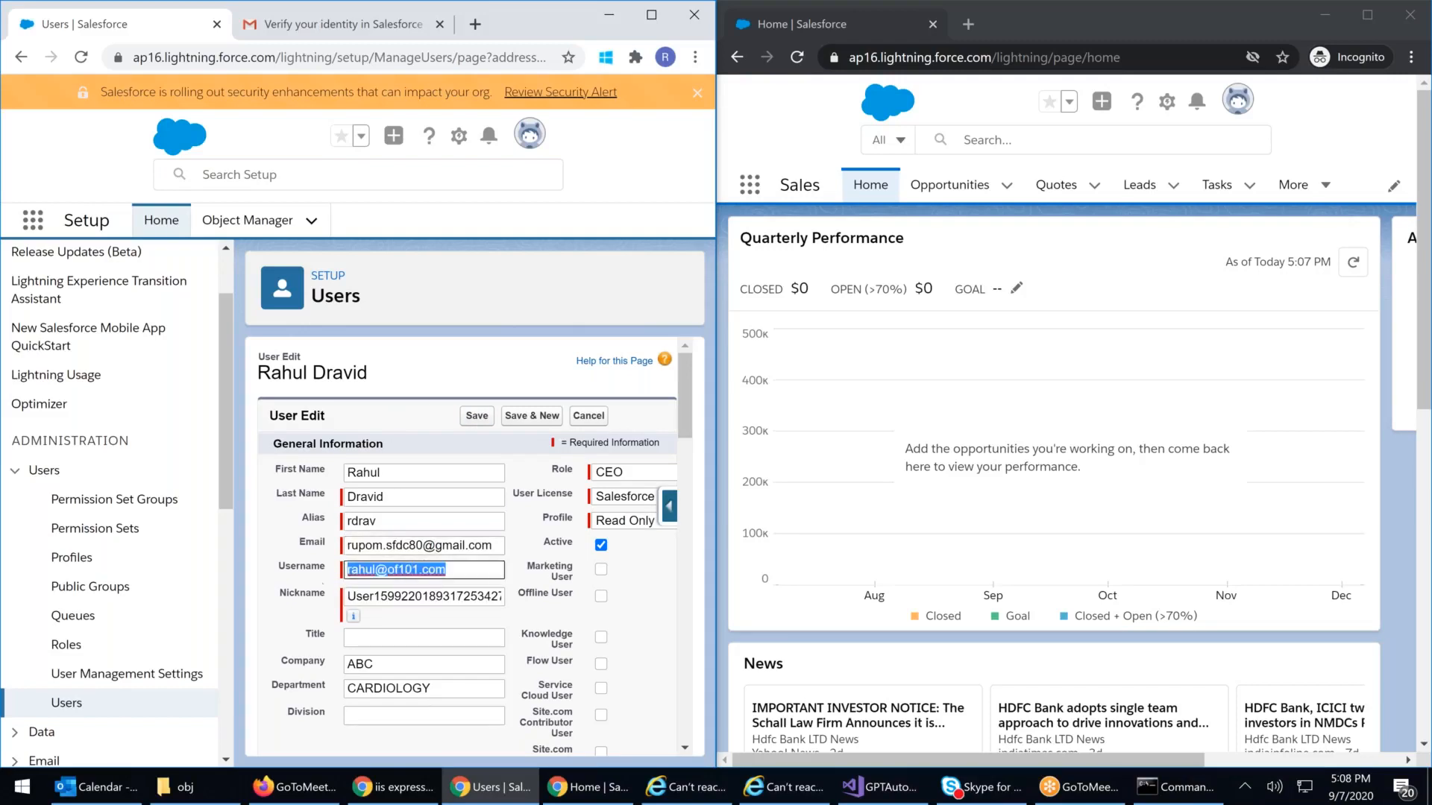
{"action": "left_click", "coordinate": [479, 420]}
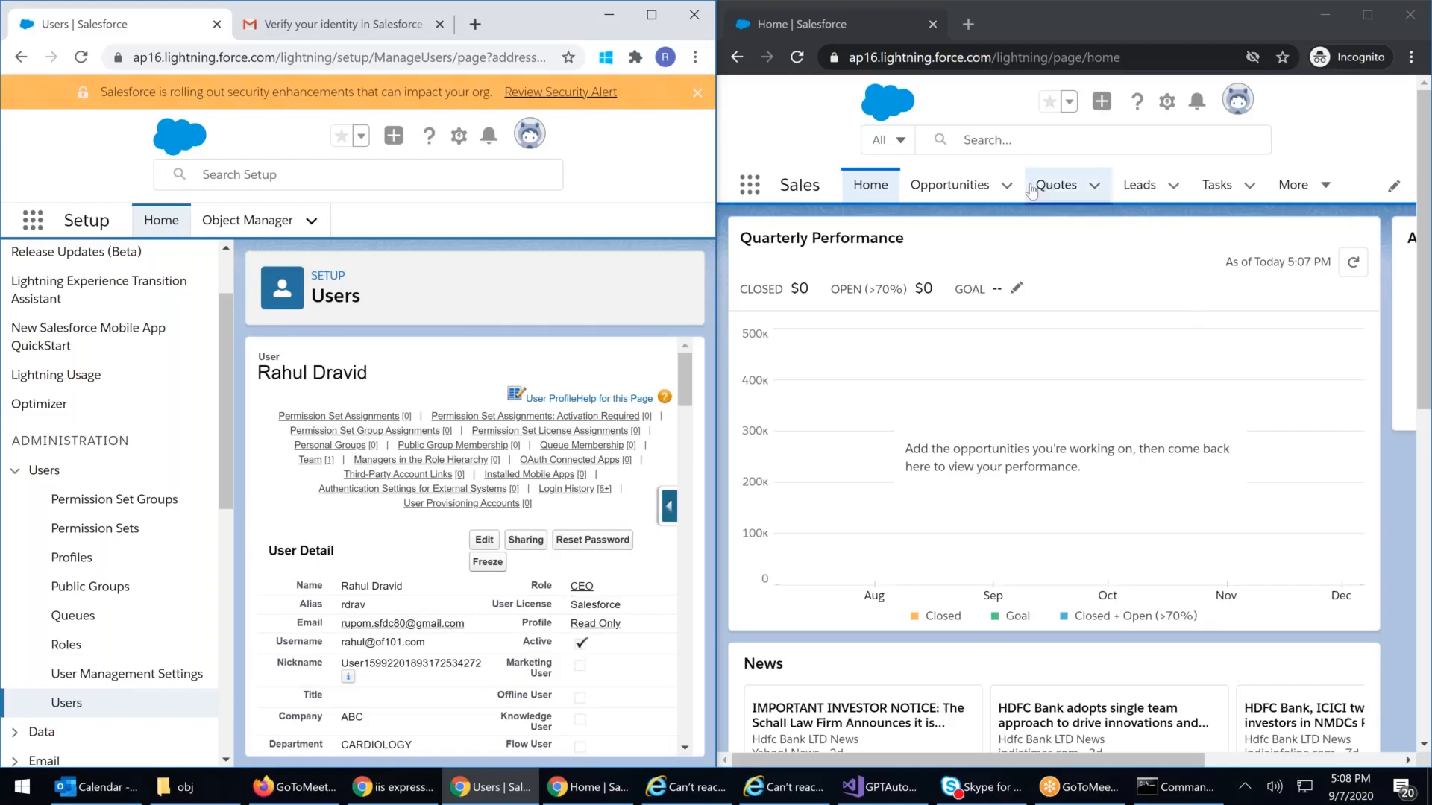
Step: In the second window, open the HDFC Ltd. account from Accounts and view its Details
{"action": "left_click", "coordinate": [1329, 192]}
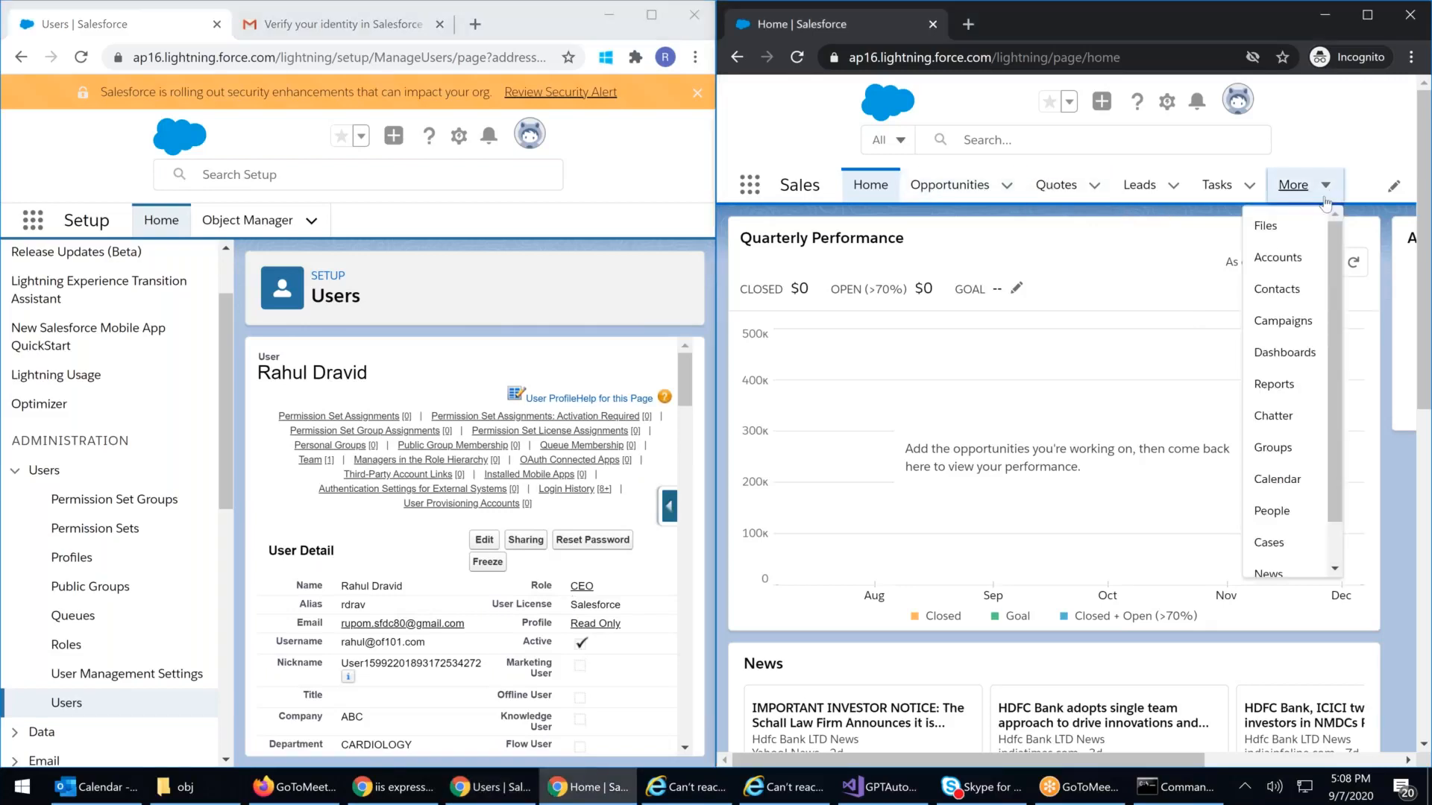
{"action": "left_click", "coordinate": [1276, 260]}
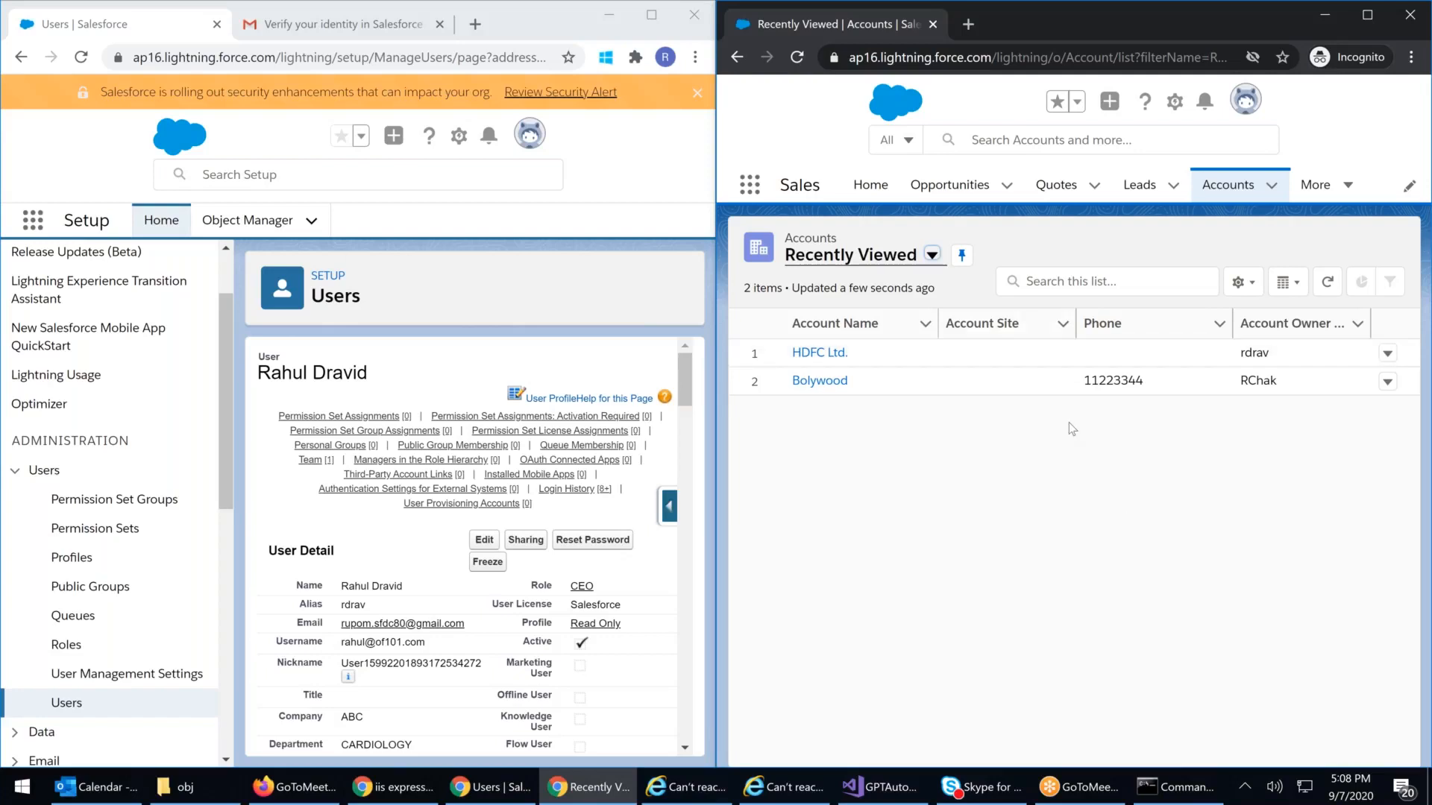
{"action": "left_click", "coordinate": [828, 354]}
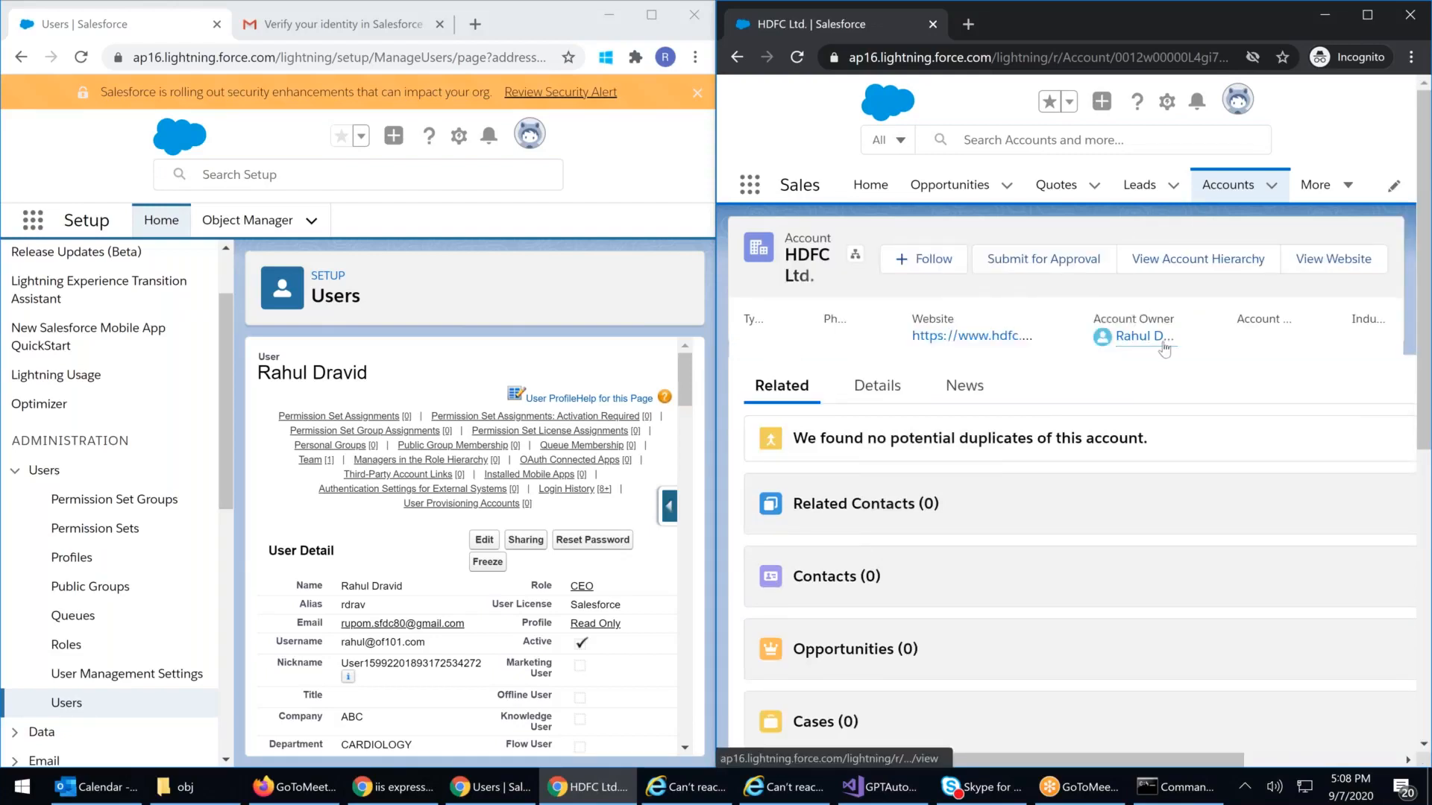
{"action": "left_click", "coordinate": [878, 385]}
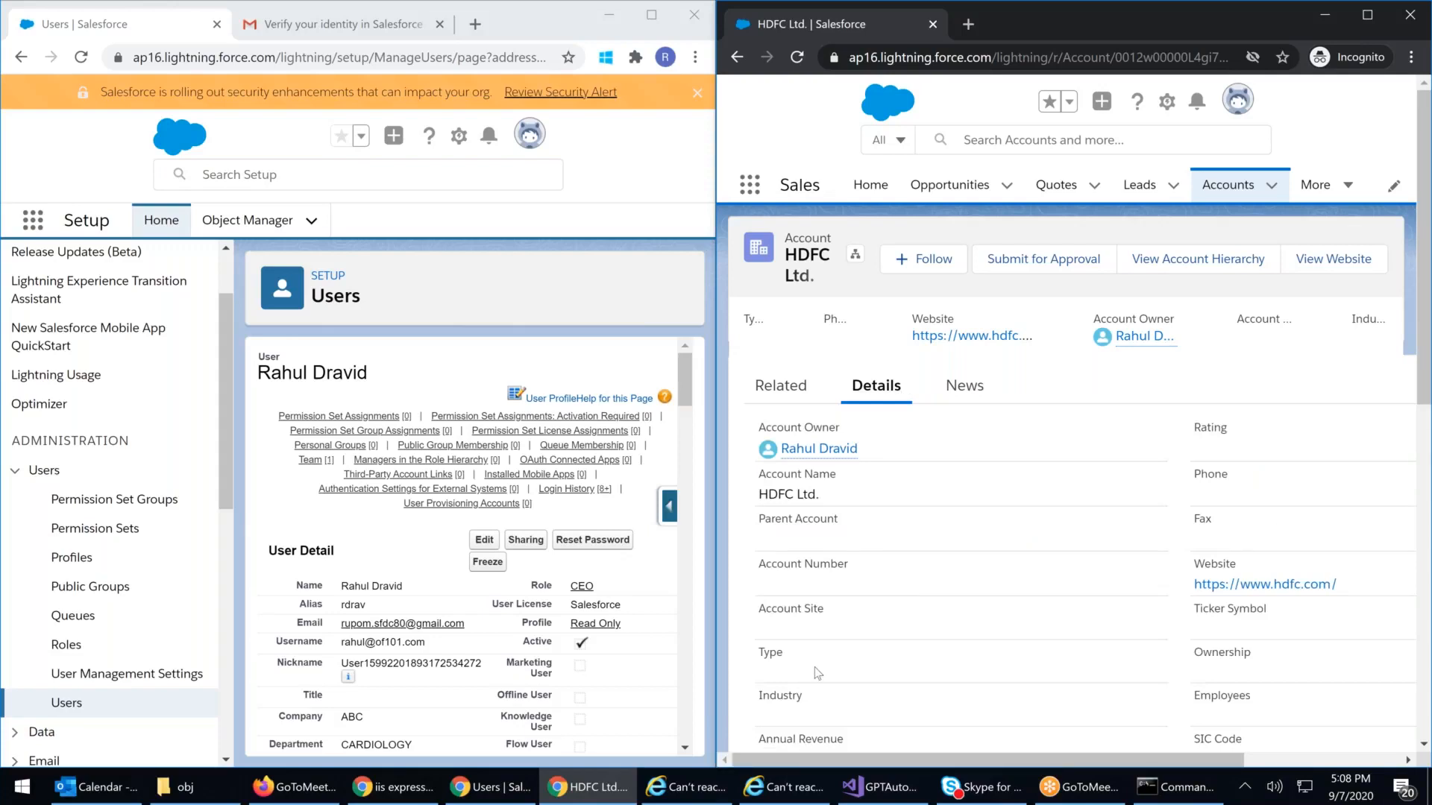
{"action": "scroll", "coordinate": [1108, 552], "scroll_direction": "down", "scroll_amount": 3}
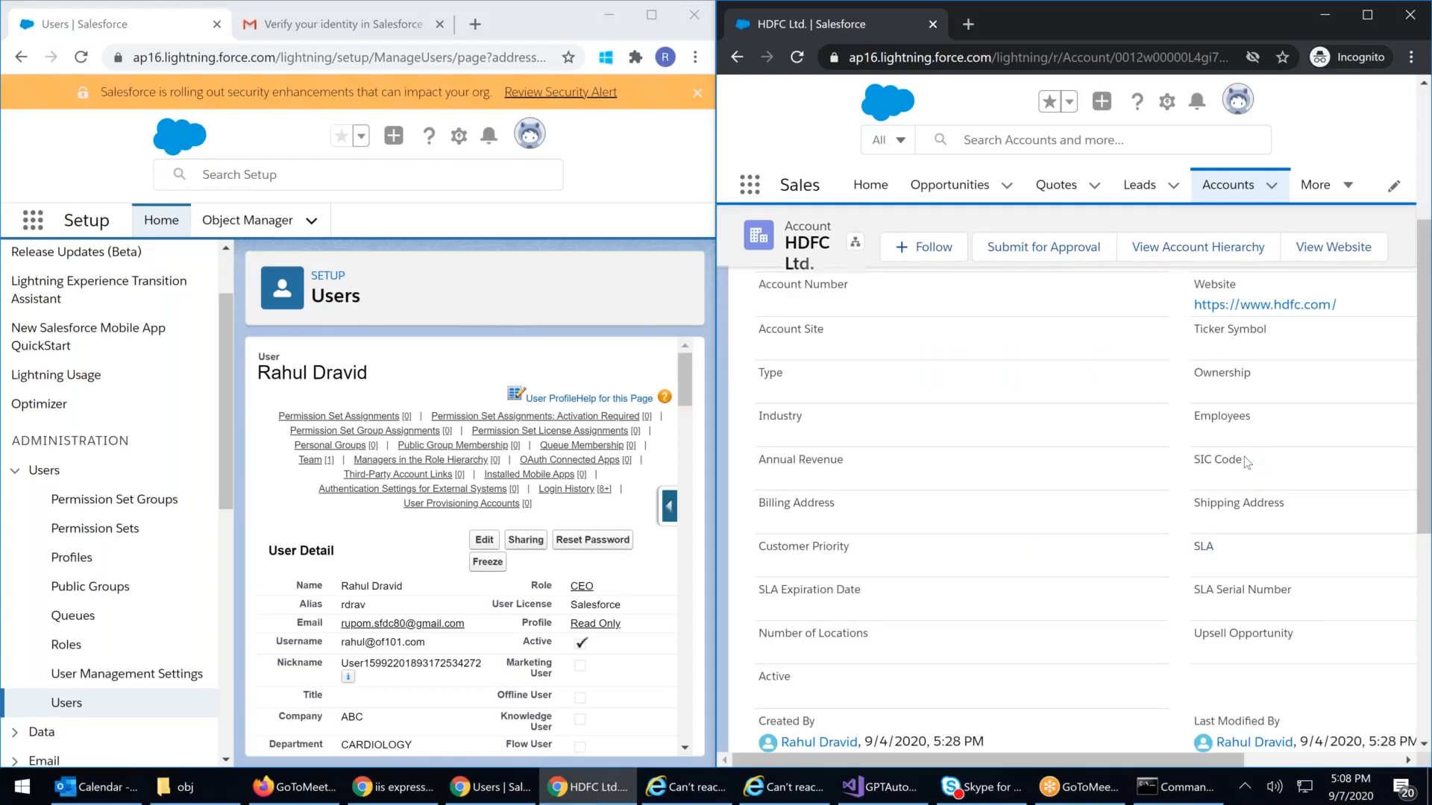
{"action": "scroll", "coordinate": [1244, 456], "scroll_direction": "up", "scroll_amount": 4}
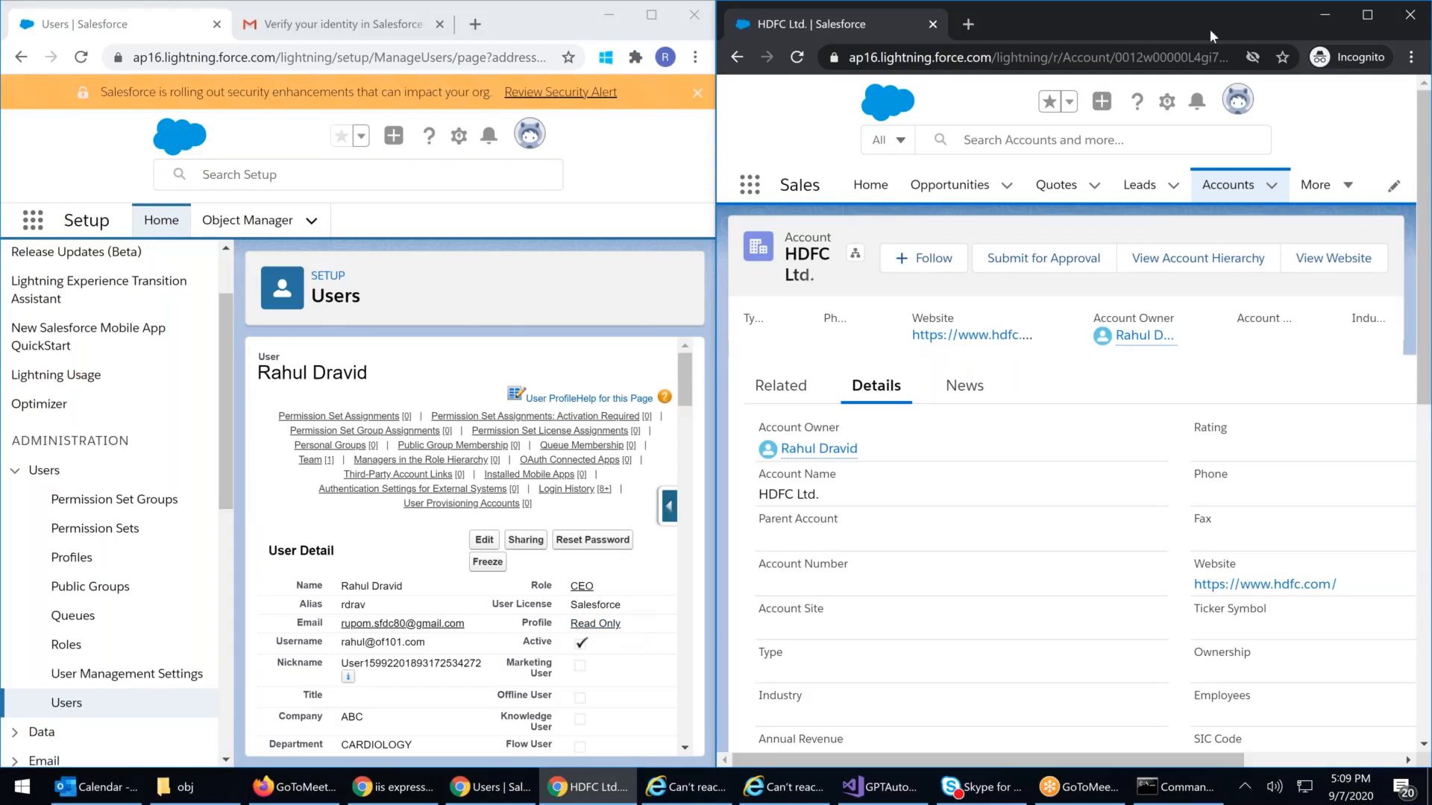
Step: Maximize the window and open the ICICI Bank contact's Details from the All Contacts view
{"action": "left_click", "coordinate": [1369, 14]}
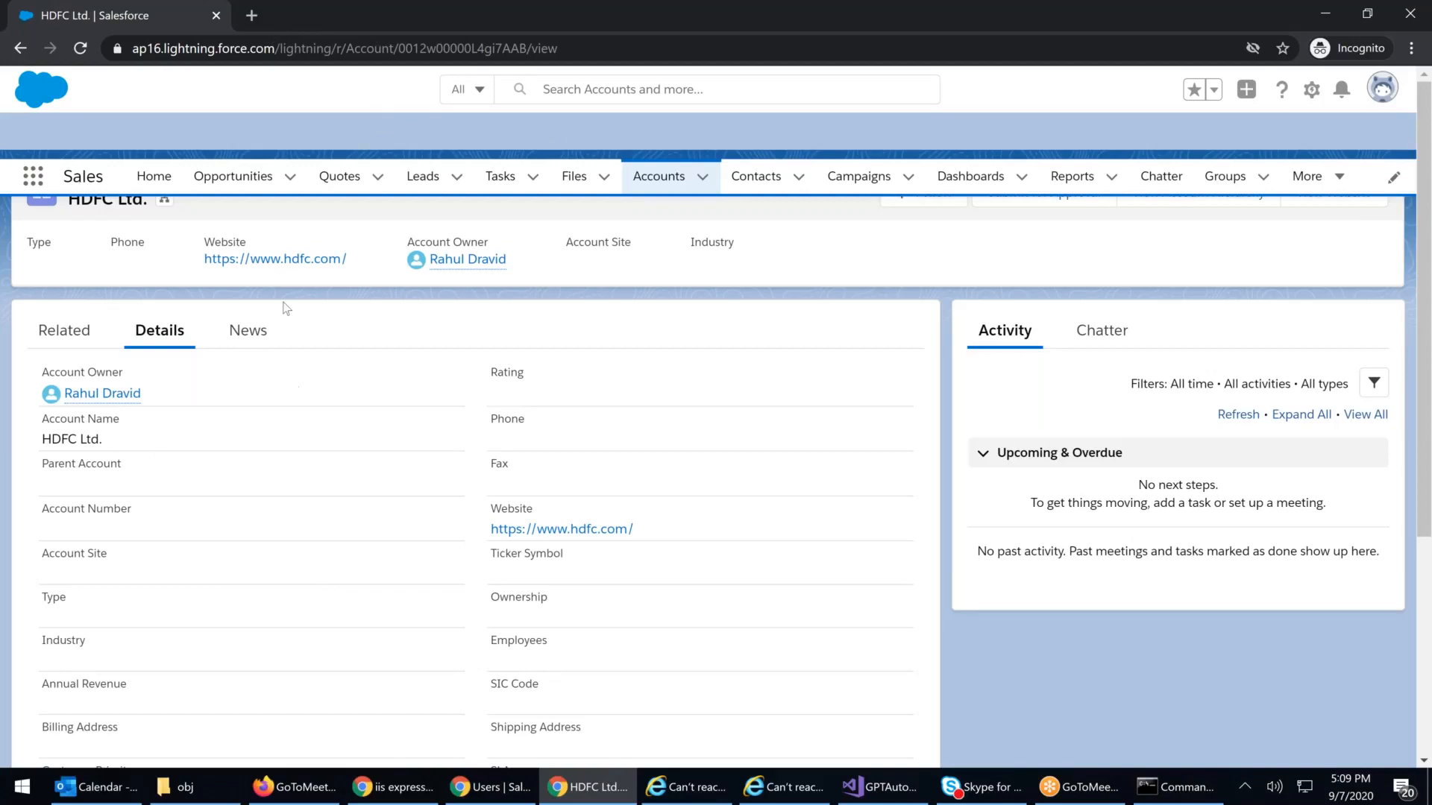
{"action": "left_click", "coordinate": [757, 182]}
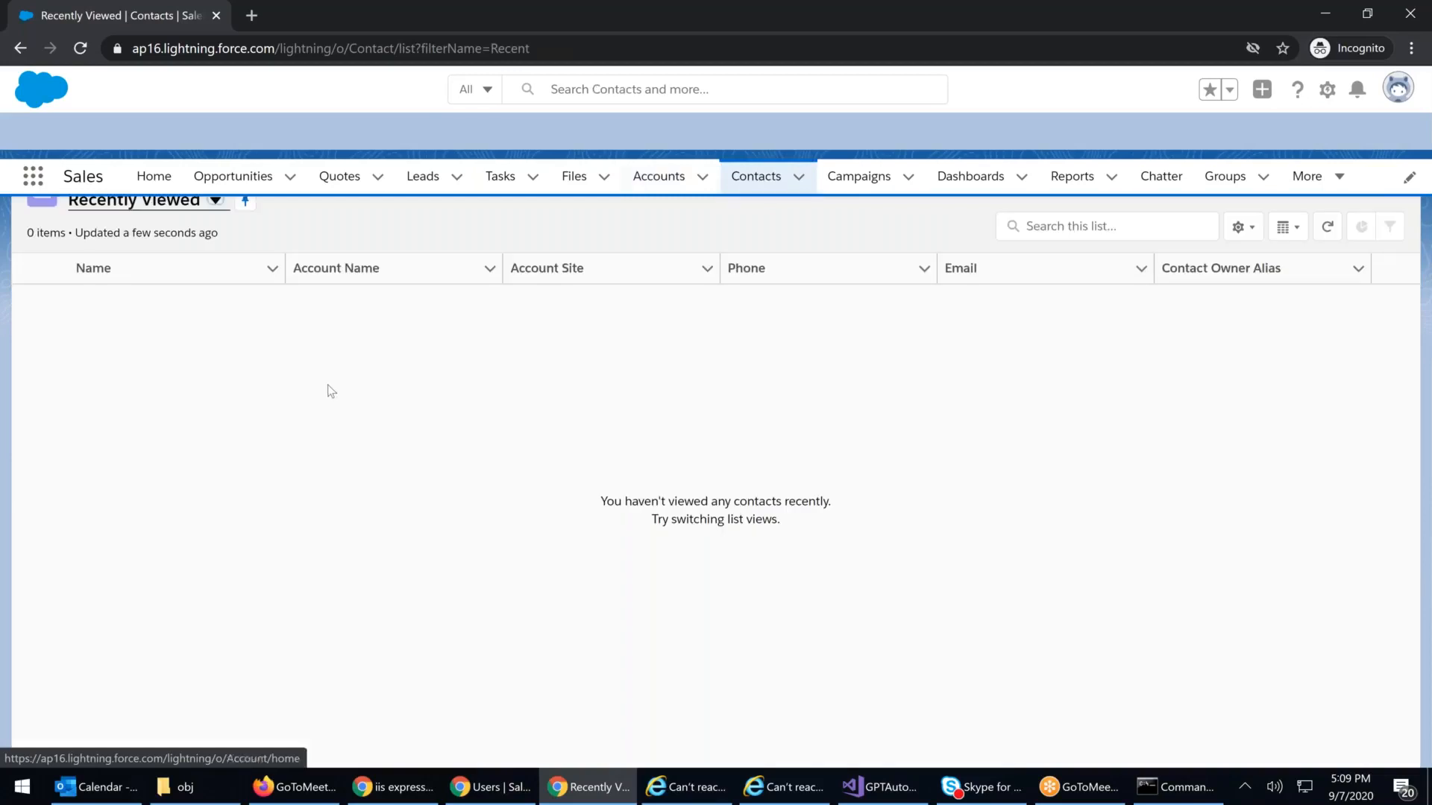
{"action": "left_click", "coordinate": [215, 200]}
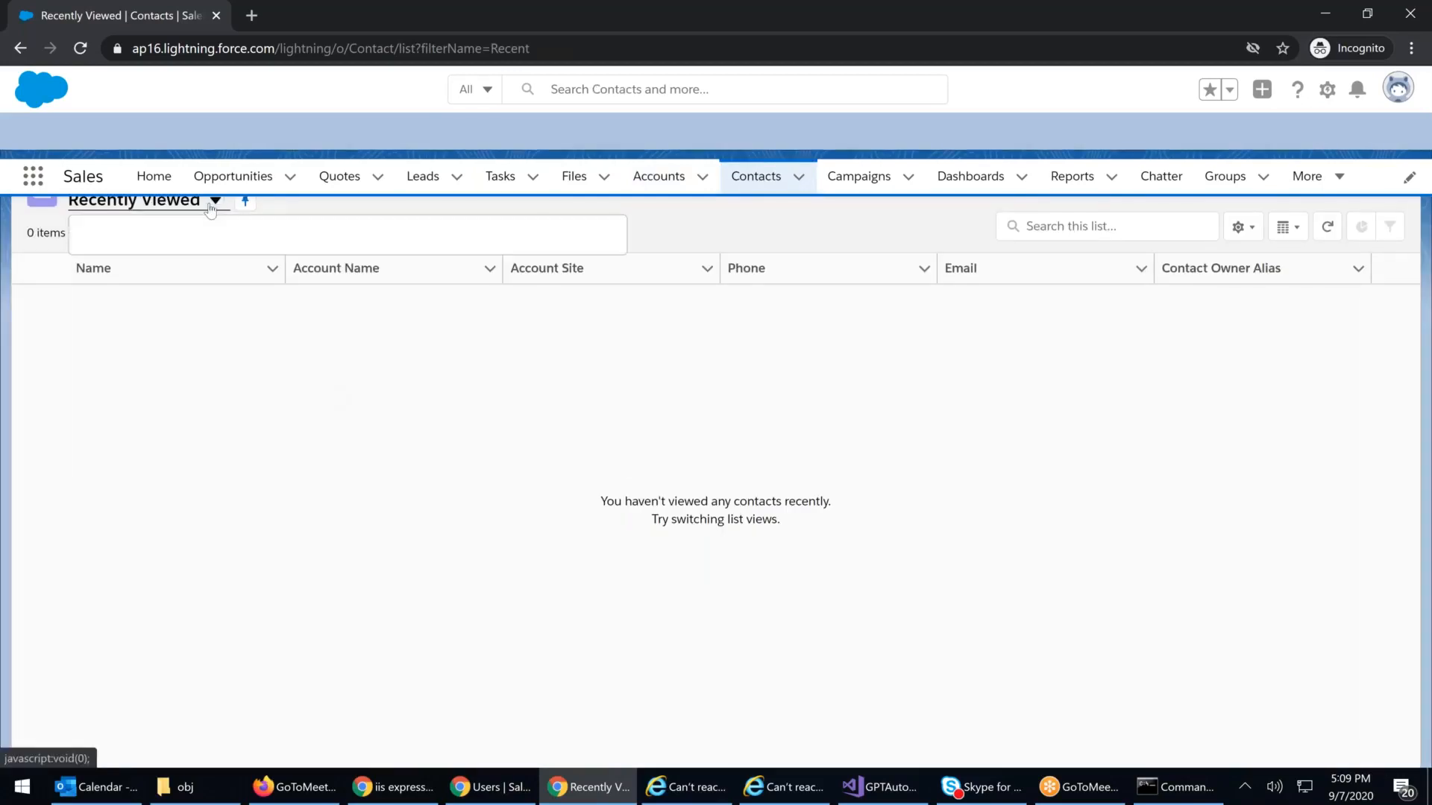
{"action": "left_click", "coordinate": [140, 262]}
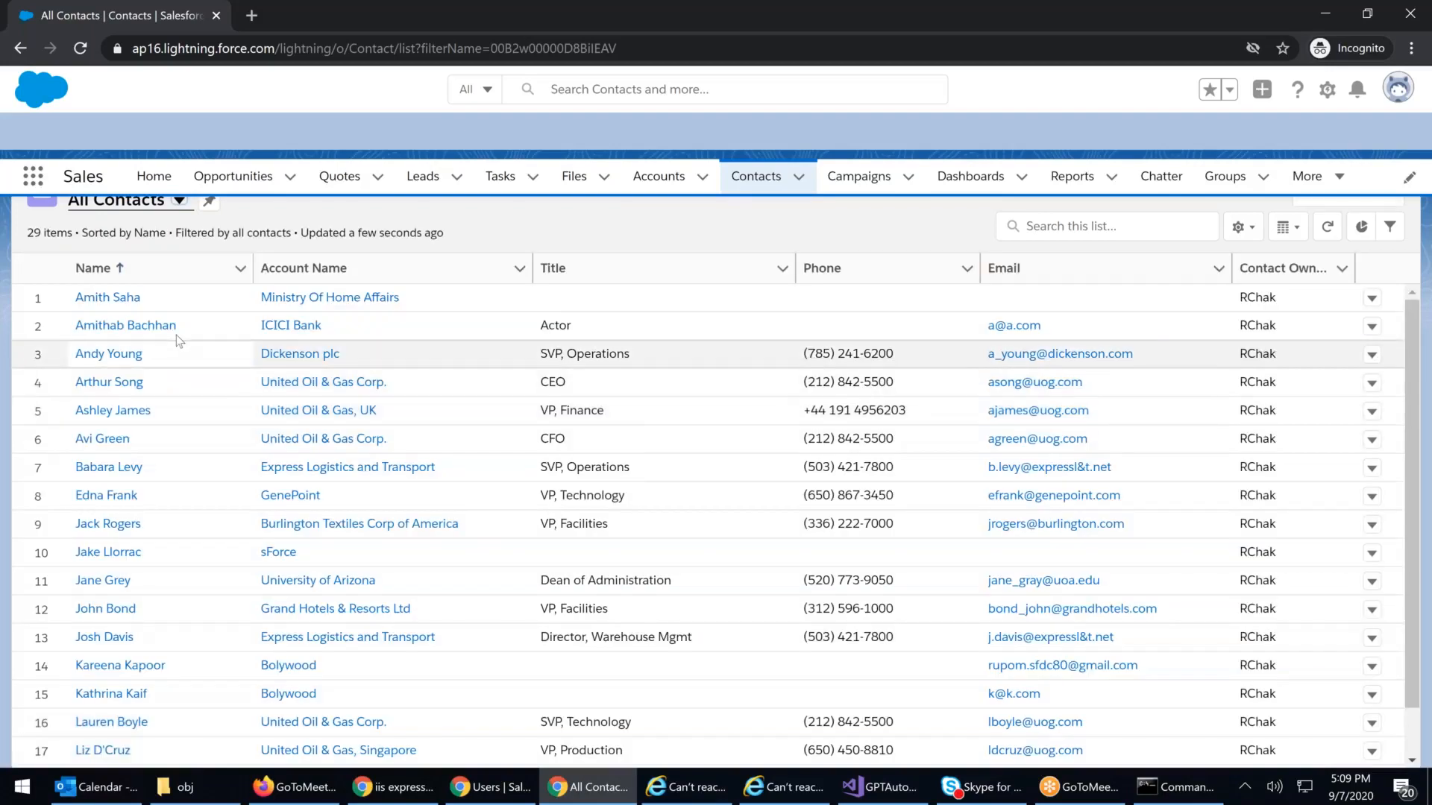
{"action": "left_click", "coordinate": [147, 330]}
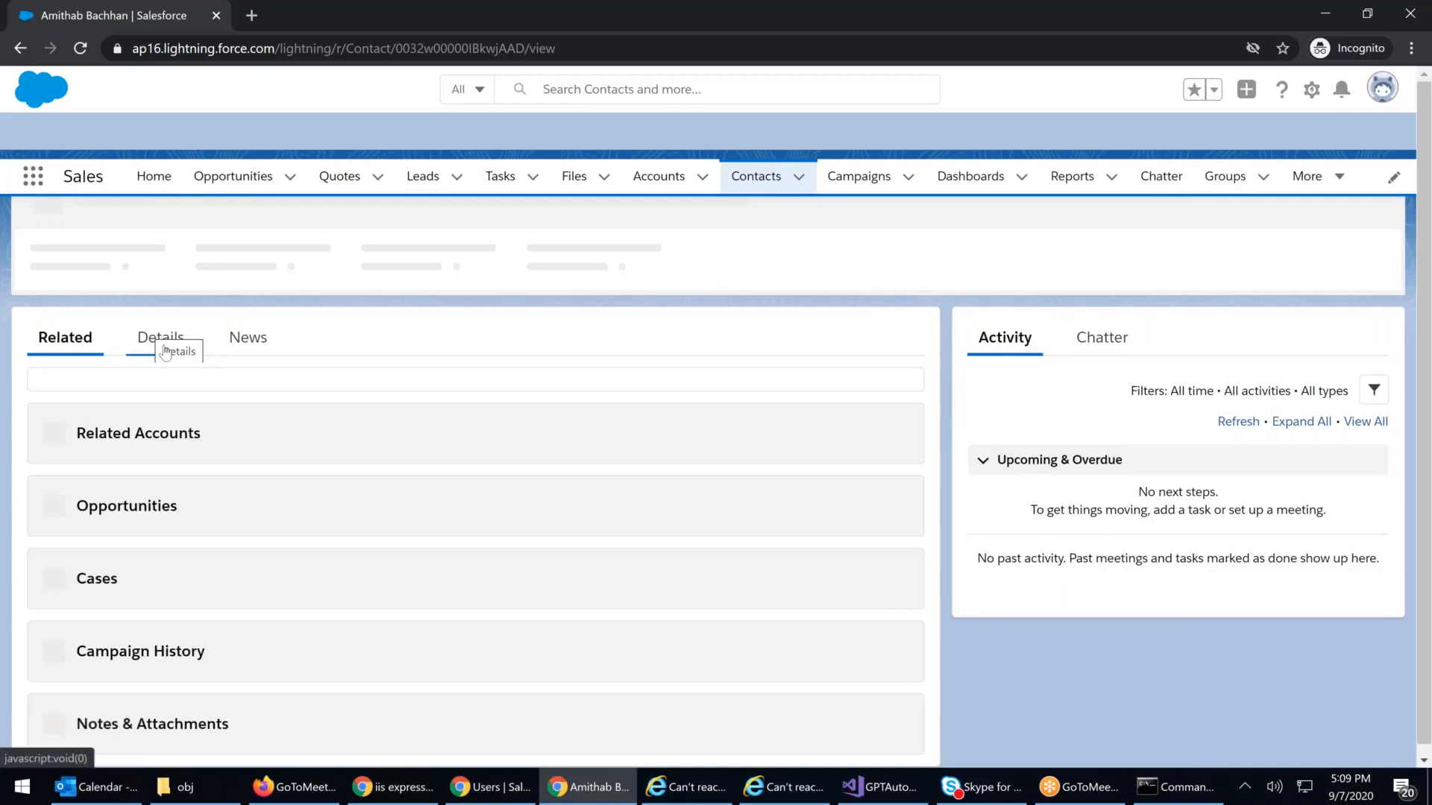
{"action": "left_click", "coordinate": [161, 338]}
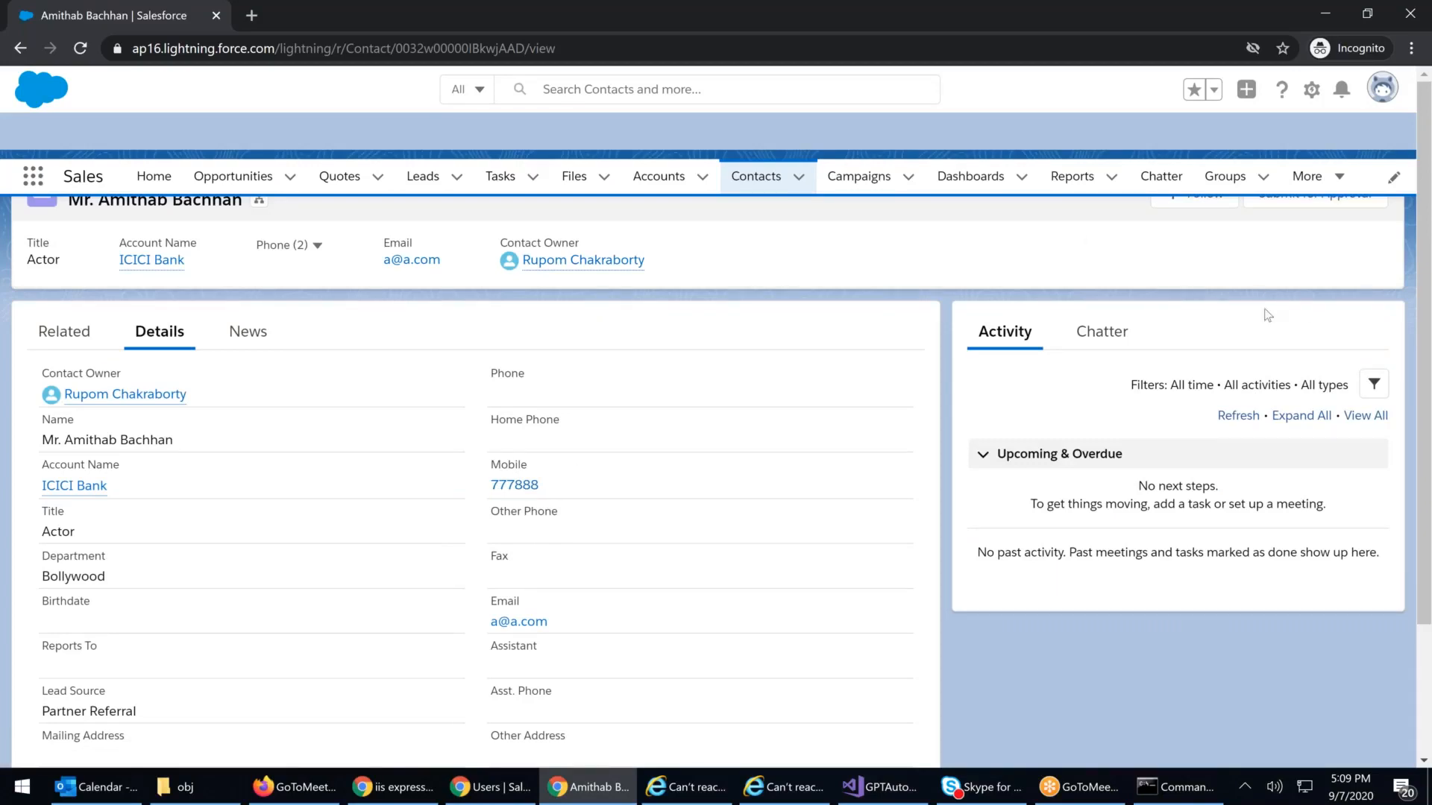
Step: Reset the page zoom and snap the contact window beside the Users page
{"action": "key", "text": "ctrl+minus"}
{"action": "key", "text": "ctrl+minus"}
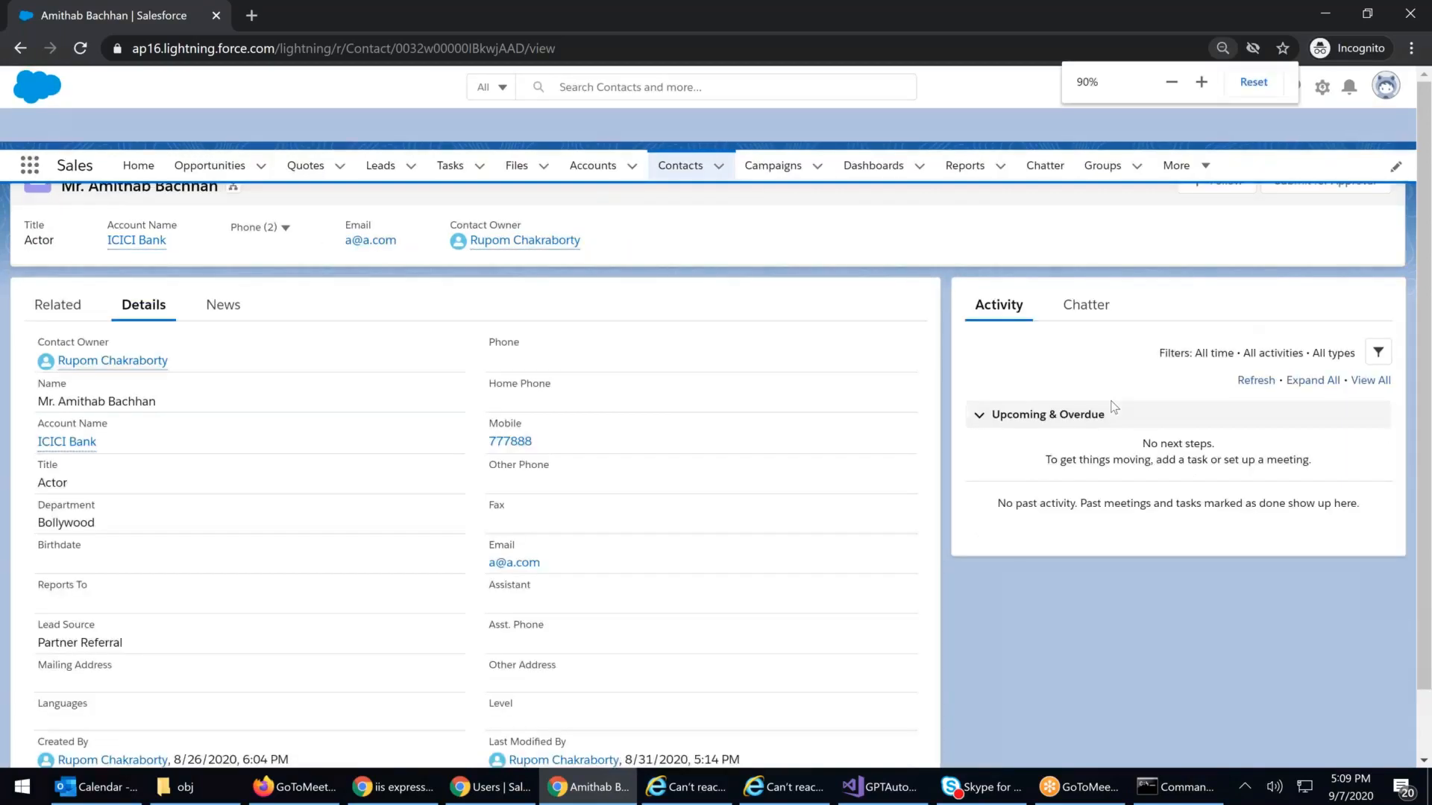
{"action": "key", "text": "ctrl+plus"}
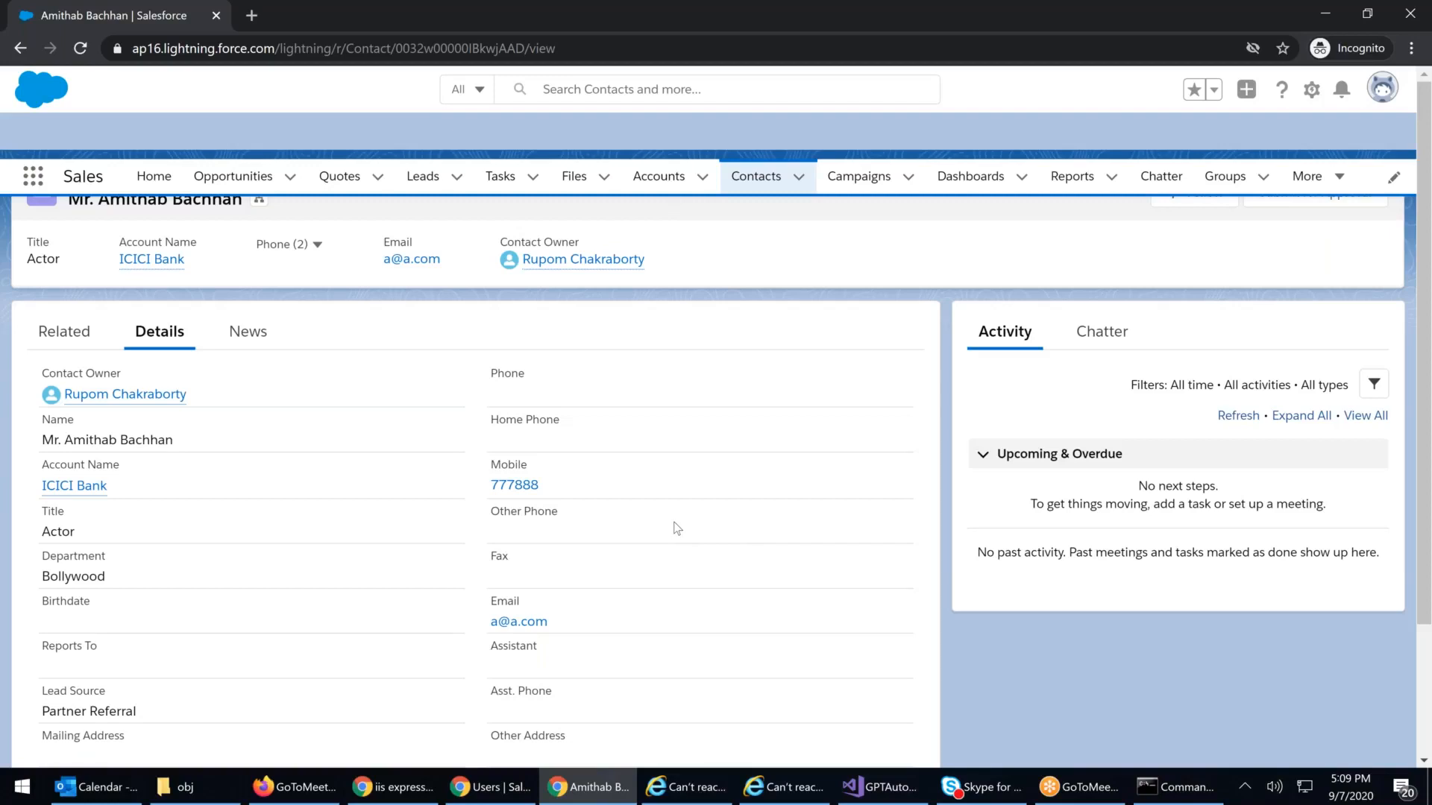
{"action": "key", "text": "super+Right"}
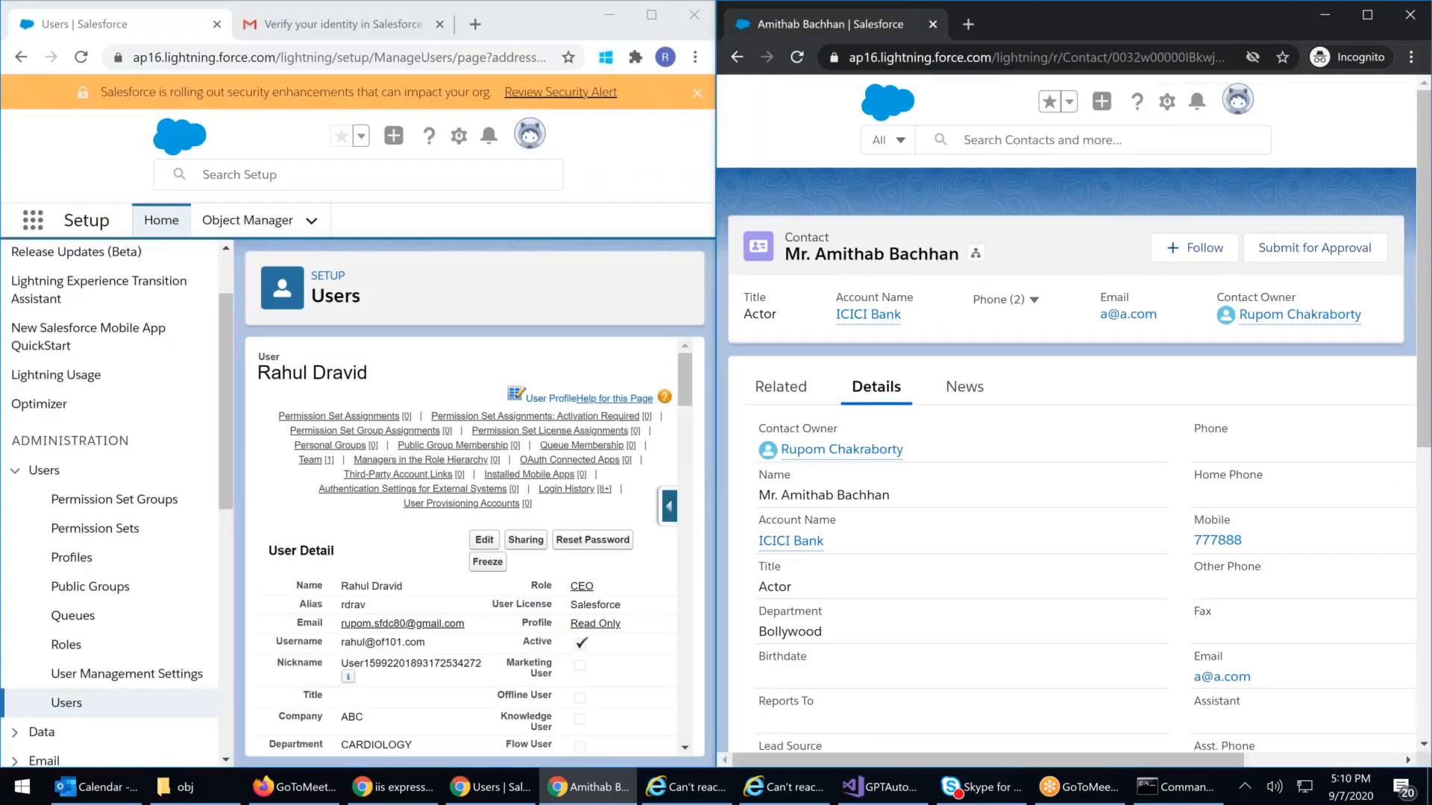
{"action": "scroll", "coordinate": [629, 445], "scroll_direction": "down", "scroll_amount": 2}
{"action": "mouse_move", "coordinate": [548, 402]}
{"action": "left_mouse_down"}
{"action": "mouse_move", "coordinate": [597, 402]}
{"action": "mouse_move", "coordinate": [531, 400]}
{"action": "left_mouse_up"}
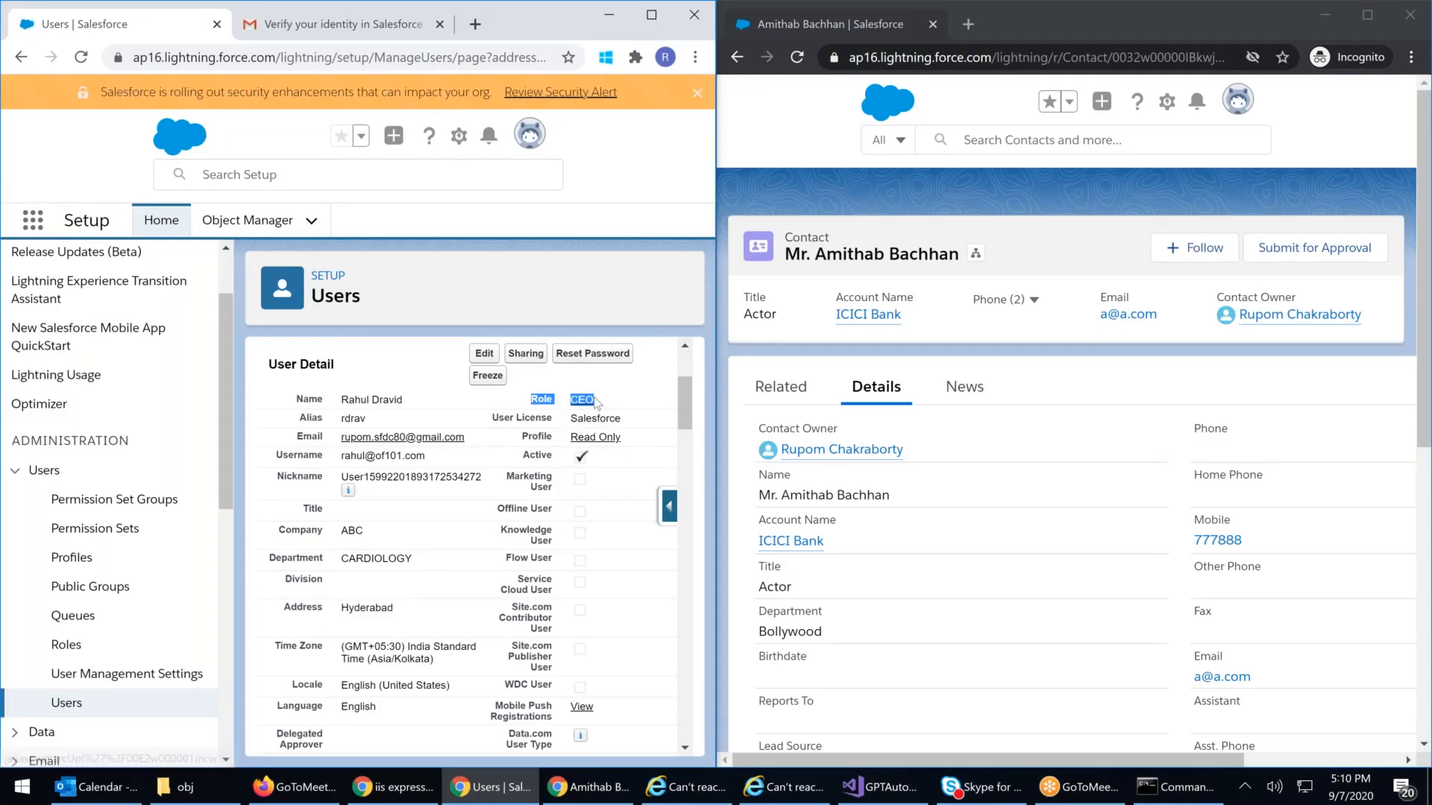
{"action": "left_click_drag", "start_coordinate": [631, 438], "coordinate": [525, 446]}
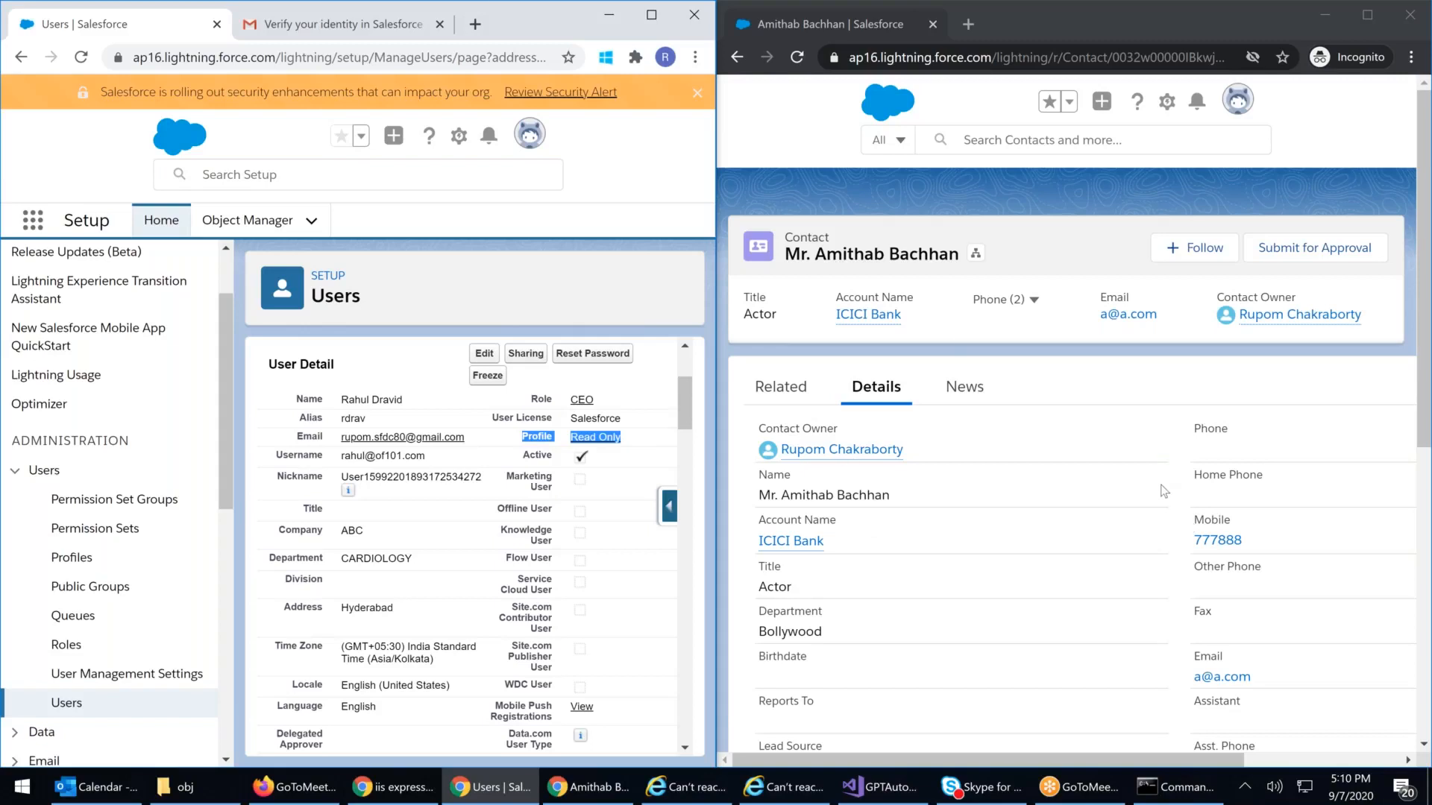
{"action": "left_click_drag", "start_coordinate": [526, 403], "coordinate": [594, 400]}
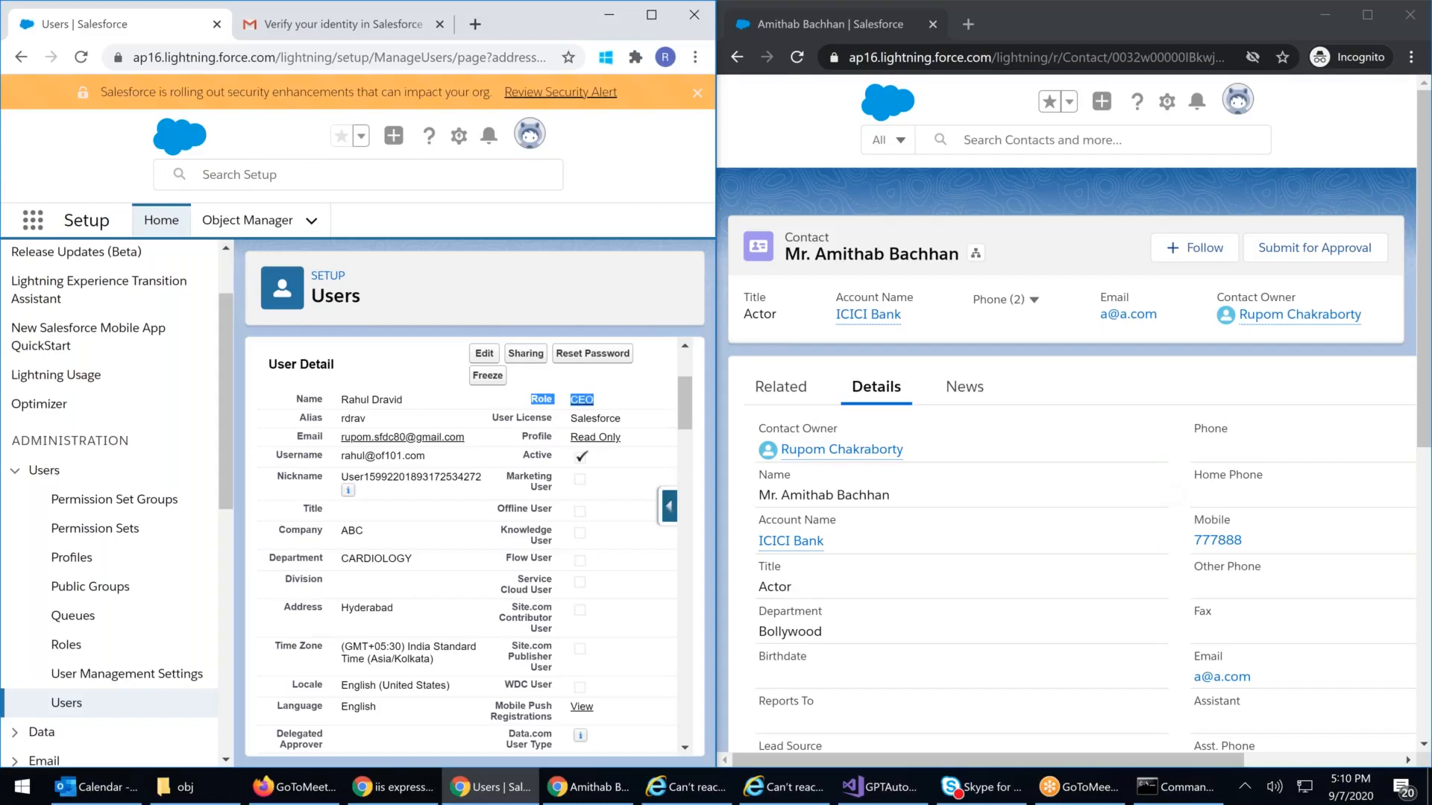
{"action": "left_click_drag", "start_coordinate": [624, 405], "coordinate": [635, 442]}
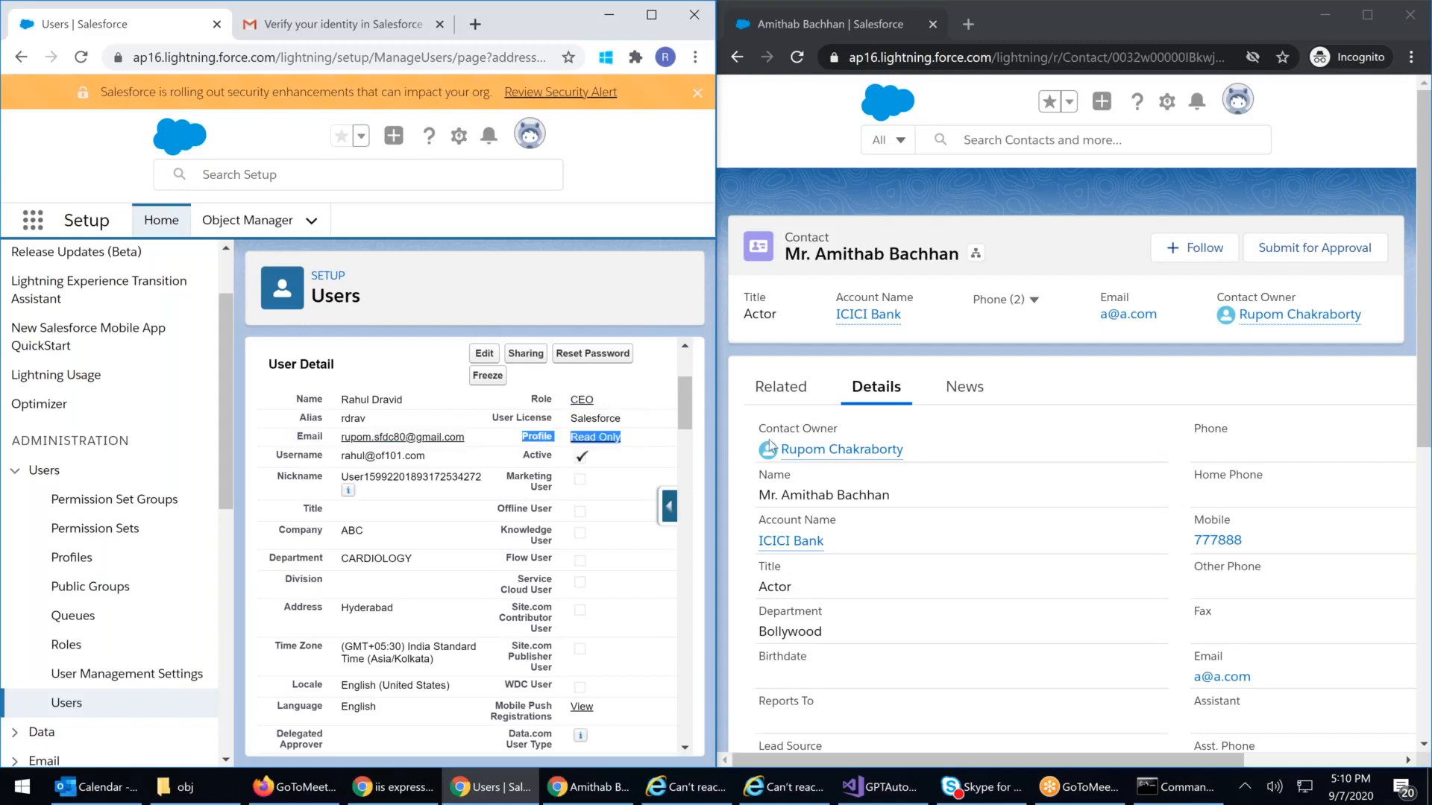
{"action": "left_click", "coordinate": [1182, 467]}
{"action": "scroll", "coordinate": [1165, 467], "scroll_direction": "down", "scroll_amount": 10}
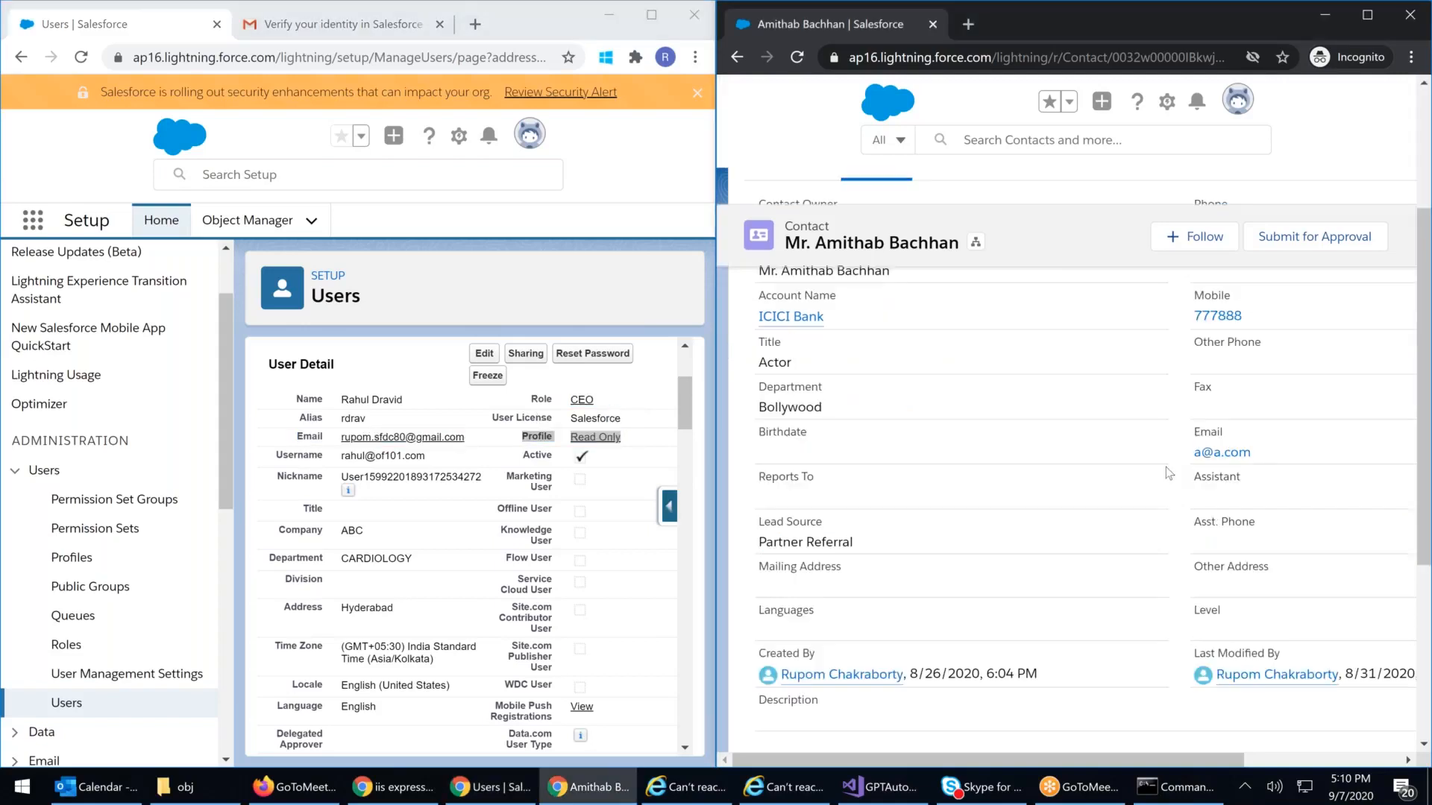
{"action": "scroll", "coordinate": [1168, 478], "scroll_direction": "up", "scroll_amount": 8}
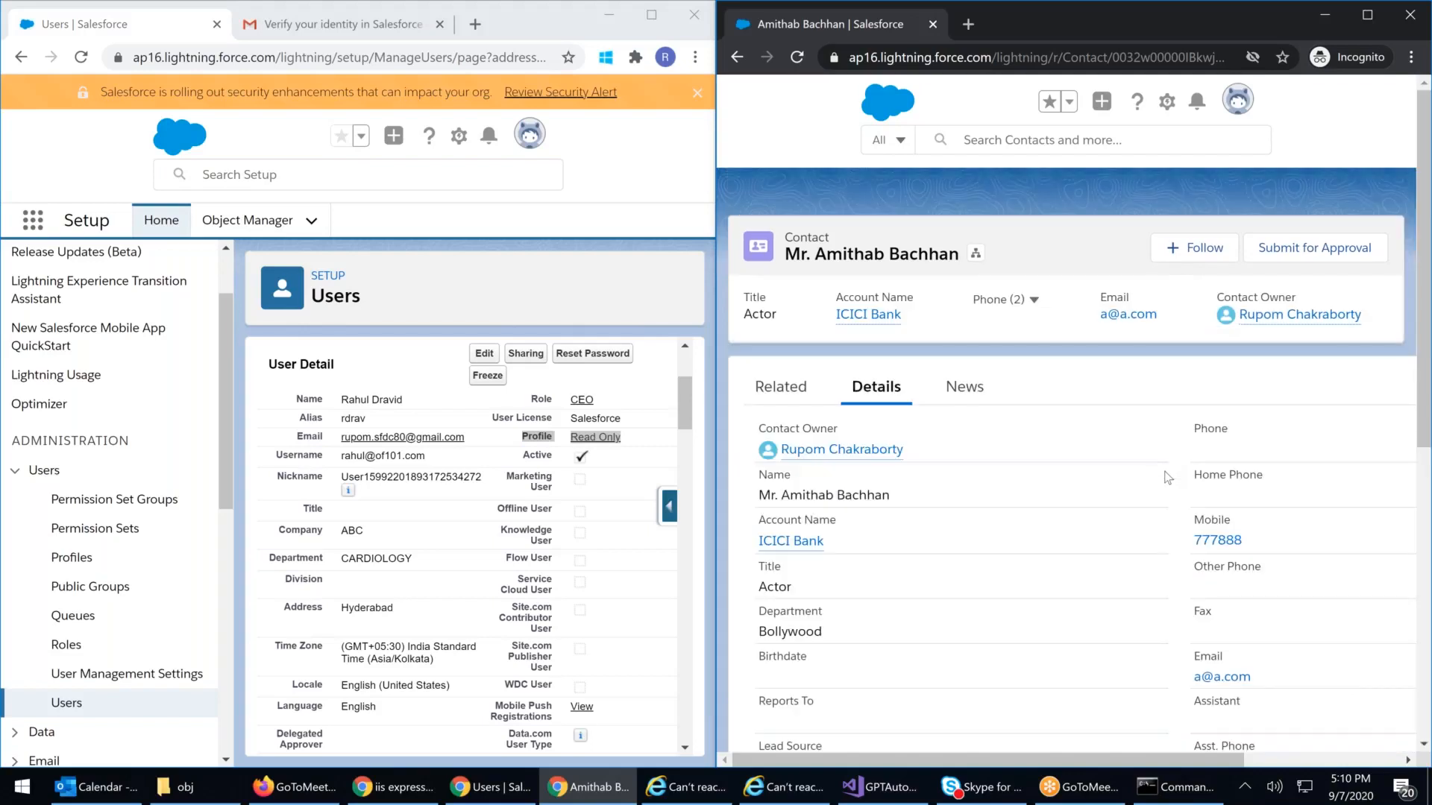
{"action": "left_click_drag", "start_coordinate": [531, 396], "coordinate": [521, 437]}
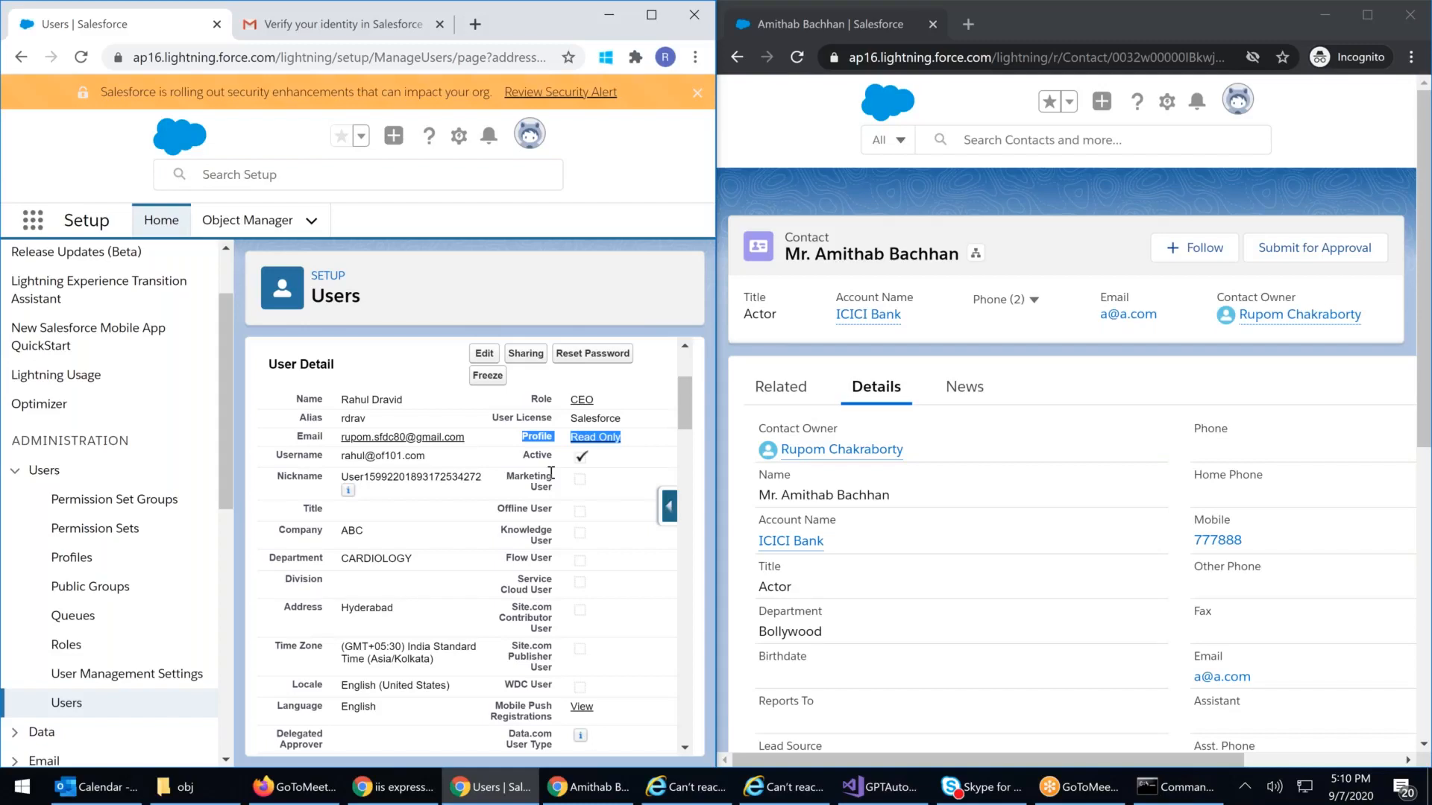
Step: Maximize the Users window and reopen the CEO user's detail page from the Users list
{"action": "left_click", "coordinate": [651, 16]}
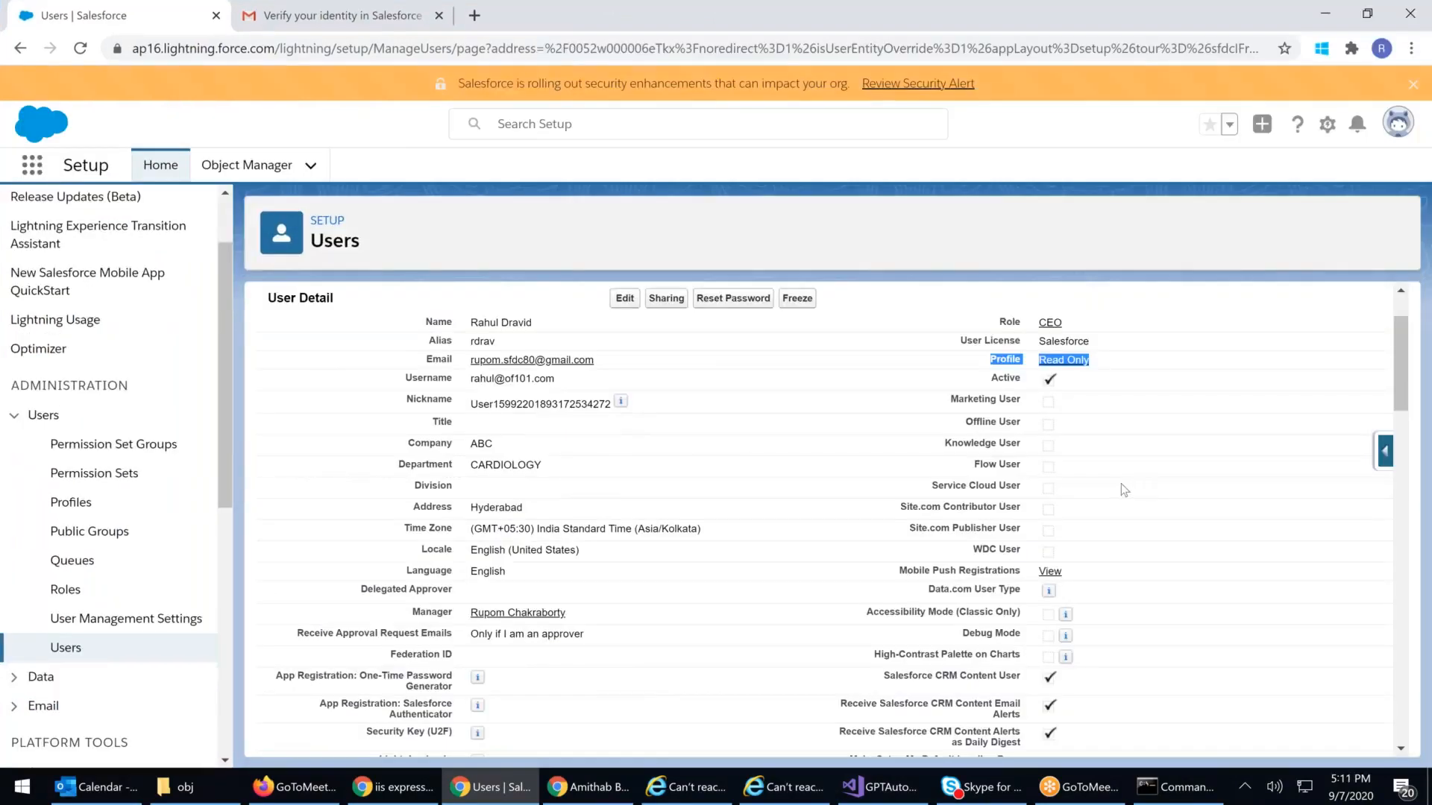
{"action": "left_click", "coordinate": [69, 653]}
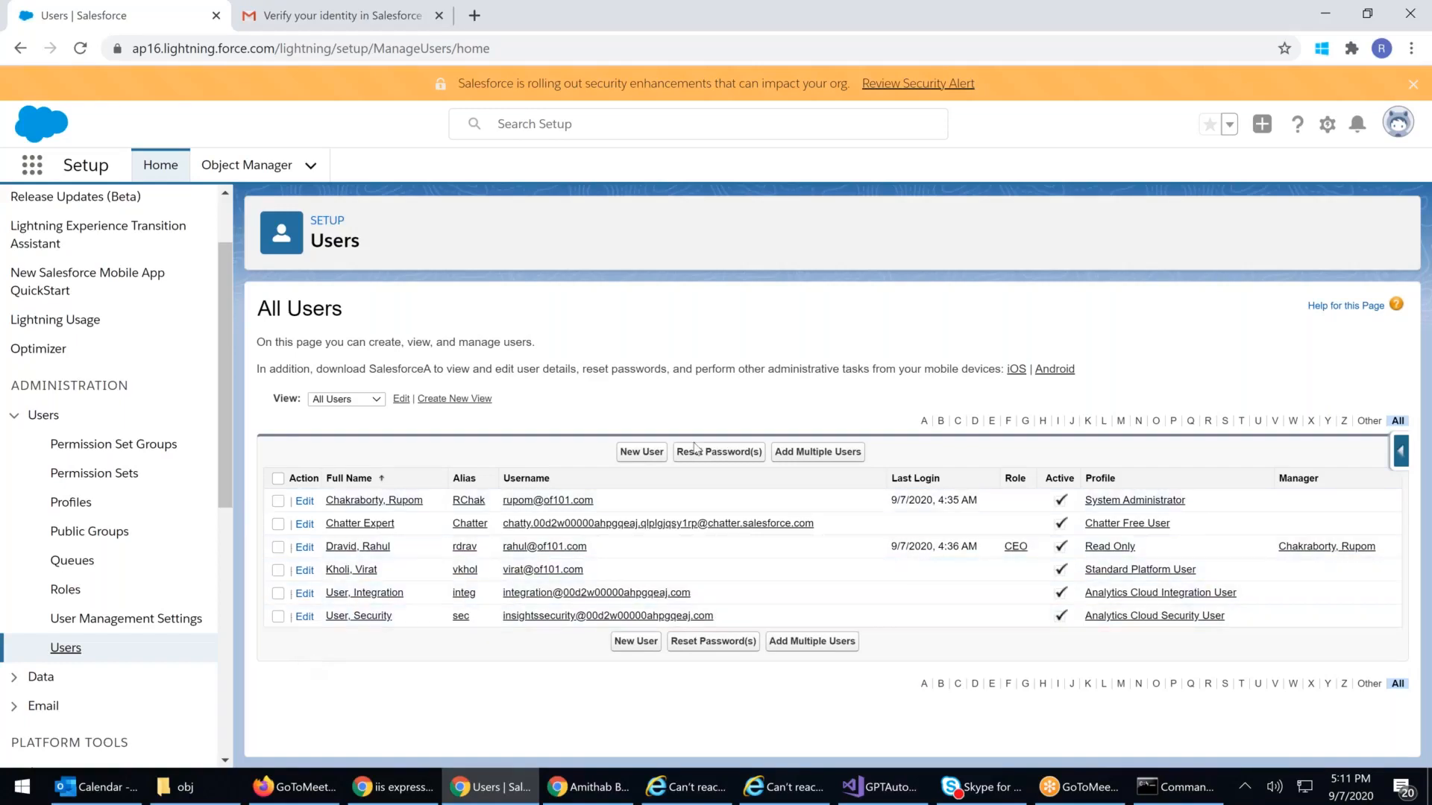
{"action": "left_click", "coordinate": [278, 547]}
{"action": "left_click", "coordinate": [347, 549]}
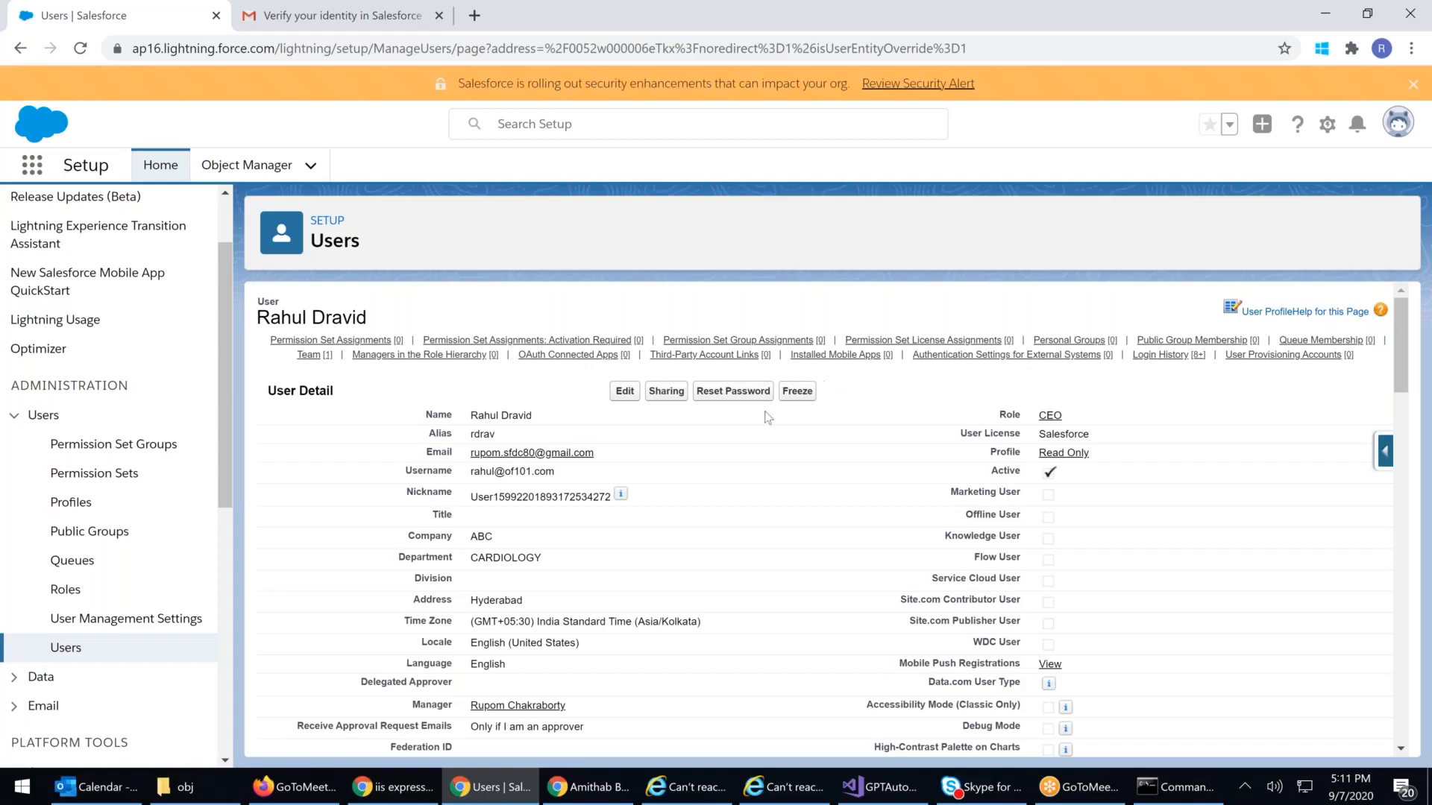
Step: Untick Active on the CEO user's record, accept the deactivation warning, and save
{"action": "left_click", "coordinate": [625, 391]}
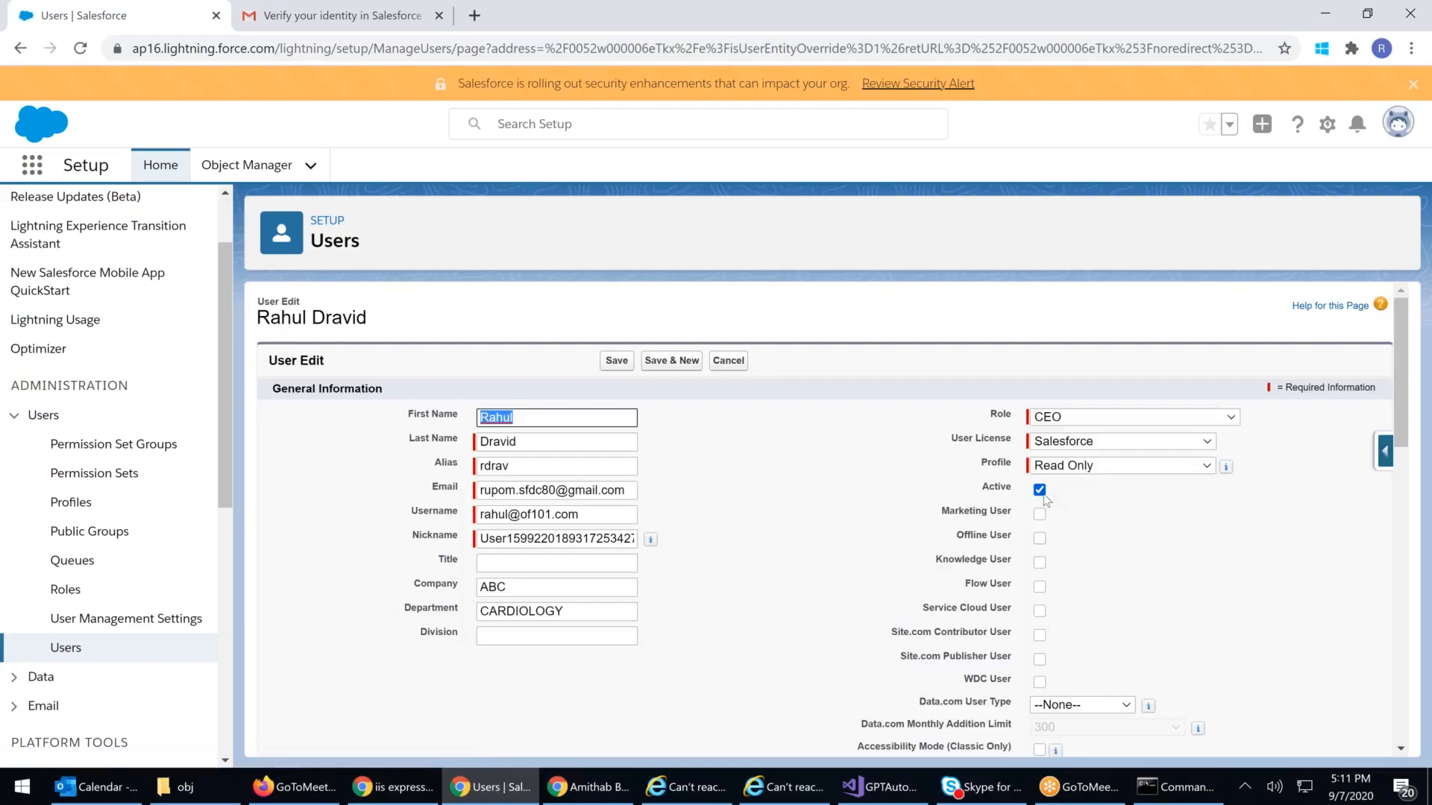
{"action": "left_click", "coordinate": [1039, 490]}
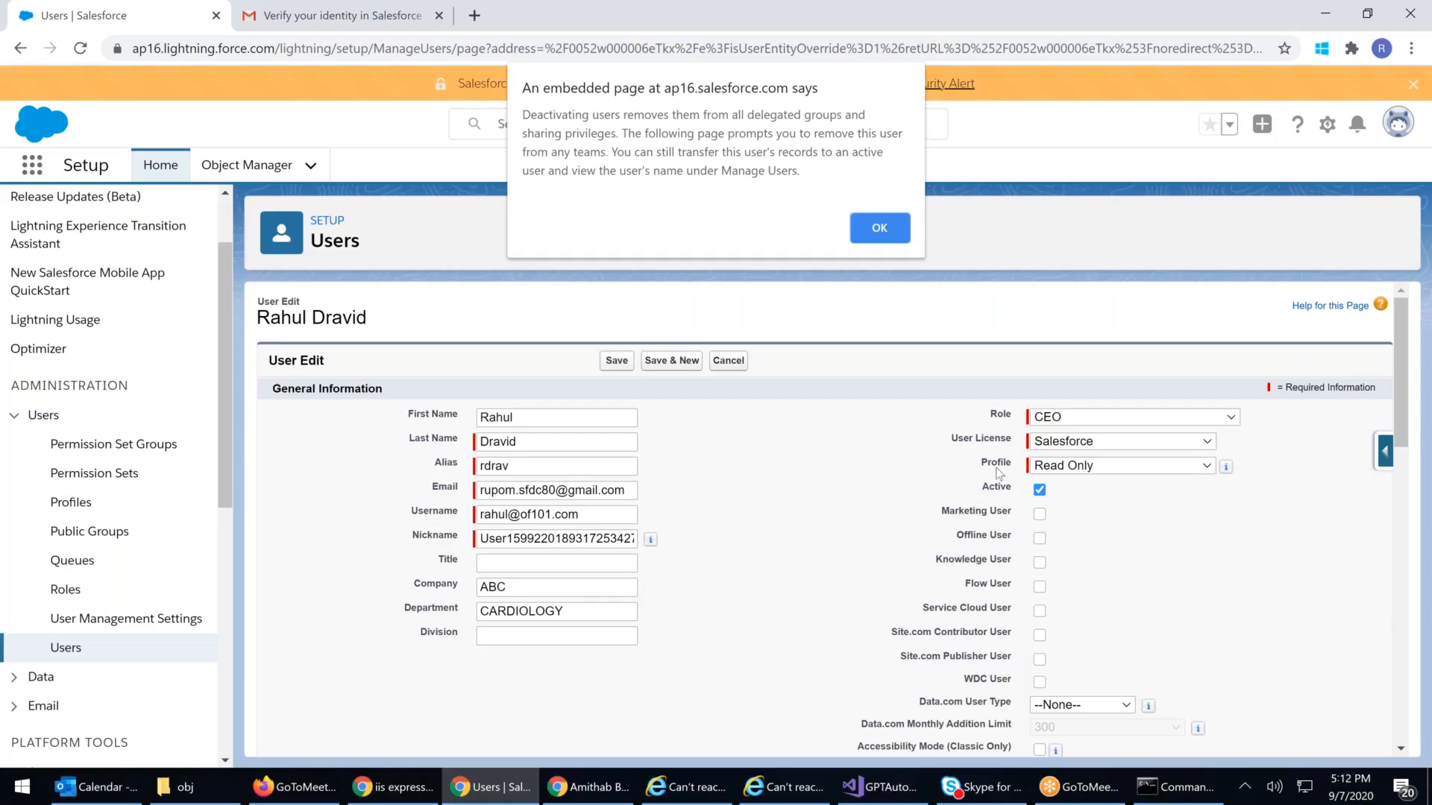
{"action": "left_click", "coordinate": [896, 234]}
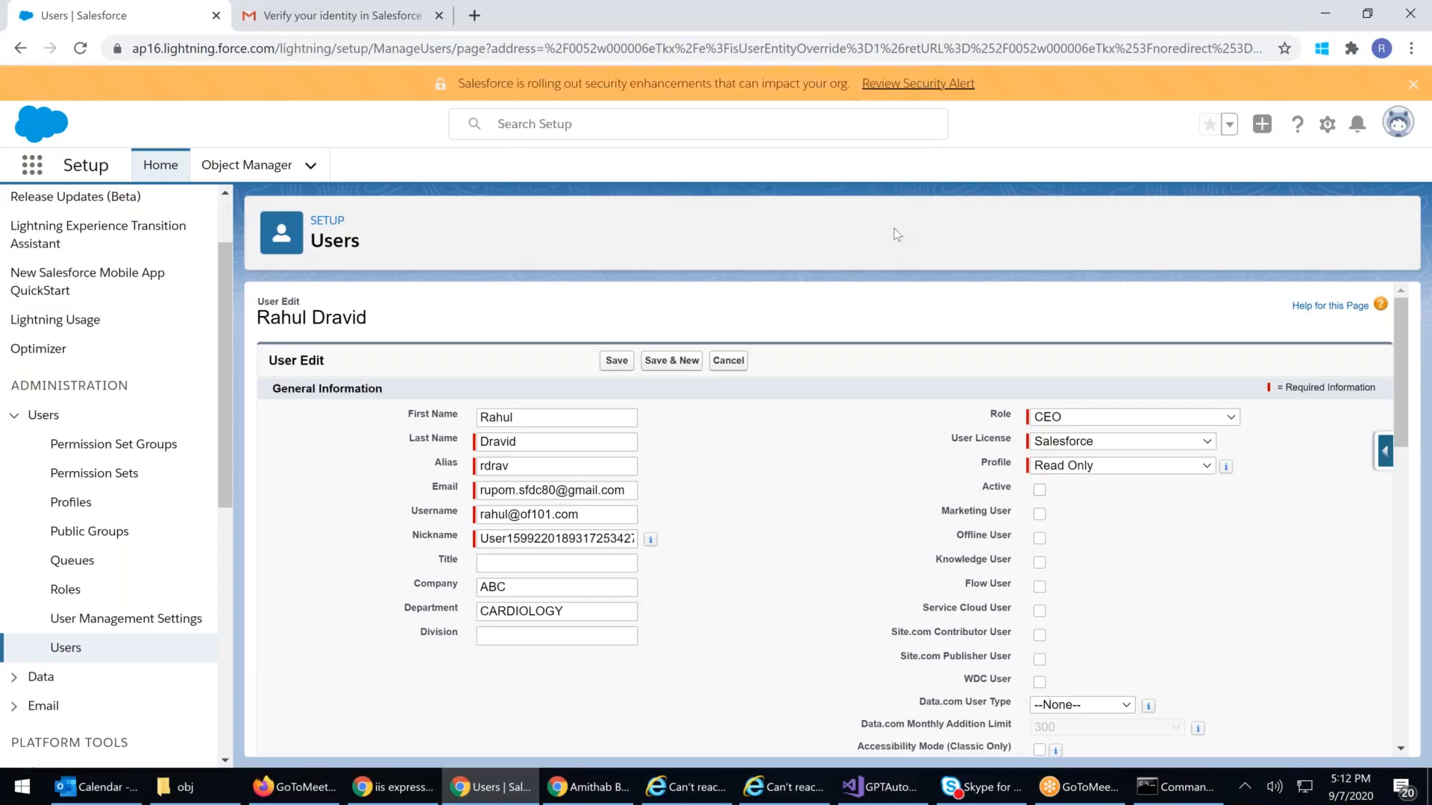
{"action": "left_click", "coordinate": [608, 365]}
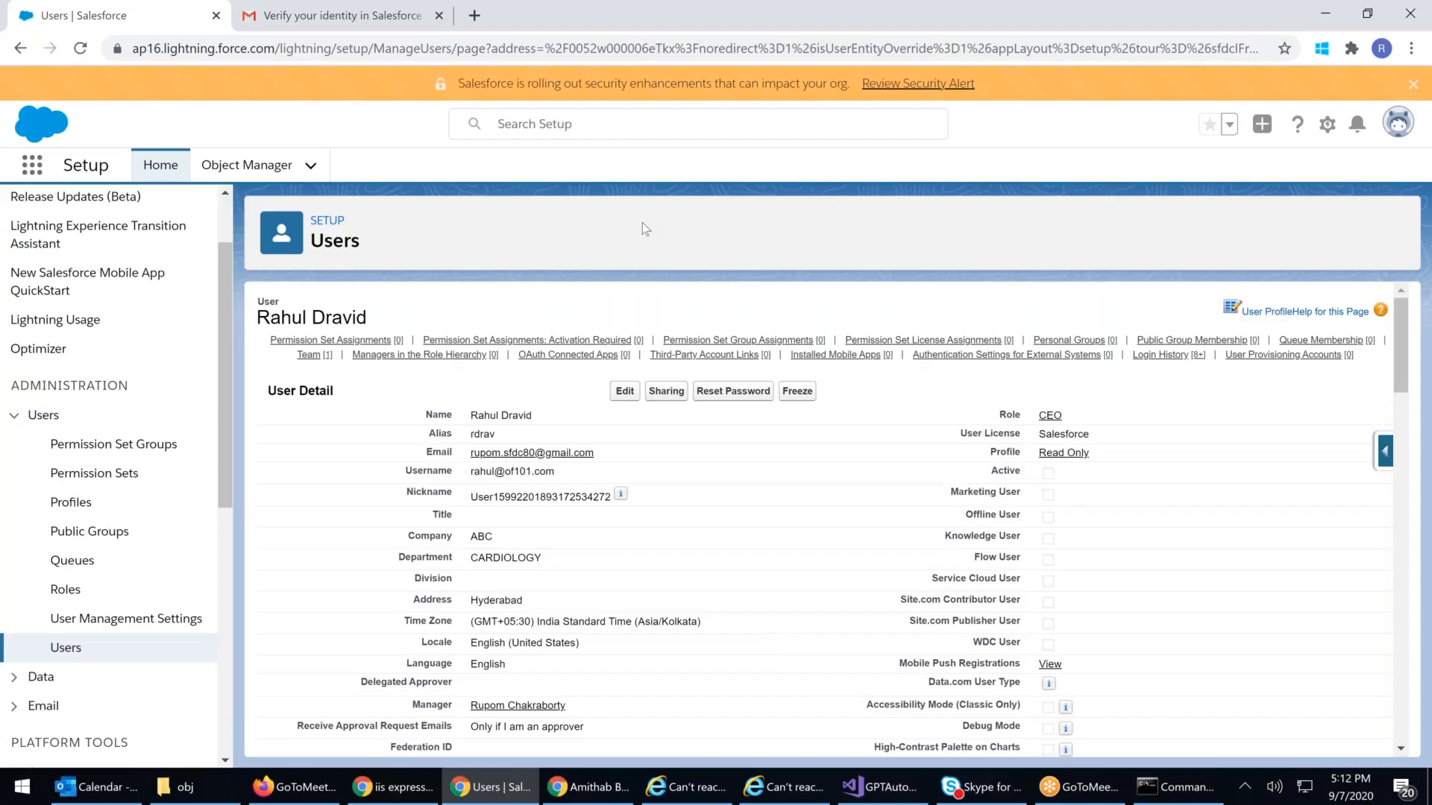
Step: Snap the admin window left and maximize the incognito window on the Opportunities page
{"action": "key", "text": "super+Left"}
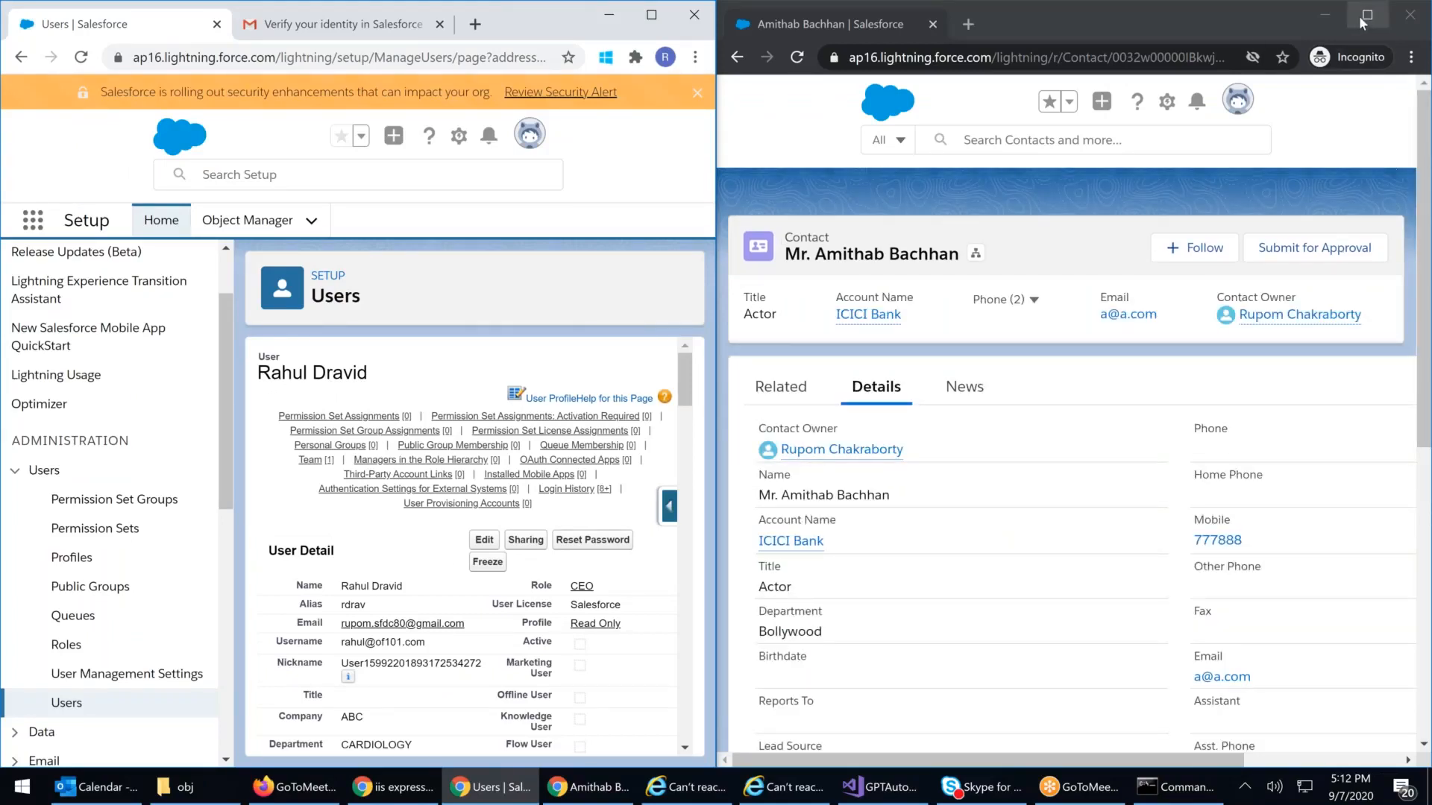
{"action": "left_click", "coordinate": [761, 257]}
{"action": "key", "text": "super+Up"}
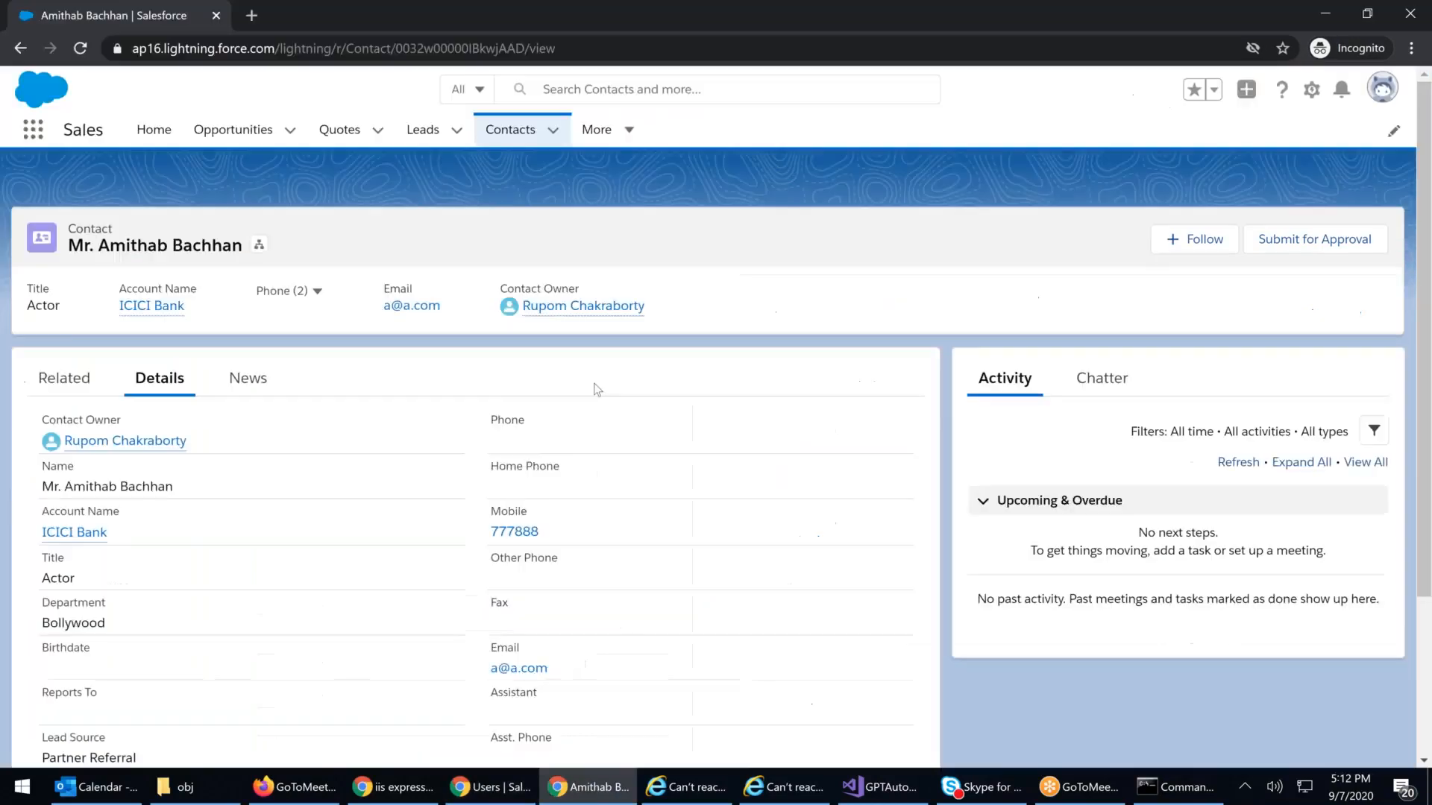
{"action": "left_click", "coordinate": [270, 179]}
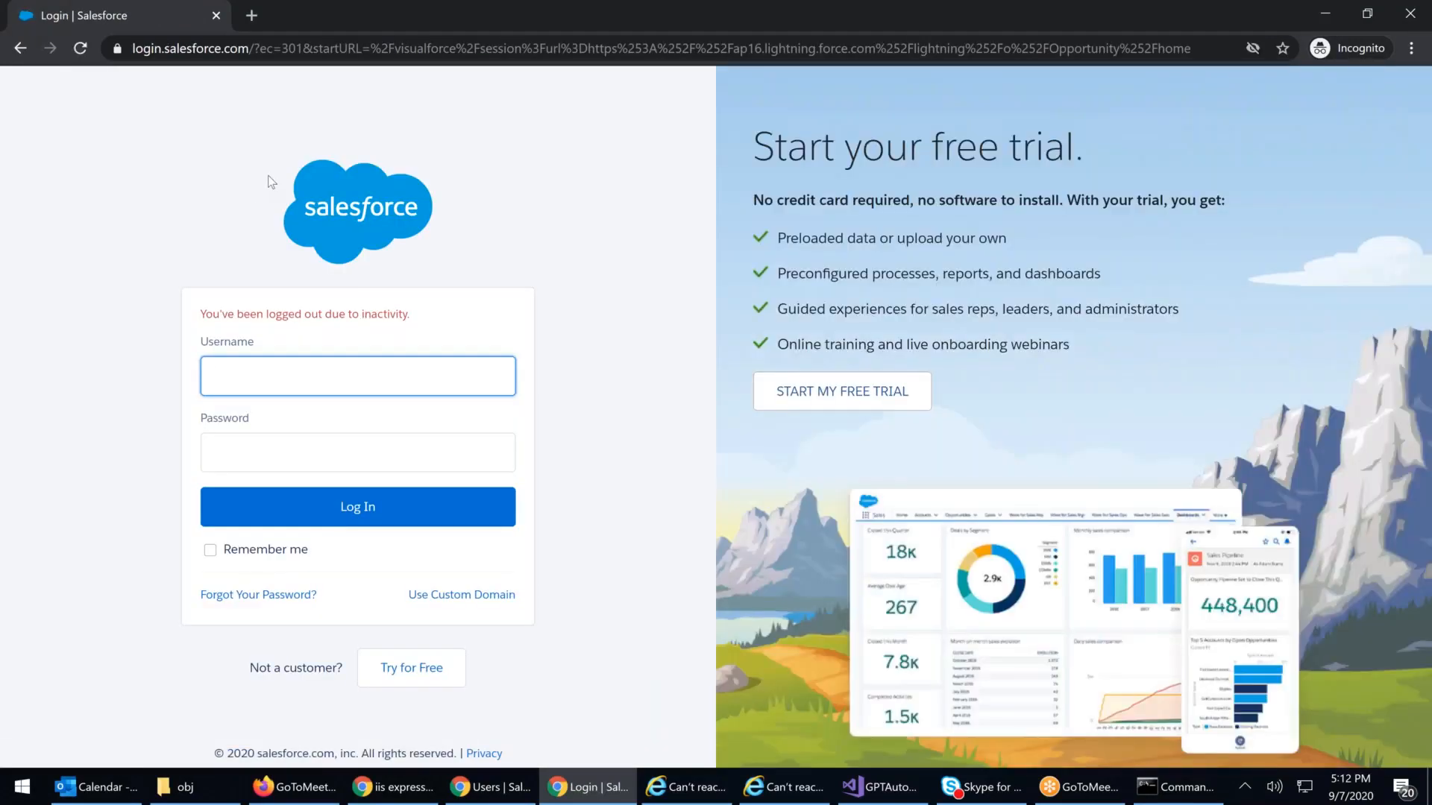
Step: Log in with the deactivated CEO user's username and password
{"action": "left_click", "coordinate": [234, 382]}
{"action": "key", "text": "Tab"}
{"action": "type", "text": "*******"}
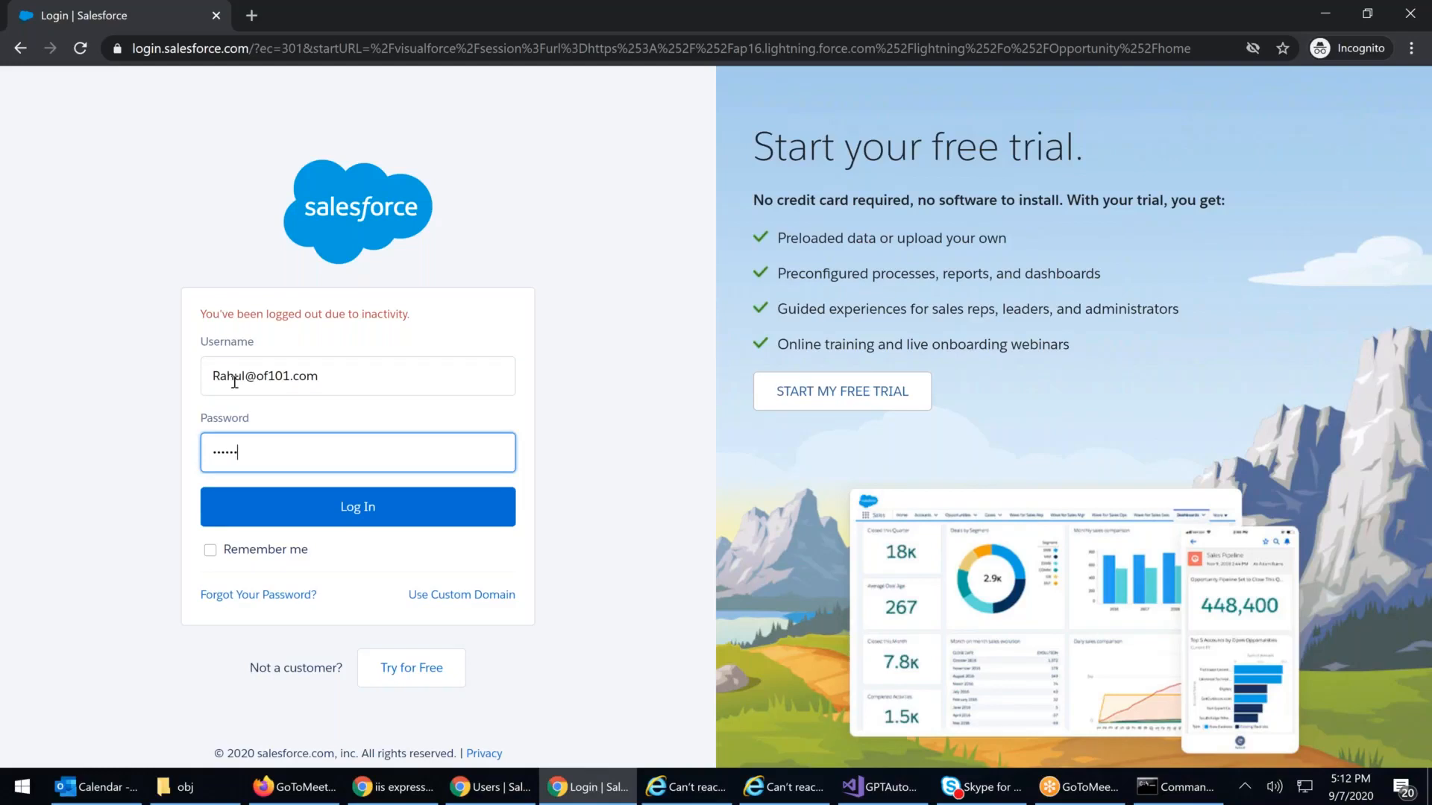
{"action": "type", "text": "***"}
{"action": "key", "text": "Return"}
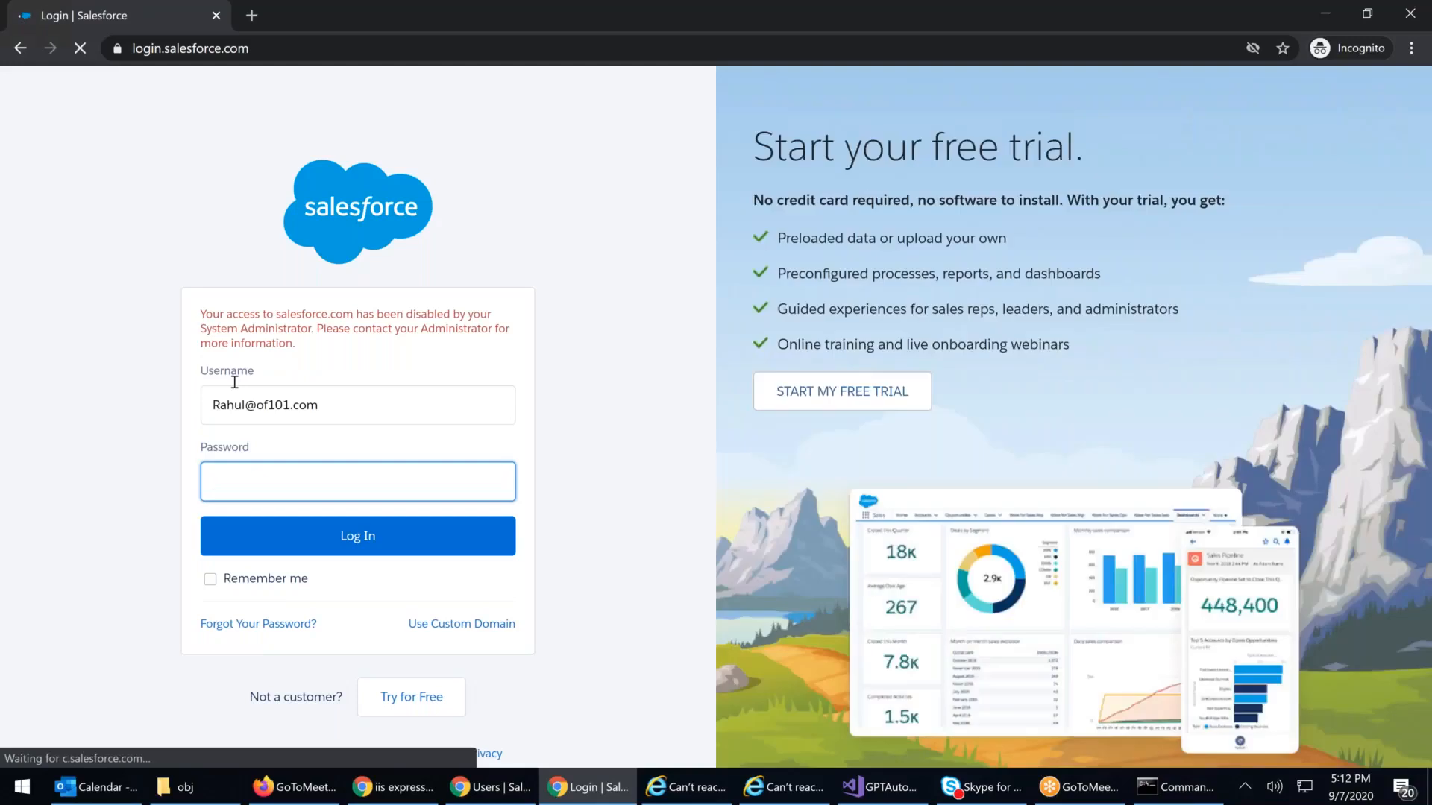
Step: Highlight the access-disabled and contact-administrator messages, then snap the login window right
{"action": "left_click_drag", "start_coordinate": [232, 314], "coordinate": [178, 322]}
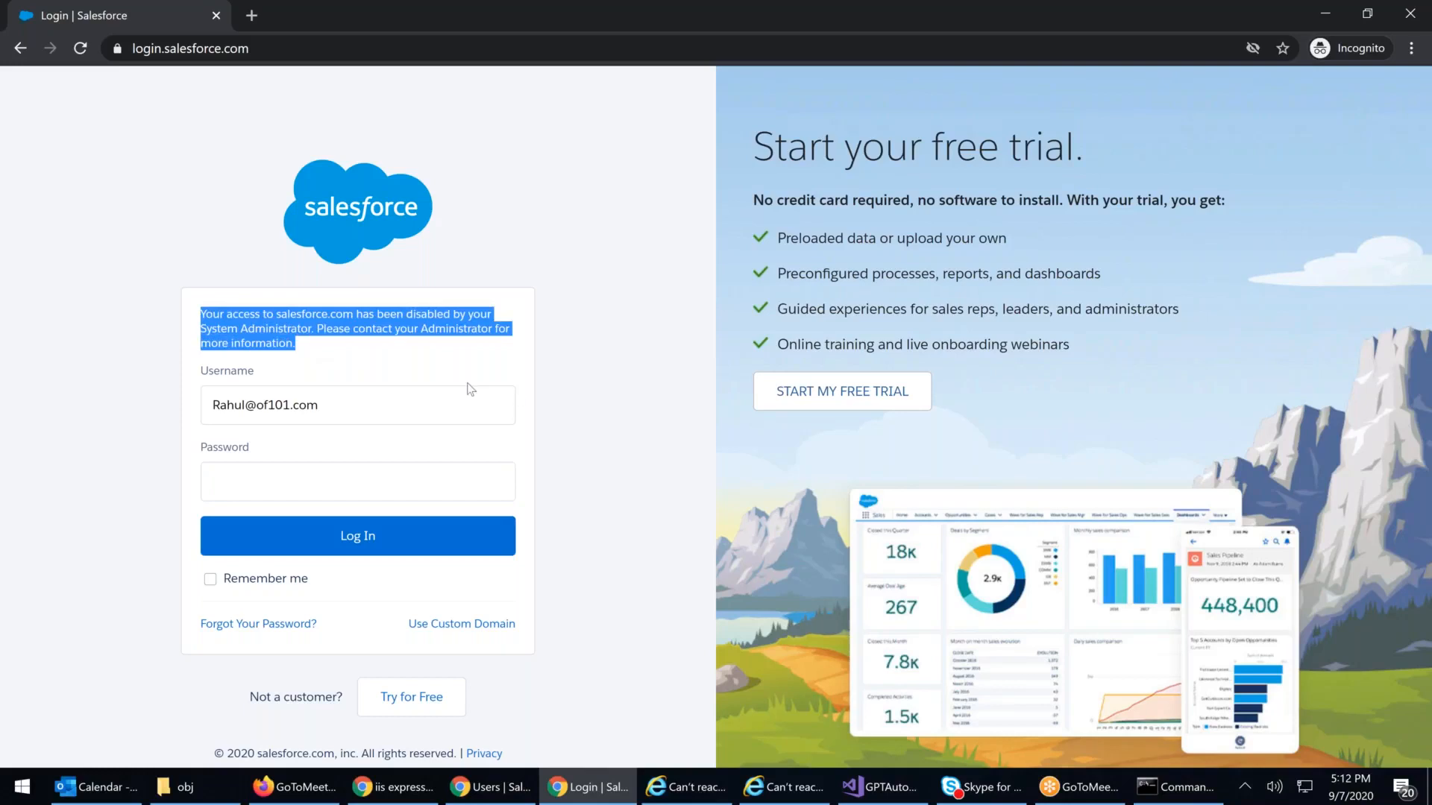
{"action": "left_click", "coordinate": [442, 378]}
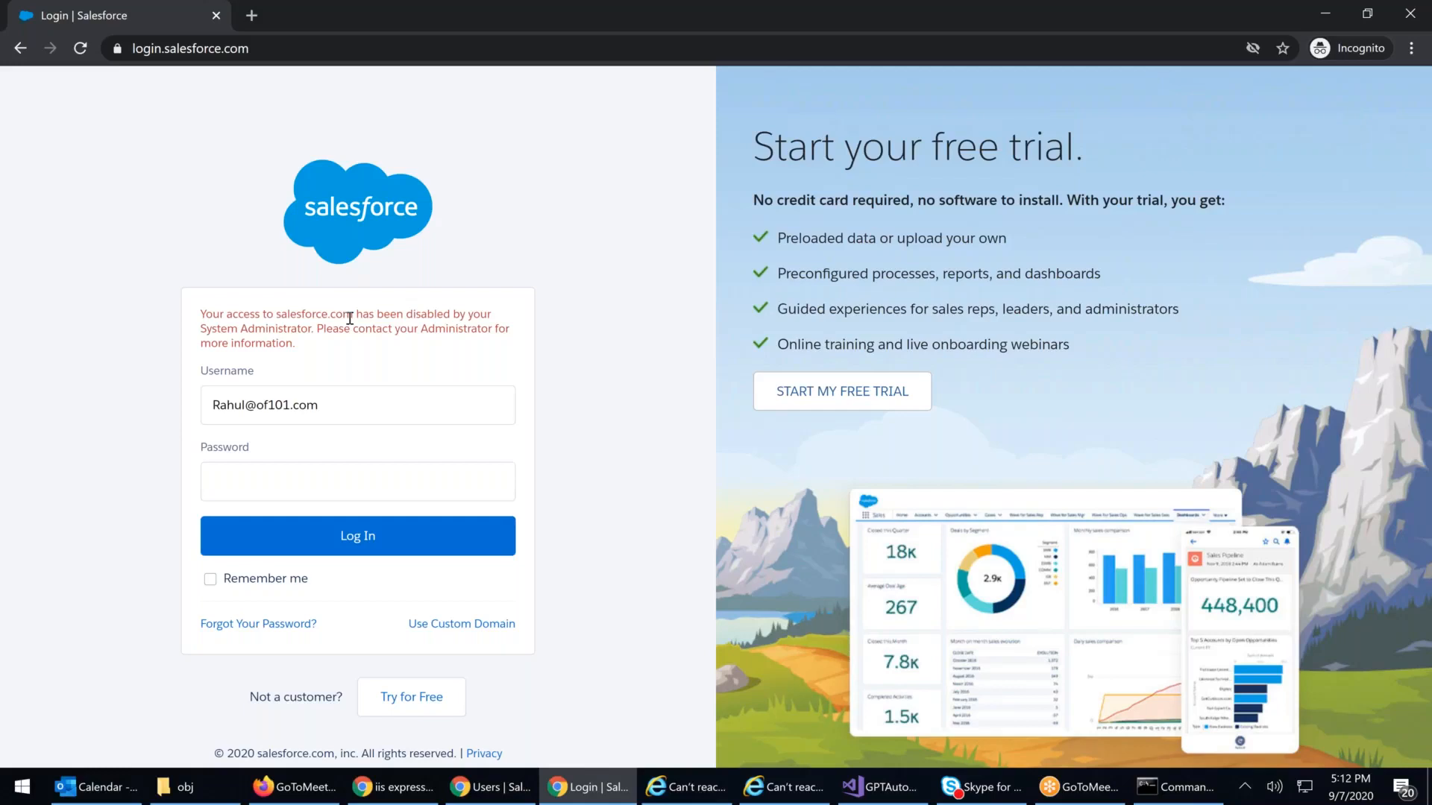
{"action": "left_click_drag", "start_coordinate": [355, 317], "coordinate": [468, 319]}
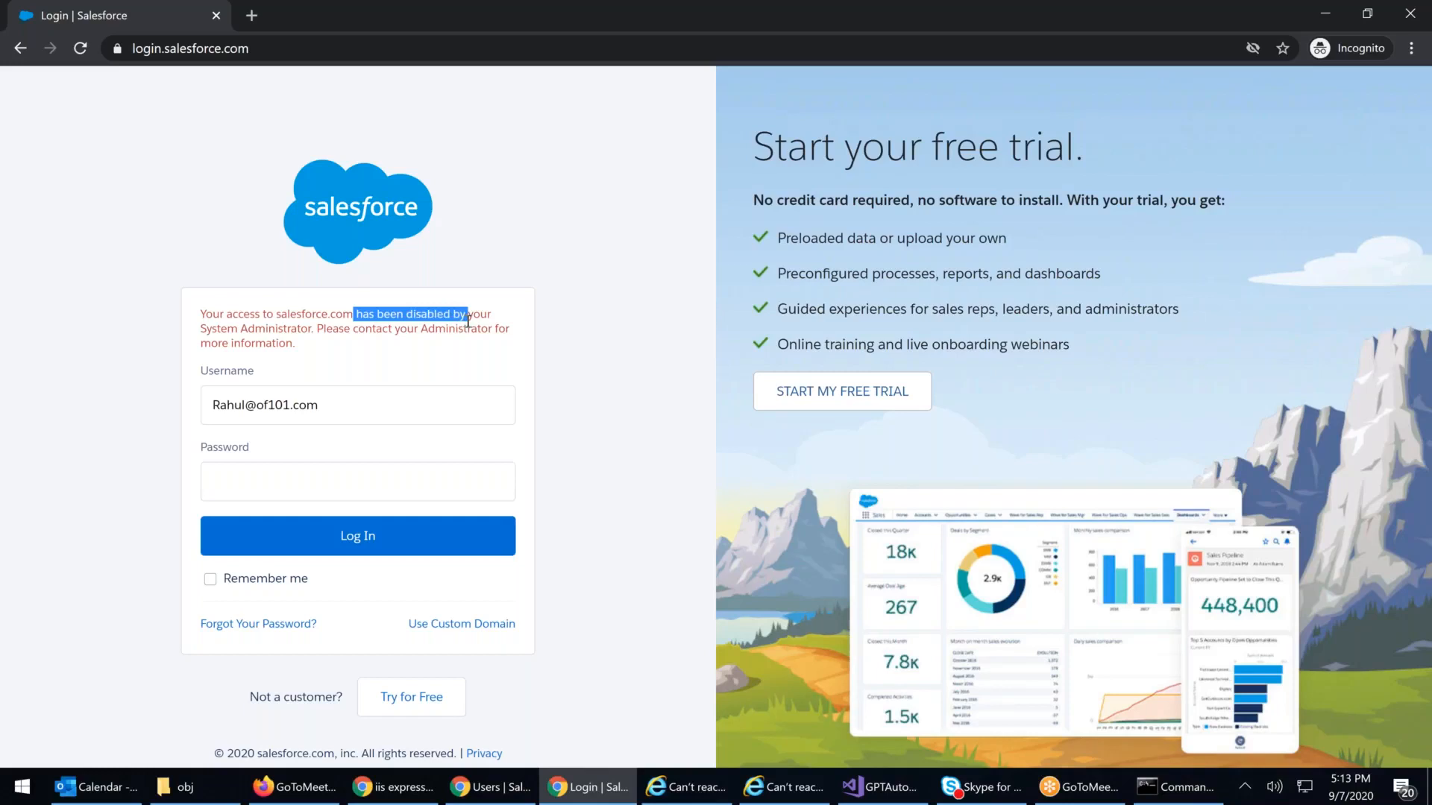
{"action": "left_click_drag", "start_coordinate": [291, 334], "coordinate": [371, 336]}
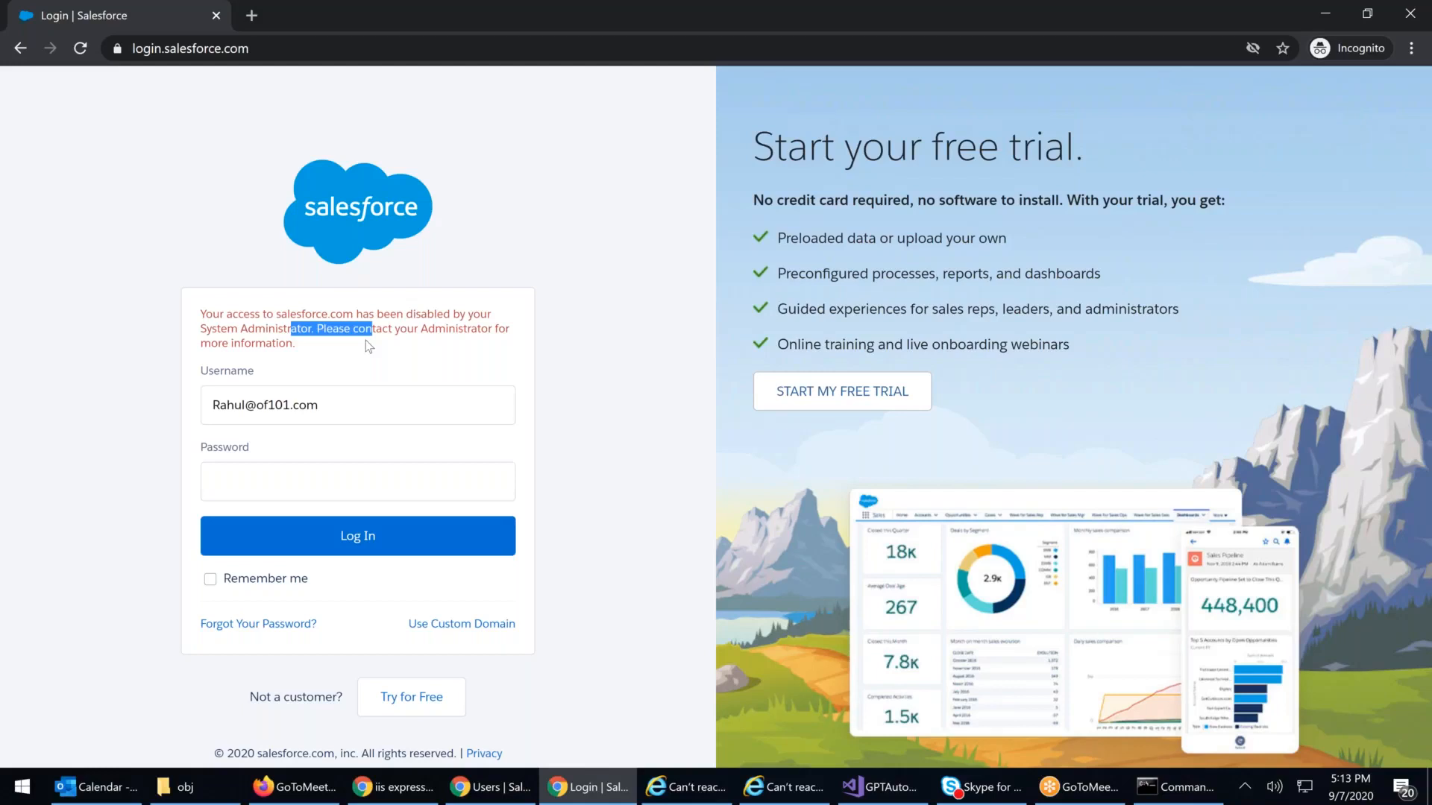
{"action": "key", "text": "super+Right"}
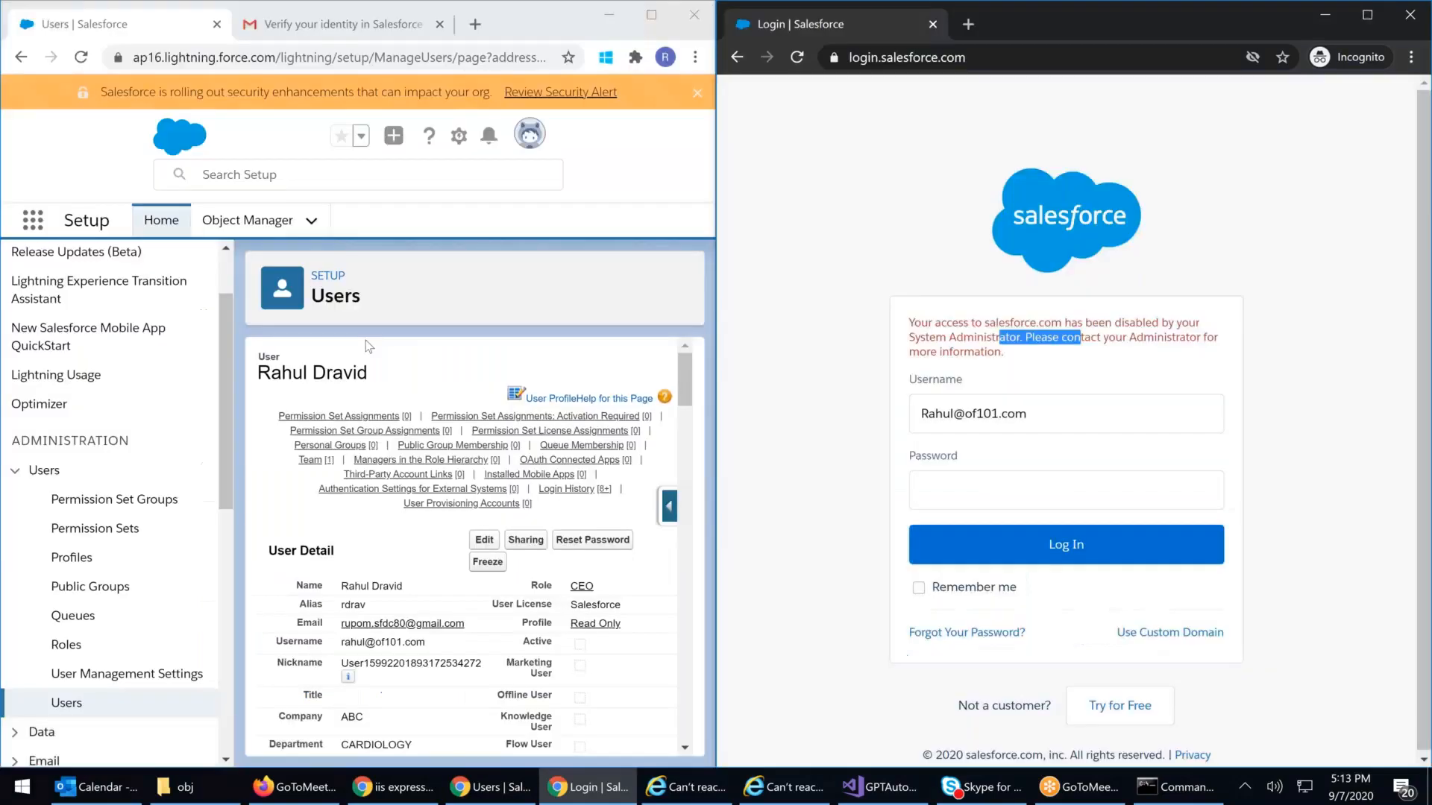
Step: Maximize the admin window and open the All Users list, where the CEO shows no Active tick
{"action": "left_click", "coordinate": [651, 17]}
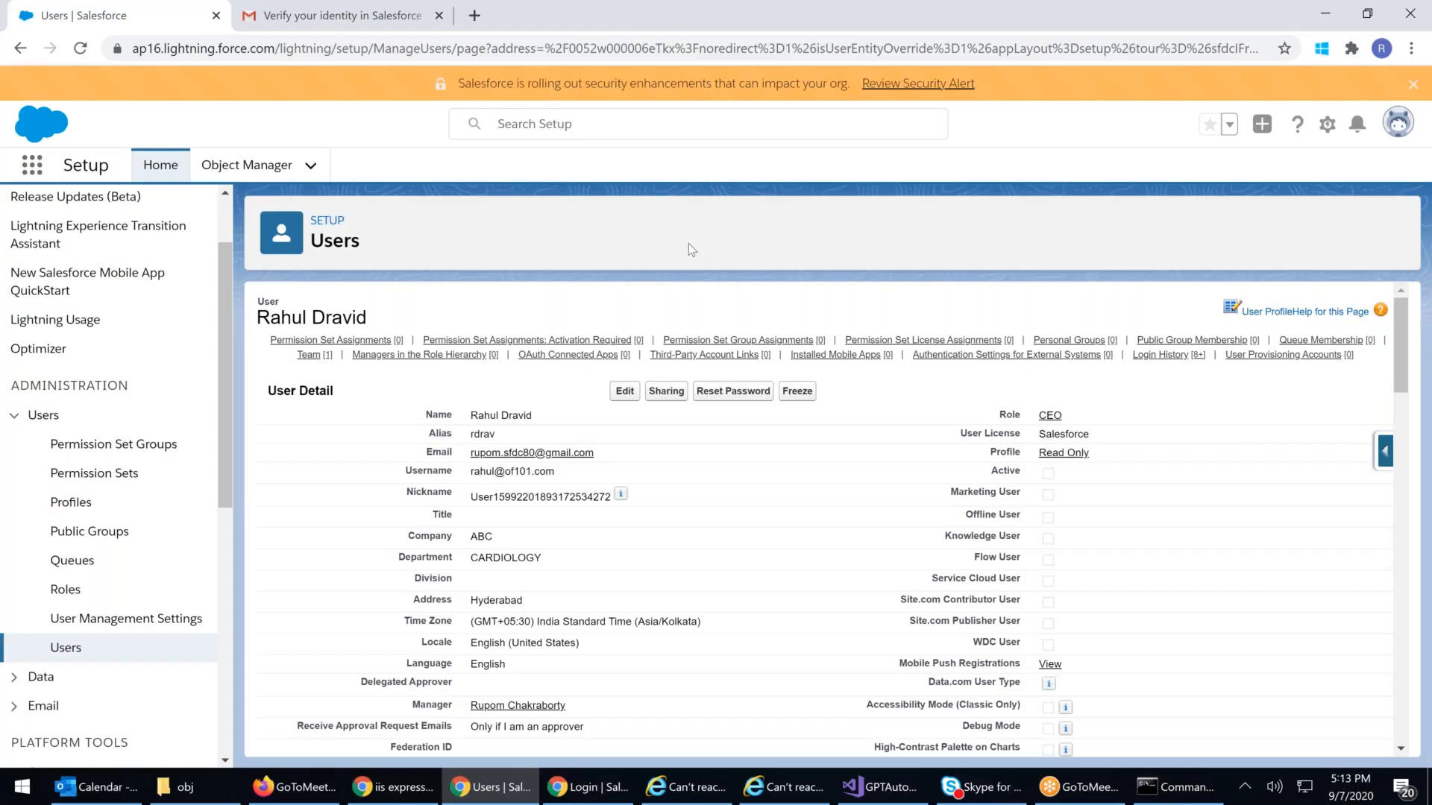
{"action": "left_click_drag", "start_coordinate": [477, 415], "coordinate": [616, 431]}
{"action": "left_click", "coordinate": [616, 431]}
{"action": "left_click", "coordinate": [64, 648]}
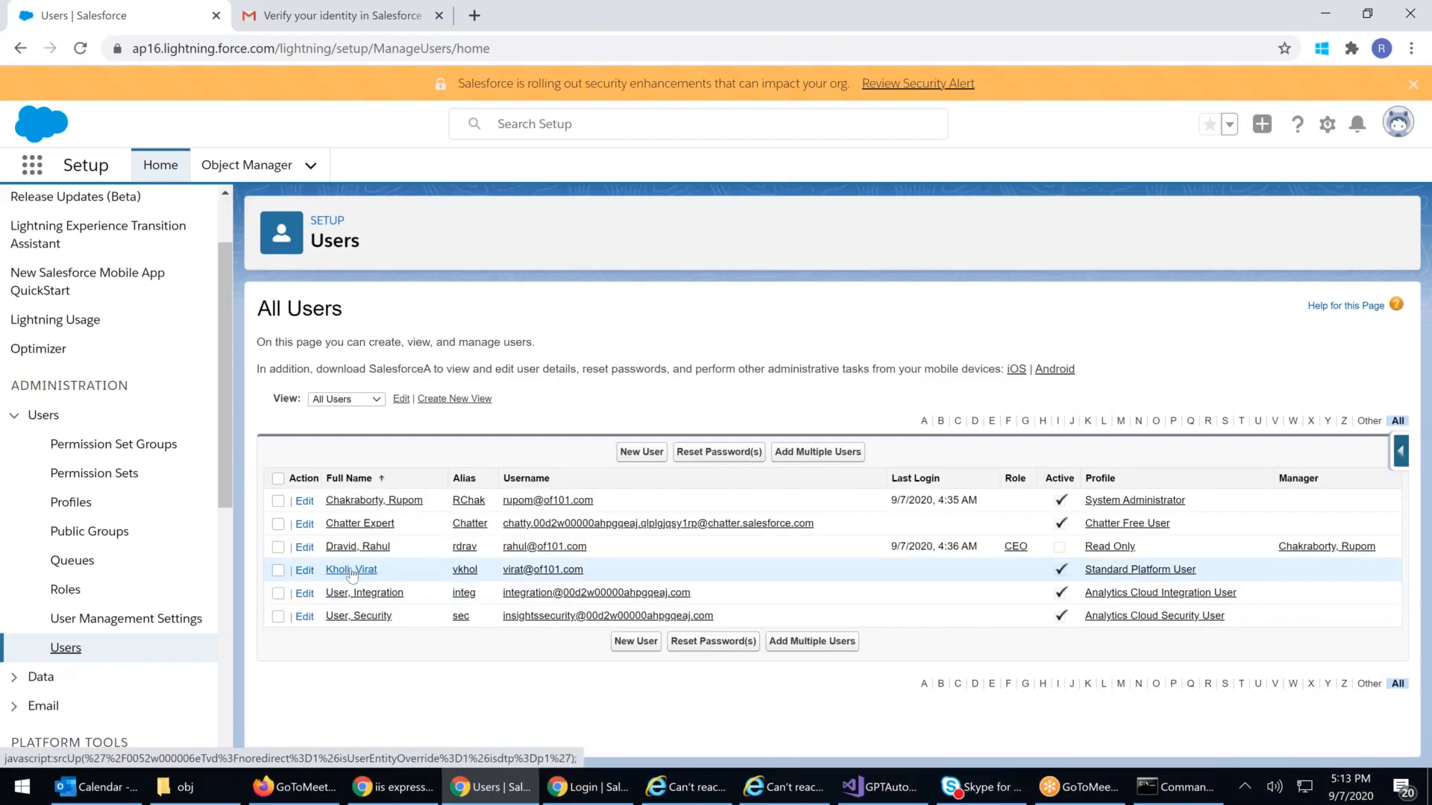
Step: Change the Standard Platform user to a Salesforce license with the System Administrator profile and save
{"action": "left_click", "coordinate": [351, 570]}
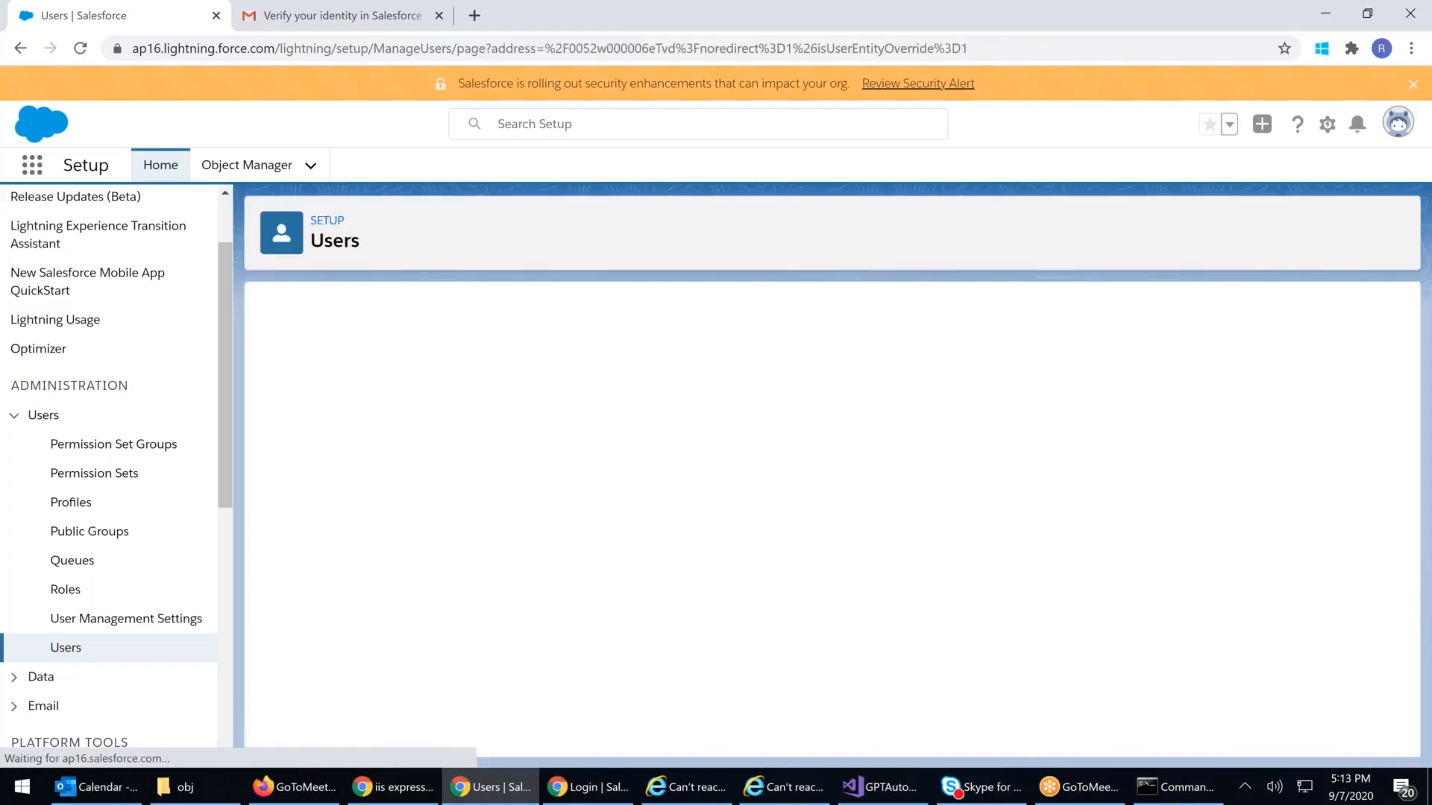
{"action": "left_click", "coordinate": [624, 390]}
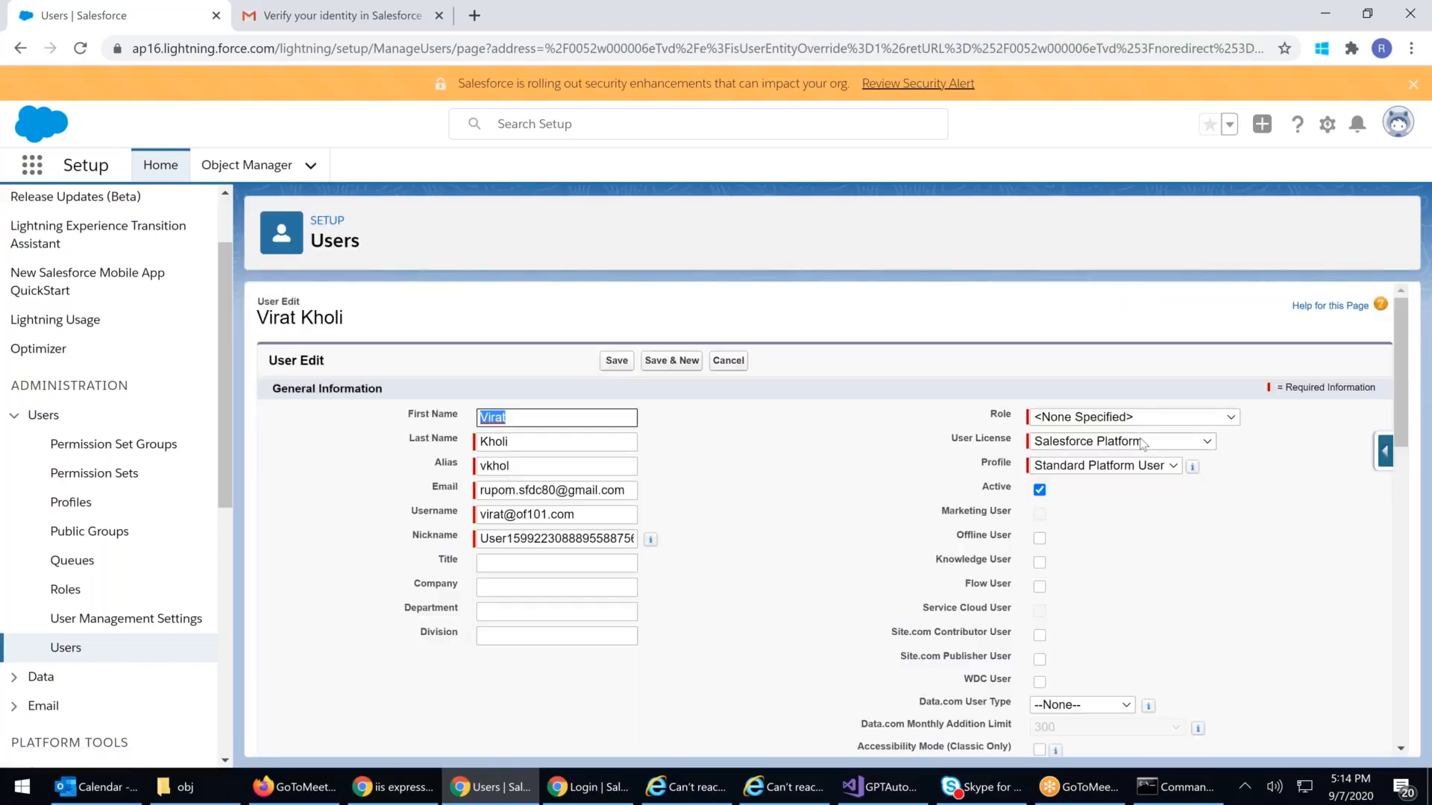
{"action": "left_click", "coordinate": [1123, 441]}
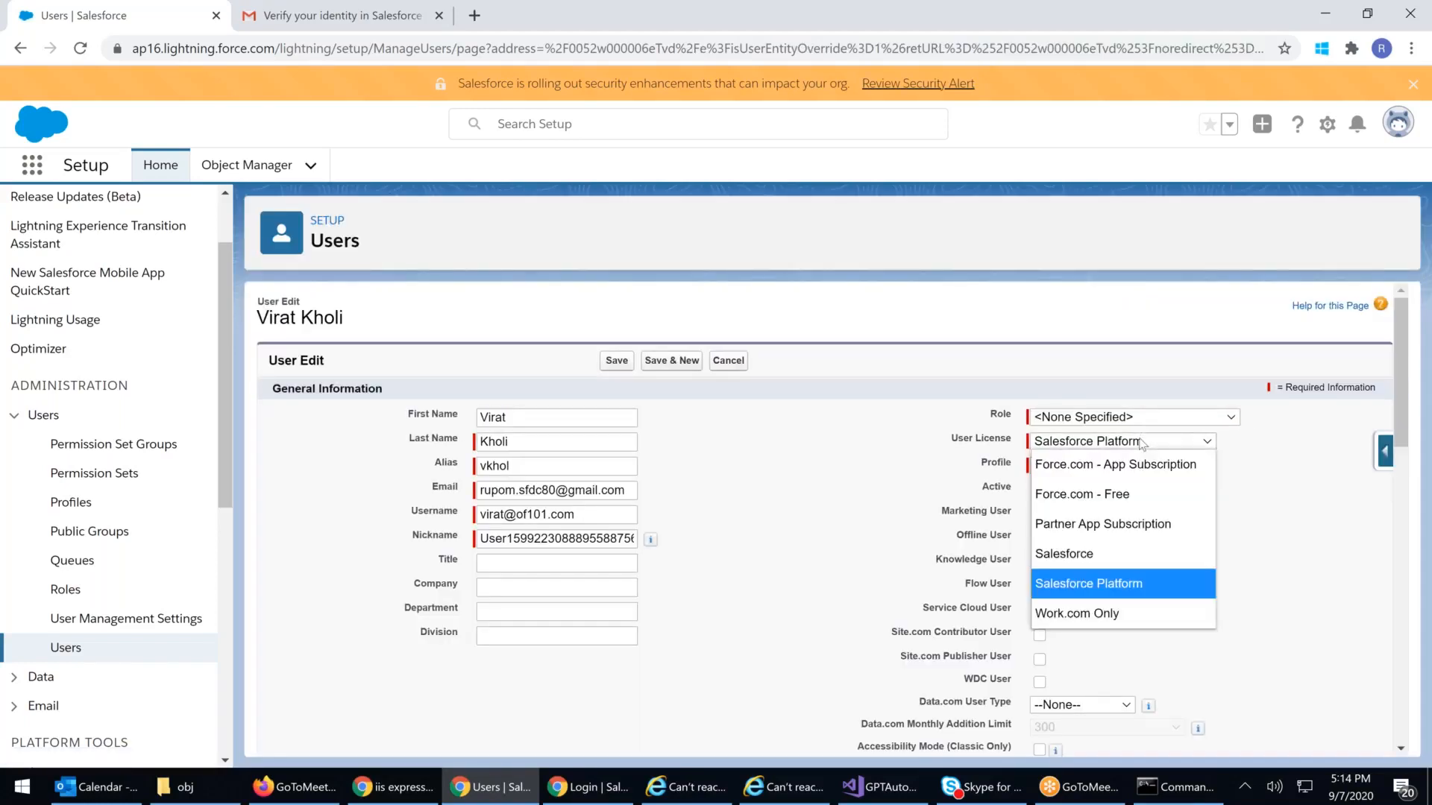
{"action": "left_click", "coordinate": [1079, 556]}
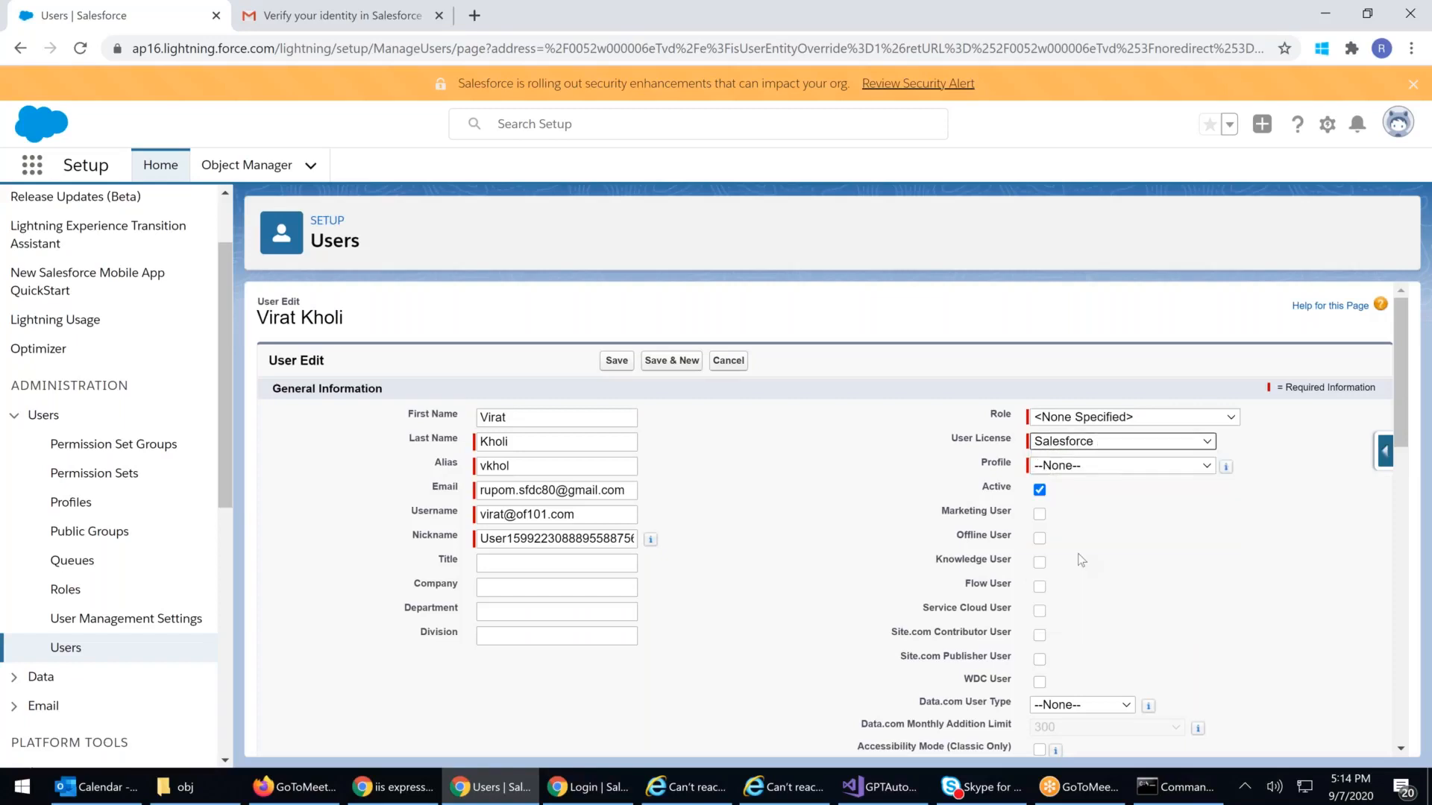
{"action": "left_click", "coordinate": [1126, 467]}
{"action": "left_click", "coordinate": [1111, 443]}
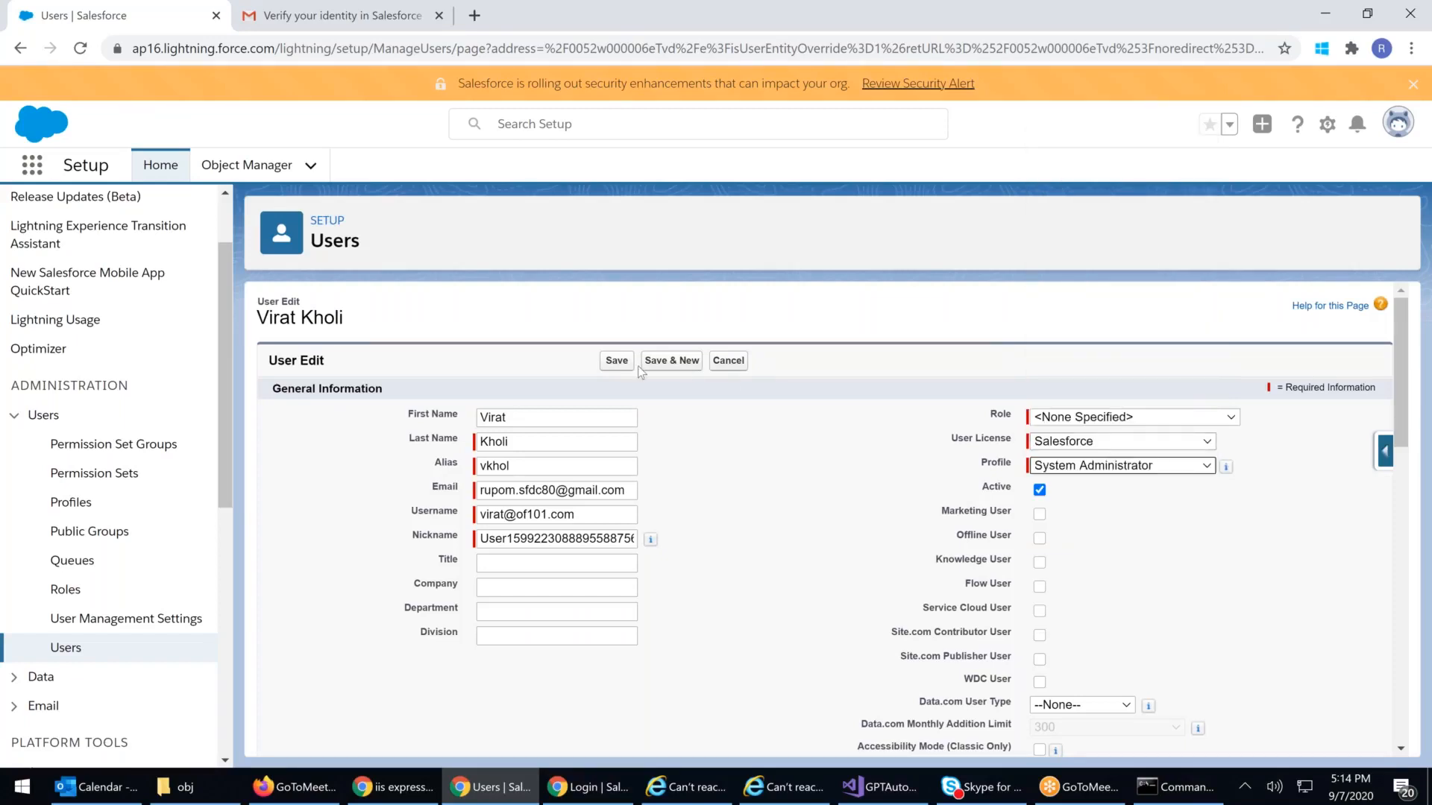
{"action": "left_click", "coordinate": [619, 362]}
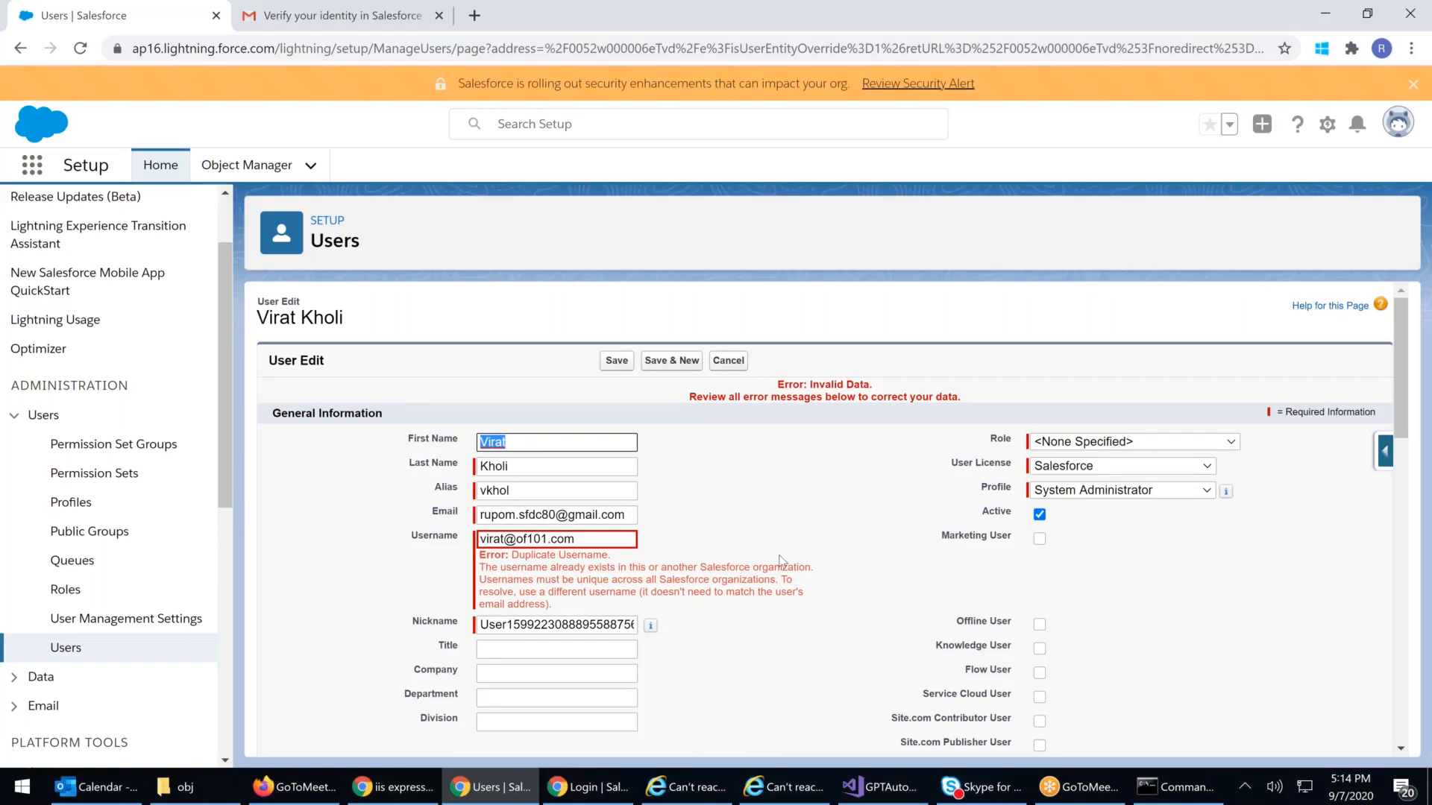
Step: Leave the profile unchanged after the duplicate-username error and return to the All Users list
{"action": "left_click", "coordinate": [853, 511]}
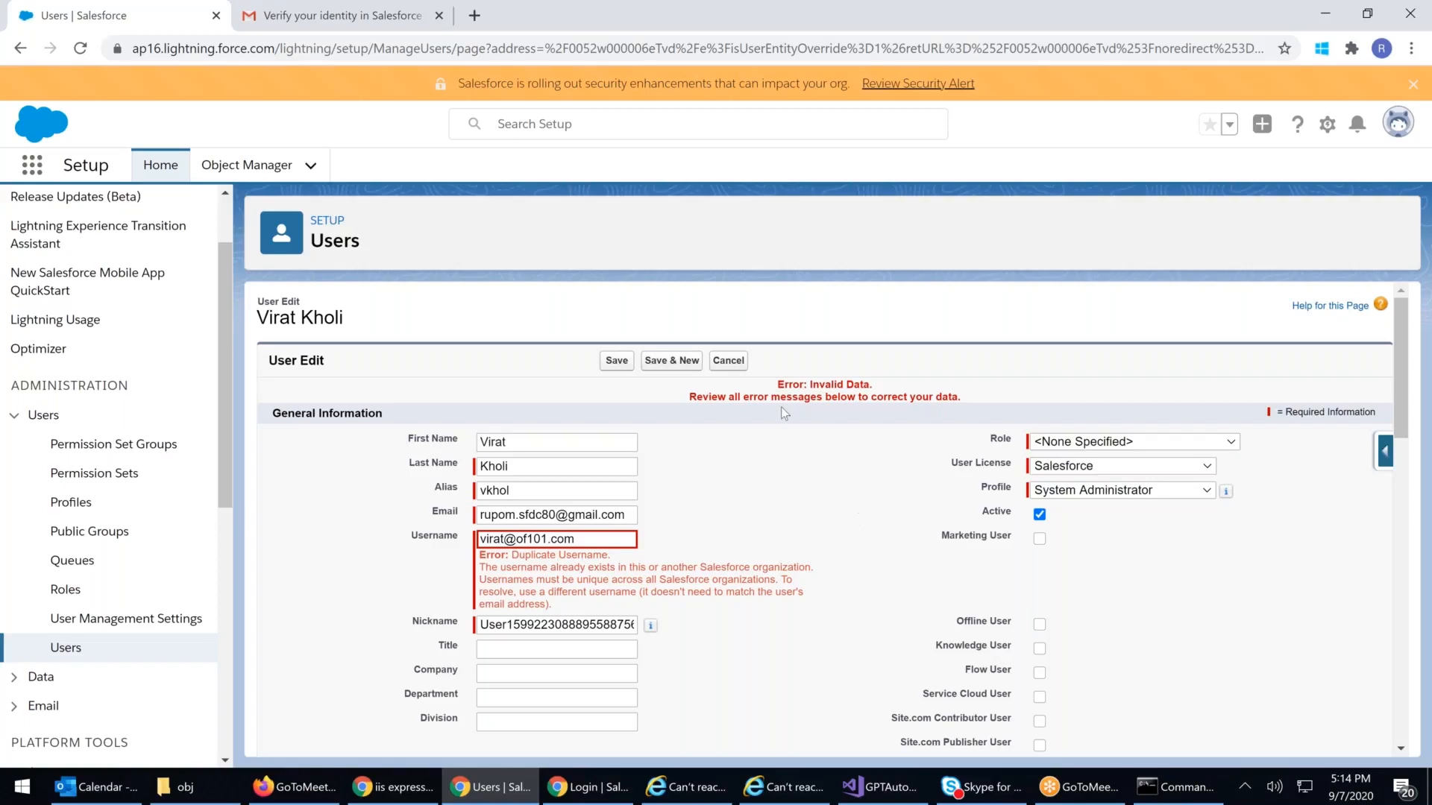
{"action": "left_click", "coordinate": [1143, 497]}
{"action": "left_click", "coordinate": [1156, 495]}
{"action": "left_click", "coordinate": [1161, 500]}
{"action": "left_click", "coordinate": [1203, 572]}
{"action": "left_click", "coordinate": [66, 647]}
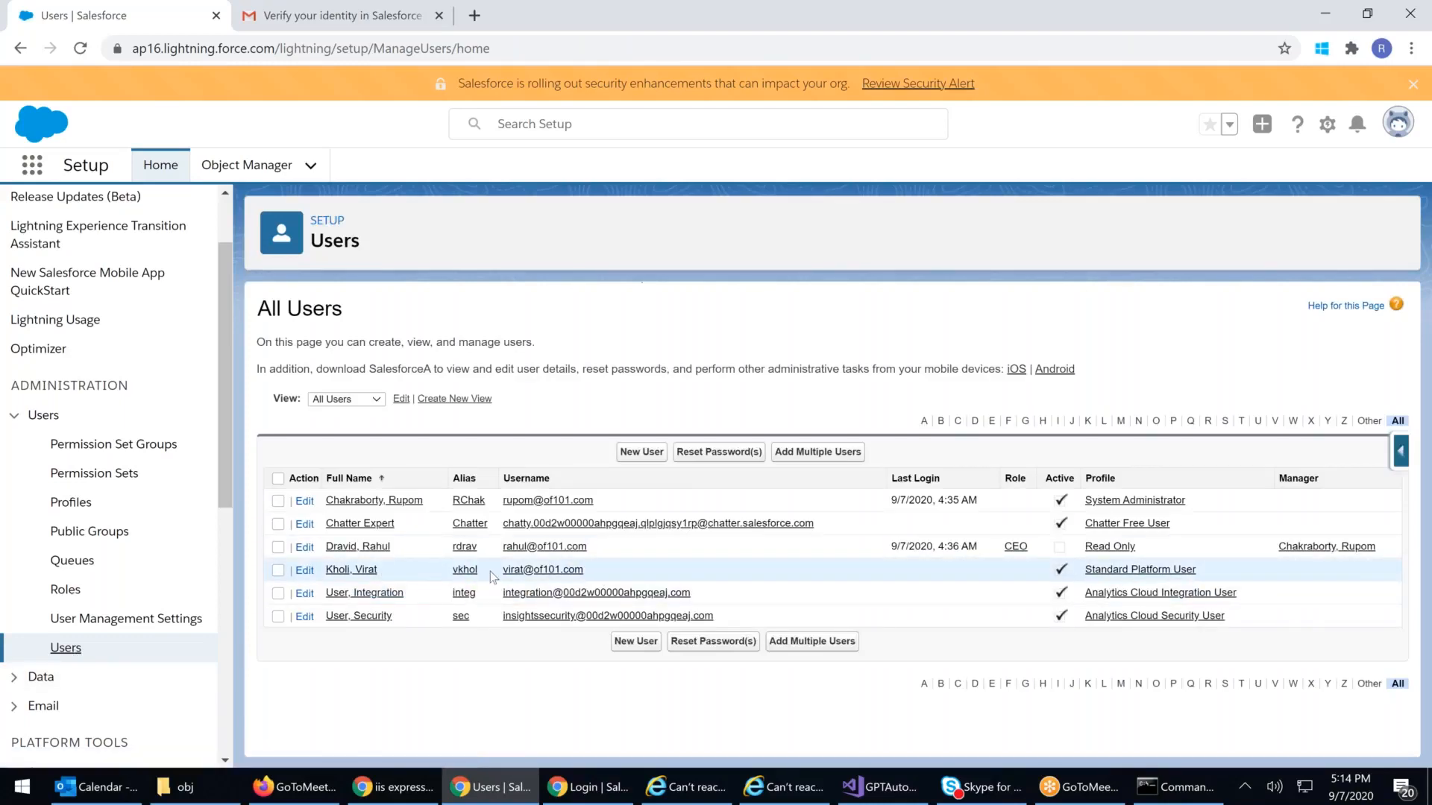
Step: Minimize the incognito login window and open the inactive Read Only CEO user's detail page
{"action": "left_click", "coordinate": [608, 789]}
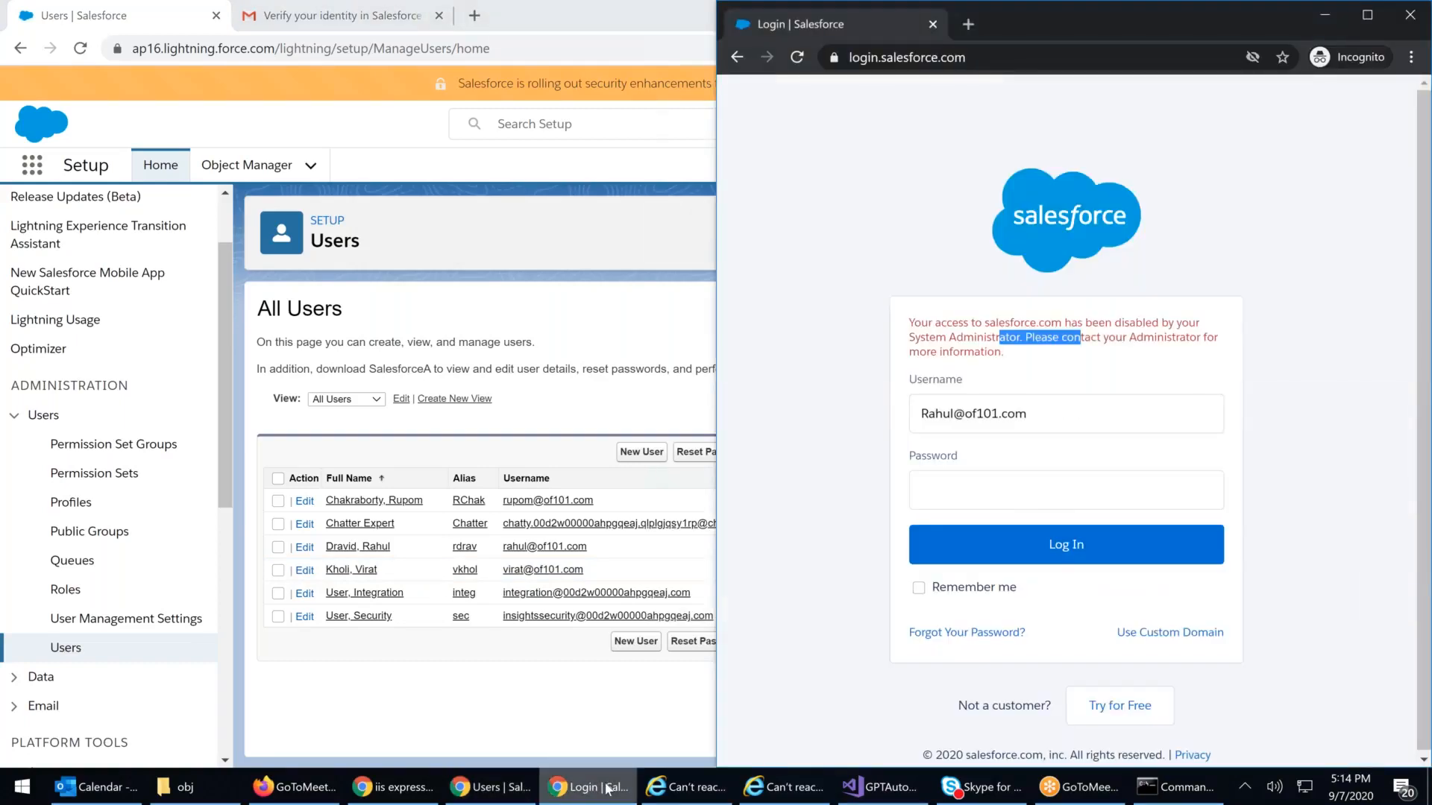
{"action": "left_click", "coordinate": [1326, 16]}
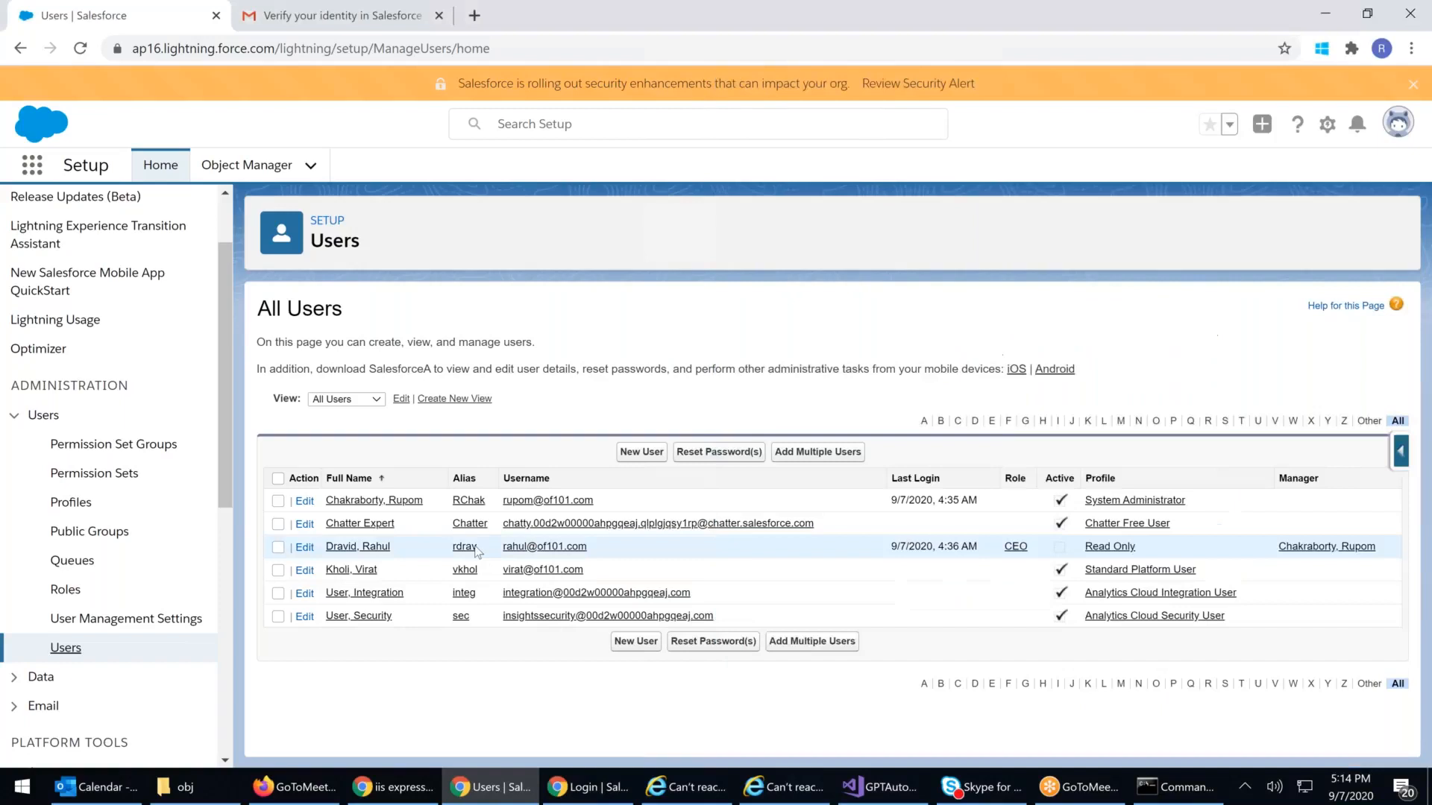
{"action": "left_click", "coordinate": [367, 548]}
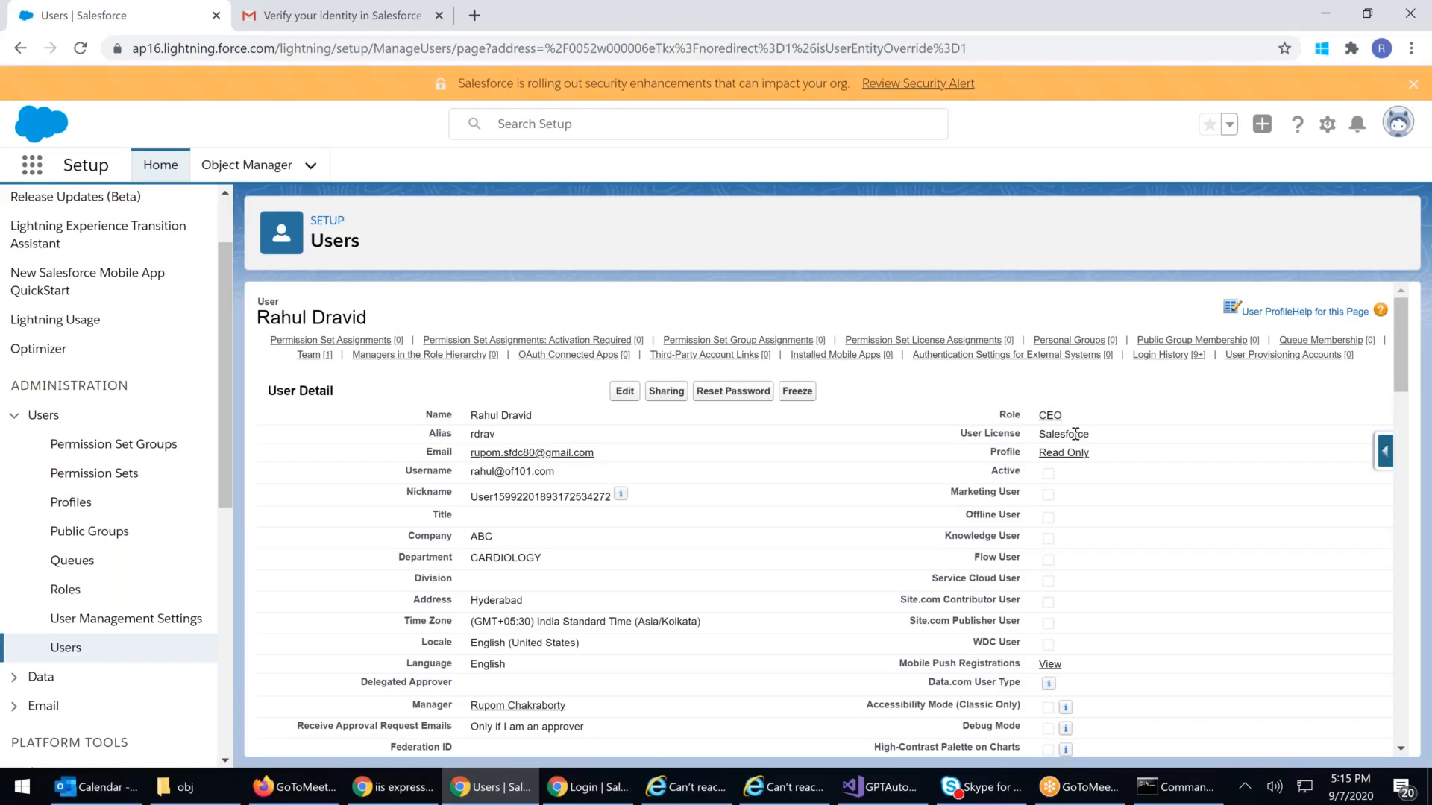
{"action": "left_click", "coordinate": [65, 648]}
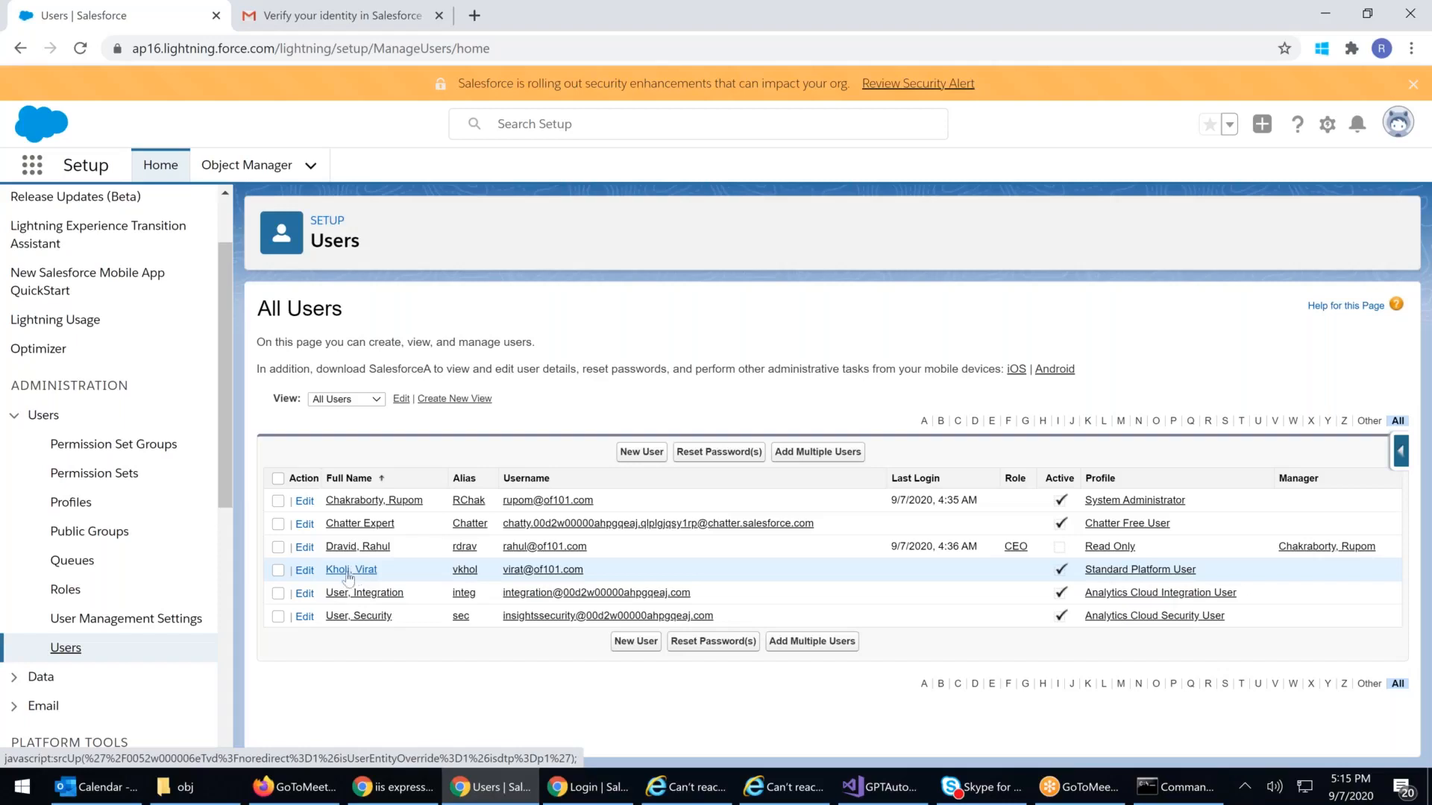
{"action": "left_click", "coordinate": [351, 549]}
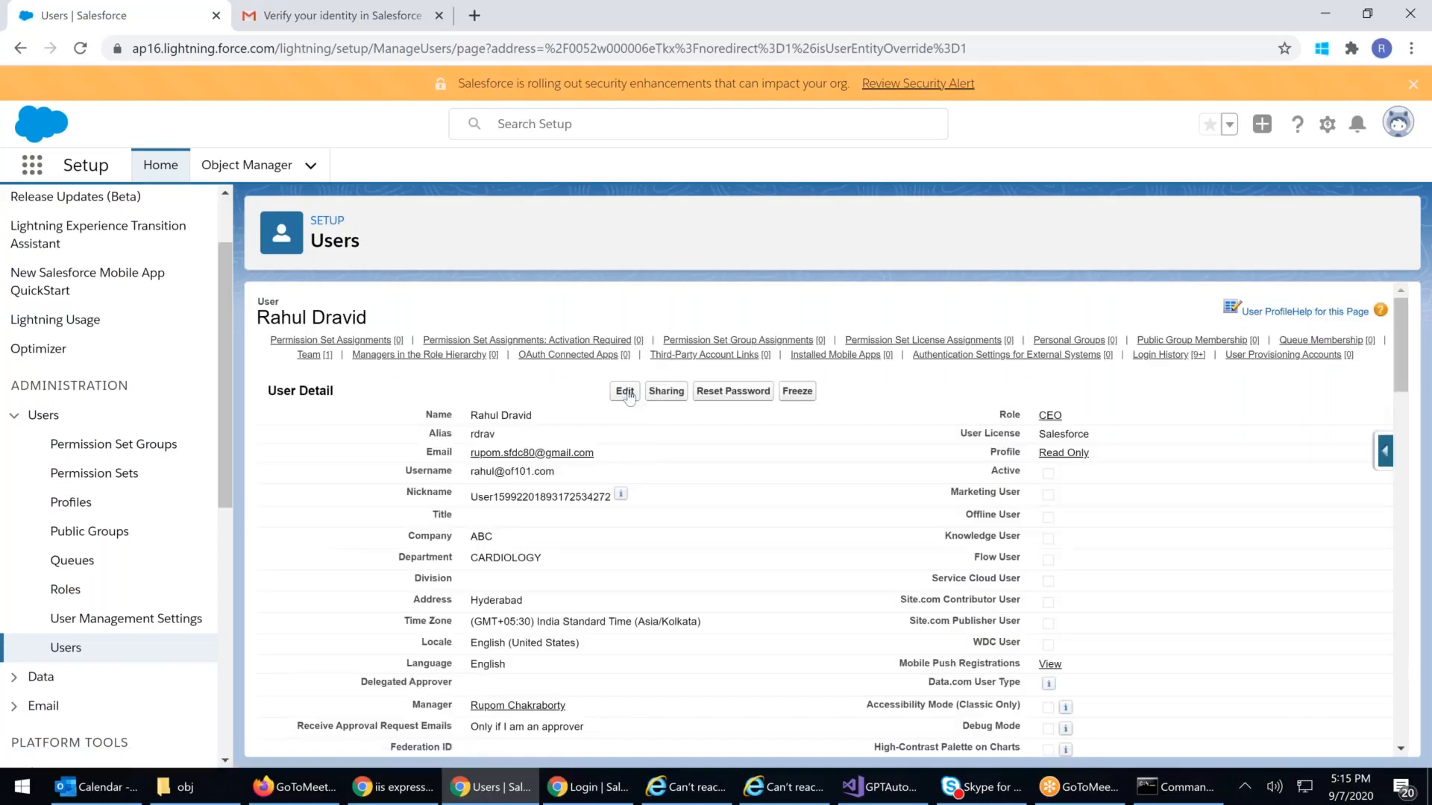
Step: Tick Active on the CEO user's record and save, then focus the incognito login's password field
{"action": "left_click", "coordinate": [625, 392]}
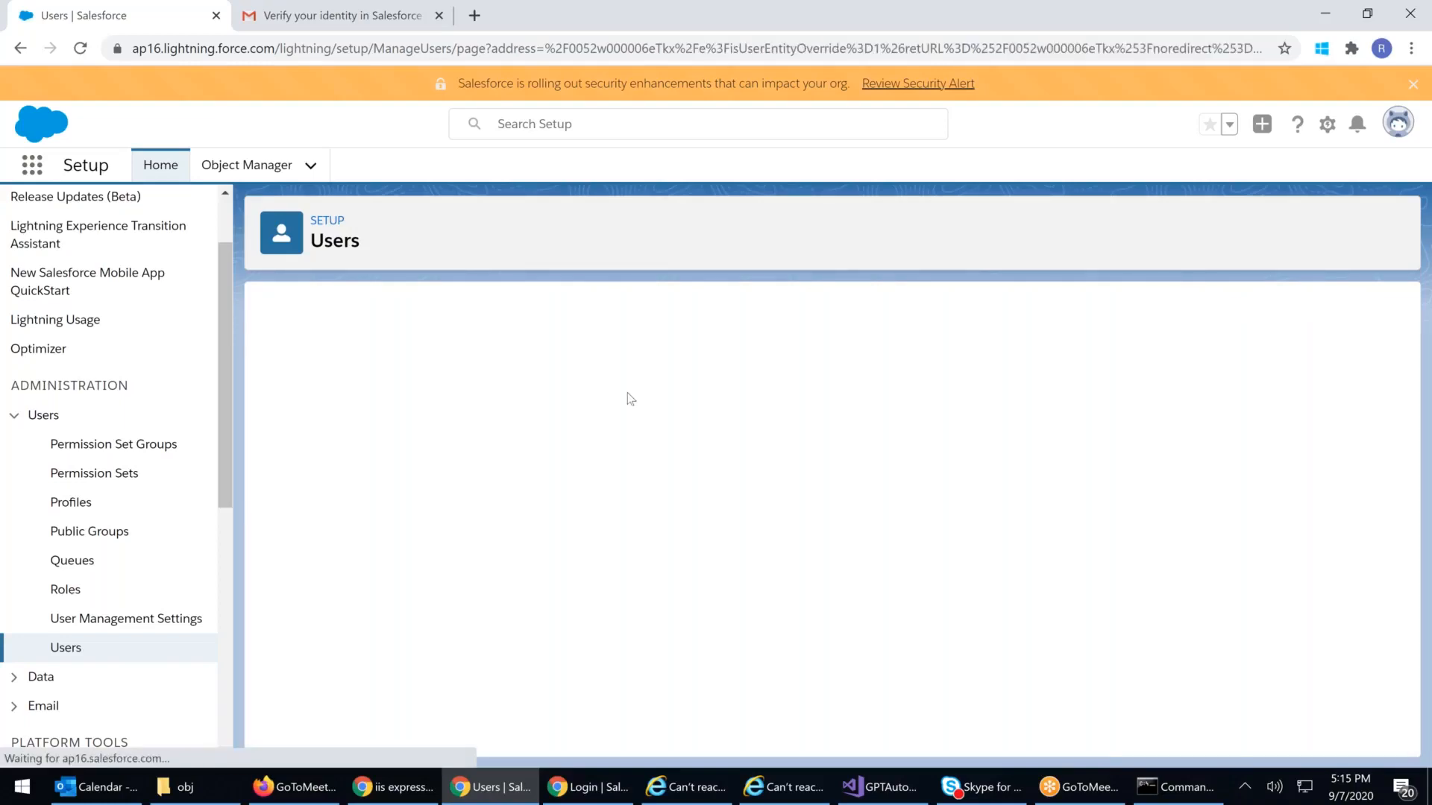
{"action": "left_click", "coordinate": [1039, 491]}
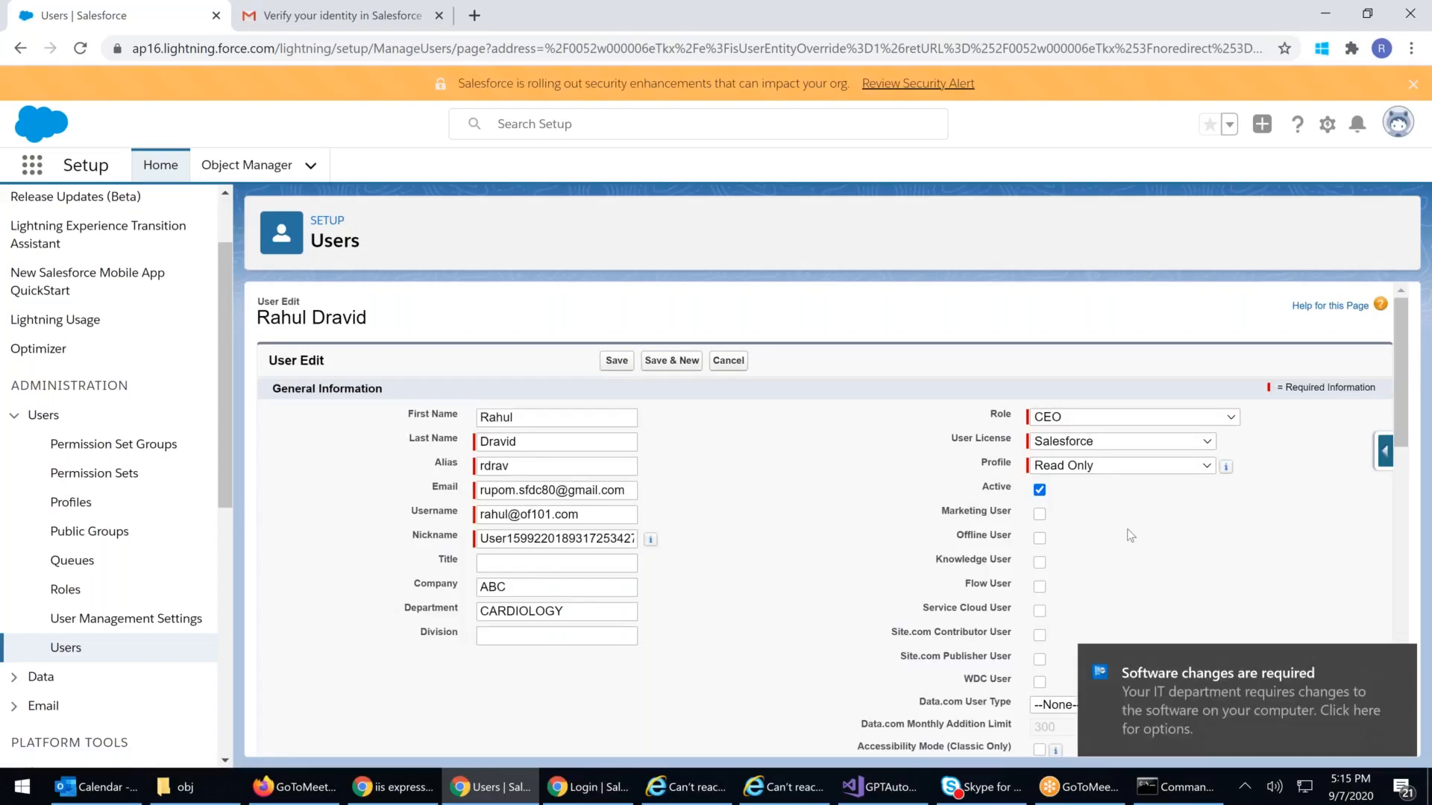
{"action": "left_click", "coordinate": [616, 362]}
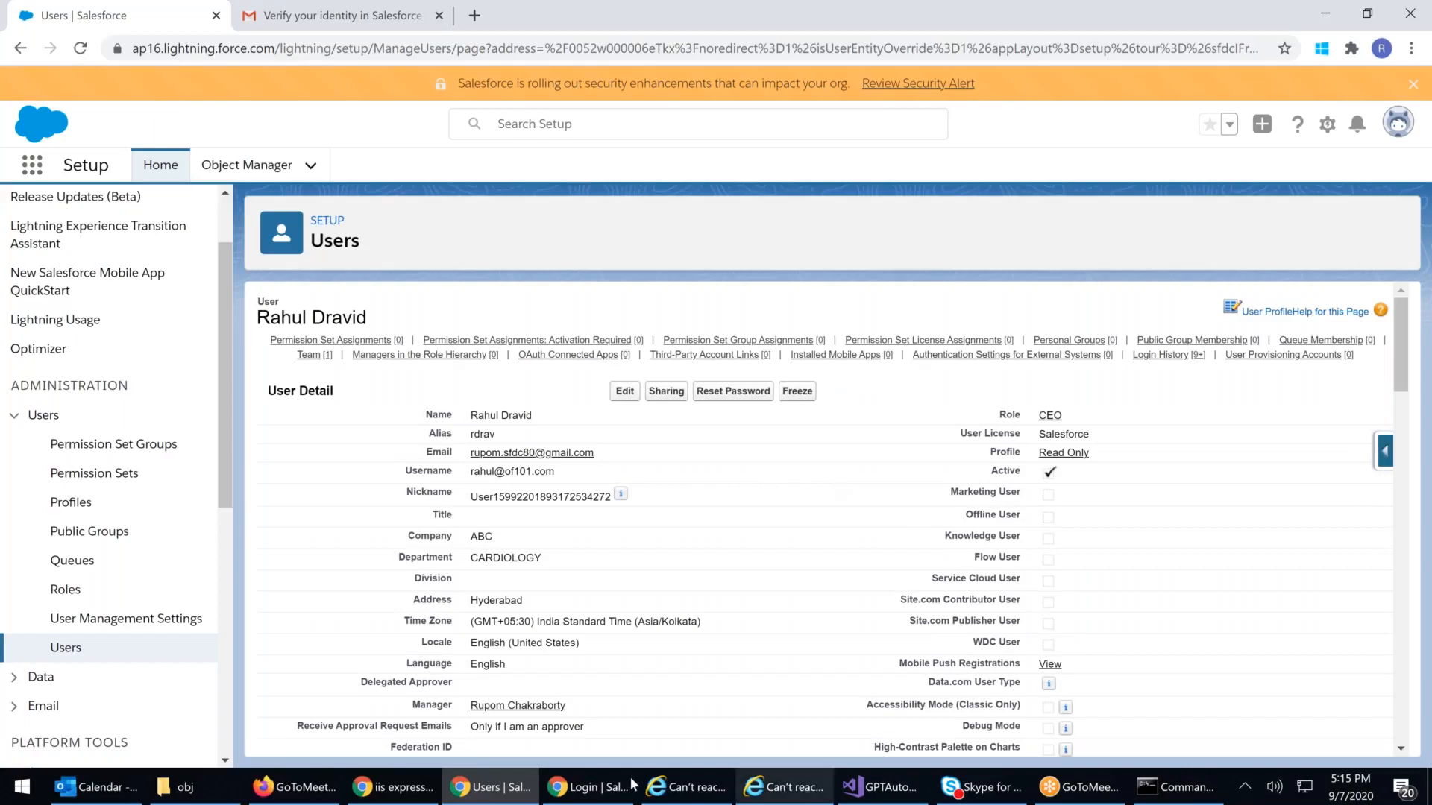
{"action": "left_click", "coordinate": [583, 789]}
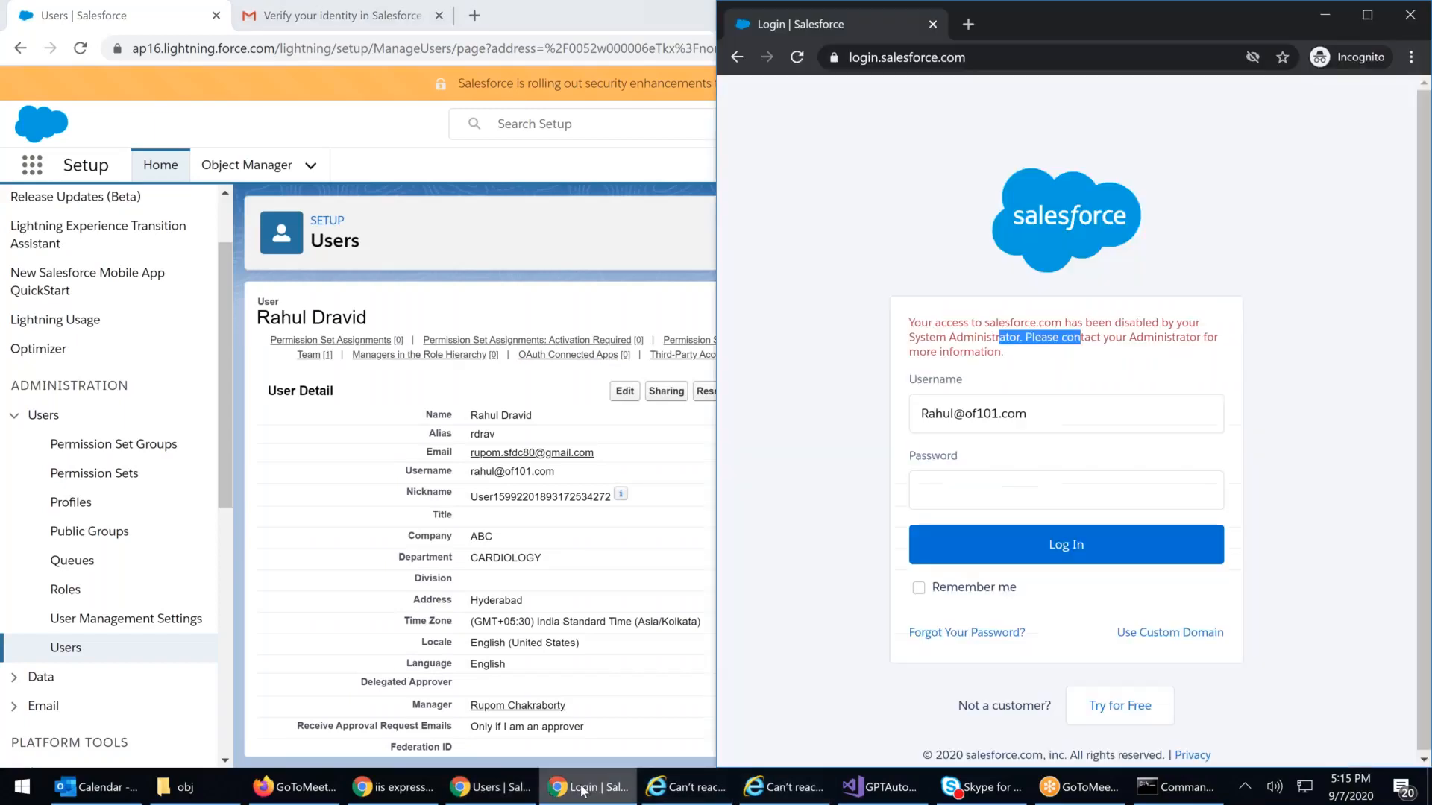
{"action": "left_click", "coordinate": [944, 488]}
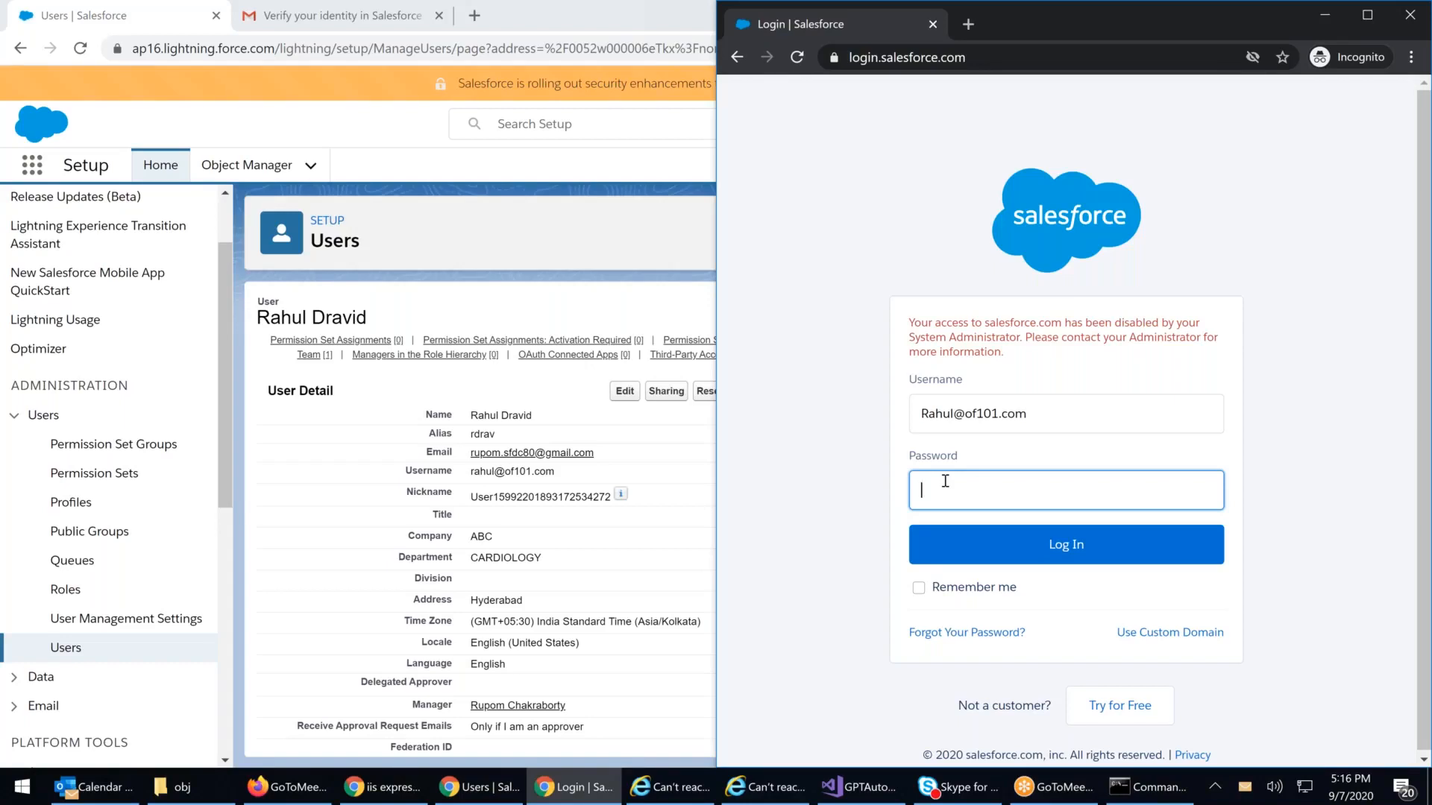
Step: Enter the reactivated CEO user's password and log in to the phone registration page
{"action": "type", "text": "***********"}
{"action": "key", "text": "Return"}
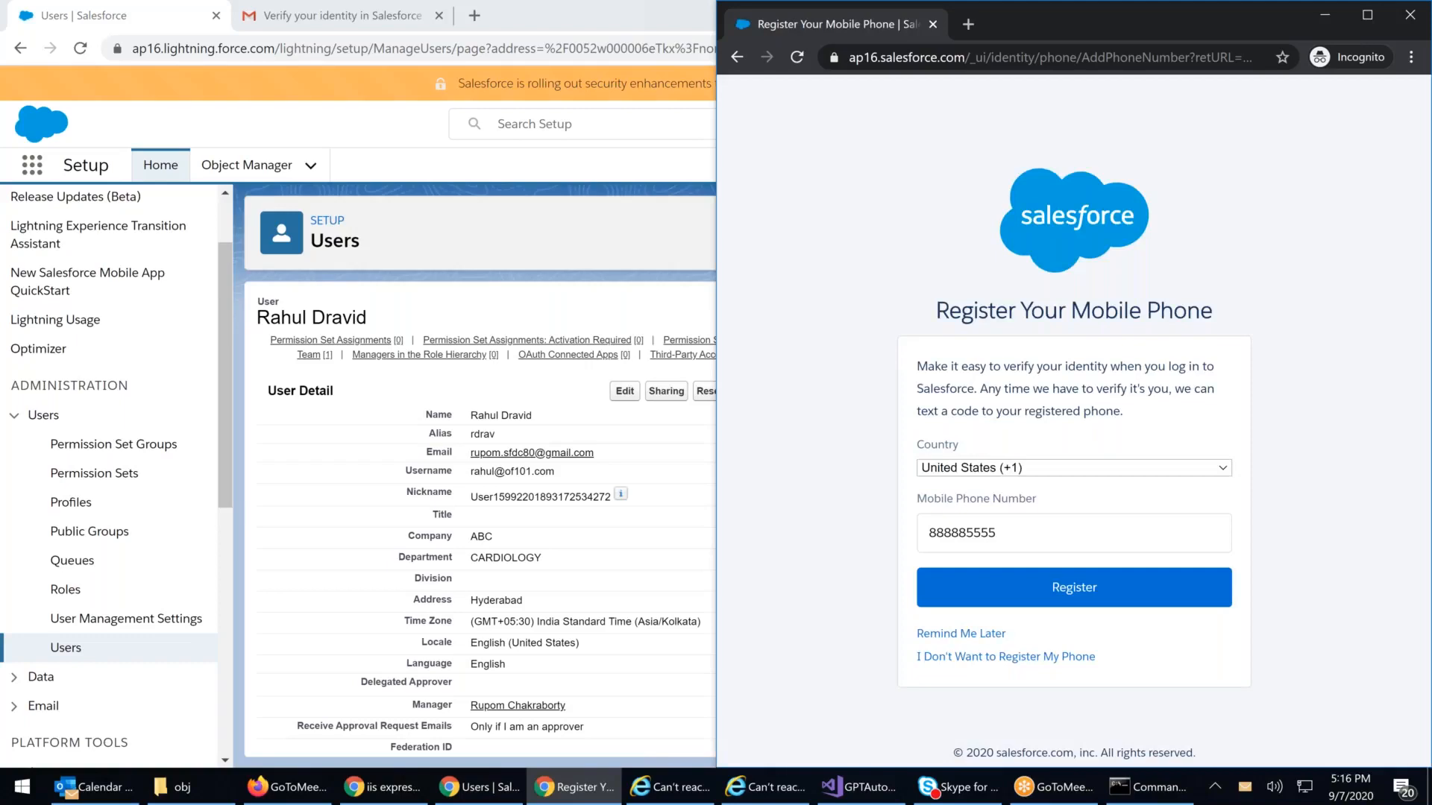
Step: Decline phone registration and land on the empty Recently Viewed Opportunities list
{"action": "left_click", "coordinate": [1030, 658]}
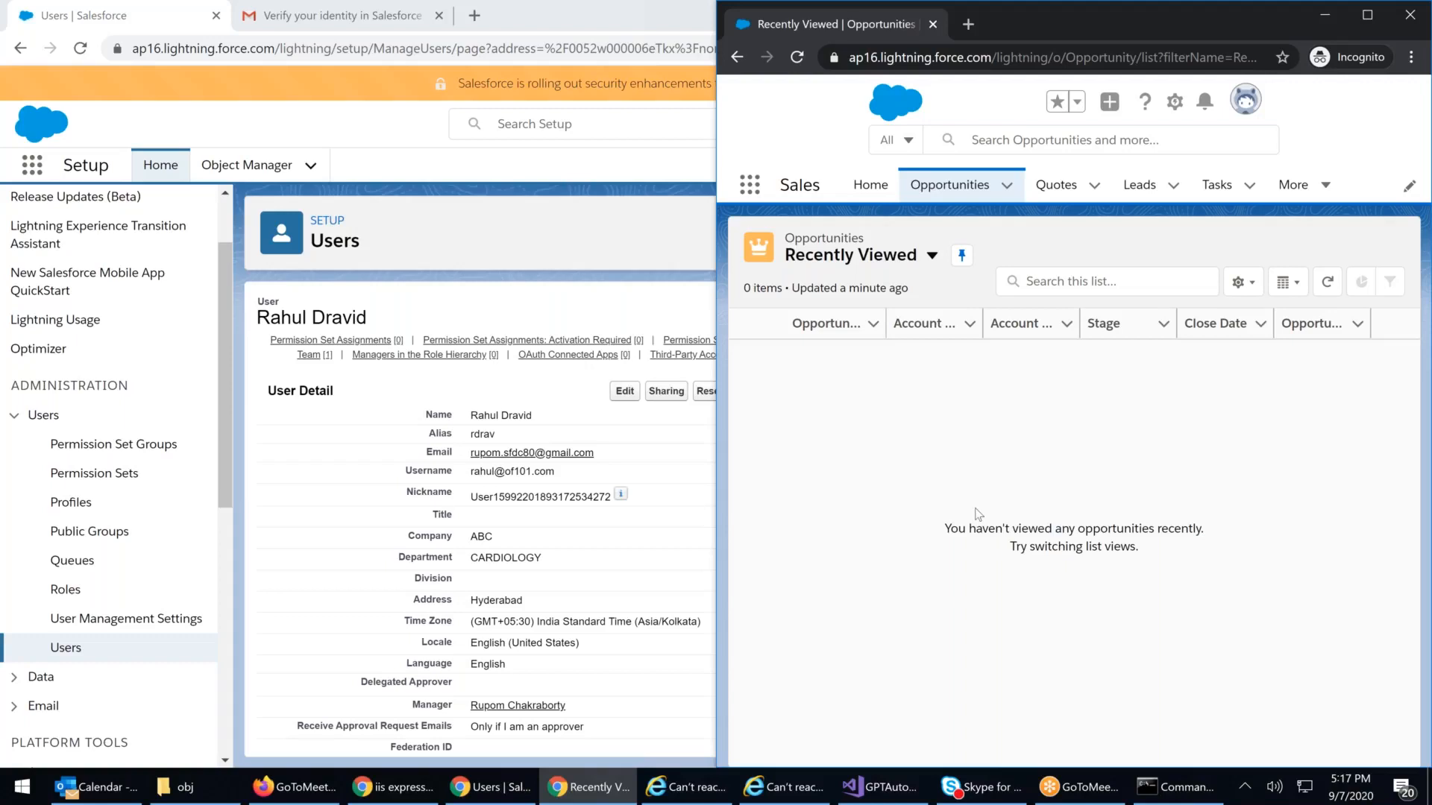
Step: Maximize the admin window, select the Read Only profile value, and freeze the CEO user
{"action": "double_click", "coordinate": [568, 25]}
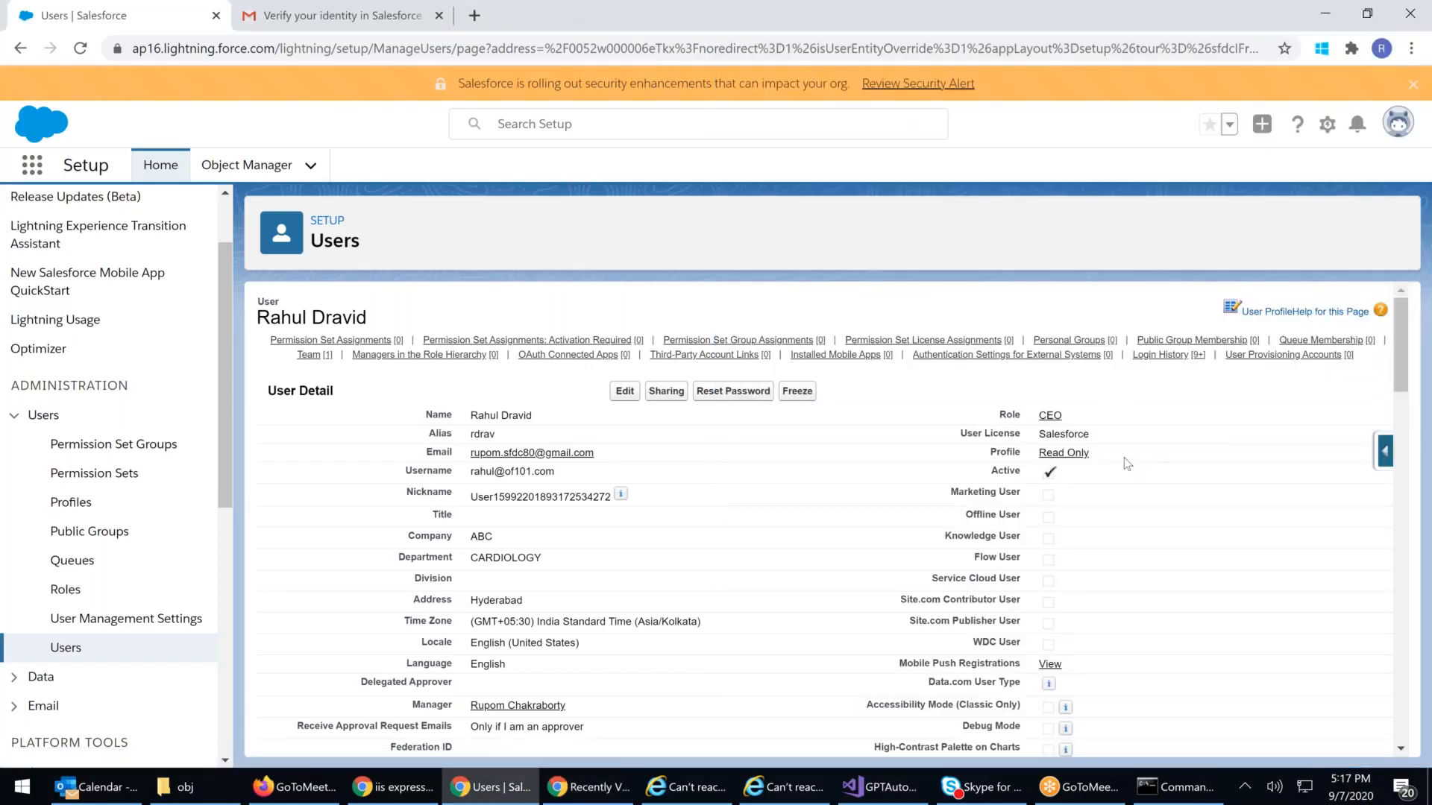
{"action": "left_click_drag", "start_coordinate": [1126, 464], "coordinate": [963, 457]}
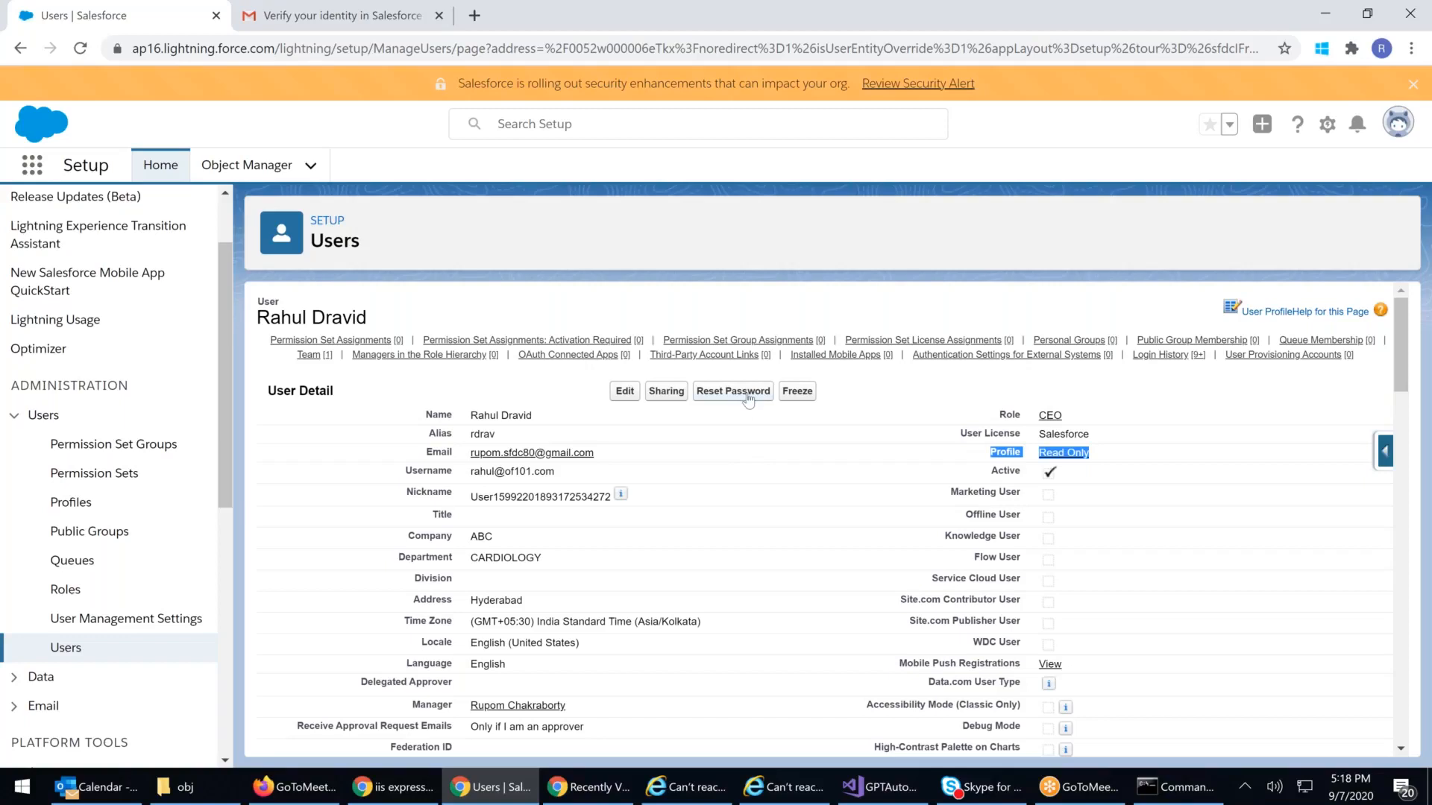
{"action": "left_click", "coordinate": [807, 397]}
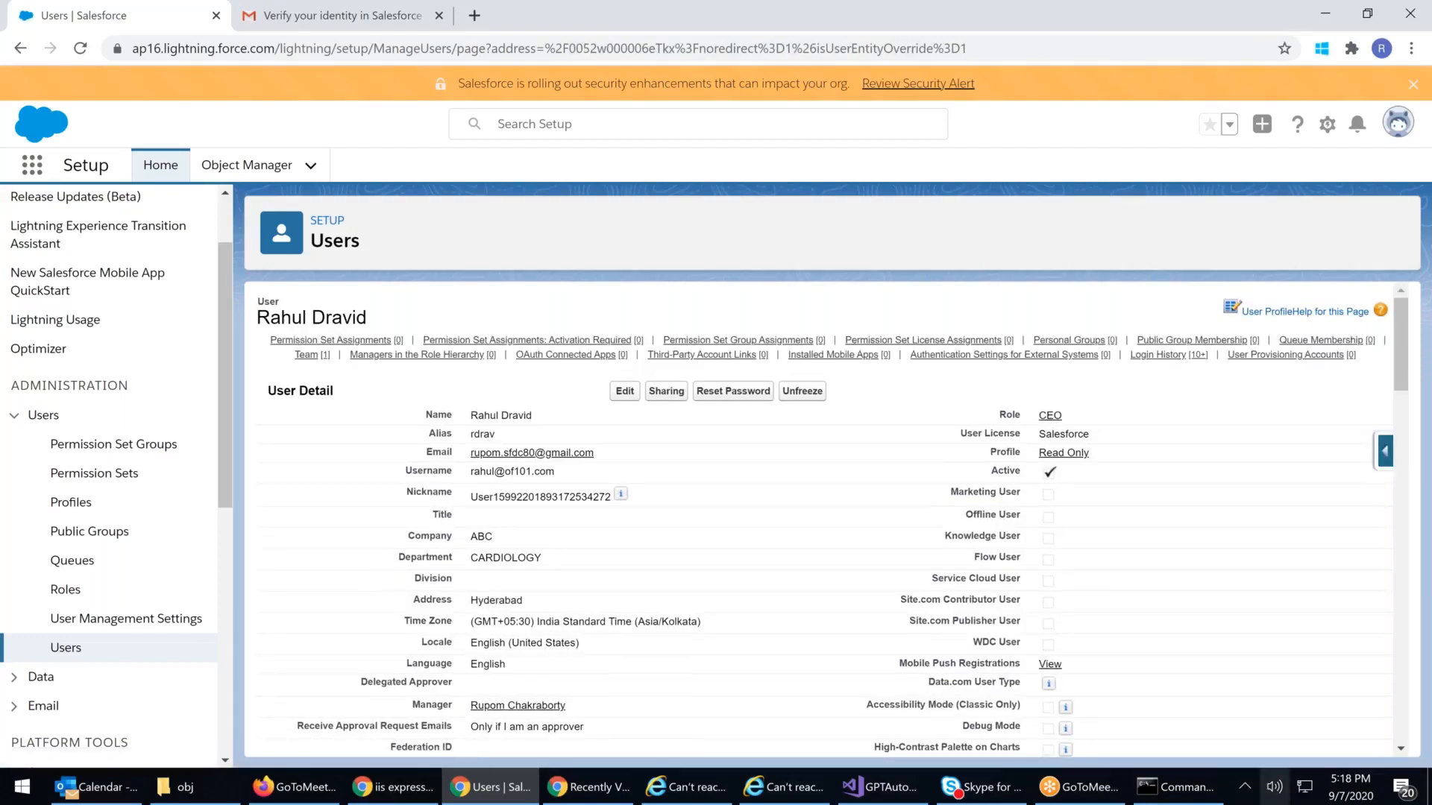
Step: In the incognito window, attempt logging in again with the frozen CEO user's username and password
{"action": "left_click", "coordinate": [589, 797]}
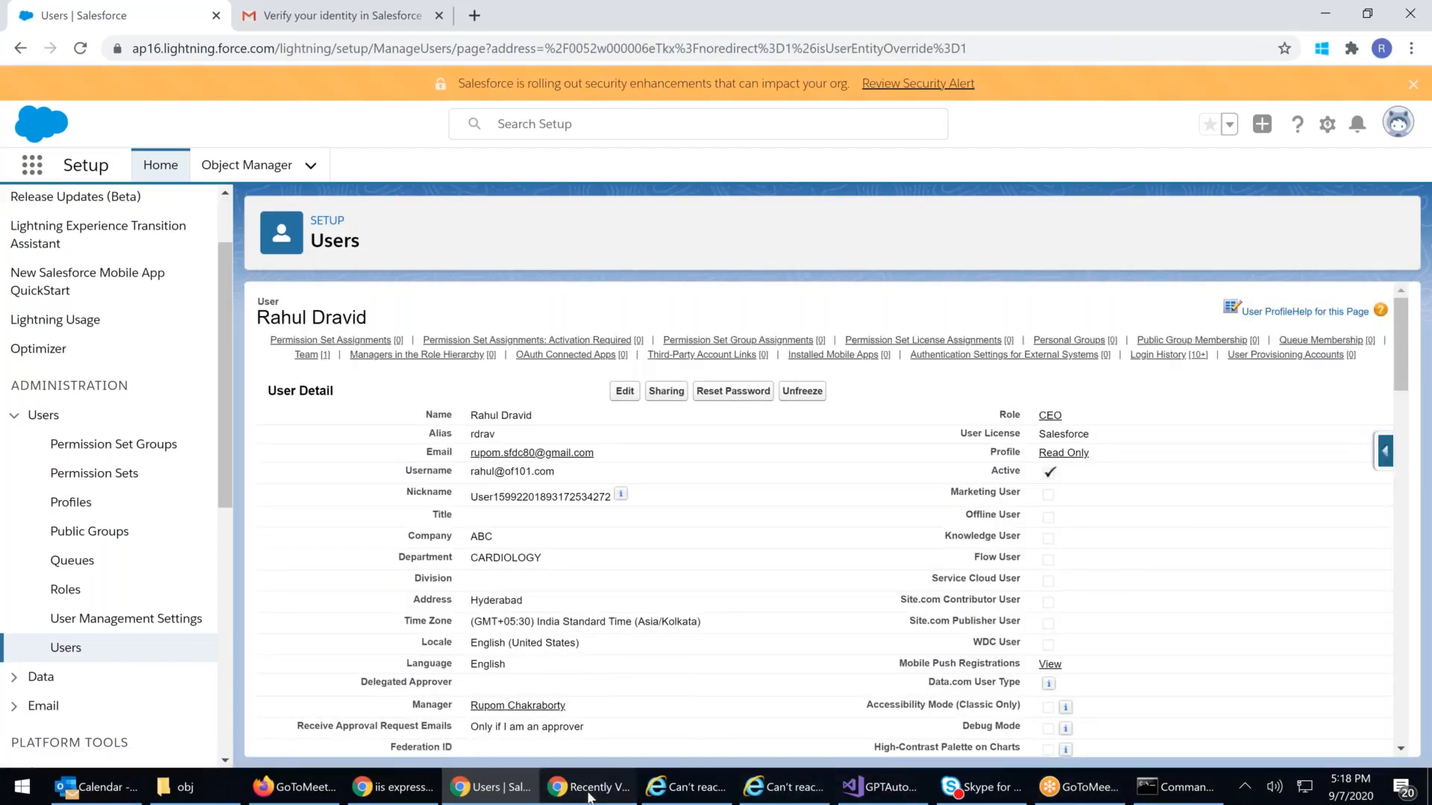
{"action": "left_click", "coordinate": [1056, 186]}
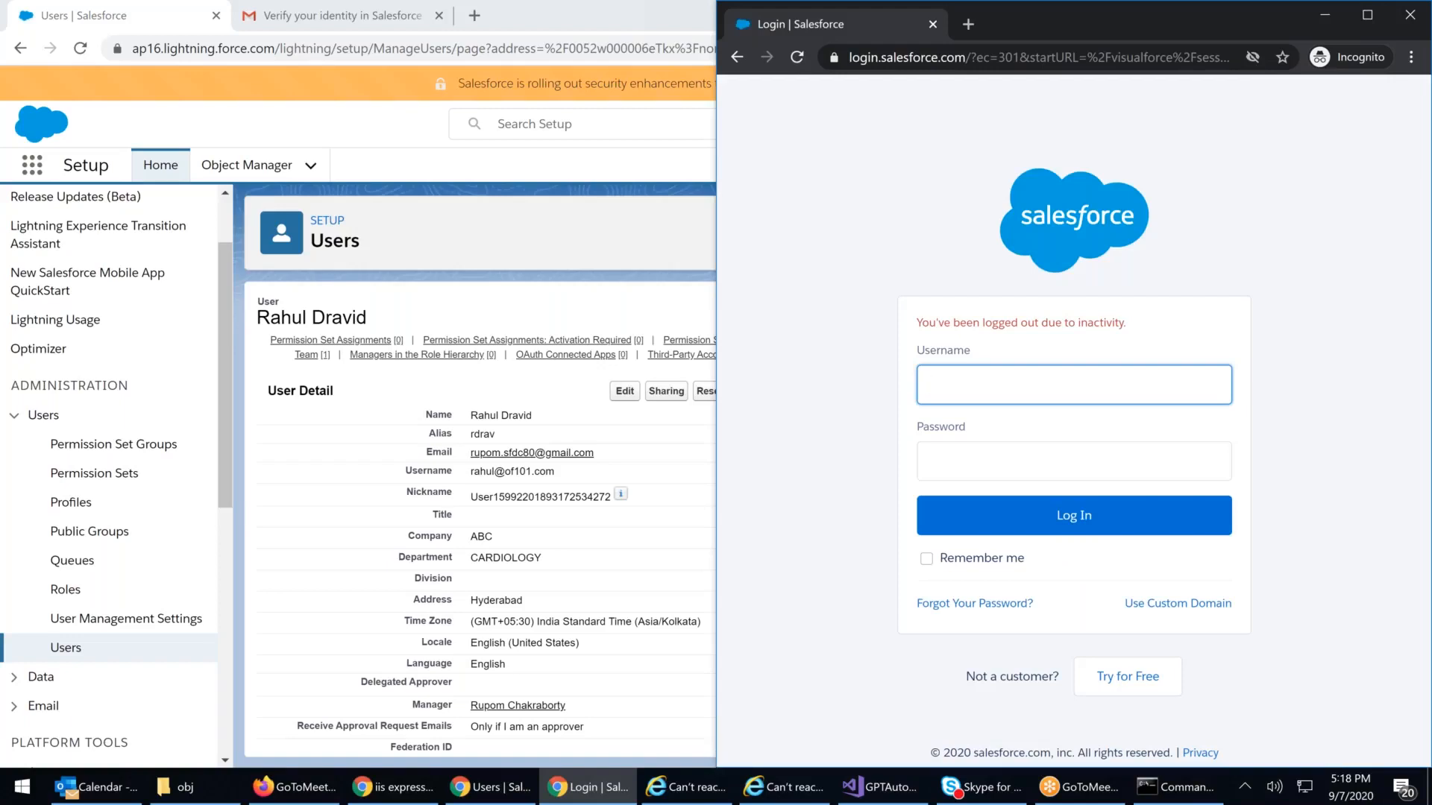
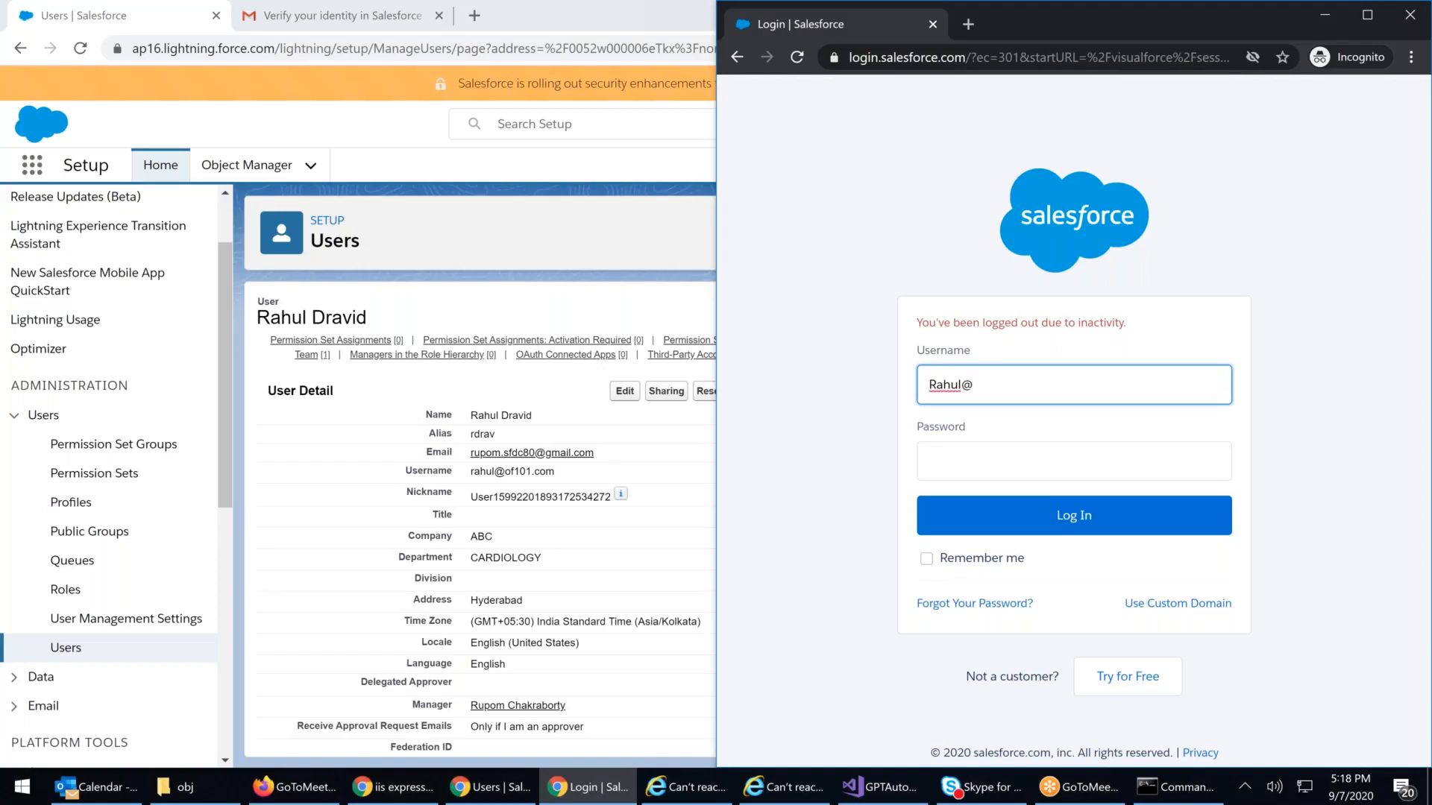
{"action": "key", "text": "Tab"}
{"action": "type", "text": "*************"}
{"action": "key", "text": "Return"}
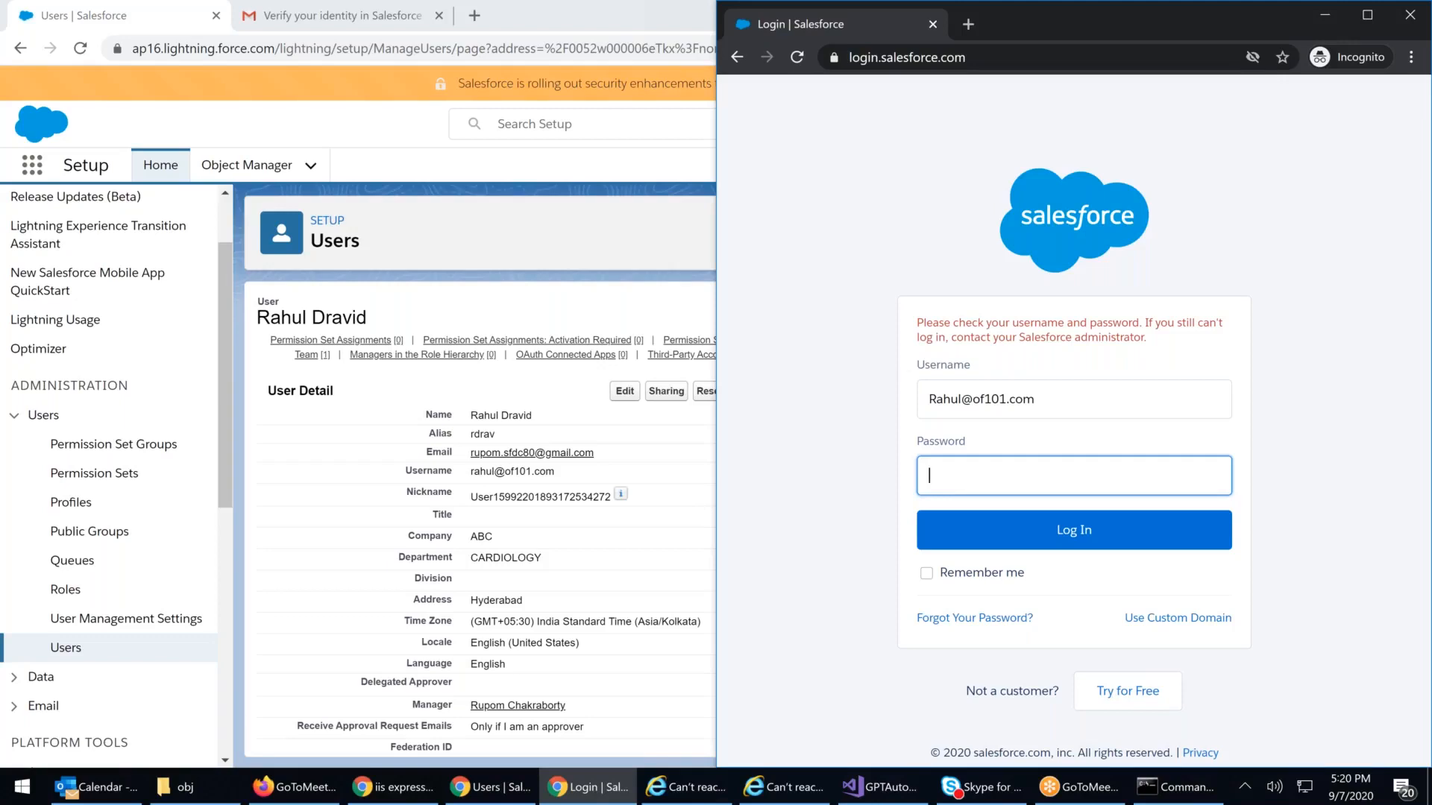
{"action": "left_click", "coordinate": [73, 649]}
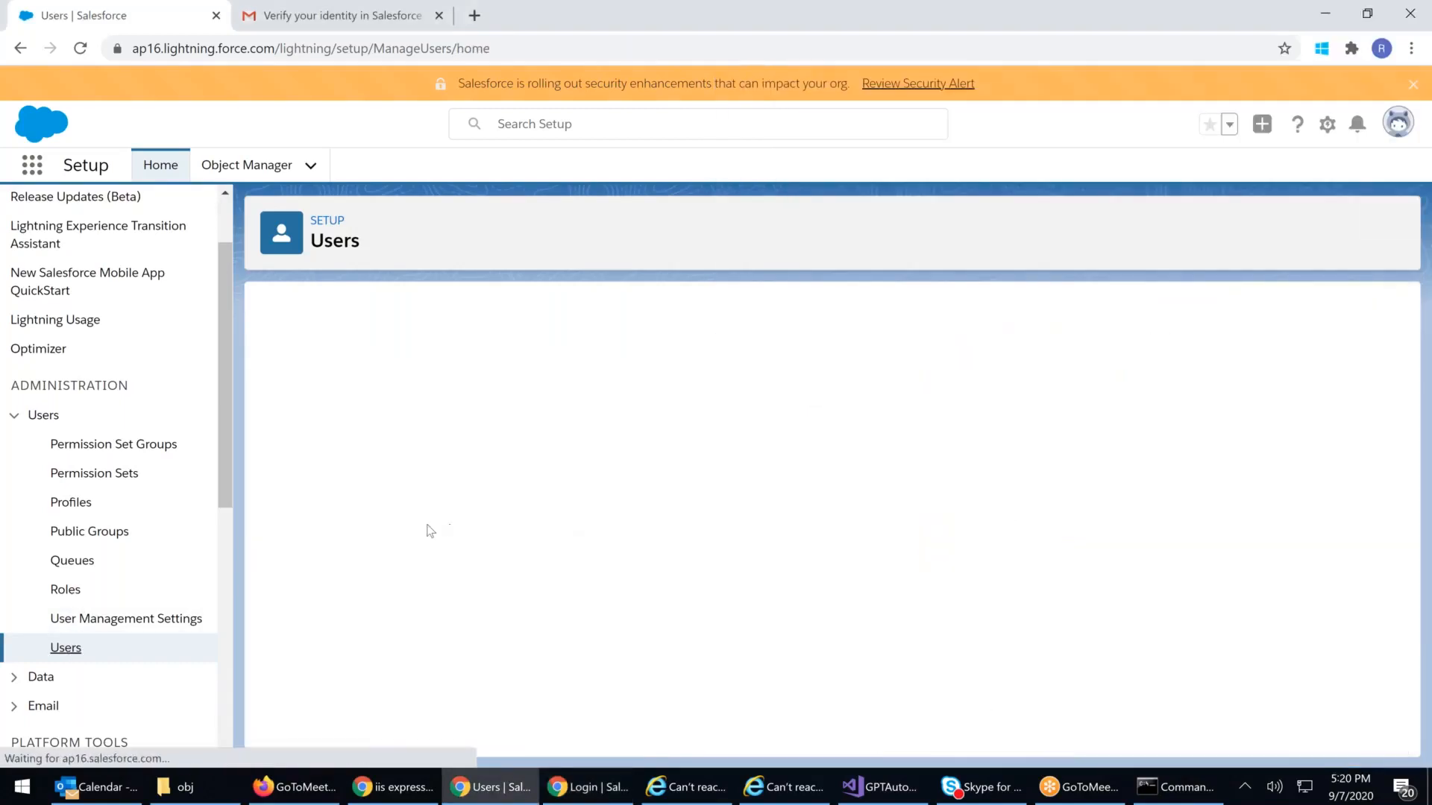
{"action": "left_click", "coordinate": [351, 570]}
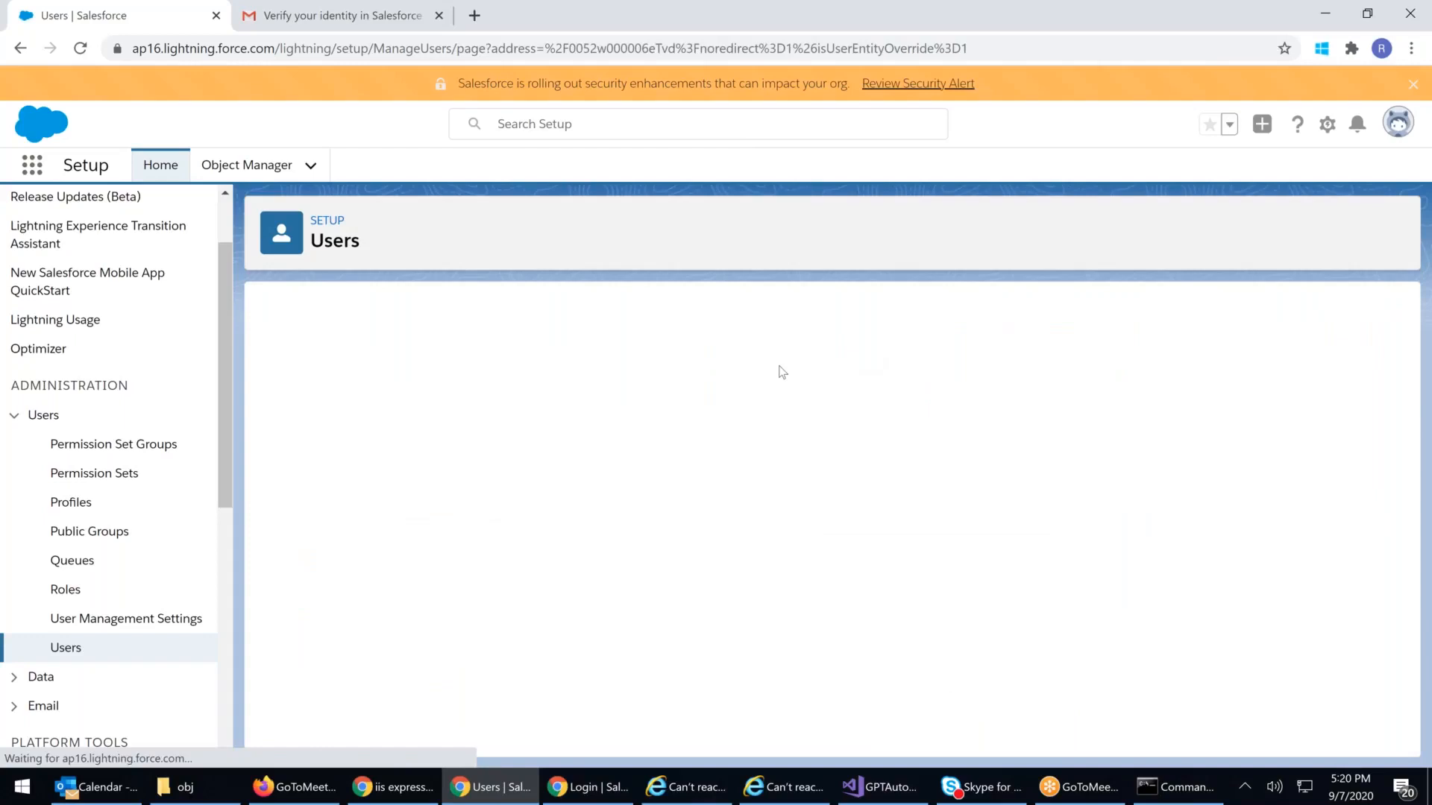
{"action": "left_click", "coordinate": [625, 391]}
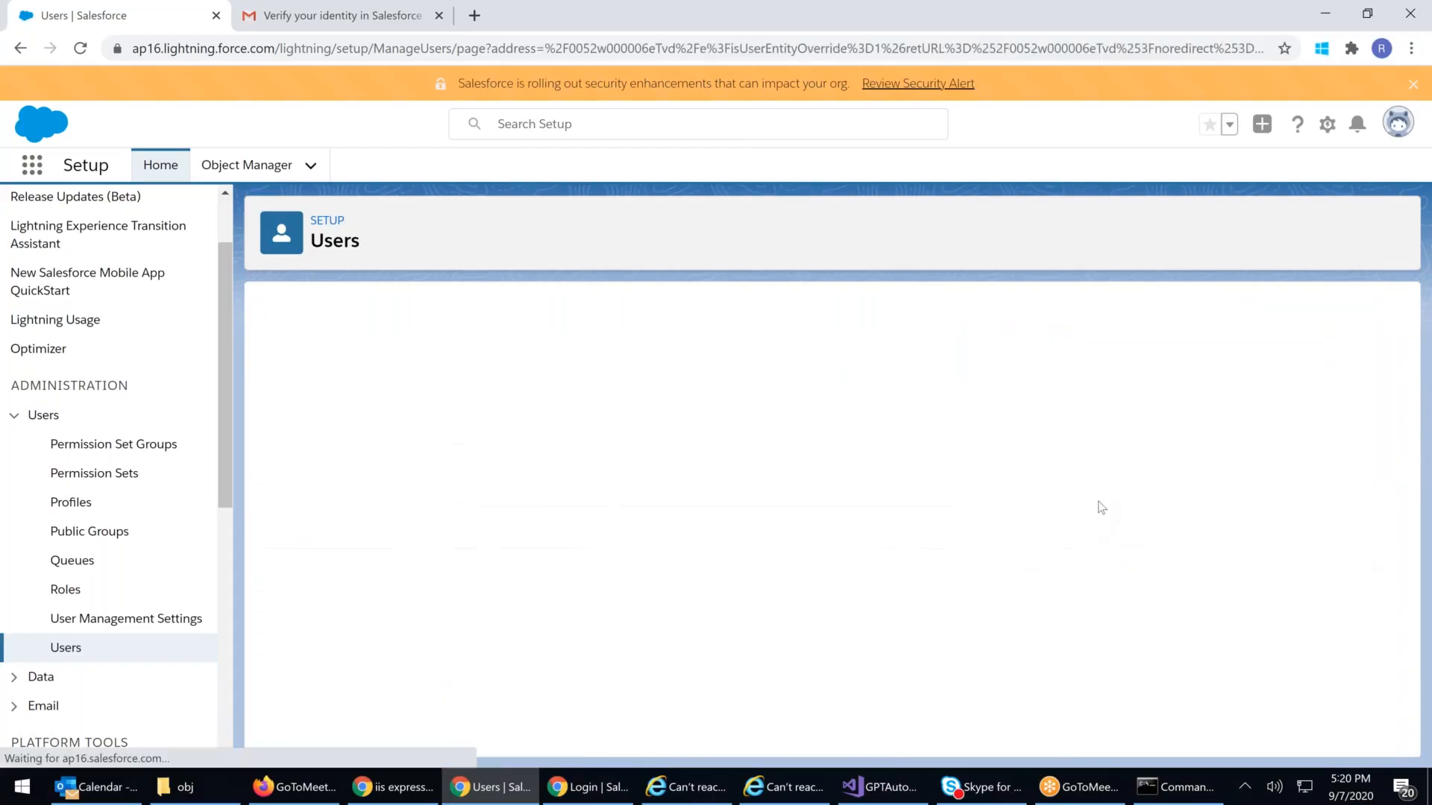
{"action": "left_click", "coordinate": [1126, 442]}
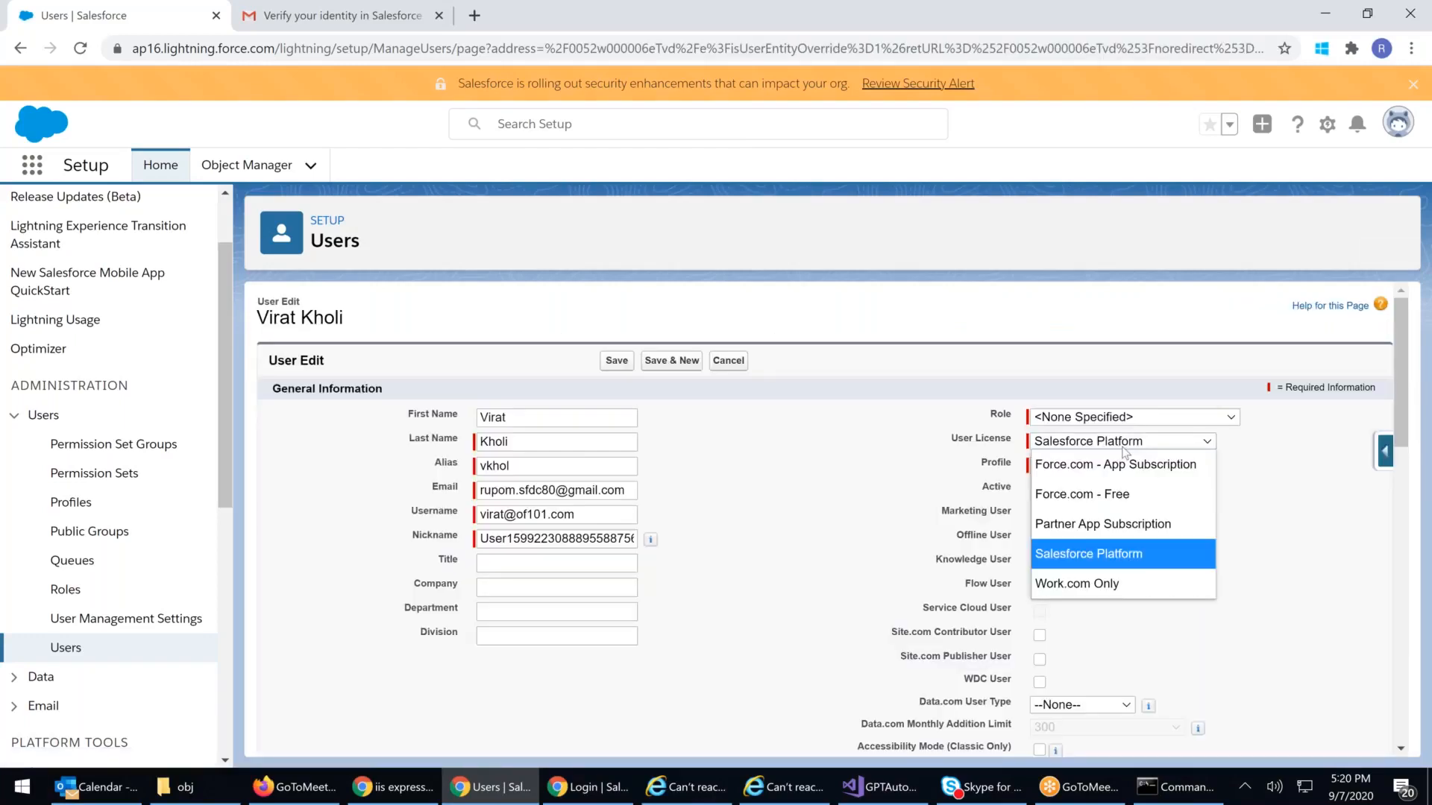
{"action": "key", "text": "Down"}
{"action": "key", "text": "Down"}
{"action": "key", "text": "Up"}
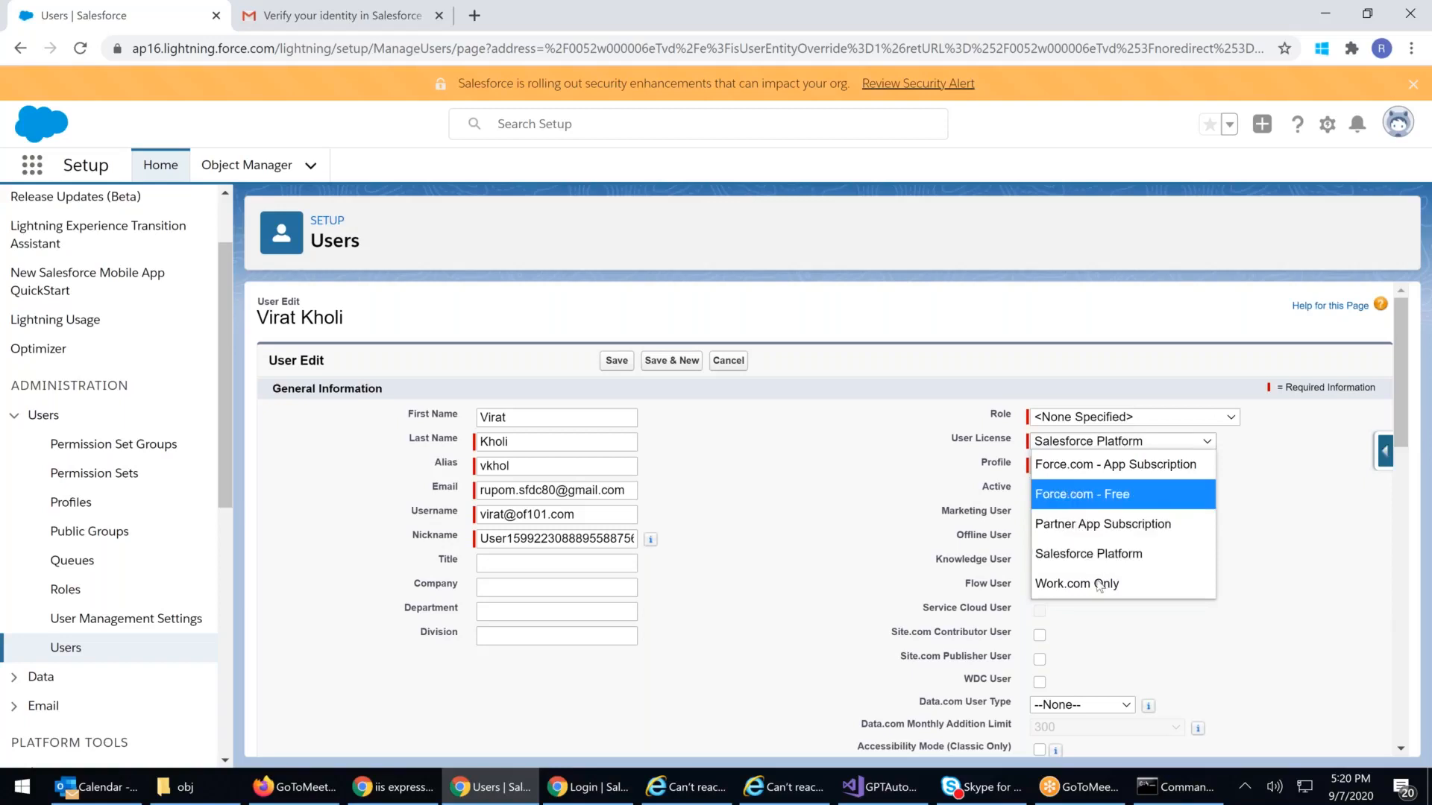
{"action": "key", "text": "Down"}
{"action": "key", "text": "Down"}
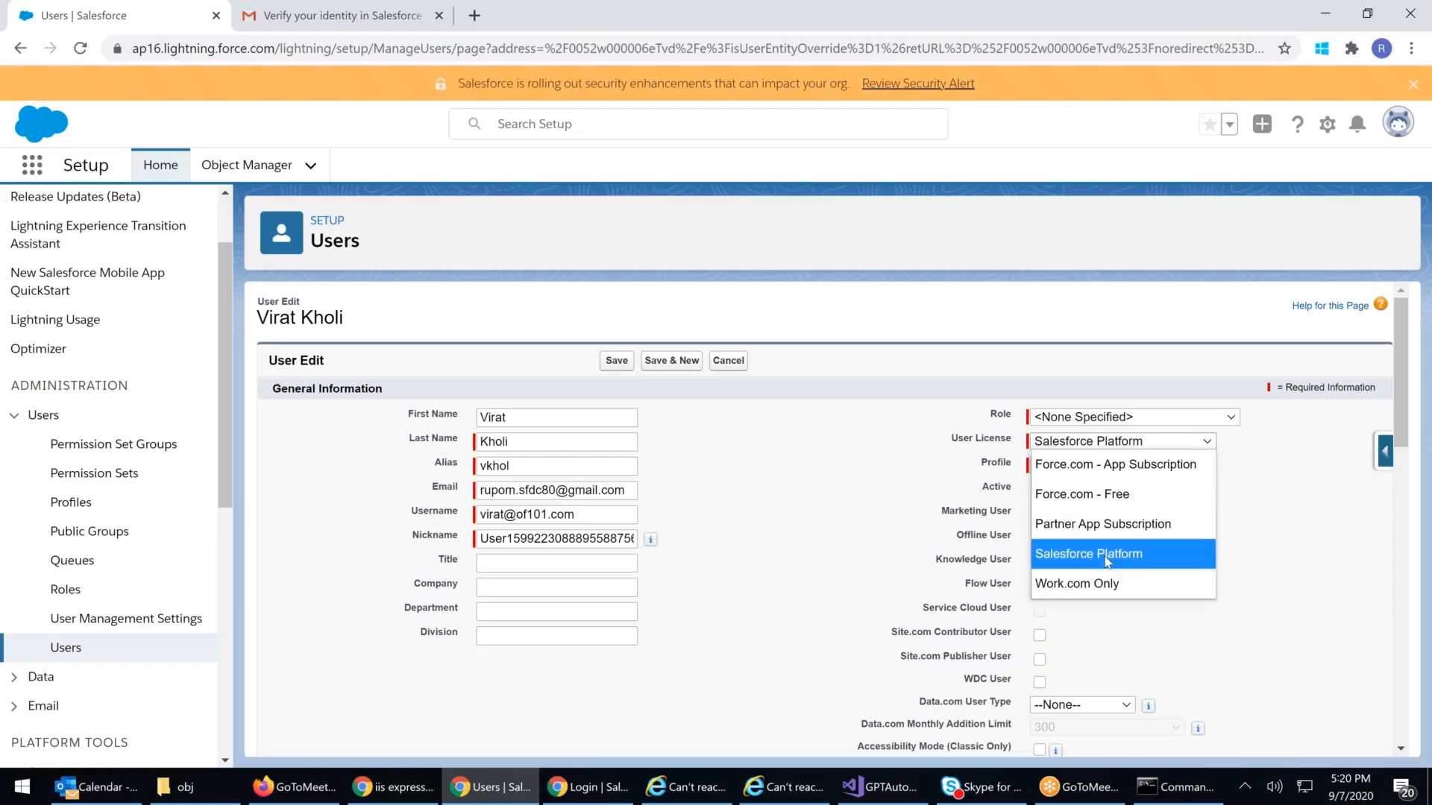
{"action": "left_click", "coordinate": [67, 651]}
{"action": "left_click", "coordinate": [66, 649]}
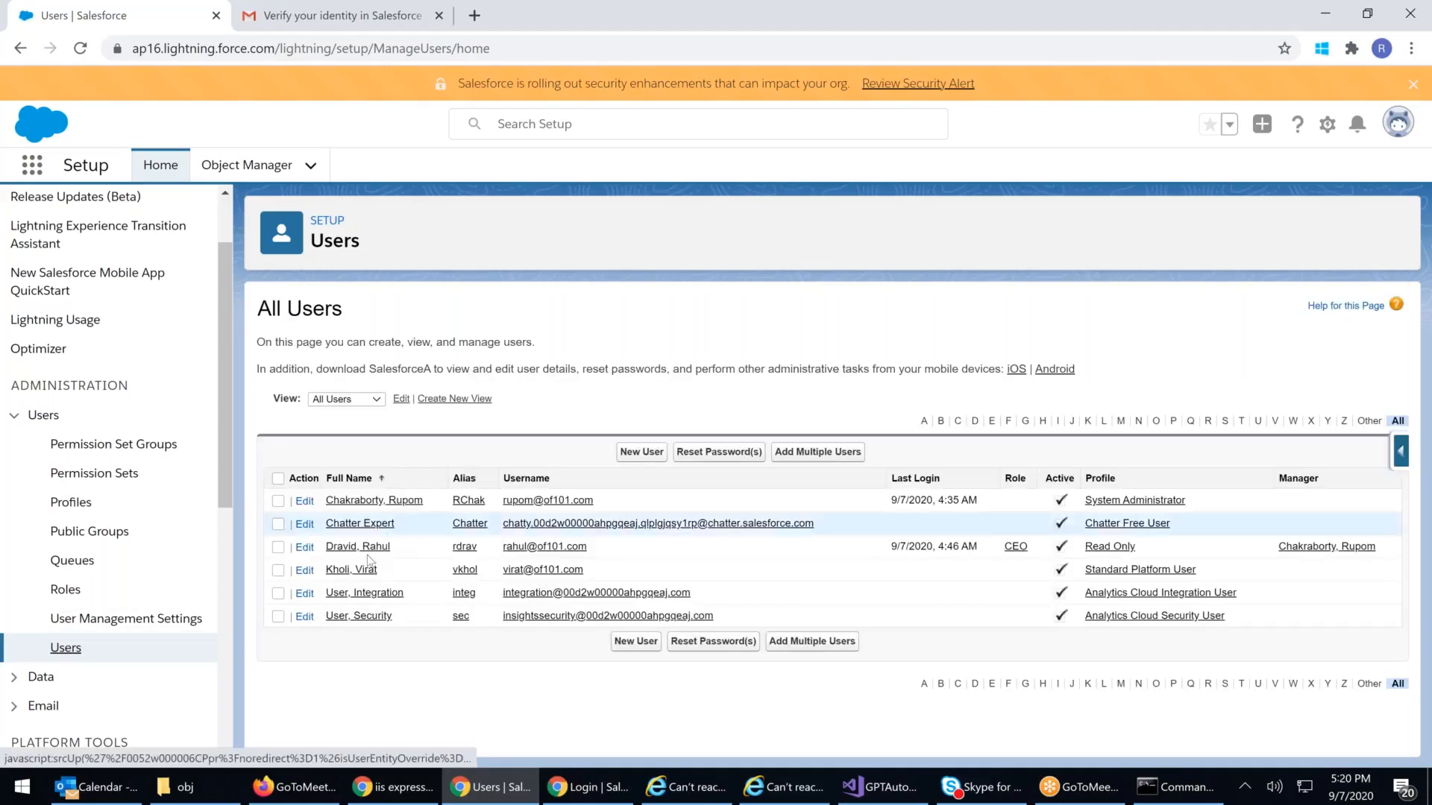
Step: Clear Active on the CEO user's record, accept the warning, save, and return to All Users
{"action": "left_click", "coordinate": [361, 559]}
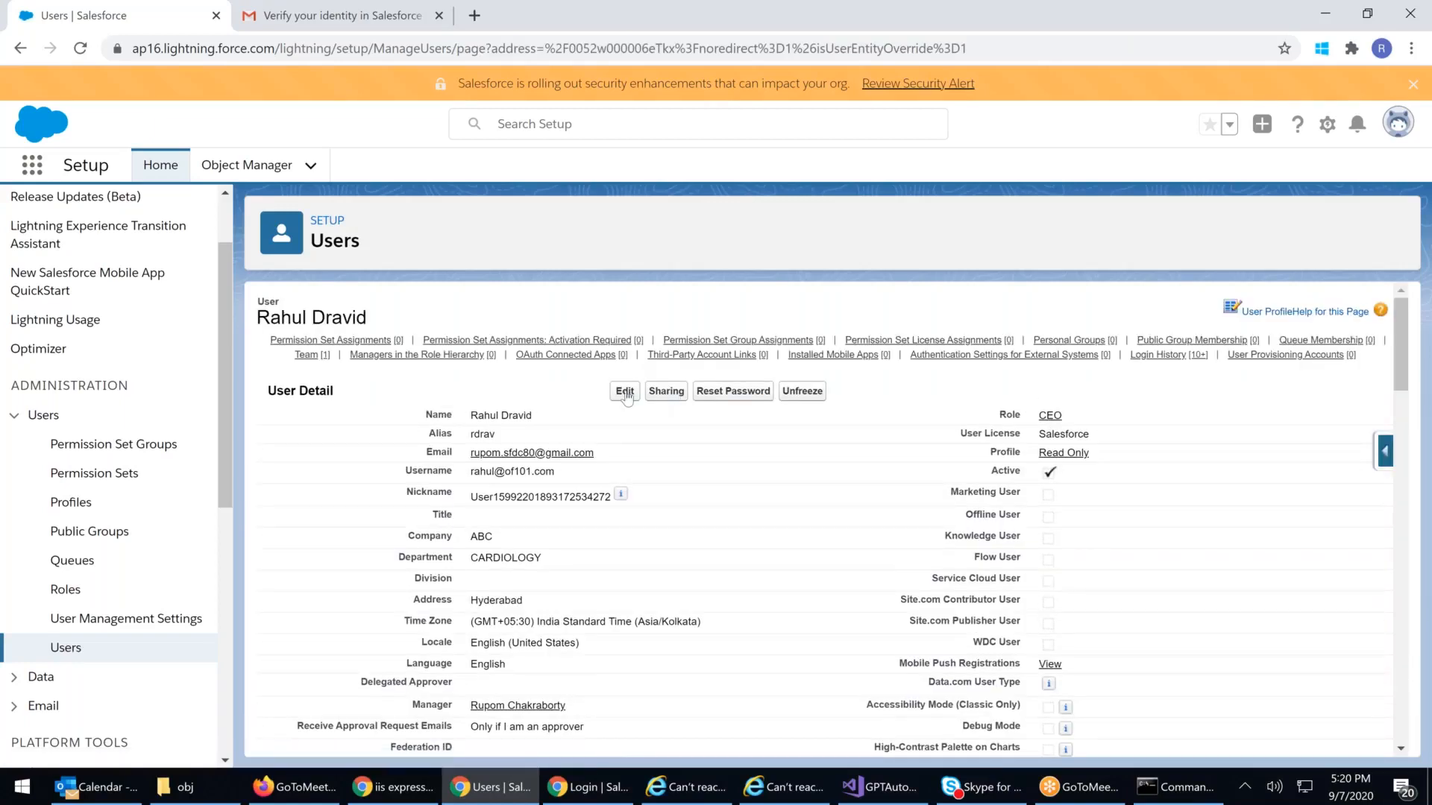
{"action": "left_click", "coordinate": [624, 391]}
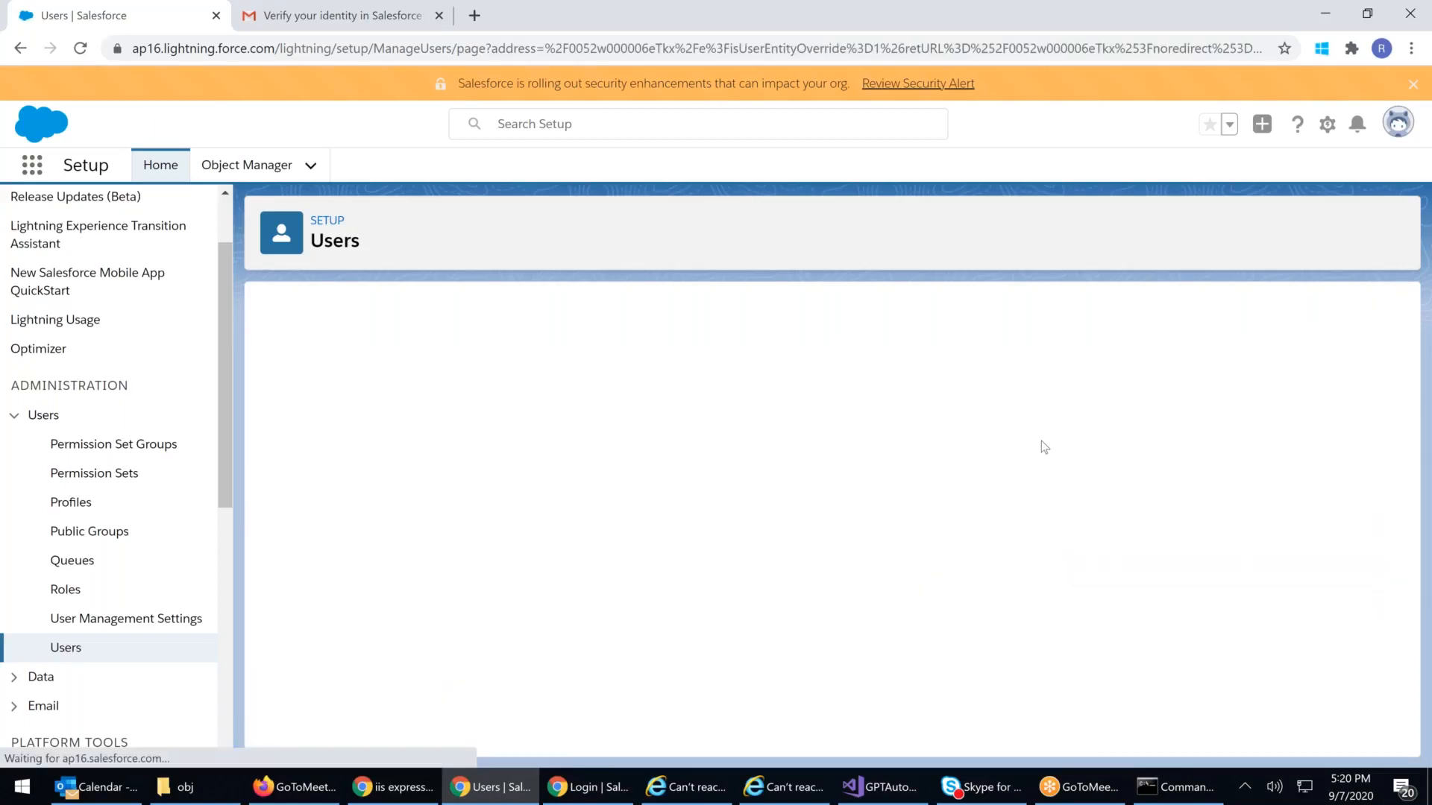
{"action": "left_click", "coordinate": [1039, 490]}
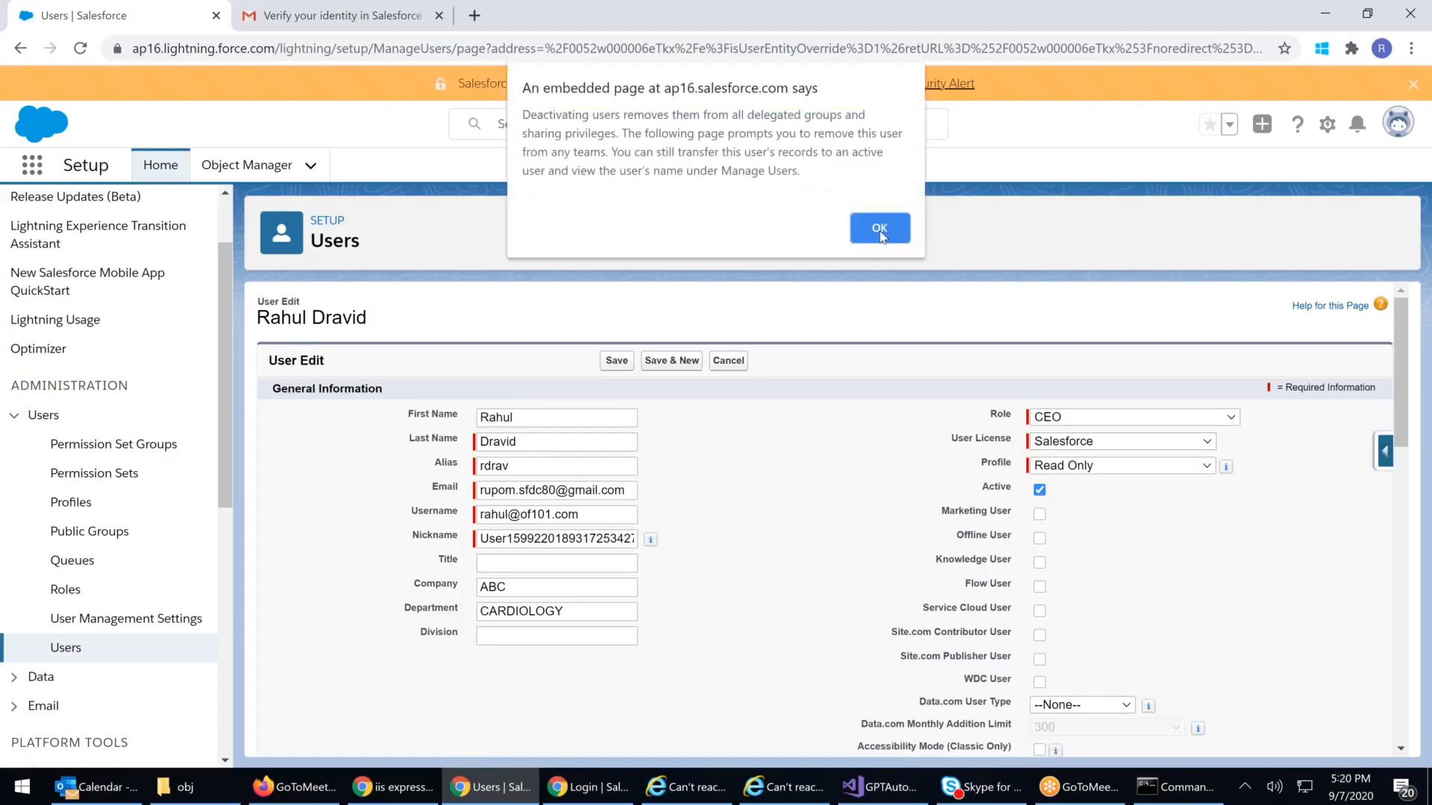
{"action": "left_click", "coordinate": [880, 230]}
{"action": "left_click", "coordinate": [613, 363]}
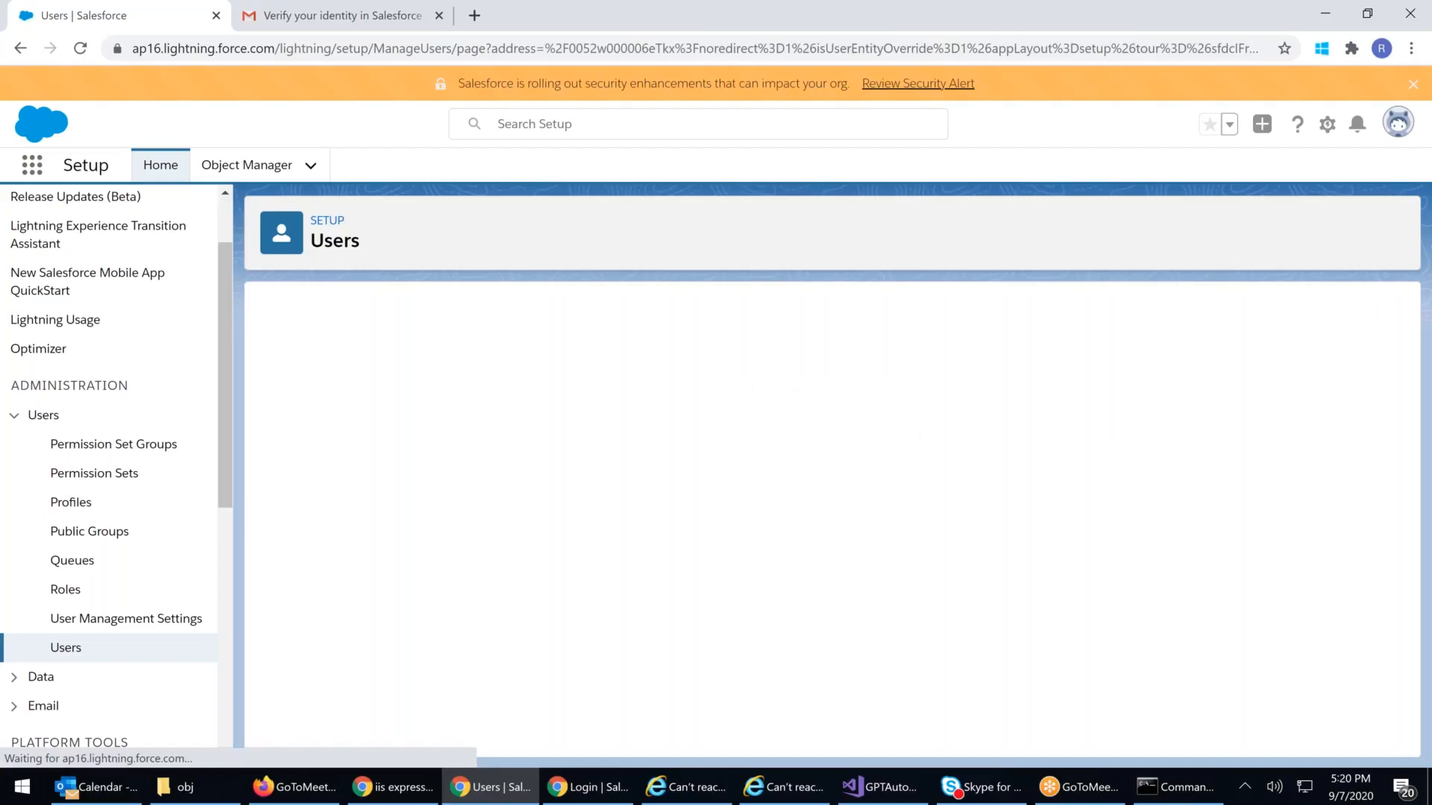
{"action": "left_click", "coordinate": [166, 645]}
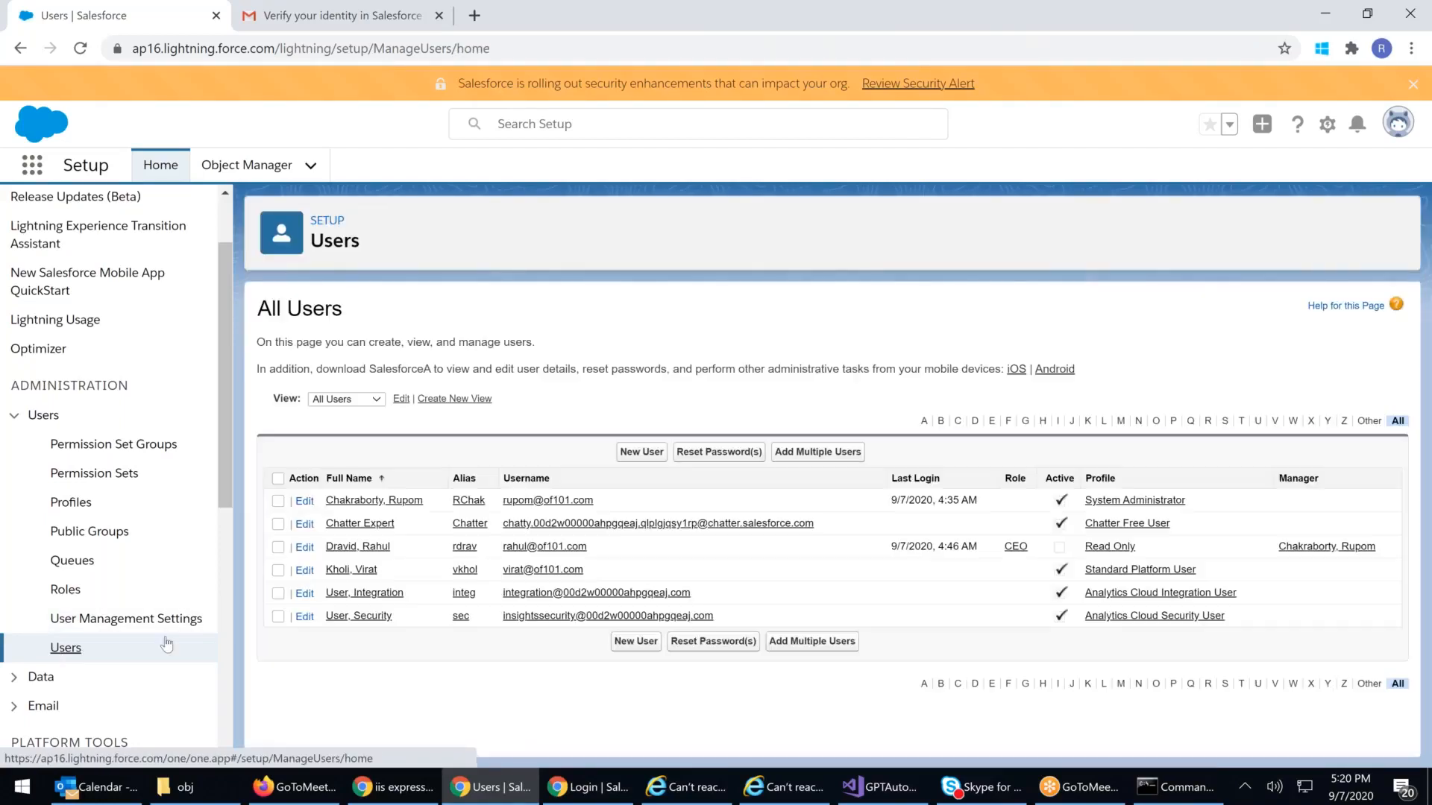
Step: Edit the Standard Platform User's record and expand the User License dropdown
{"action": "left_click", "coordinate": [351, 571]}
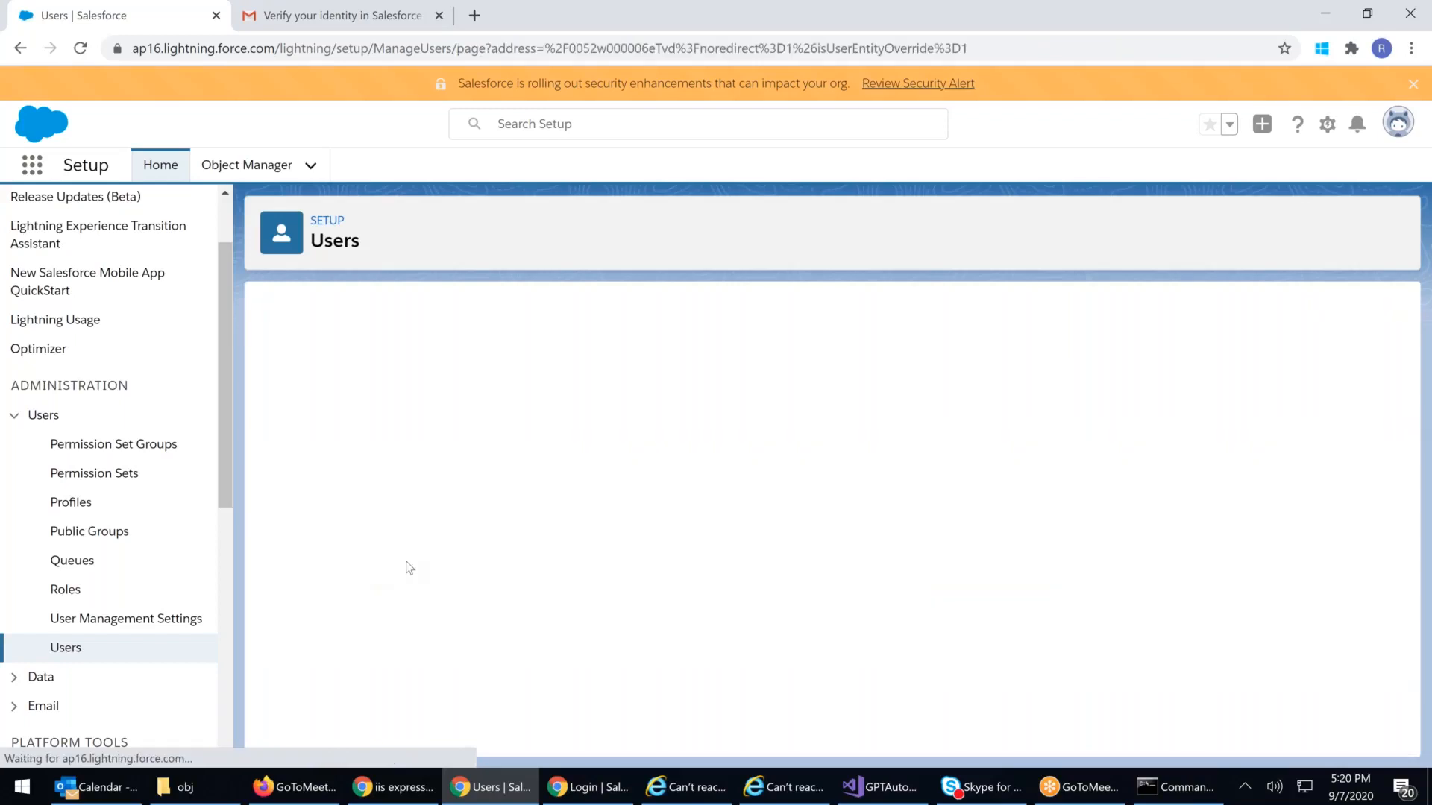
{"action": "left_click", "coordinate": [625, 393]}
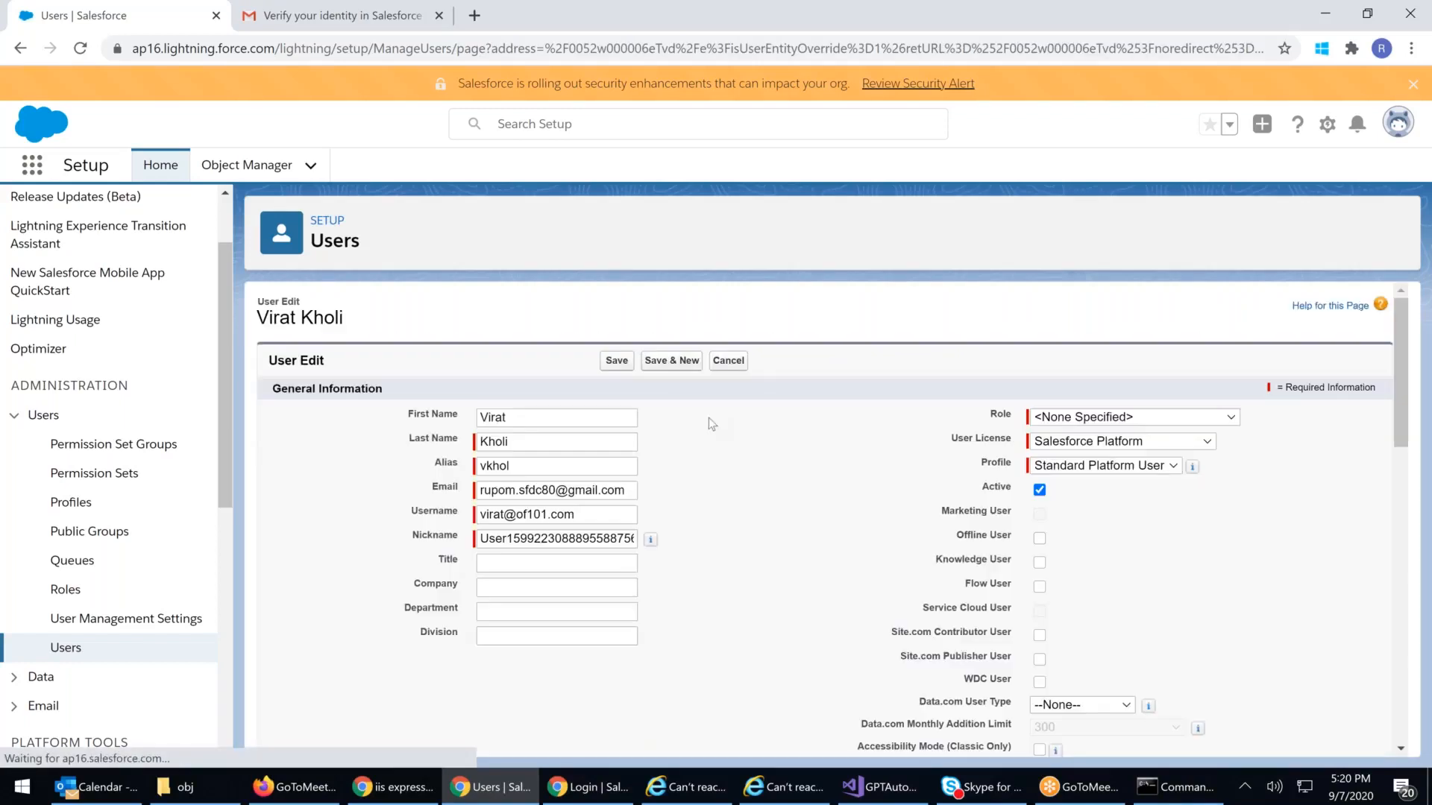
{"action": "left_click", "coordinate": [1131, 441]}
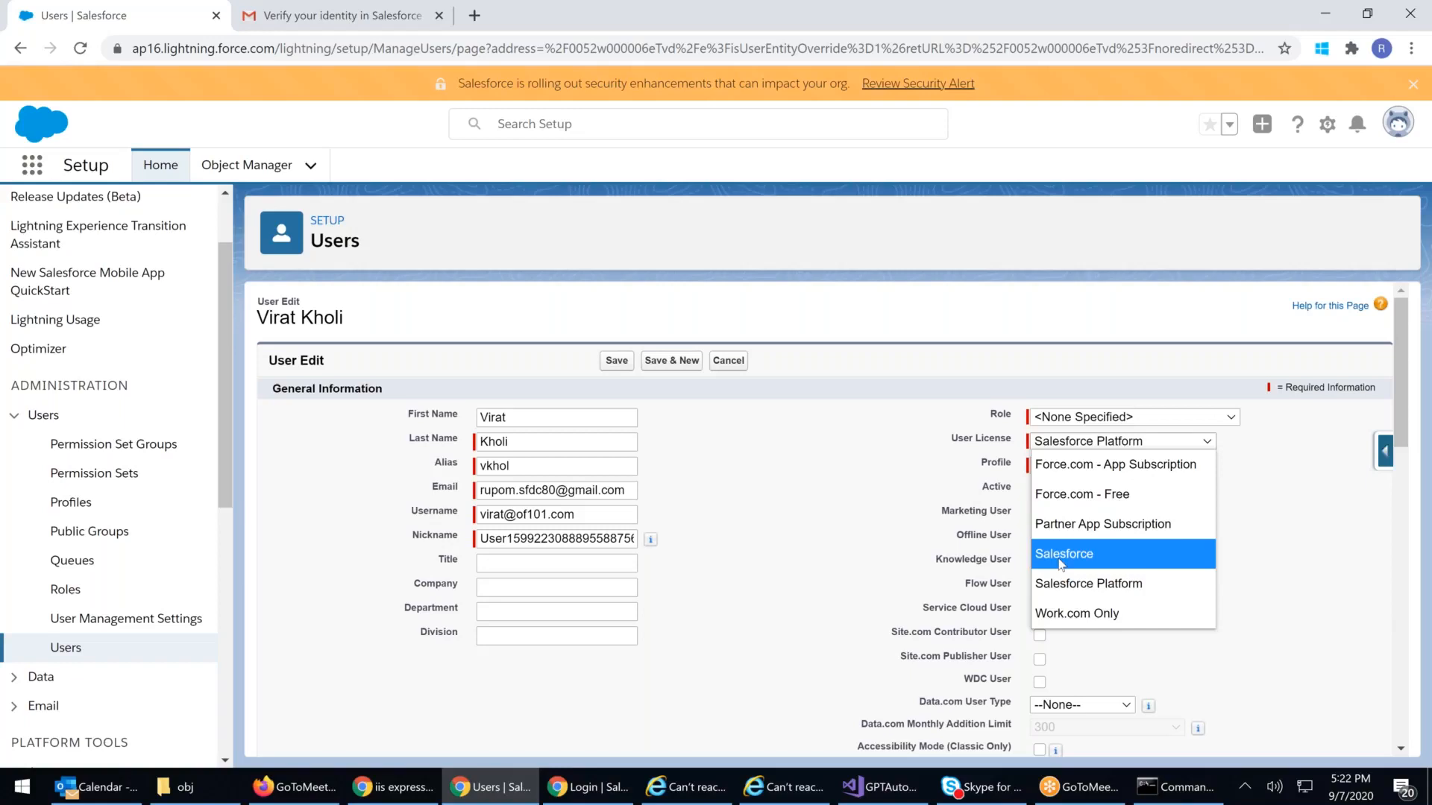
{"action": "left_click", "coordinate": [1353, 606]}
{"action": "left_click", "coordinate": [1113, 470]}
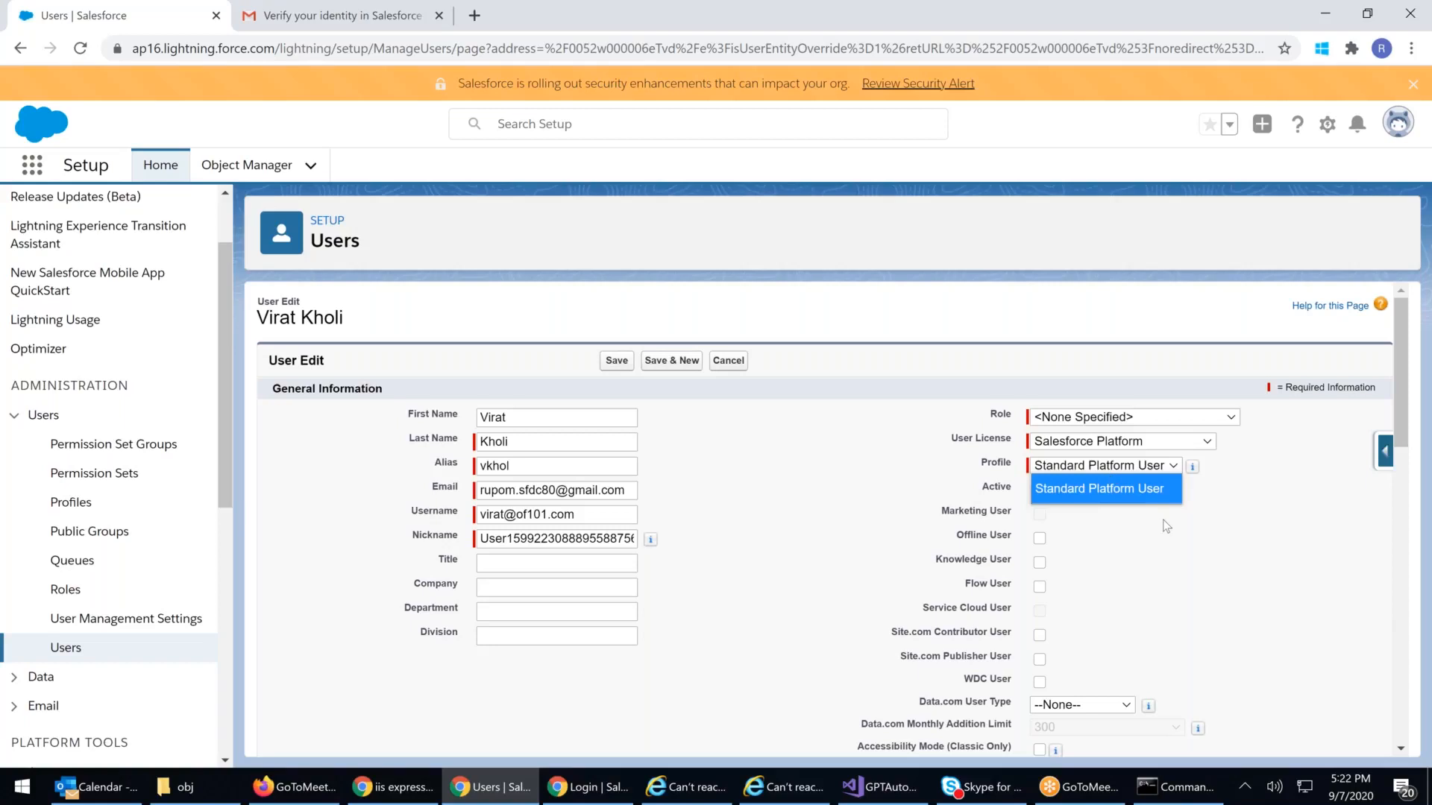
{"action": "left_click", "coordinate": [1097, 469]}
{"action": "left_click", "coordinate": [1097, 469]}
{"action": "left_click", "coordinate": [858, 416]}
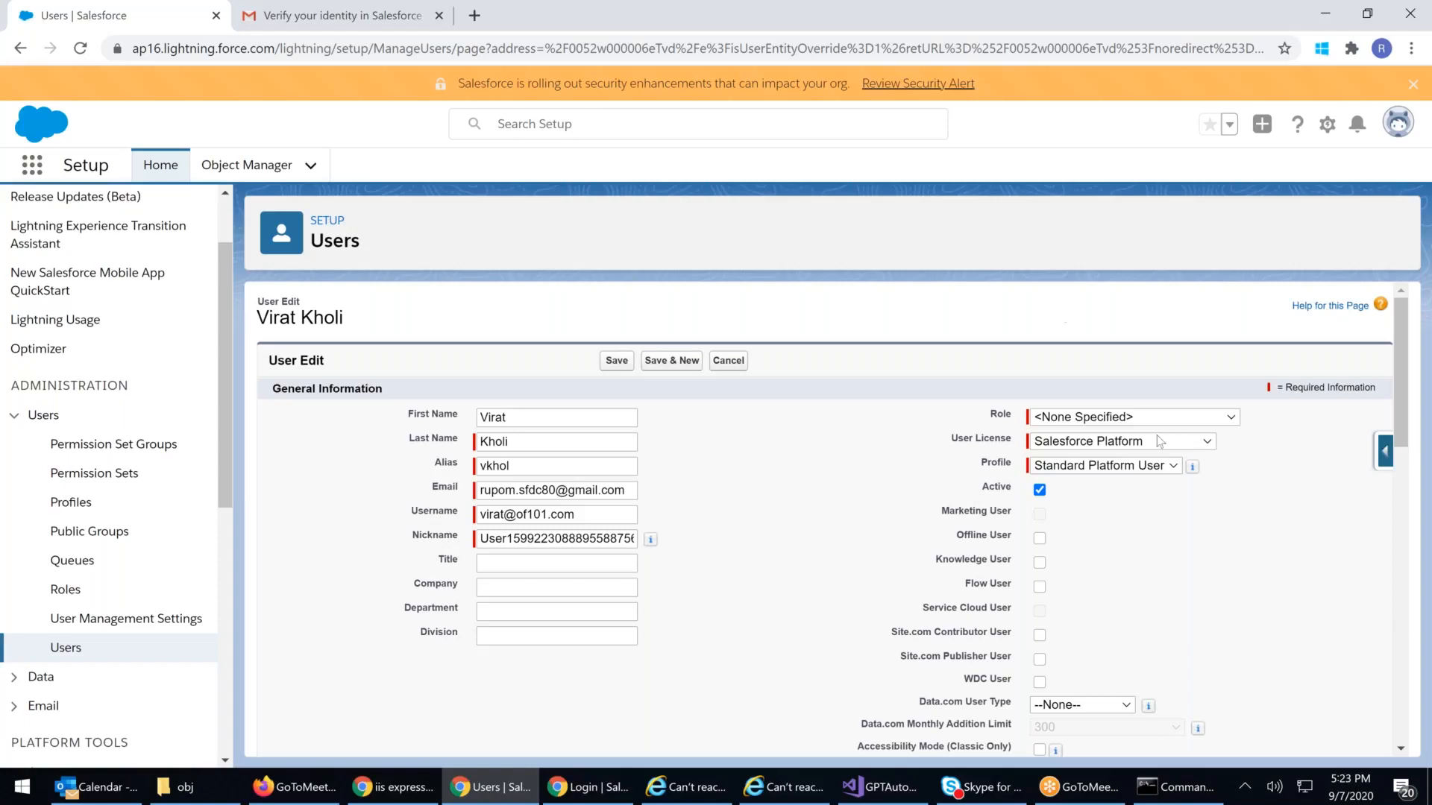
Step: Display the Setup Profiles list, then launch Microsoft Paint from a 'paint' Start search
{"action": "left_click", "coordinate": [71, 502]}
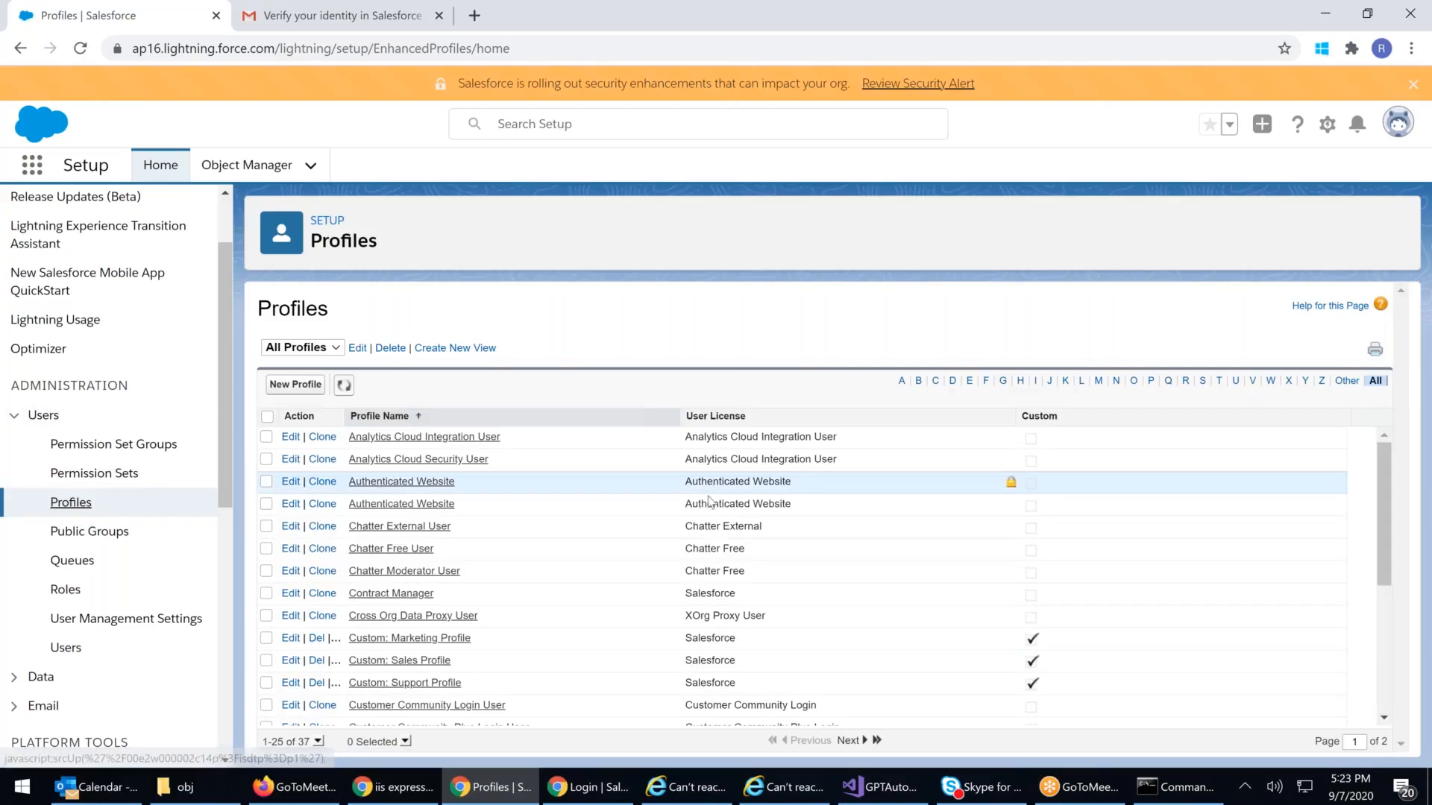
{"action": "scroll", "coordinate": [709, 501], "scroll_direction": "down", "scroll_amount": 4}
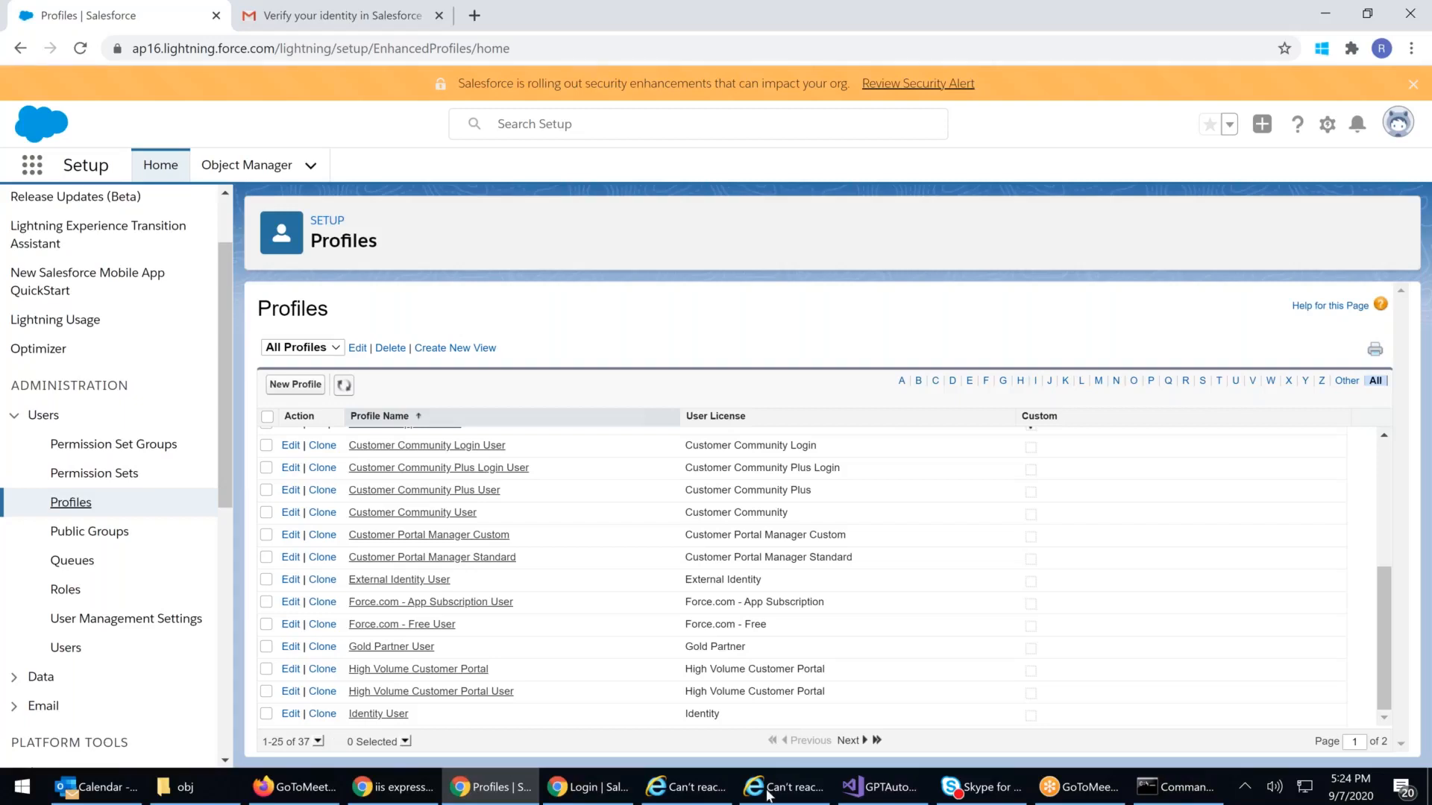
{"action": "left_click", "coordinate": [24, 789]}
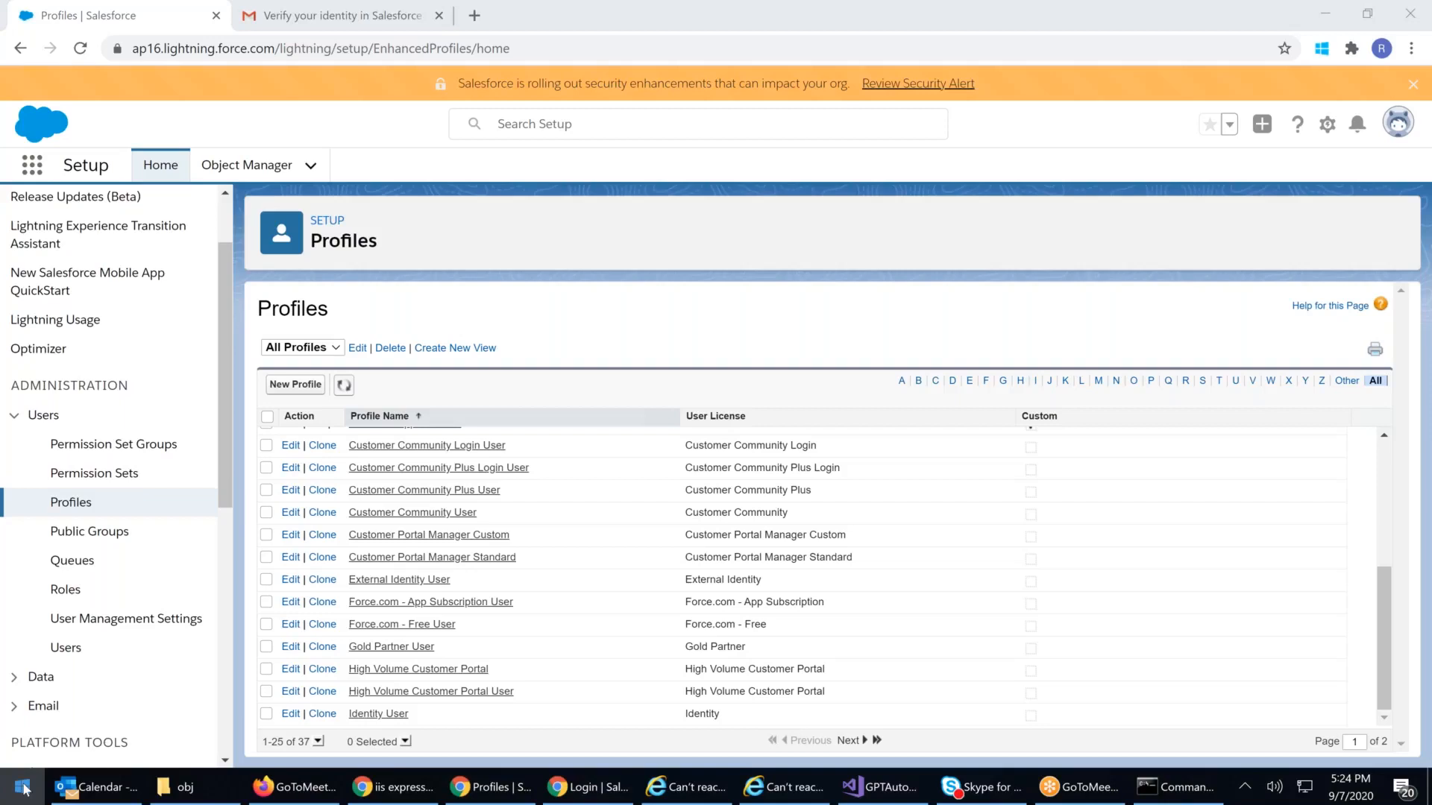
{"action": "type", "text": "paint"}
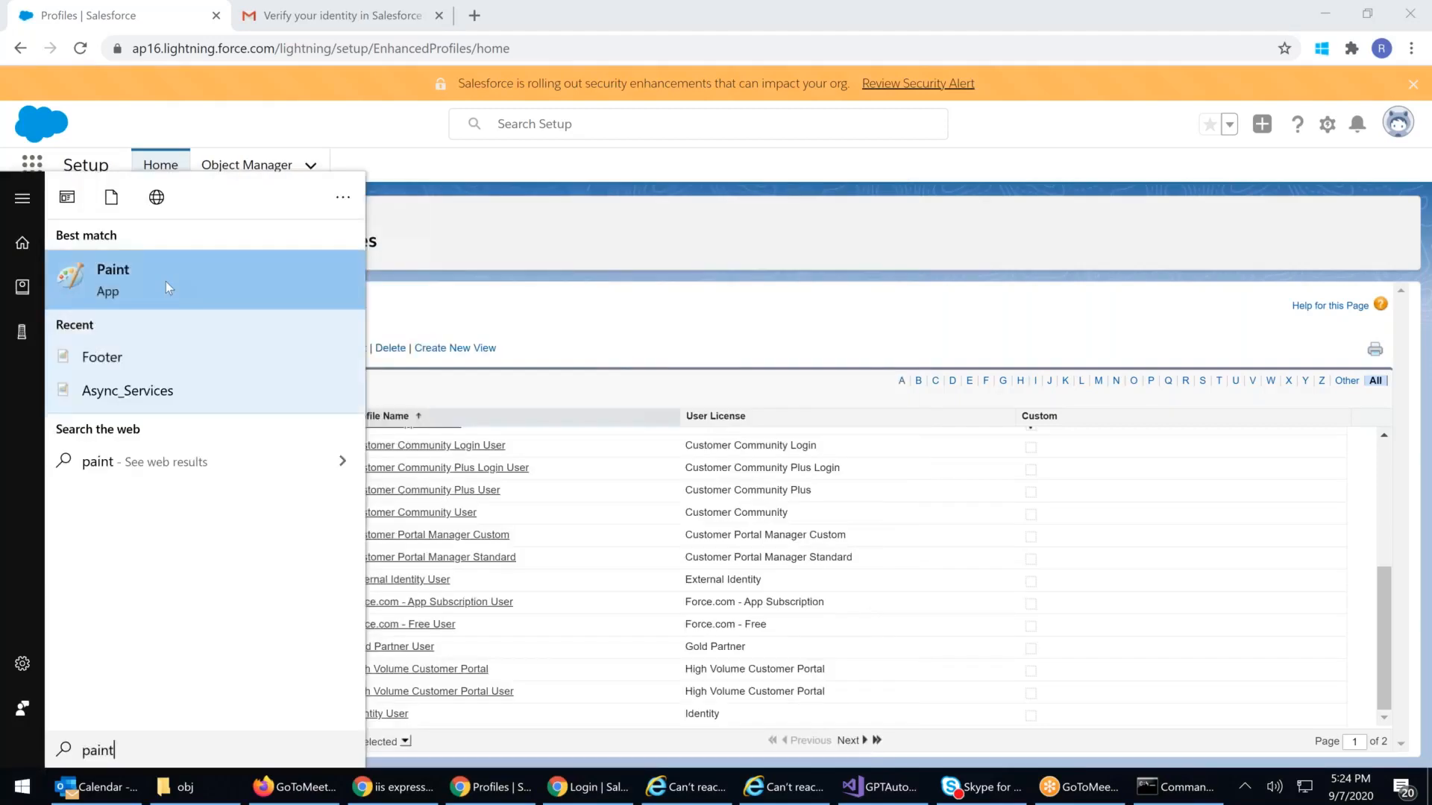
{"action": "left_click", "coordinate": [166, 282]}
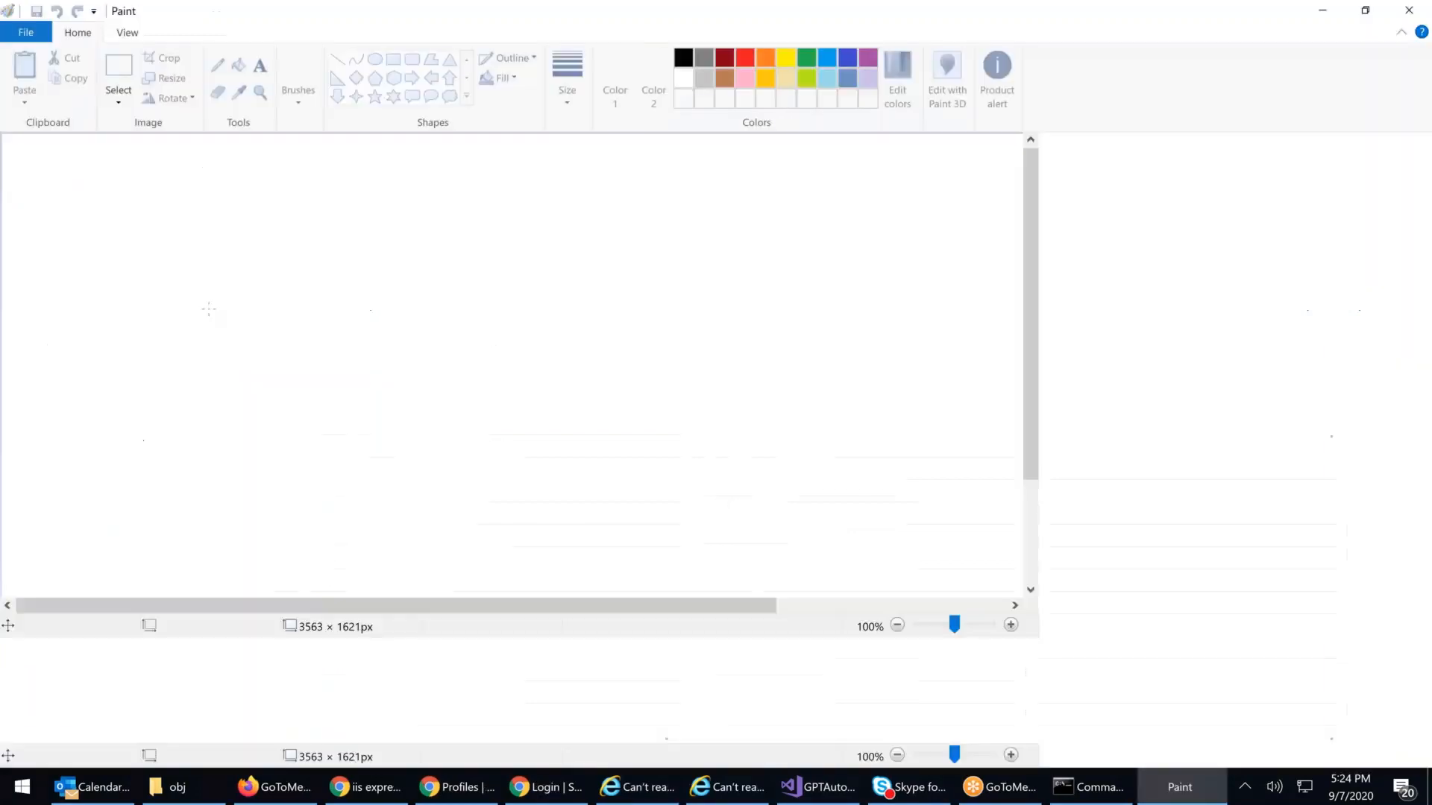
Step: Add a 'System Administrator' text label near the top of the canvas
{"action": "left_click", "coordinate": [260, 67]}
{"action": "left_click", "coordinate": [381, 165]}
{"action": "type", "text": "Sy"}
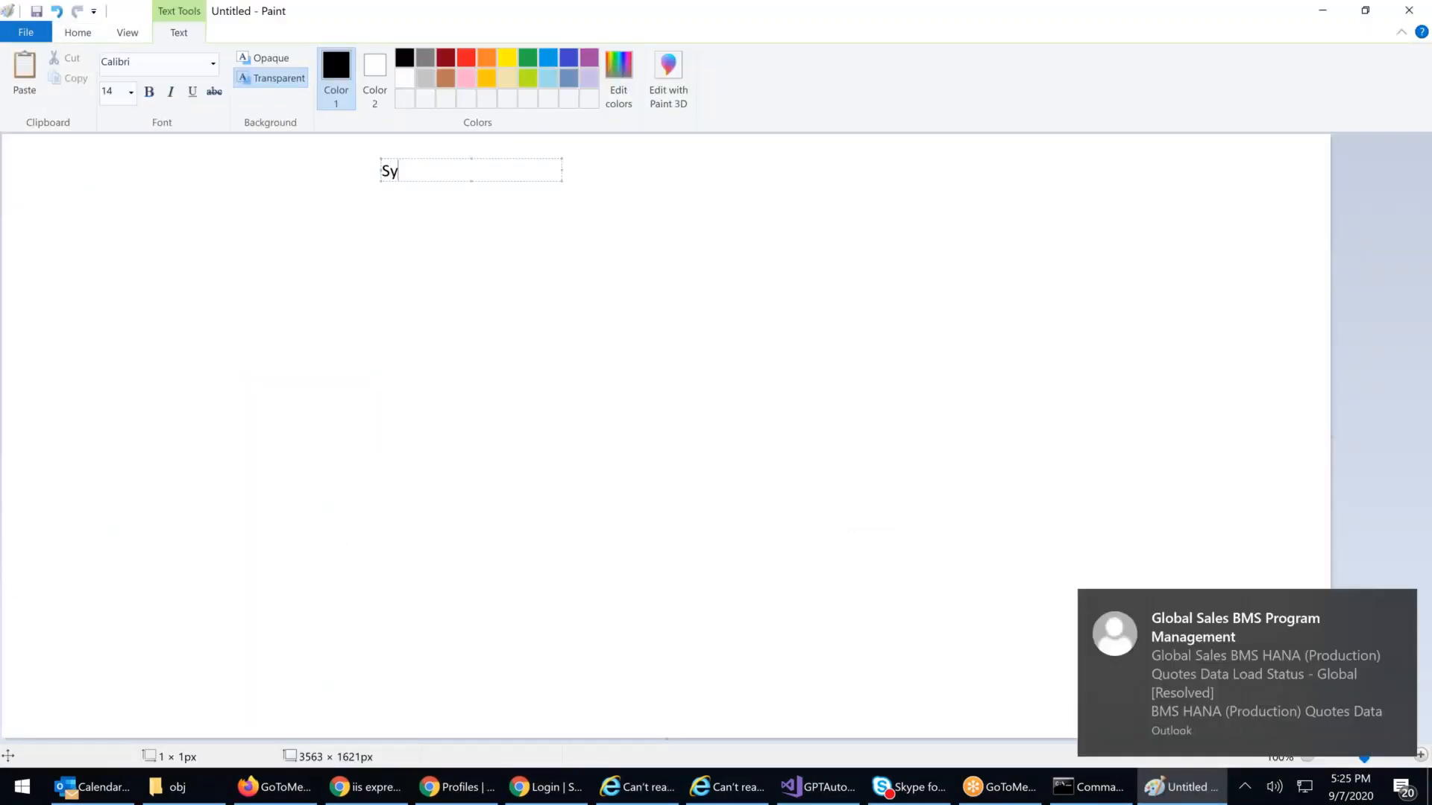
{"action": "type", "text": "stem Administrator"}
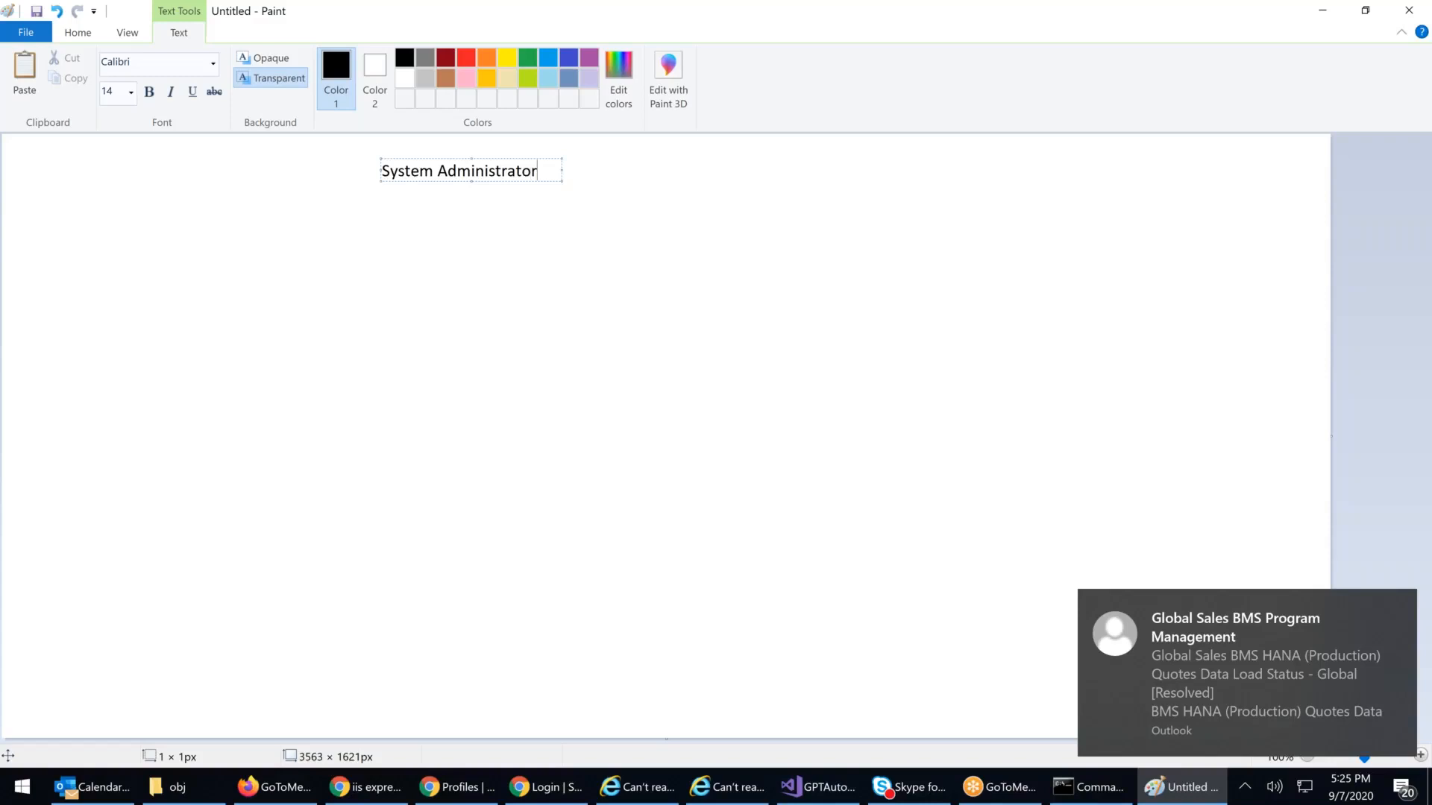
{"action": "left_click", "coordinate": [566, 236]}
Step: Add a 'Read Only' text label lower on the canvas
{"action": "left_click", "coordinate": [498, 253]}
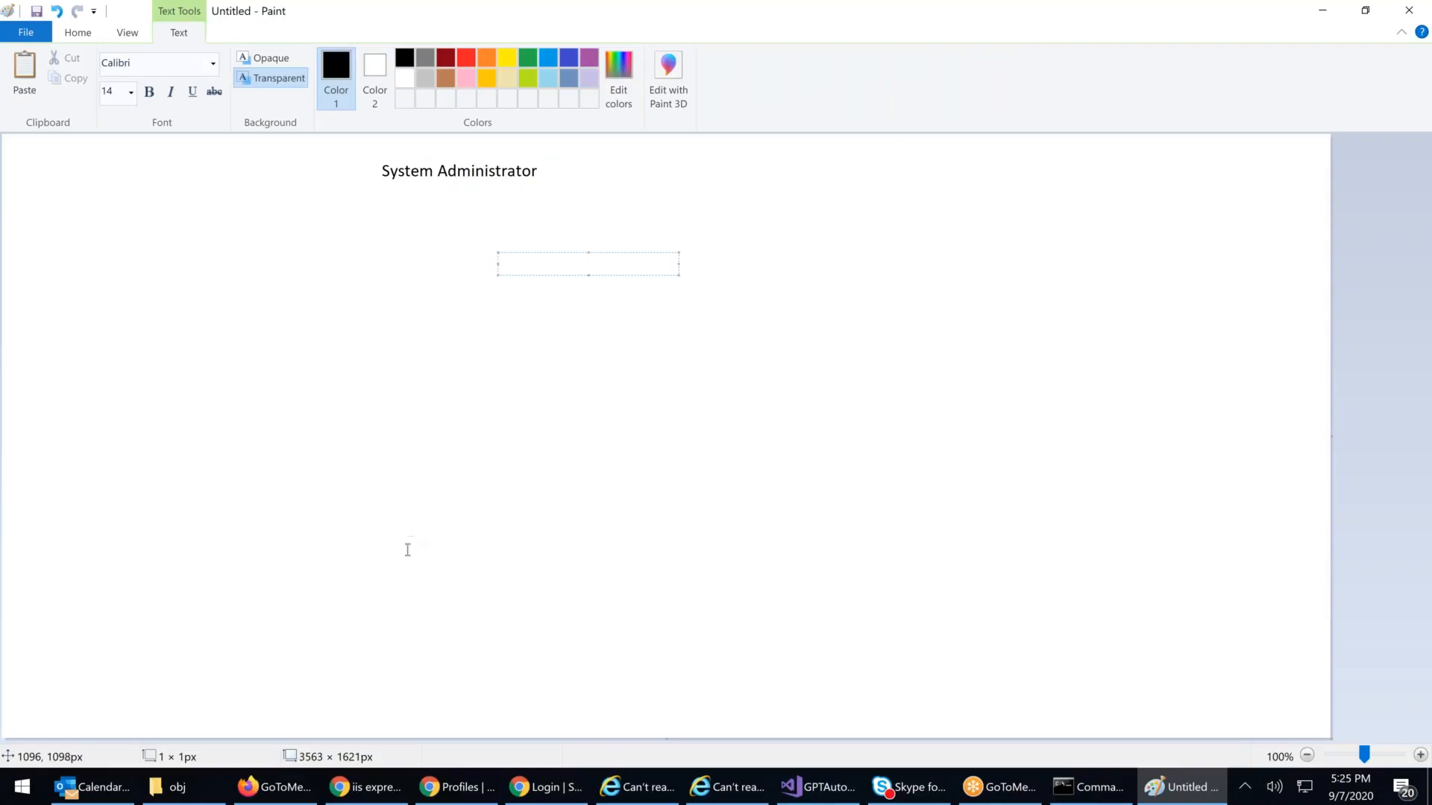
{"action": "left_click", "coordinate": [391, 543]}
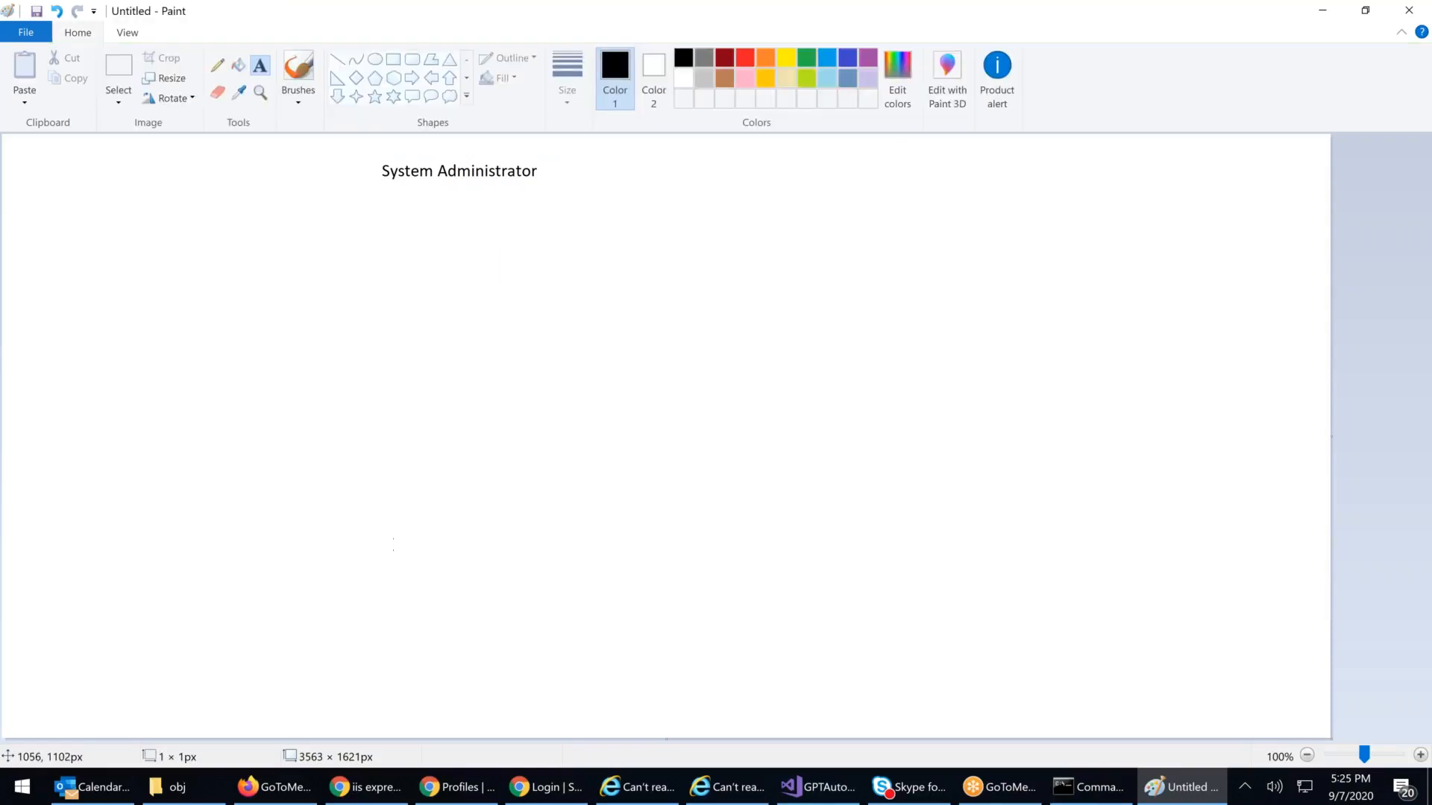
{"action": "left_click", "coordinate": [395, 537]}
{"action": "type", "text": "Read Only"}
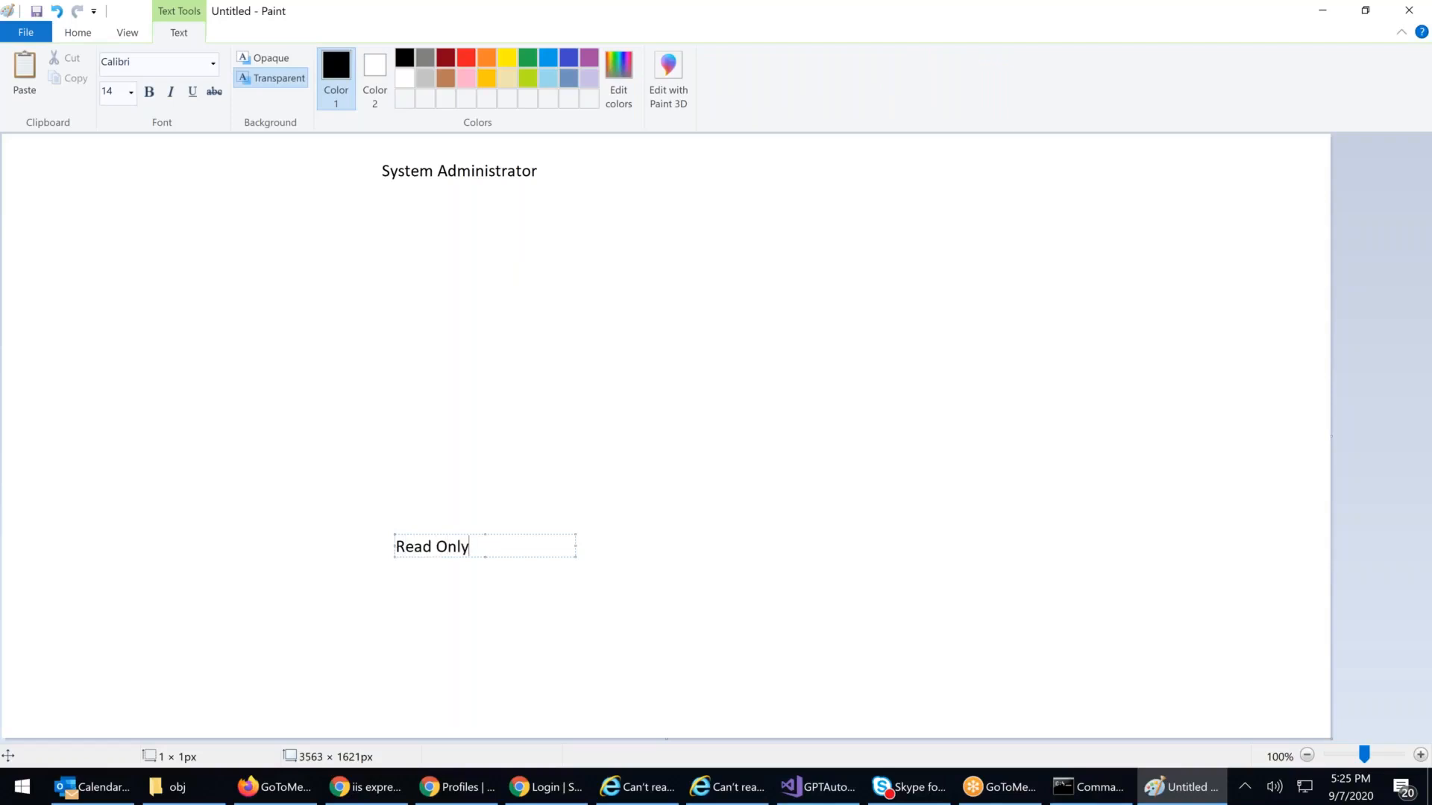
{"action": "left_click", "coordinate": [846, 350]}
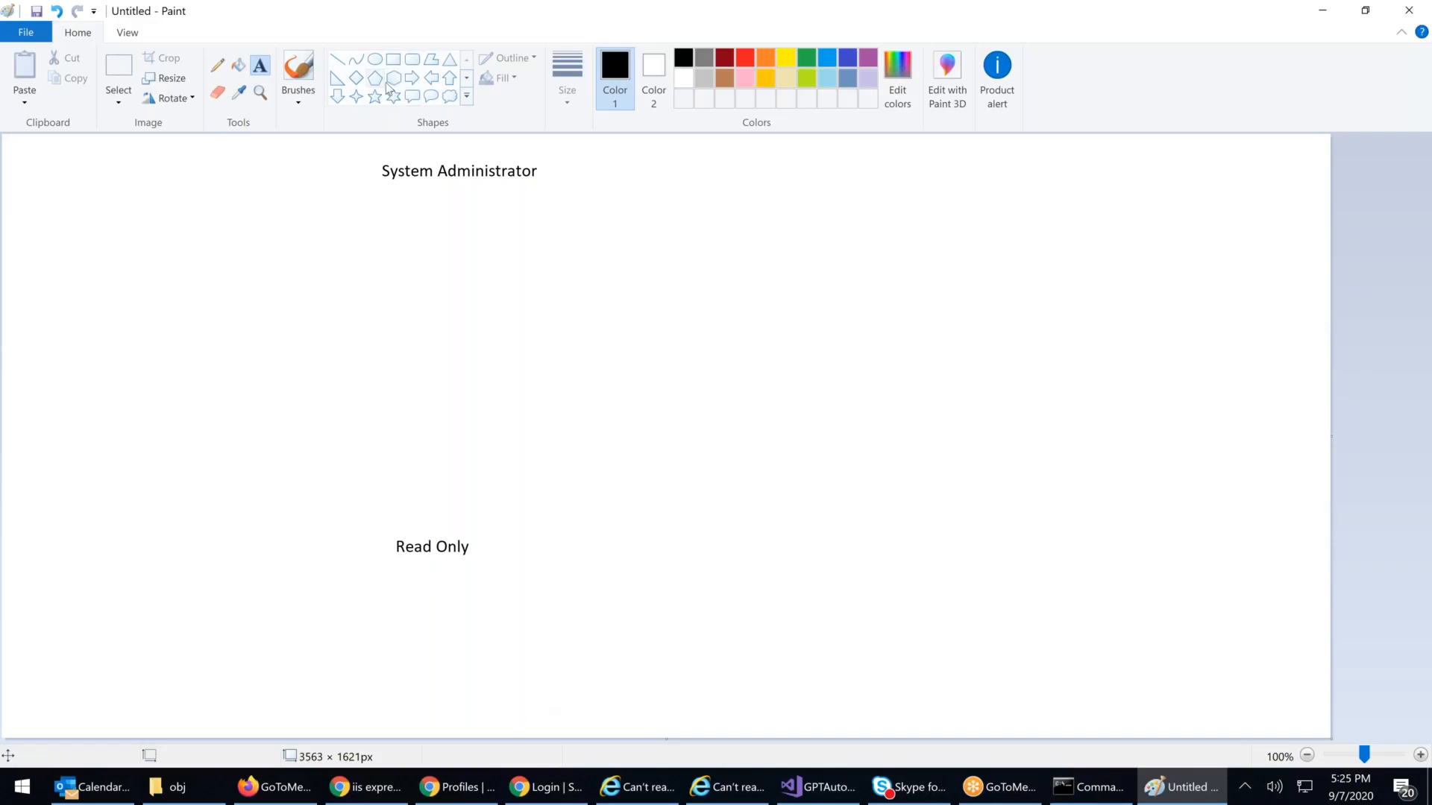
Step: Draw a straight vertical line from System Administrator down to Read Only
{"action": "left_click", "coordinate": [337, 59]}
{"action": "left_click_drag", "start_coordinate": [433, 185], "coordinate": [437, 536]}
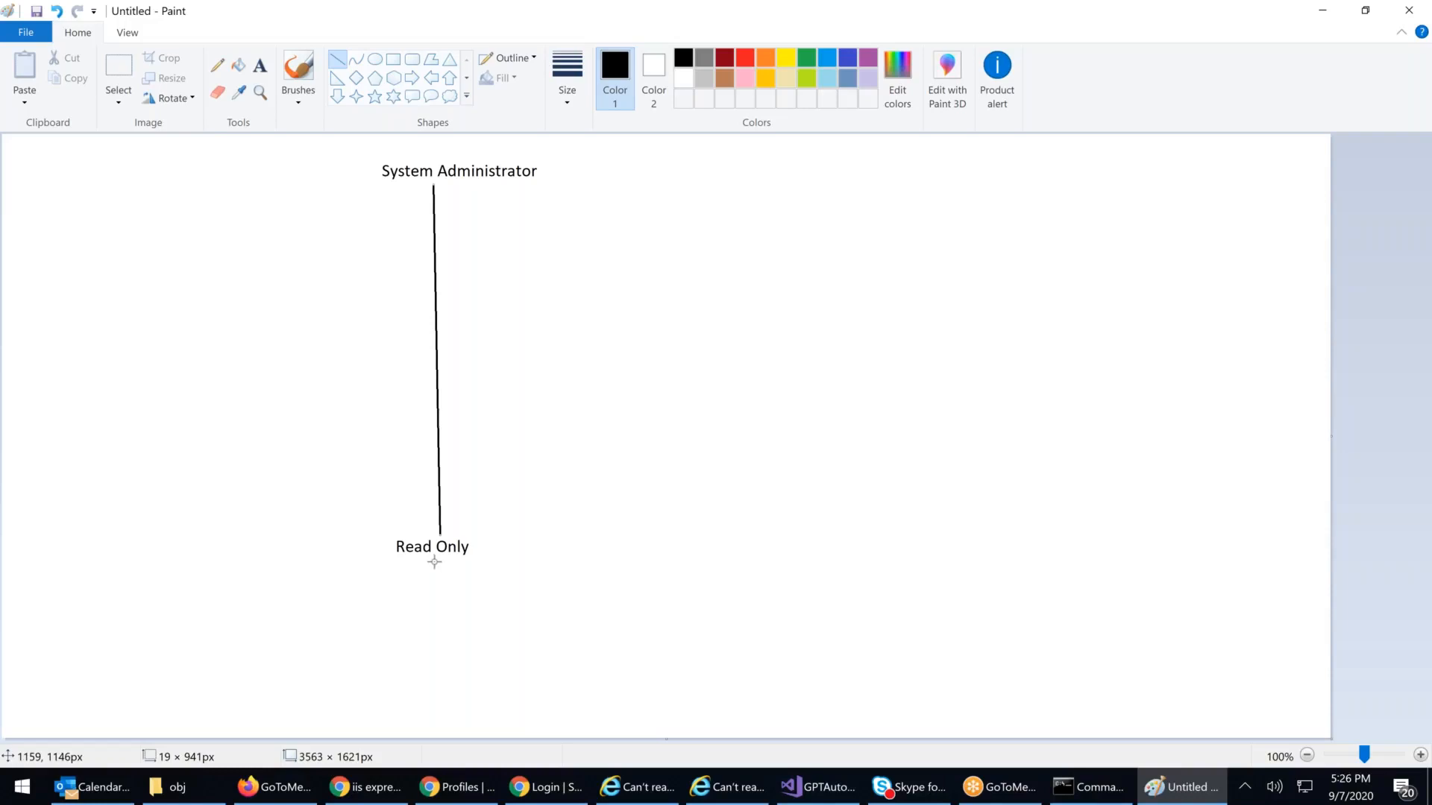
Step: Add a 'Hospital Admin888' text label right of the vertical line
{"action": "left_click", "coordinate": [259, 65]}
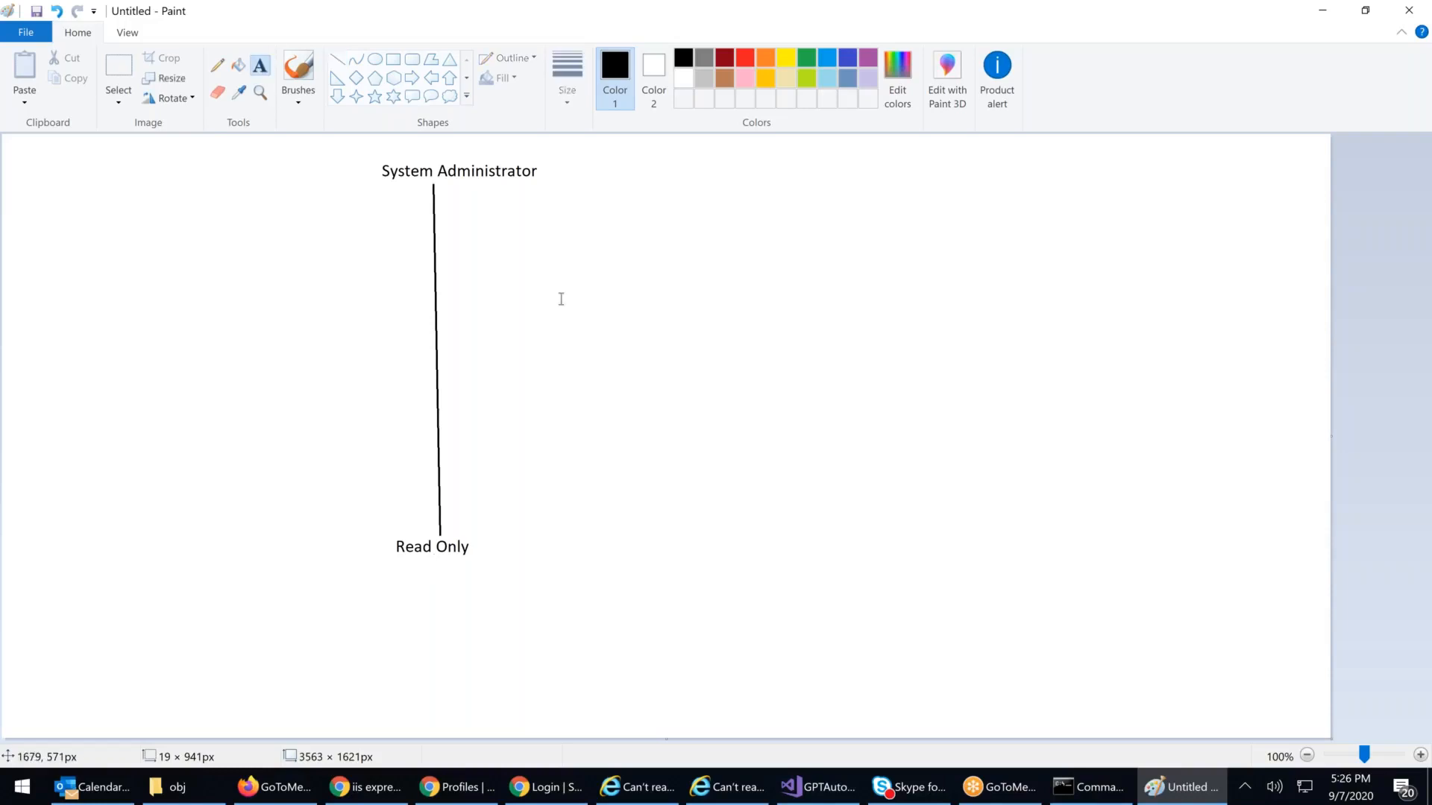
{"action": "left_click", "coordinate": [563, 270]}
{"action": "type", "text": "H"}
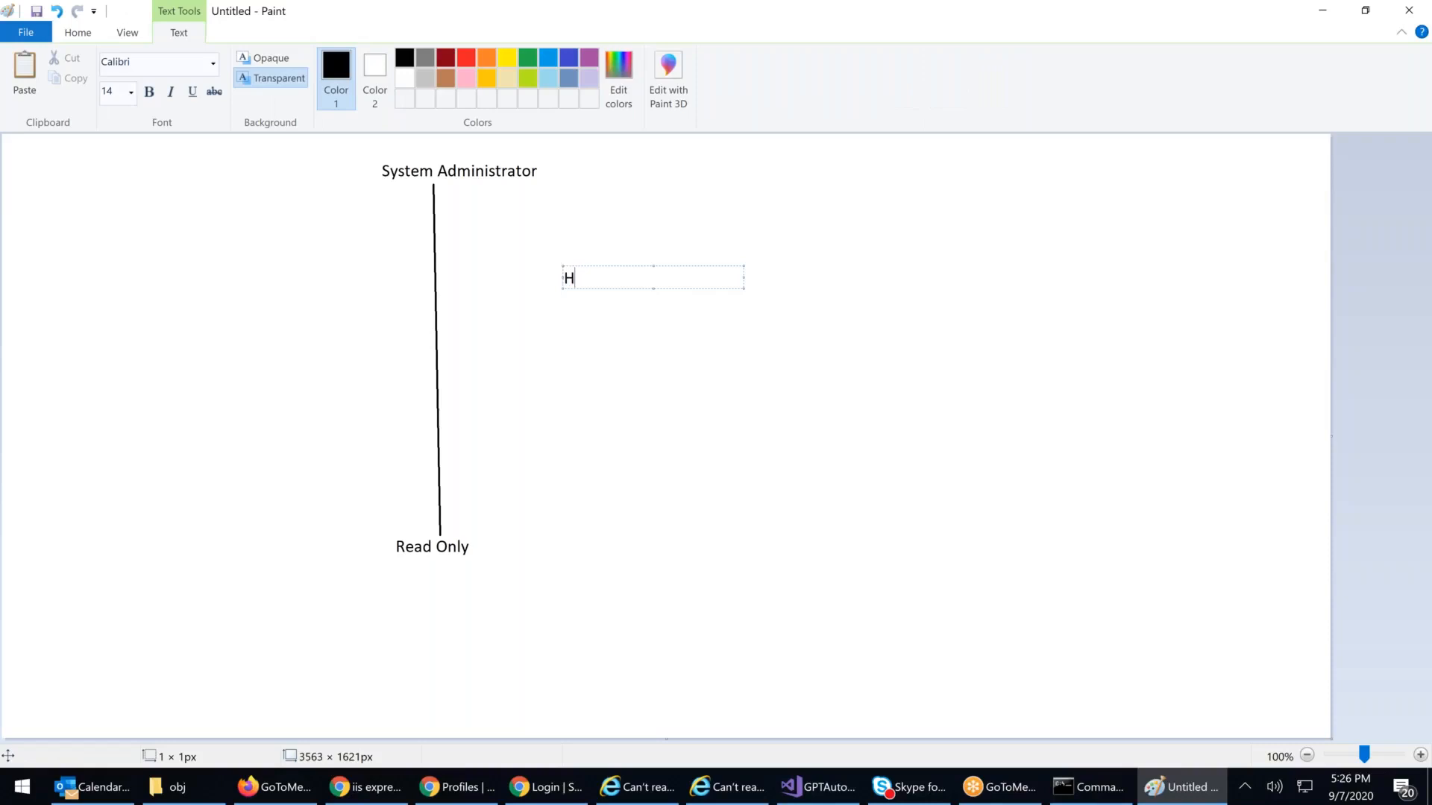
{"action": "type", "text": "ospital Admin888"}
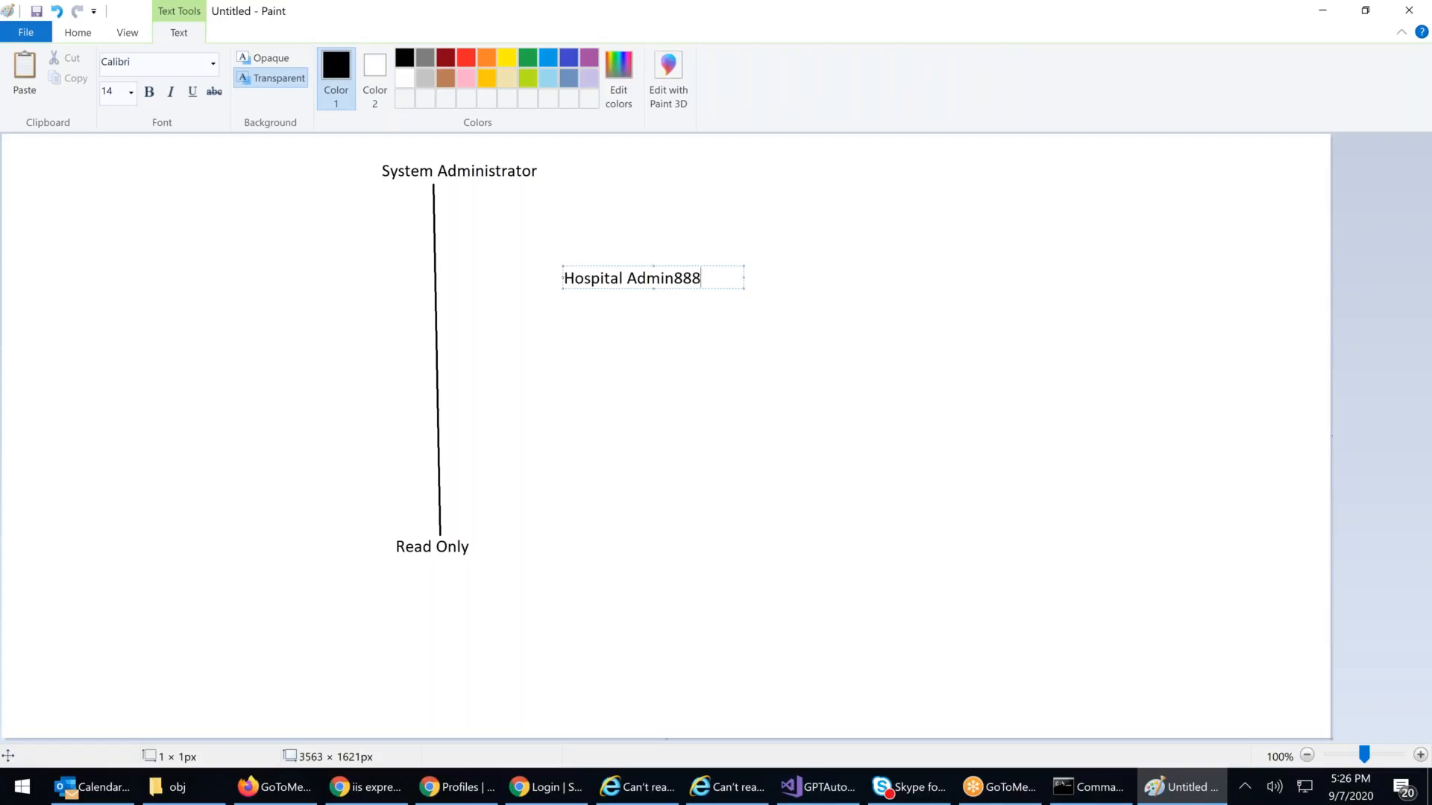
{"action": "left_click", "coordinate": [641, 341]}
Step: Move the Hospital Admin888 label slightly up and closer to the line
{"action": "left_click", "coordinate": [120, 69]}
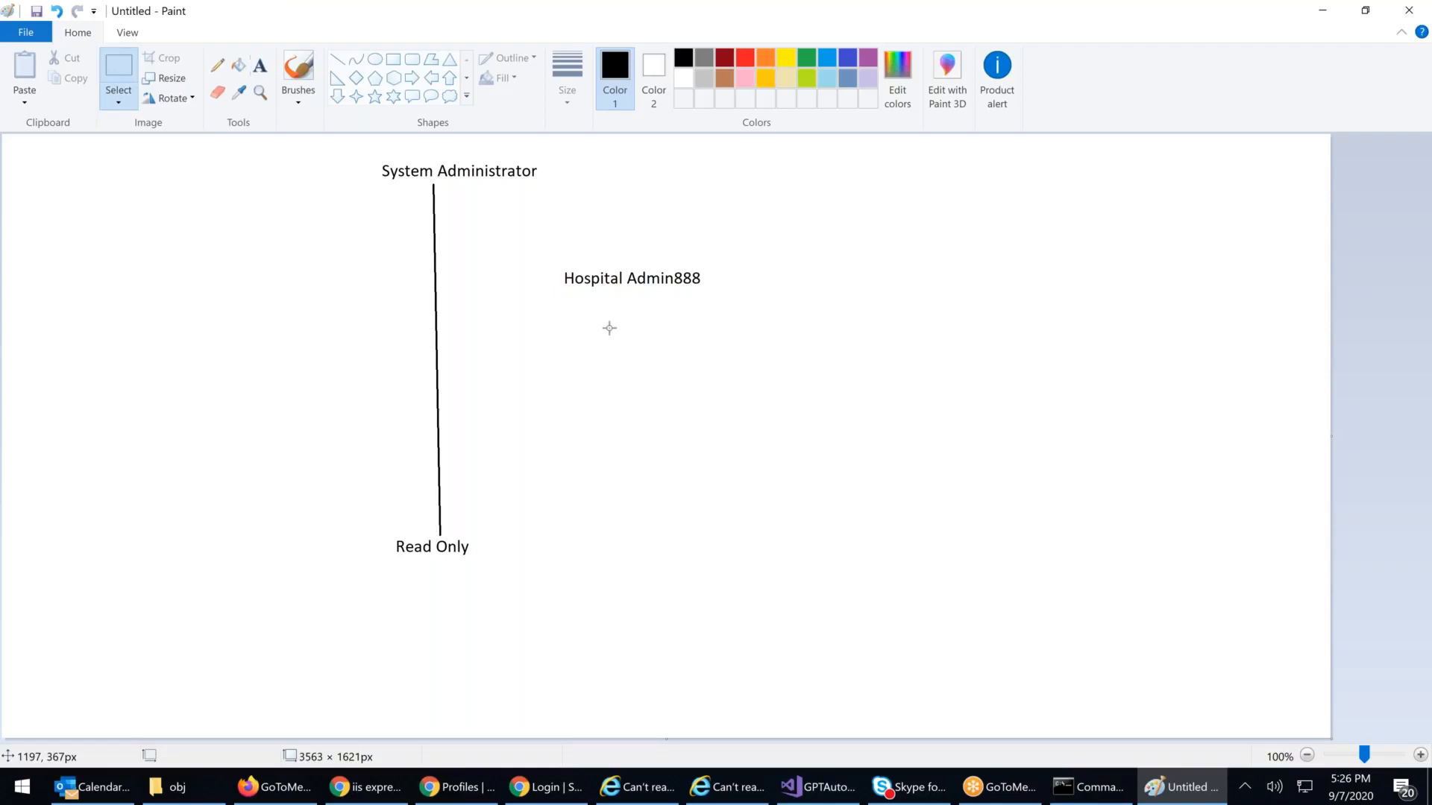
{"action": "left_click_drag", "start_coordinate": [554, 259], "coordinate": [720, 294]}
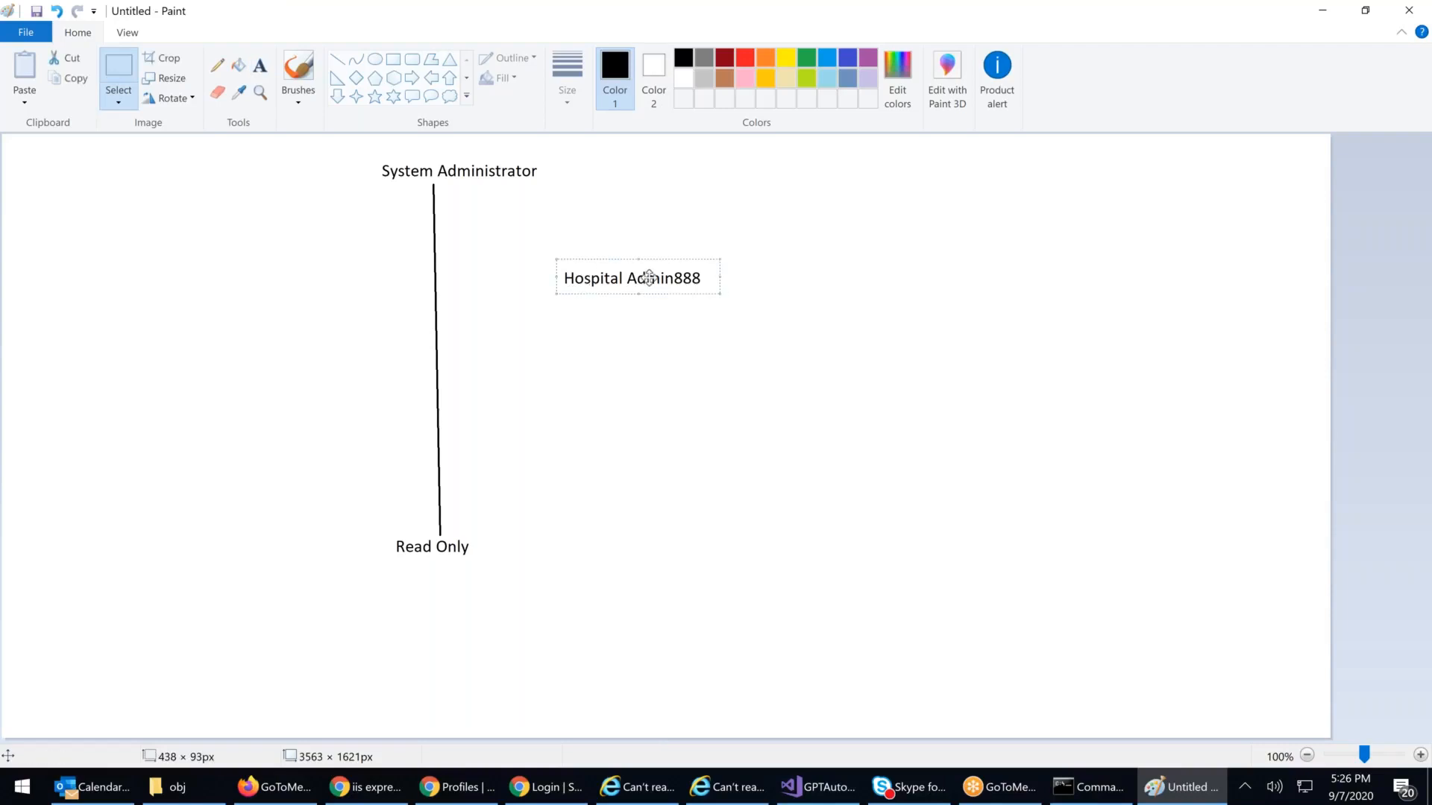
{"action": "left_click_drag", "start_coordinate": [649, 278], "coordinate": [625, 260]}
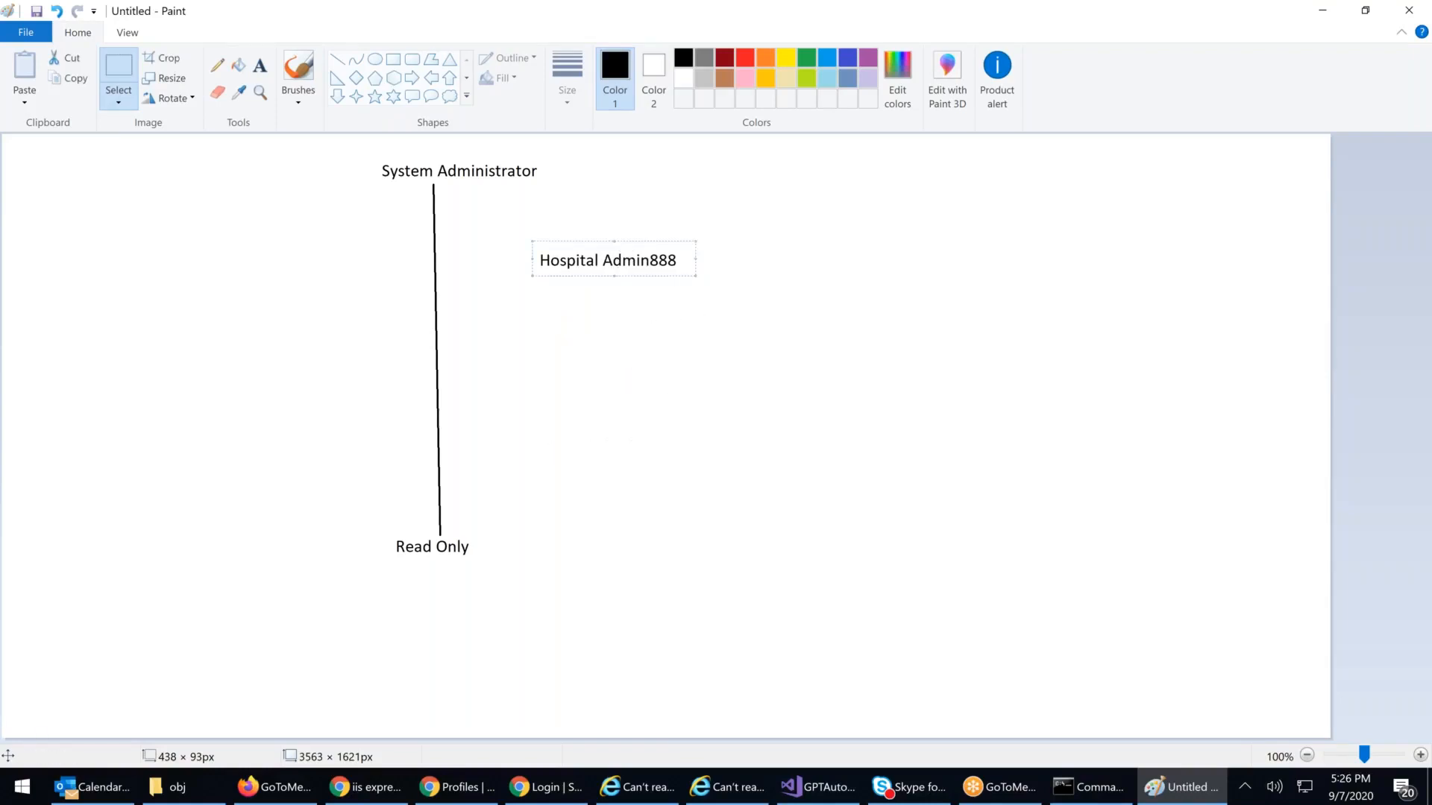
{"action": "left_click", "coordinate": [665, 386]}
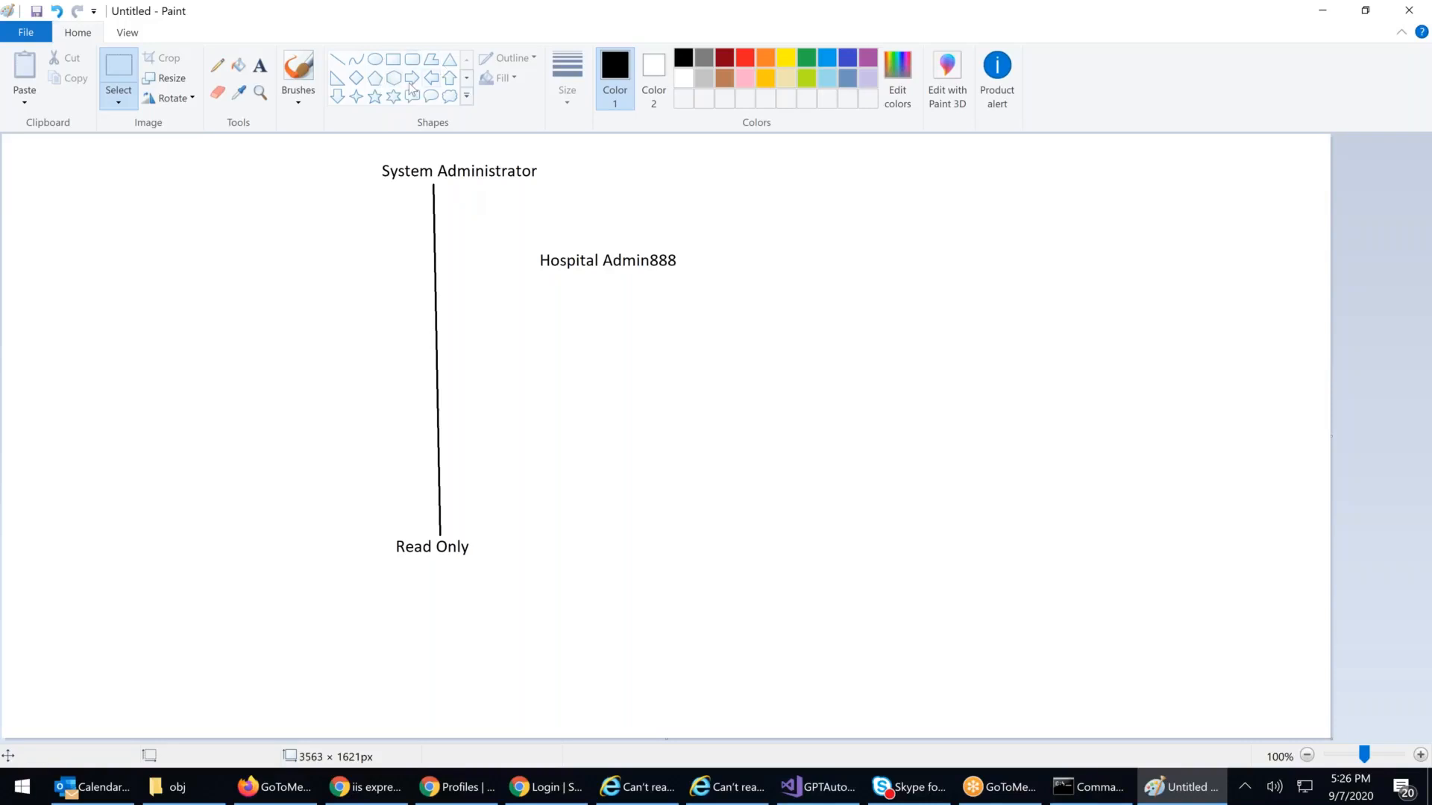
Step: Draw a solid red down arrow above Hospital Admin888
{"action": "left_click", "coordinate": [338, 97]}
{"action": "left_click_drag", "start_coordinate": [525, 186], "coordinate": [552, 243]}
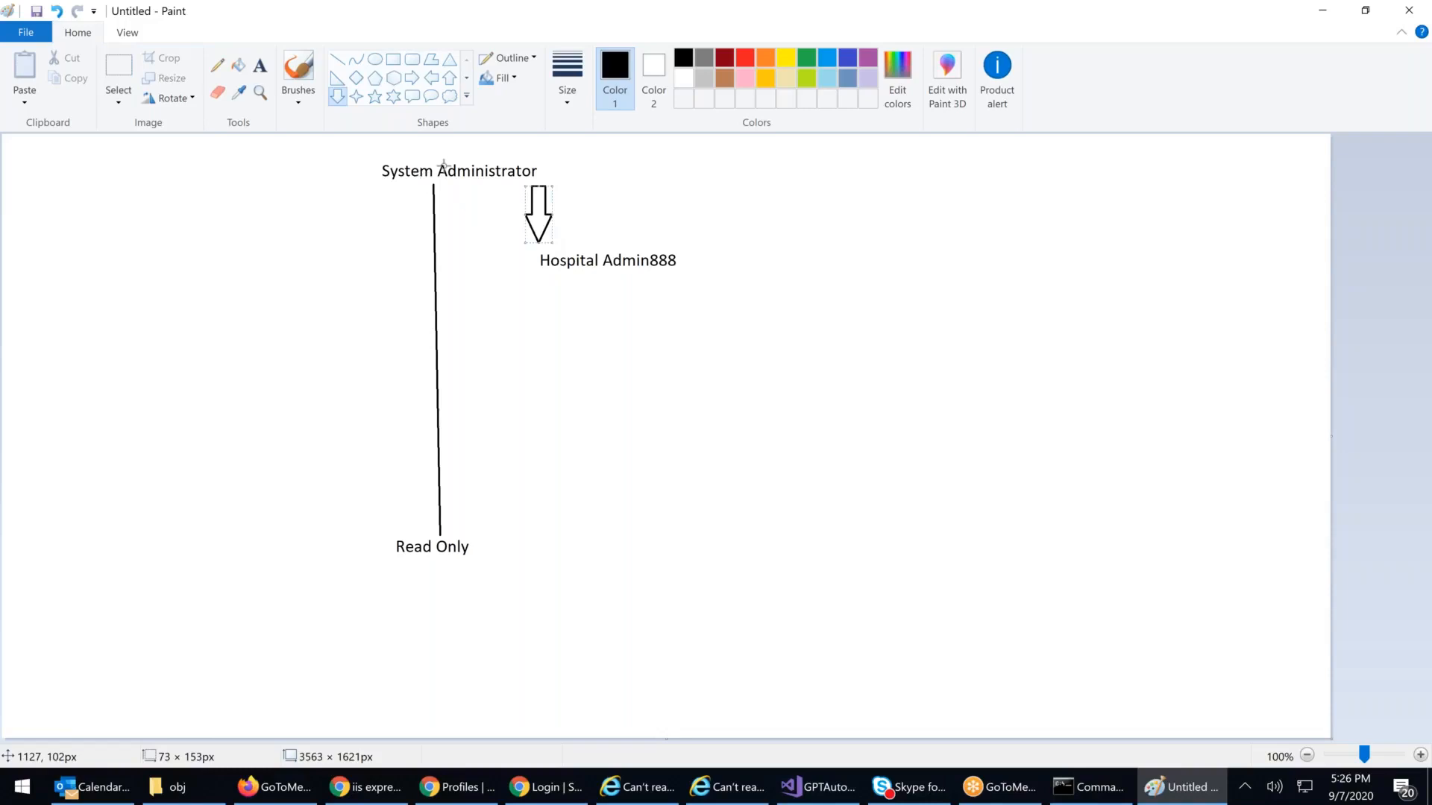
{"action": "left_click", "coordinate": [745, 62]}
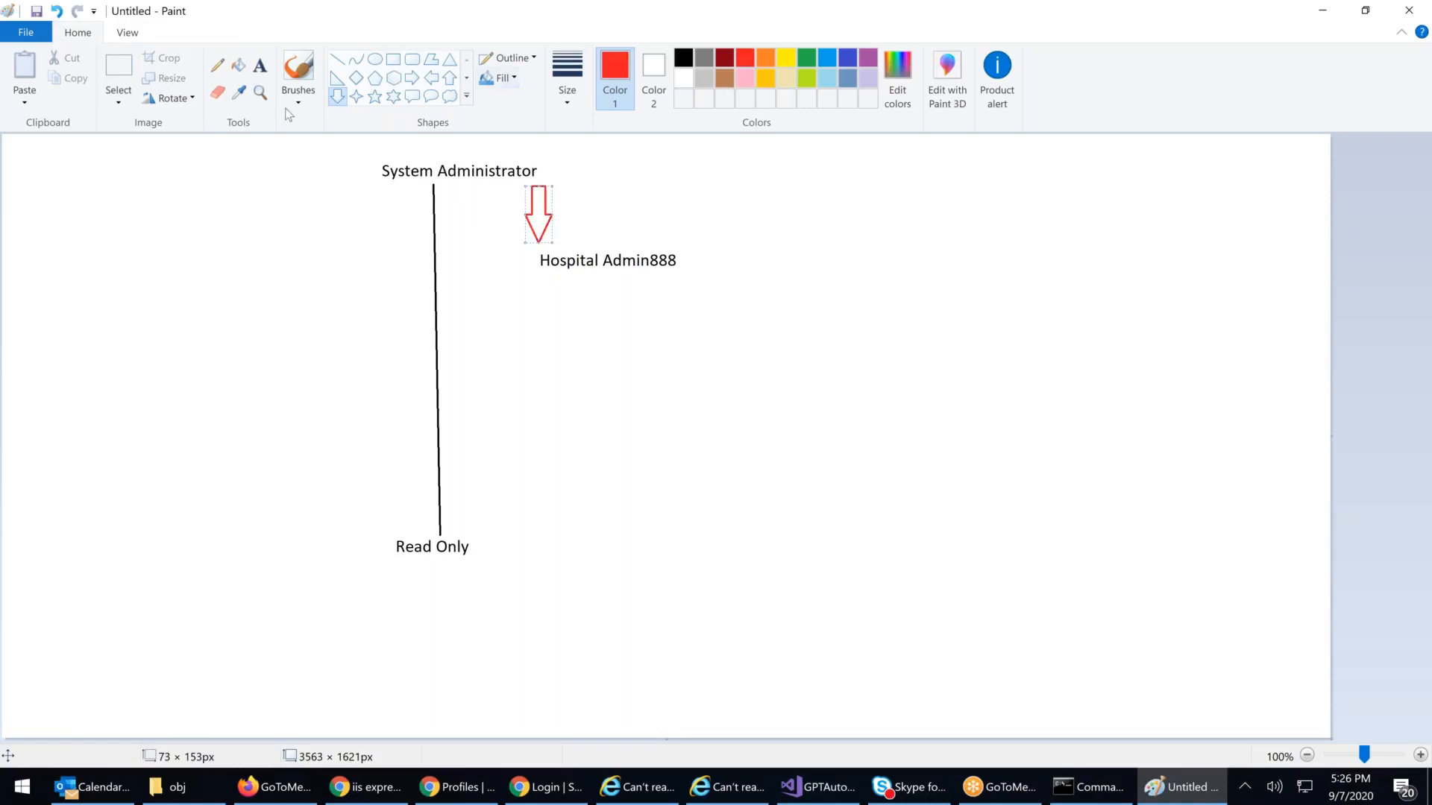
{"action": "left_click", "coordinate": [238, 66]}
{"action": "left_click", "coordinate": [546, 207]}
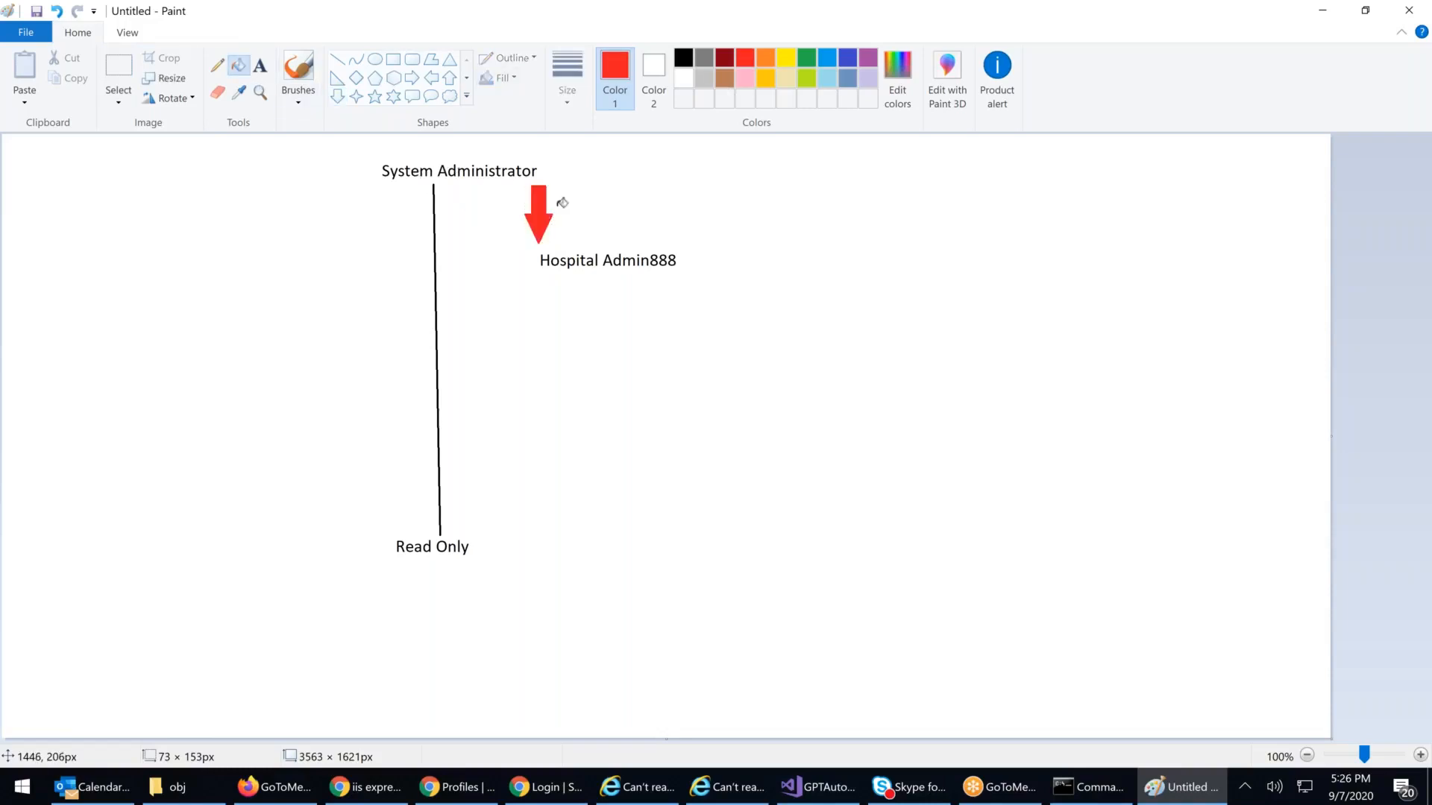
Step: Label the red arrow 'Removing Access' in red text
{"action": "left_click", "coordinate": [260, 67]}
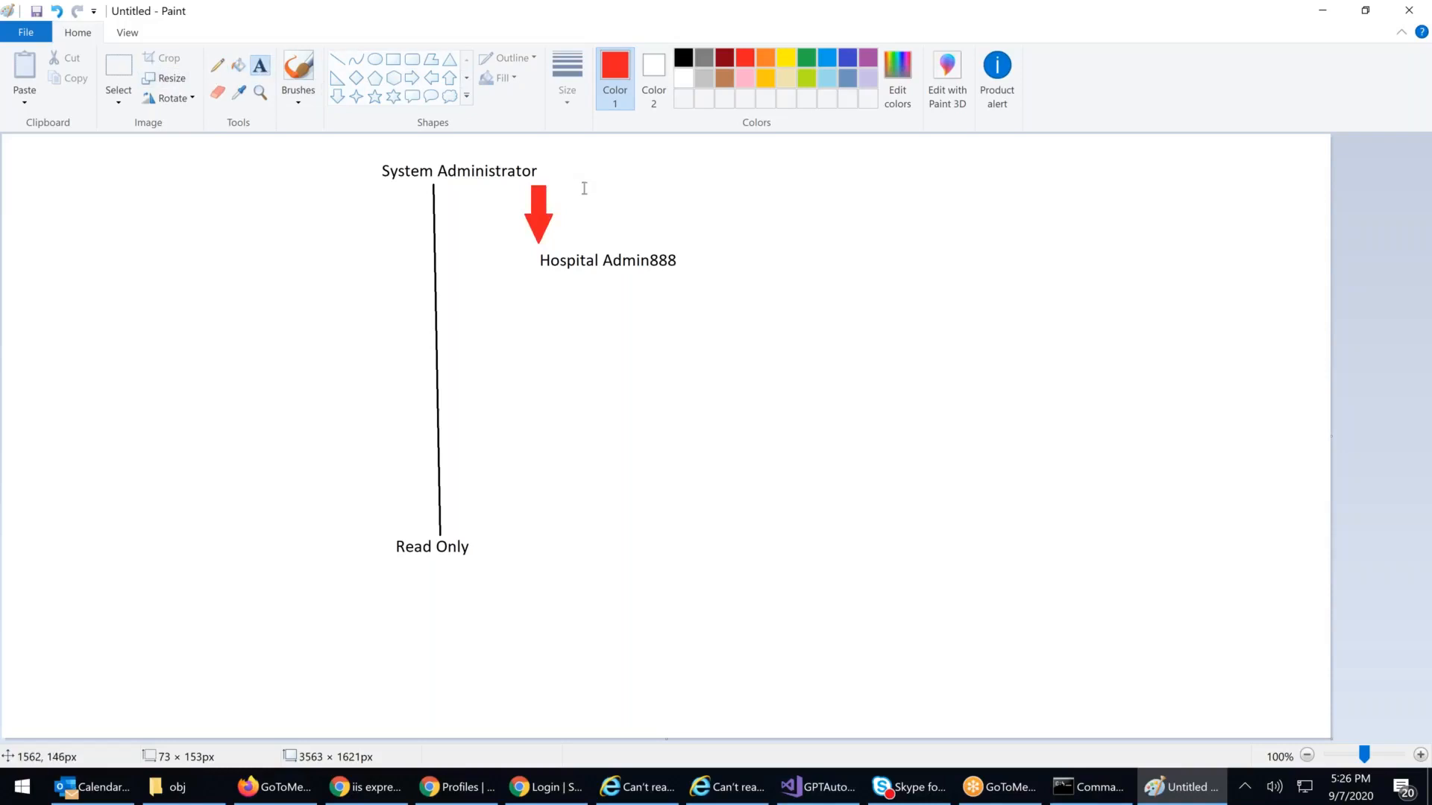
{"action": "left_click", "coordinate": [584, 188]}
{"action": "left_click", "coordinate": [558, 190]}
{"action": "left_click", "coordinate": [557, 190]}
{"action": "type", "text": "rE"}
{"action": "key", "text": "BackSpace"}
{"action": "key", "text": "BackSpace"}
{"action": "type", "text": "ReMOVING"}
{"action": "key", "text": "BackSpace"}
{"action": "key", "text": "BackSpace"}
{"action": "key", "text": "BackSpace"}
{"action": "key", "text": "BackSpace"}
{"action": "key", "text": "BackSpace"}
{"action": "key", "text": "BackSpace"}
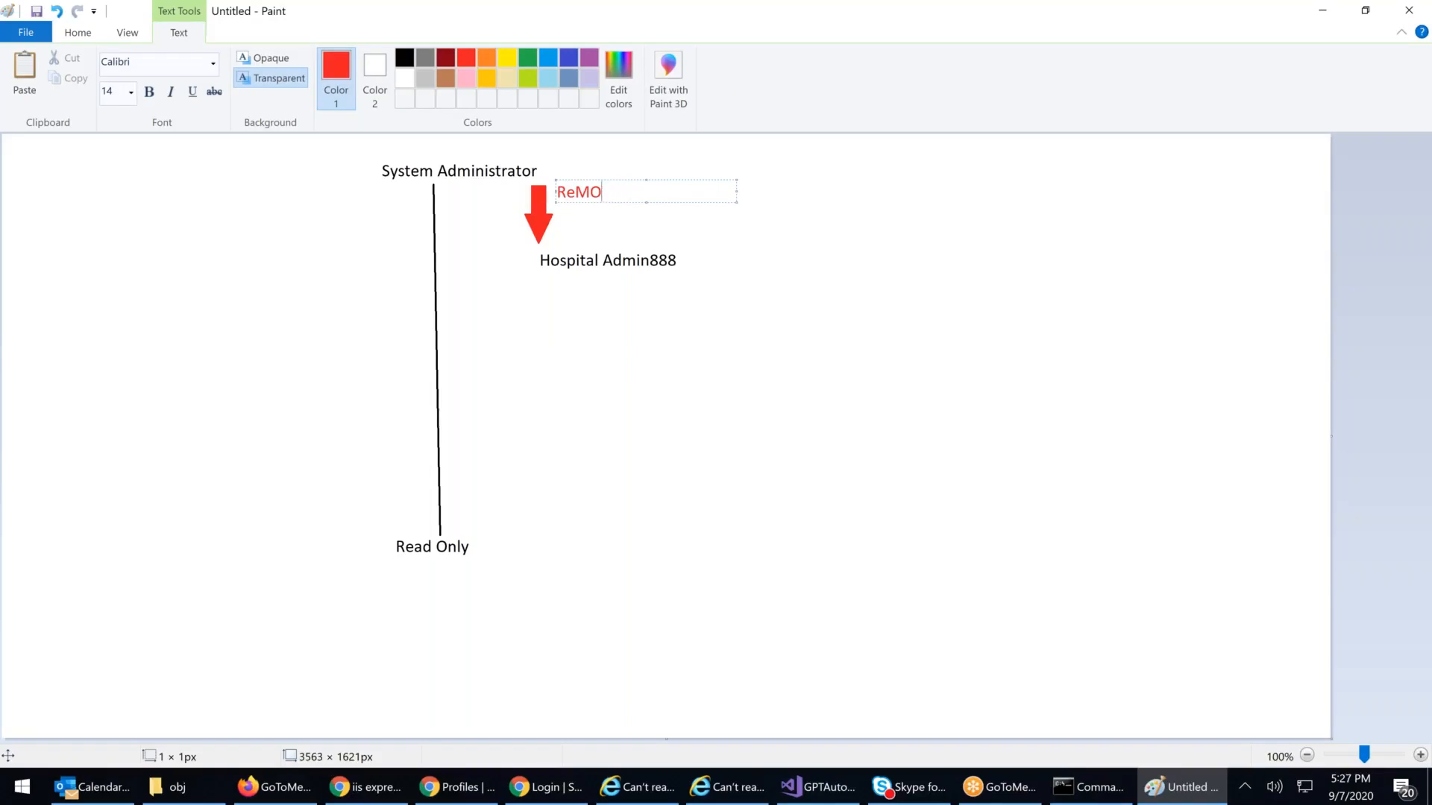
{"action": "type", "text": "MOVING"}
{"action": "key", "text": "BackSpace"}
{"action": "key", "text": "BackSpace"}
{"action": "key", "text": "BackSpace"}
{"action": "key", "text": "BackSpace"}
{"action": "key", "text": "BackSpace"}
{"action": "key", "text": "BackSpace"}
{"action": "type", "text": "moving Access"}
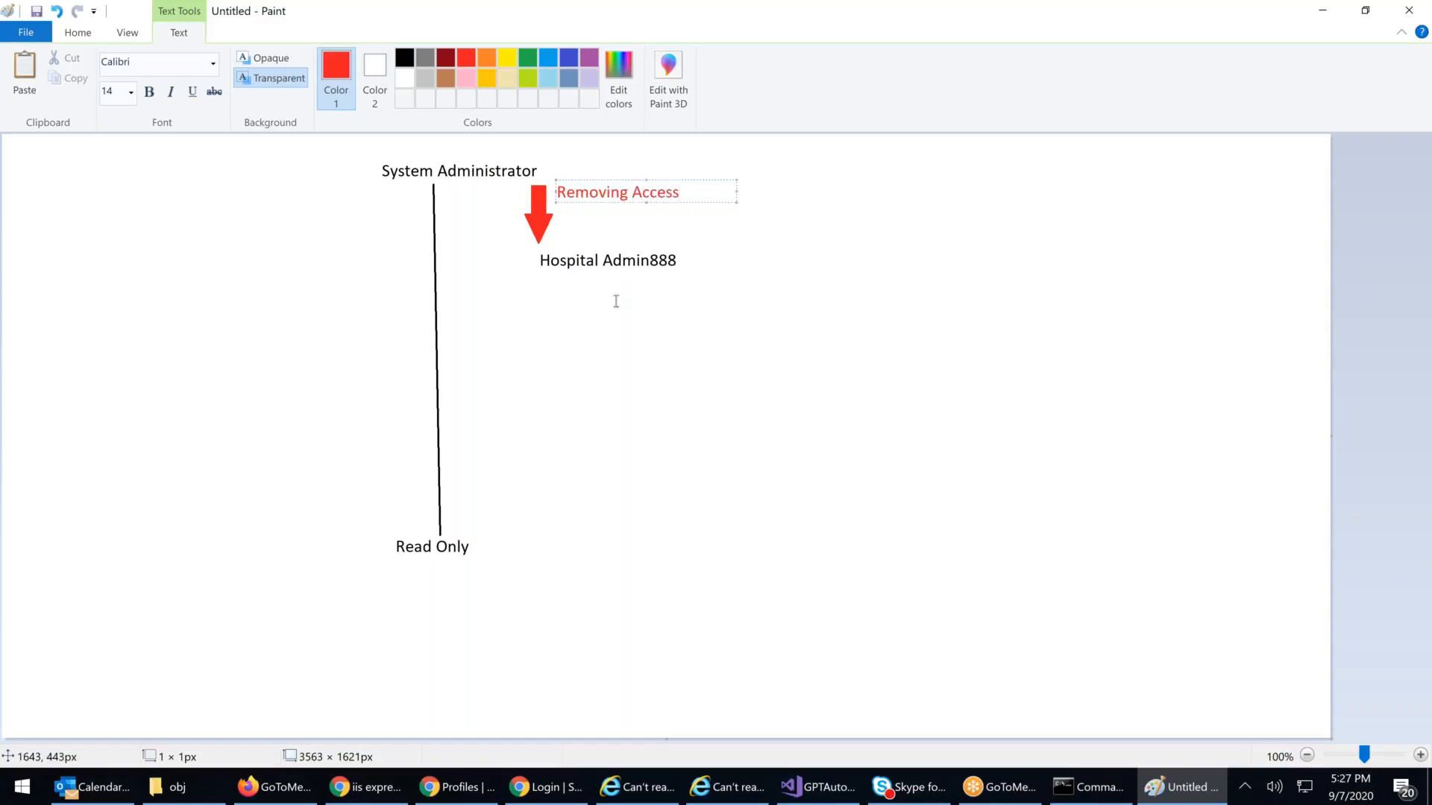
{"action": "left_click", "coordinate": [604, 308]}
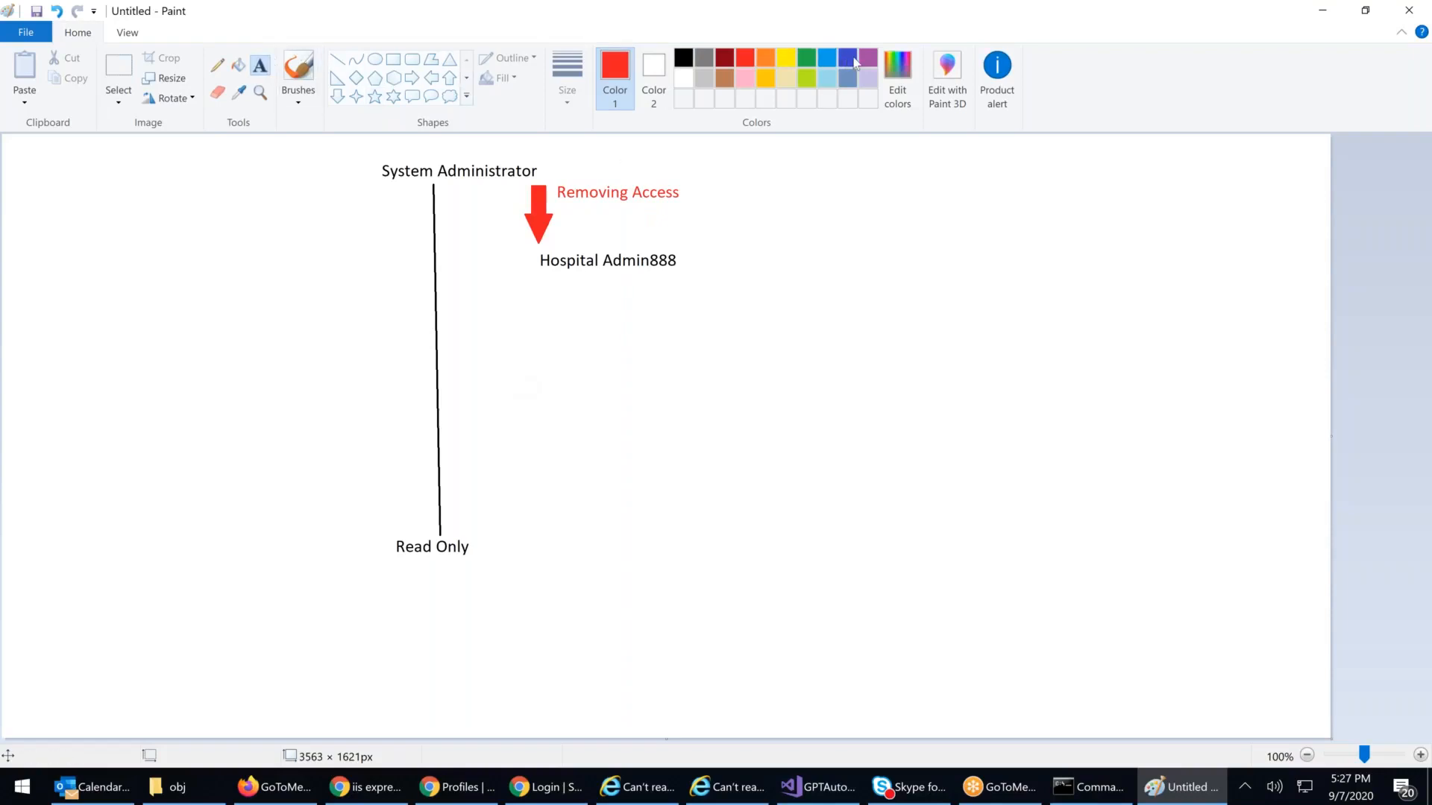
Step: Place a blue 'Hospital Trainer' label below Hospital Admin888, right of the line
{"action": "left_click", "coordinate": [538, 446]}
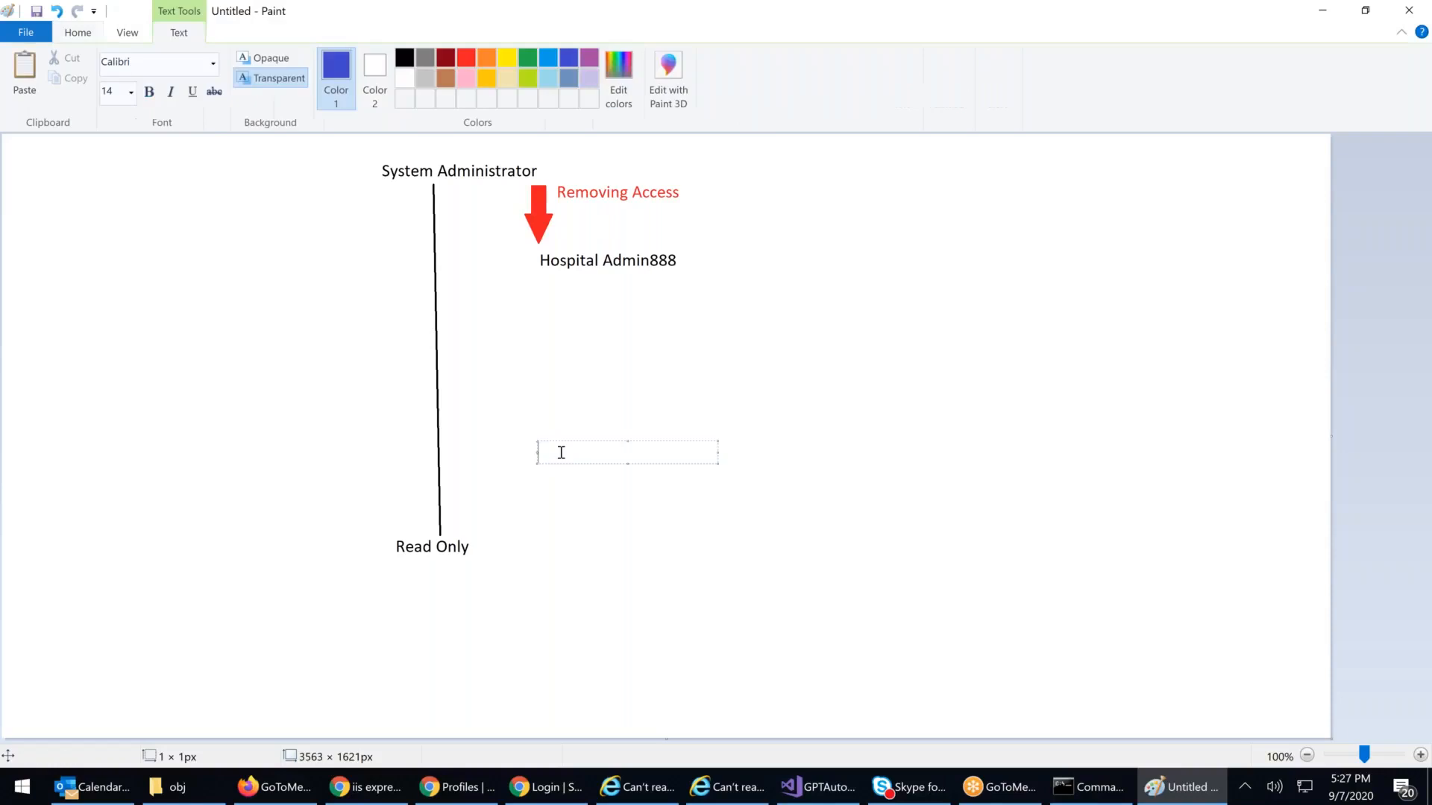
{"action": "type", "text": "Hospital Trainer"}
{"action": "left_click", "coordinate": [685, 513]}
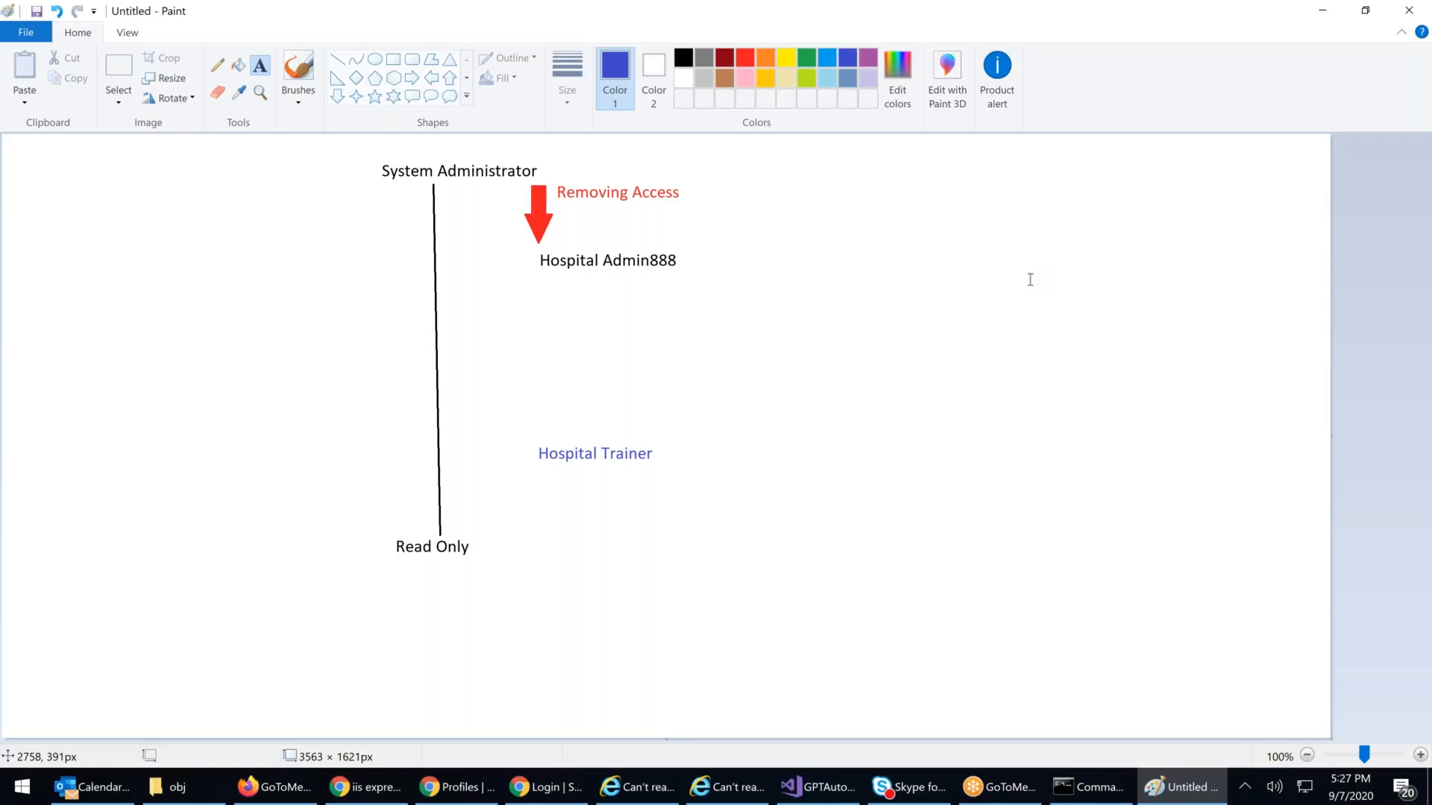
Step: Draw a solid green up arrow beside Read Only
{"action": "left_click", "coordinate": [338, 97]}
{"action": "left_click_drag", "start_coordinate": [472, 181], "coordinate": [517, 455]}
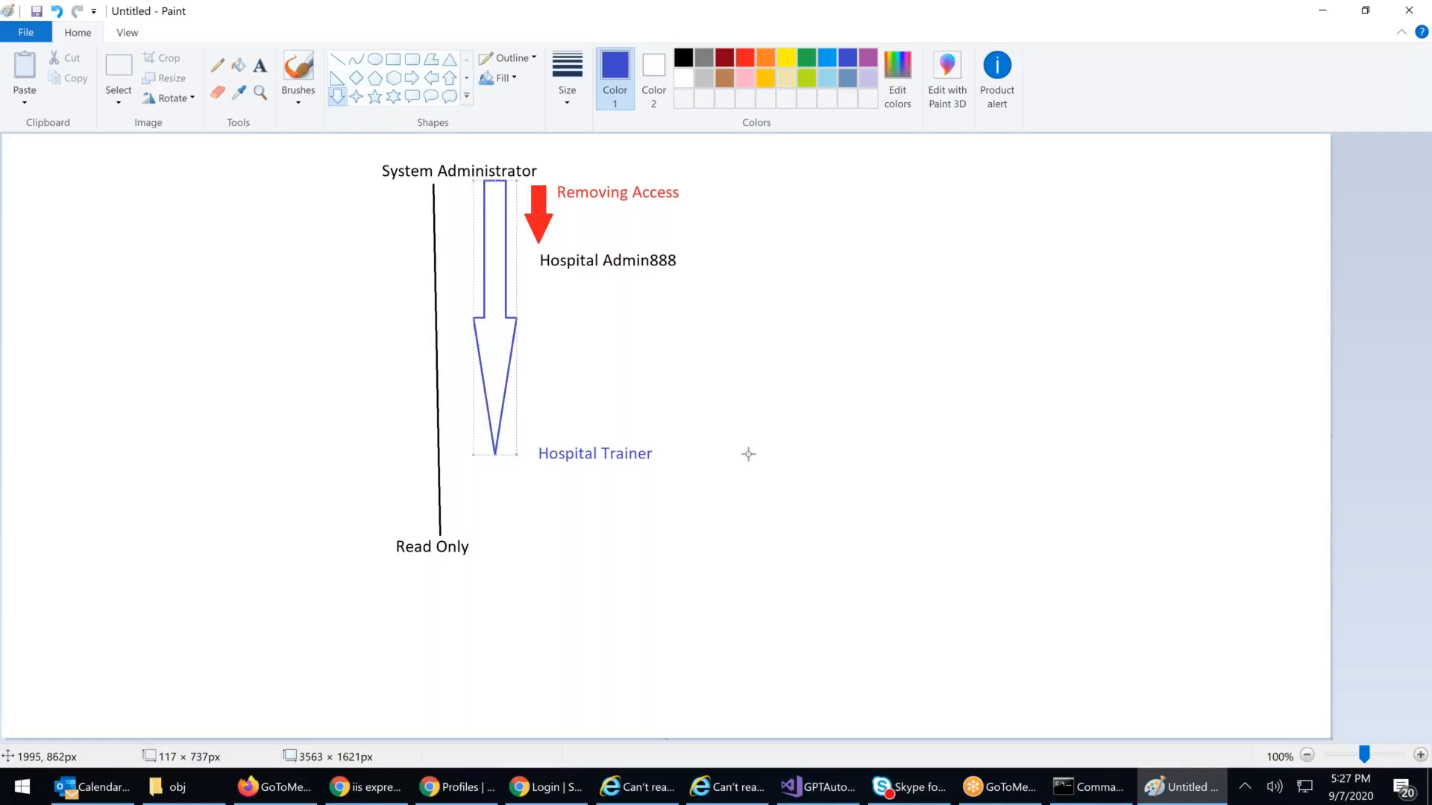
{"action": "key", "text": "ctrl+z"}
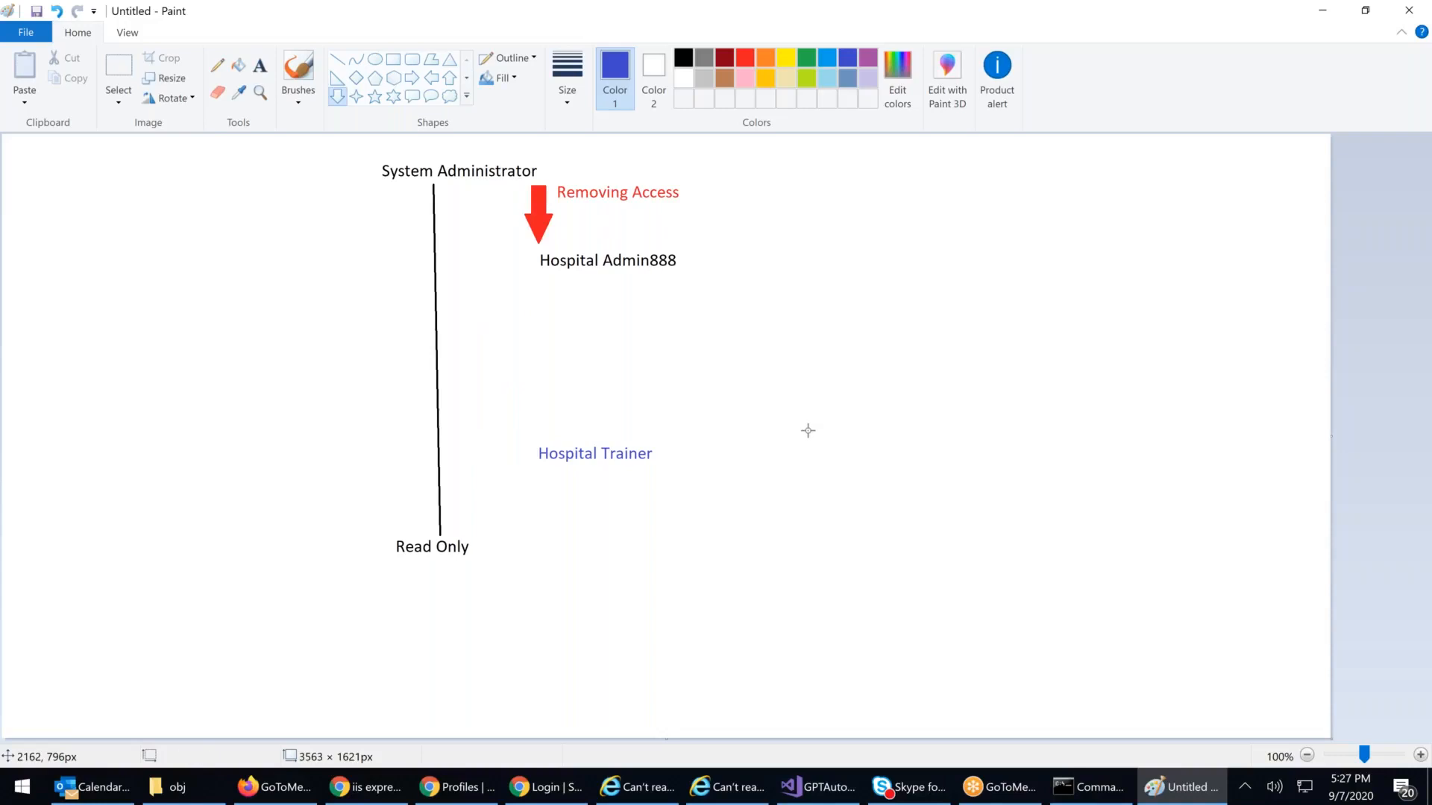
{"action": "left_click", "coordinate": [449, 77]}
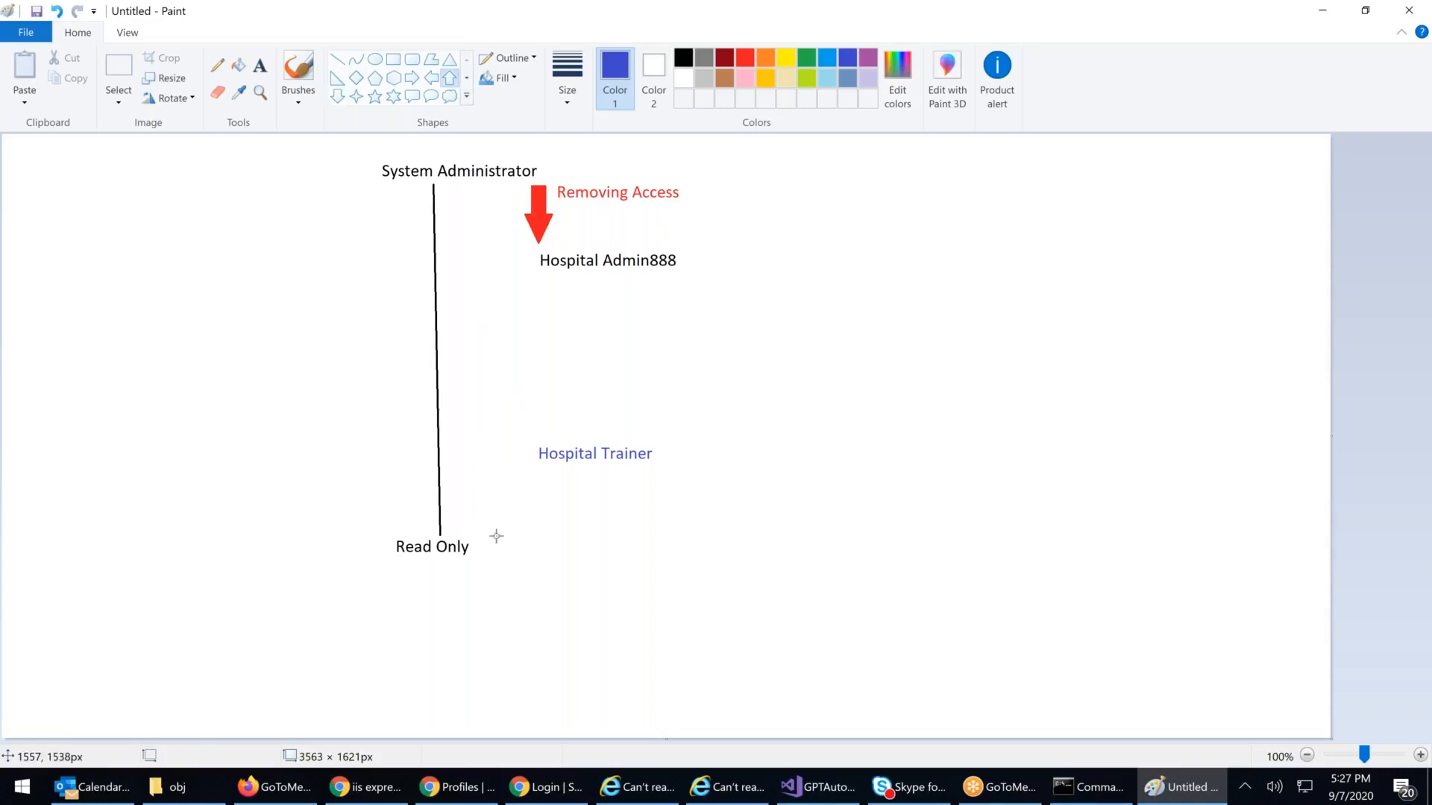
{"action": "left_click_drag", "start_coordinate": [473, 471], "coordinate": [507, 536]}
{"action": "left_click", "coordinate": [807, 58]}
{"action": "left_click", "coordinate": [239, 65]}
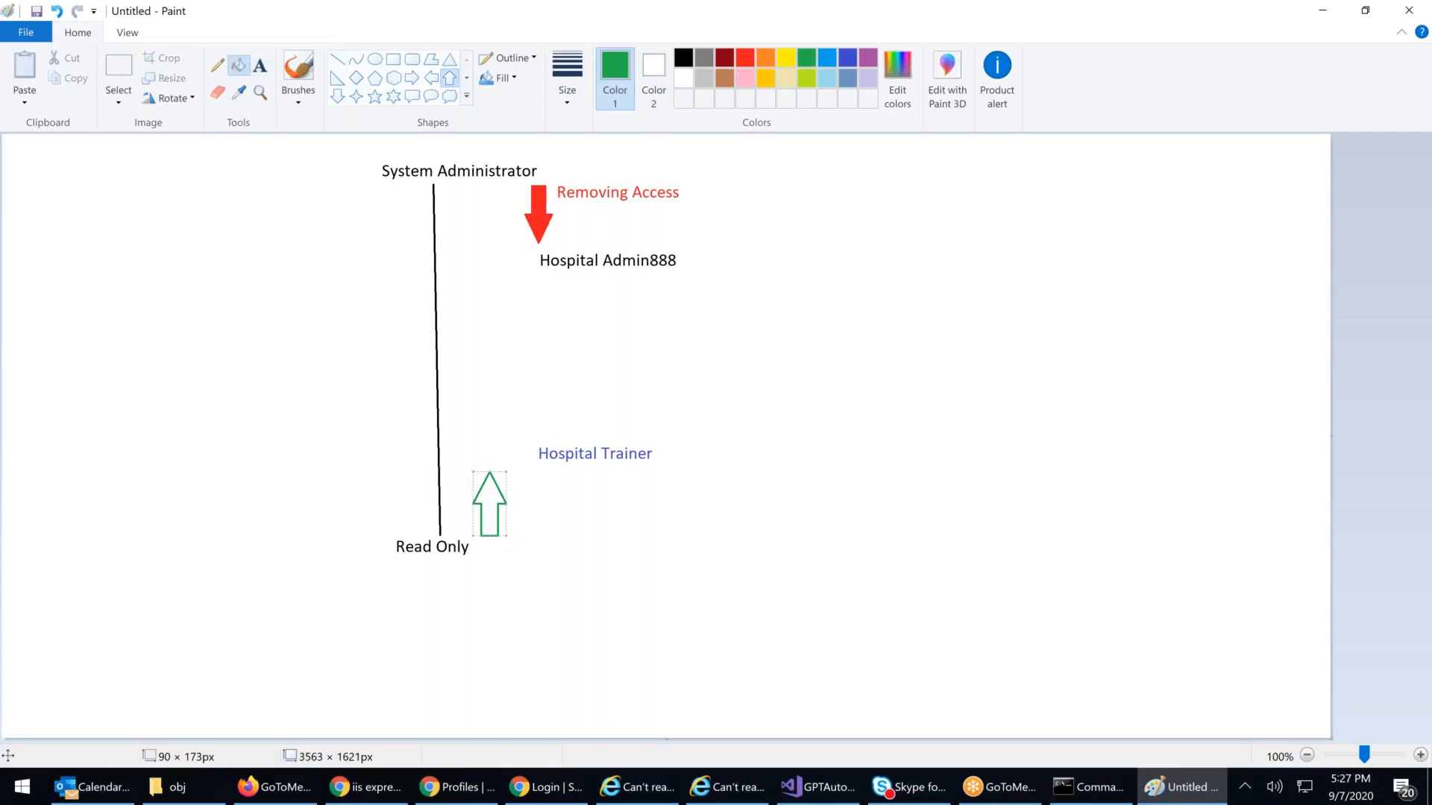
{"action": "left_click", "coordinate": [488, 493]}
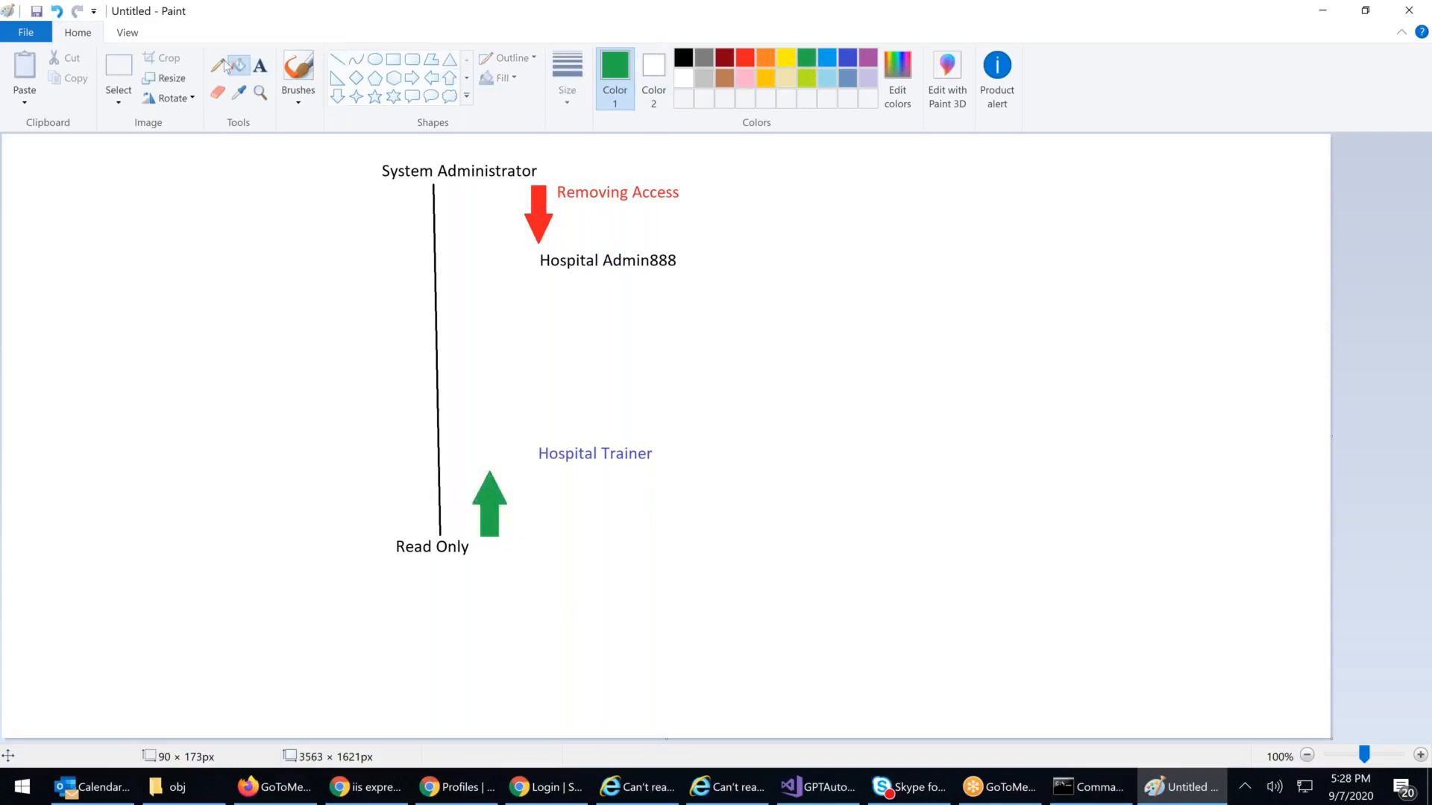
Step: Label the green arrow 'Adding Access' in green text
{"action": "left_click", "coordinate": [259, 65]}
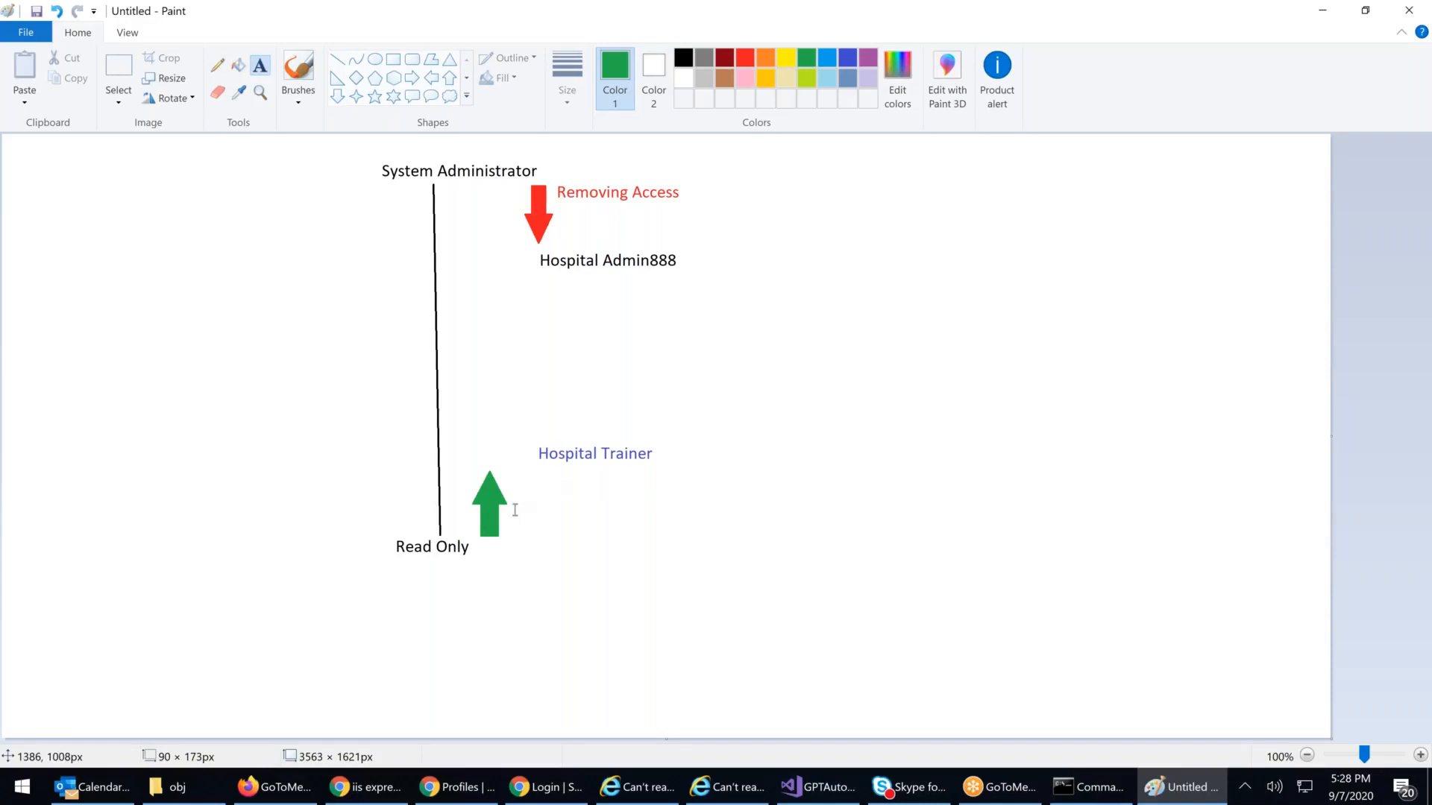
{"action": "left_click", "coordinate": [514, 501]}
{"action": "type", "text": "Addi"}
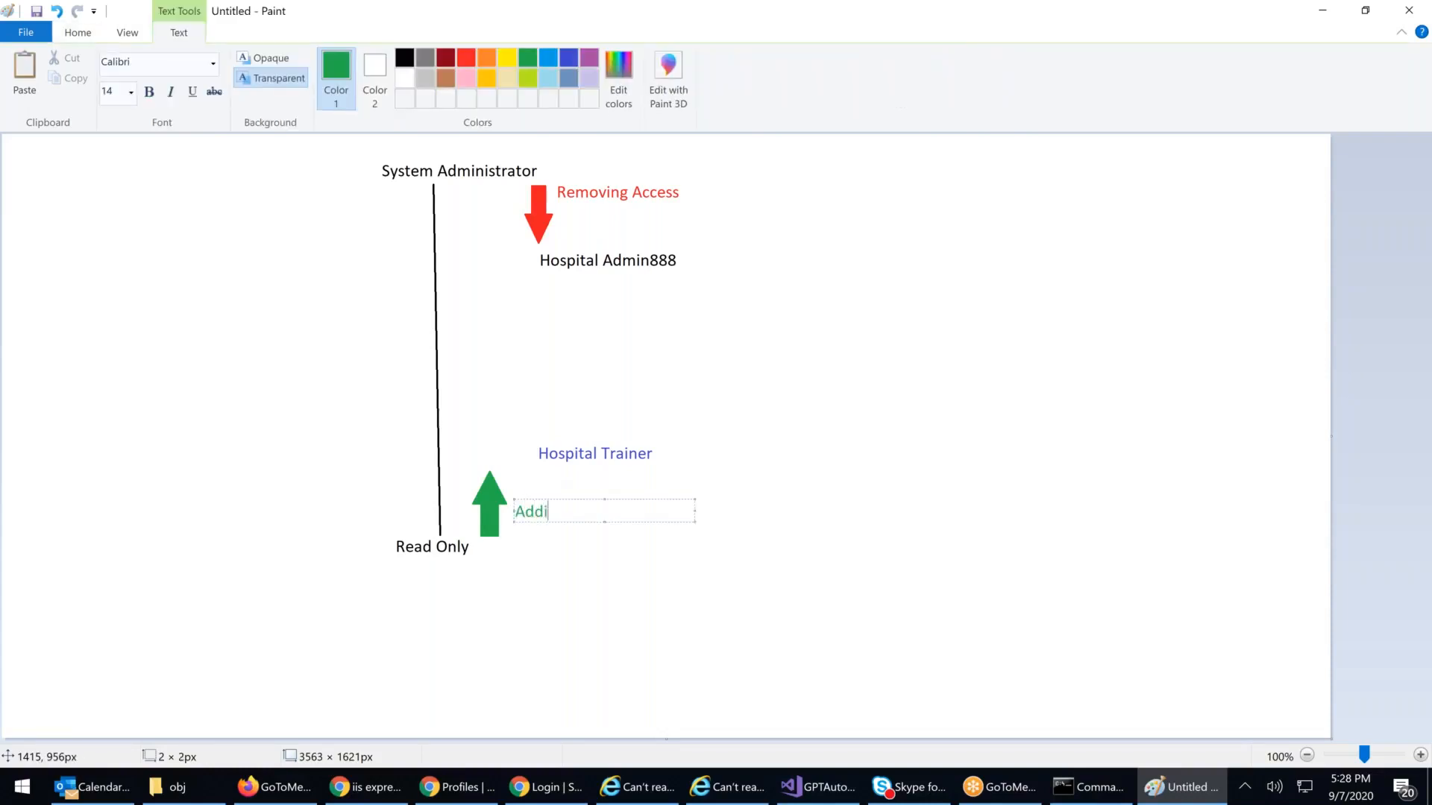
{"action": "type", "text": "ng Access"}
{"action": "left_click", "coordinate": [223, 544]}
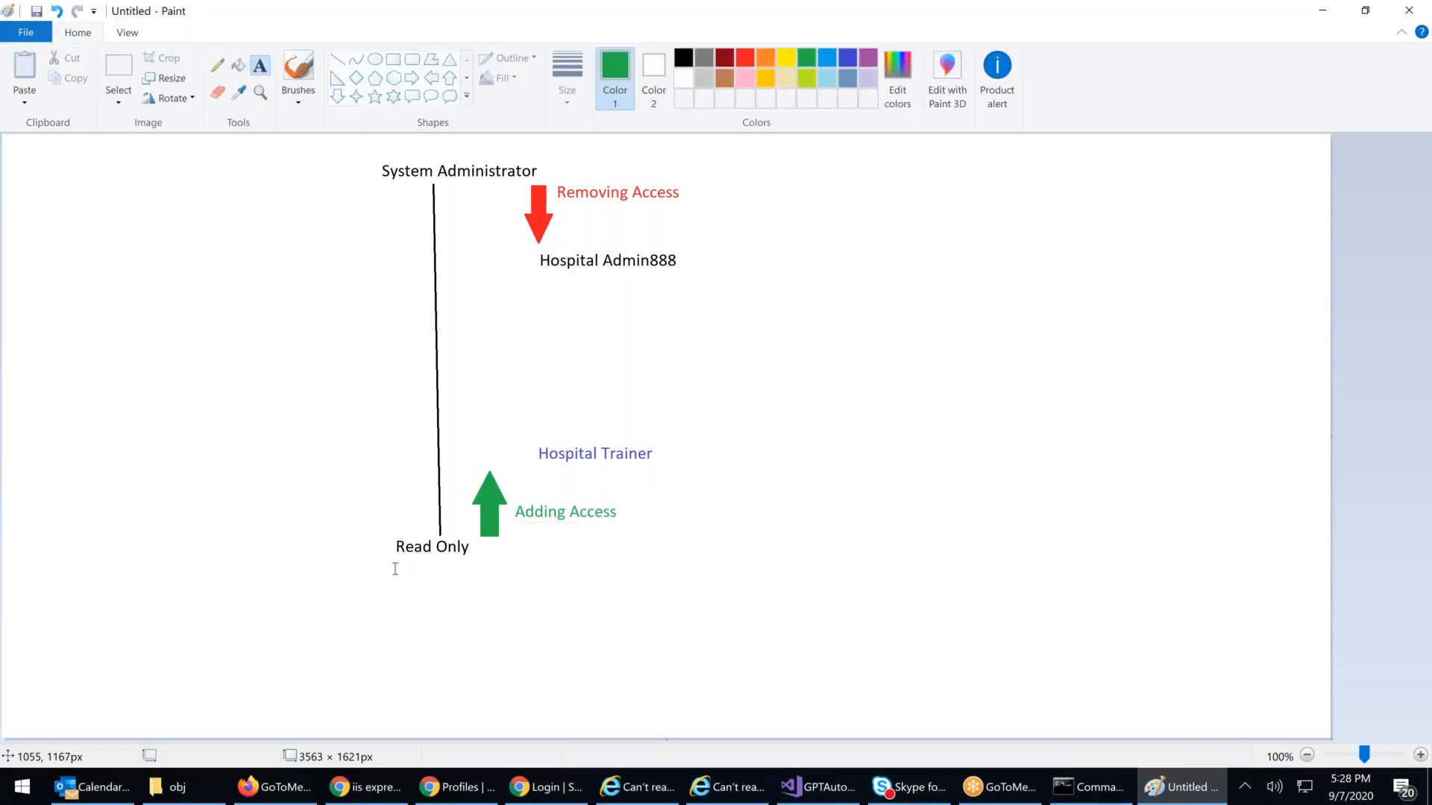
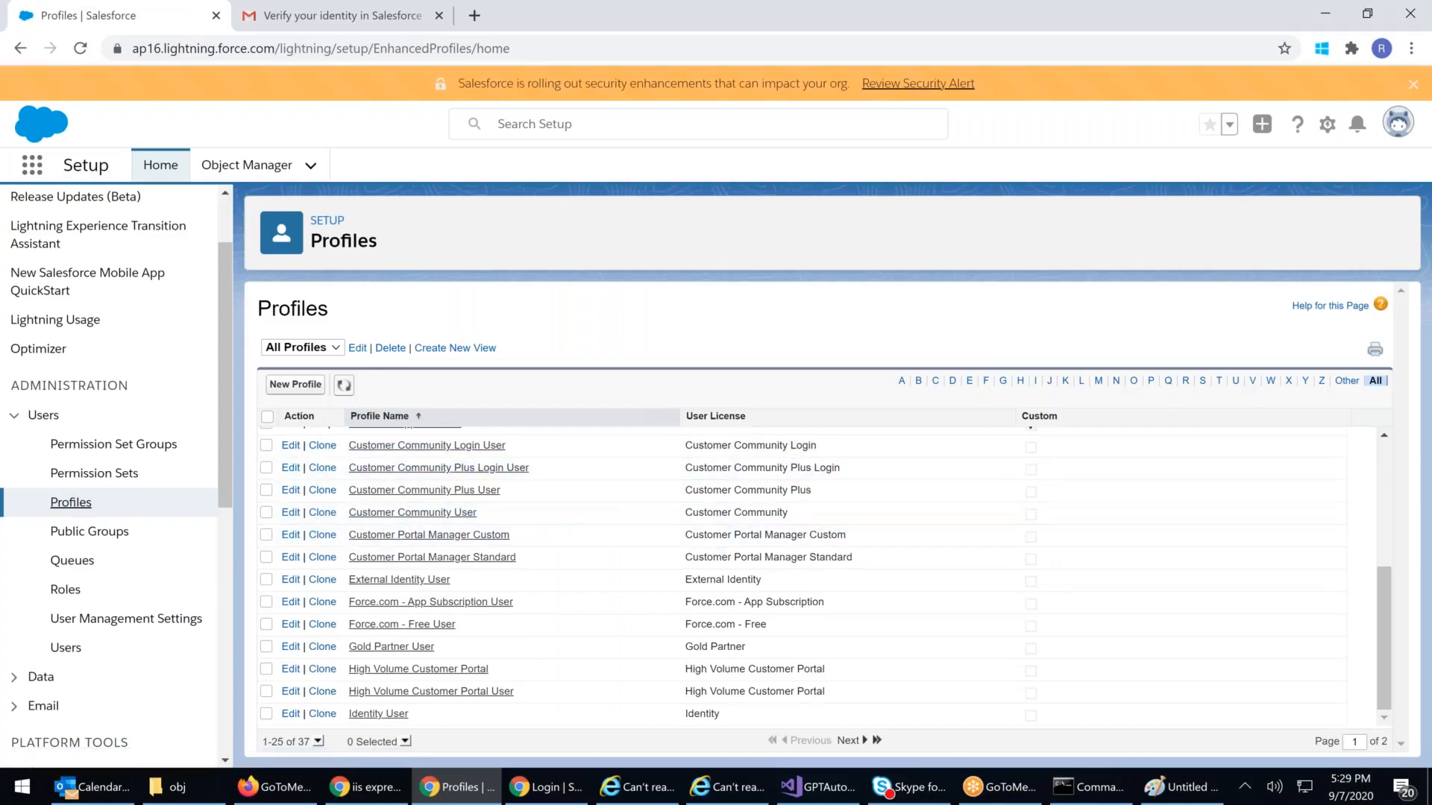
Step: Start a new profile based on the System Administrator profile
{"action": "left_click", "coordinate": [308, 385]}
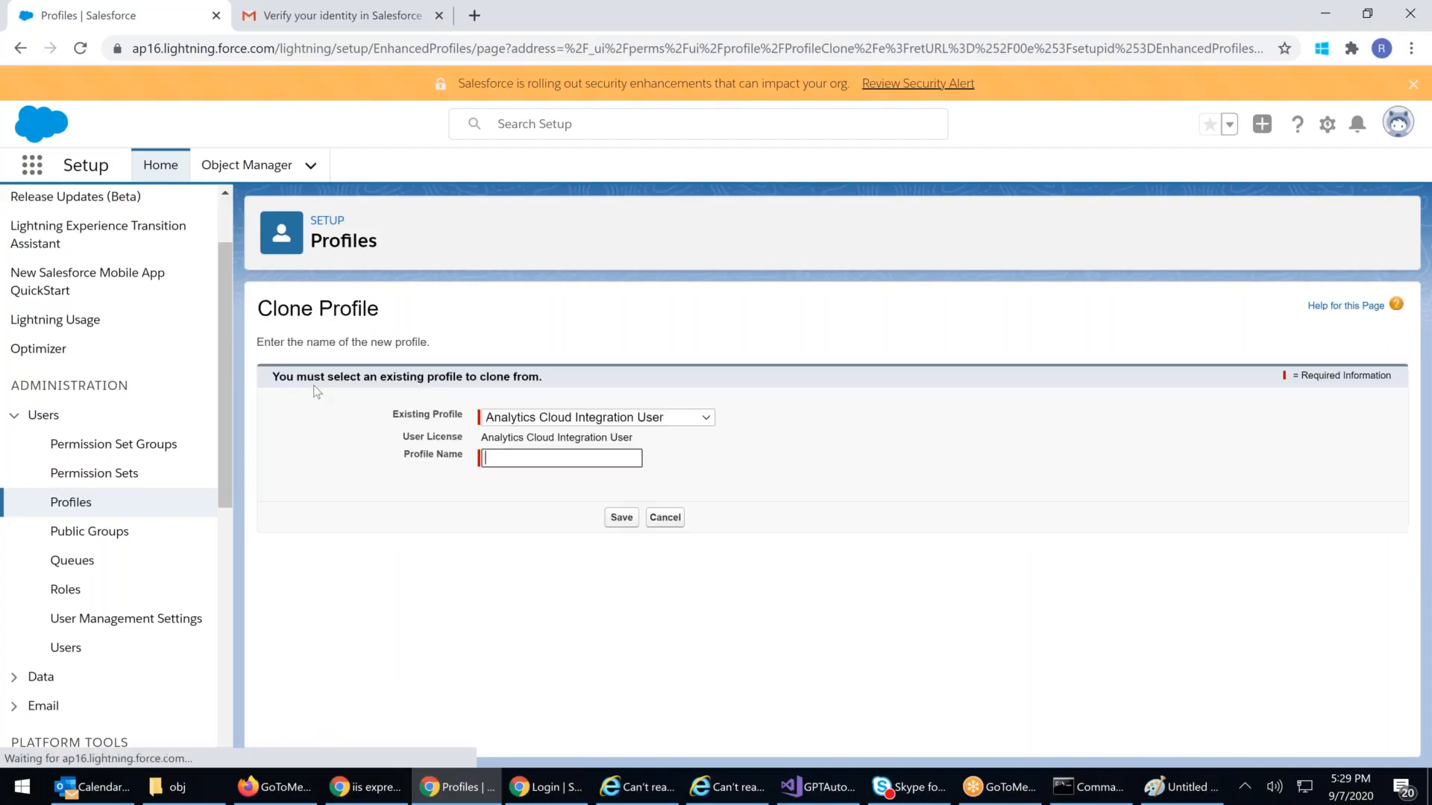
{"action": "left_click", "coordinate": [524, 417]}
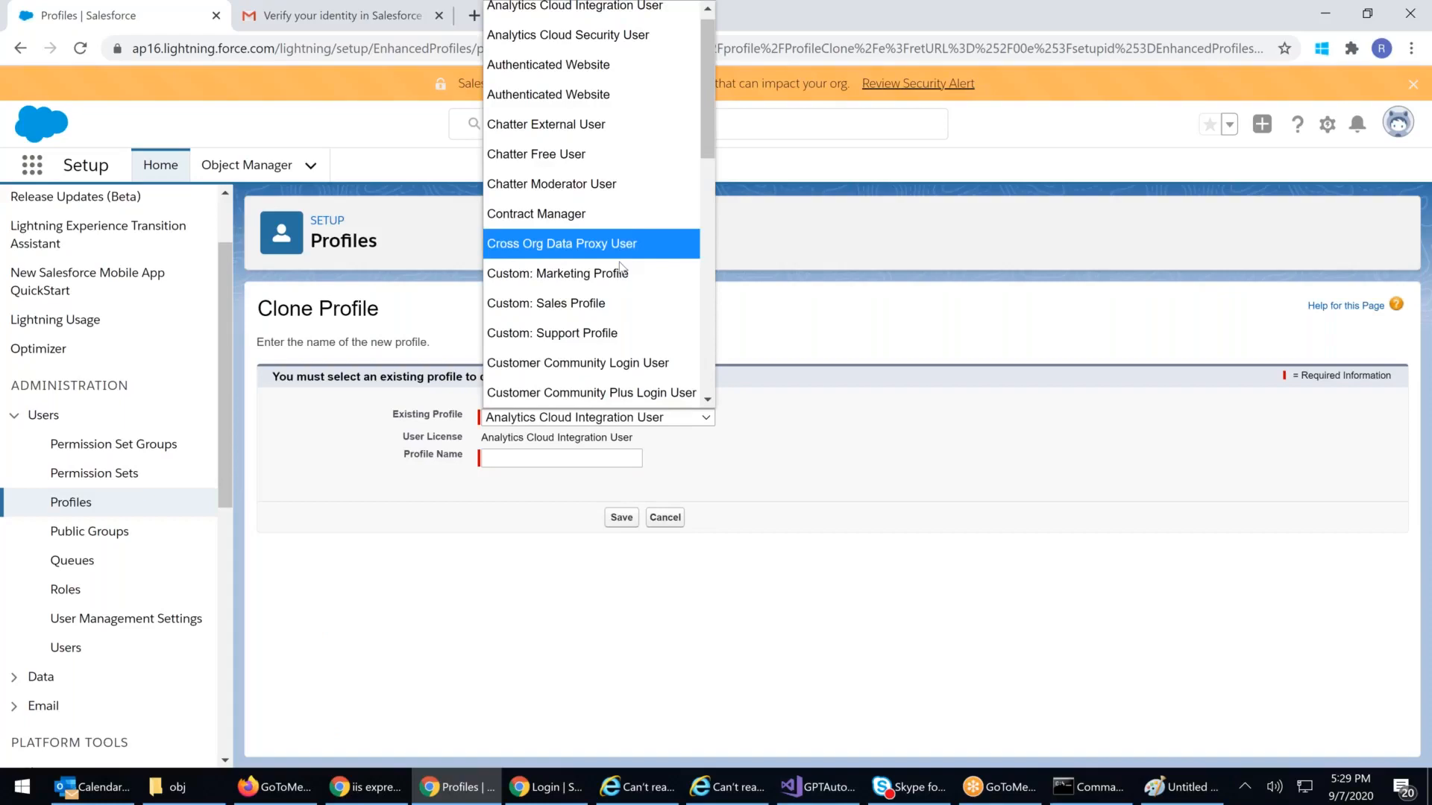
{"action": "scroll", "coordinate": [618, 265], "scroll_direction": "down", "scroll_amount": 8}
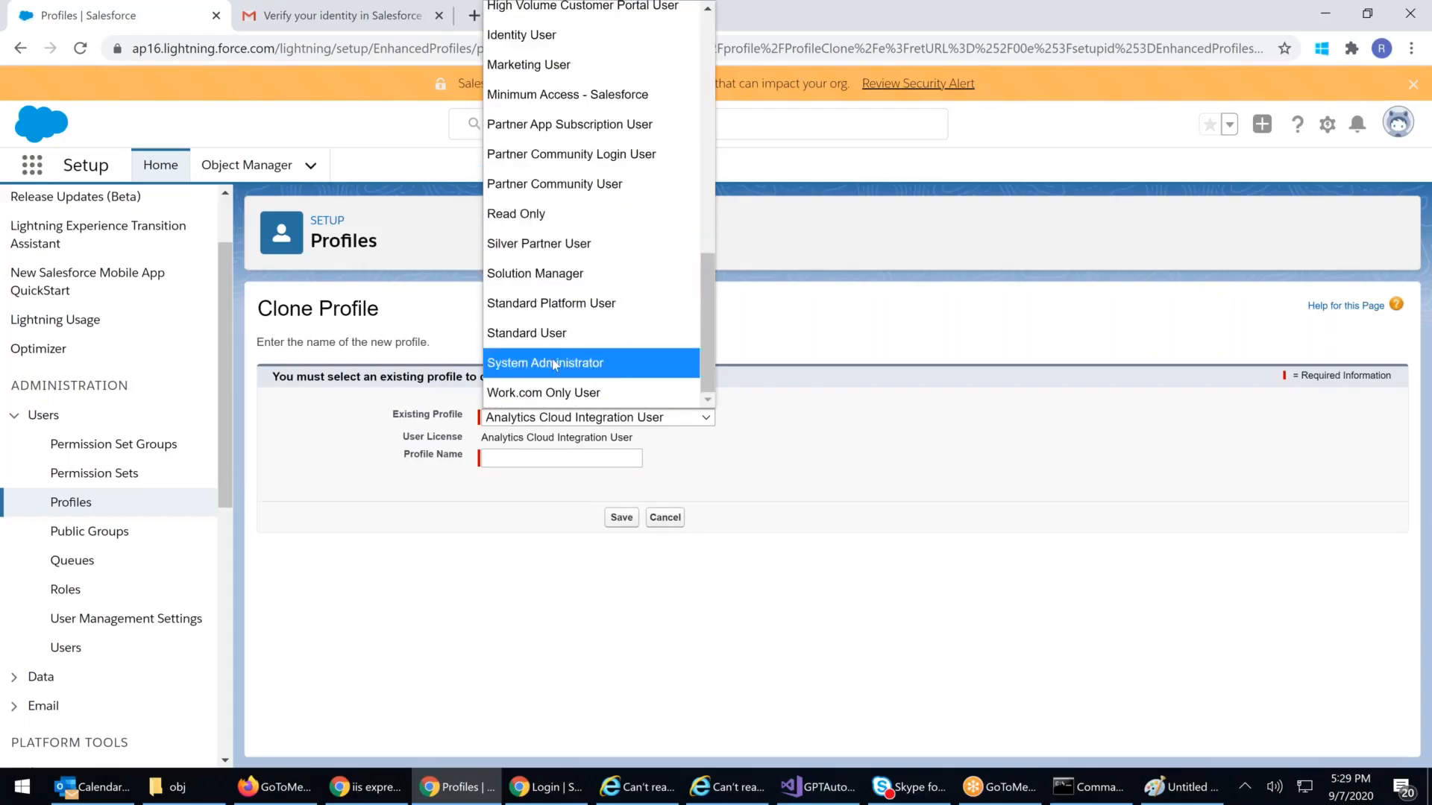
{"action": "left_click", "coordinate": [563, 363]}
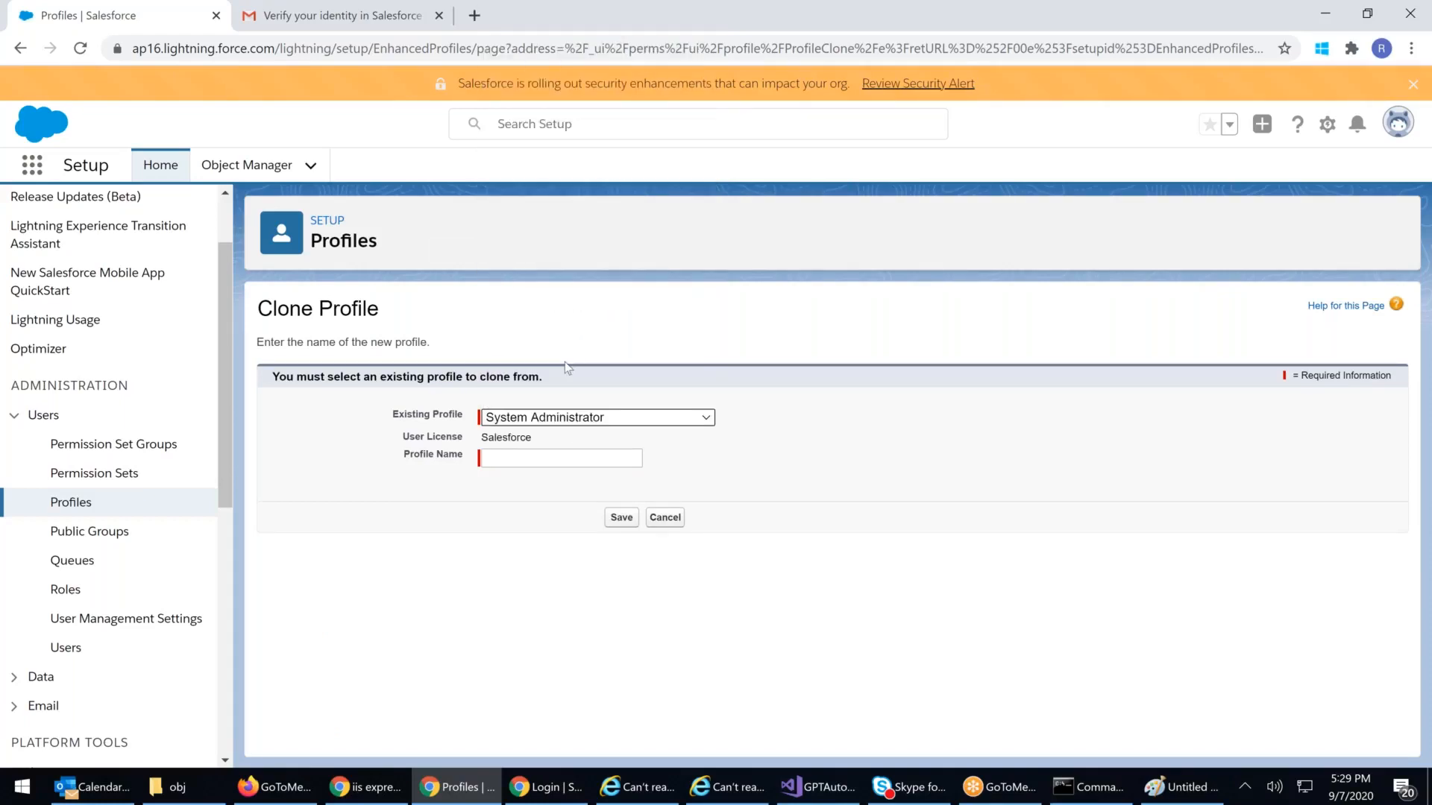
Step: Name the profile 'Hospital Supervisor 88', save it, and return to the profiles list
{"action": "left_click", "coordinate": [496, 458]}
{"action": "type", "text": "Hospi"}
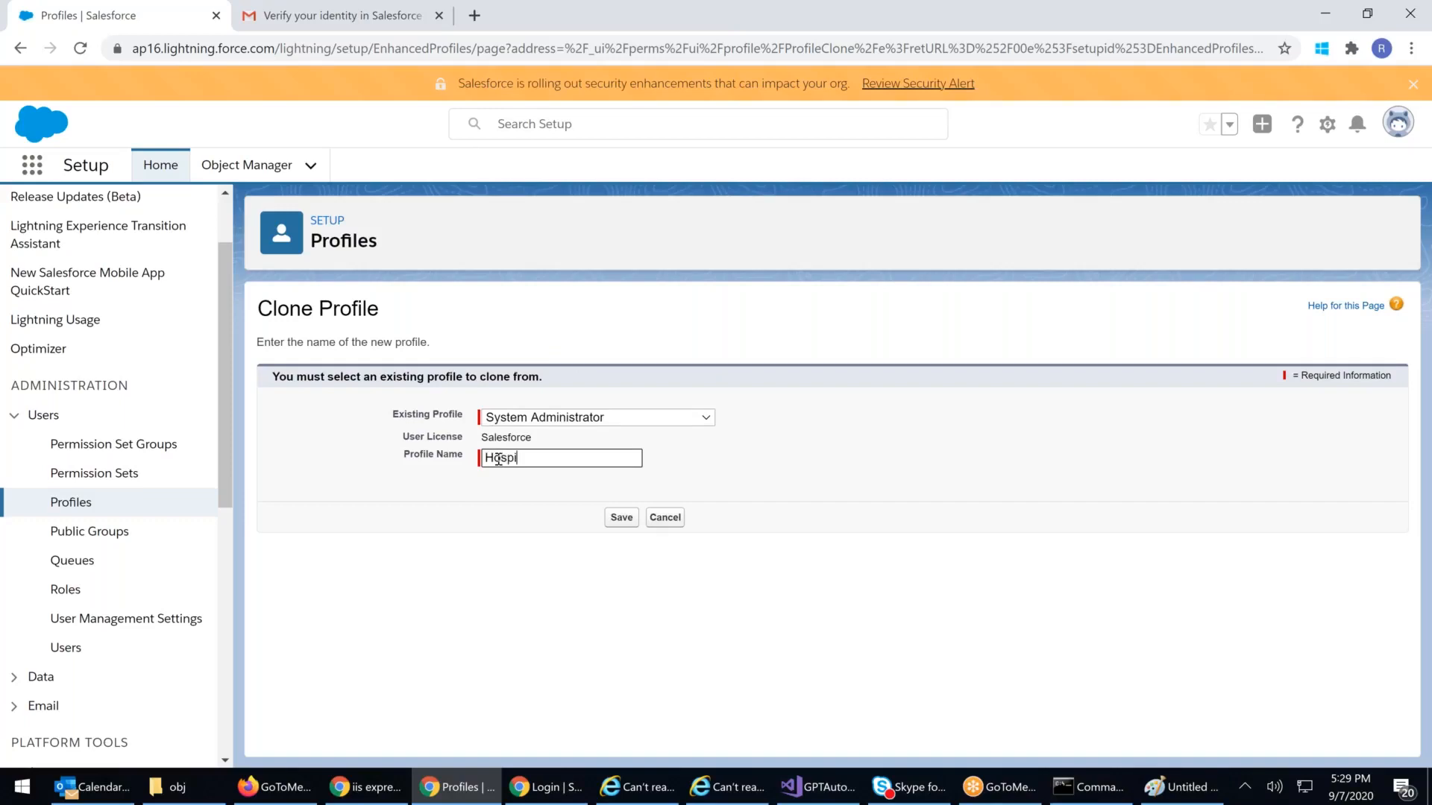
{"action": "type", "text": "tal Ad"}
{"action": "key", "text": "BackSpace"}
{"action": "key", "text": "BackSpace"}
{"action": "type", "text": "Supervisor"}
{"action": "type", "text": "88"}
{"action": "left_click", "coordinate": [615, 518]}
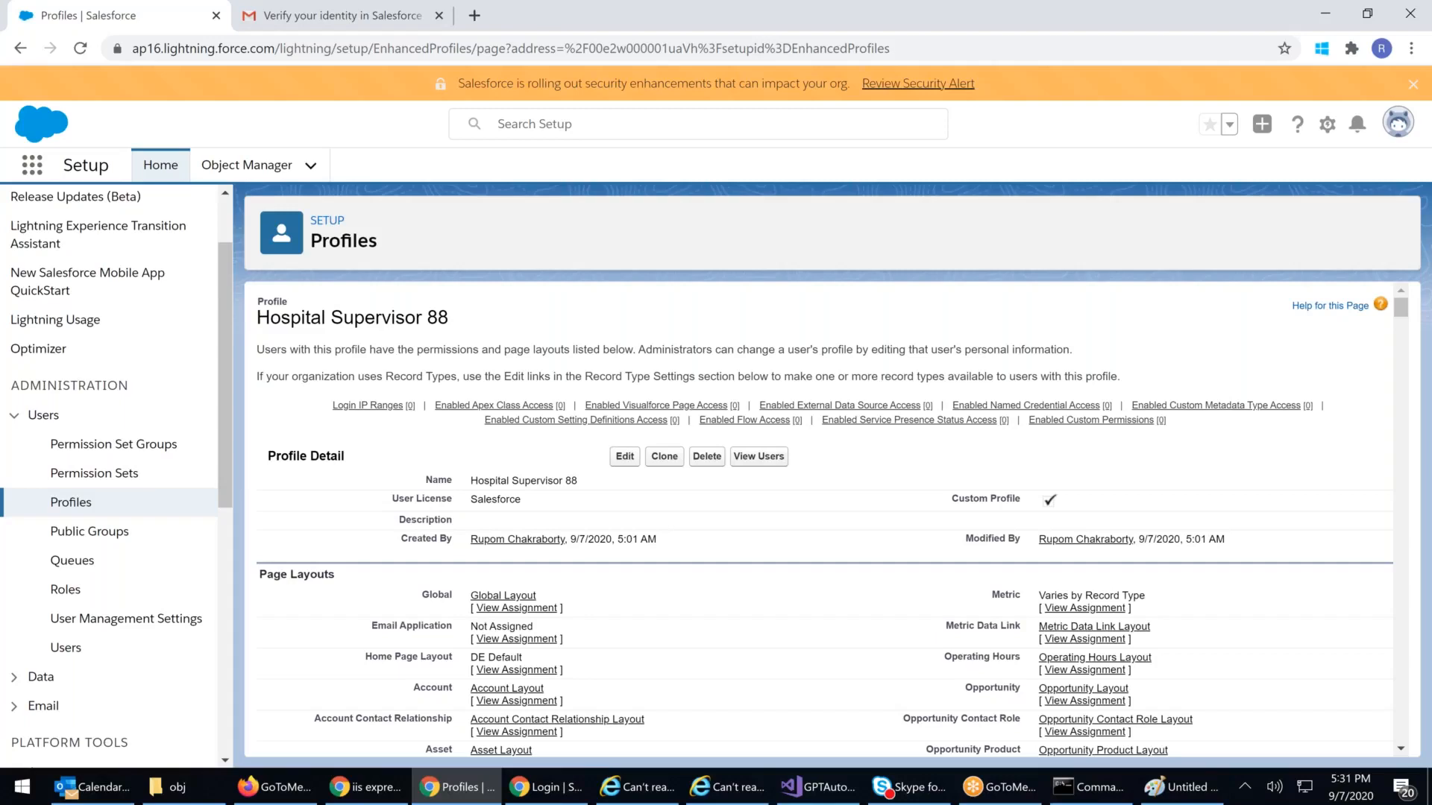
{"action": "left_click", "coordinate": [74, 505]}
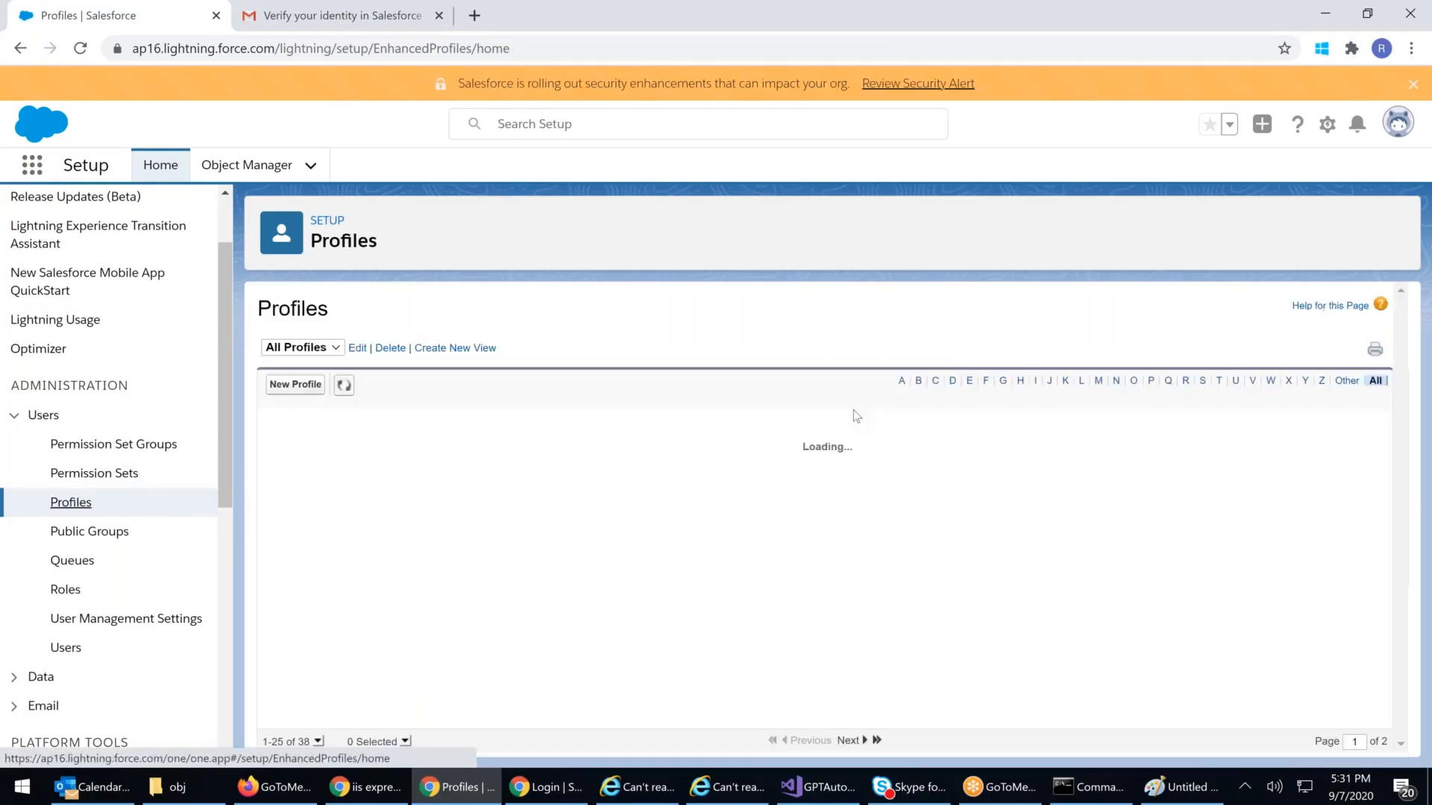
Step: Find the Hospital Supervisor 88 row in the profiles list, then go to All Users
{"action": "scroll", "coordinate": [856, 416], "scroll_direction": "down", "scroll_amount": 5}
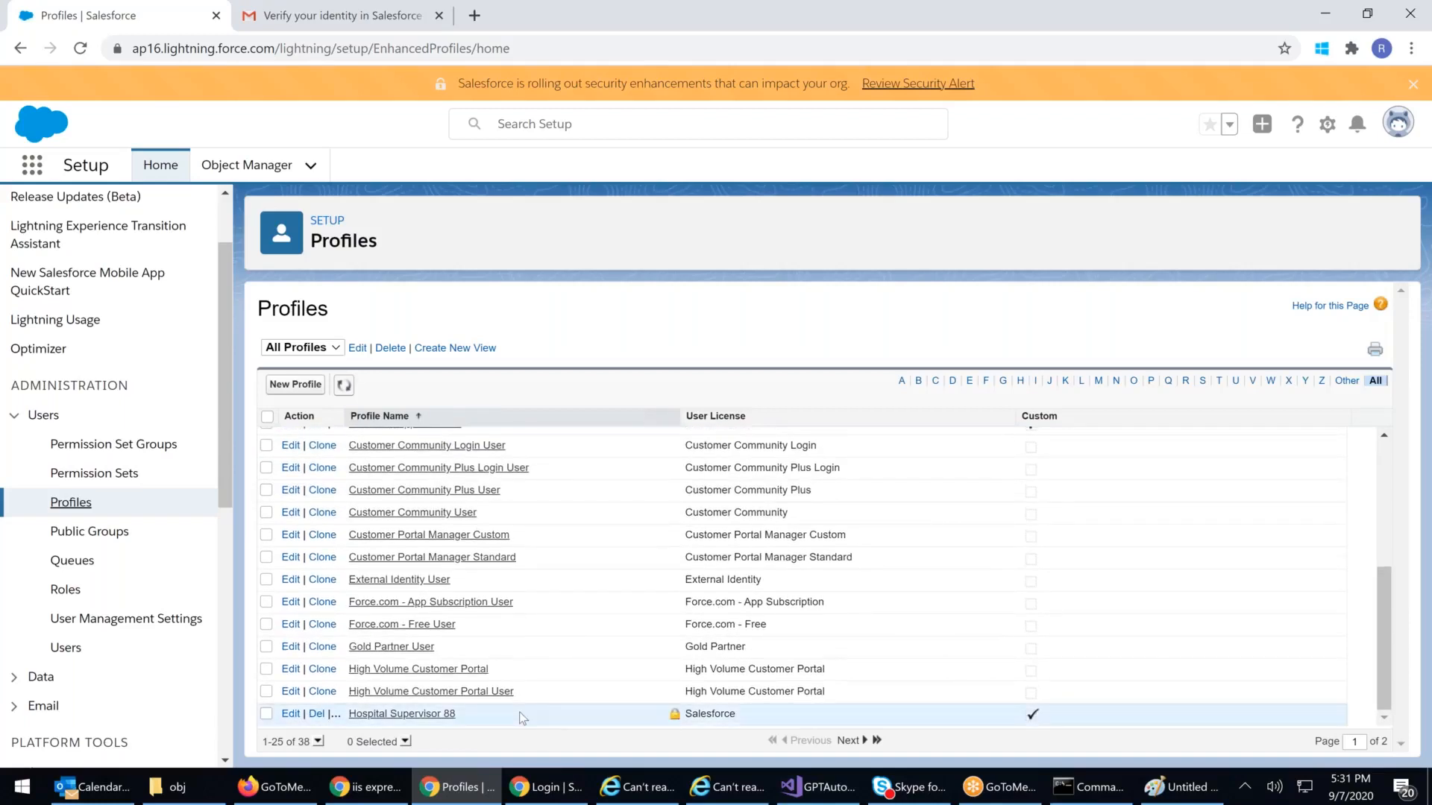
{"action": "left_click_drag", "start_coordinate": [478, 714], "coordinate": [276, 715]}
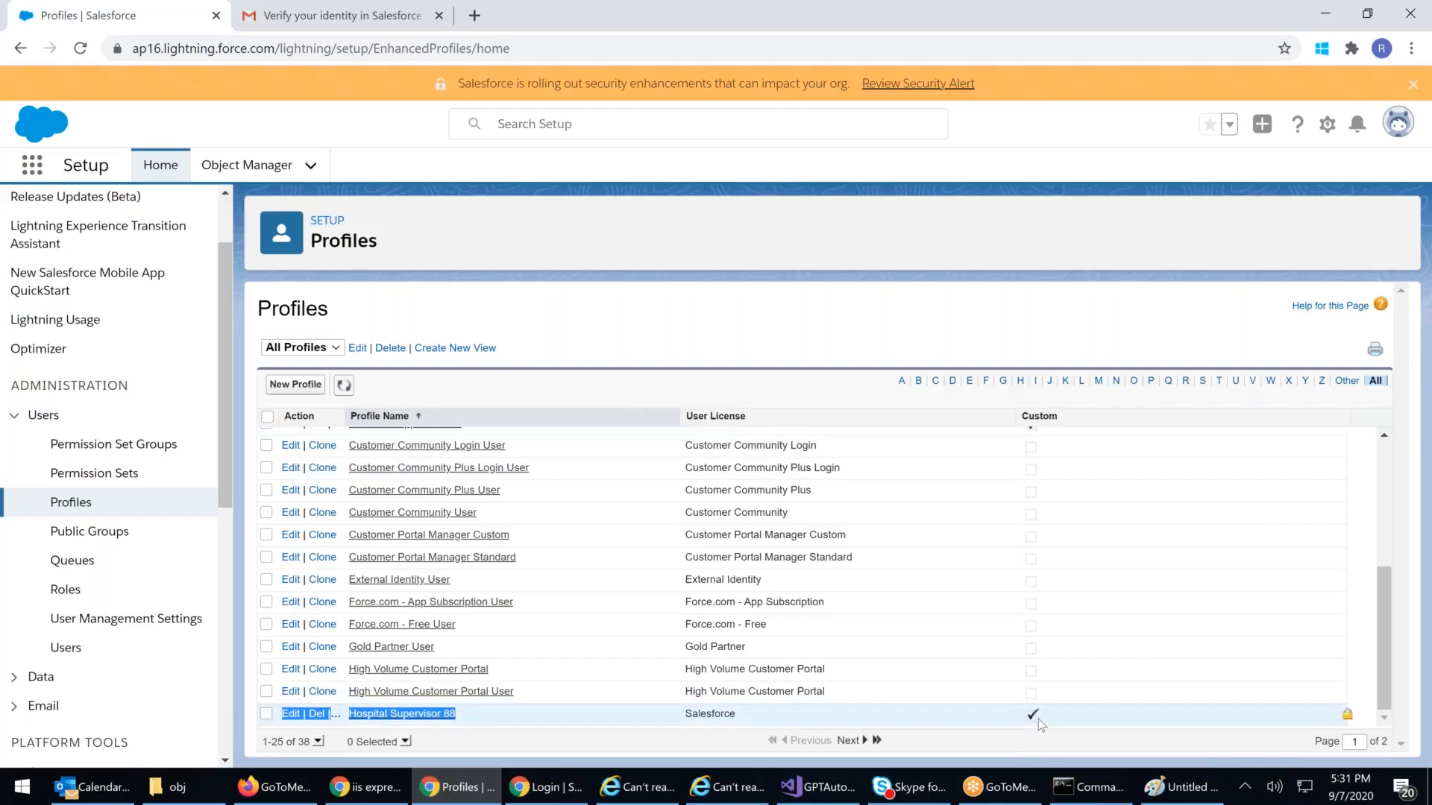
{"action": "scroll", "coordinate": [1071, 602], "scroll_direction": "up", "scroll_amount": 5}
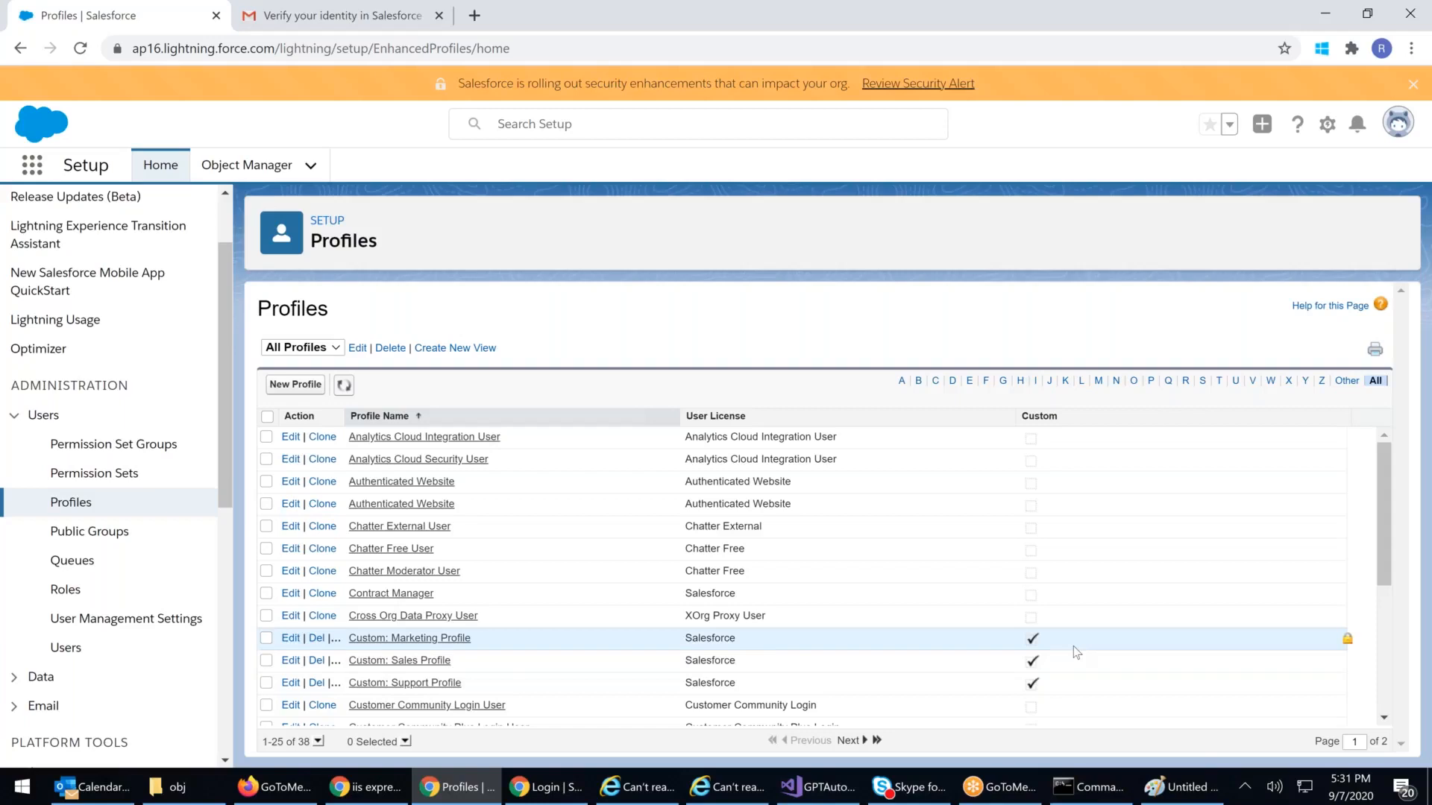
{"action": "scroll", "coordinate": [1072, 646], "scroll_direction": "down", "scroll_amount": 3}
{"action": "scroll", "coordinate": [1060, 535], "scroll_direction": "down", "scroll_amount": 1}
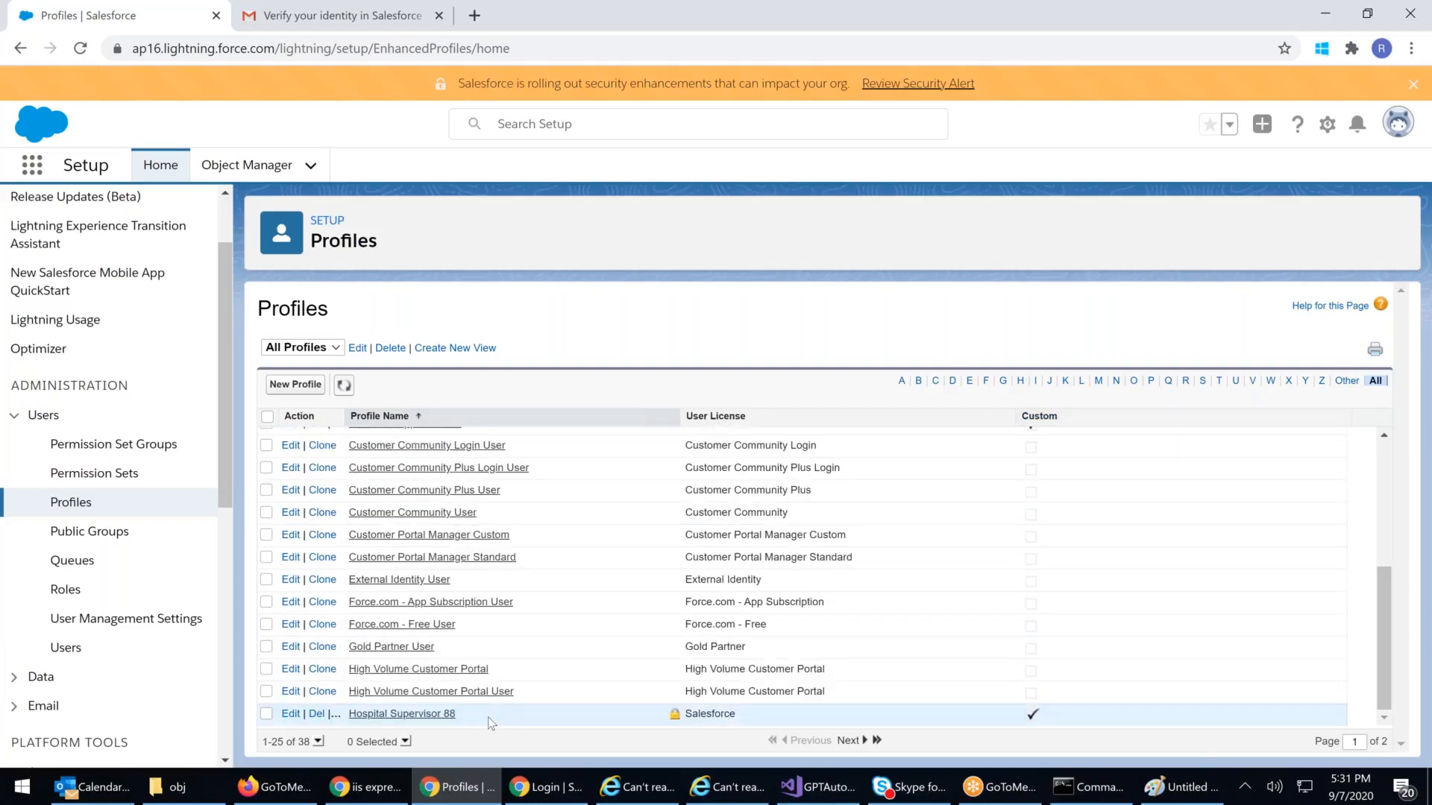
{"action": "left_click_drag", "start_coordinate": [456, 717], "coordinate": [439, 715]}
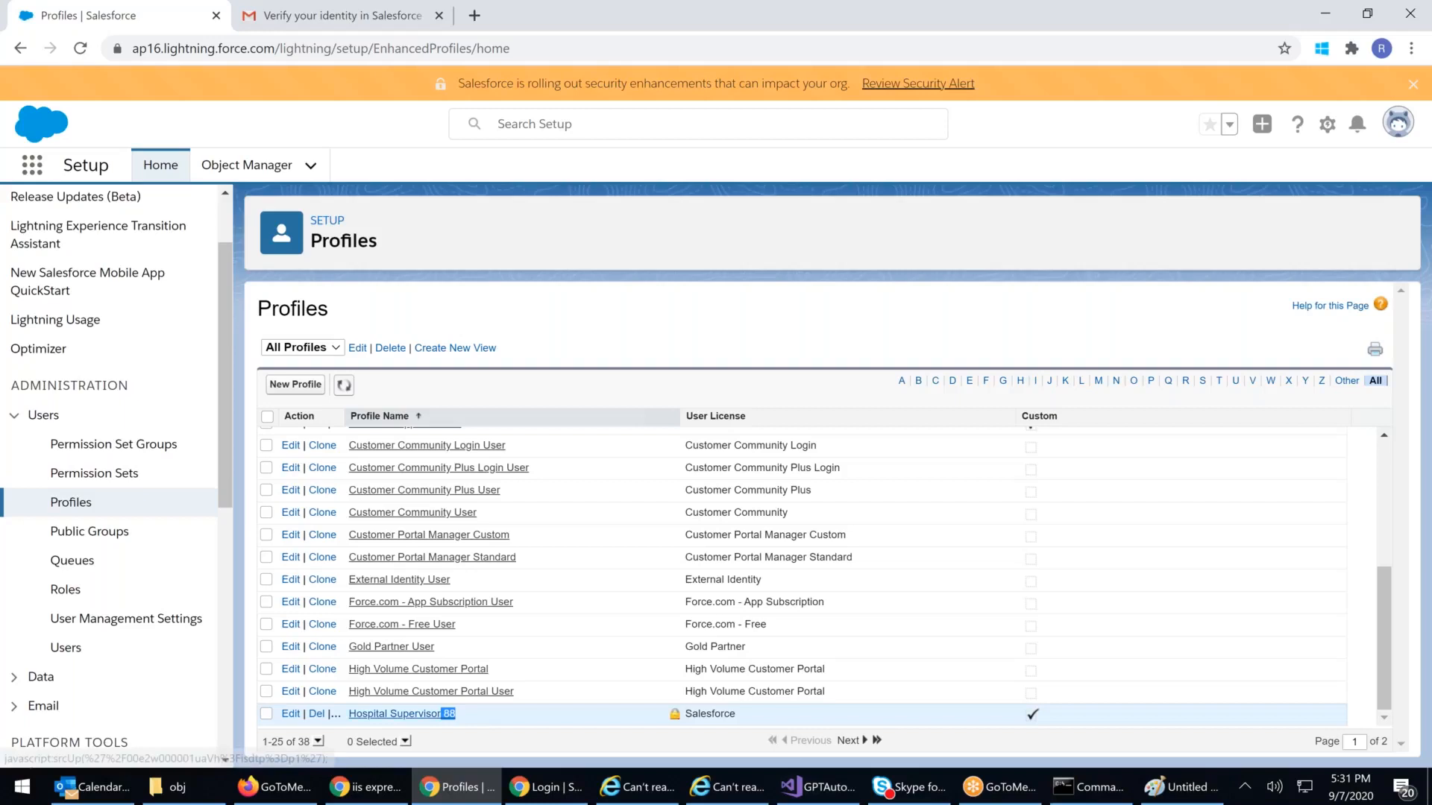
{"action": "left_click", "coordinate": [67, 648]}
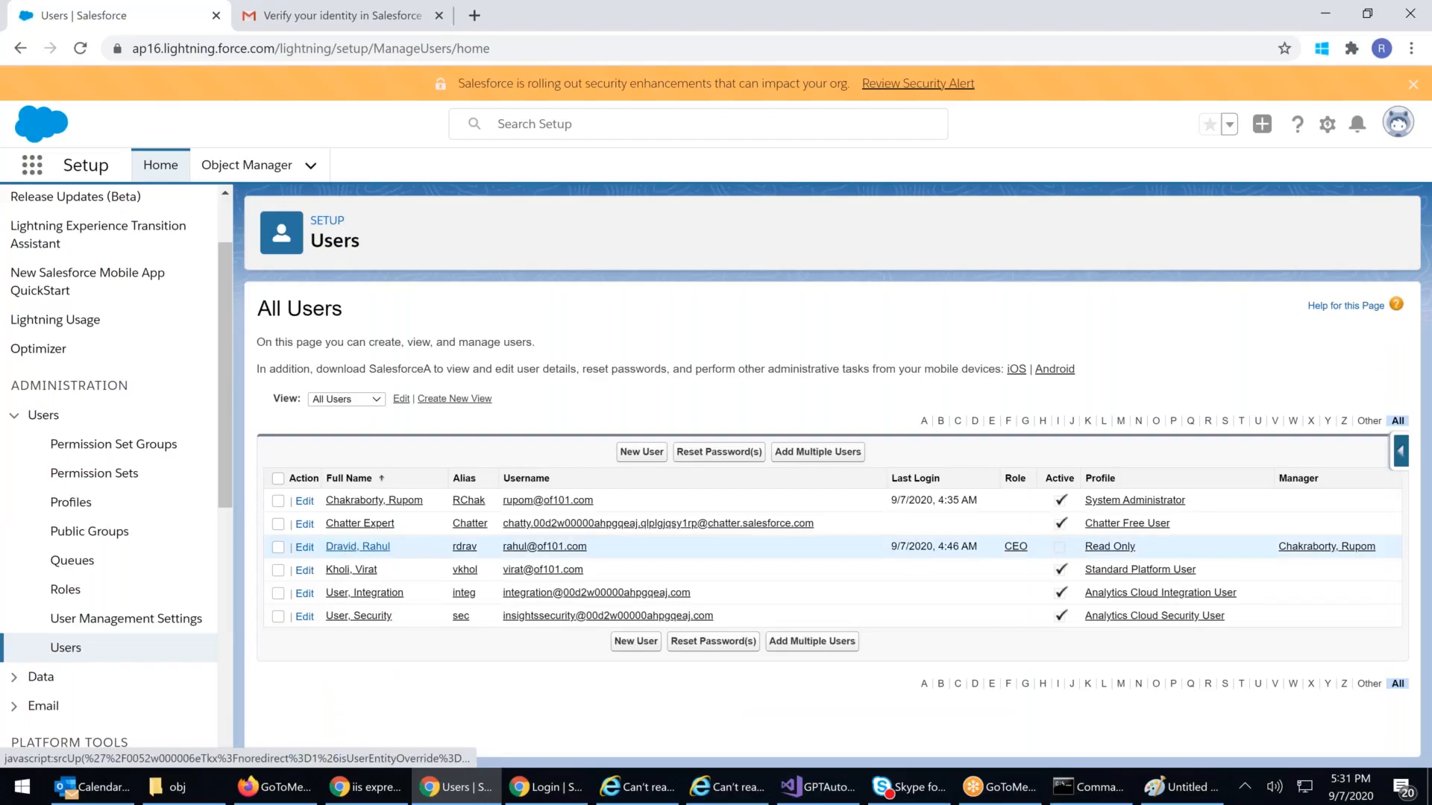
Step: Open the CEO user's record, currently on the Read Only profile
{"action": "left_click", "coordinate": [358, 547]}
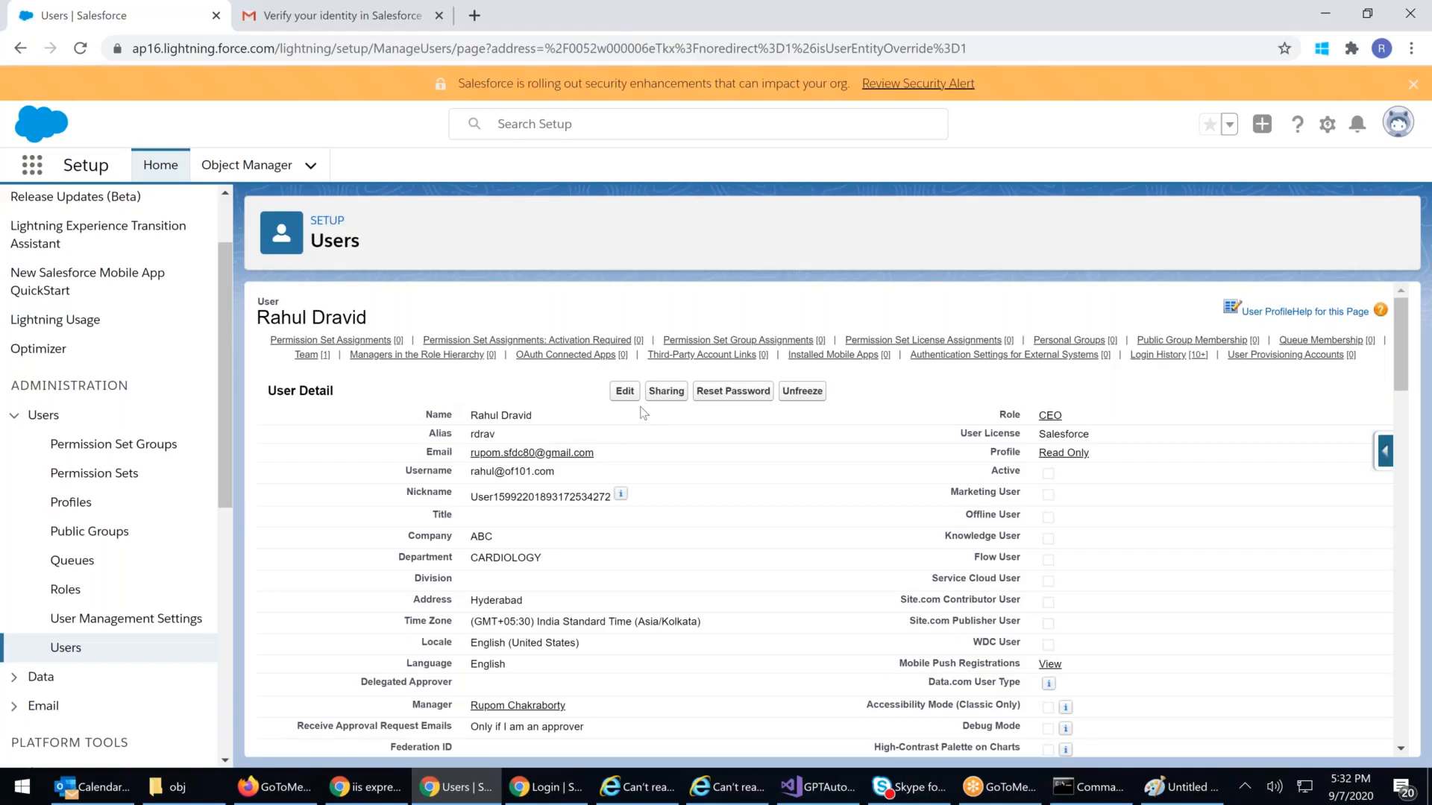
Step: Edit the CEO user, select Hospital Supervisor 88 in the Profile dropdown, and save
{"action": "left_click", "coordinate": [625, 390]}
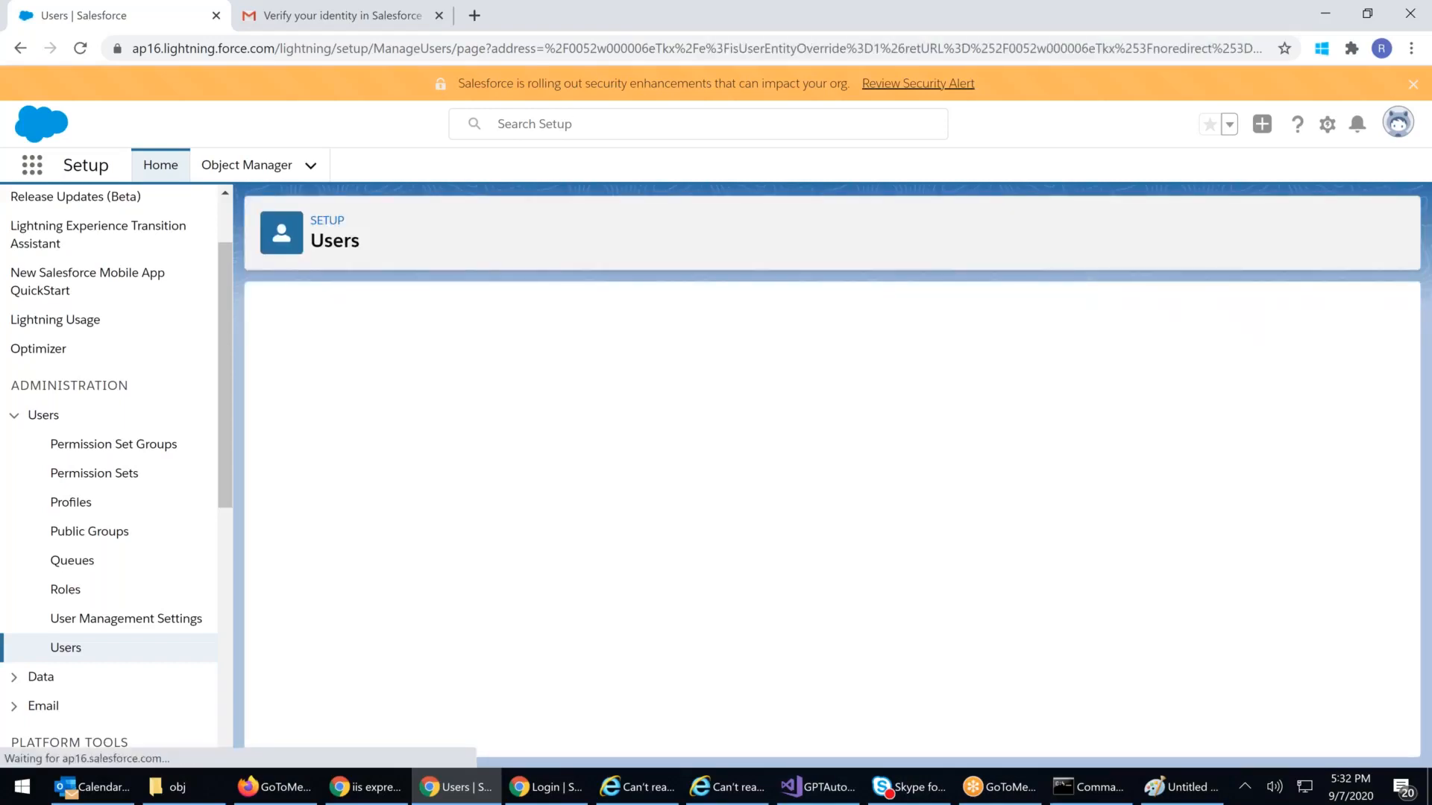
{"action": "left_click", "coordinate": [1148, 464]}
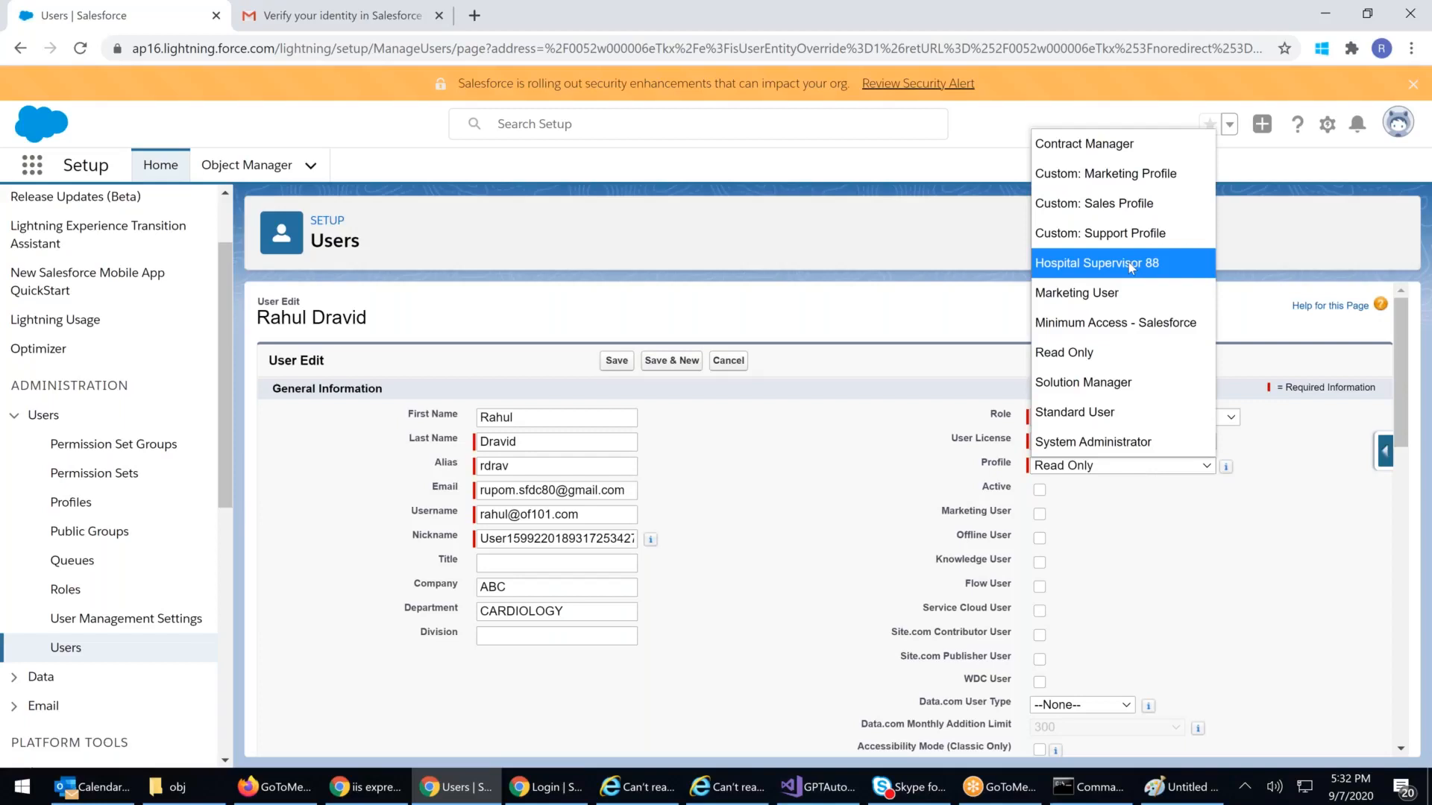
{"action": "left_click", "coordinate": [1130, 264]}
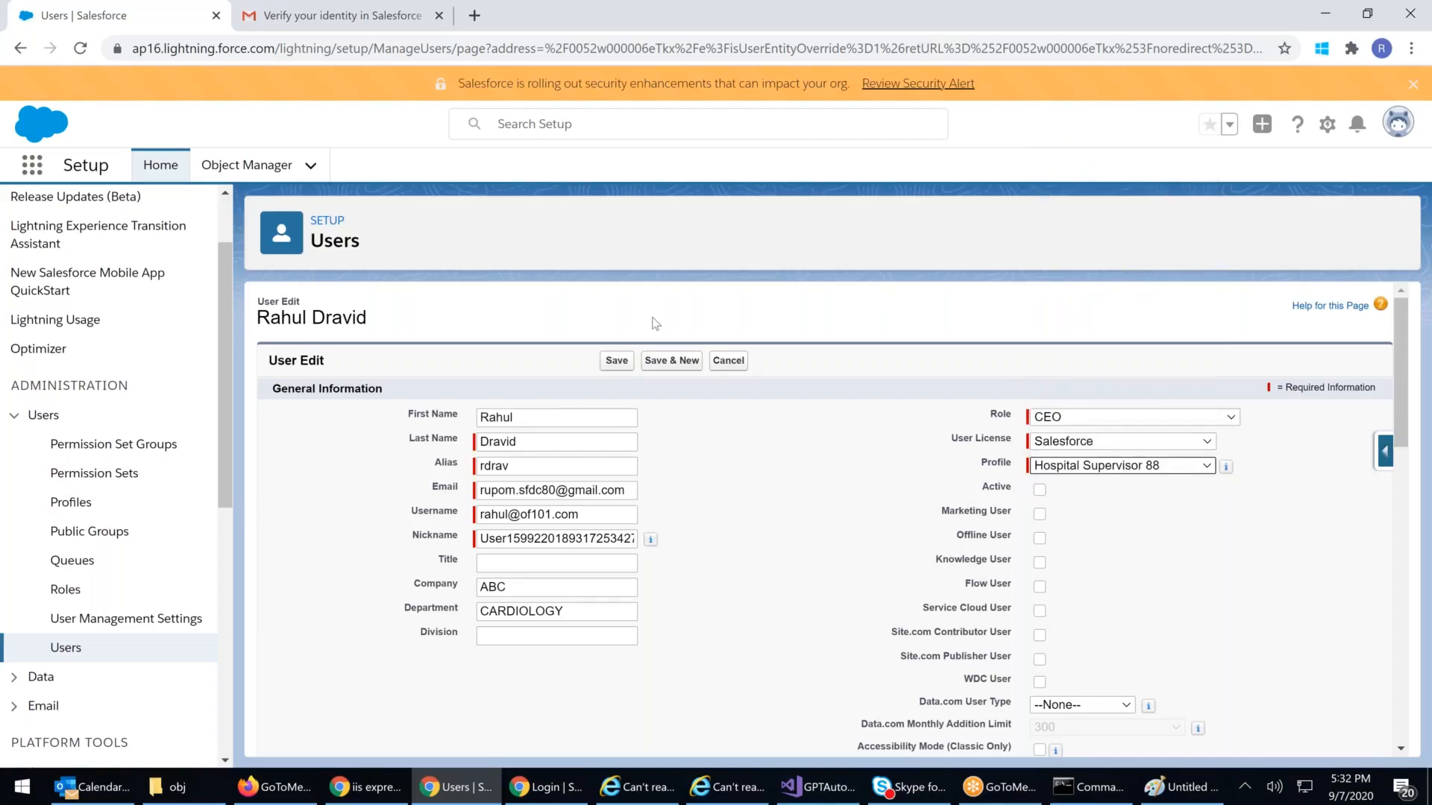
{"action": "left_click", "coordinate": [617, 360]}
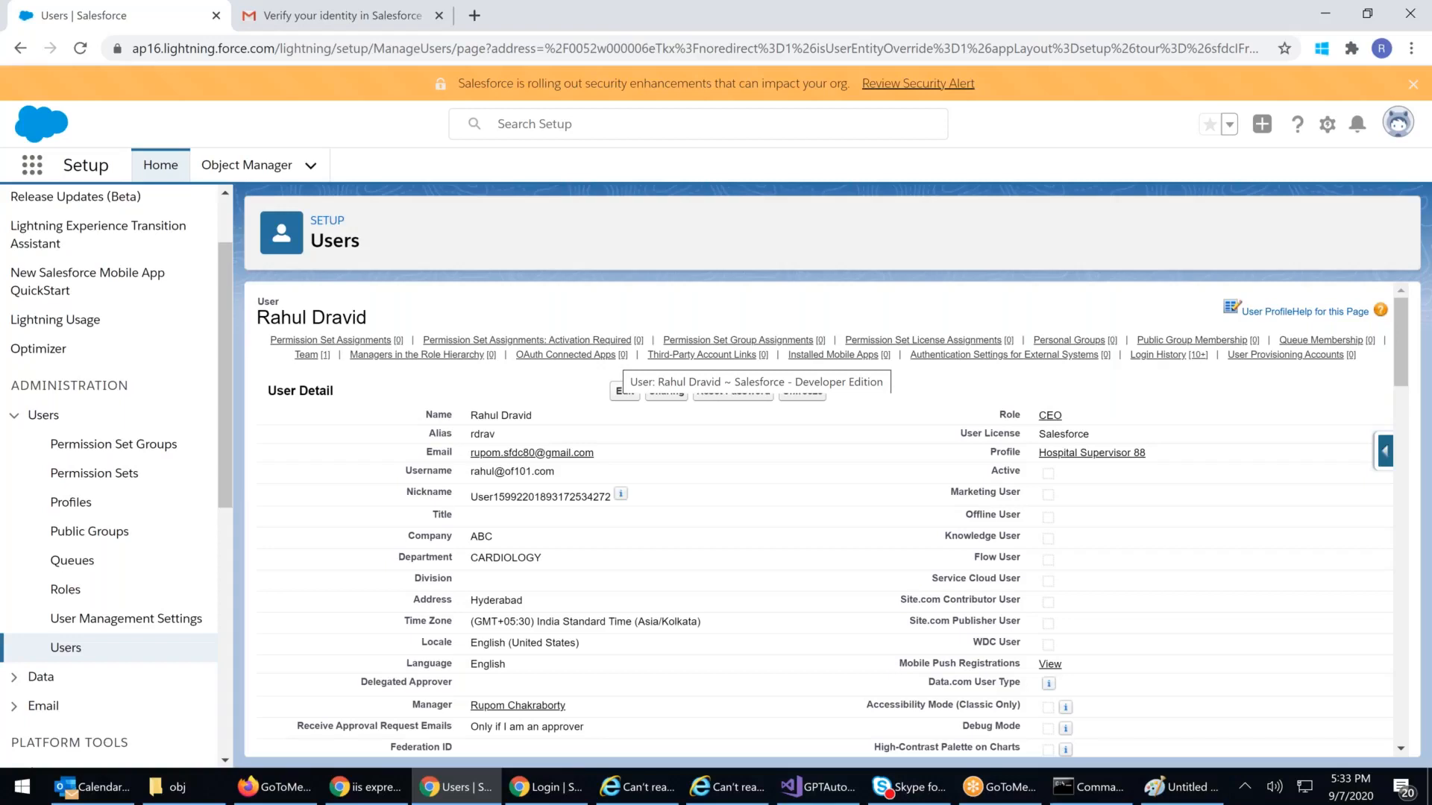
Step: Check Hospital Supervisor 88 in the profiles list and its Salesforce user license
{"action": "left_click", "coordinate": [54, 509]}
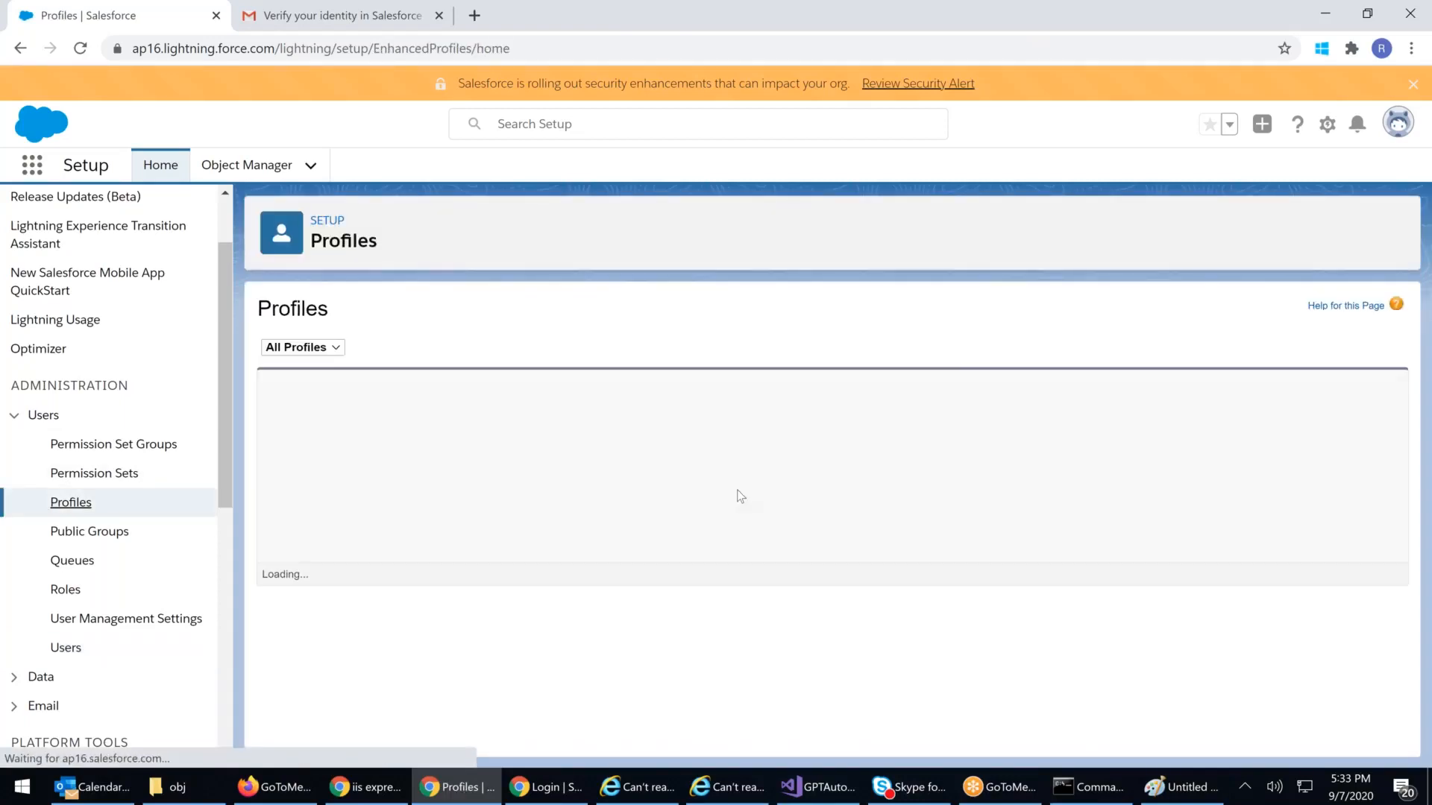
{"action": "scroll", "coordinate": [746, 486], "scroll_direction": "down", "scroll_amount": 4}
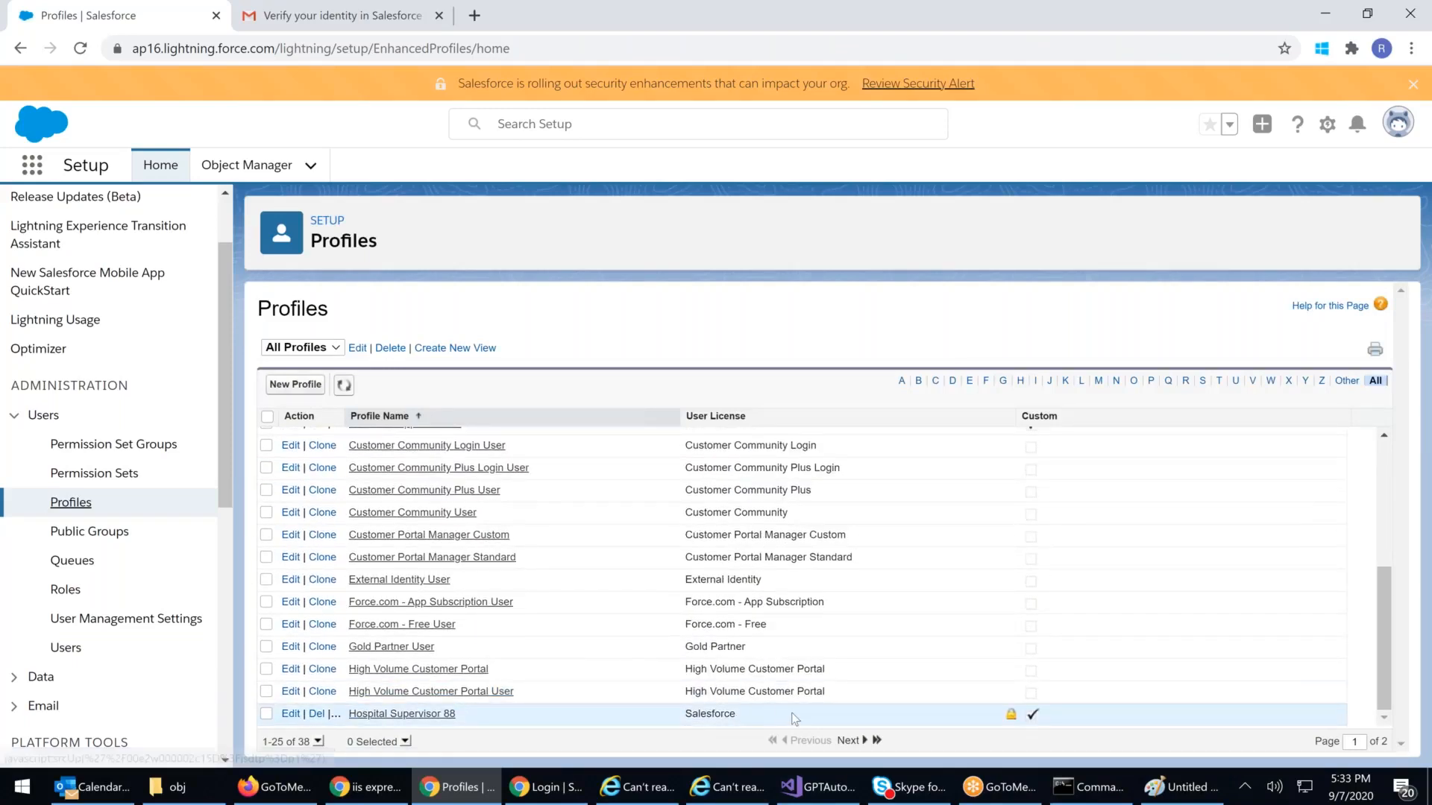
{"action": "left_click_drag", "start_coordinate": [460, 692], "coordinate": [283, 712]}
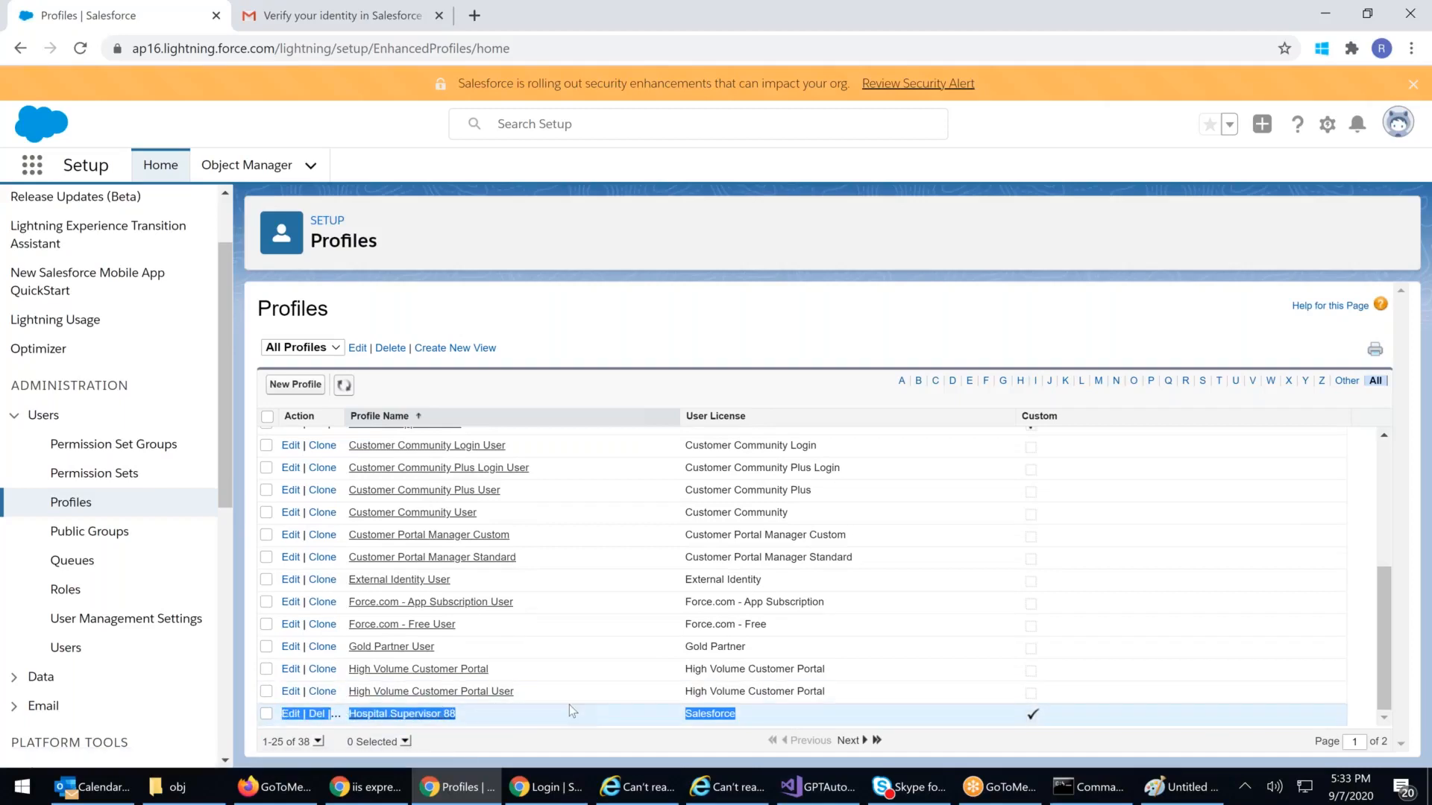
{"action": "double_click", "coordinate": [766, 722]}
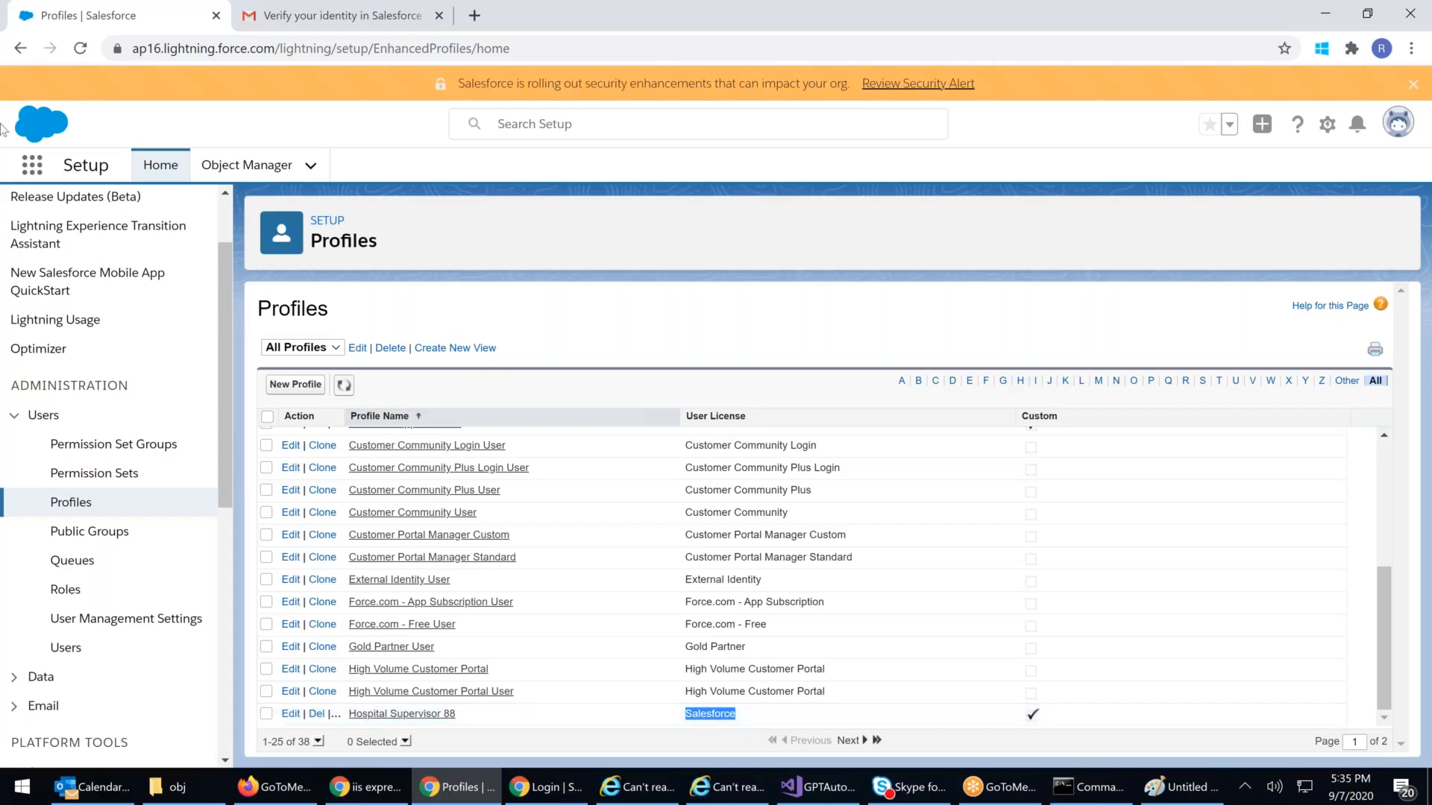
Step: Look at the separate sign-in window, then return to the admin window
{"action": "left_click", "coordinate": [71, 511]}
{"action": "left_click", "coordinate": [548, 787]}
{"action": "left_click", "coordinate": [586, 253]}
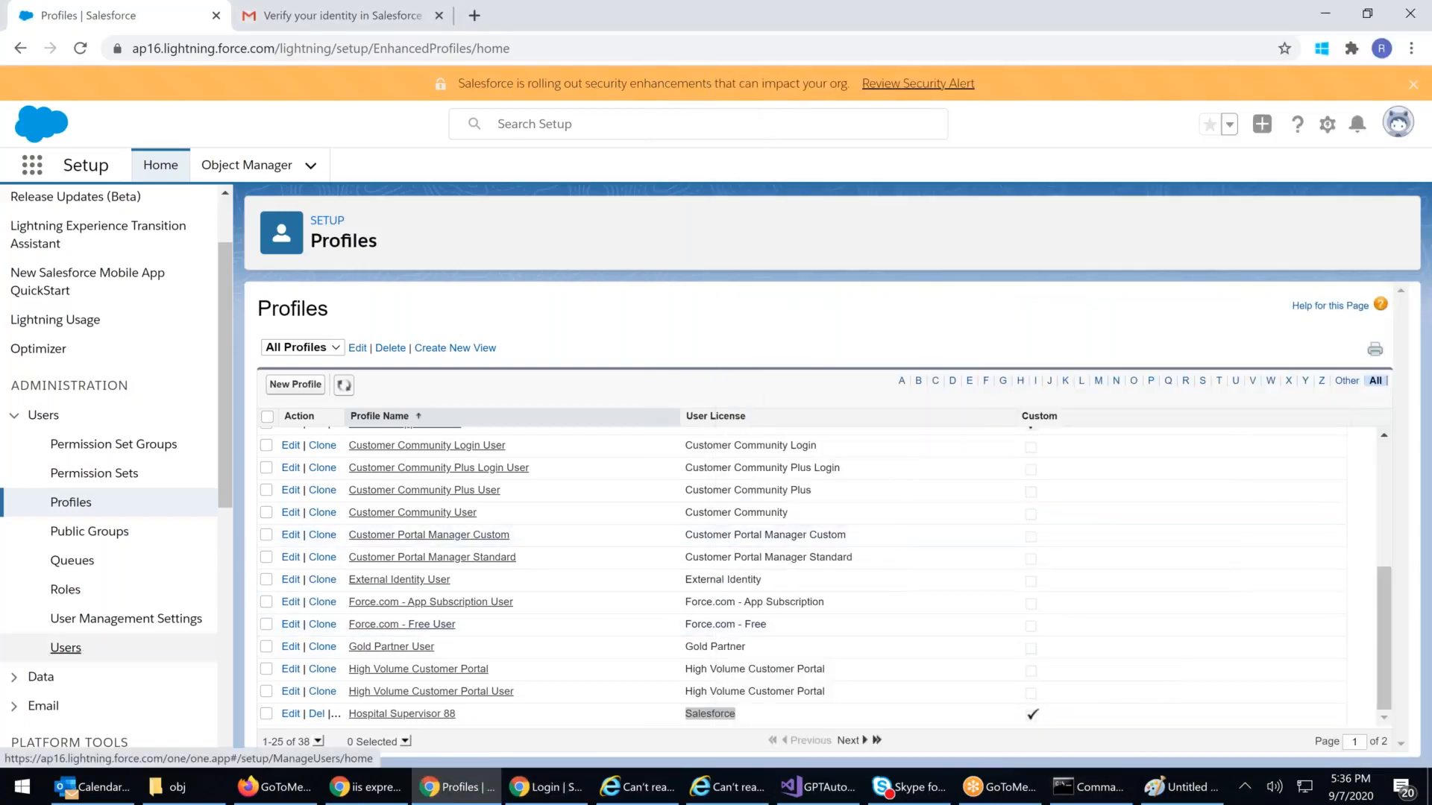
Step: Open the CEO user's detail page from All Users and unfreeze the account
{"action": "left_click", "coordinate": [80, 646]}
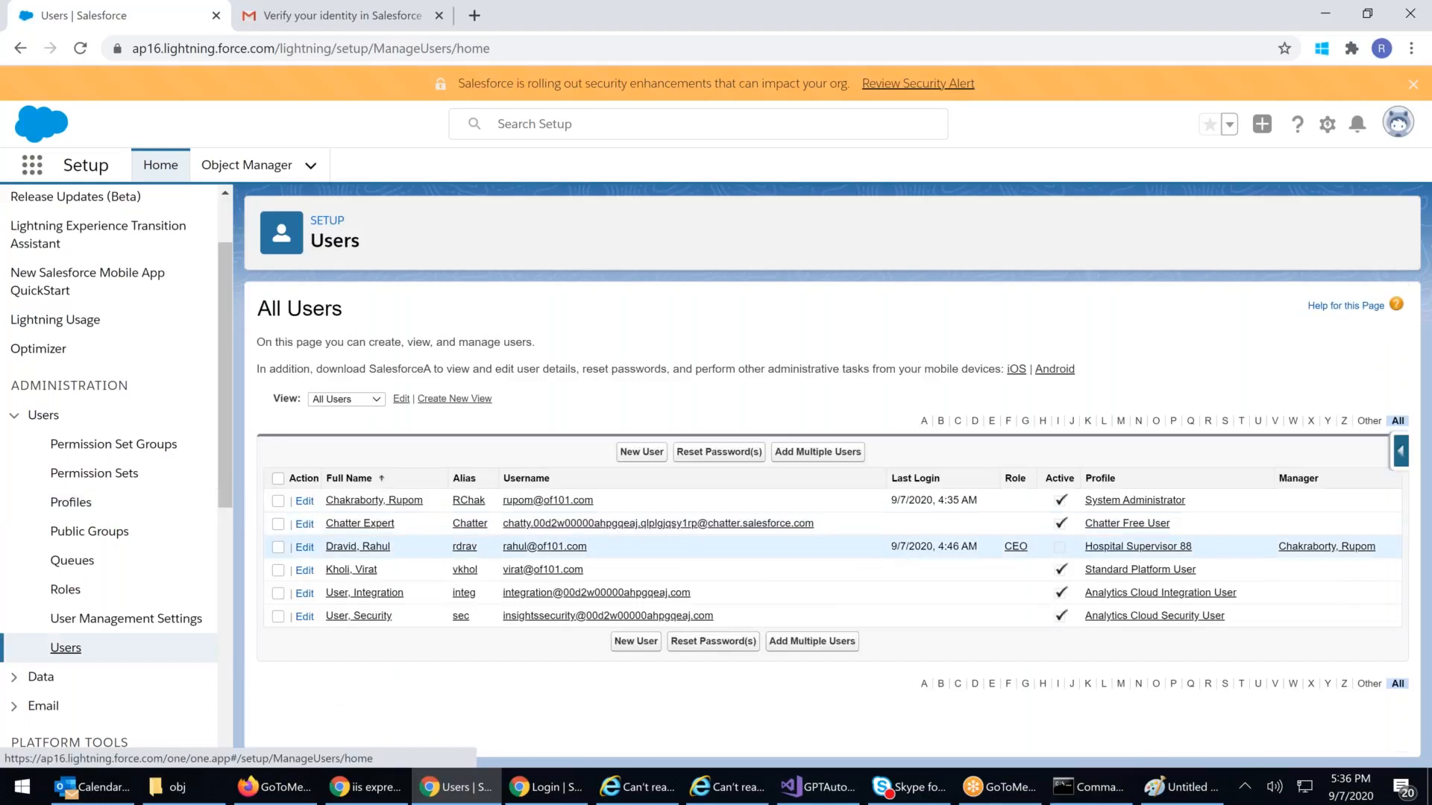
{"action": "left_click", "coordinate": [343, 548]}
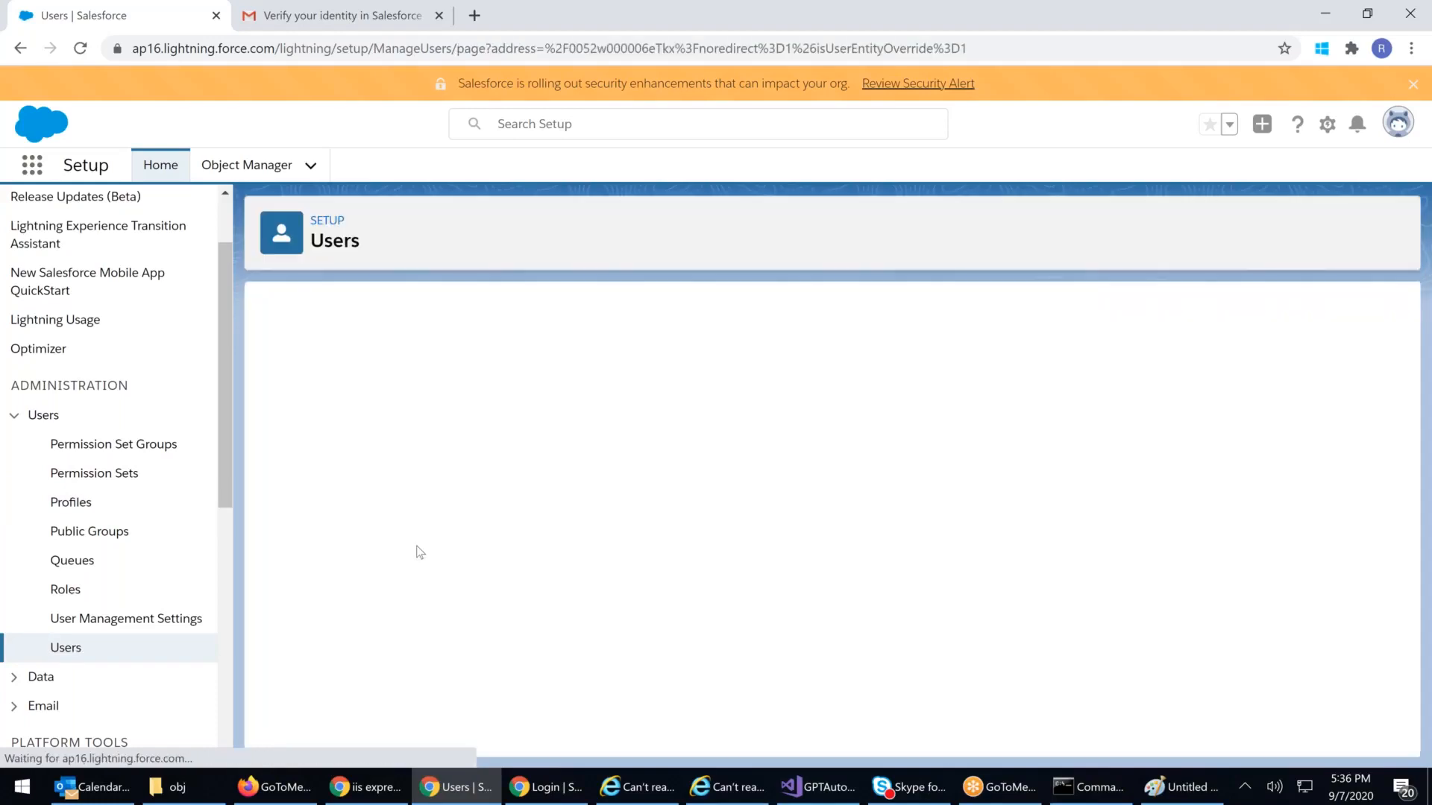
{"action": "left_click", "coordinate": [802, 387]}
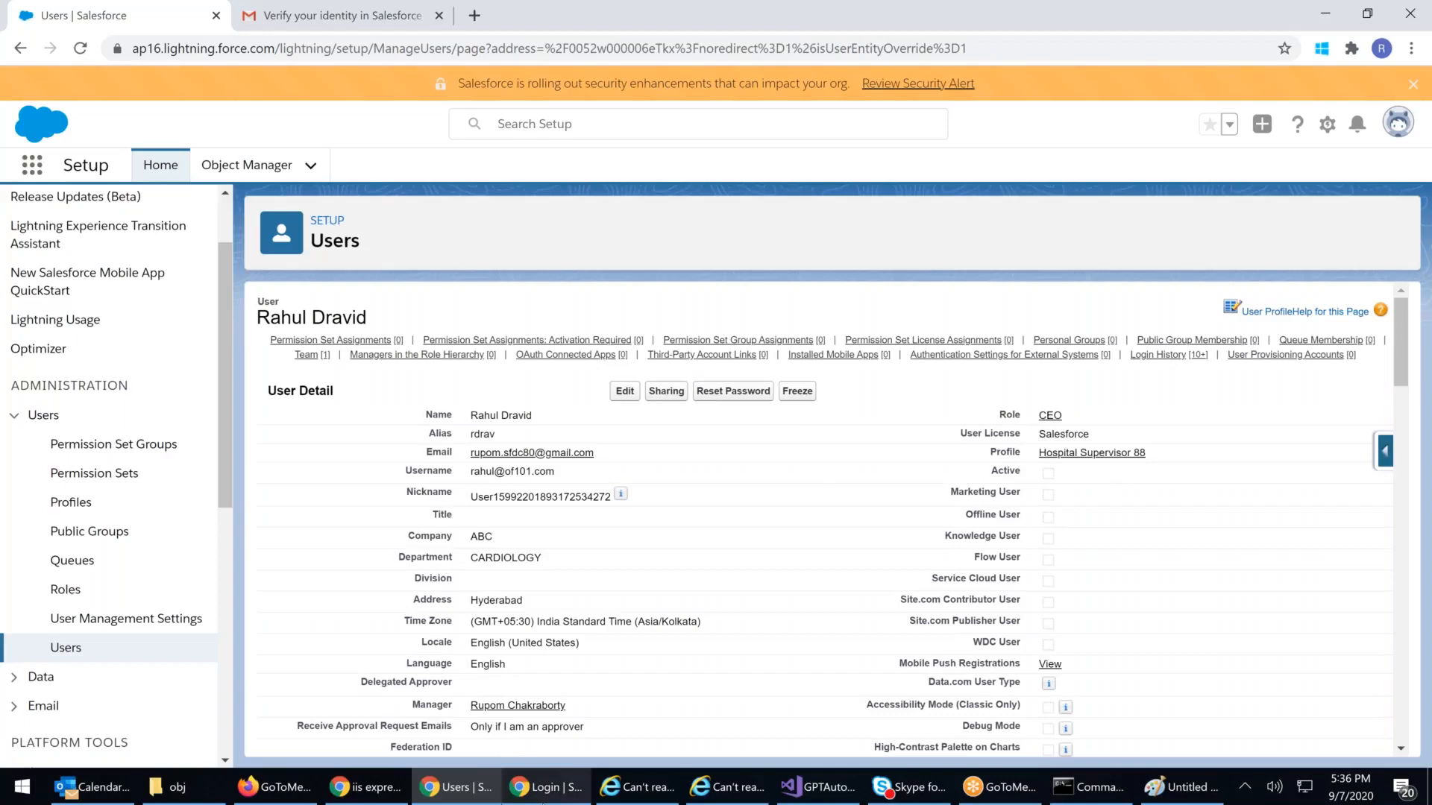
{"action": "left_click", "coordinate": [543, 792]}
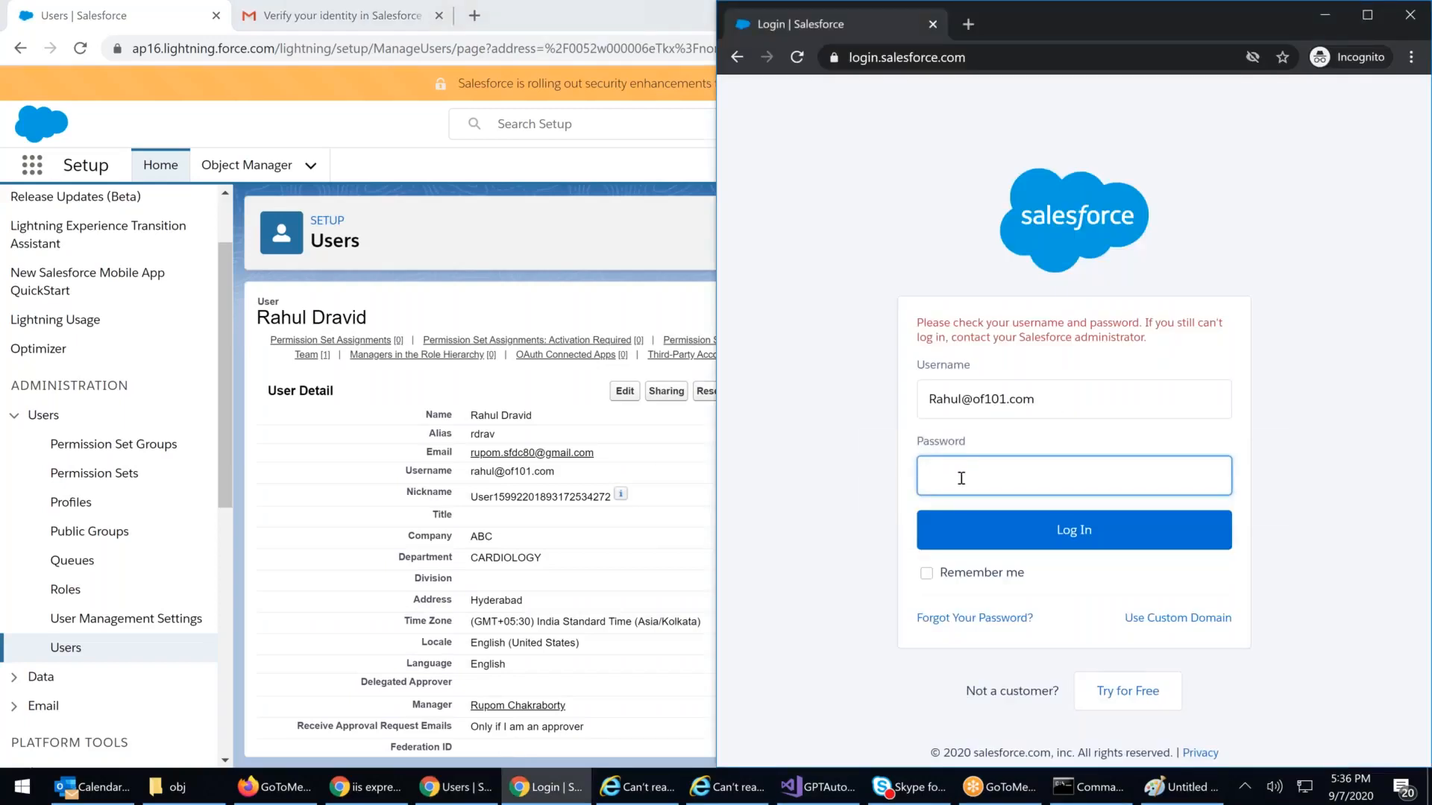
{"action": "type", "text": "••••••••••"}
{"action": "key", "text": "Return"}
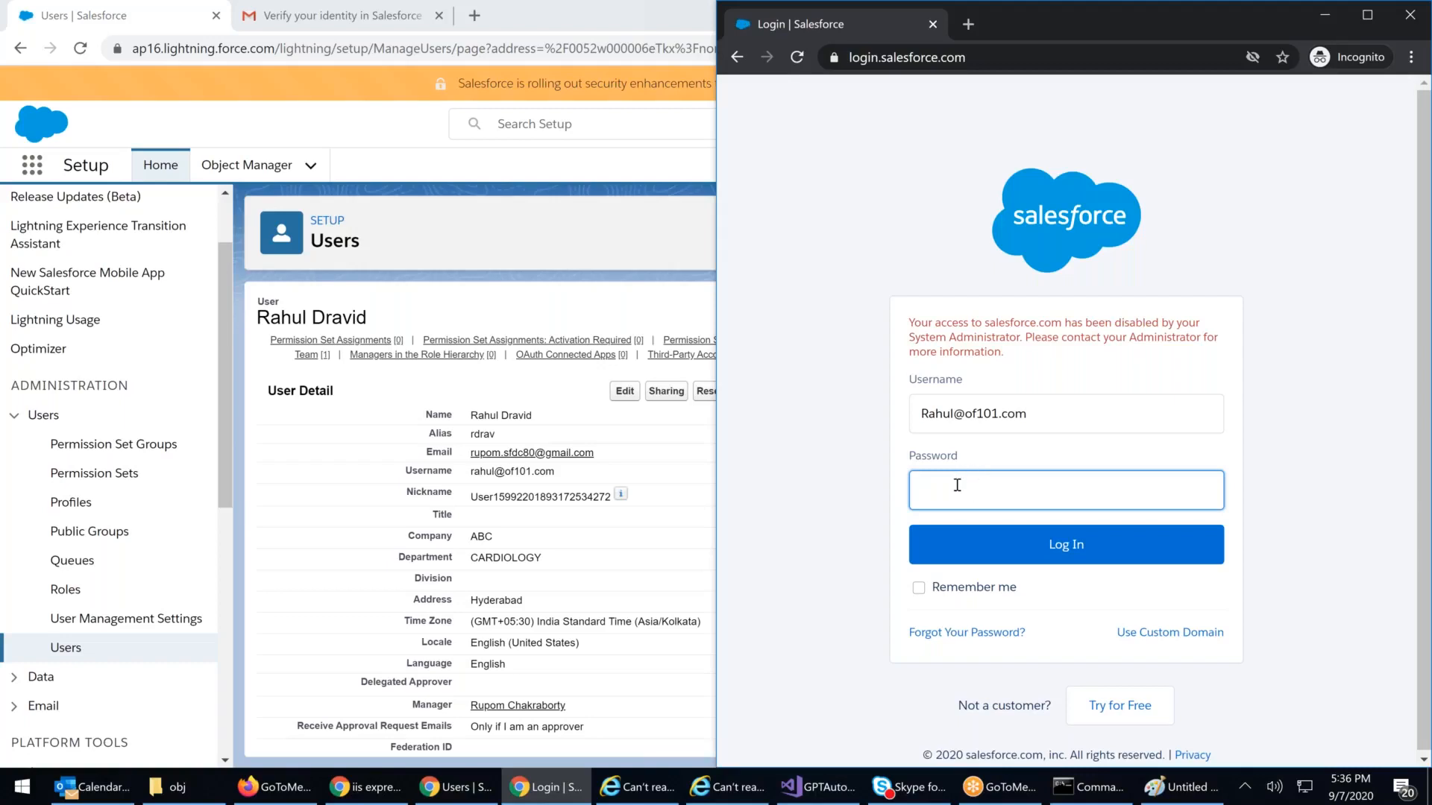
{"action": "key", "text": "alt+Tab"}
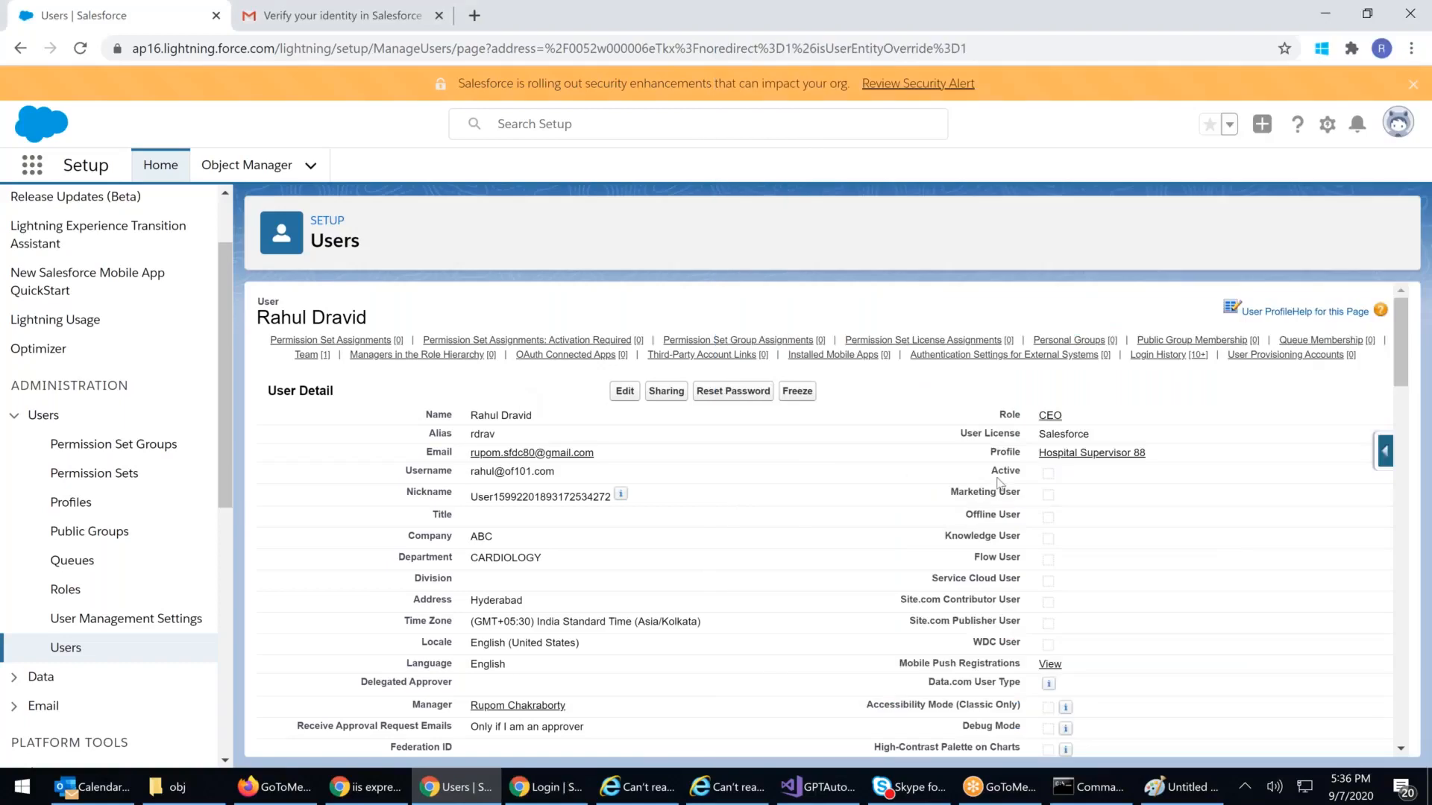
Step: Mark the CEO user Active and save, then view the sign-in window's disabled-access message
{"action": "left_click", "coordinate": [625, 391]}
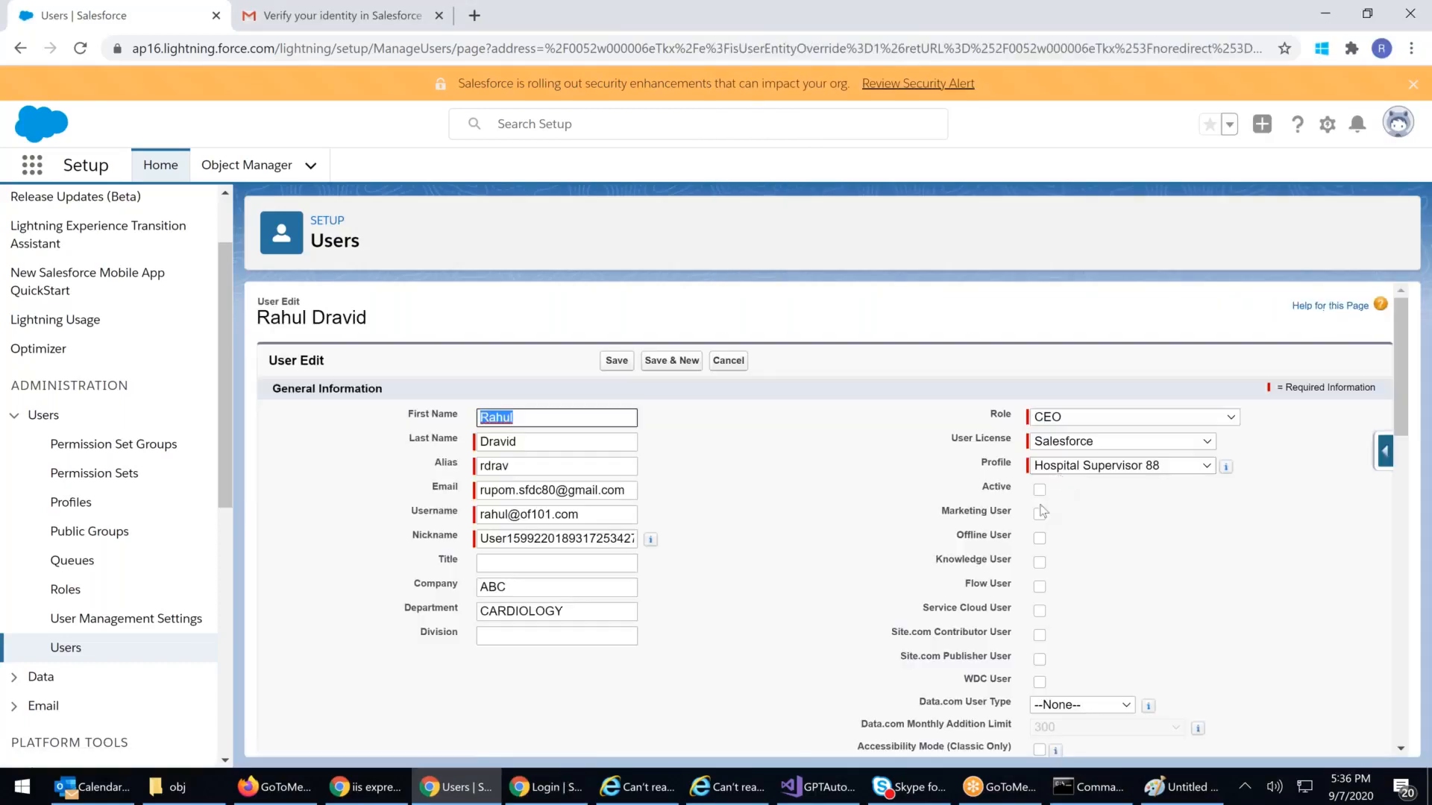
{"action": "left_click", "coordinate": [1039, 490]}
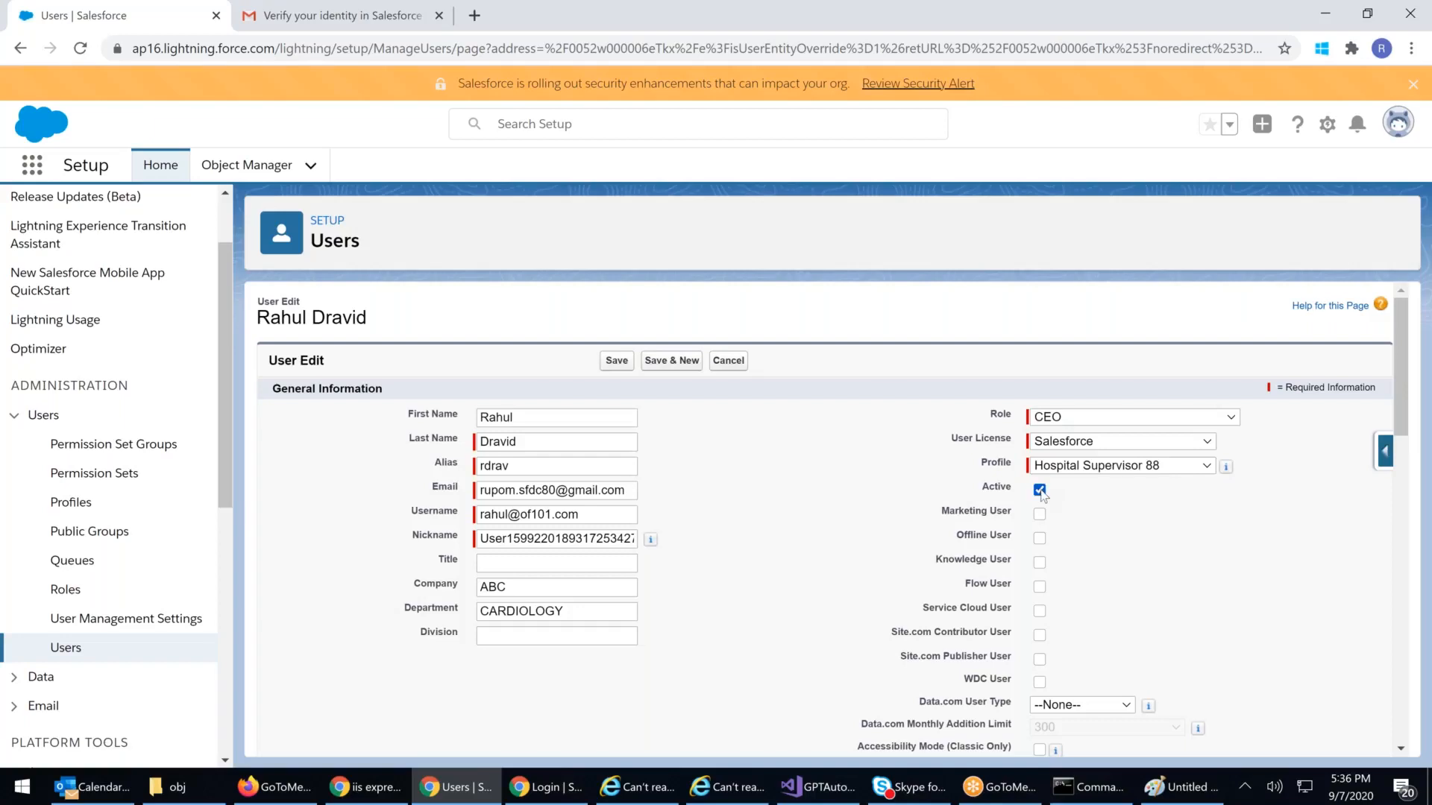
{"action": "left_click", "coordinate": [616, 361]}
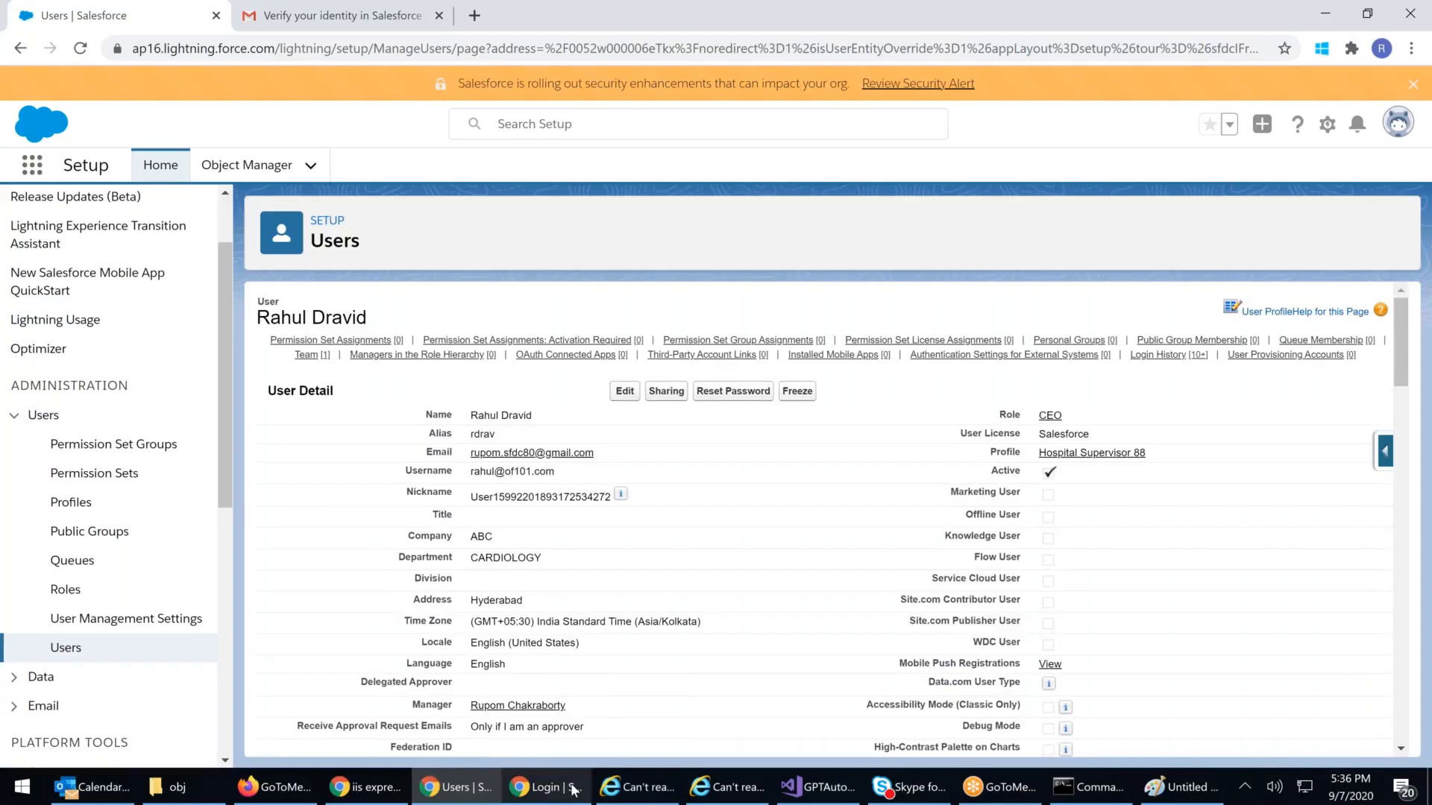
{"action": "left_click", "coordinate": [555, 716]}
{"action": "left_click_drag", "start_coordinate": [933, 323], "coordinate": [1130, 323]}
Step: Sign in as the supervisor user, then maximize the admin window and open Profiles
{"action": "left_click", "coordinate": [912, 505]}
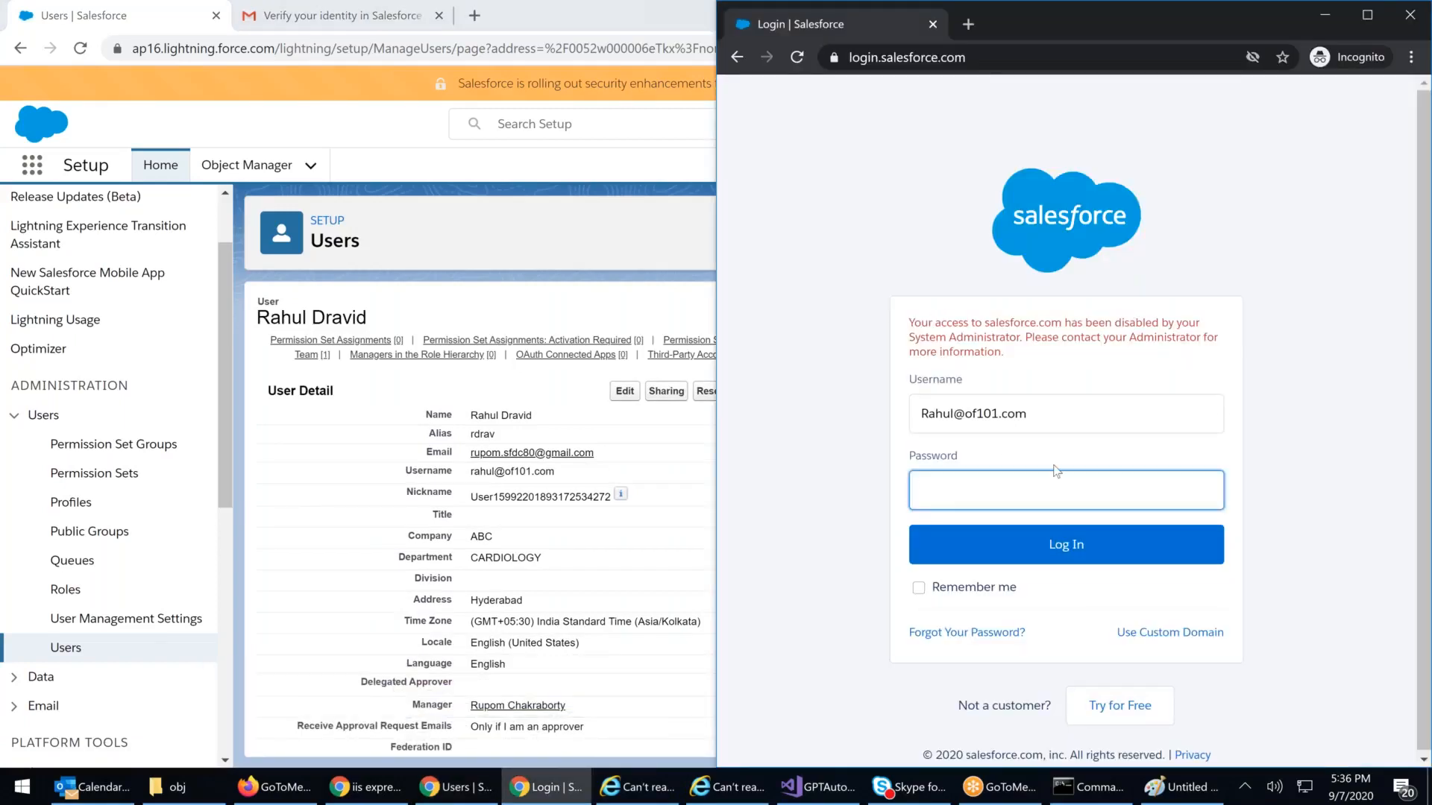
{"action": "type", "text": "••••••••••"}
{"action": "key", "text": "BackSpace"}
{"action": "key", "text": "BackSpace"}
{"action": "key", "text": "BackSpace"}
{"action": "key", "text": "BackSpace"}
{"action": "key", "text": "BackSpace"}
{"action": "key", "text": "BackSpace"}
{"action": "key", "text": "BackSpace"}
{"action": "key", "text": "BackSpace"}
{"action": "key", "text": "BackSpace"}
{"action": "key", "text": "BackSpace"}
{"action": "type", "text": "•••••••••••"}
{"action": "key", "text": "Return"}
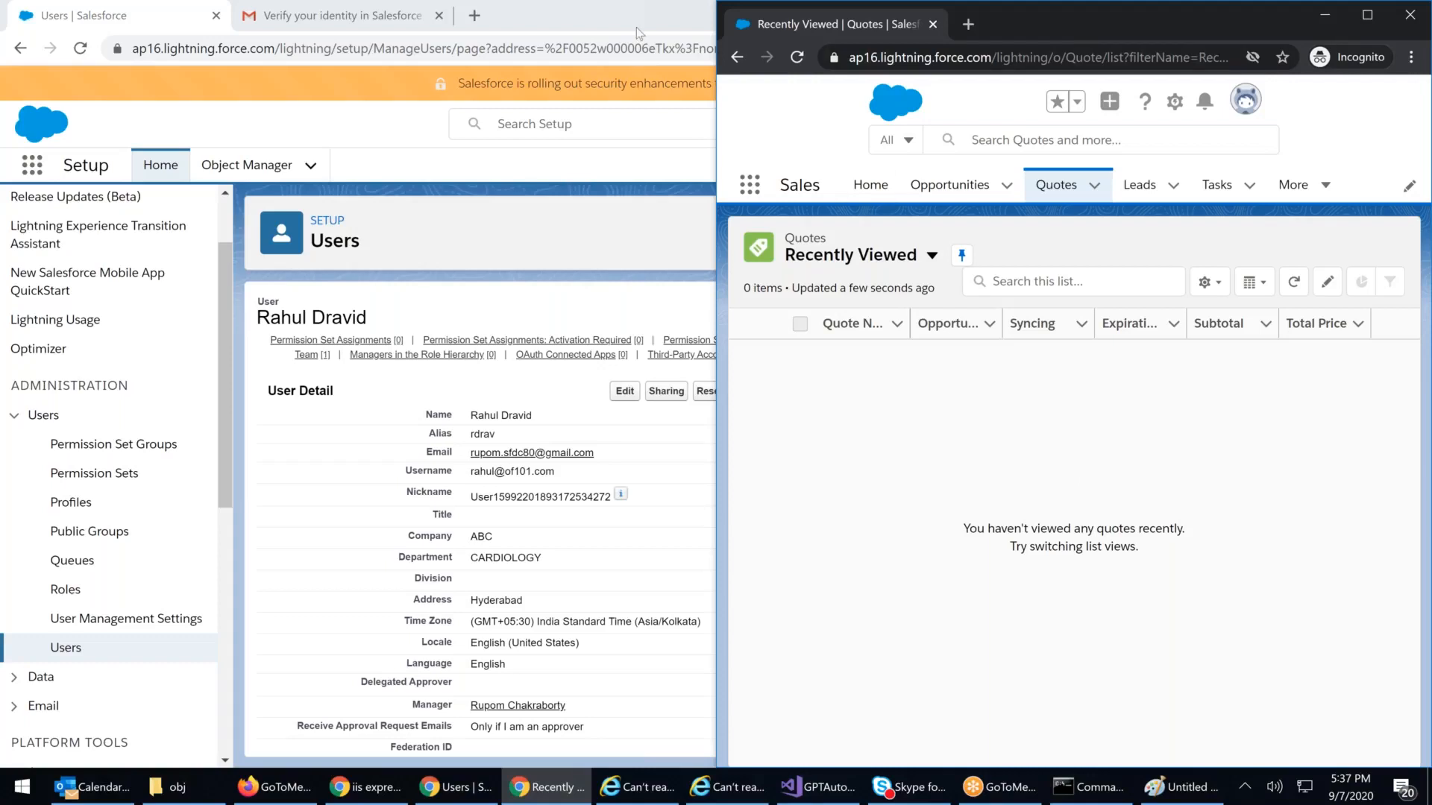
{"action": "double_click", "coordinate": [617, 22]}
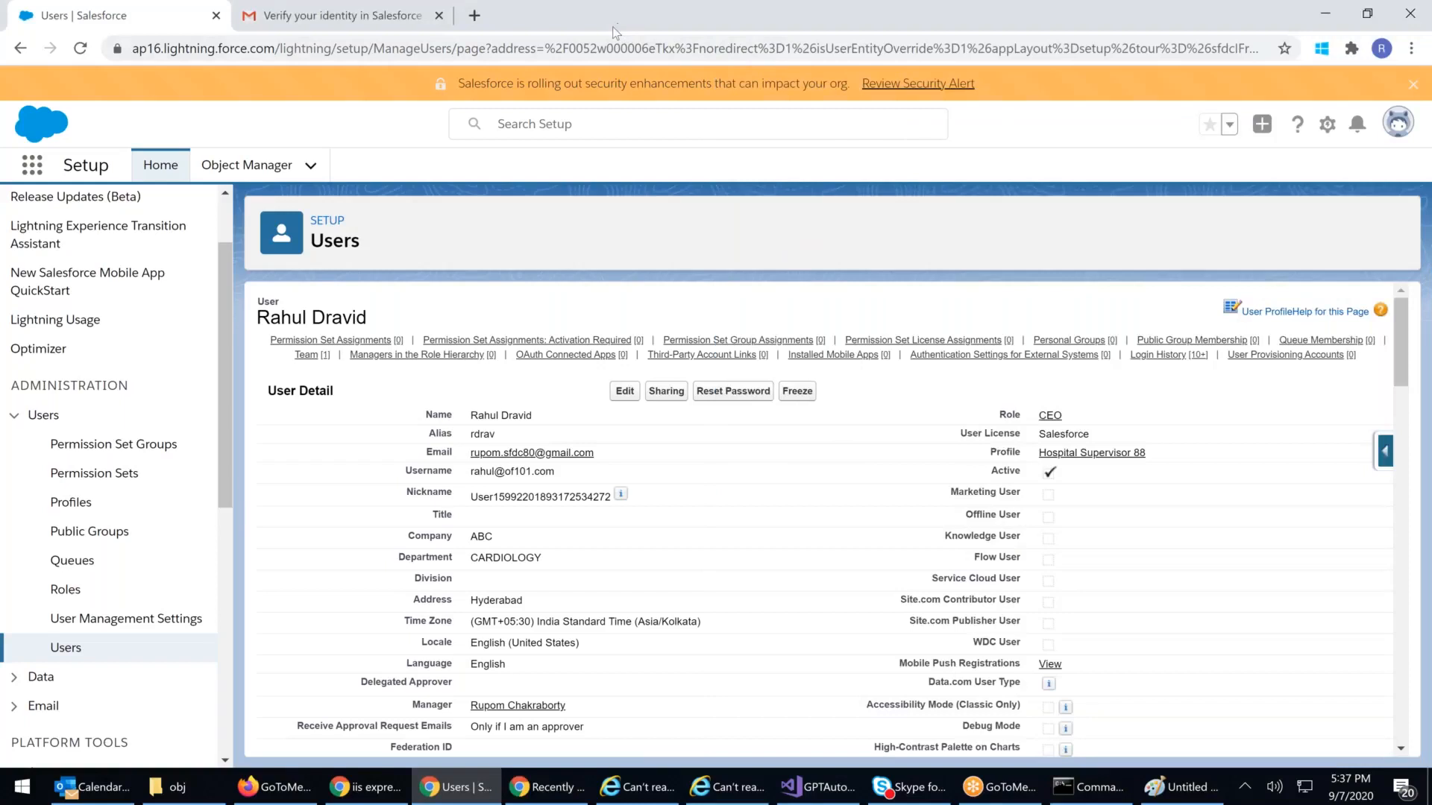
{"action": "left_click", "coordinate": [88, 505]}
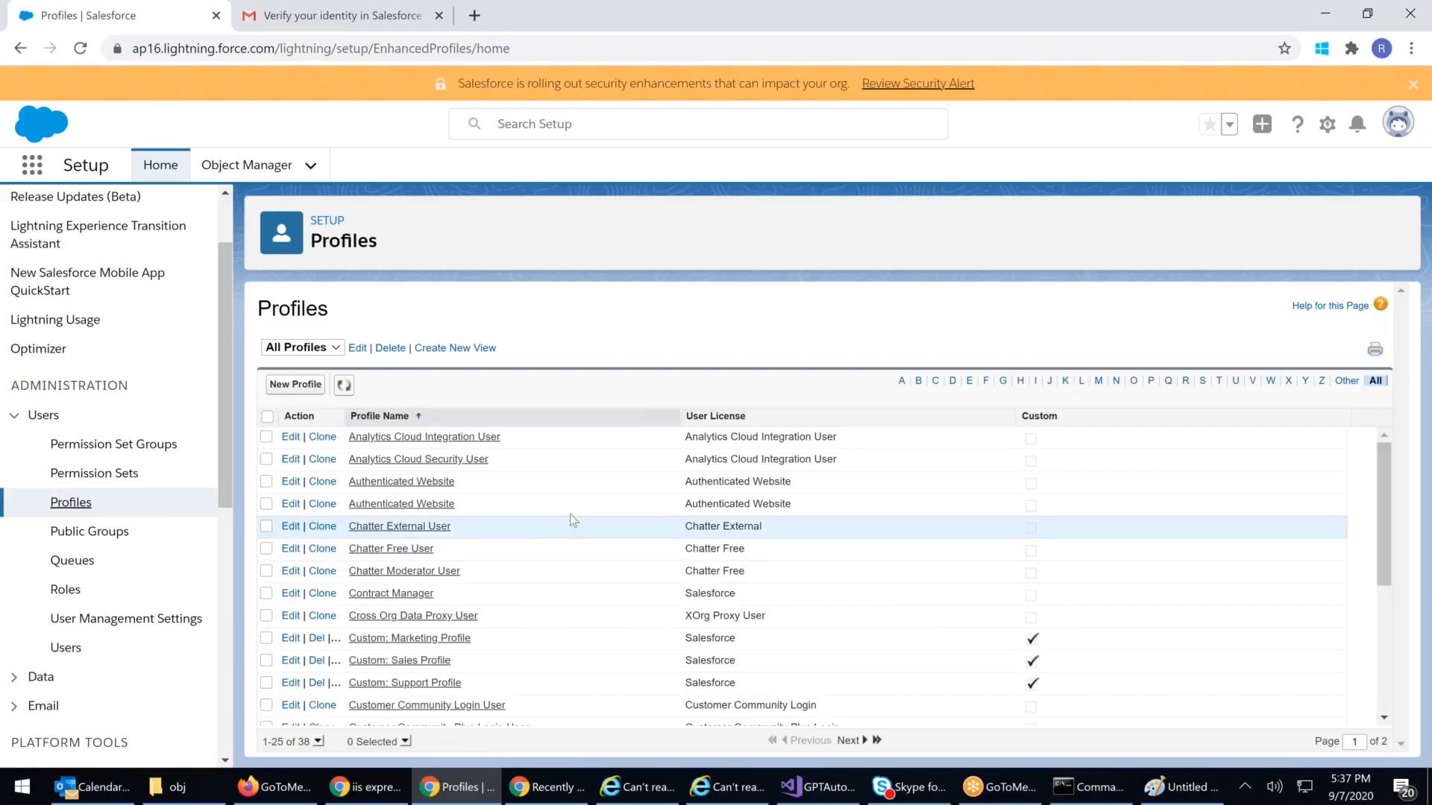
Step: Browse the App Launcher's full list of org apps twice, closing it each time
{"action": "scroll", "coordinate": [570, 521], "scroll_direction": "down", "scroll_amount": 5}
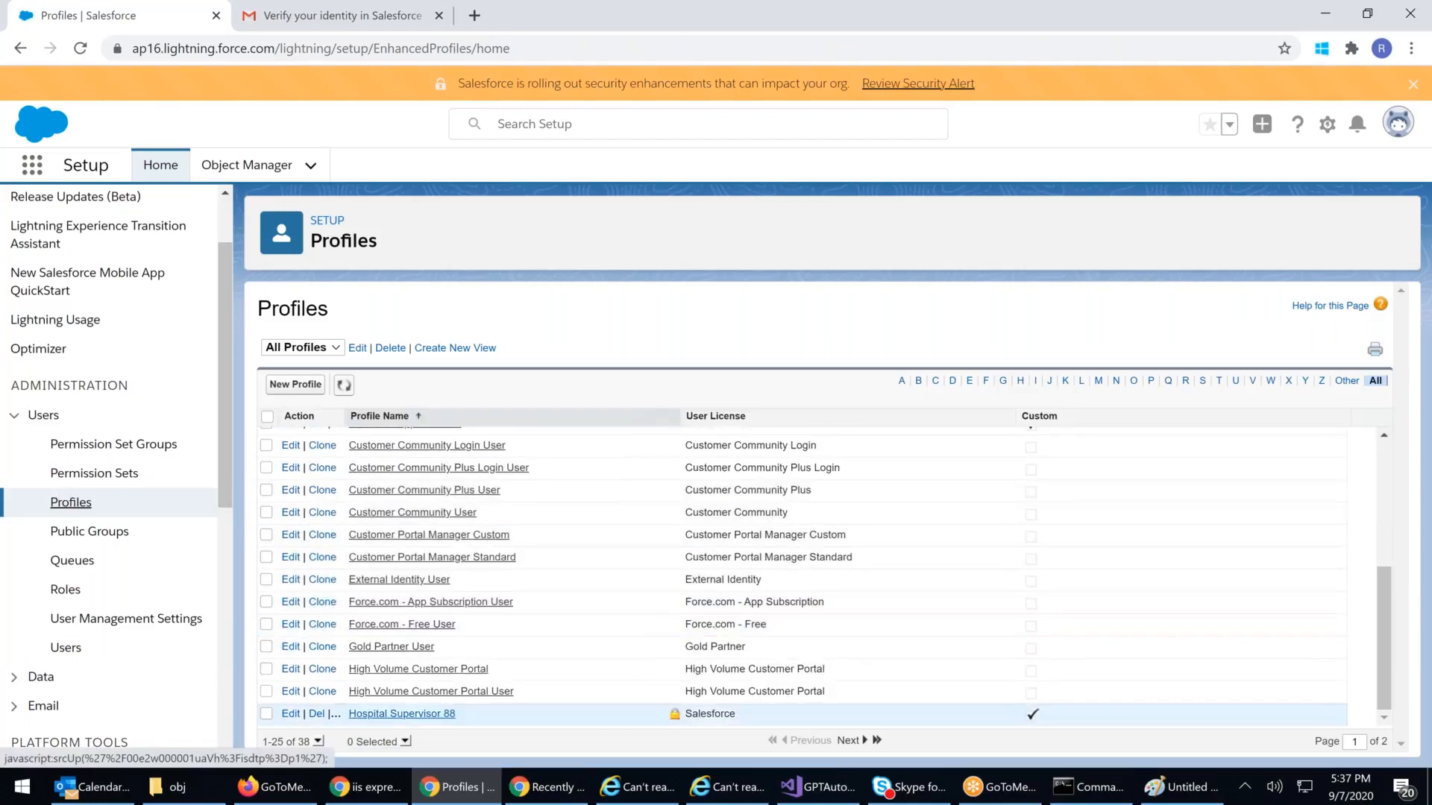
{"action": "left_click", "coordinate": [34, 170]}
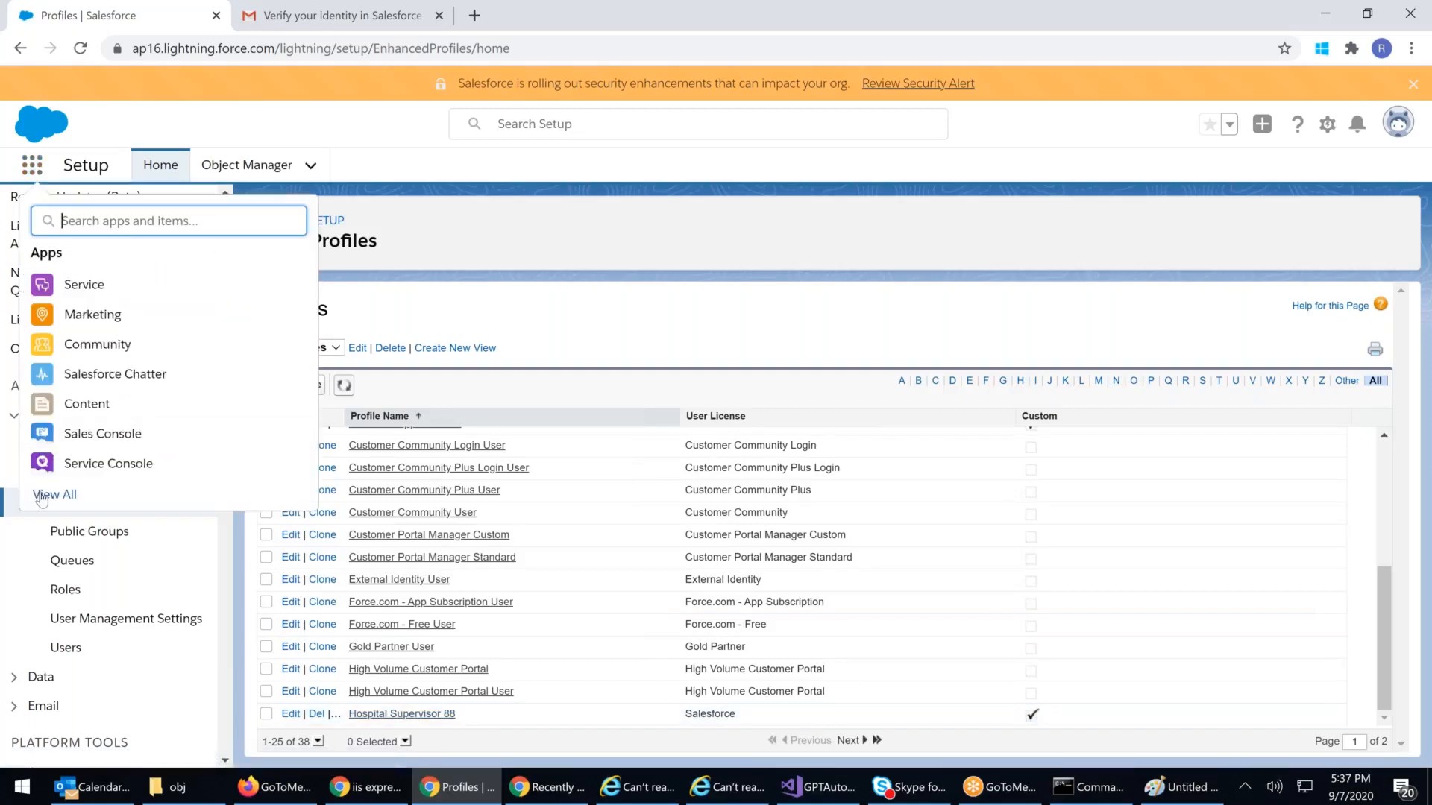
{"action": "left_click", "coordinate": [41, 497]}
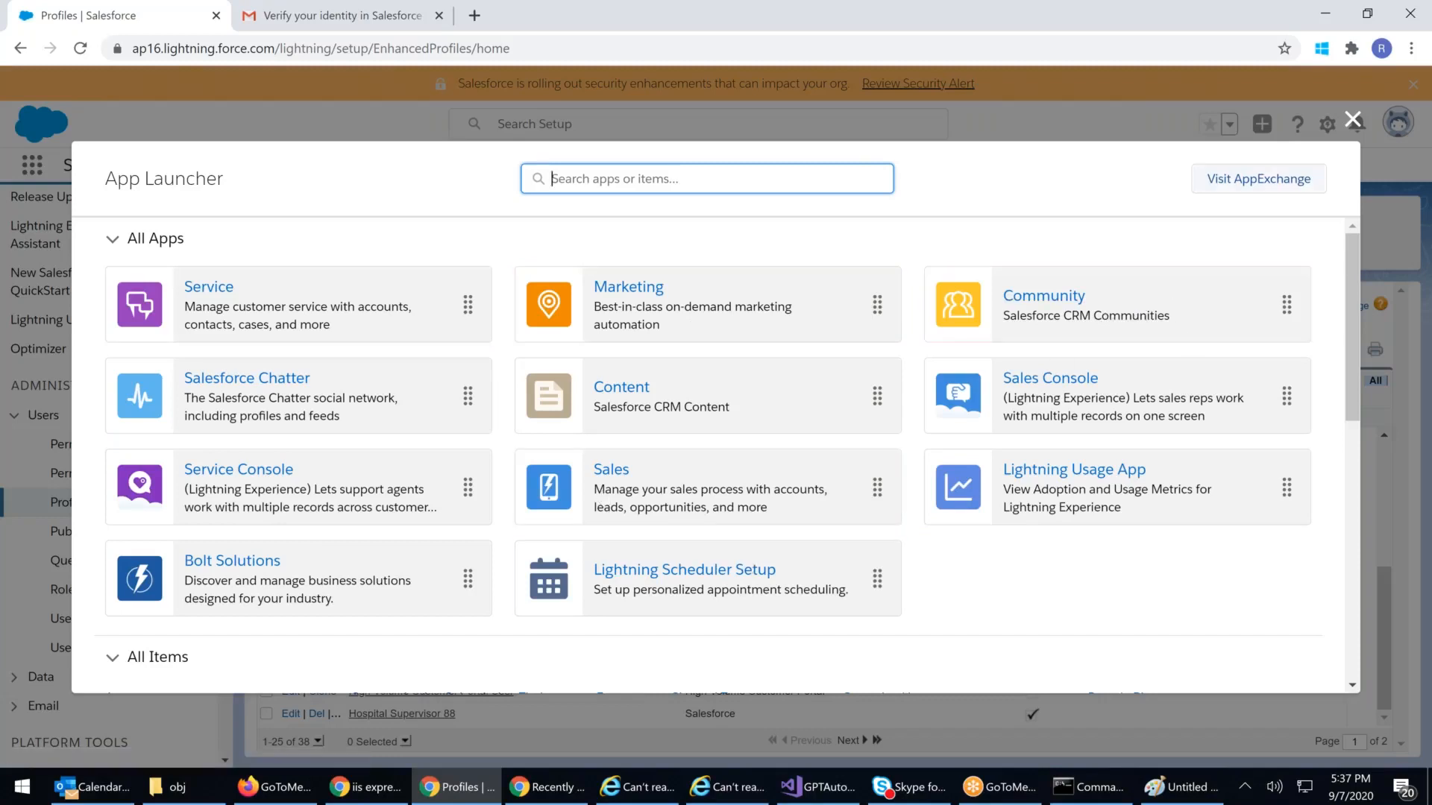
{"action": "left_click", "coordinate": [1354, 121]}
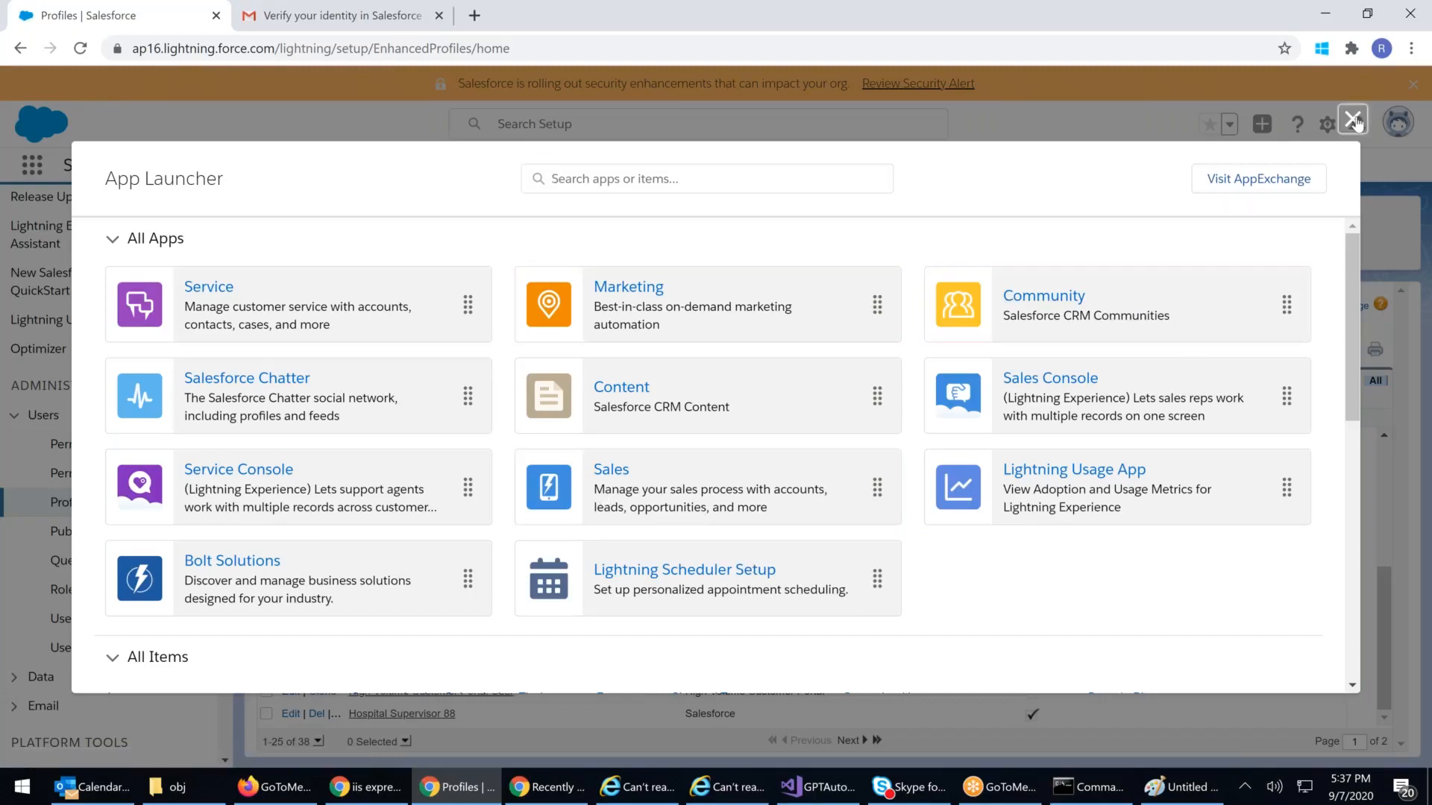
{"action": "left_click", "coordinate": [1354, 121]}
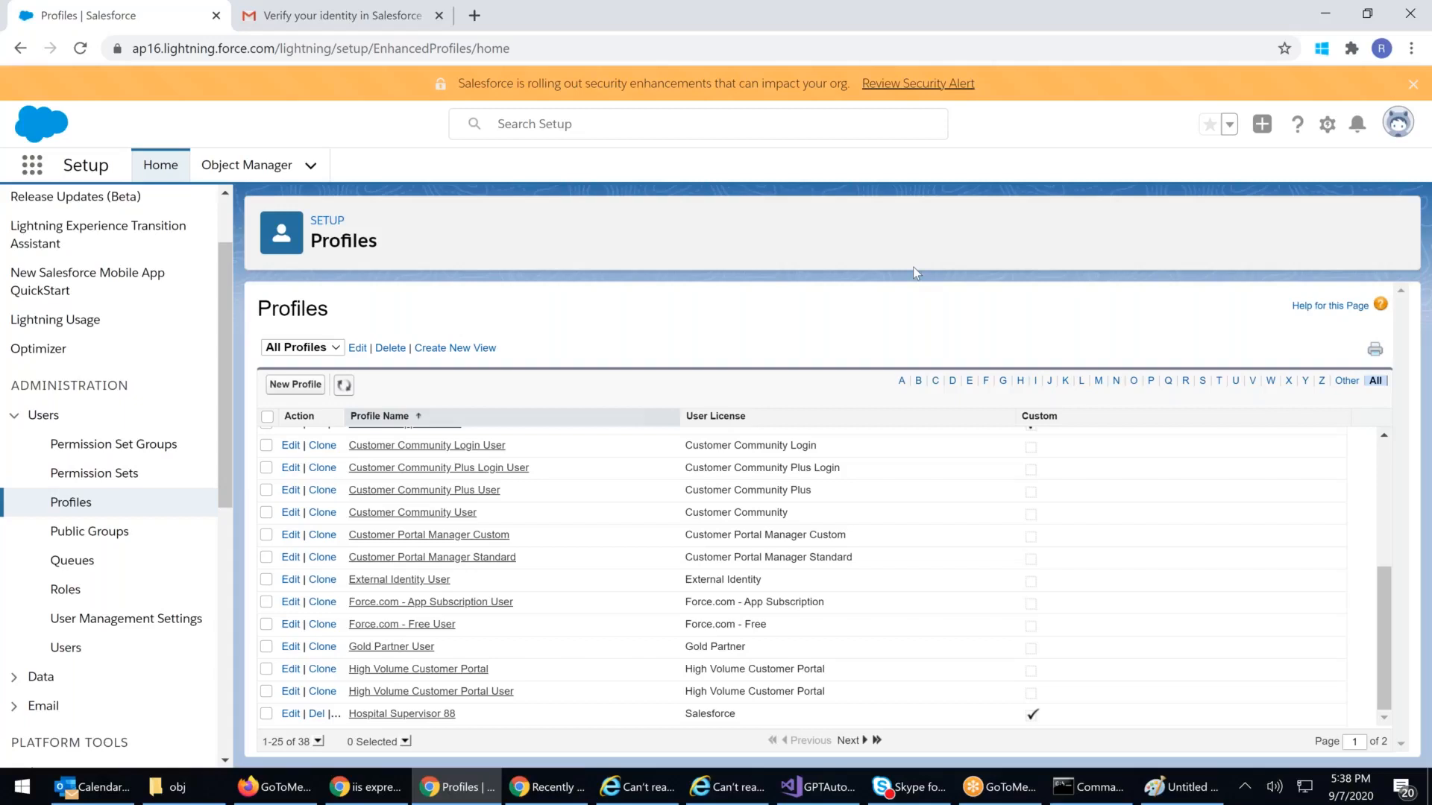
{"action": "left_click", "coordinate": [37, 166]}
{"action": "left_click", "coordinate": [68, 496]}
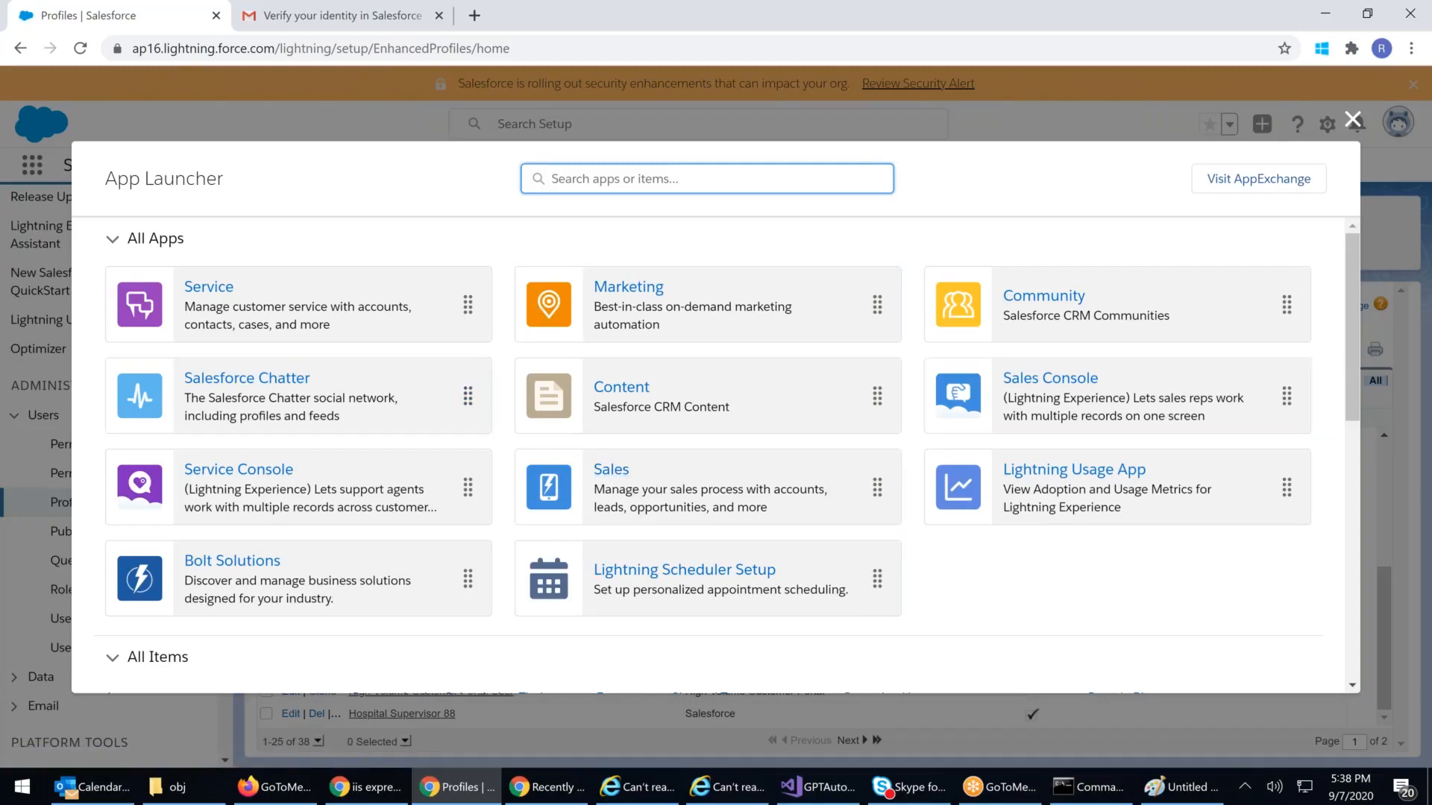
{"action": "left_click", "coordinate": [1353, 121]}
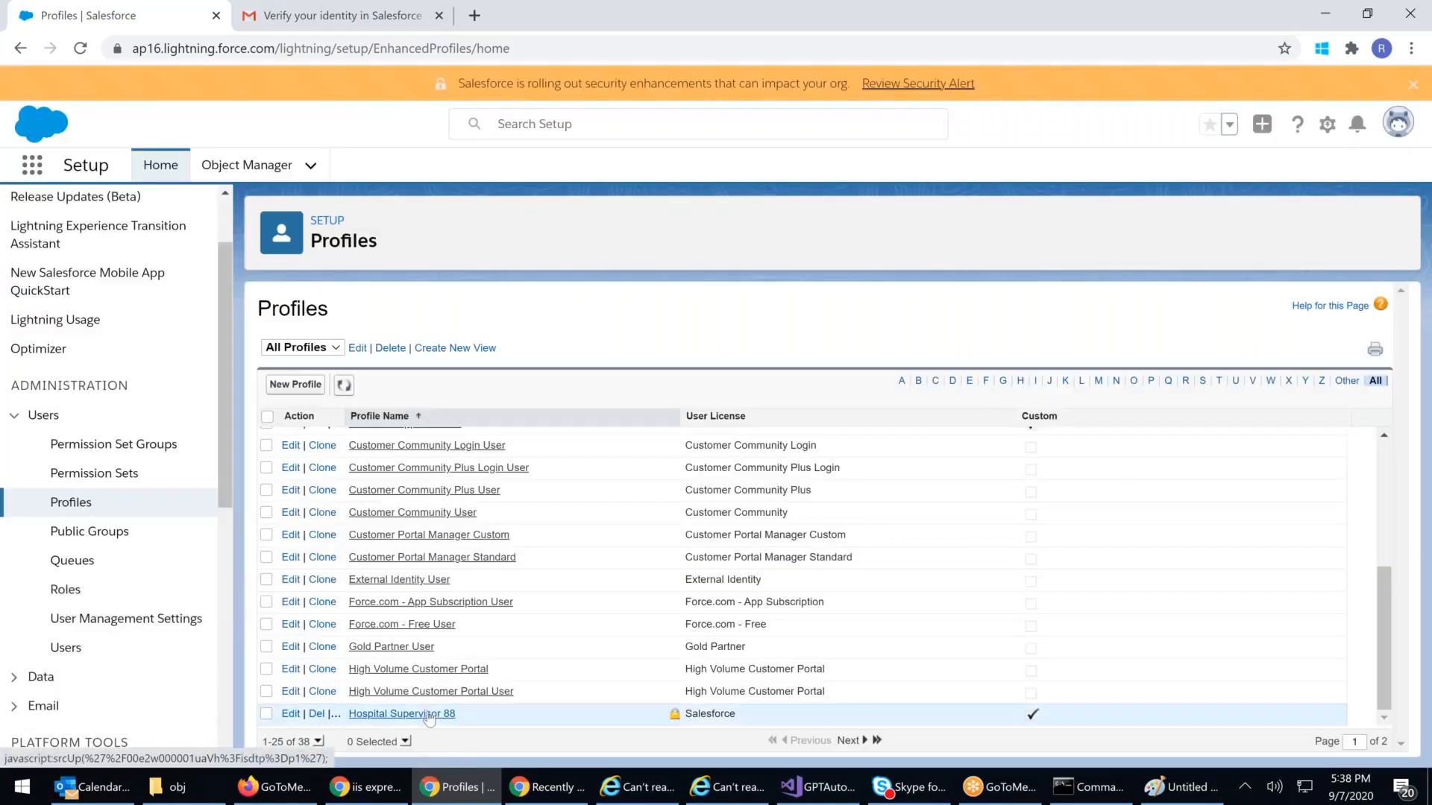
{"action": "left_click", "coordinate": [429, 715]}
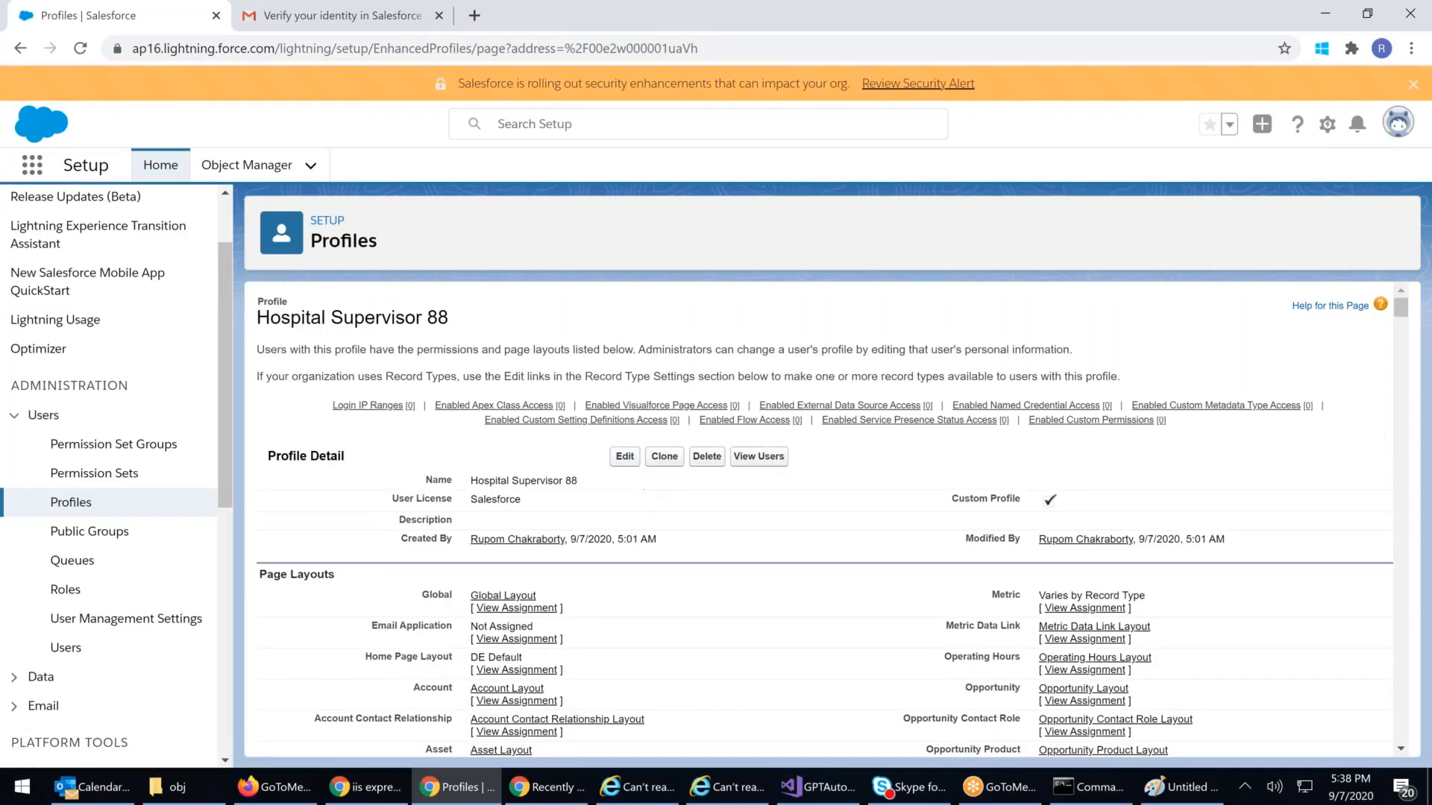
{"action": "scroll", "coordinate": [844, 498], "scroll_direction": "down", "scroll_amount": 1}
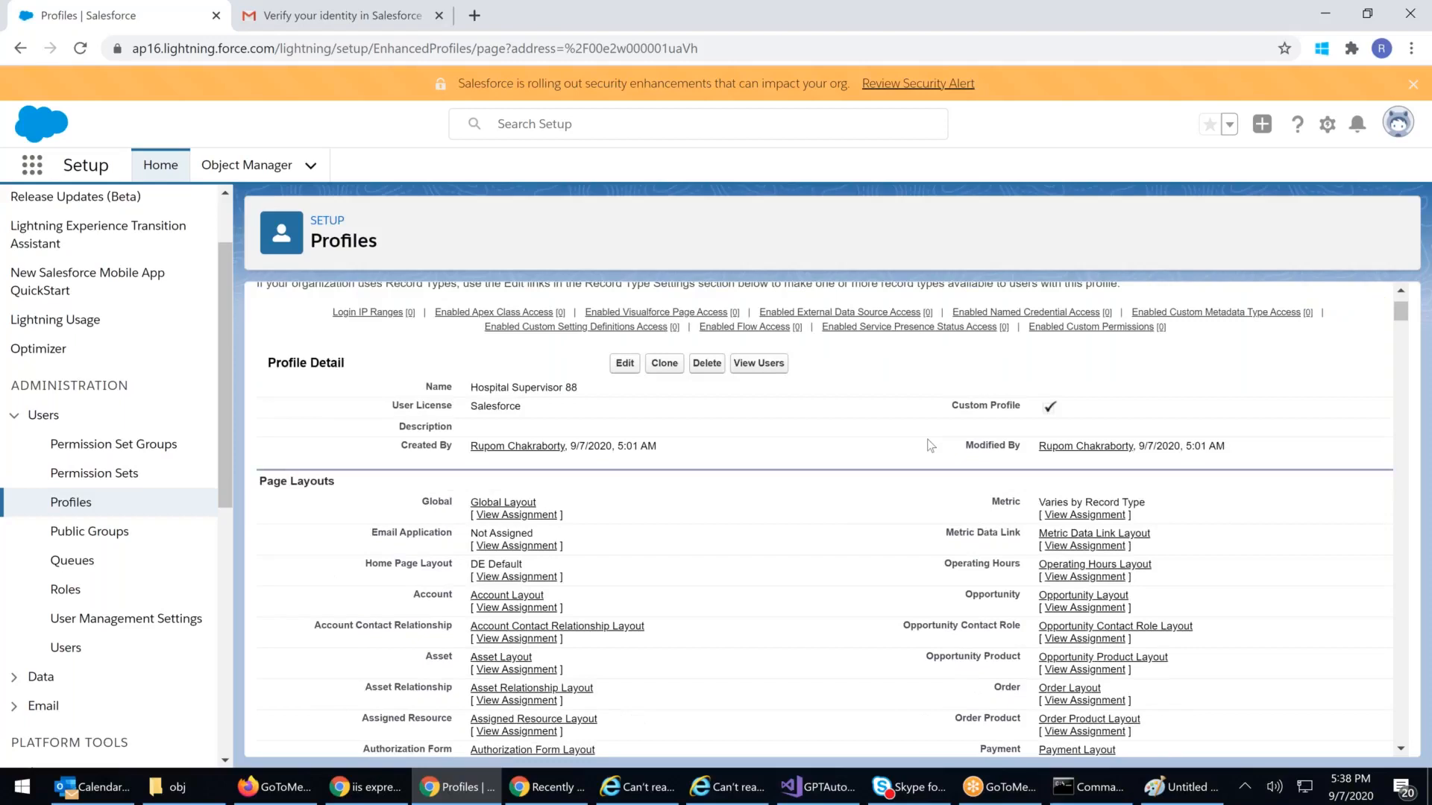
{"action": "scroll", "coordinate": [930, 446], "scroll_direction": "down", "scroll_amount": 1}
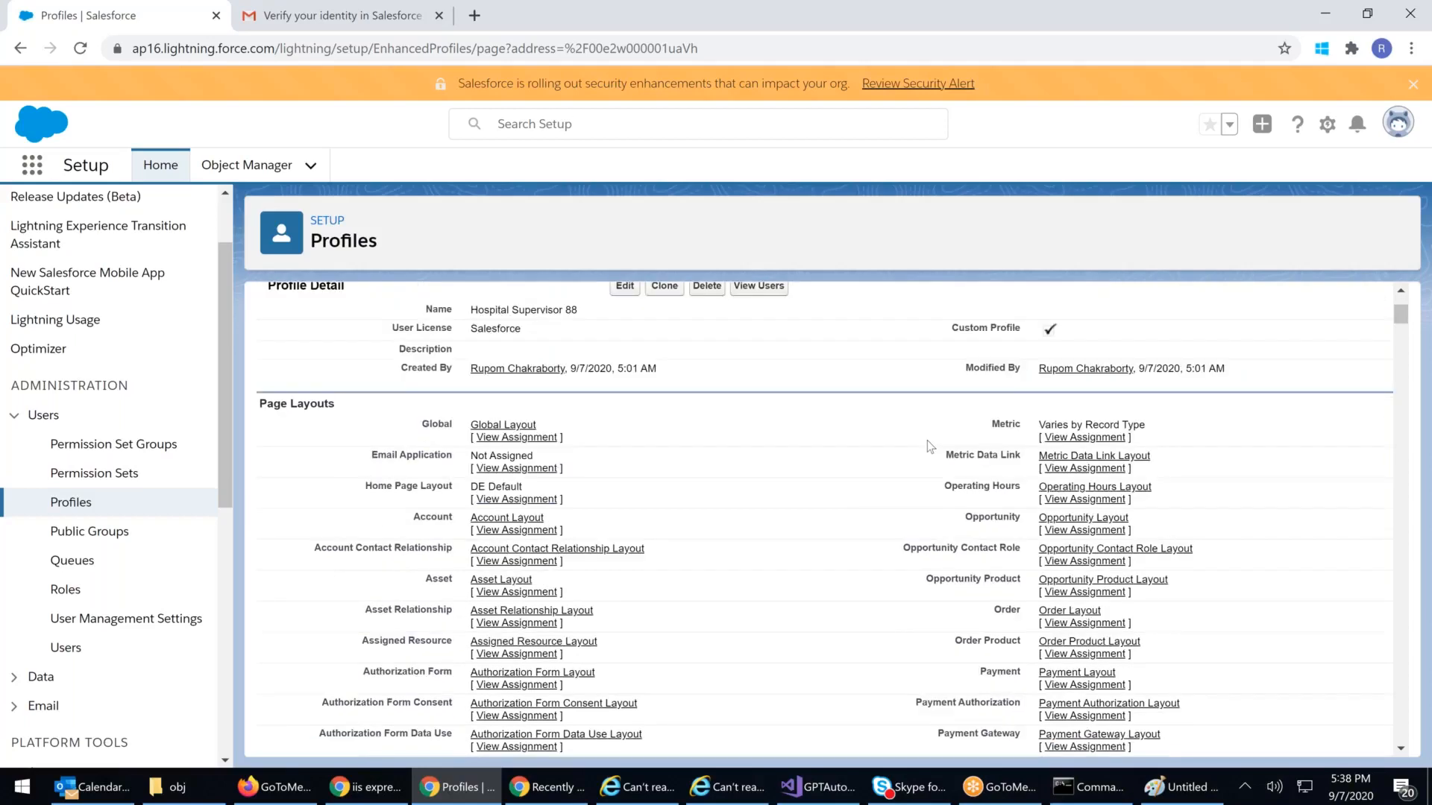
{"action": "scroll", "coordinate": [928, 448], "scroll_direction": "down", "scroll_amount": 6}
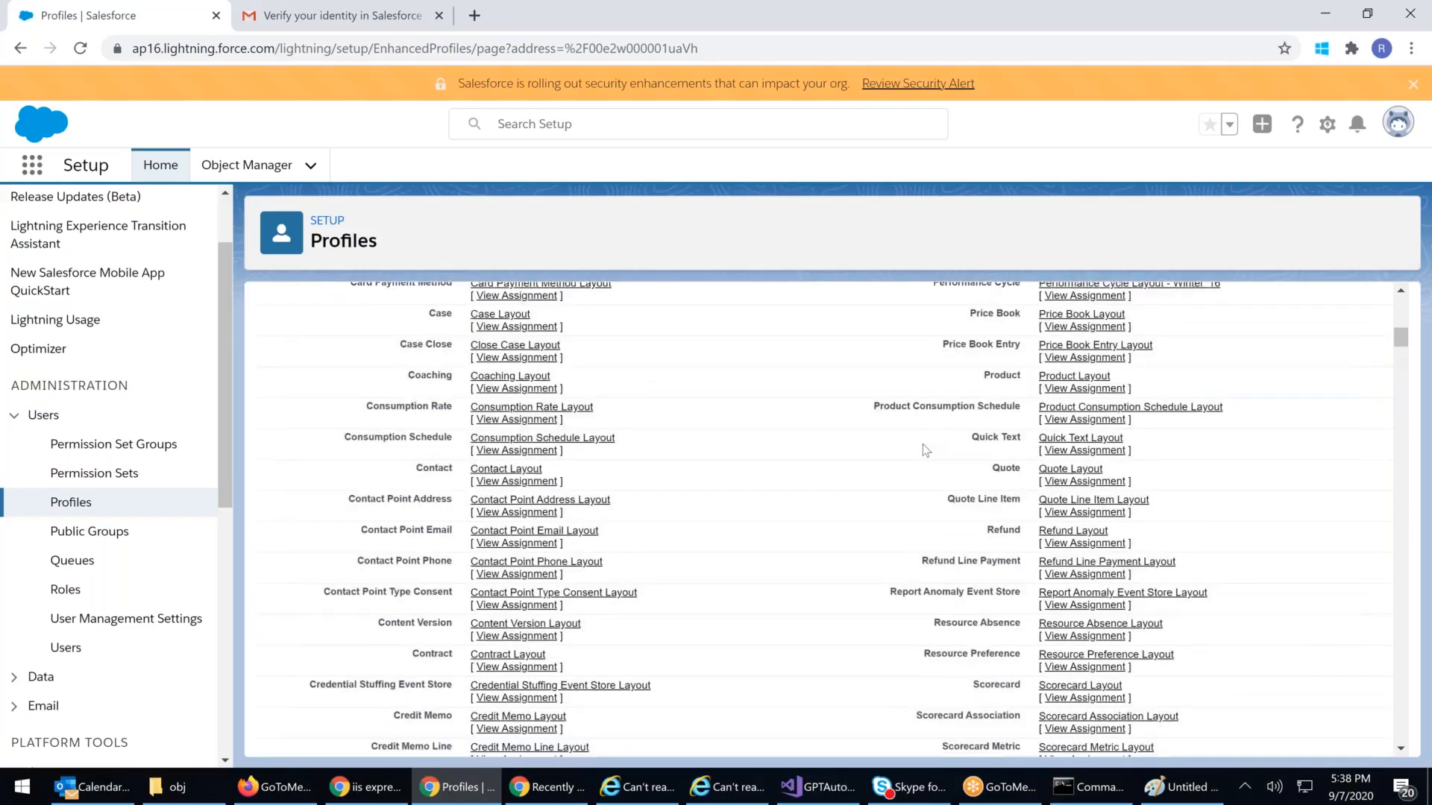
{"action": "scroll", "coordinate": [925, 449], "scroll_direction": "down", "scroll_amount": 4}
{"action": "scroll", "coordinate": [923, 452], "scroll_direction": "down", "scroll_amount": 3}
{"action": "scroll", "coordinate": [914, 451], "scroll_direction": "down", "scroll_amount": 5}
{"action": "scroll", "coordinate": [916, 453], "scroll_direction": "down", "scroll_amount": 4}
{"action": "scroll", "coordinate": [916, 455], "scroll_direction": "down", "scroll_amount": 9}
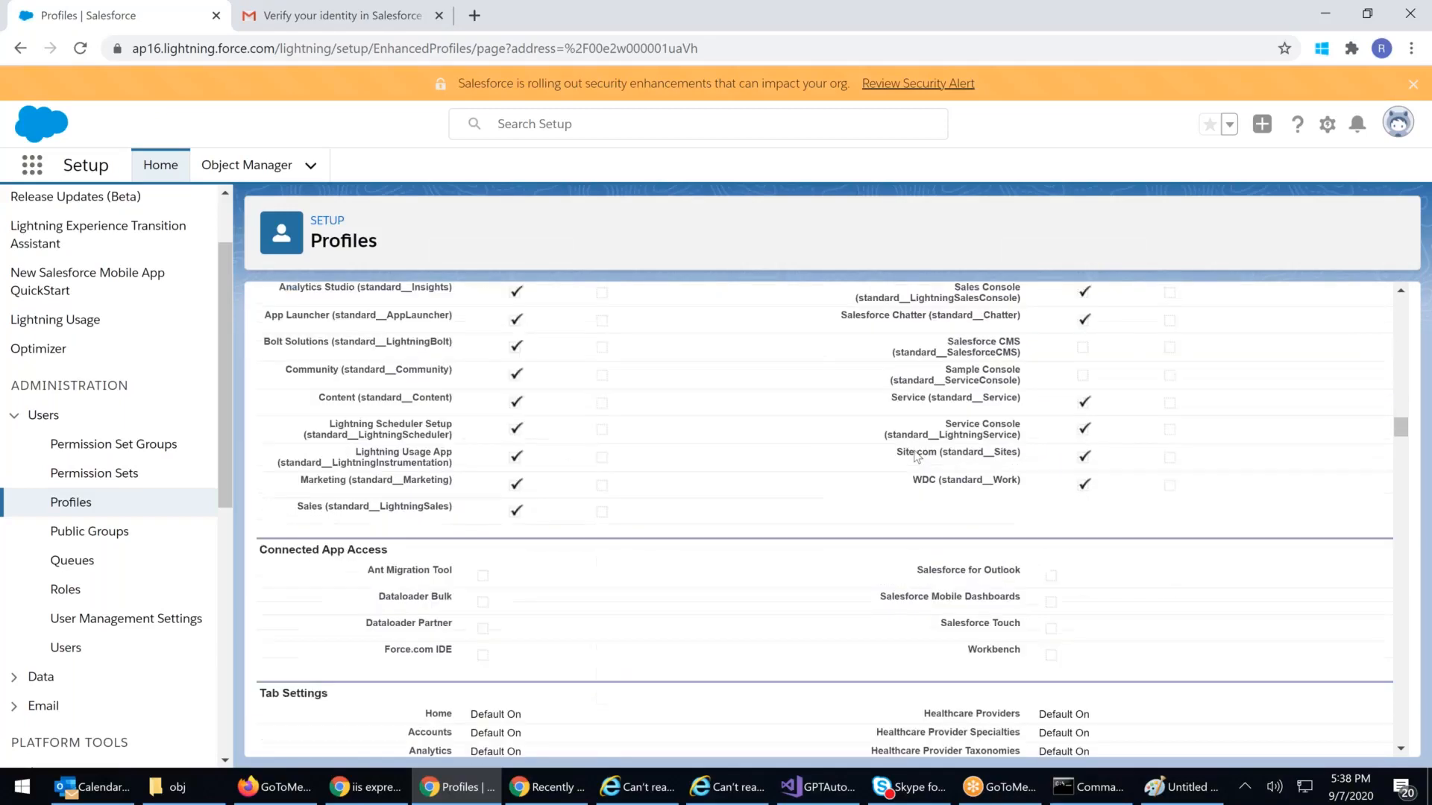
{"action": "scroll", "coordinate": [916, 457], "scroll_direction": "down", "scroll_amount": 12}
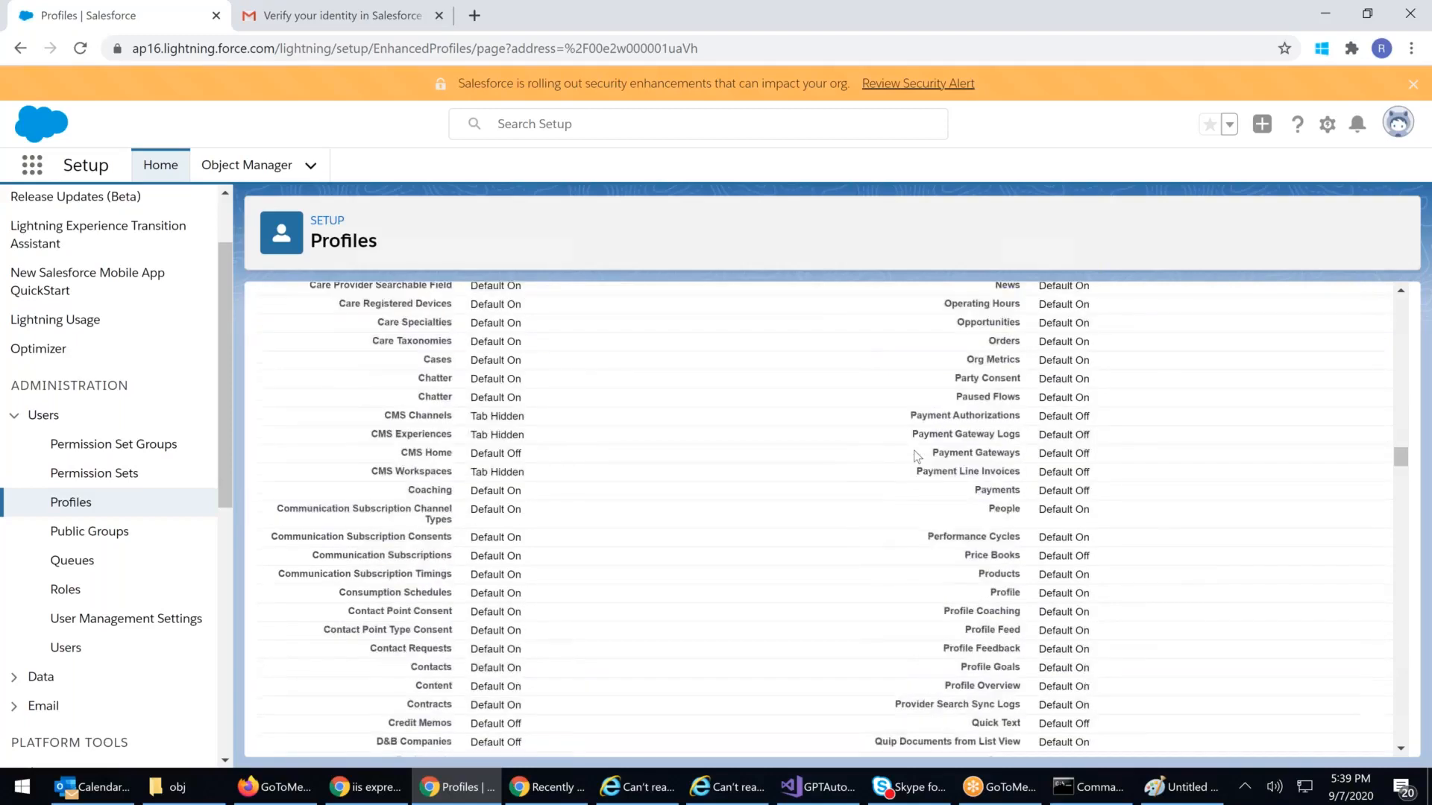
{"action": "scroll", "coordinate": [916, 455], "scroll_direction": "down", "scroll_amount": 8}
{"action": "scroll", "coordinate": [912, 456], "scroll_direction": "down", "scroll_amount": 6}
{"action": "scroll", "coordinate": [910, 456], "scroll_direction": "down", "scroll_amount": 12}
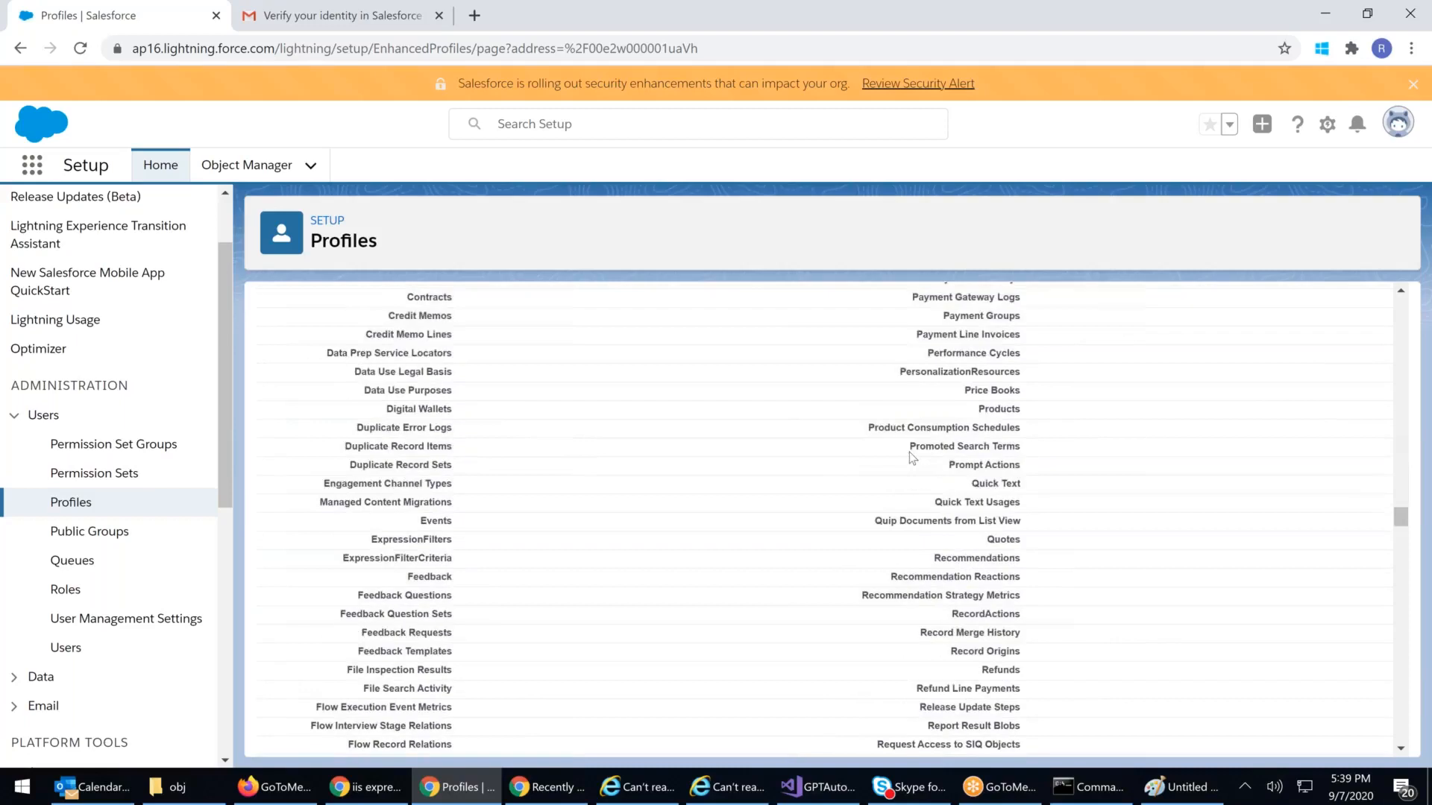
{"action": "scroll", "coordinate": [909, 456], "scroll_direction": "down", "scroll_amount": 10}
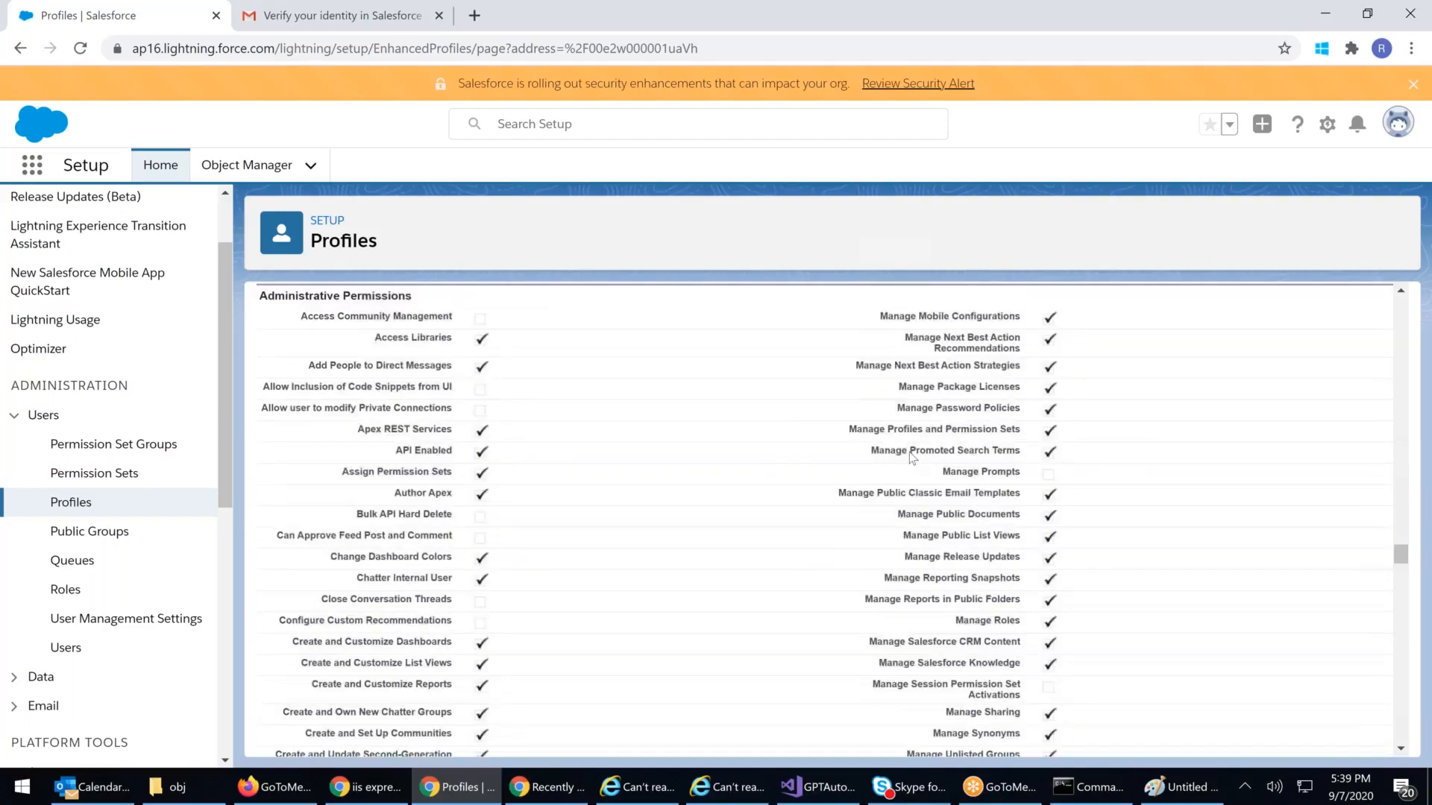
{"action": "scroll", "coordinate": [911, 456], "scroll_direction": "down", "scroll_amount": 1}
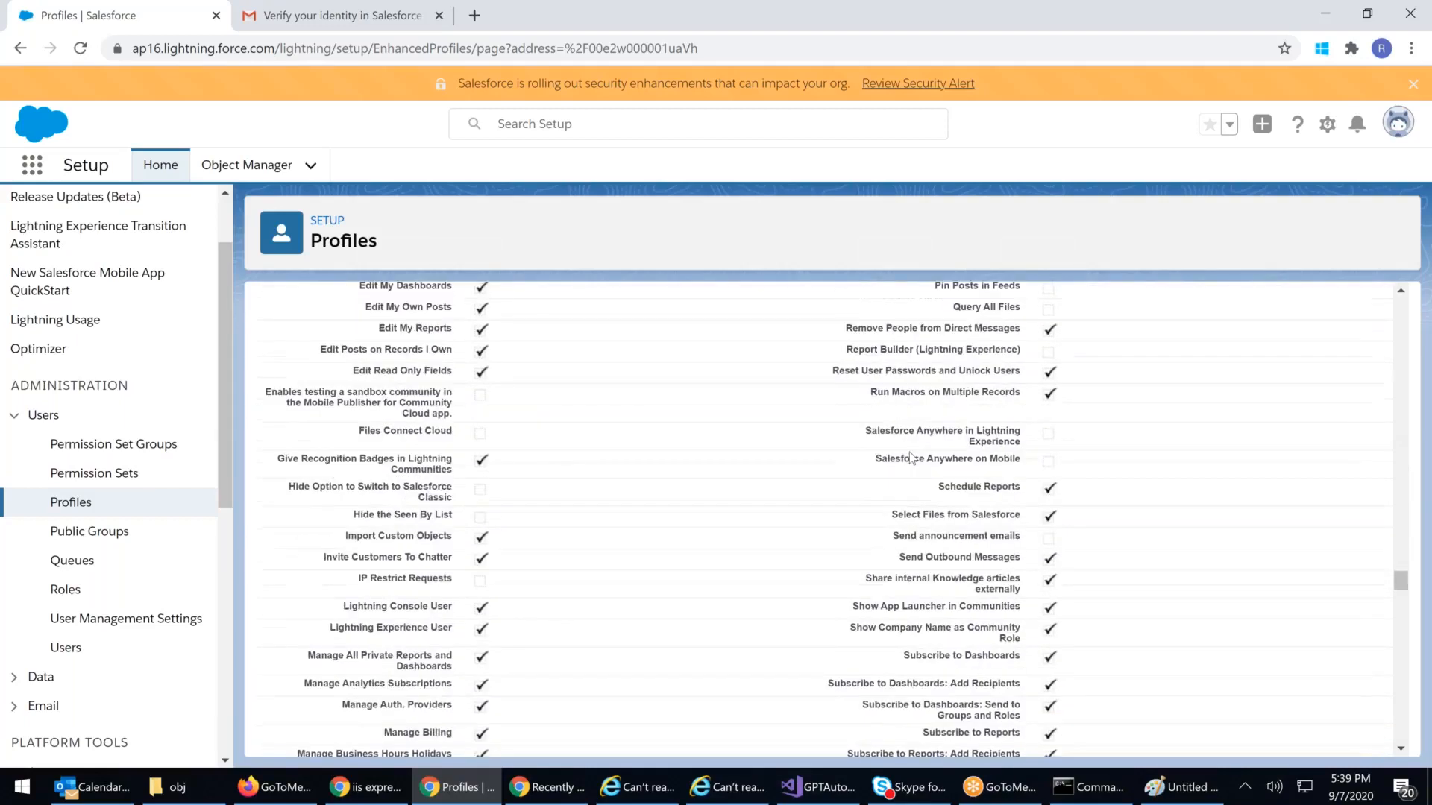
{"action": "scroll", "coordinate": [910, 457], "scroll_direction": "down", "scroll_amount": 10}
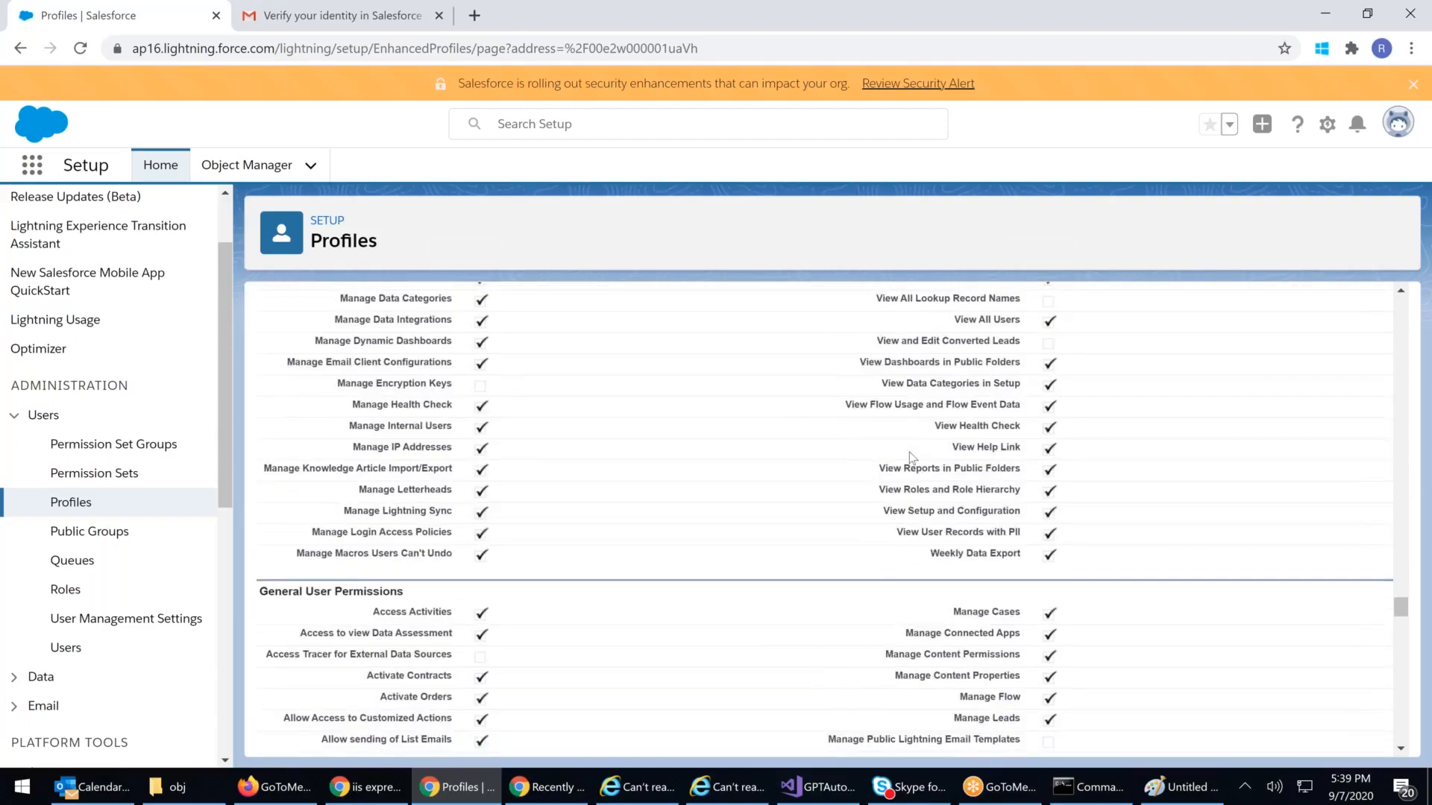
{"action": "scroll", "coordinate": [910, 456], "scroll_direction": "down", "scroll_amount": 10}
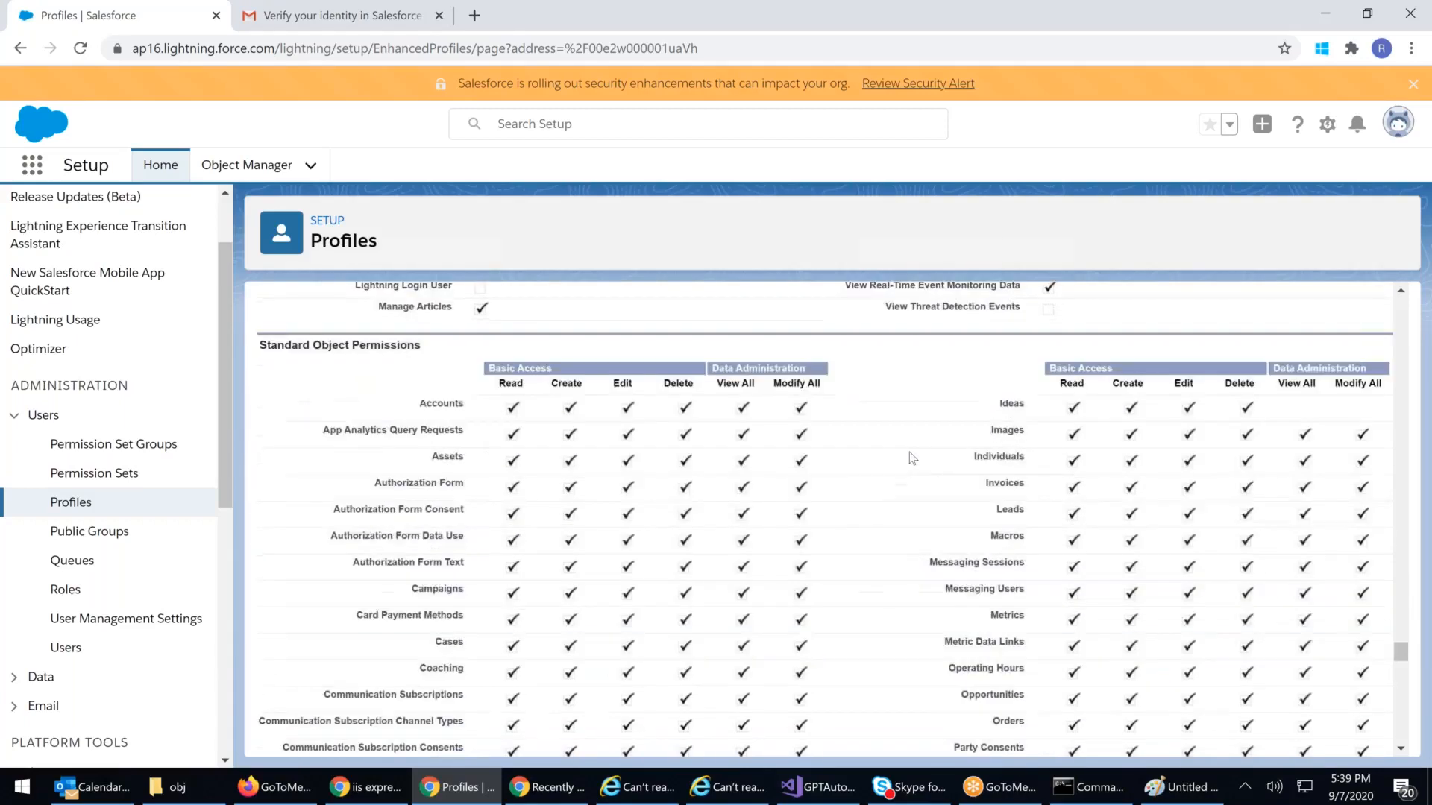
{"action": "scroll", "coordinate": [910, 454], "scroll_direction": "down", "scroll_amount": 2}
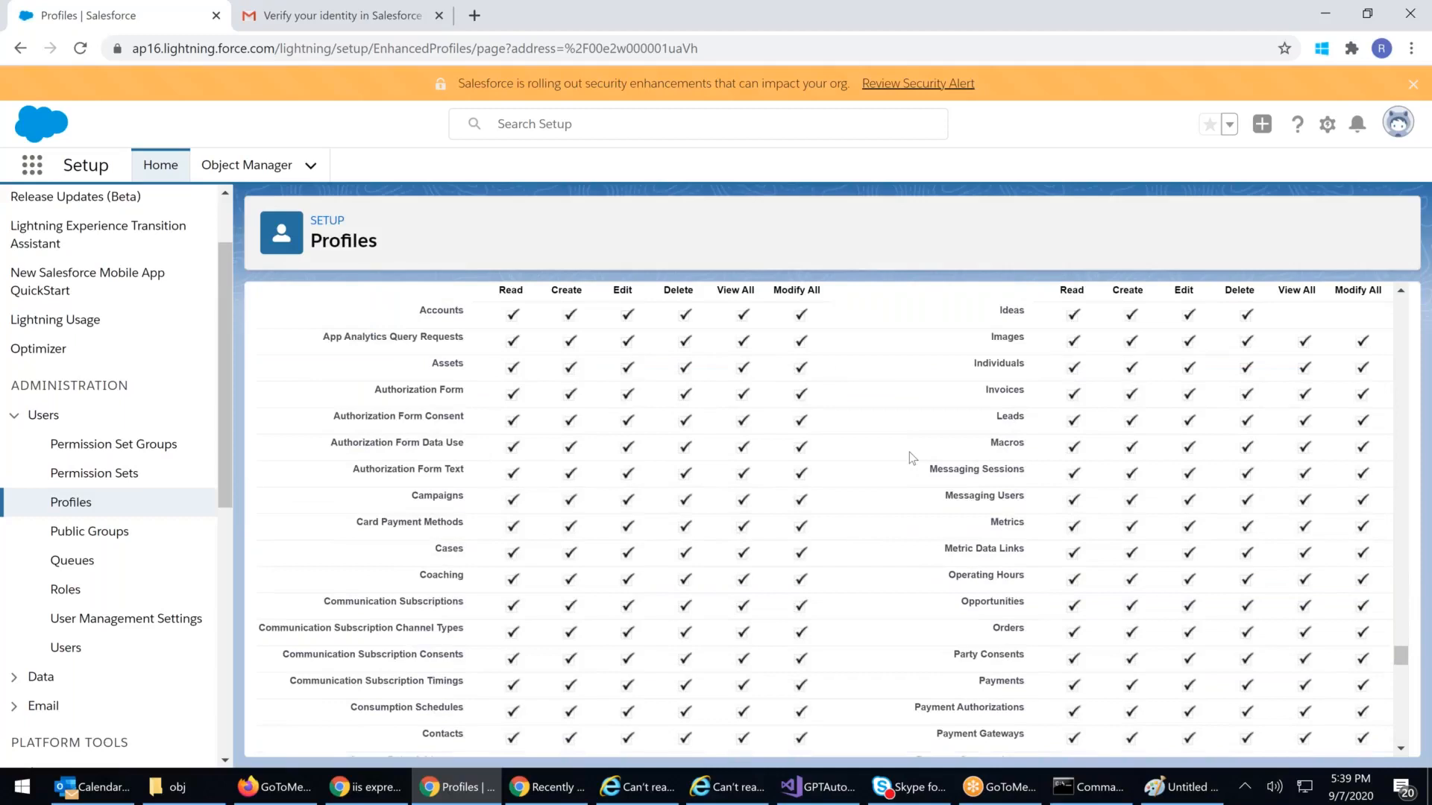
{"action": "scroll", "coordinate": [909, 455], "scroll_direction": "down", "scroll_amount": 10}
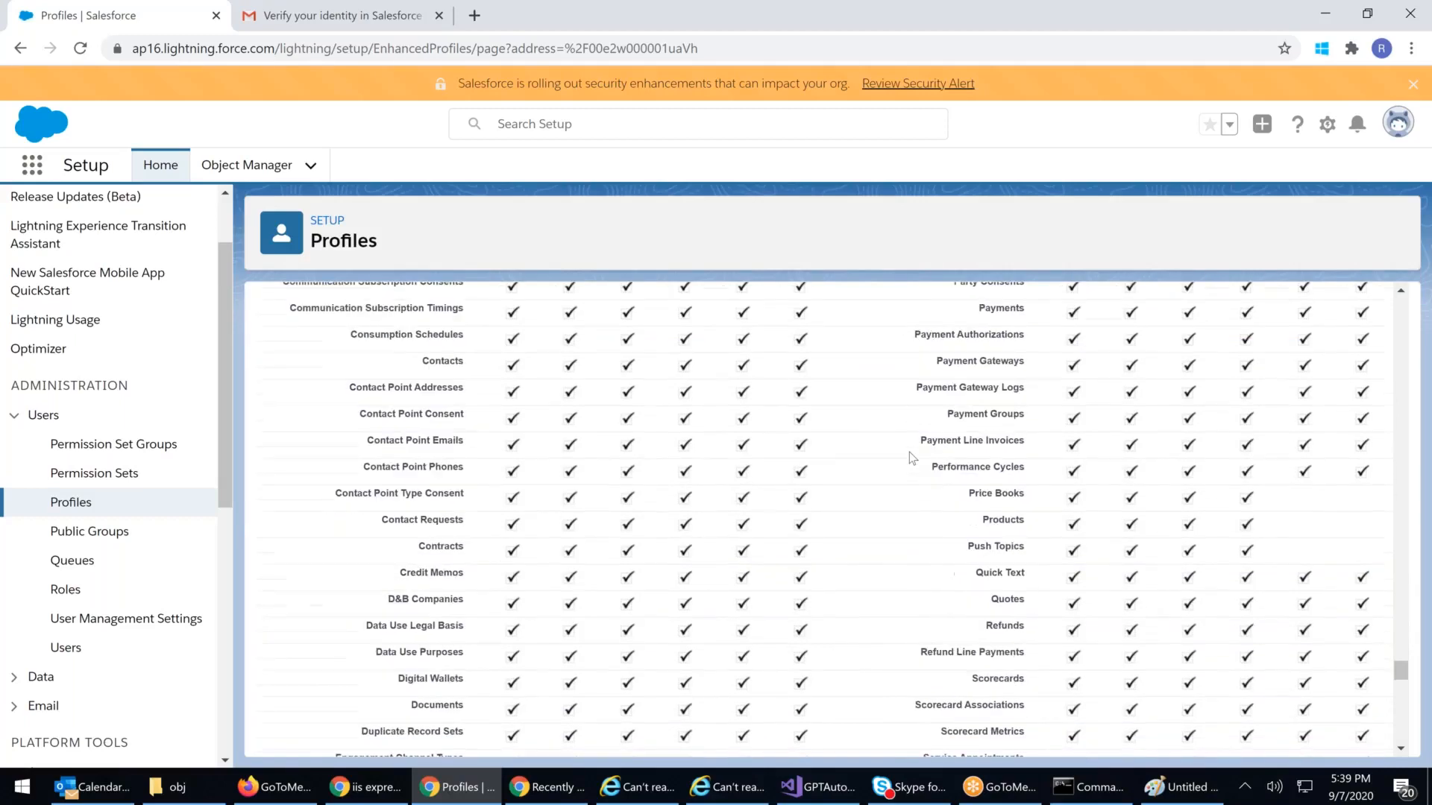
{"action": "scroll", "coordinate": [909, 455], "scroll_direction": "down", "scroll_amount": 15}
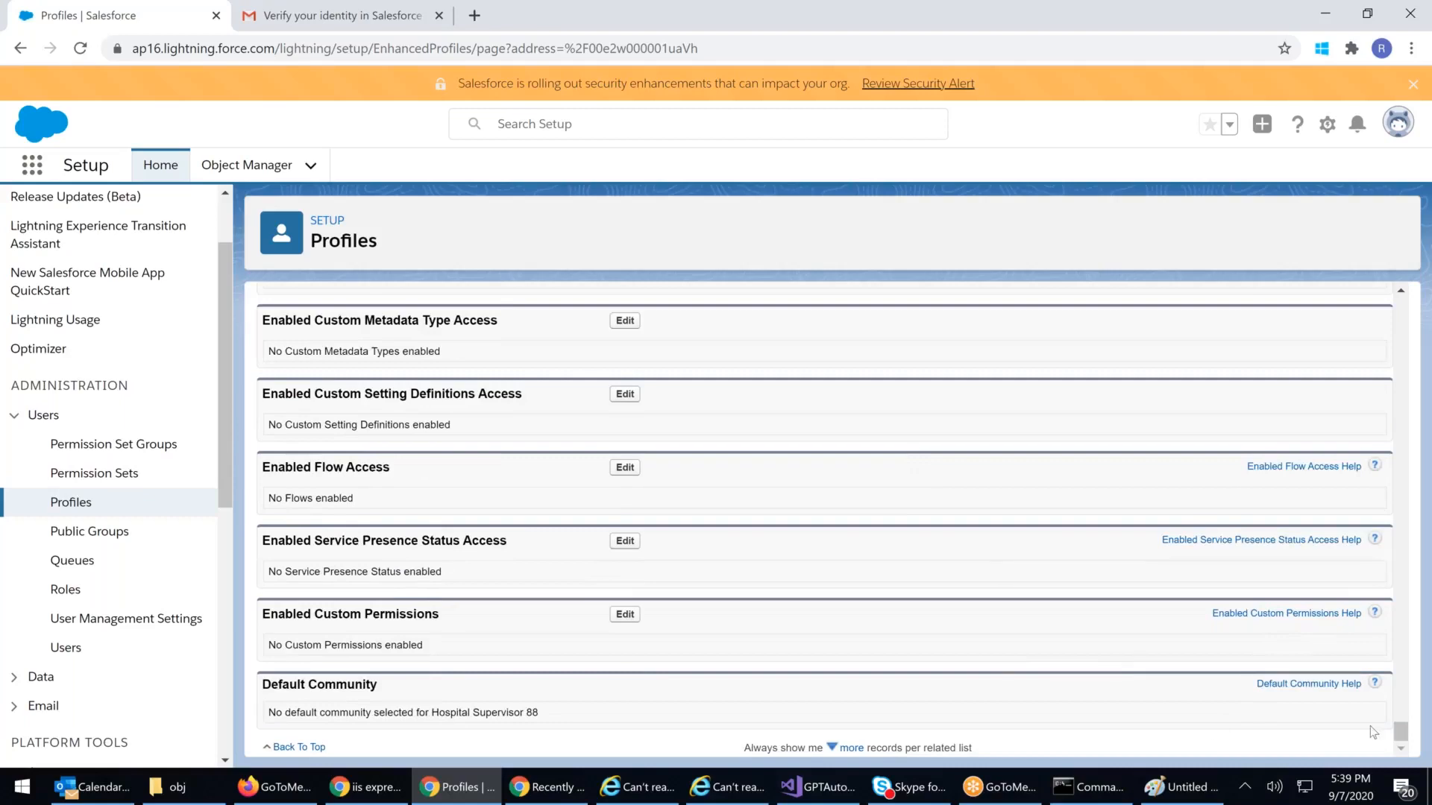
{"action": "left_click_drag", "start_coordinate": [1395, 600], "coordinate": [1384, 273]}
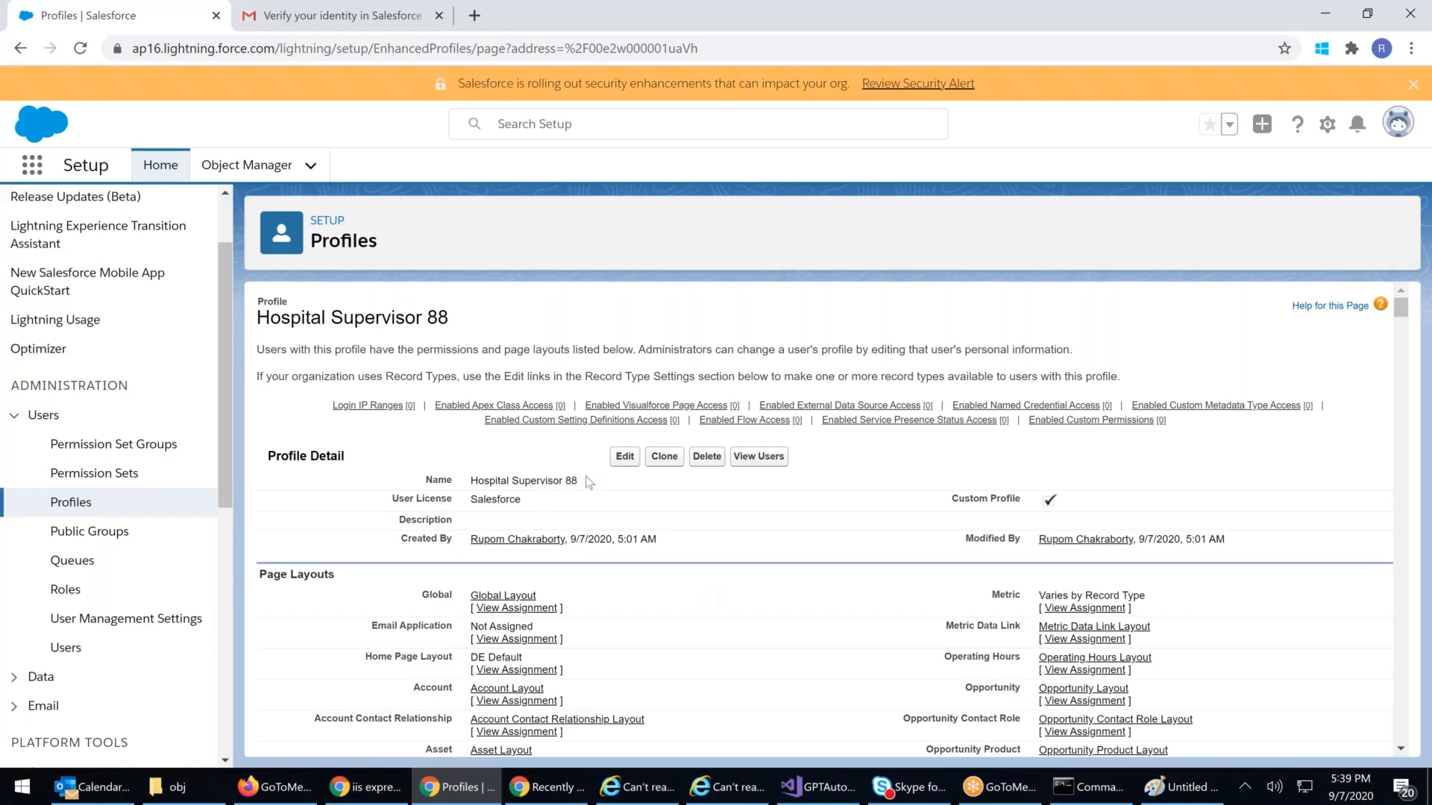
{"action": "left_click", "coordinate": [625, 456]}
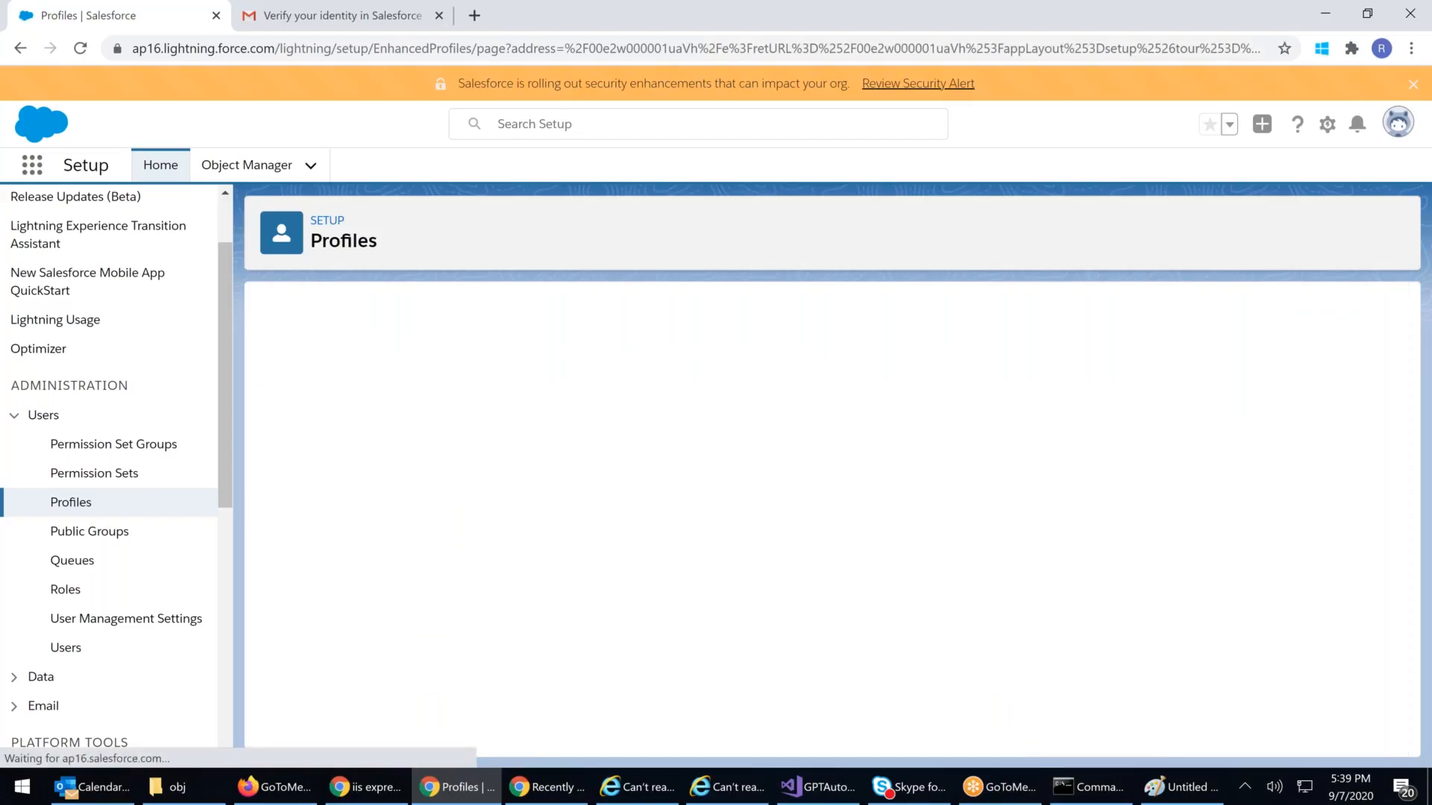
Step: Uncheck Visible for every custom app, from All Tabs through WDC
{"action": "scroll", "coordinate": [530, 425], "scroll_direction": "down", "scroll_amount": 2}
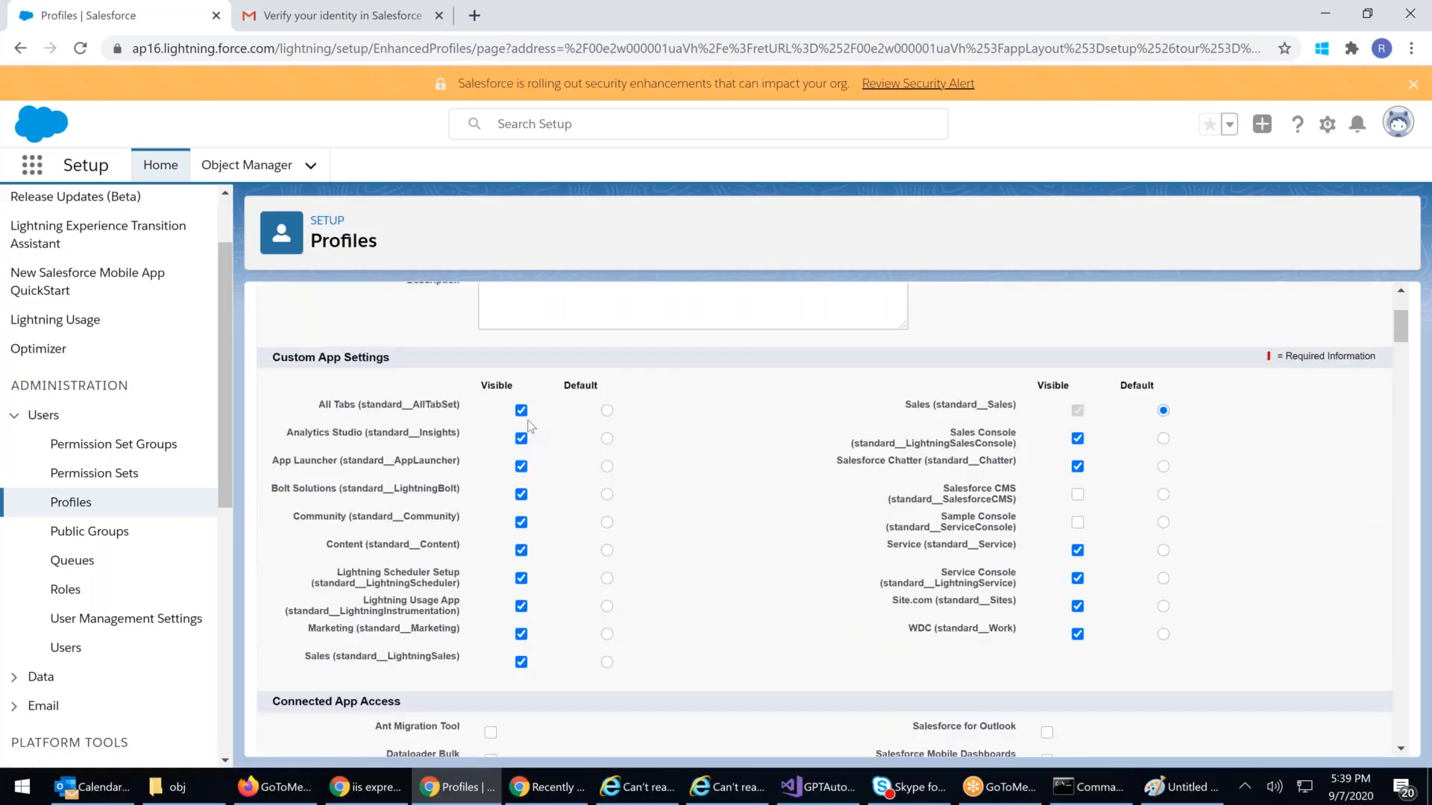
{"action": "left_click", "coordinate": [522, 411]}
{"action": "left_click", "coordinate": [522, 439]}
{"action": "left_click", "coordinate": [521, 494]}
{"action": "left_click", "coordinate": [522, 467]}
{"action": "left_click", "coordinate": [521, 522]}
{"action": "left_click", "coordinate": [521, 550]}
{"action": "left_click", "coordinate": [522, 578]}
{"action": "left_click", "coordinate": [521, 608]}
{"action": "left_click", "coordinate": [521, 634]}
{"action": "left_click", "coordinate": [521, 662]}
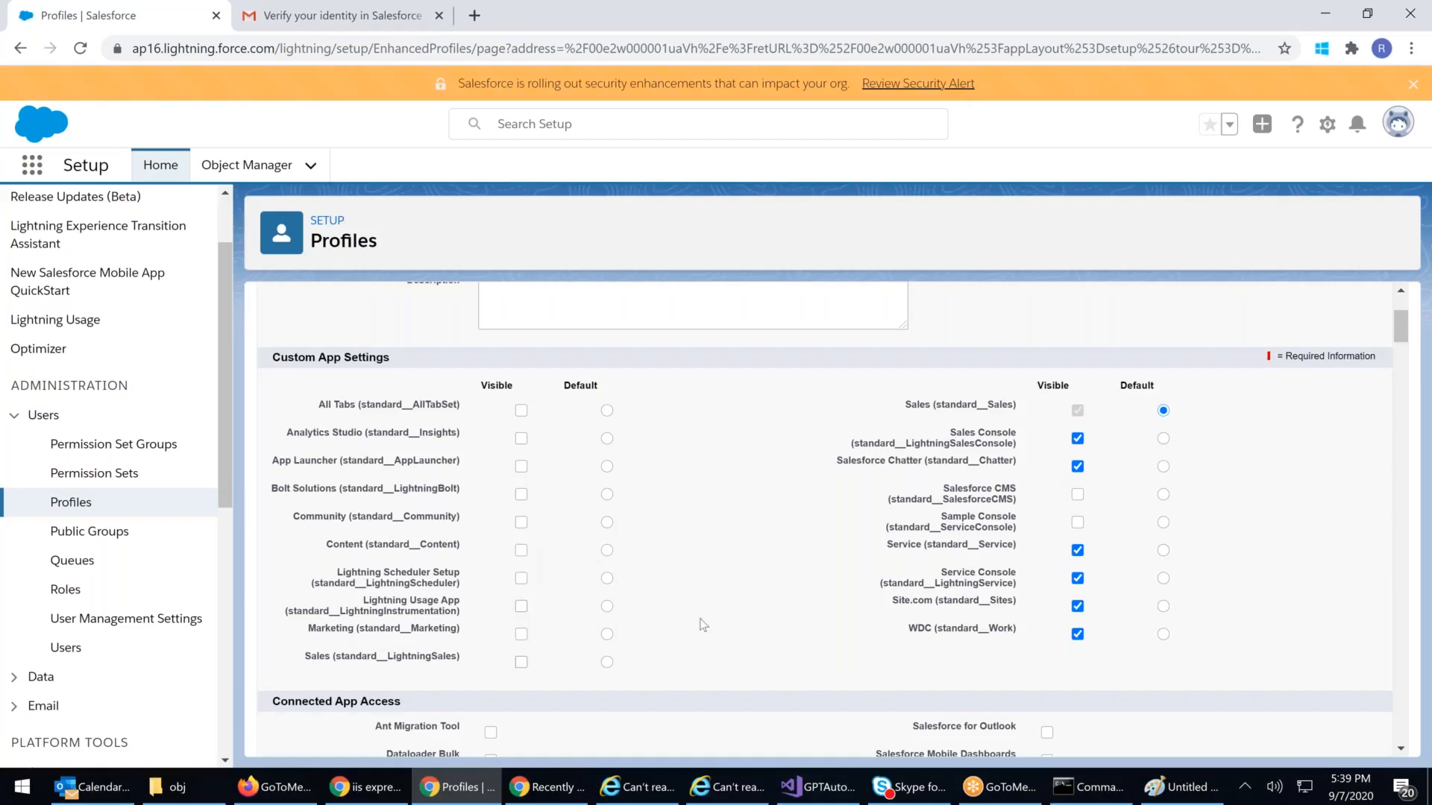
{"action": "left_click", "coordinate": [1077, 467]}
{"action": "left_click", "coordinate": [1077, 550]}
{"action": "left_click", "coordinate": [1078, 579]}
{"action": "left_click", "coordinate": [1077, 606]}
{"action": "left_click", "coordinate": [1078, 634]}
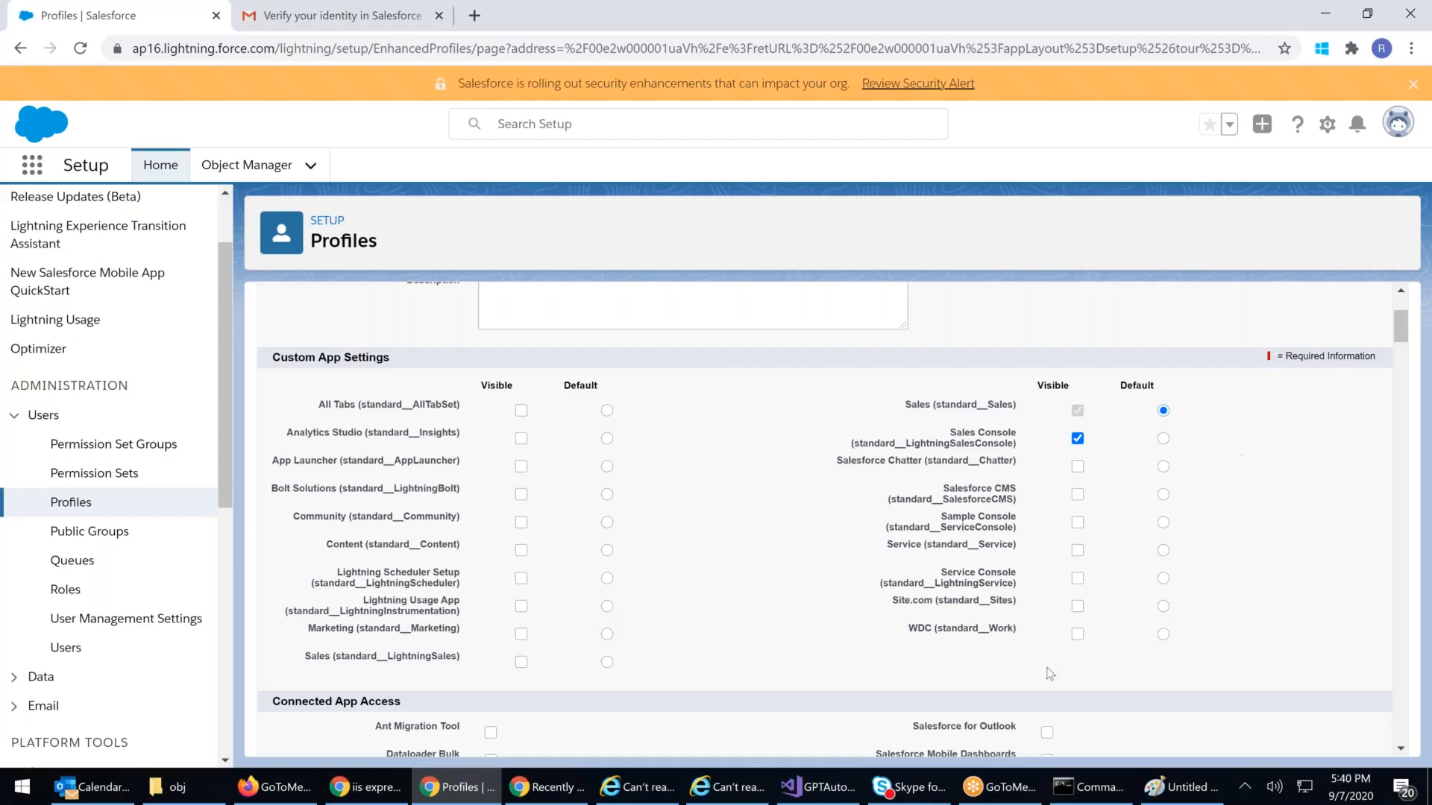
Step: Make Sales (standard__LightningSales) visible and default, hide Sales Console, and show Community
{"action": "left_click_drag", "start_coordinate": [905, 405], "coordinate": [1008, 411]}
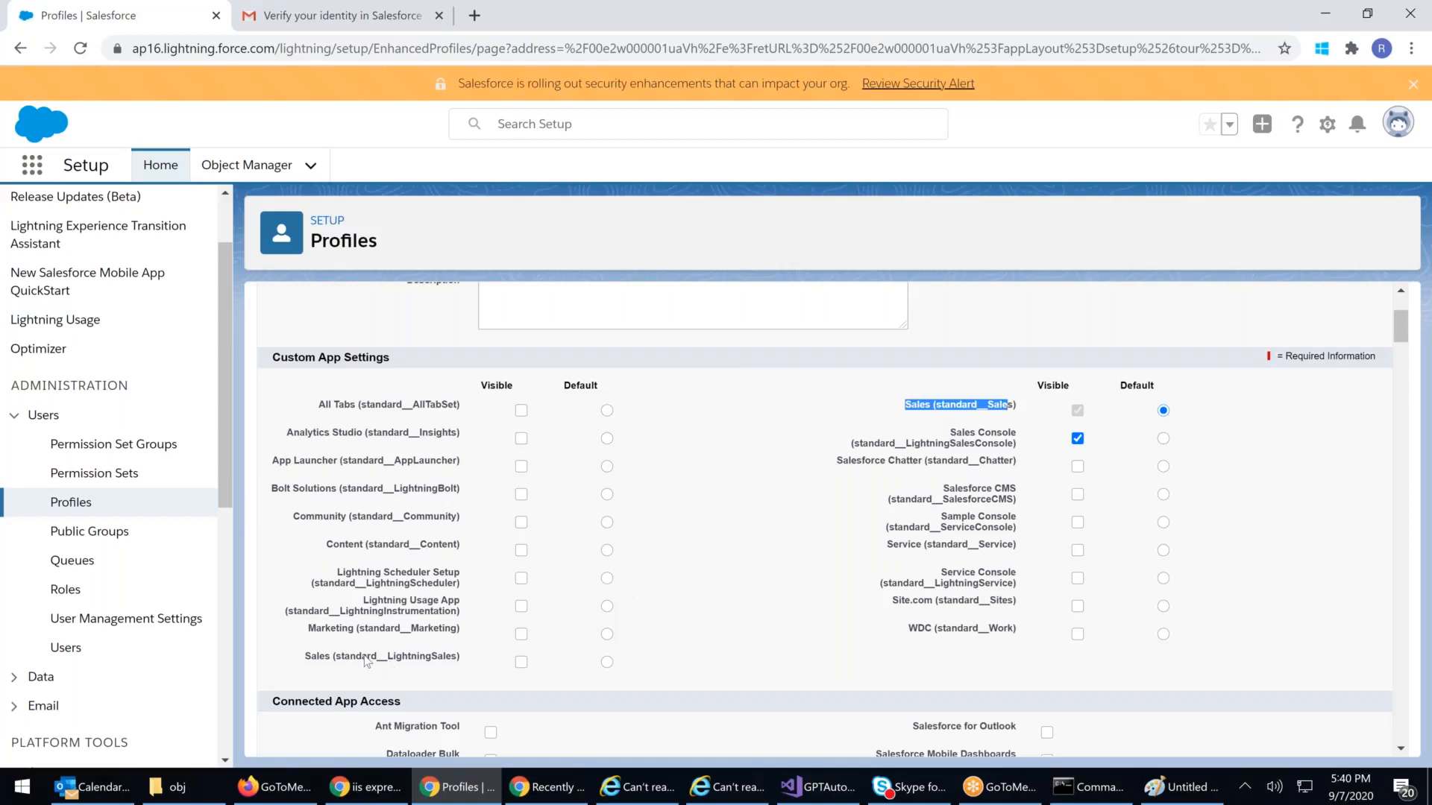
{"action": "left_click_drag", "start_coordinate": [305, 656], "coordinate": [510, 661]}
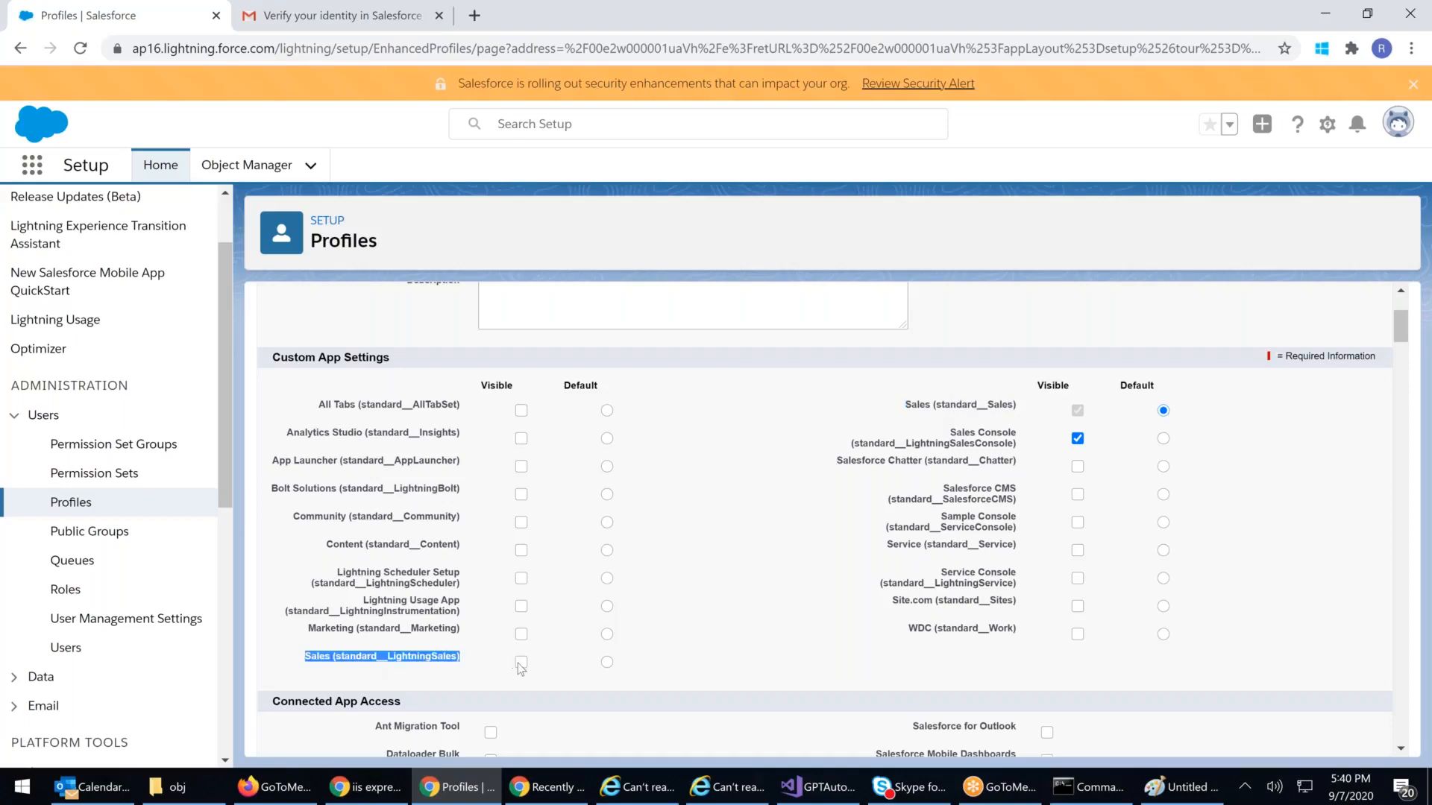
{"action": "left_click", "coordinate": [522, 663]}
{"action": "left_click", "coordinate": [607, 663]}
{"action": "left_click_drag", "start_coordinate": [912, 405], "coordinate": [1021, 405]}
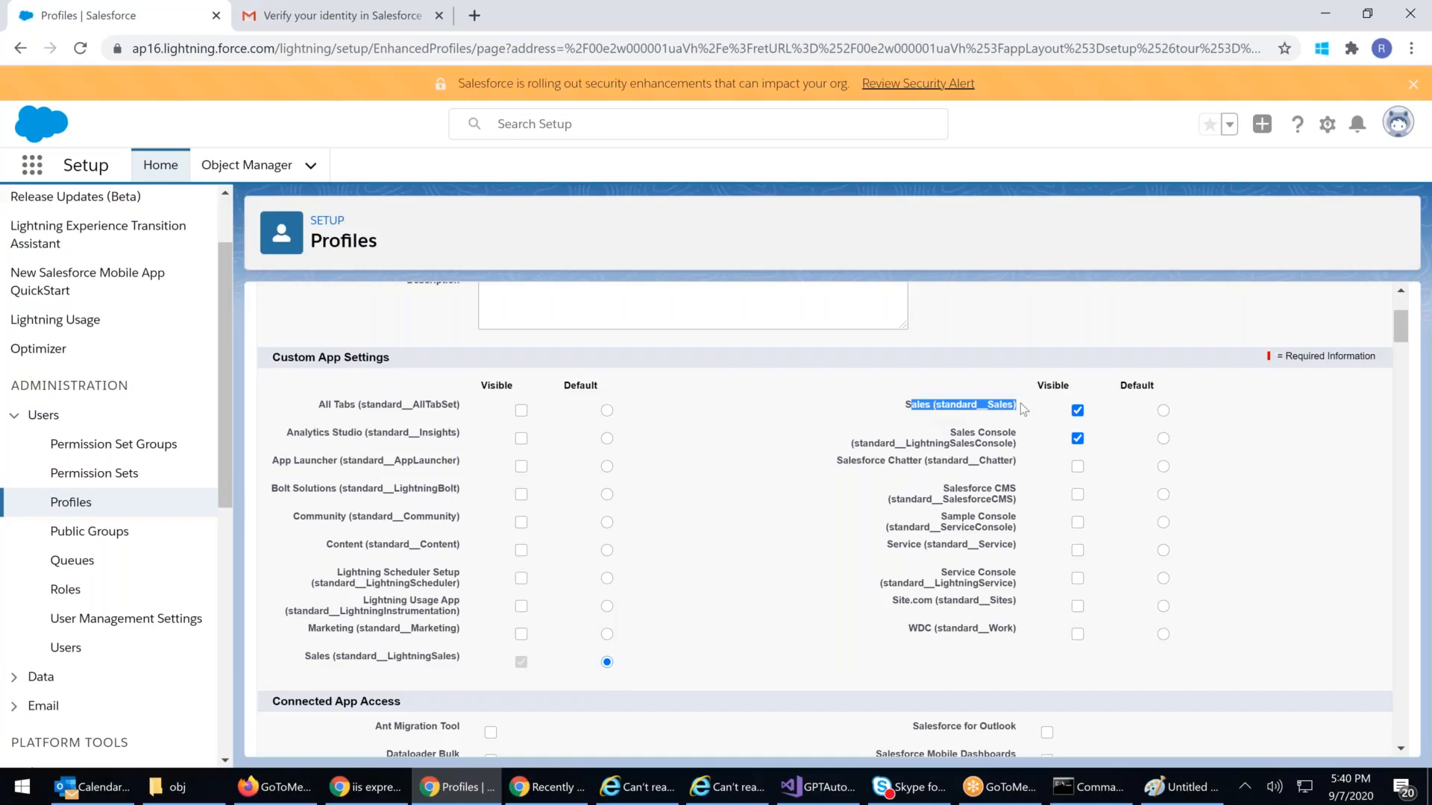
{"action": "left_click", "coordinate": [1077, 439]}
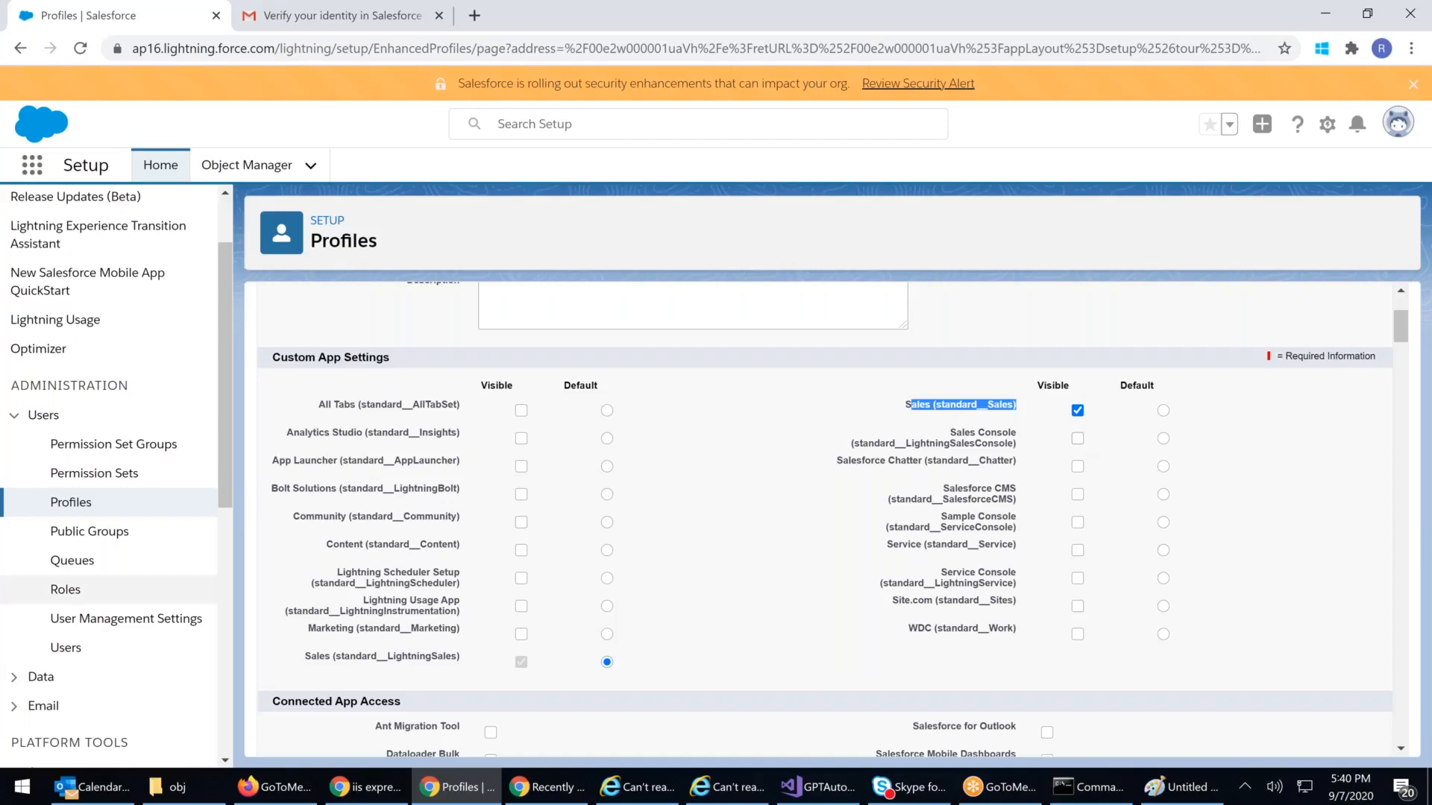
{"action": "left_click", "coordinate": [524, 523]}
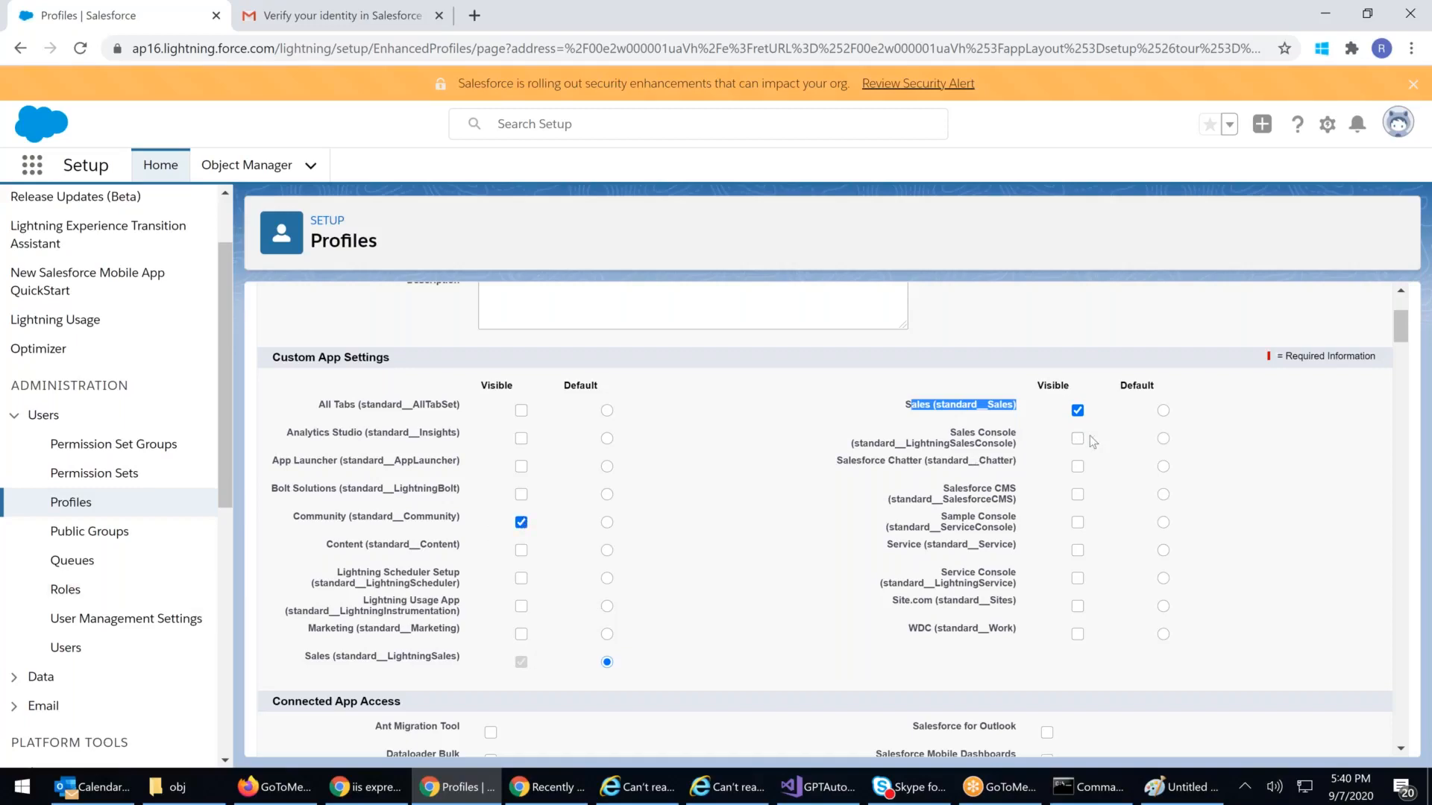
Step: Review the Lightning Sales, Sales, Service Console, Service and Marketing app entries
{"action": "left_click", "coordinate": [795, 587]}
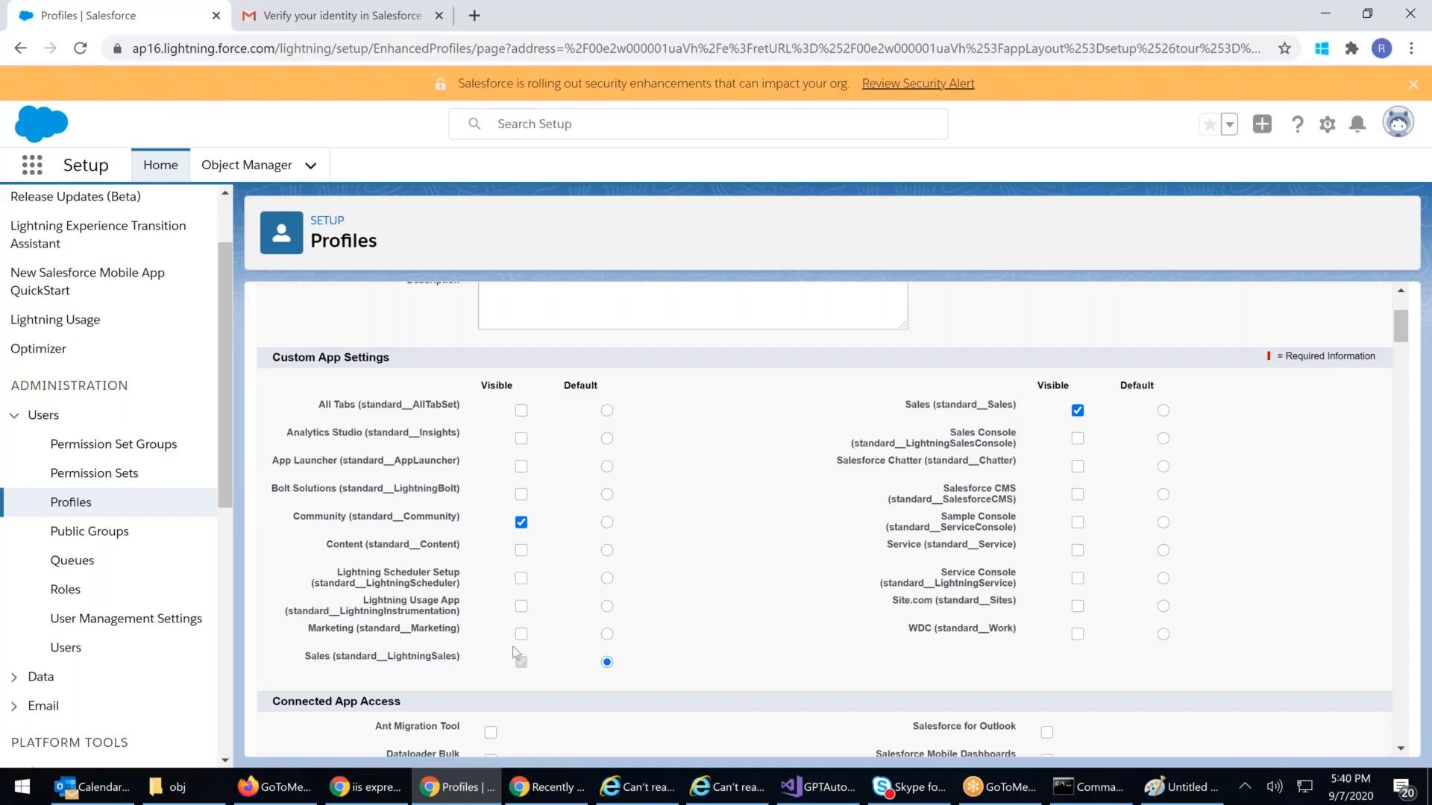
{"action": "left_click_drag", "start_coordinate": [317, 657], "coordinate": [584, 656]}
{"action": "left_click_drag", "start_coordinate": [911, 405], "coordinate": [1108, 411]}
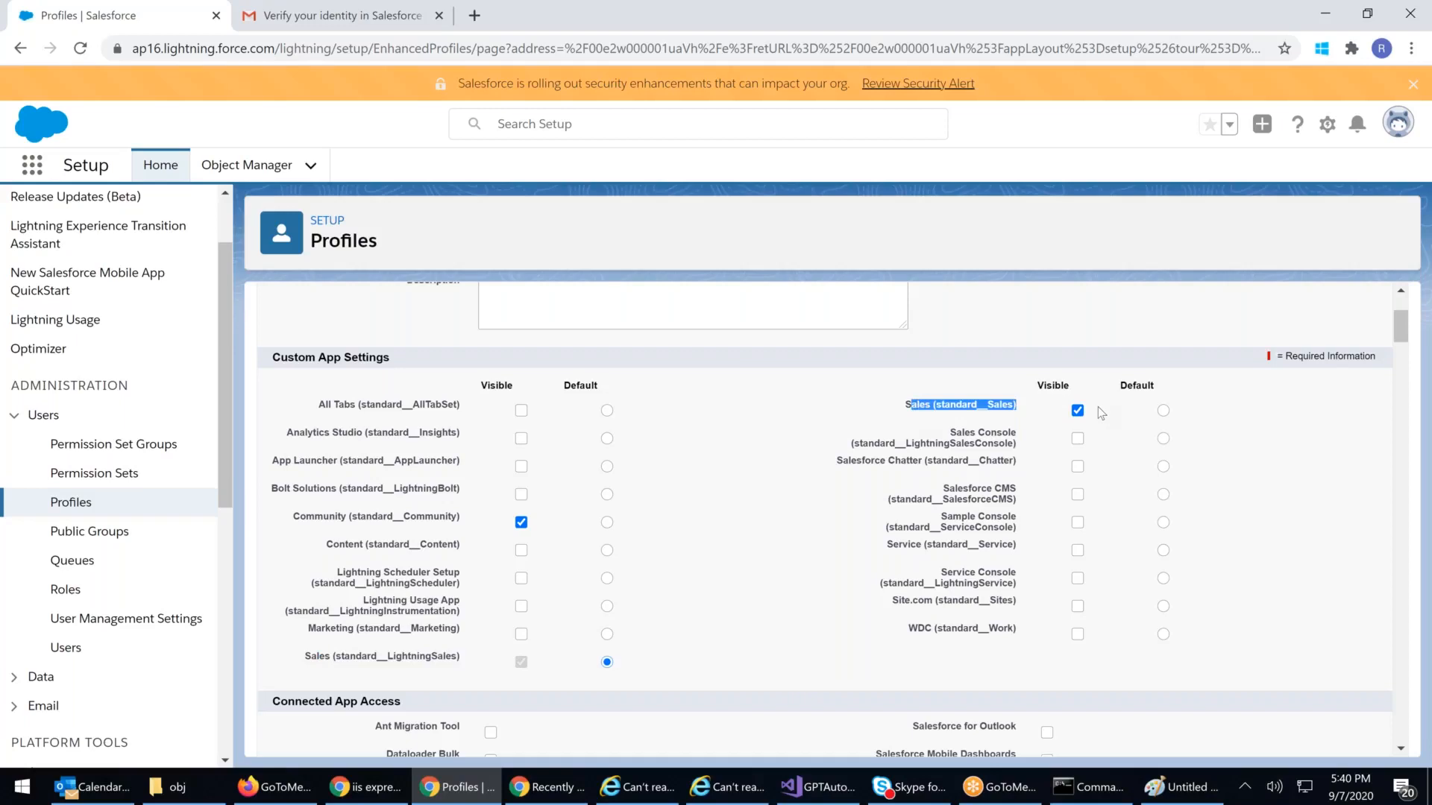
{"action": "left_click", "coordinate": [419, 657]}
{"action": "left_click_drag", "start_coordinate": [349, 656], "coordinate": [462, 658]}
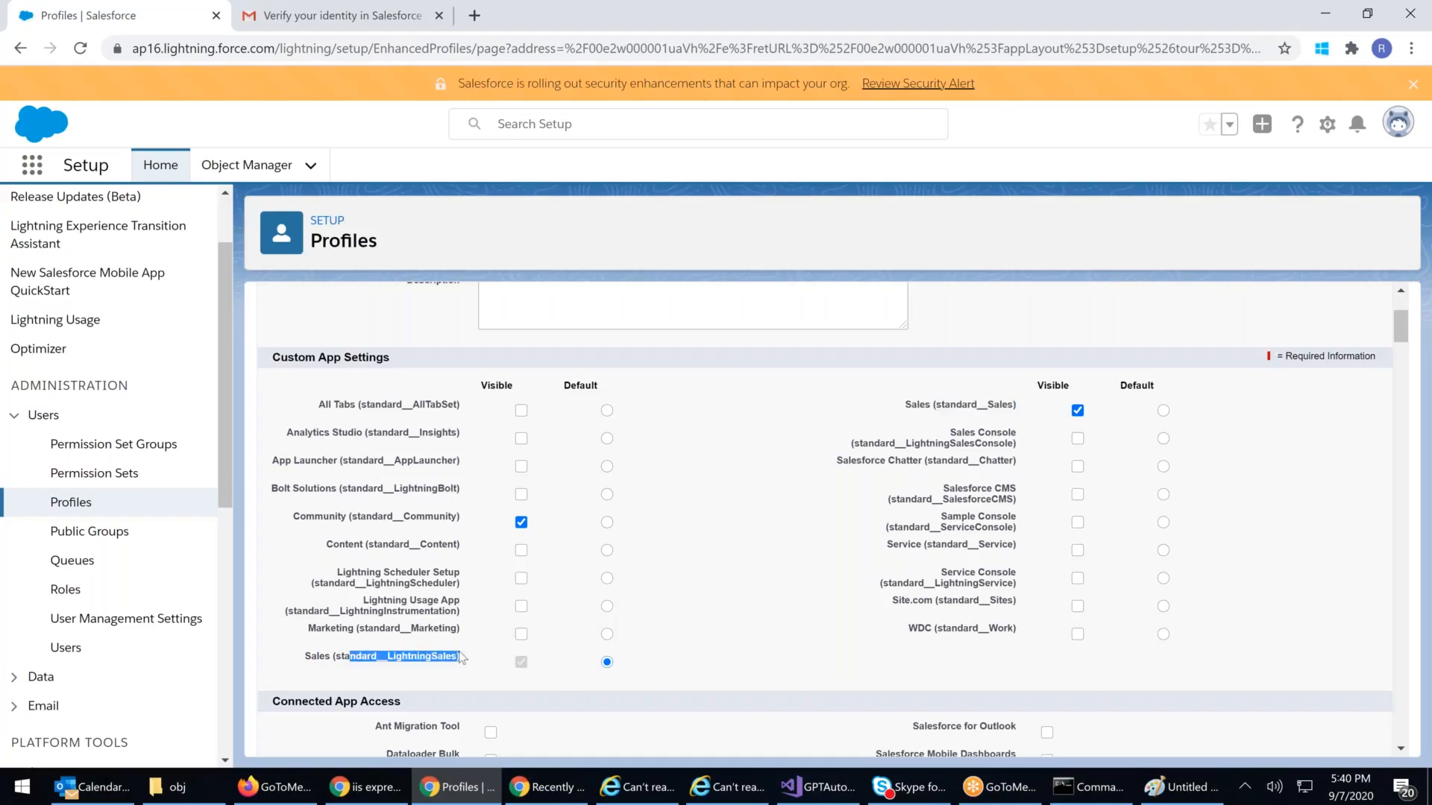
{"action": "left_click_drag", "start_coordinate": [916, 586], "coordinate": [1014, 589]}
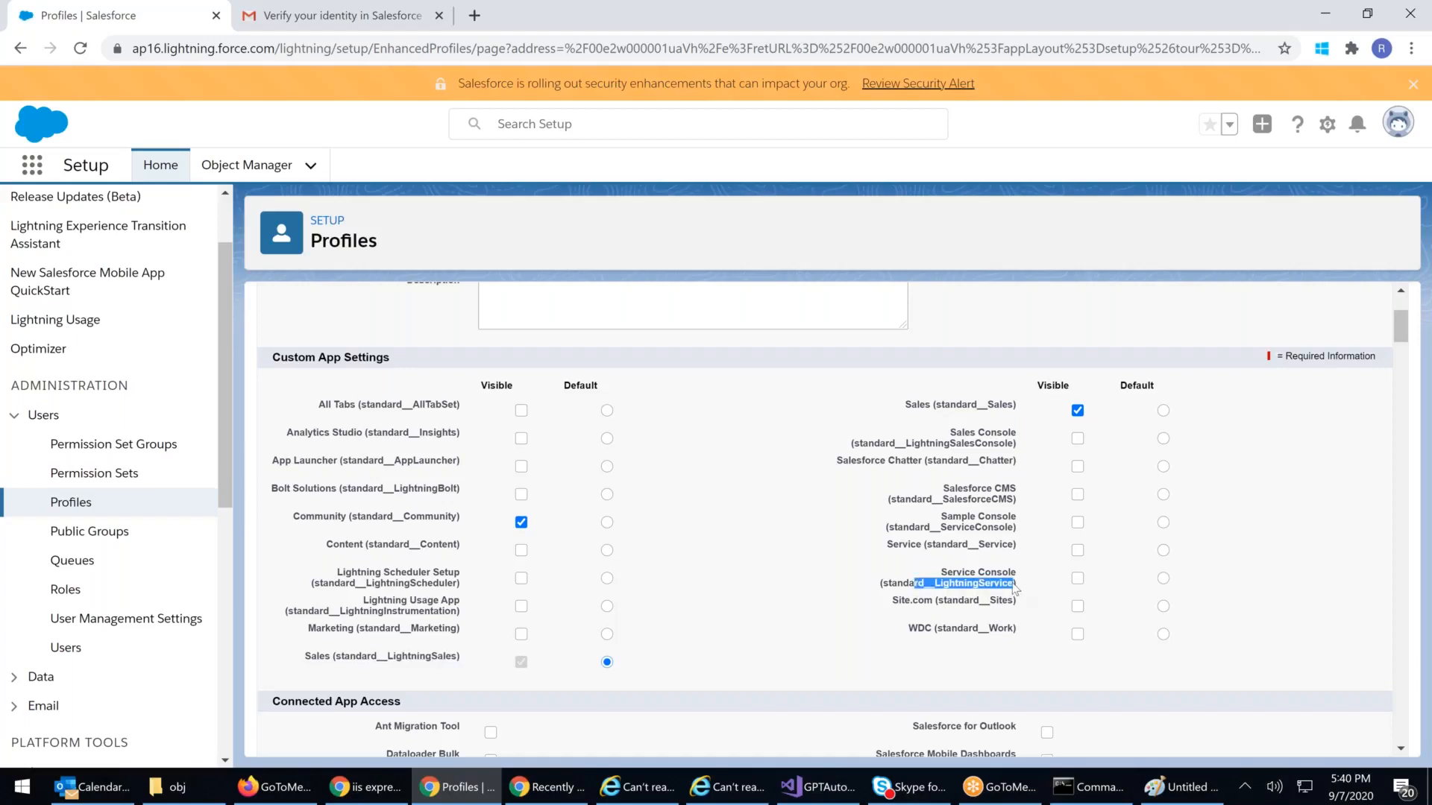
{"action": "left_click_drag", "start_coordinate": [888, 546], "coordinate": [1023, 549]}
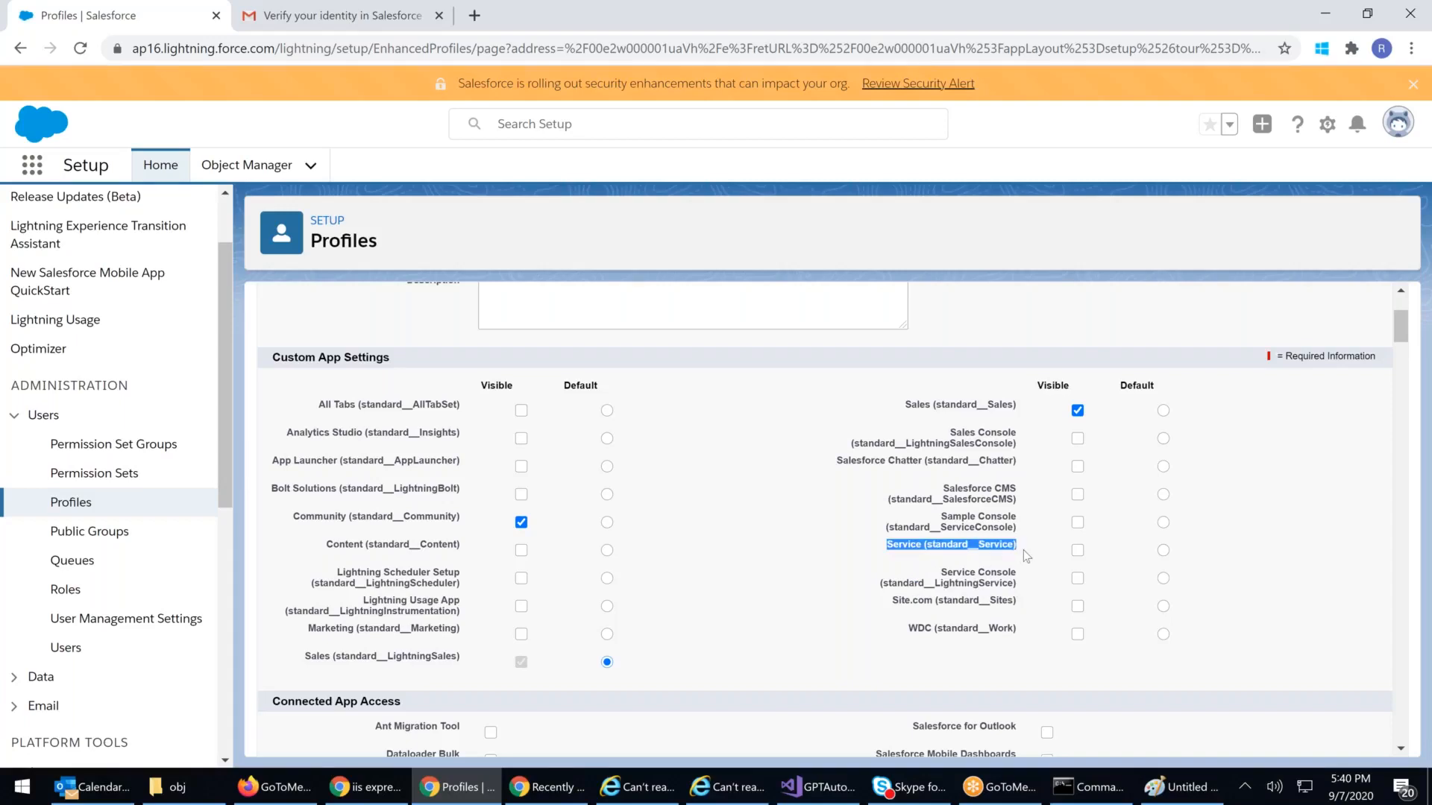
{"action": "left_click_drag", "start_coordinate": [325, 630], "coordinate": [496, 633]}
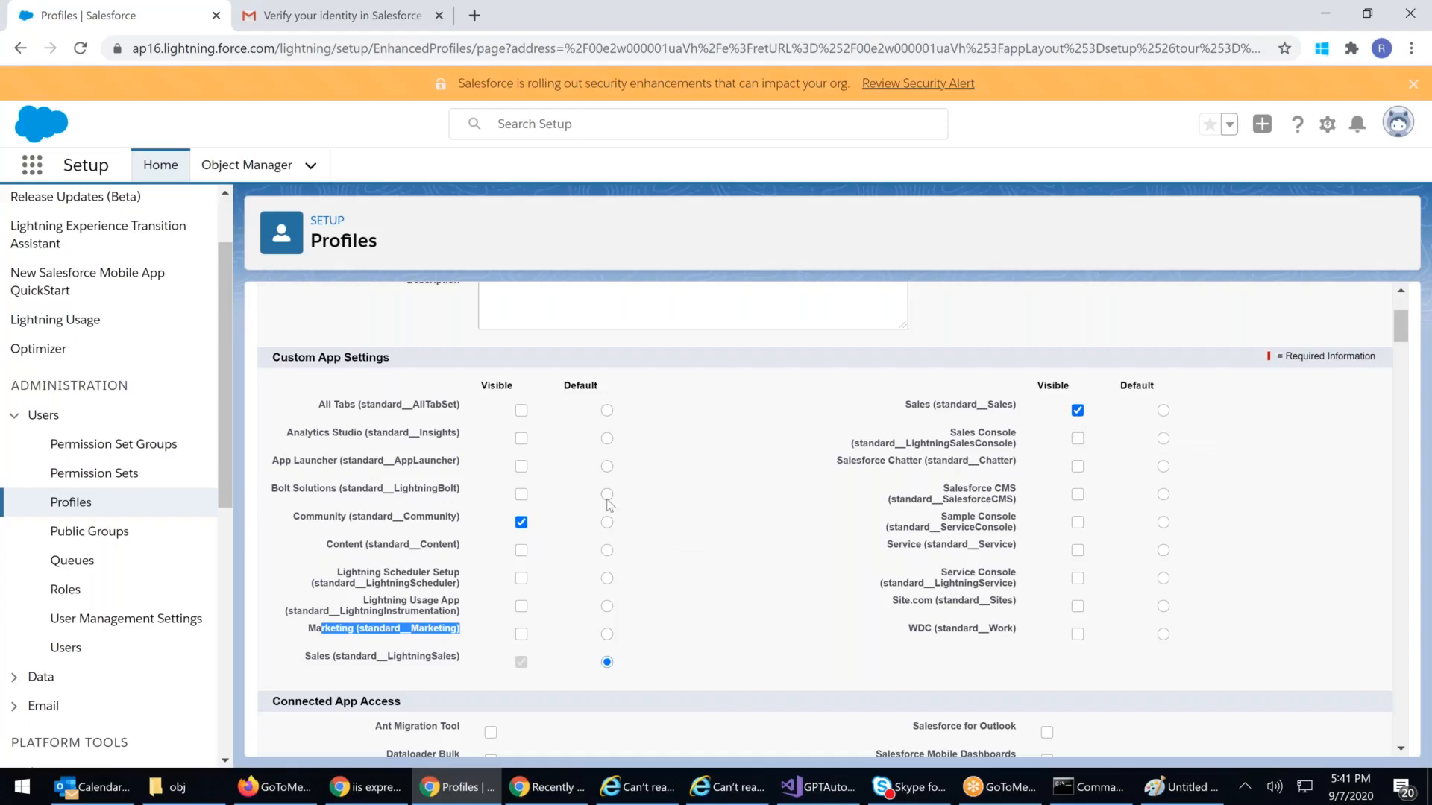
{"action": "scroll", "coordinate": [607, 501], "scroll_direction": "up", "scroll_amount": 3}
Step: Save the profile's app visibility, then view the incognito supervisor's full App Launcher: only Community and Sales
{"action": "left_click", "coordinate": [622, 390]}
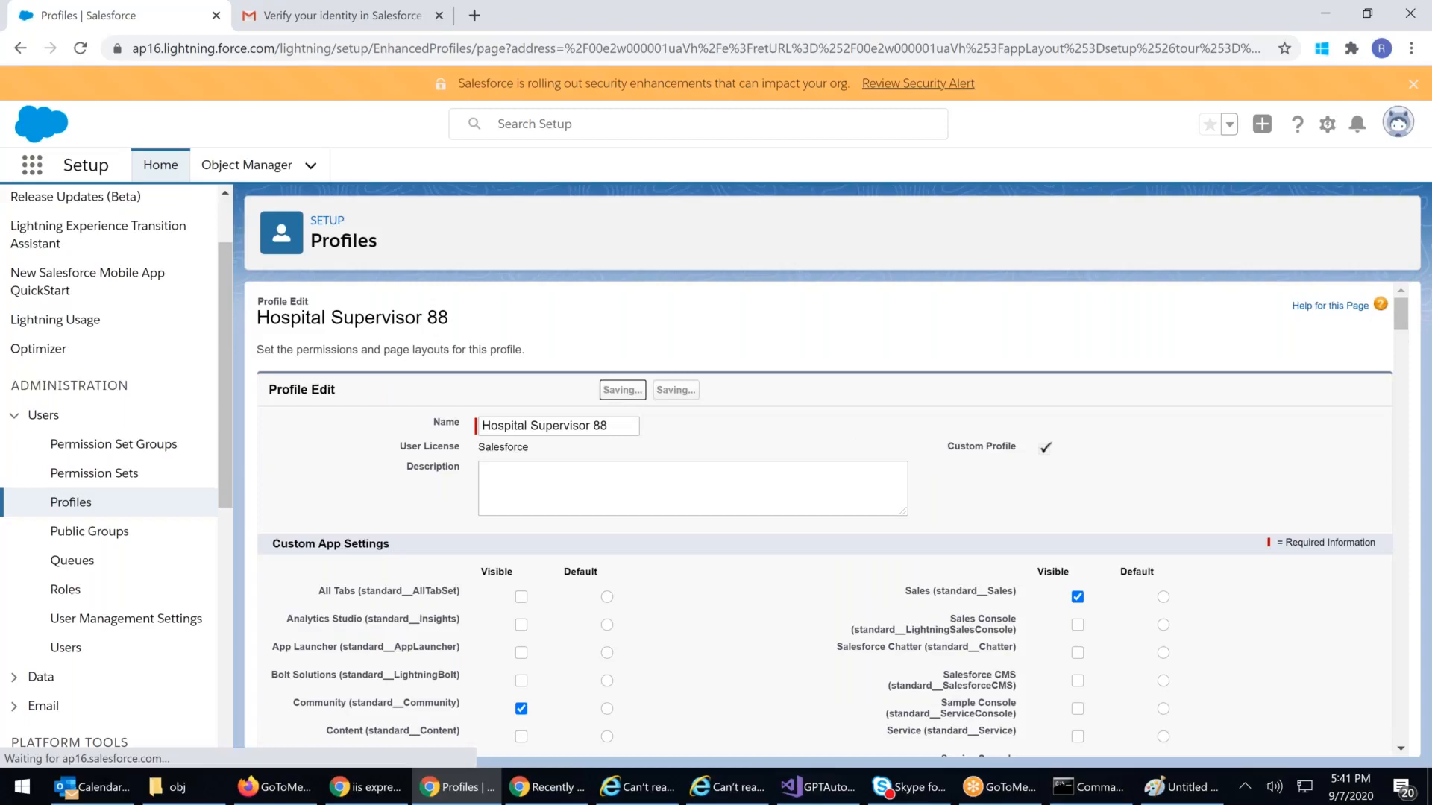
{"action": "left_click", "coordinate": [541, 799]}
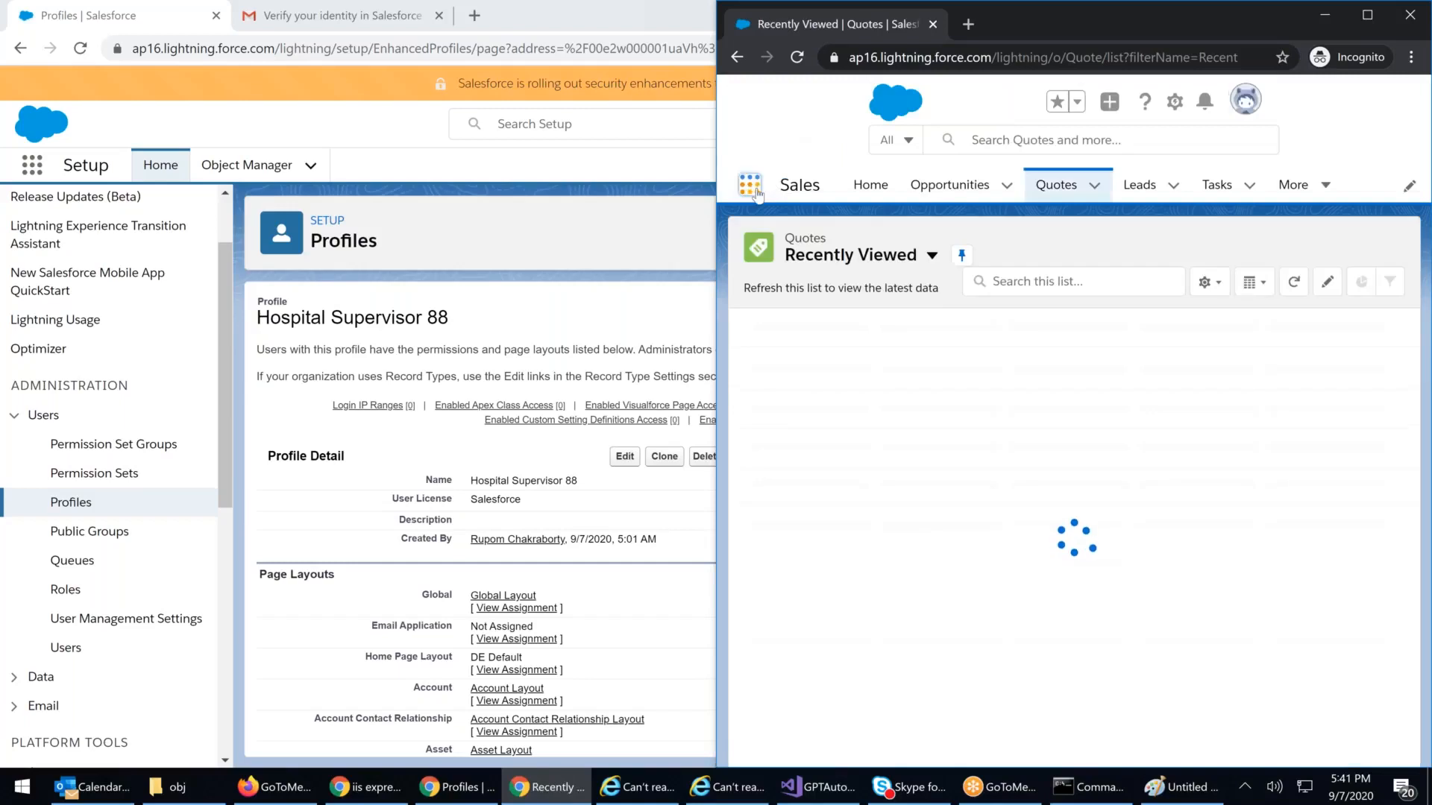
{"action": "left_click", "coordinate": [752, 187]}
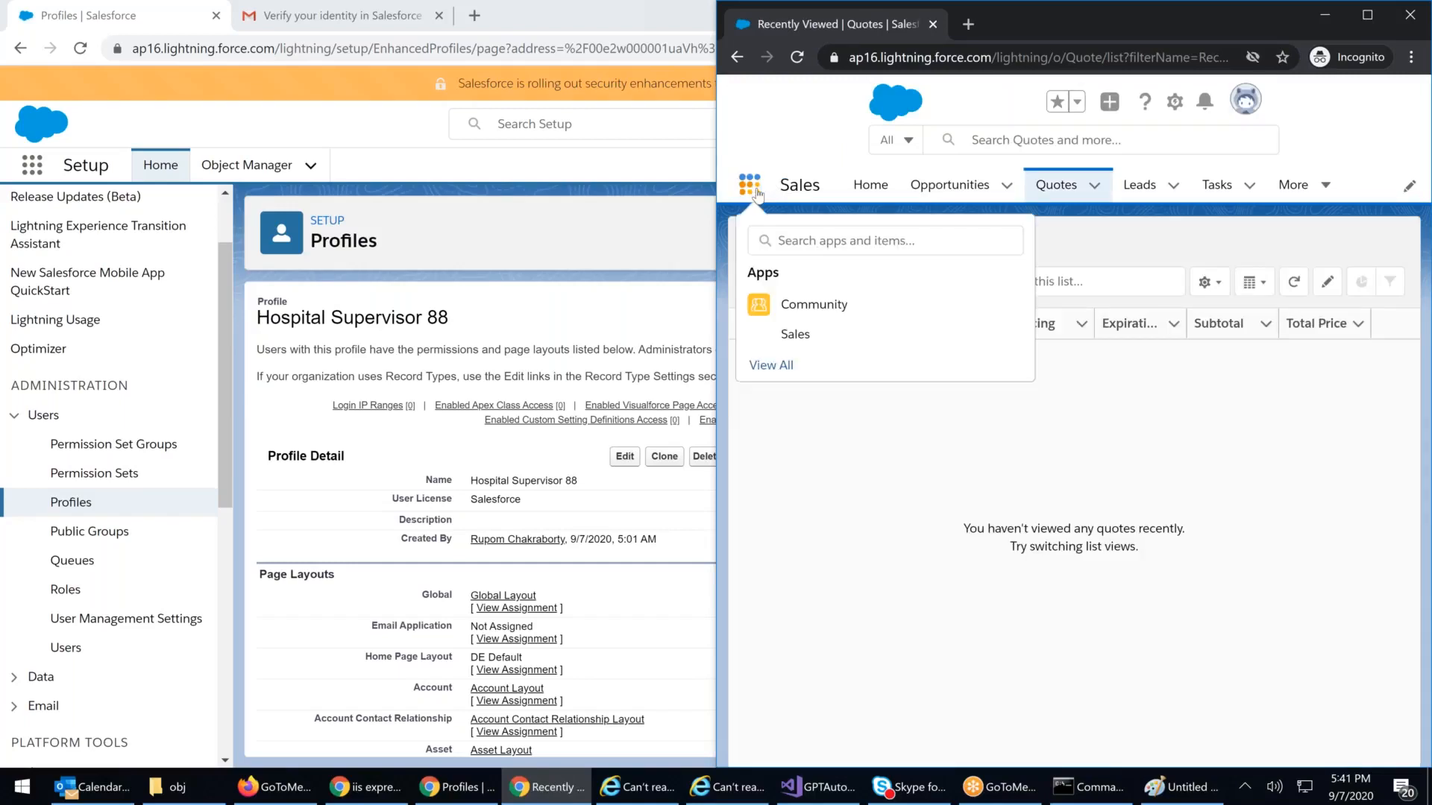
{"action": "left_click", "coordinate": [780, 367]}
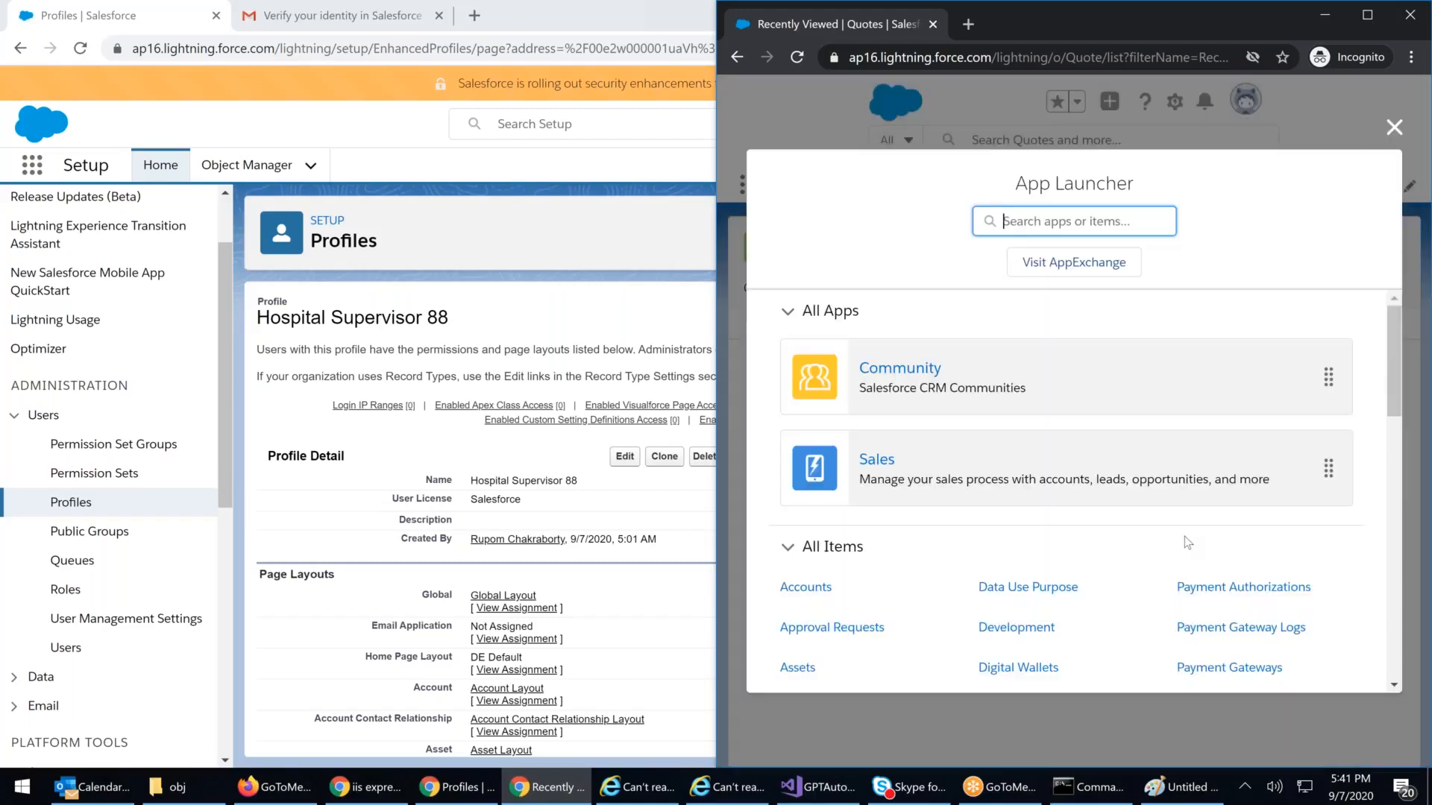
Step: Open the admin's full App Launcher and snap it left beside the incognito window to compare
{"action": "left_click", "coordinate": [32, 166]}
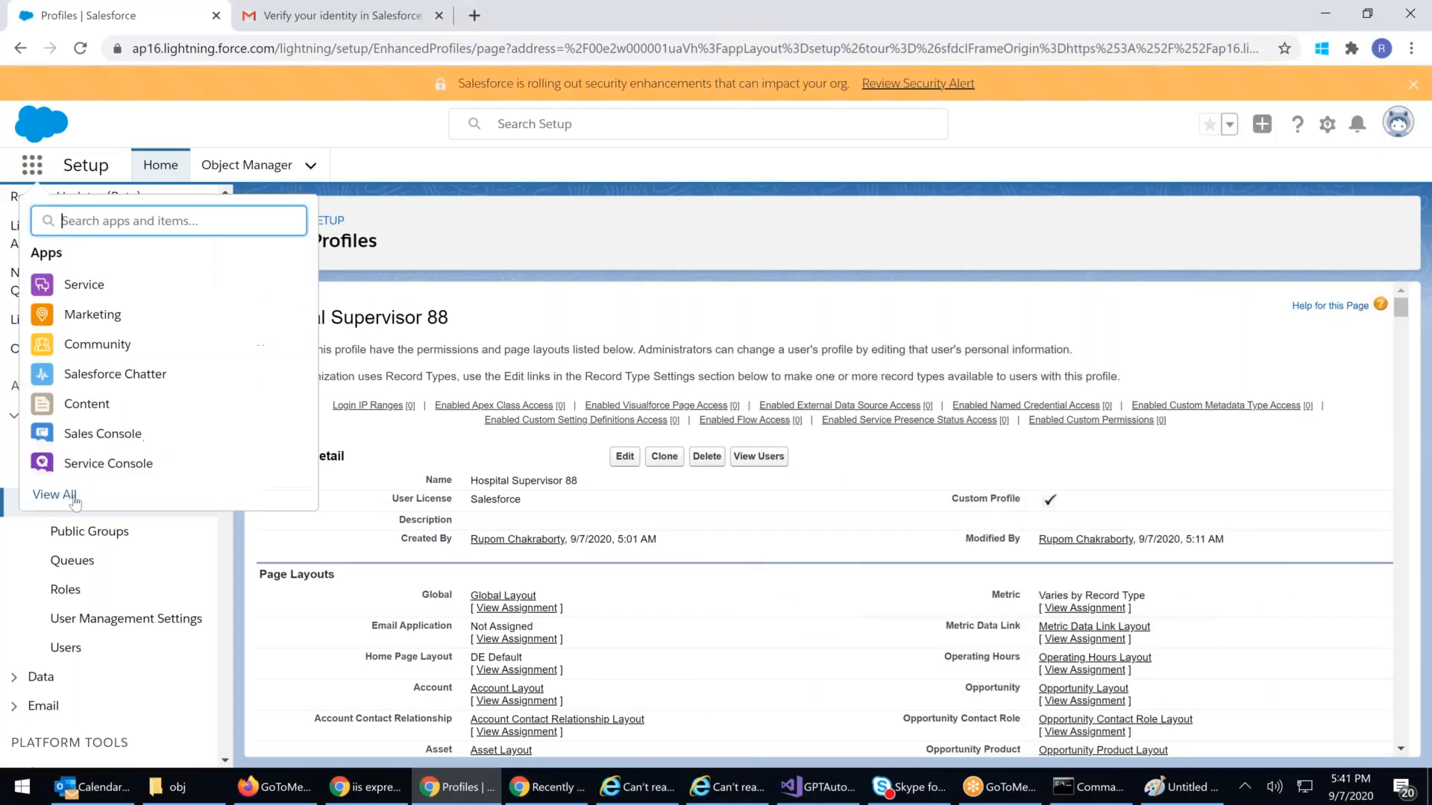
{"action": "left_click", "coordinate": [55, 495]}
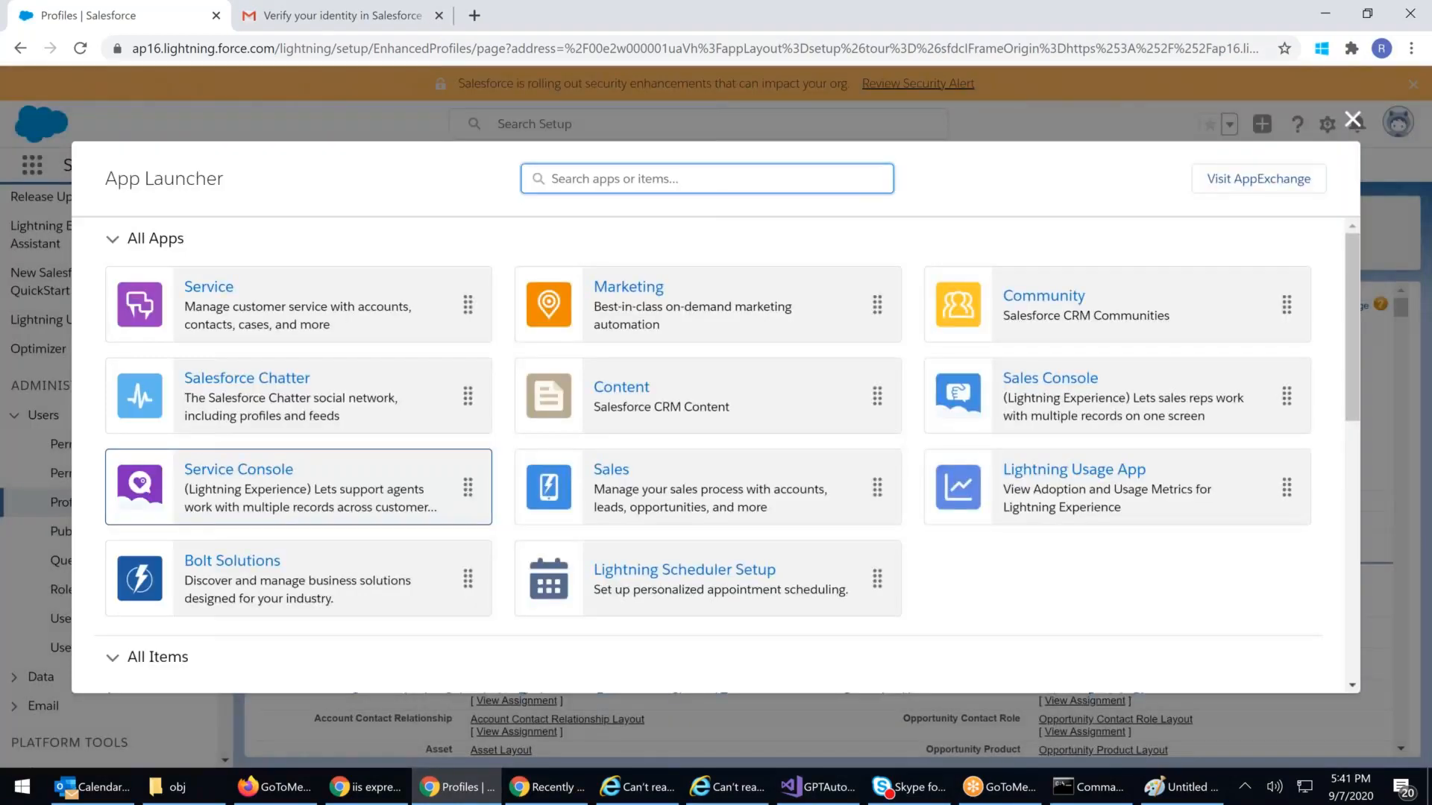
{"action": "key", "text": "super+Left"}
{"action": "scroll", "coordinate": [679, 359], "scroll_direction": "down", "scroll_amount": 15}
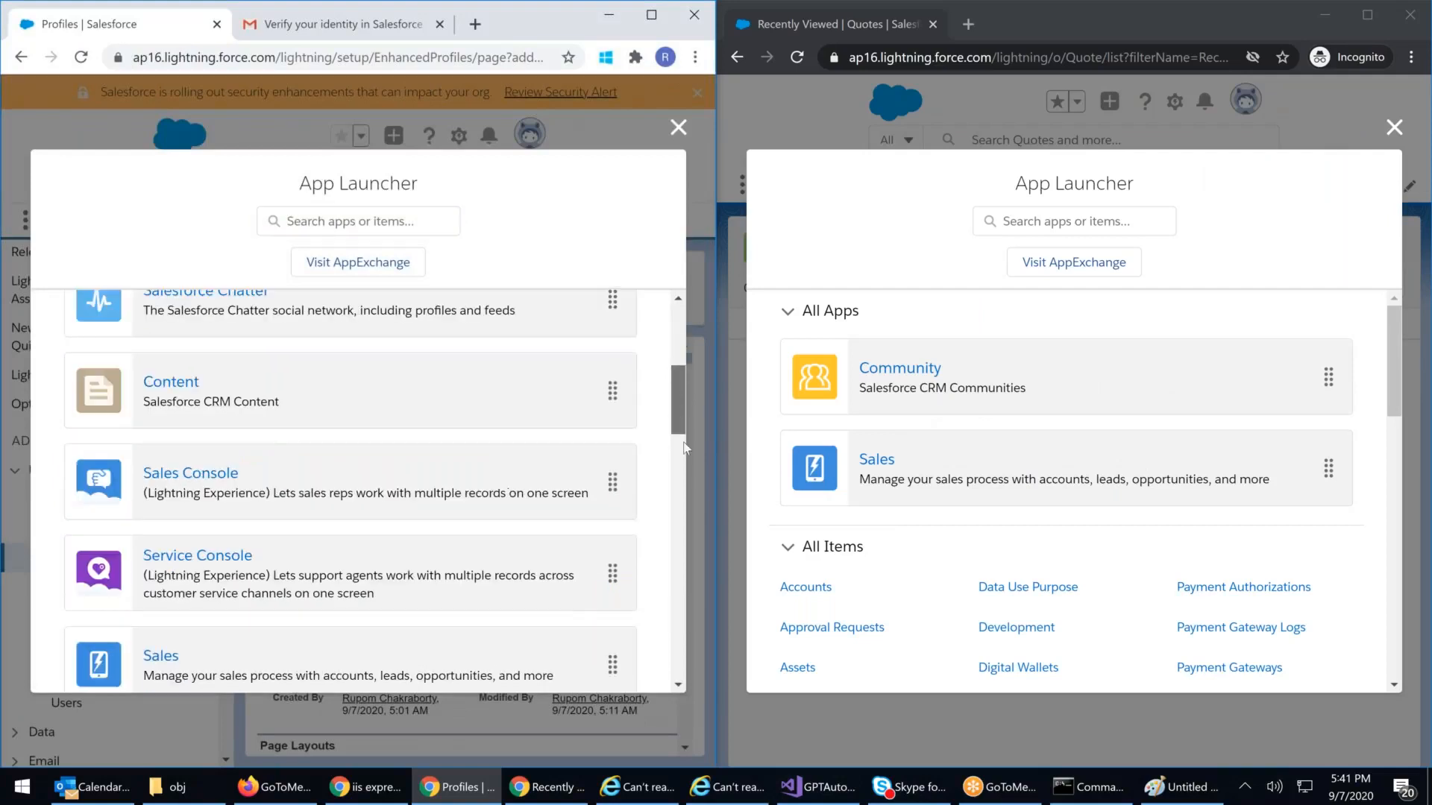
{"action": "scroll", "coordinate": [686, 419], "scroll_direction": "up", "scroll_amount": 5}
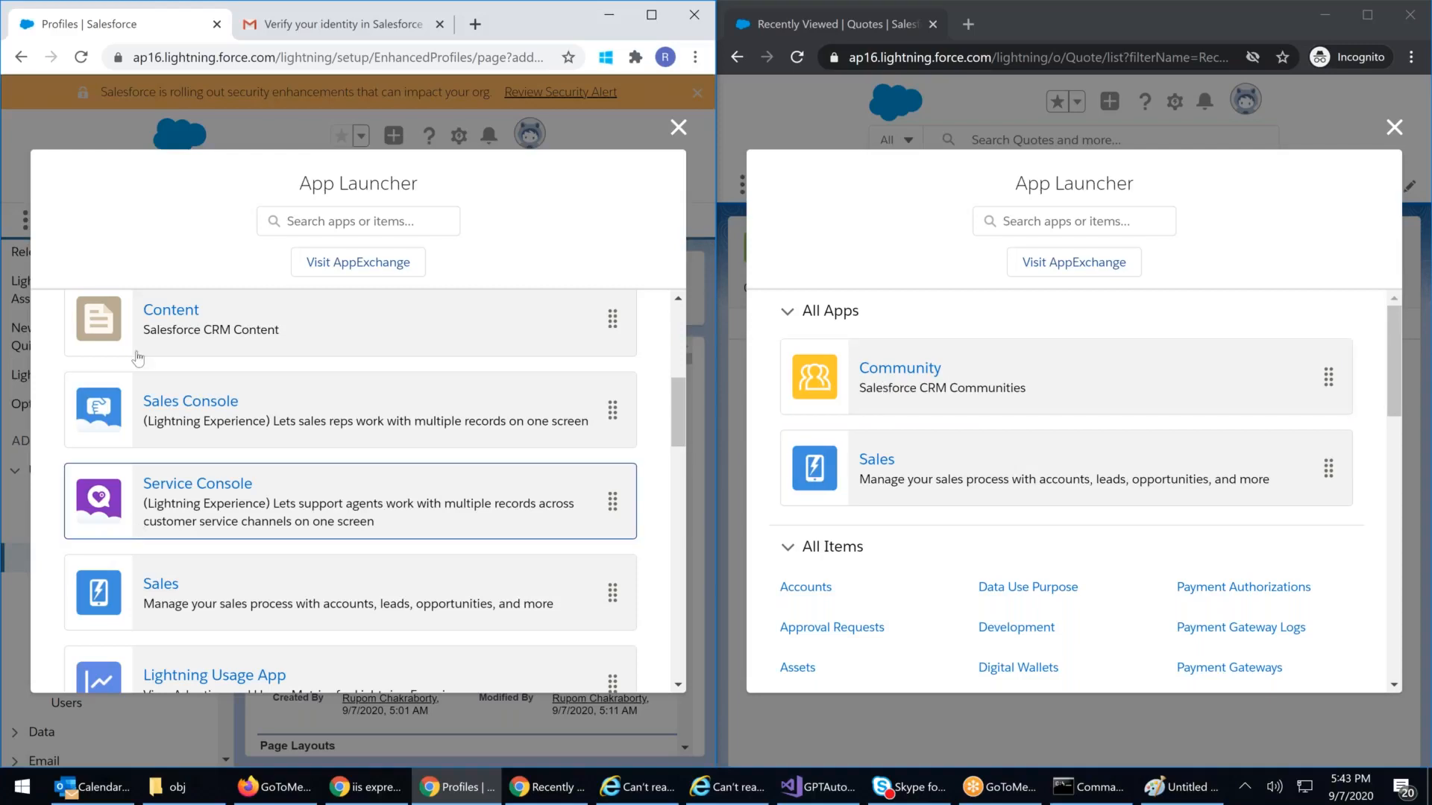
{"action": "scroll", "coordinate": [138, 358], "scroll_direction": "down", "scroll_amount": 2}
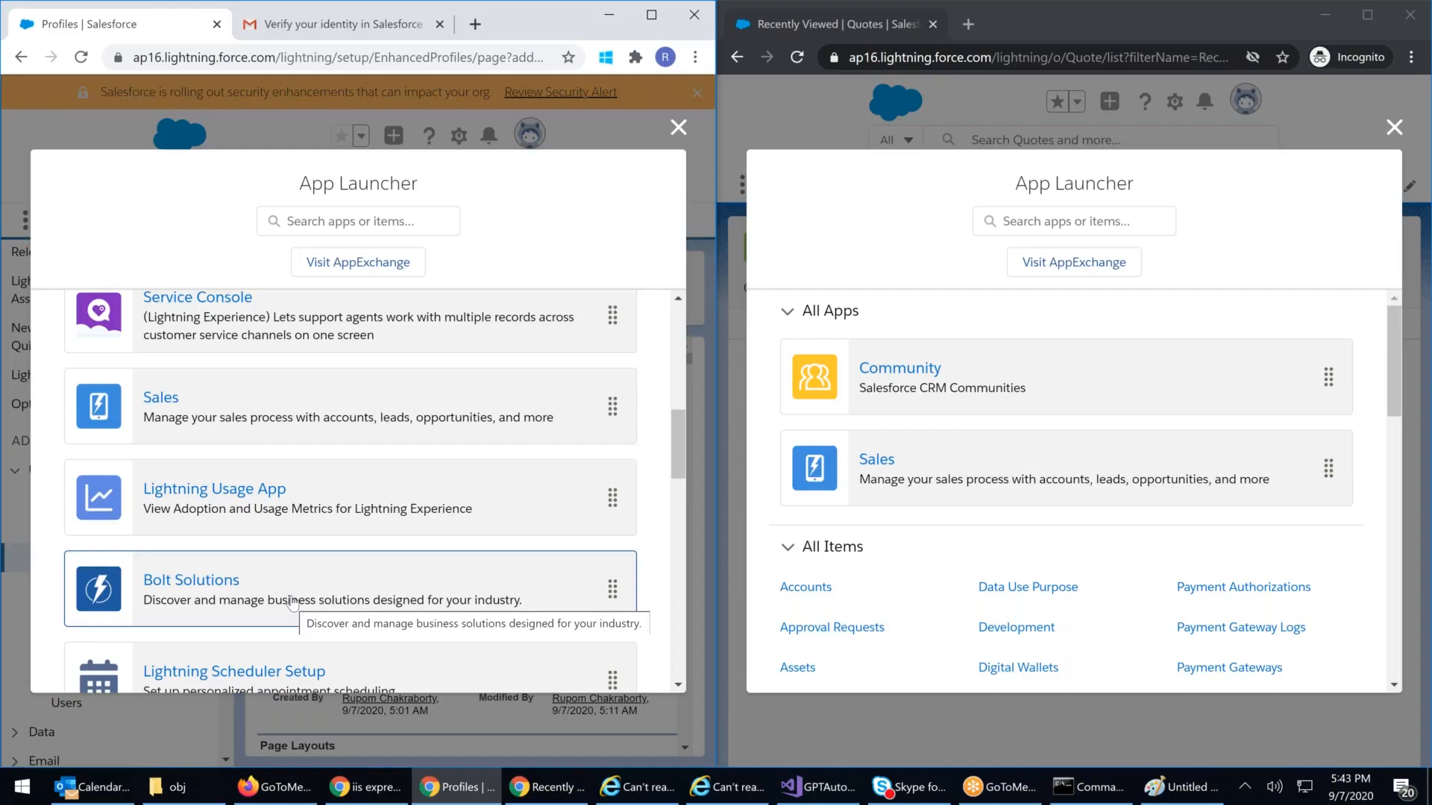
Step: Open Sales home as the supervisor, then view all items such as Accounts, Leads and Invoices
{"action": "left_click", "coordinate": [867, 463]}
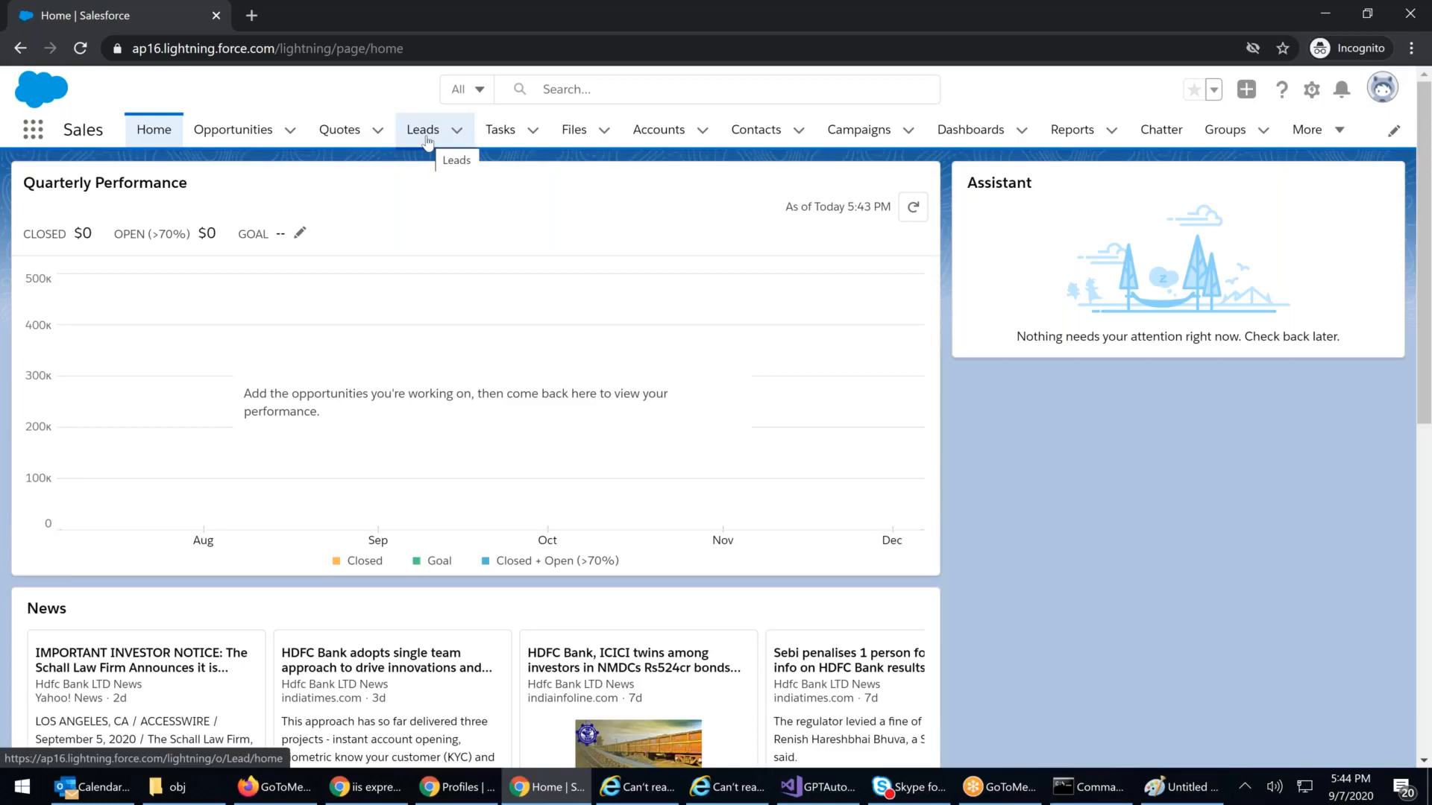
{"action": "left_click", "coordinate": [33, 130]}
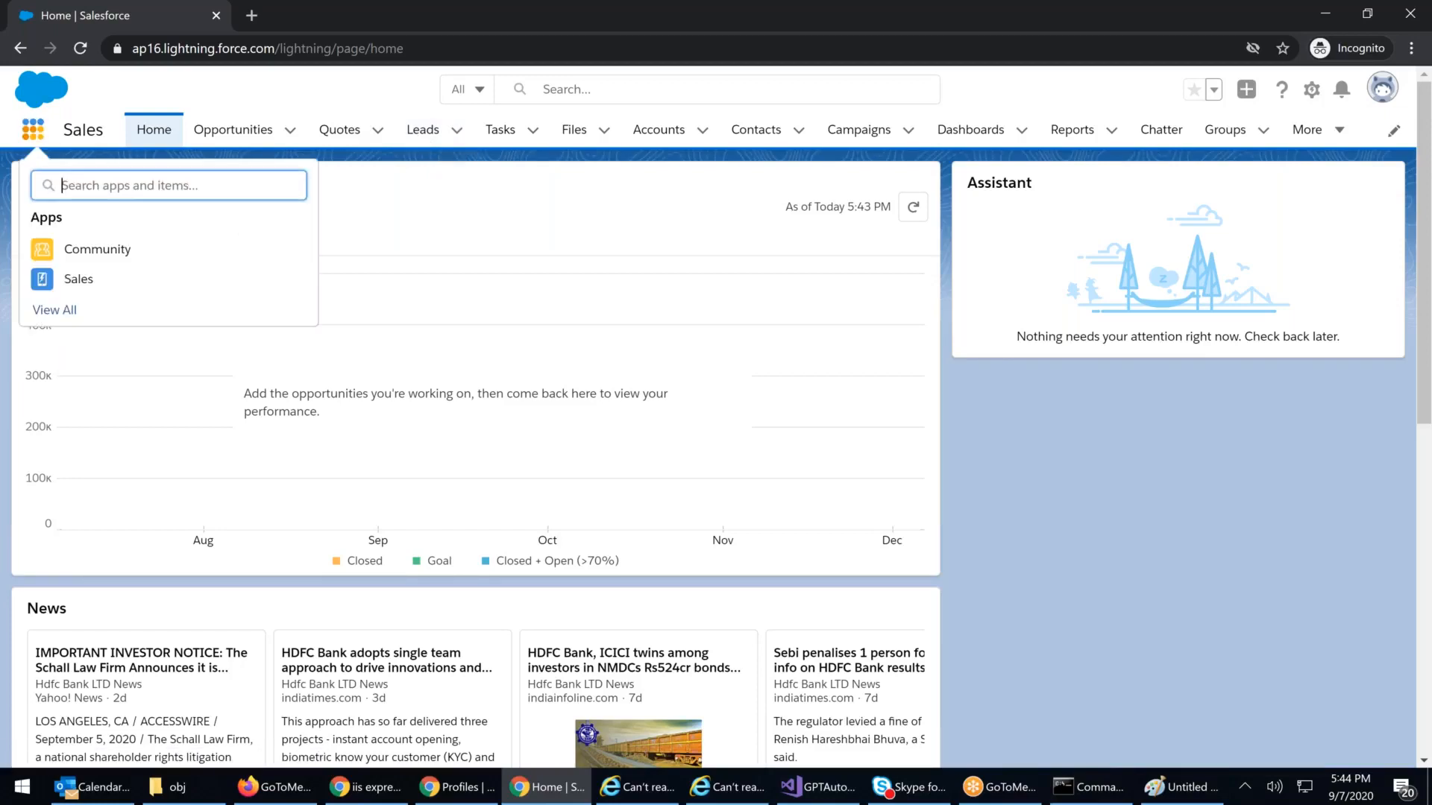
{"action": "left_click", "coordinate": [65, 310]}
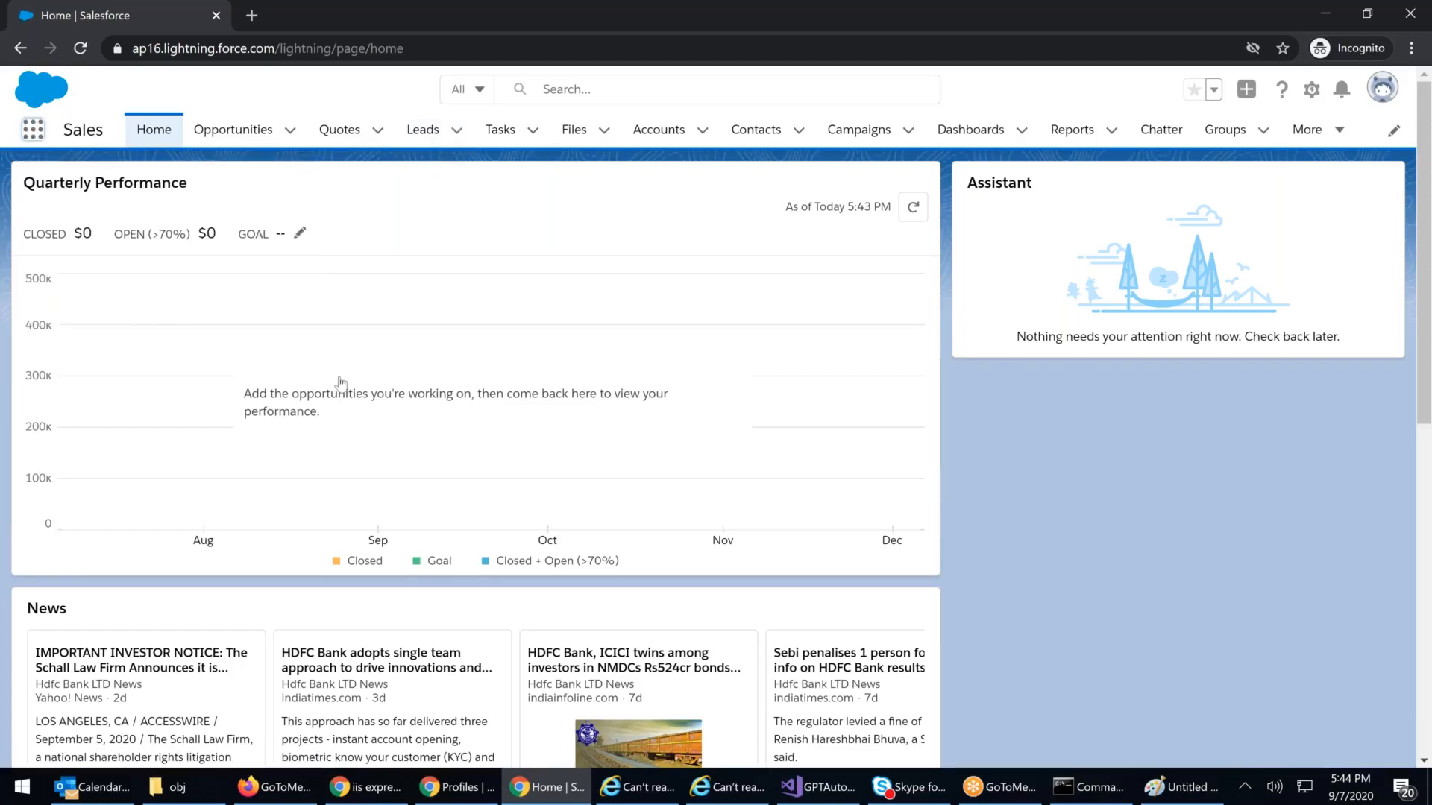
{"action": "scroll", "coordinate": [417, 396], "scroll_direction": "down", "scroll_amount": 1}
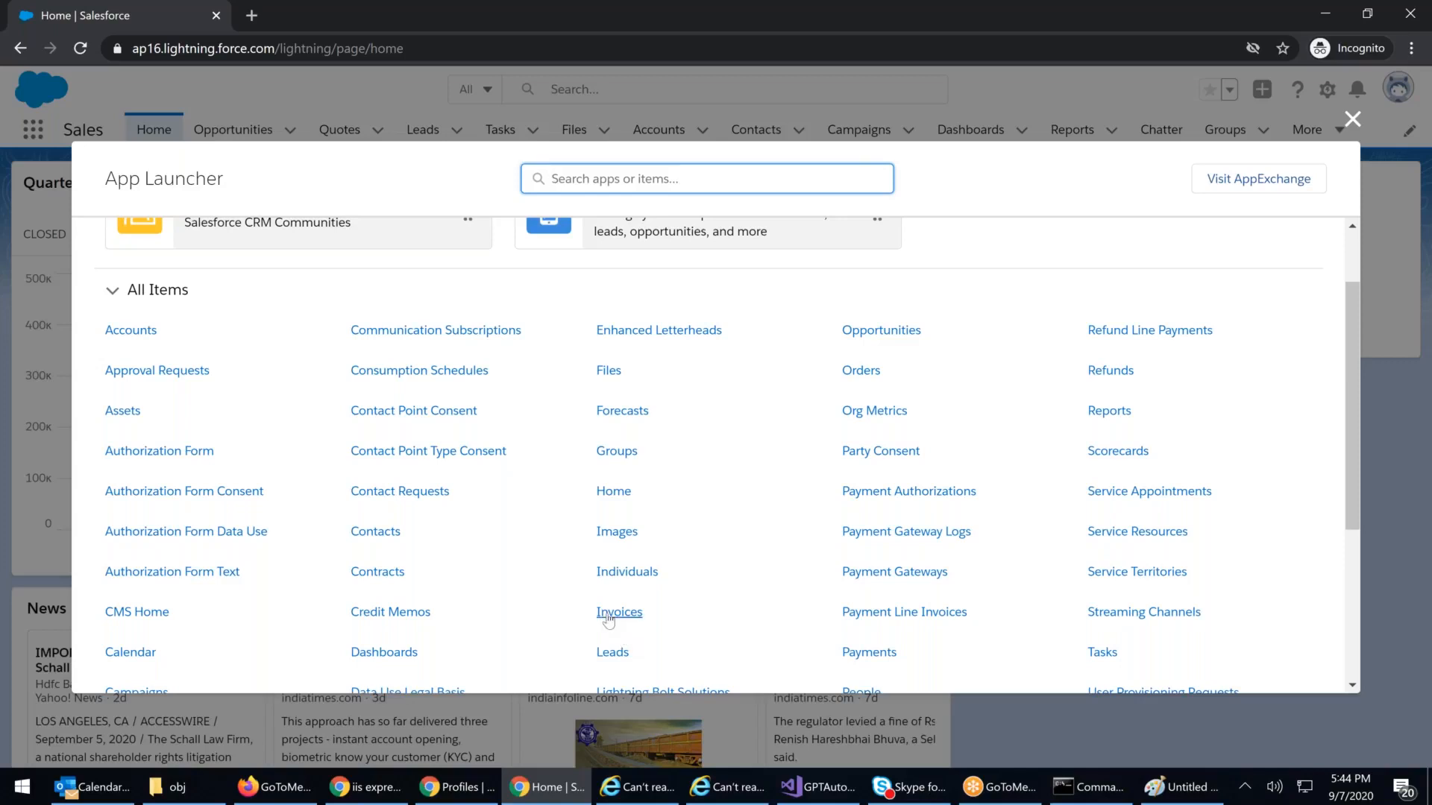
{"action": "left_click", "coordinate": [1170, 798]}
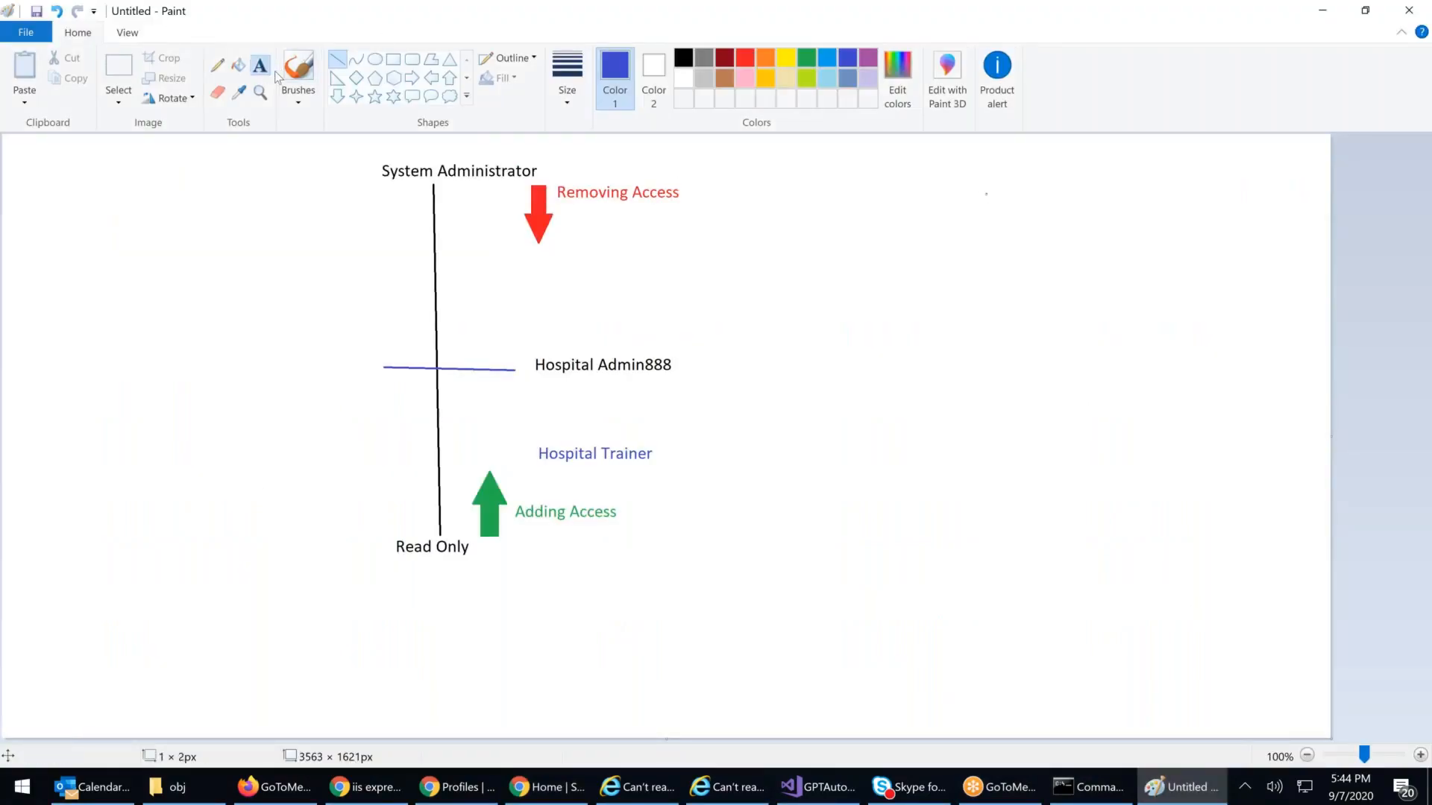
Step: In dark blue at the top right, type the labels Licence, Profile and App Security
{"action": "left_click", "coordinate": [806, 58]}
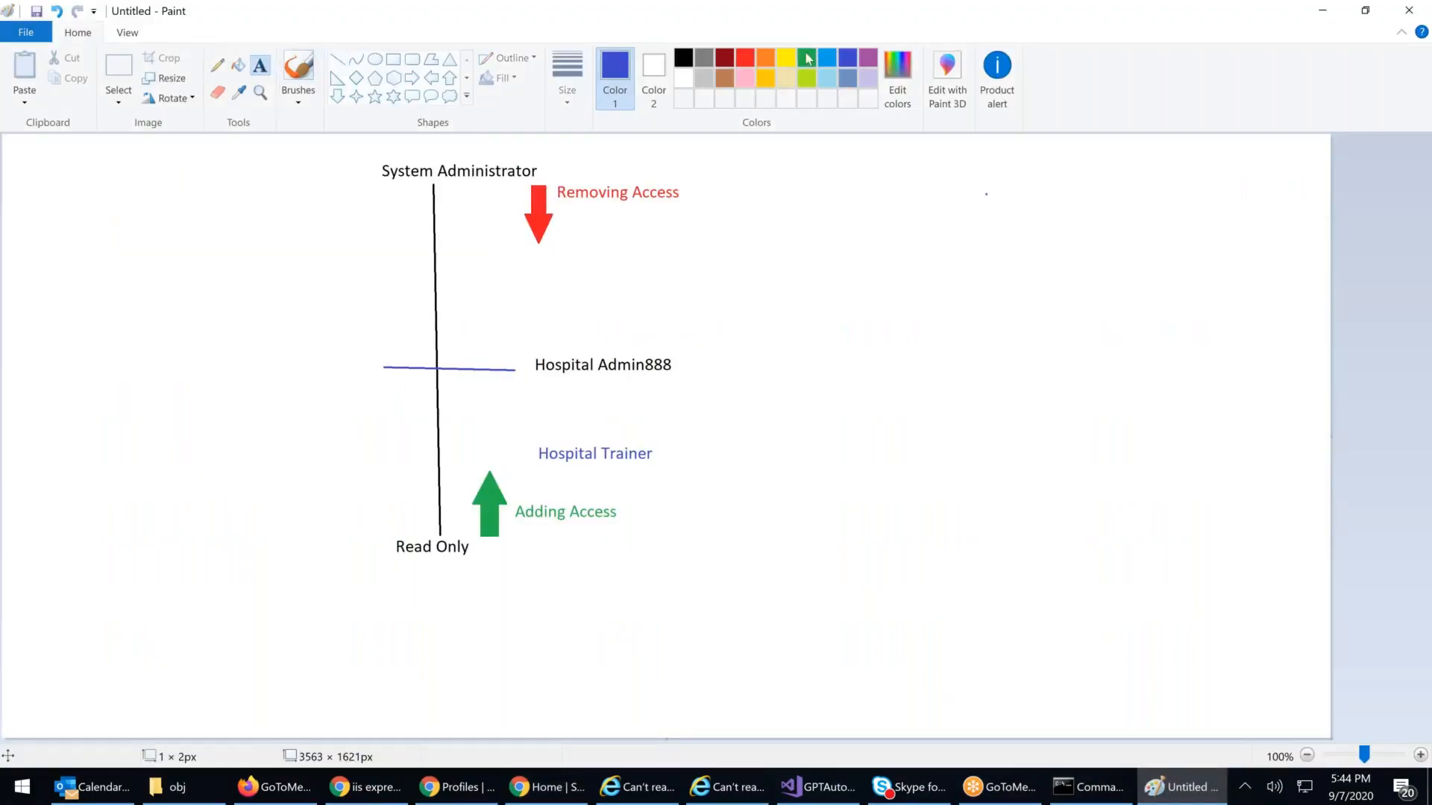
{"action": "left_click", "coordinate": [847, 59]}
{"action": "left_click", "coordinate": [927, 157]}
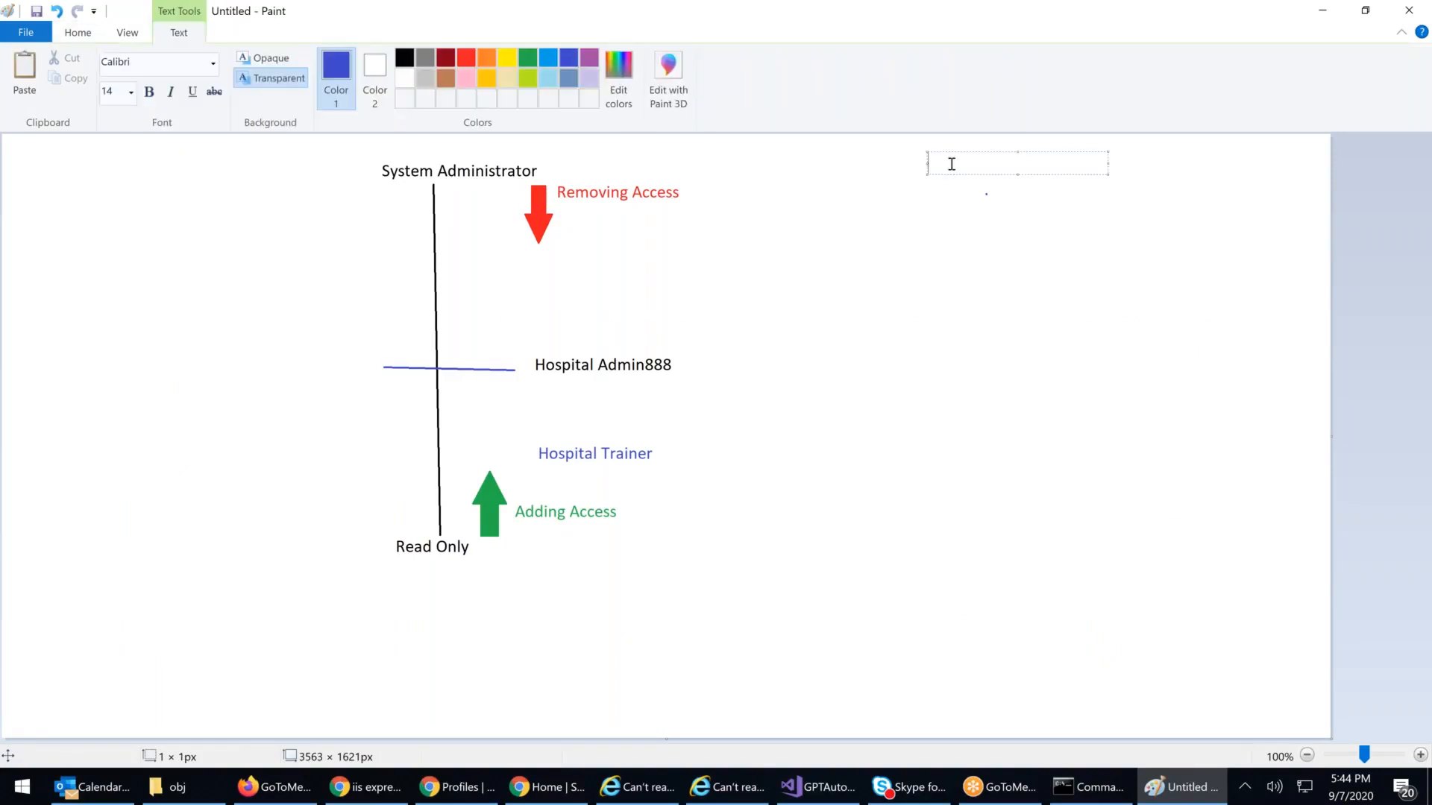
{"action": "type", "text": "Licence"}
{"action": "key", "text": "Return"}
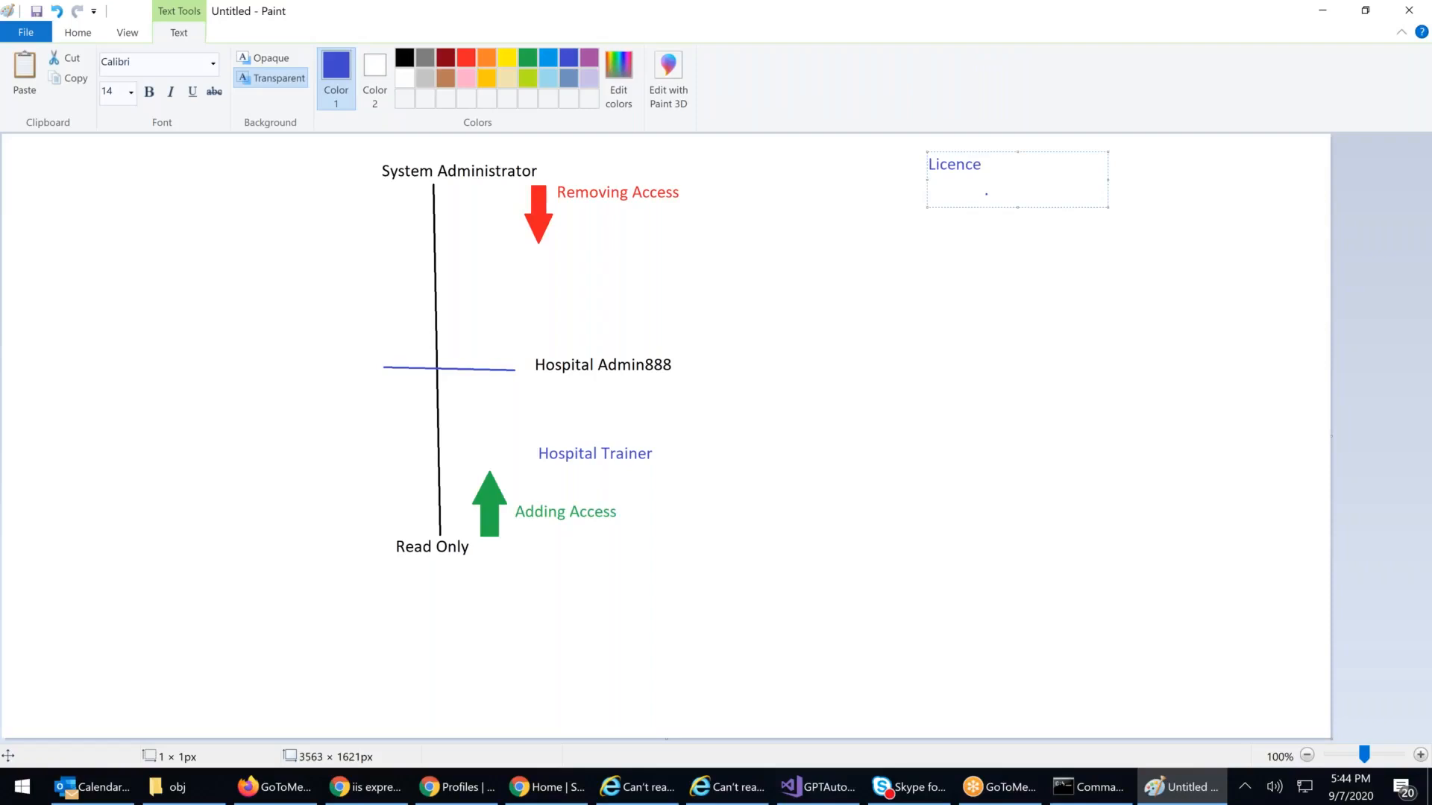
{"action": "key", "text": "Return"}
{"action": "type", "text": "Profile"}
{"action": "key", "text": "Return"}
{"action": "key", "text": "Return"}
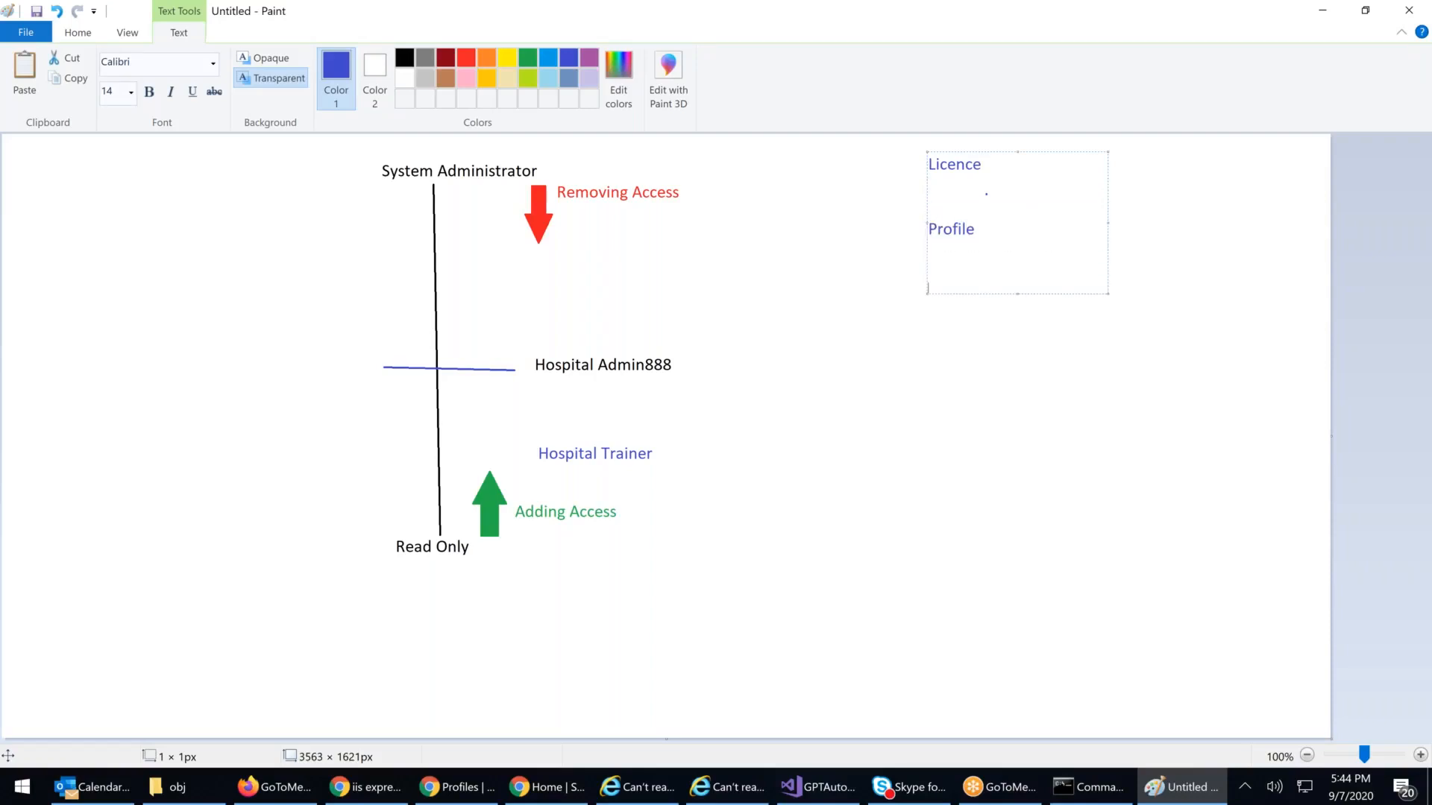
{"action": "type", "text": "App Security"}
{"action": "key", "text": "Return"}
{"action": "key", "text": "Return"}
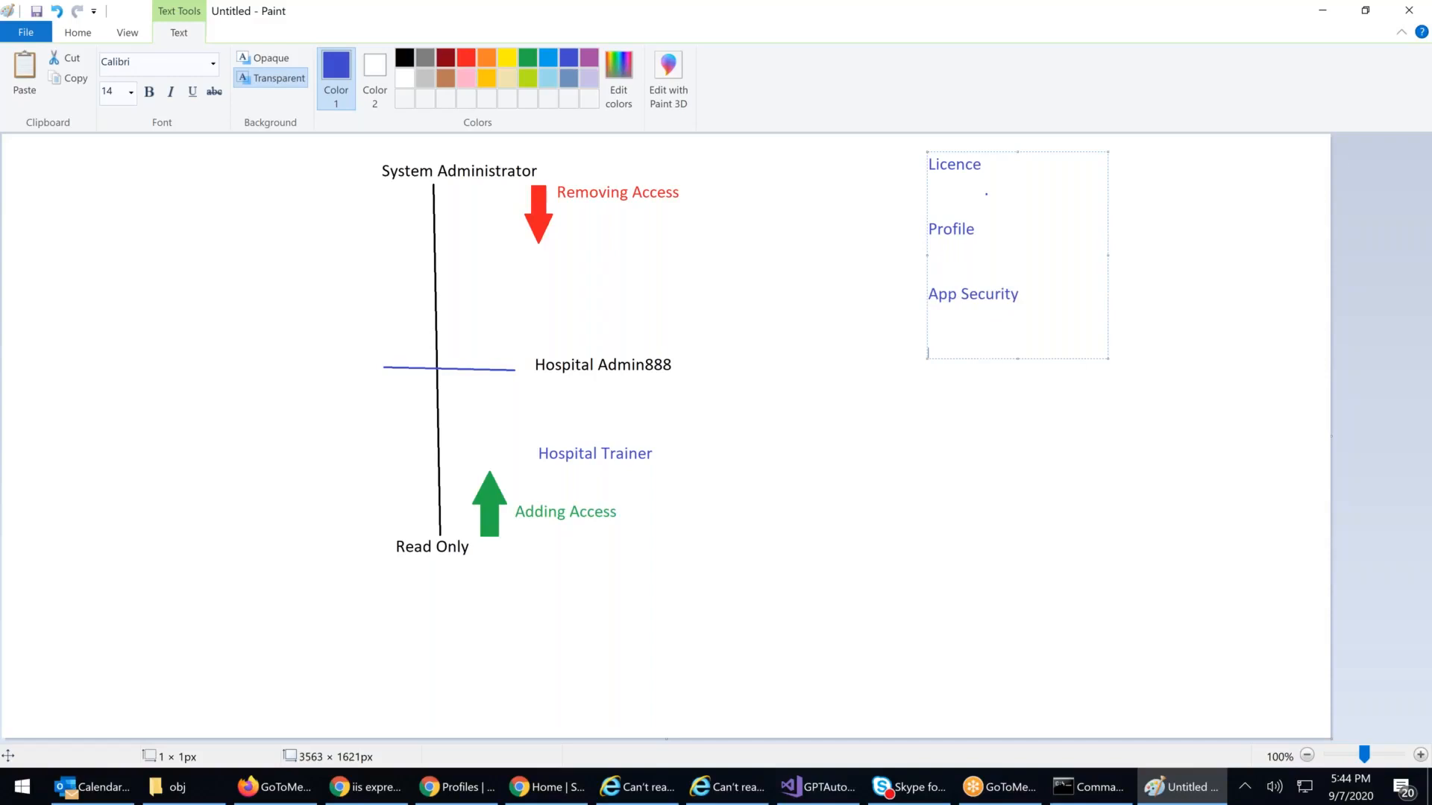
Step: Add Tab Security, Object Security and Field Level Security below, and commit the text
{"action": "type", "text": "Tab Security"}
{"action": "key", "text": "Return"}
{"action": "key", "text": "Return"}
{"action": "key", "text": "Return"}
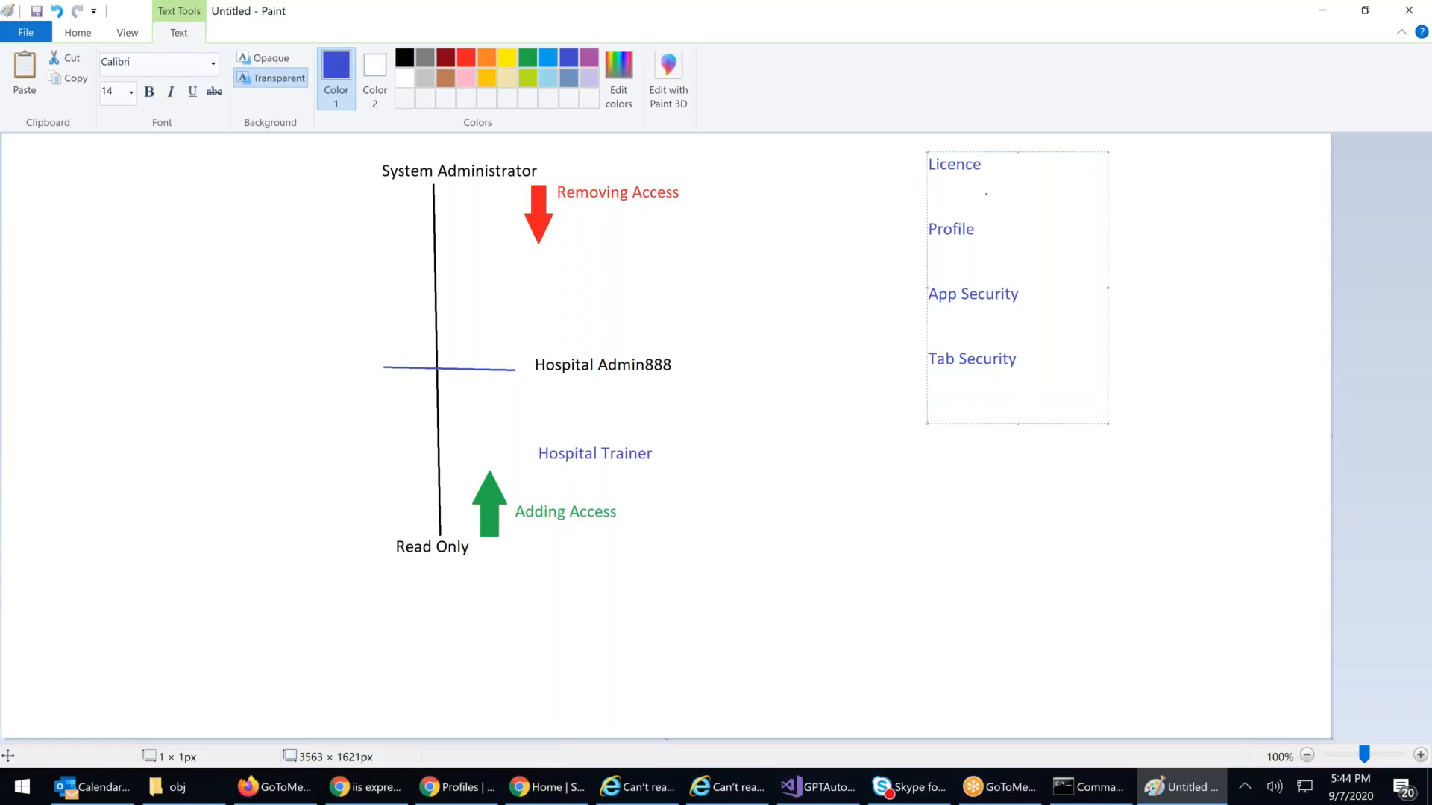
{"action": "type", "text": "Objec"}
{"action": "key", "text": "BackSpace"}
{"action": "key", "text": "BackSpace"}
{"action": "key", "text": "BackSpace"}
{"action": "type", "text": "ject Security"}
{"action": "key", "text": "Return"}
{"action": "key", "text": "Return"}
{"action": "type", "text": "Field Level Security"}
{"action": "key", "text": "Return"}
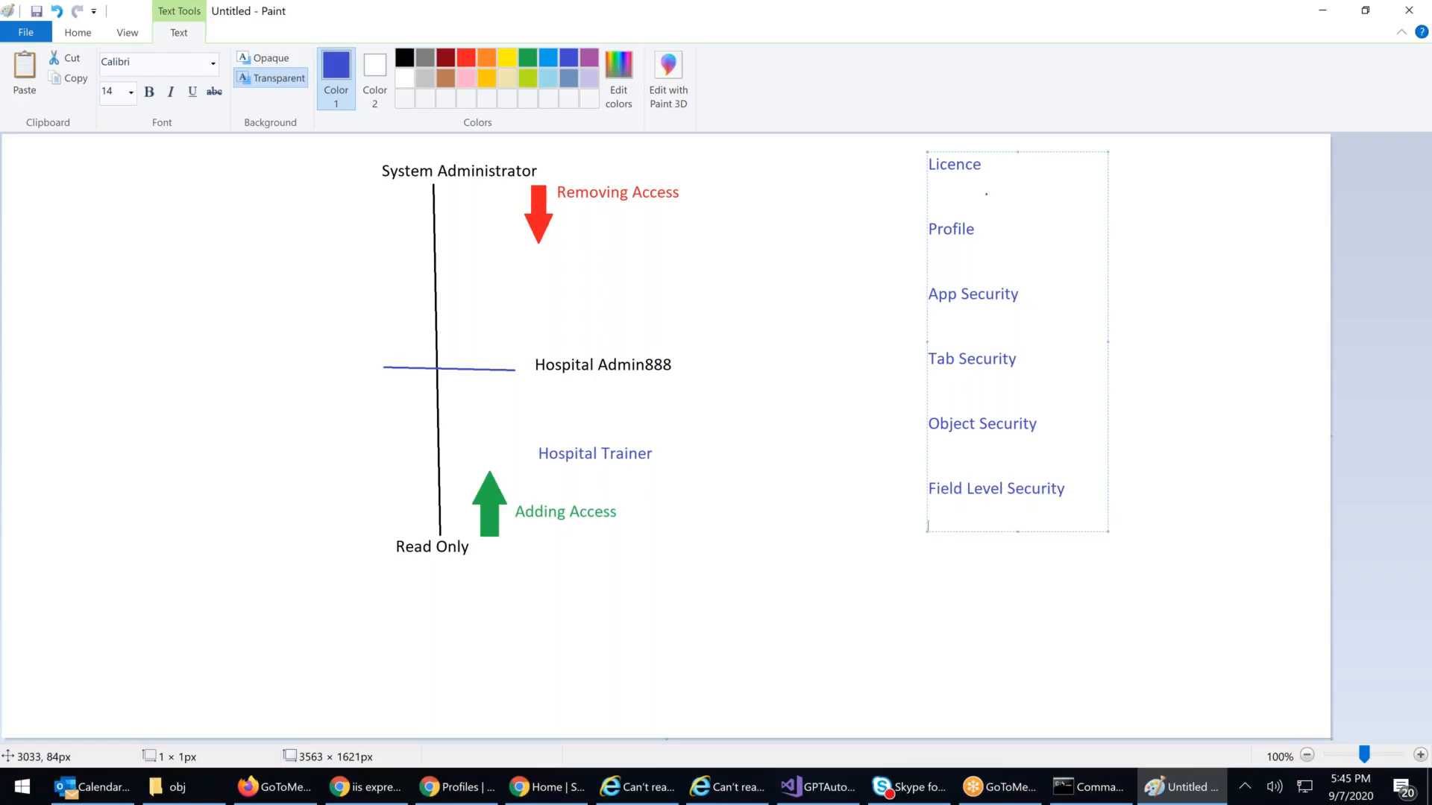
{"action": "left_click", "coordinate": [895, 258]}
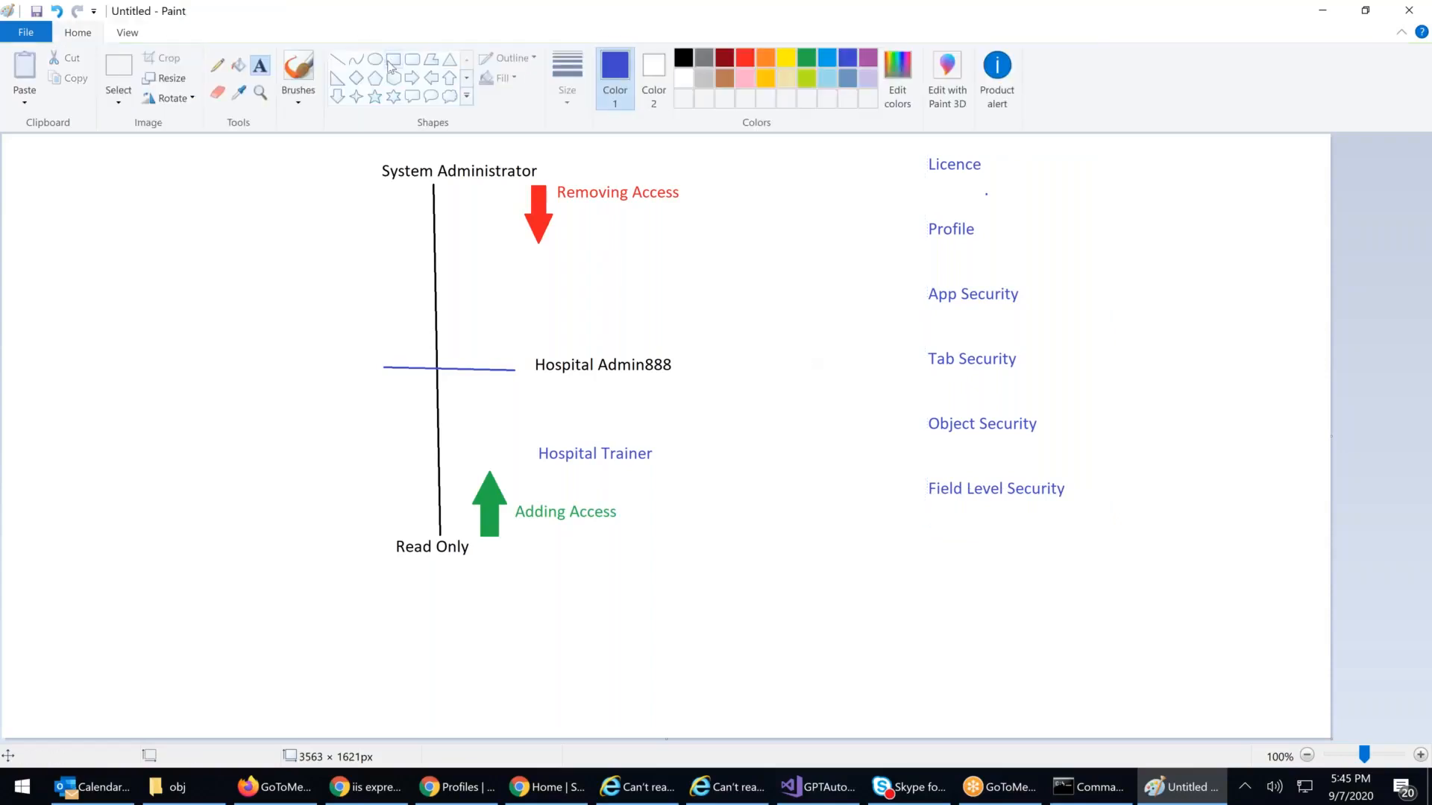
Step: Draw a blue down arrow from Licence to Profile
{"action": "left_click", "coordinate": [337, 96]}
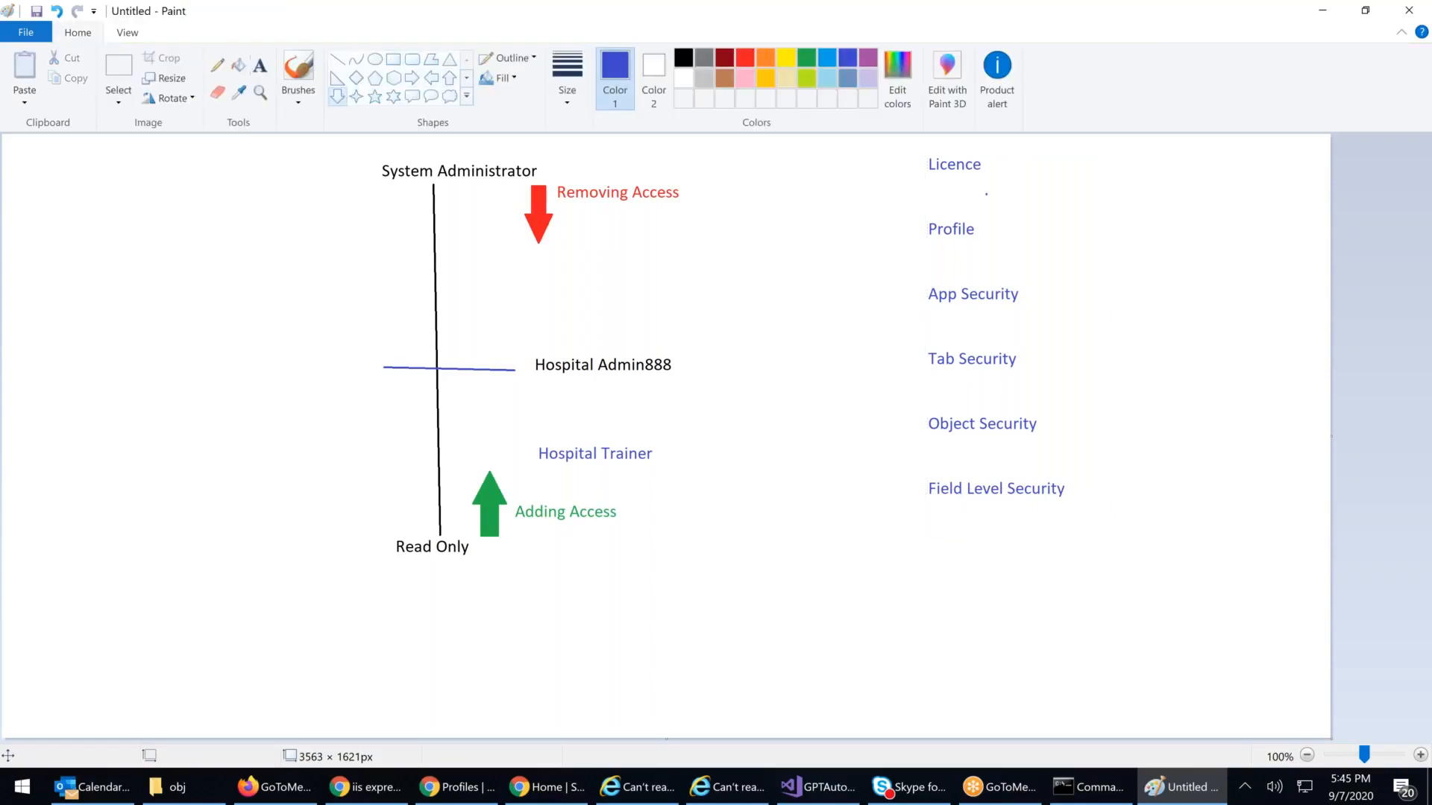
{"action": "left_click_drag", "start_coordinate": [935, 176], "coordinate": [982, 350]}
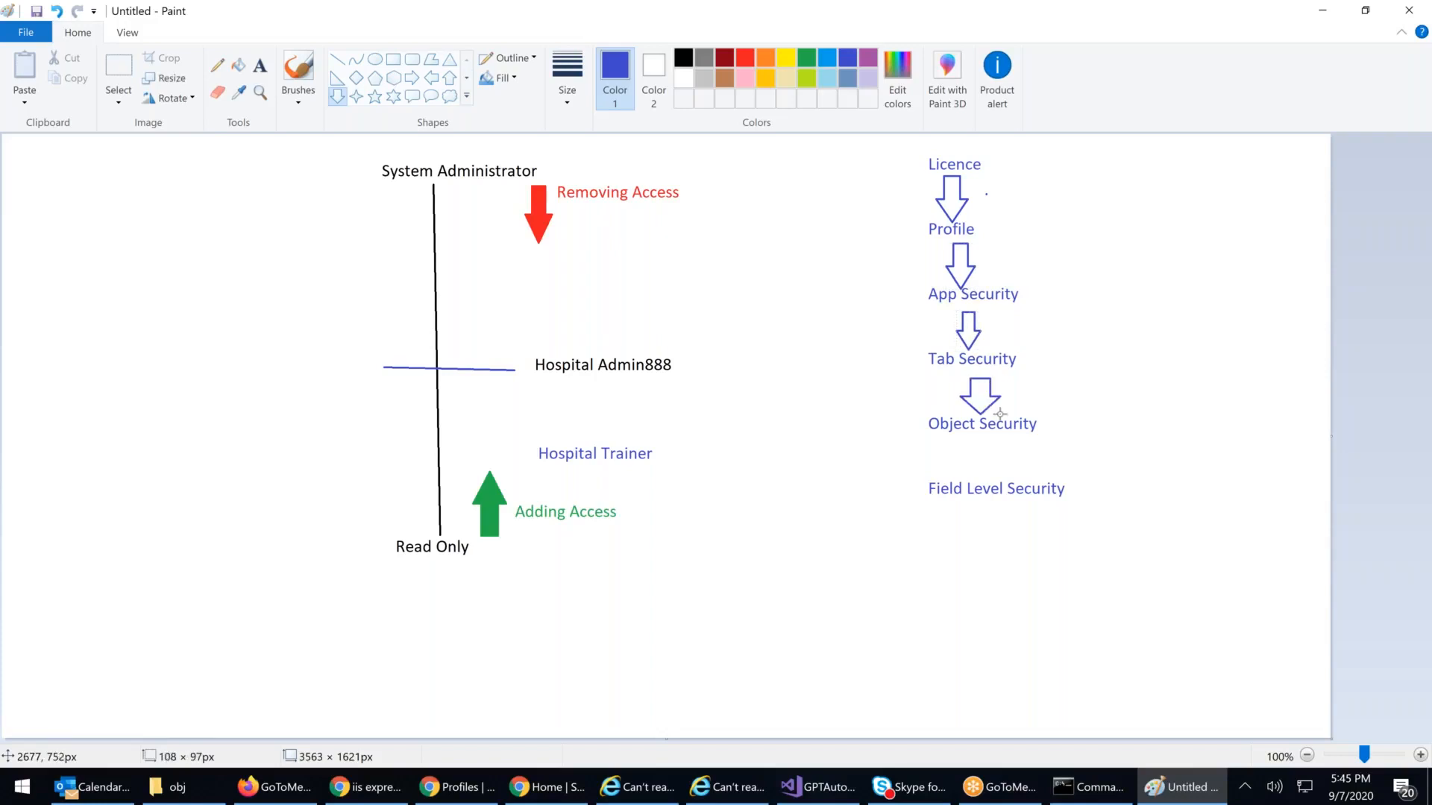
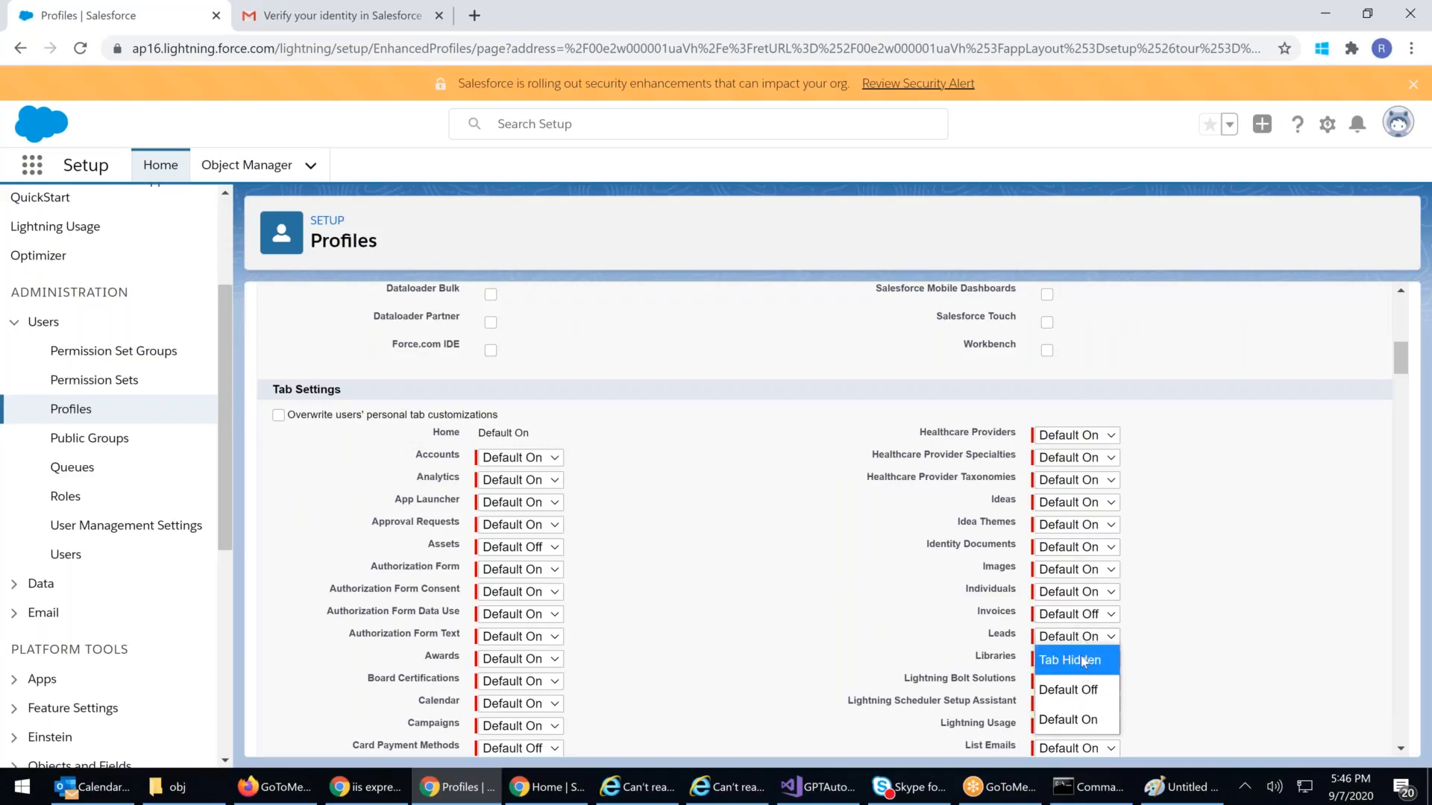
Step: Set Leads to Tab Hidden and Opportunities to Default Off in the profile's Tab Settings
{"action": "left_click", "coordinate": [1077, 660]}
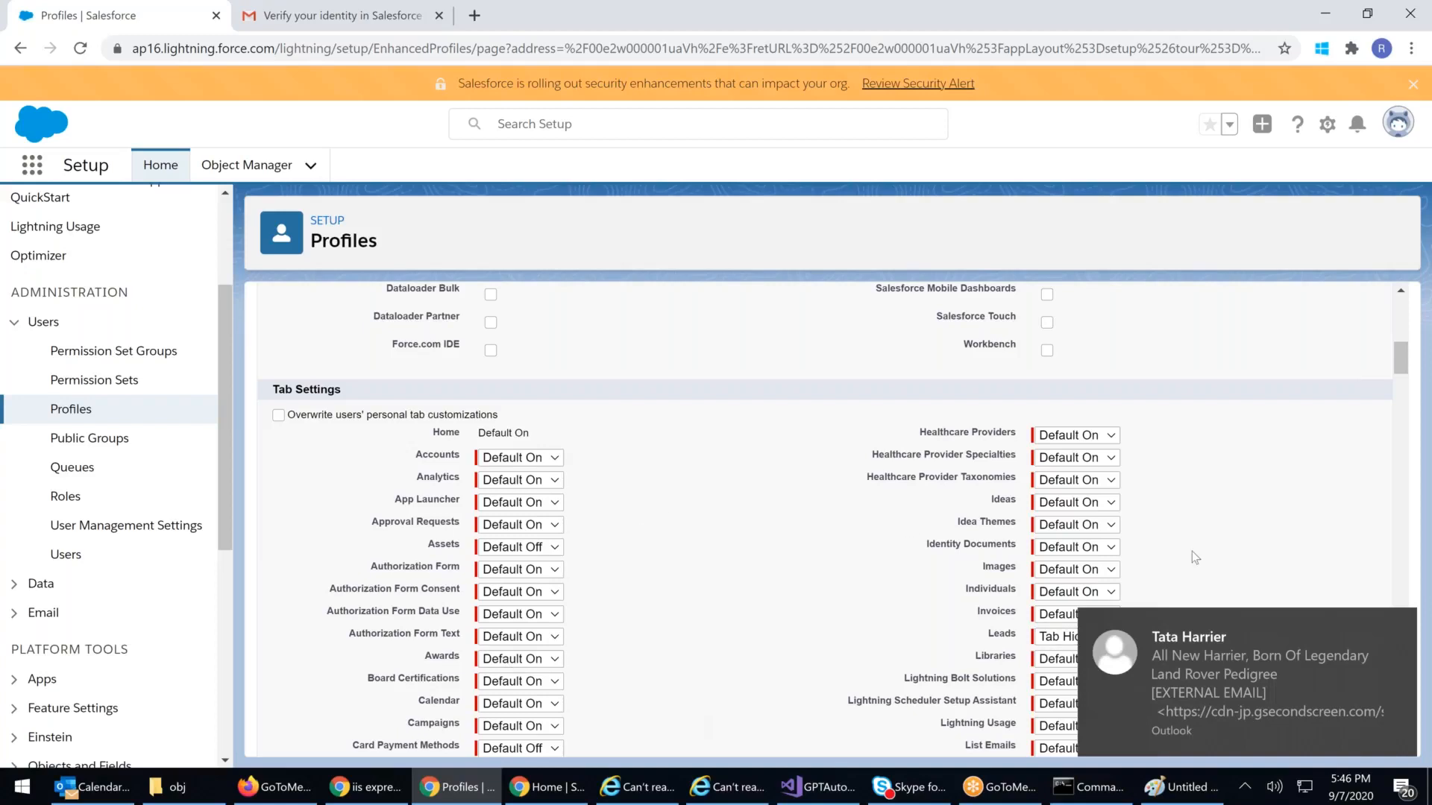
{"action": "left_click", "coordinate": [1392, 622]}
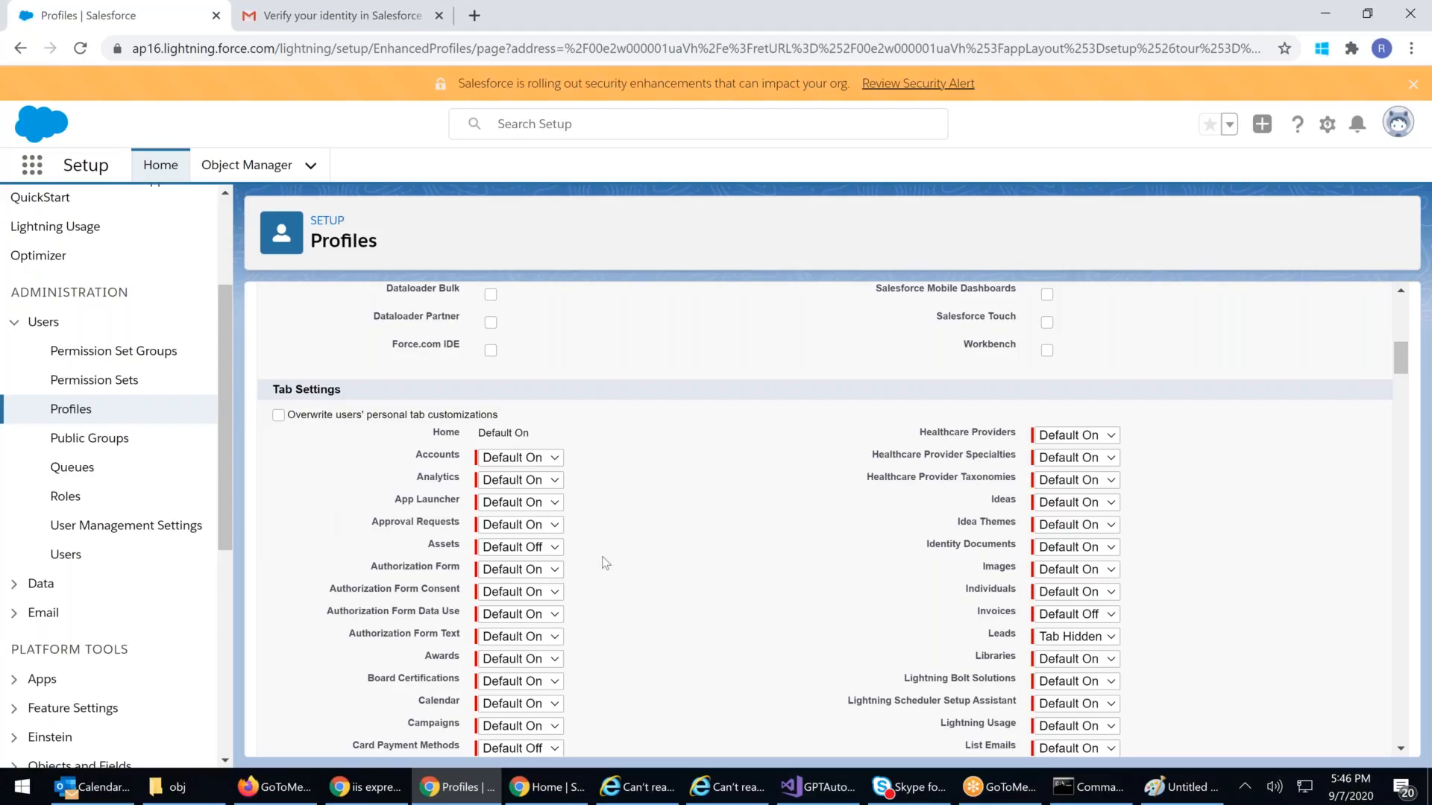
{"action": "scroll", "coordinate": [606, 563], "scroll_direction": "down", "scroll_amount": 2}
{"action": "scroll", "coordinate": [605, 561], "scroll_direction": "down", "scroll_amount": 3}
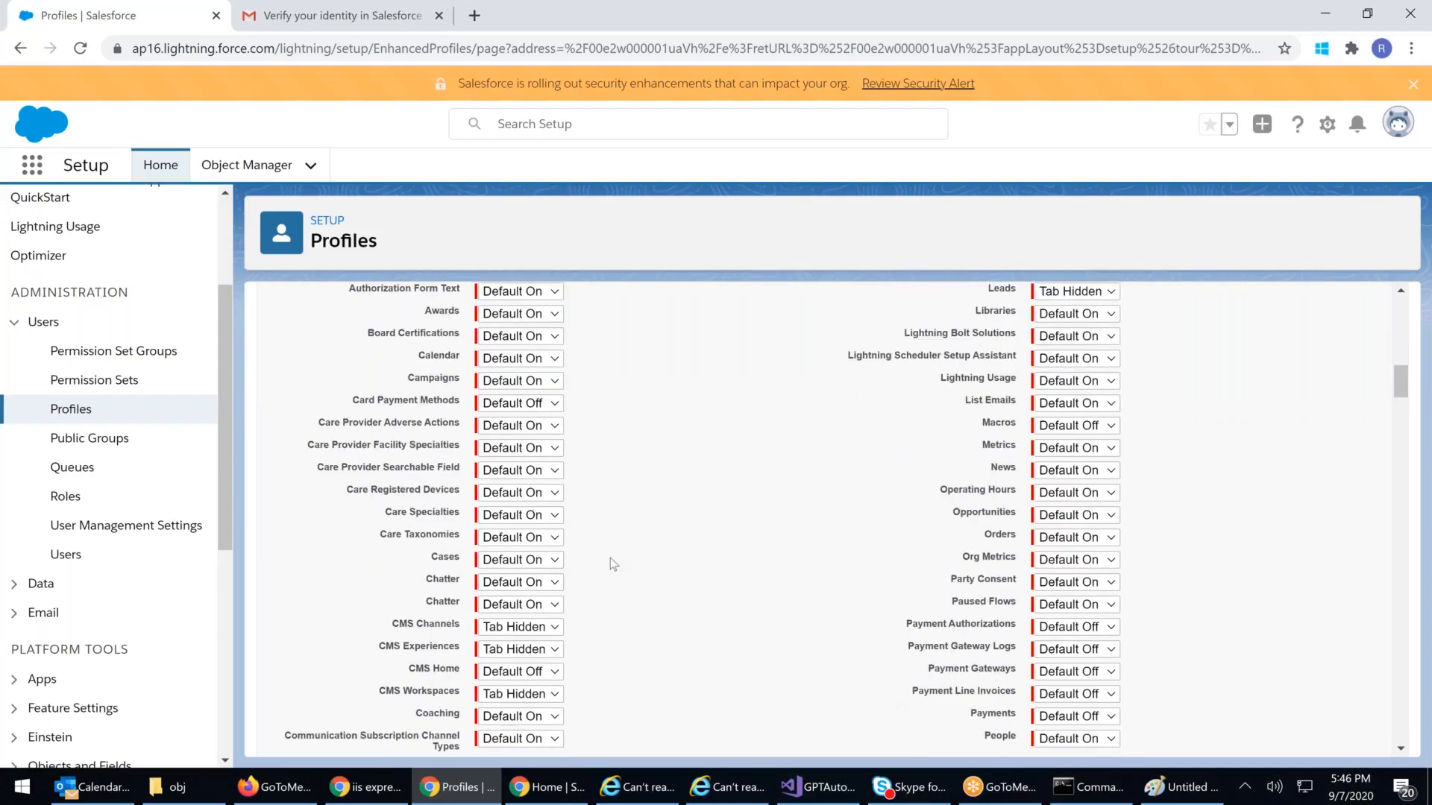
{"action": "left_click", "coordinate": [1090, 395]}
{"action": "left_click", "coordinate": [1083, 446]}
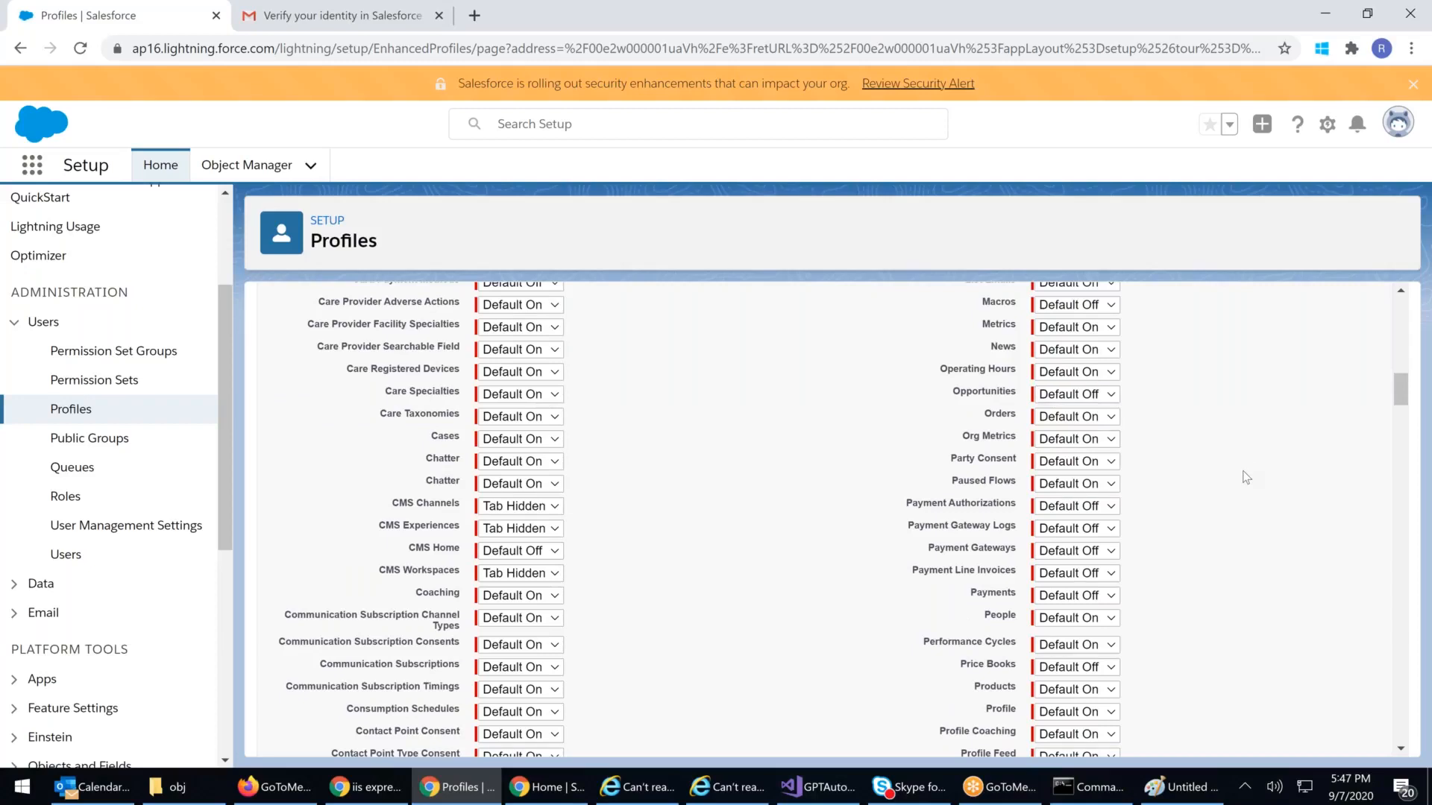
Step: Highlight the Opportunities and Leads settings for emphasis, then save the profile
{"action": "scroll", "coordinate": [1245, 477], "scroll_direction": "up", "scroll_amount": 1}
{"action": "triple_click", "coordinate": [1177, 494]}
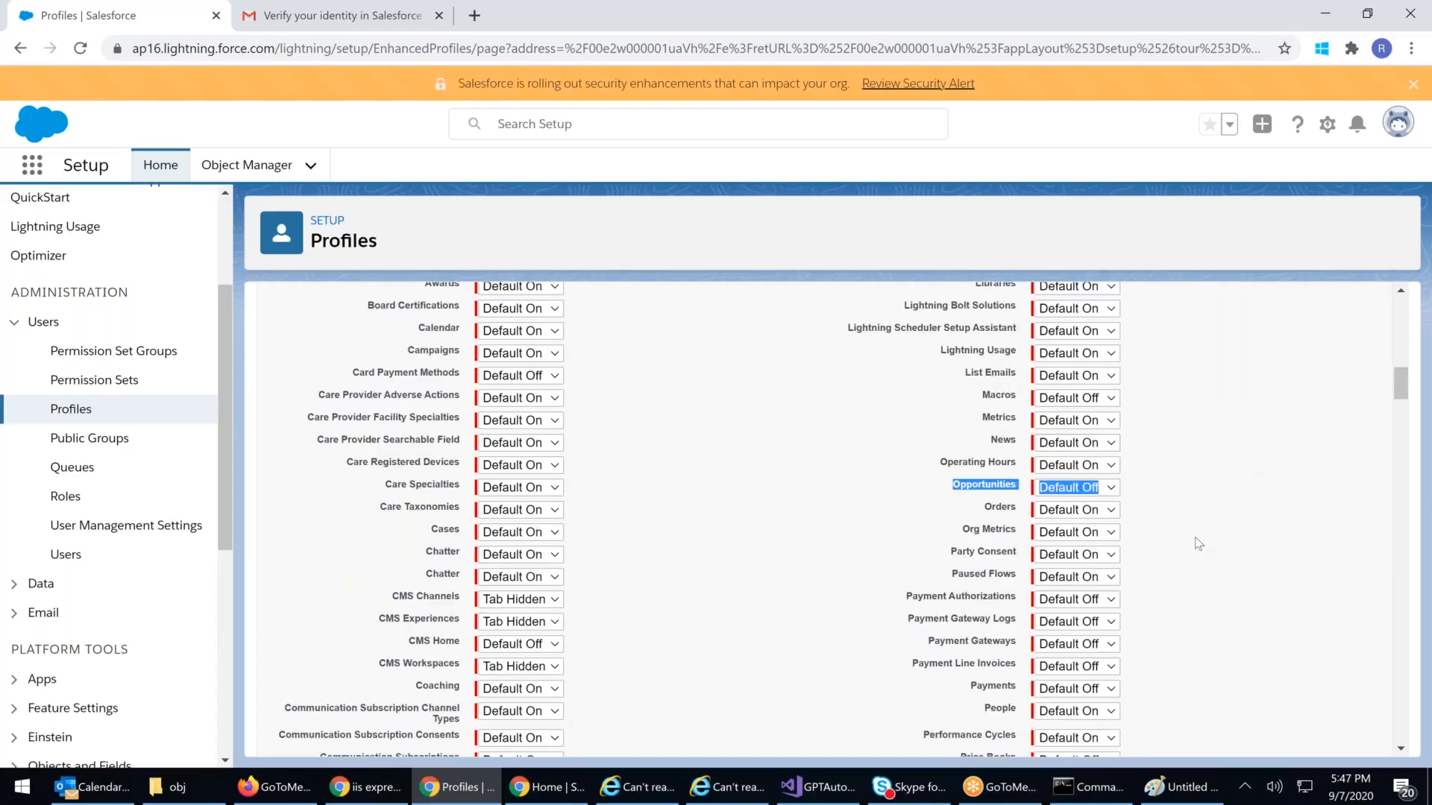
{"action": "scroll", "coordinate": [951, 422], "scroll_direction": "up", "scroll_amount": 2}
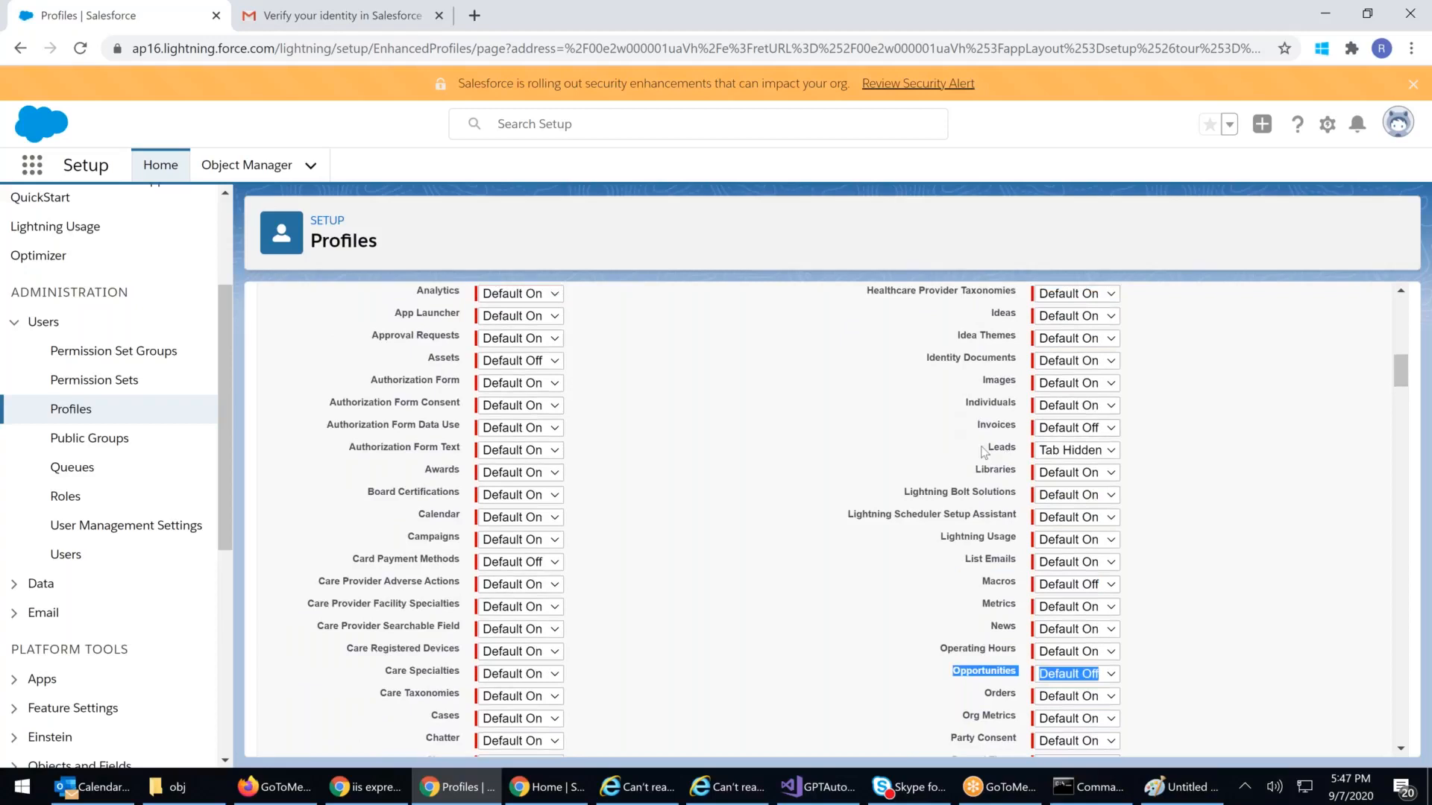
{"action": "triple_click", "coordinate": [1166, 458]}
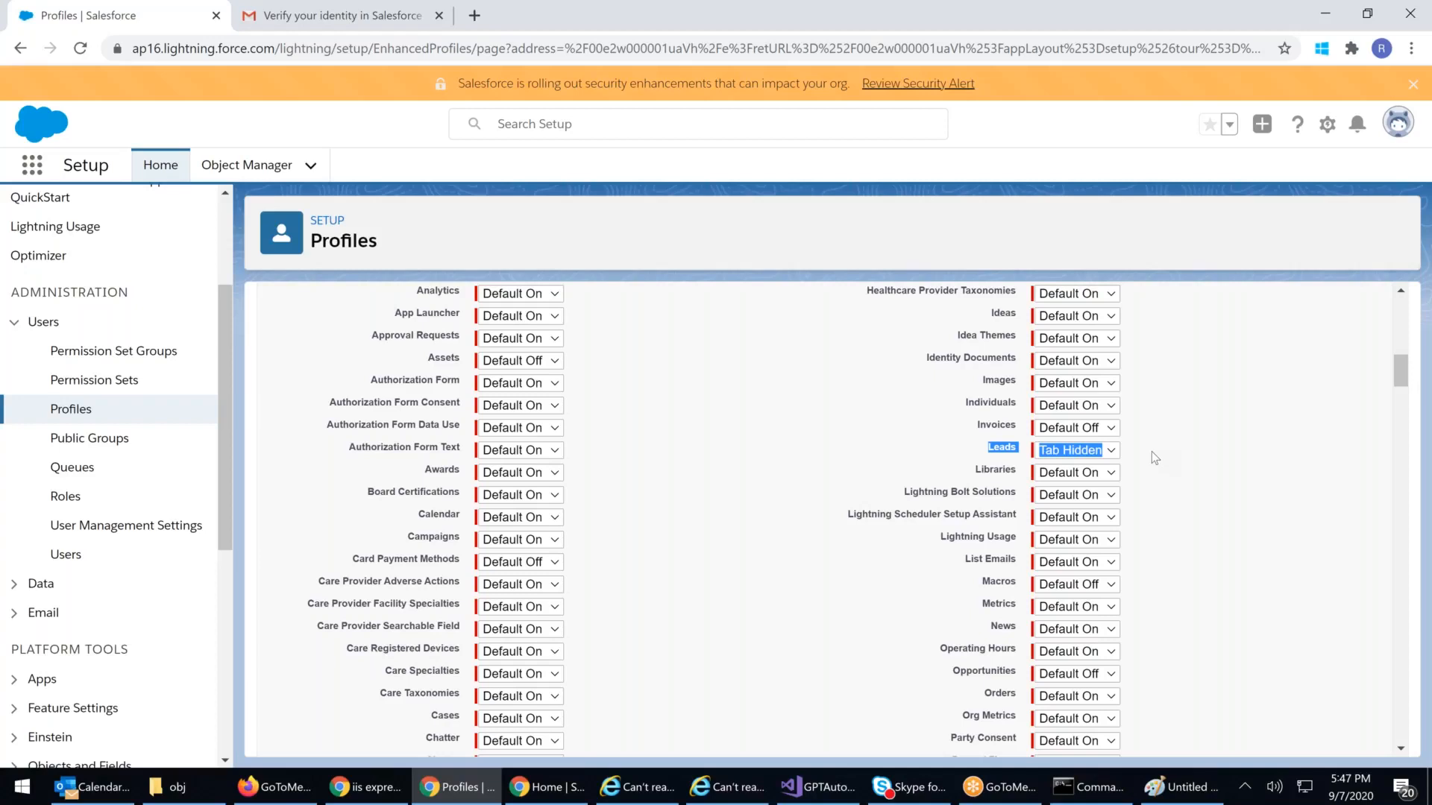
{"action": "scroll", "coordinate": [1152, 451], "scroll_direction": "up", "scroll_amount": 10}
{"action": "left_click", "coordinate": [622, 389]}
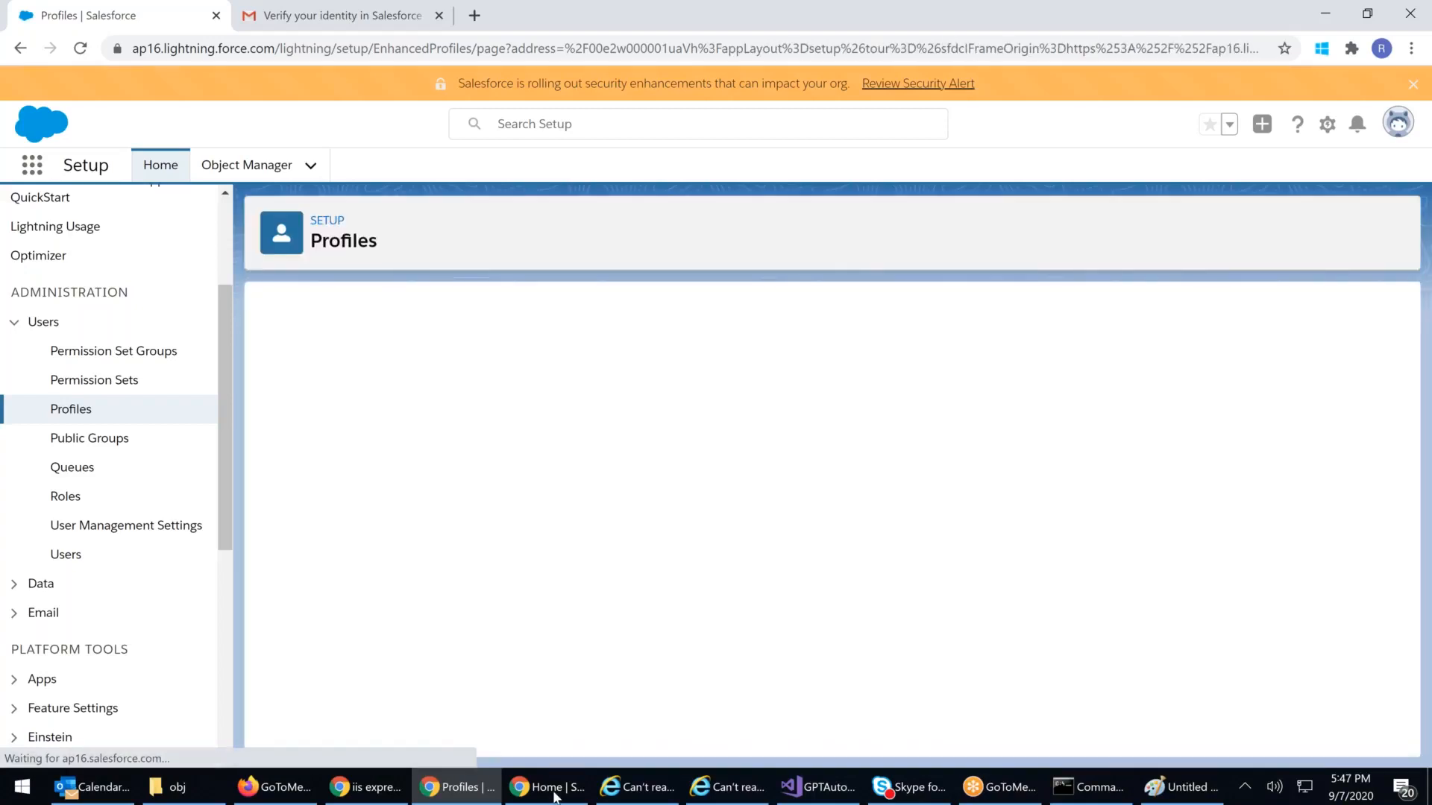
Step: Maximize the restricted user's incognito window and reload its Sales home page without Leads and Opportunities tabs
{"action": "left_click", "coordinate": [562, 794]}
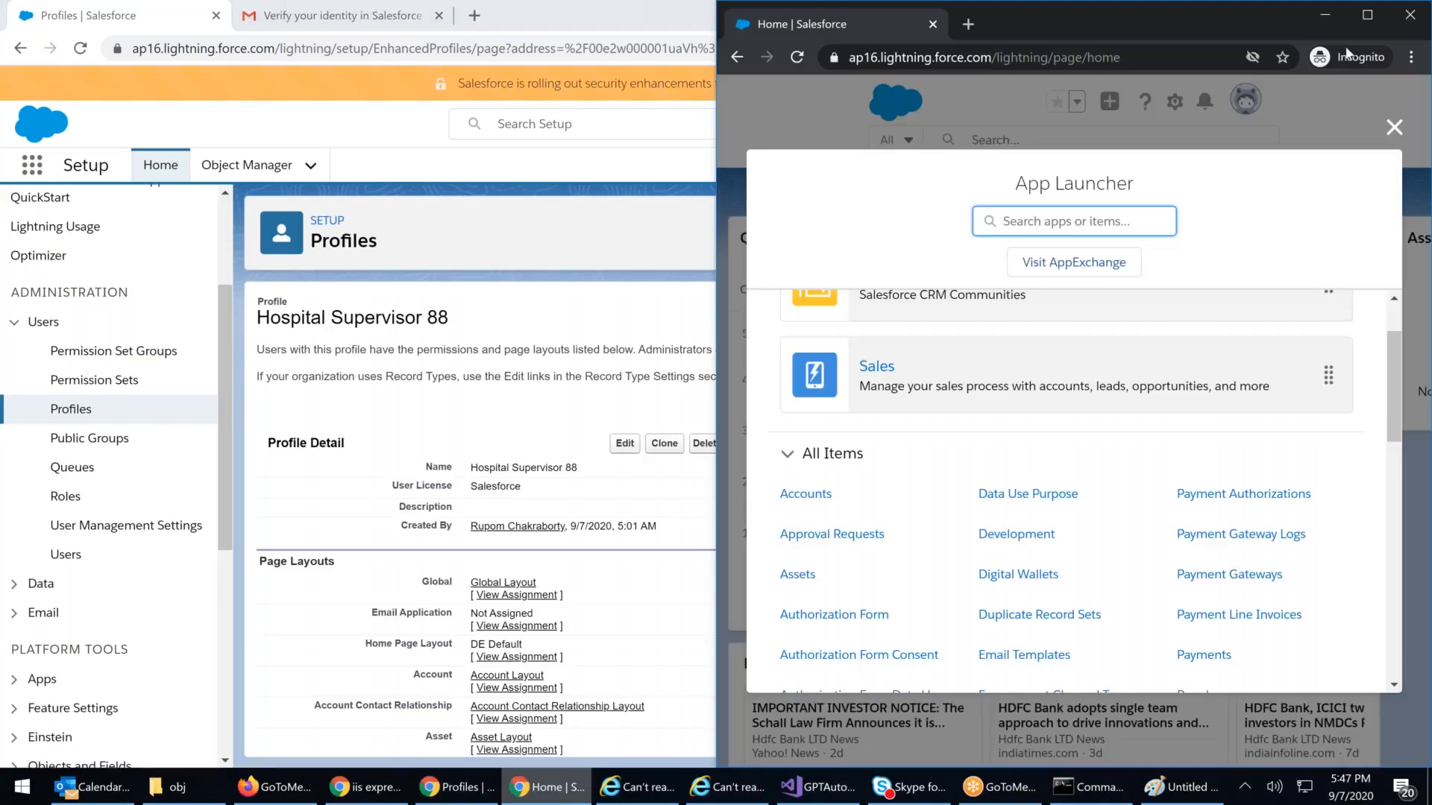
{"action": "left_click", "coordinate": [1375, 20]}
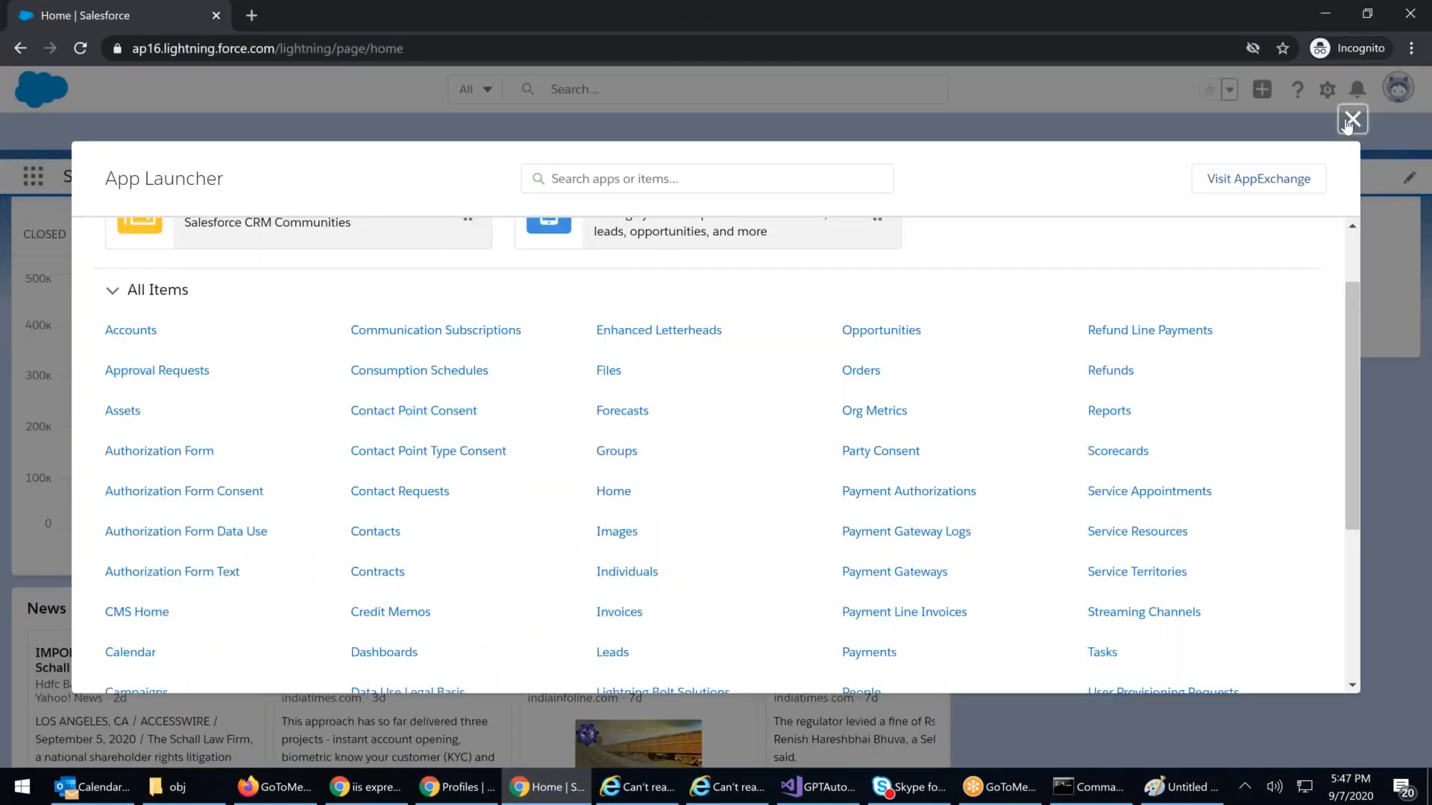
{"action": "left_click", "coordinate": [1352, 120]}
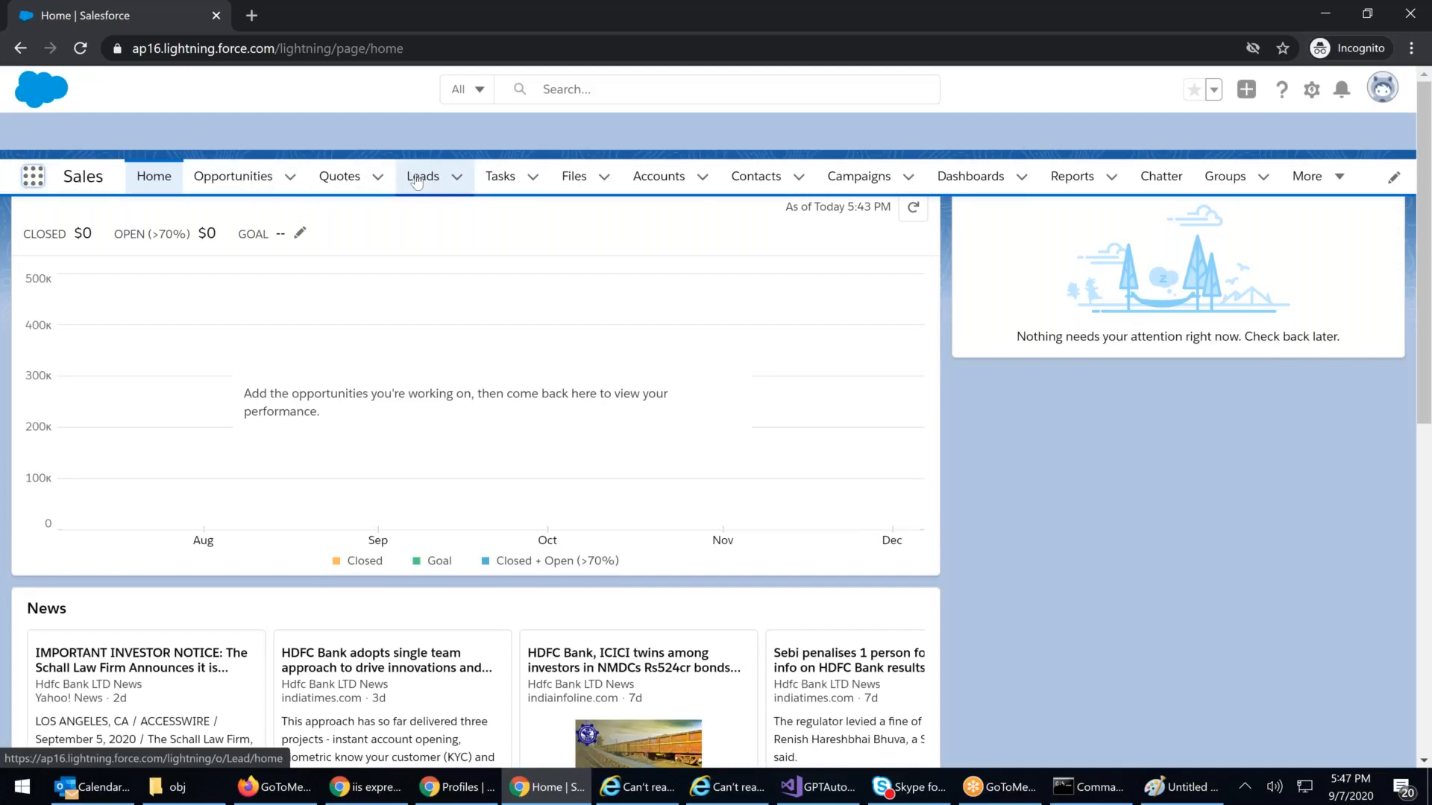
{"action": "left_click", "coordinate": [82, 50]}
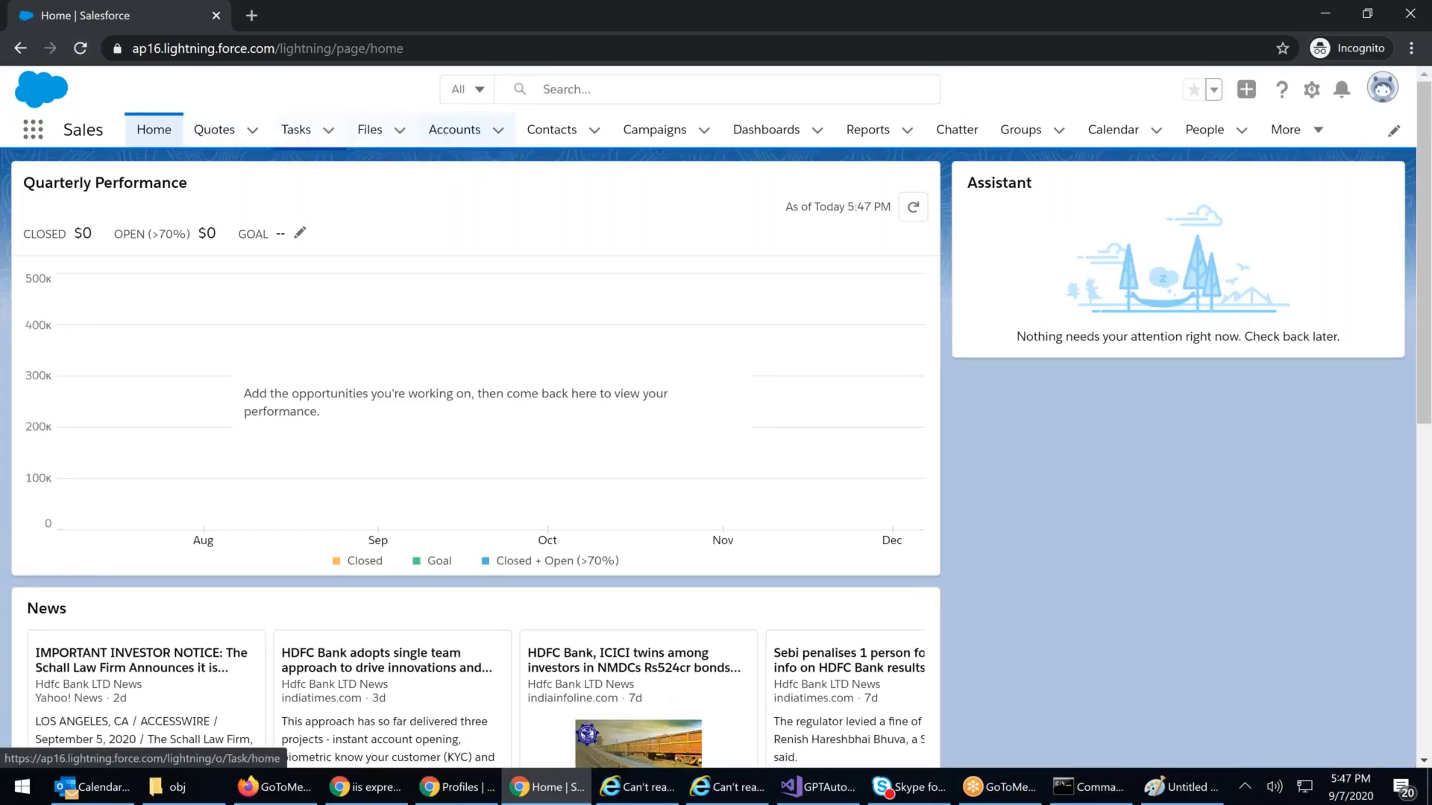
Step: Open the Opportunities list through App Launcher's View All items, despite its Default Off tab
{"action": "left_click", "coordinate": [41, 138]}
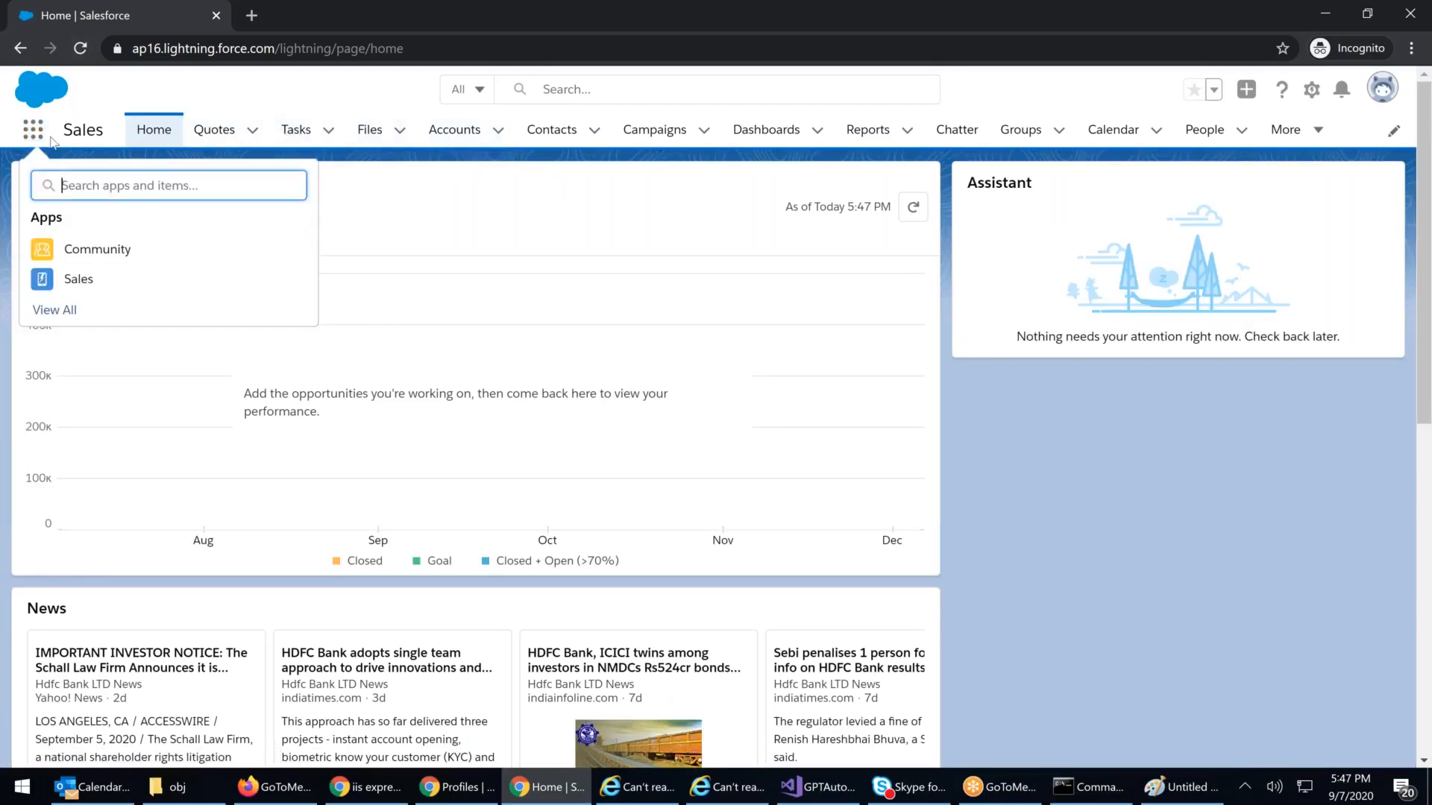
{"action": "left_click", "coordinate": [133, 329]}
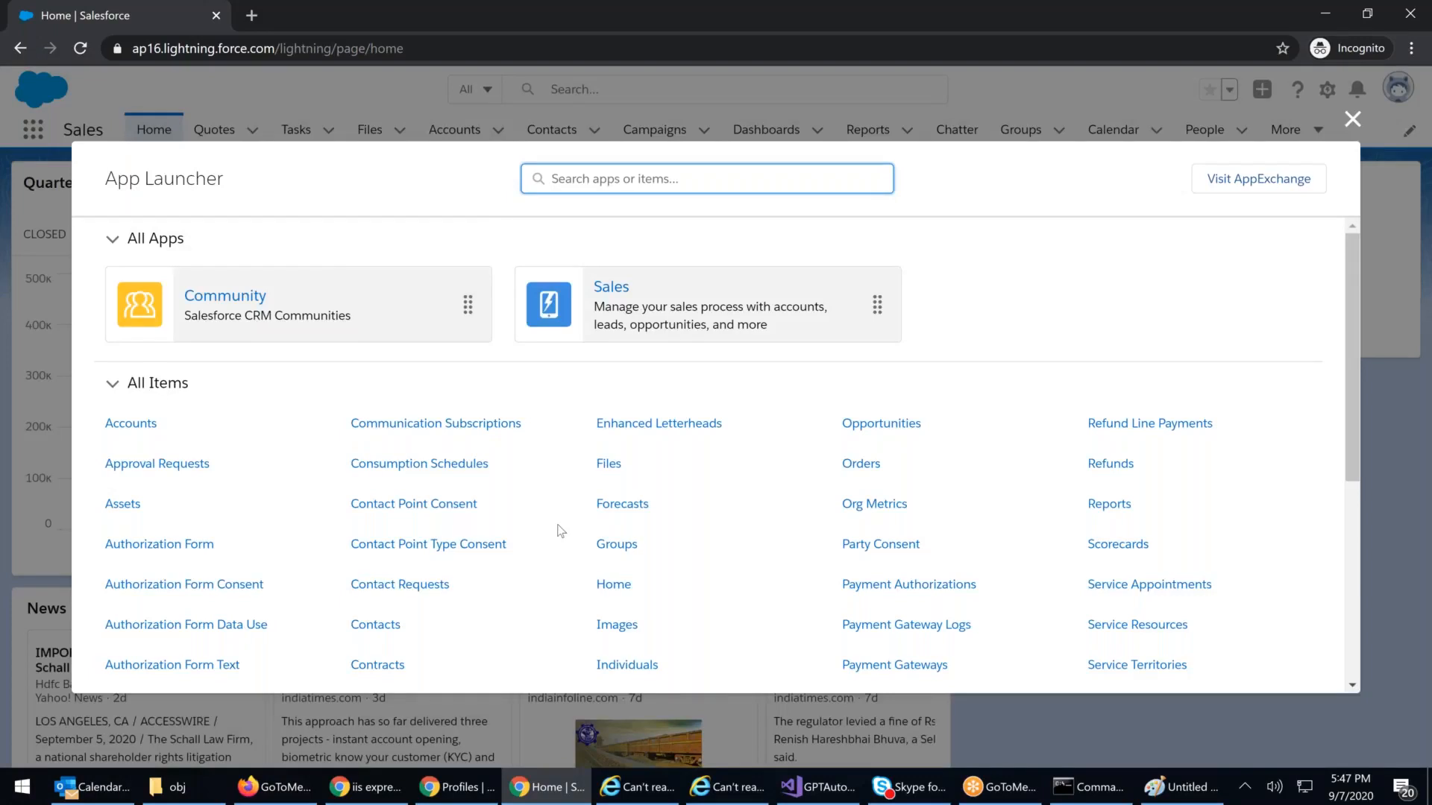
{"action": "scroll", "coordinate": [373, 531], "scroll_direction": "down", "scroll_amount": 4}
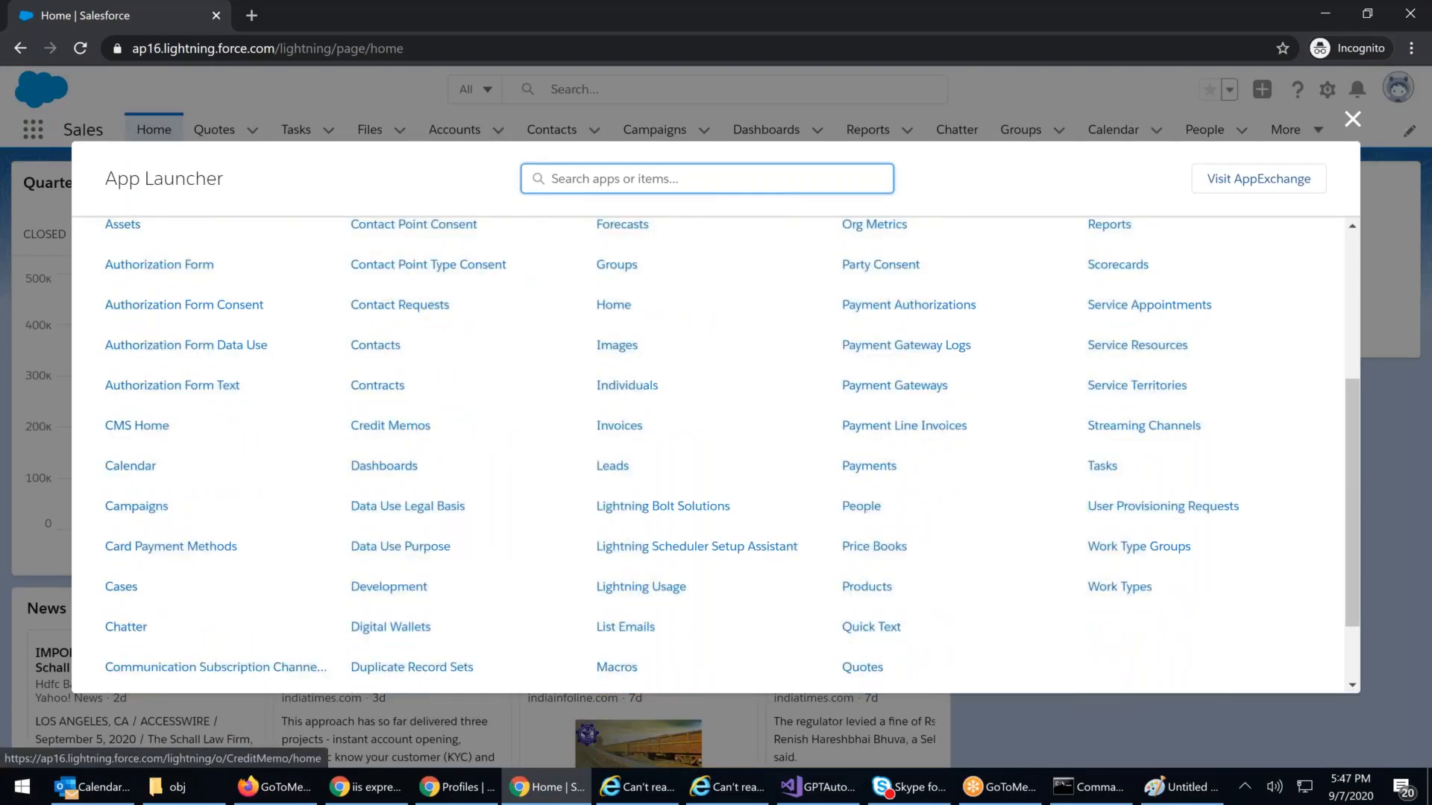
{"action": "scroll", "coordinate": [390, 447], "scroll_direction": "down", "scroll_amount": 1}
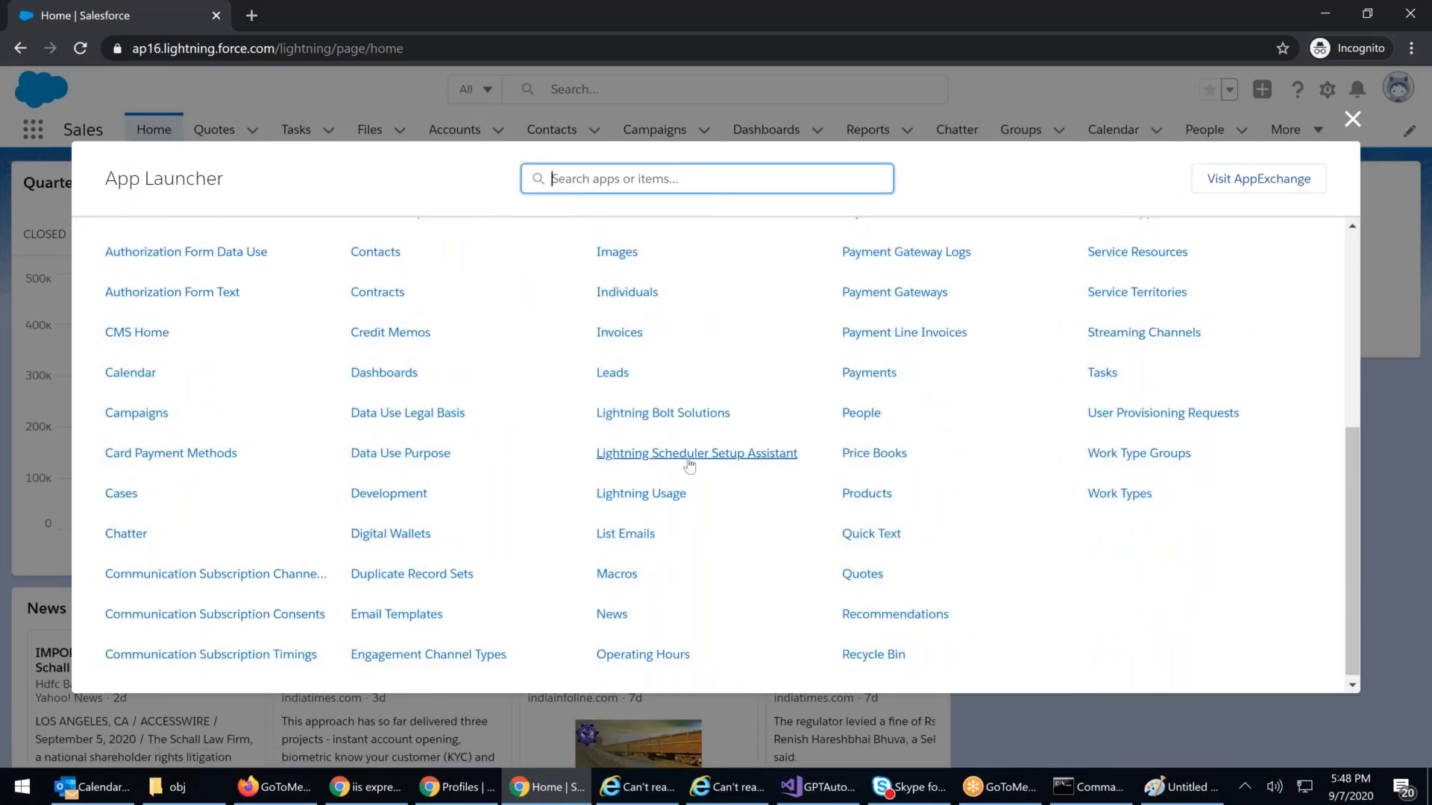
{"action": "scroll", "coordinate": [689, 467], "scroll_direction": "down", "scroll_amount": 1}
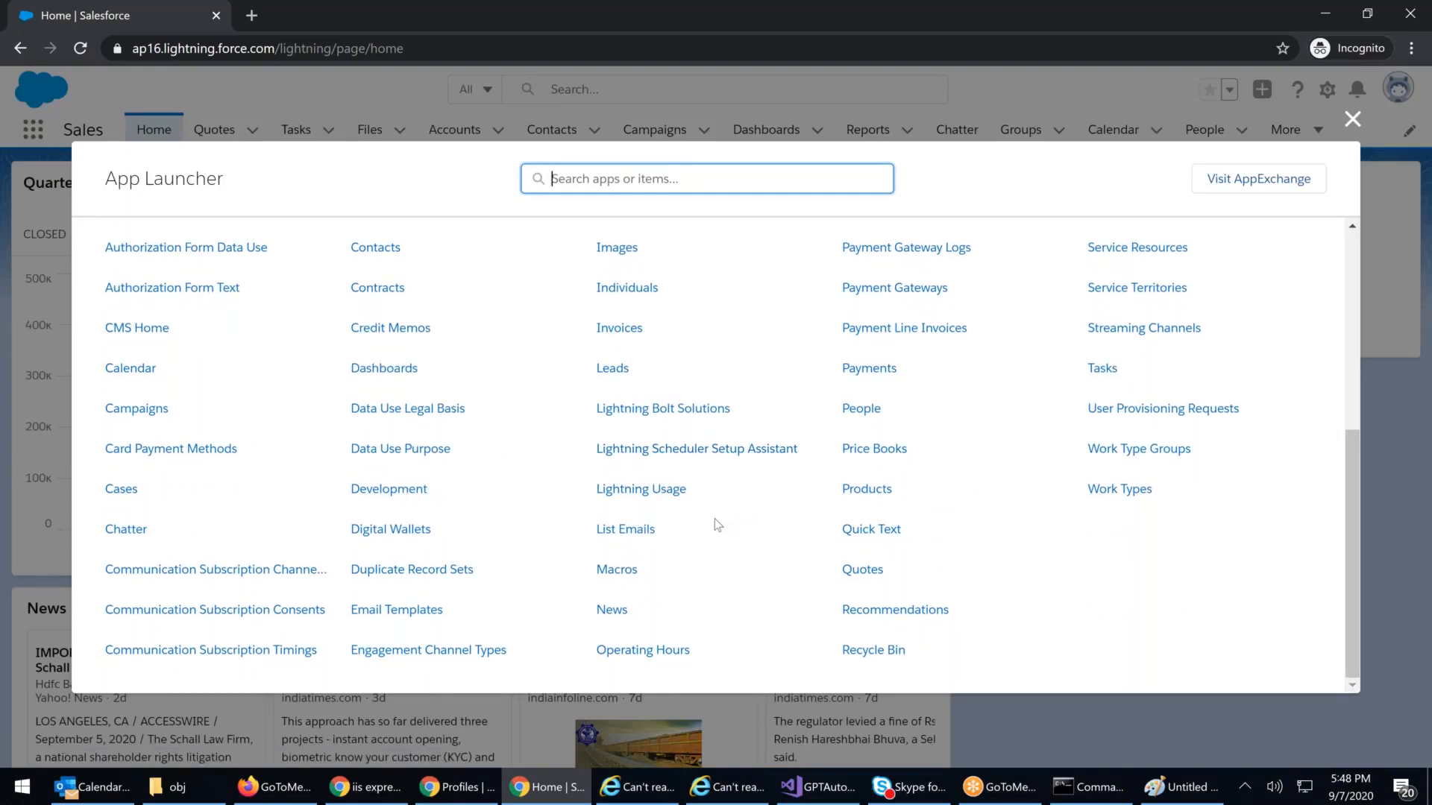
{"action": "scroll", "coordinate": [715, 518], "scroll_direction": "up", "scroll_amount": 5}
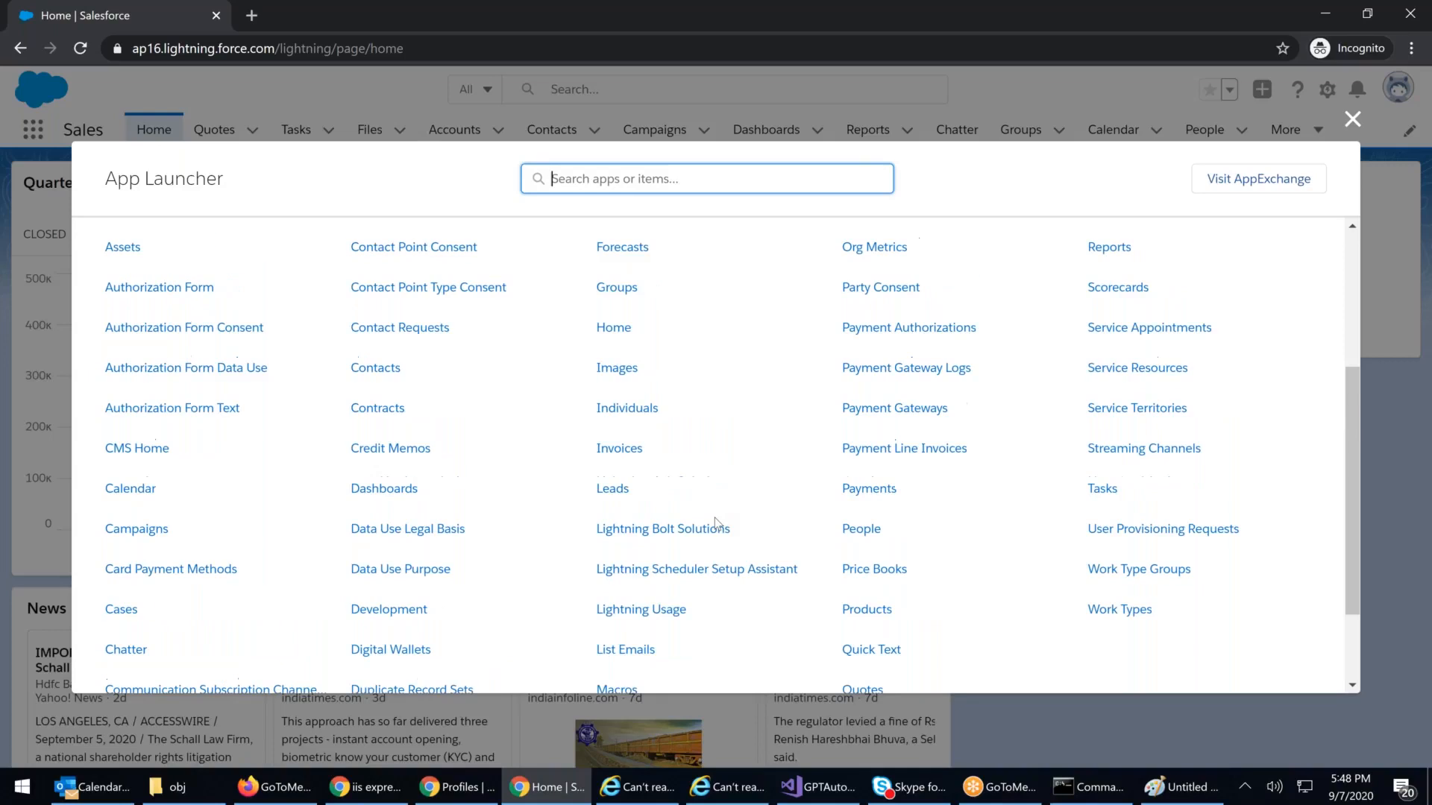
{"action": "left_click", "coordinate": [887, 420]}
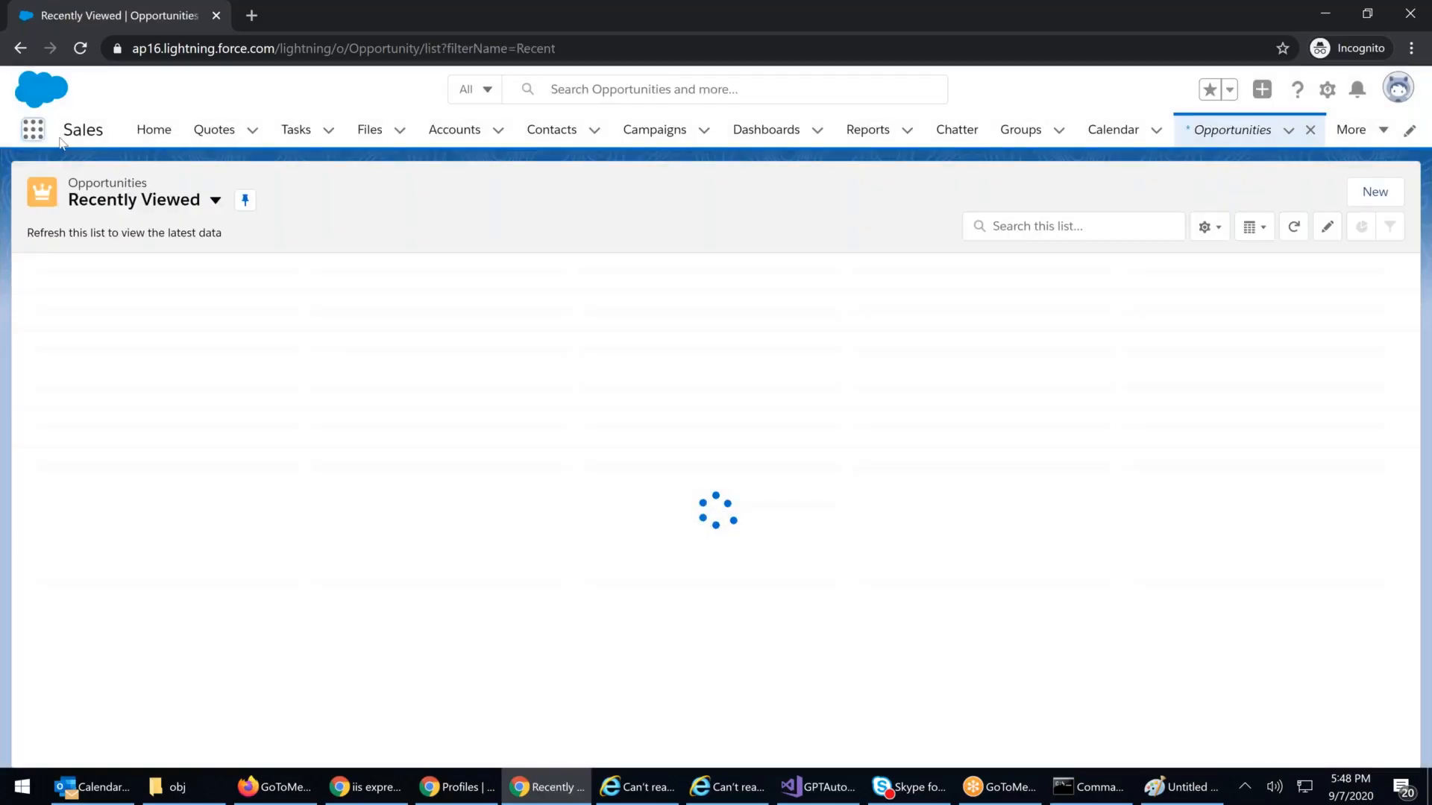
Step: Browse the App Launcher's full All Items list as the restricted user
{"action": "left_click", "coordinate": [33, 129]}
{"action": "left_click", "coordinate": [49, 312]}
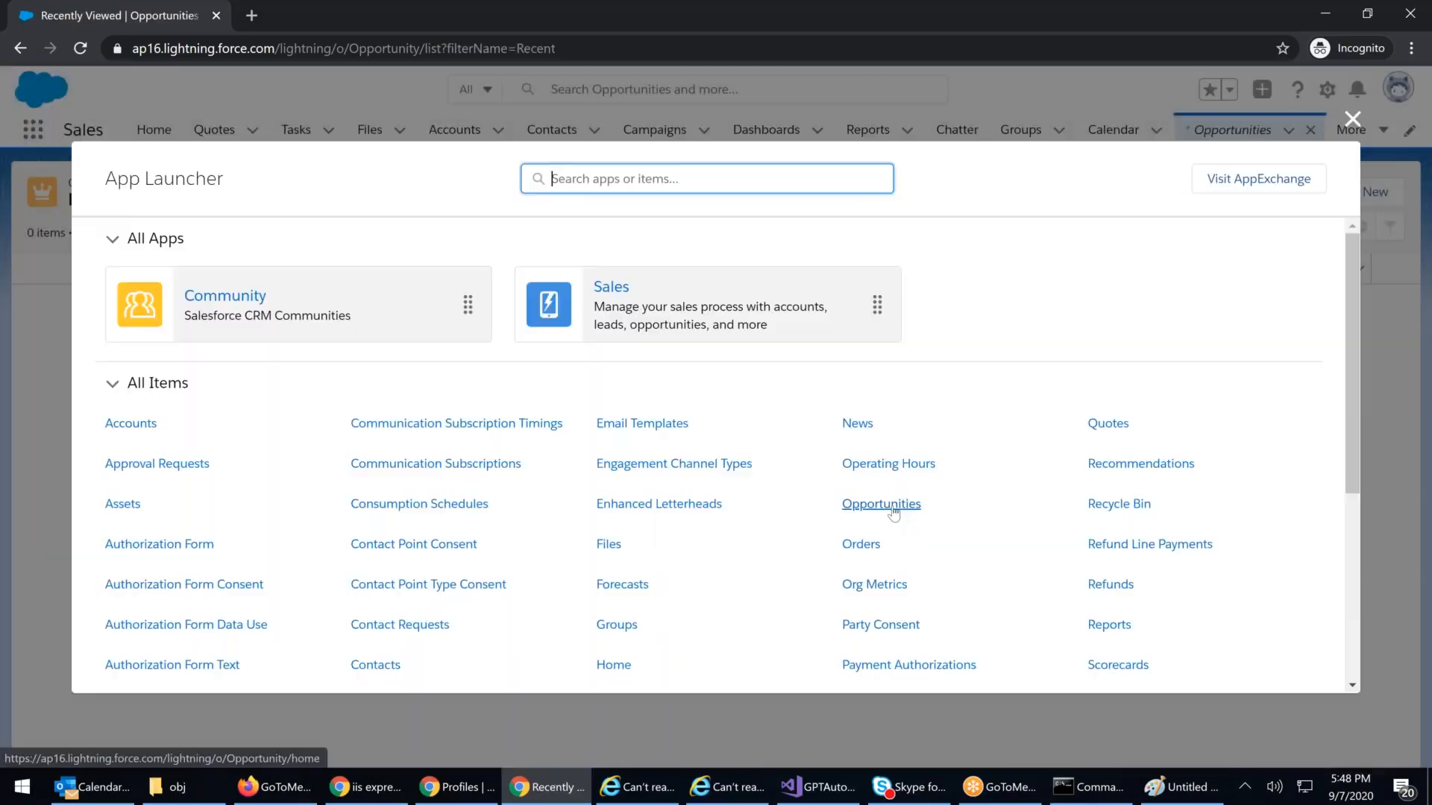
{"action": "scroll", "coordinate": [895, 513], "scroll_direction": "down", "scroll_amount": 1}
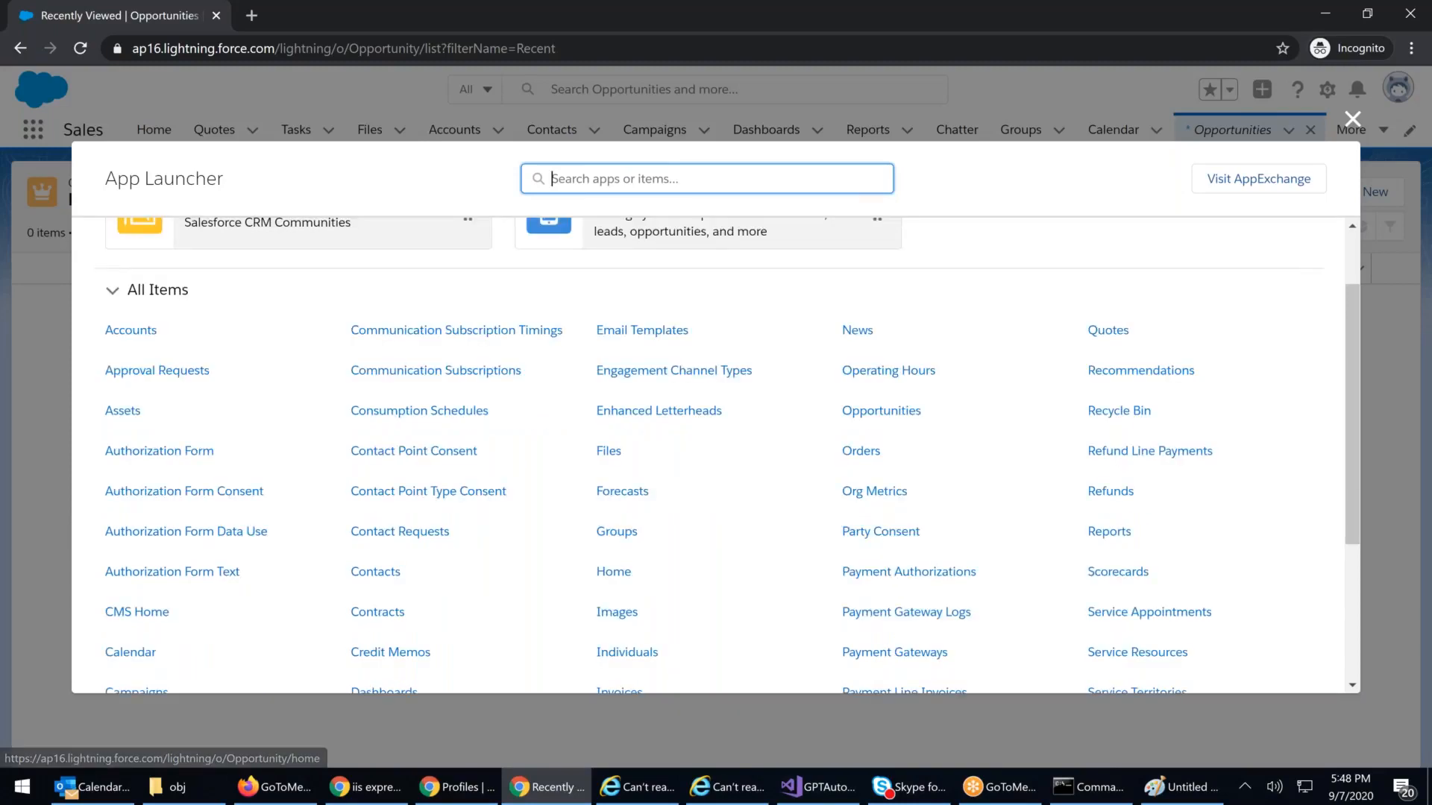
{"action": "scroll", "coordinate": [904, 507], "scroll_direction": "down", "scroll_amount": 2}
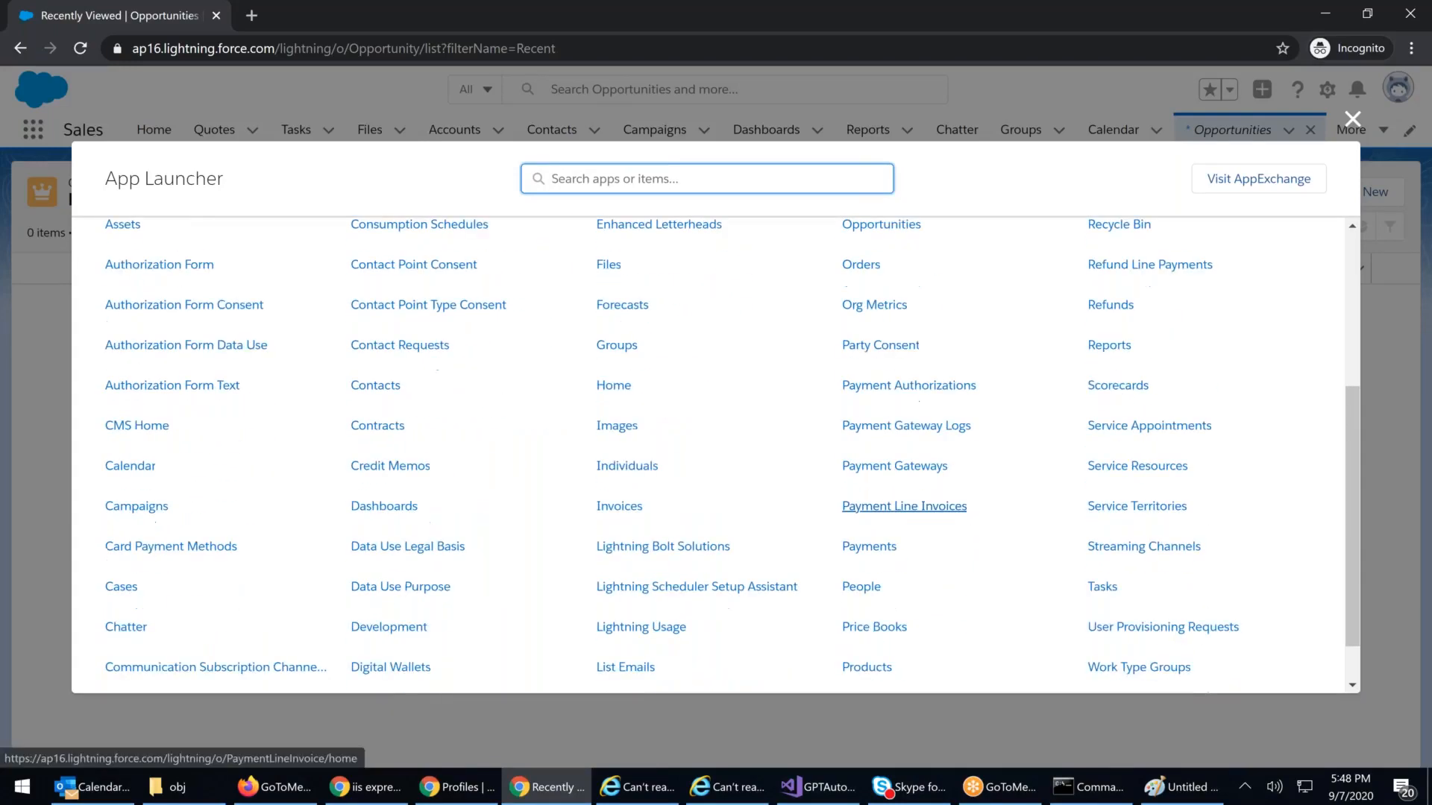
{"action": "scroll", "coordinate": [841, 550], "scroll_direction": "down", "scroll_amount": 1}
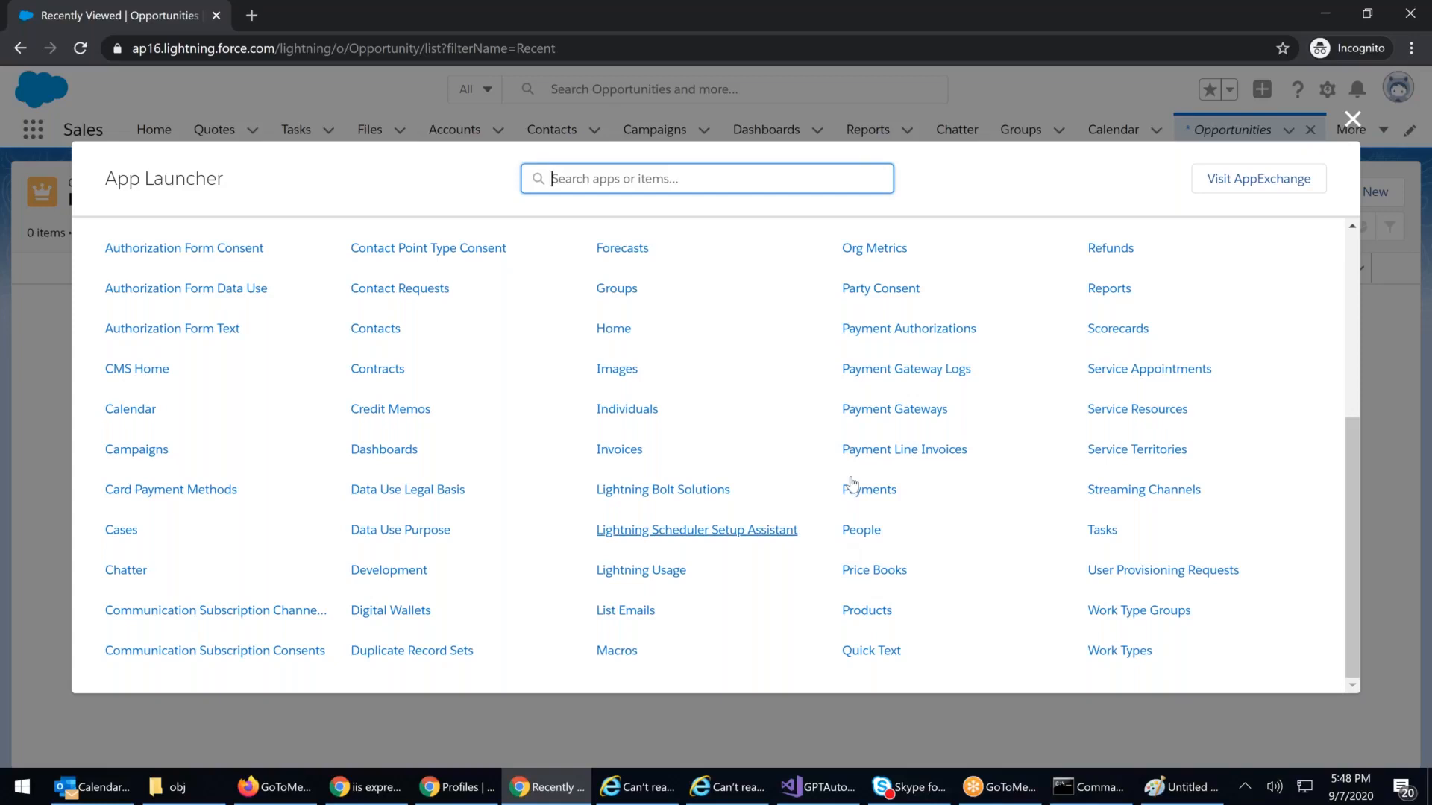
{"action": "scroll", "coordinate": [868, 463], "scroll_direction": "up", "scroll_amount": 4}
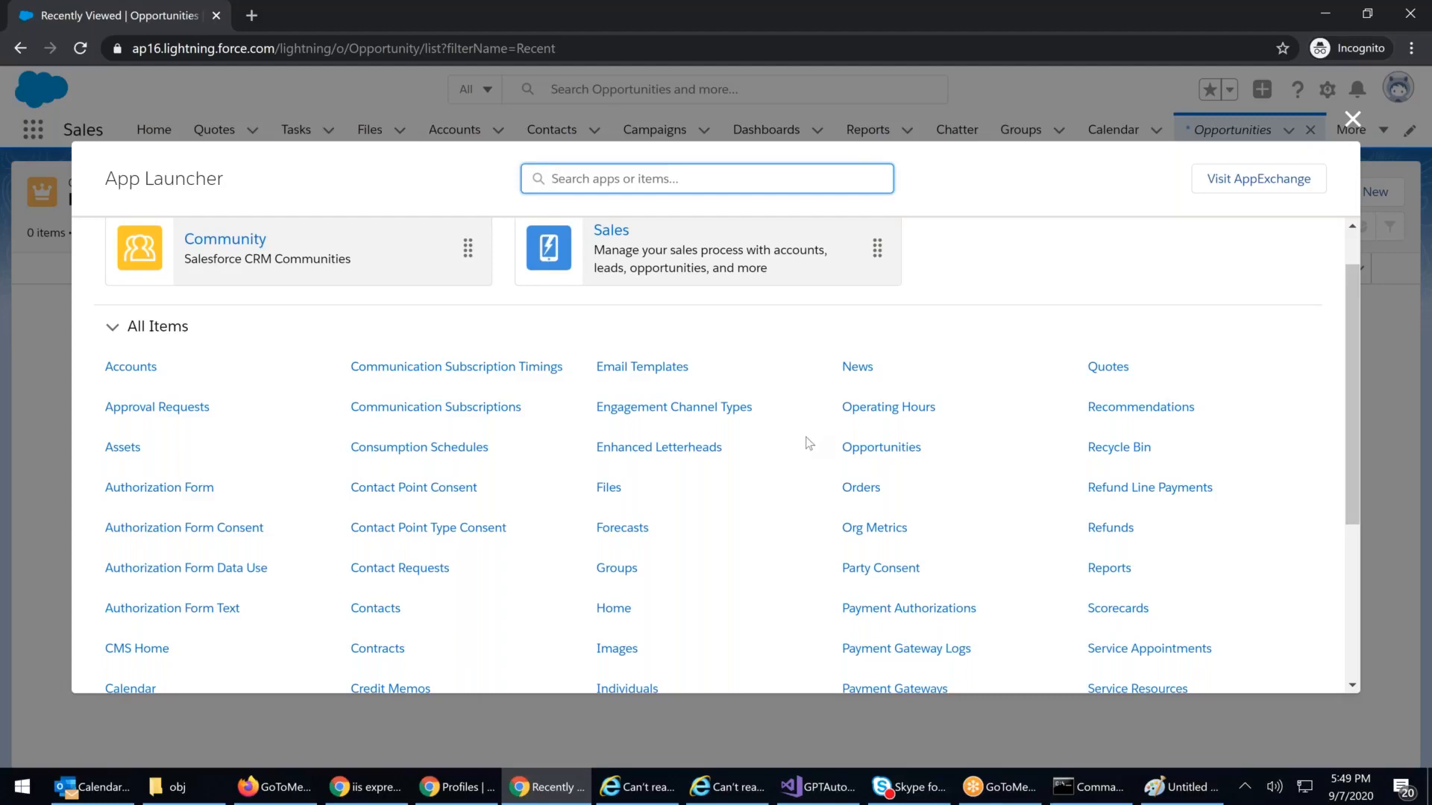
Step: Finish reviewing the items, close the App Launcher, and return to the admin's Hospital Supervisor 88 profile
{"action": "scroll", "coordinate": [868, 422], "scroll_direction": "down", "scroll_amount": 4}
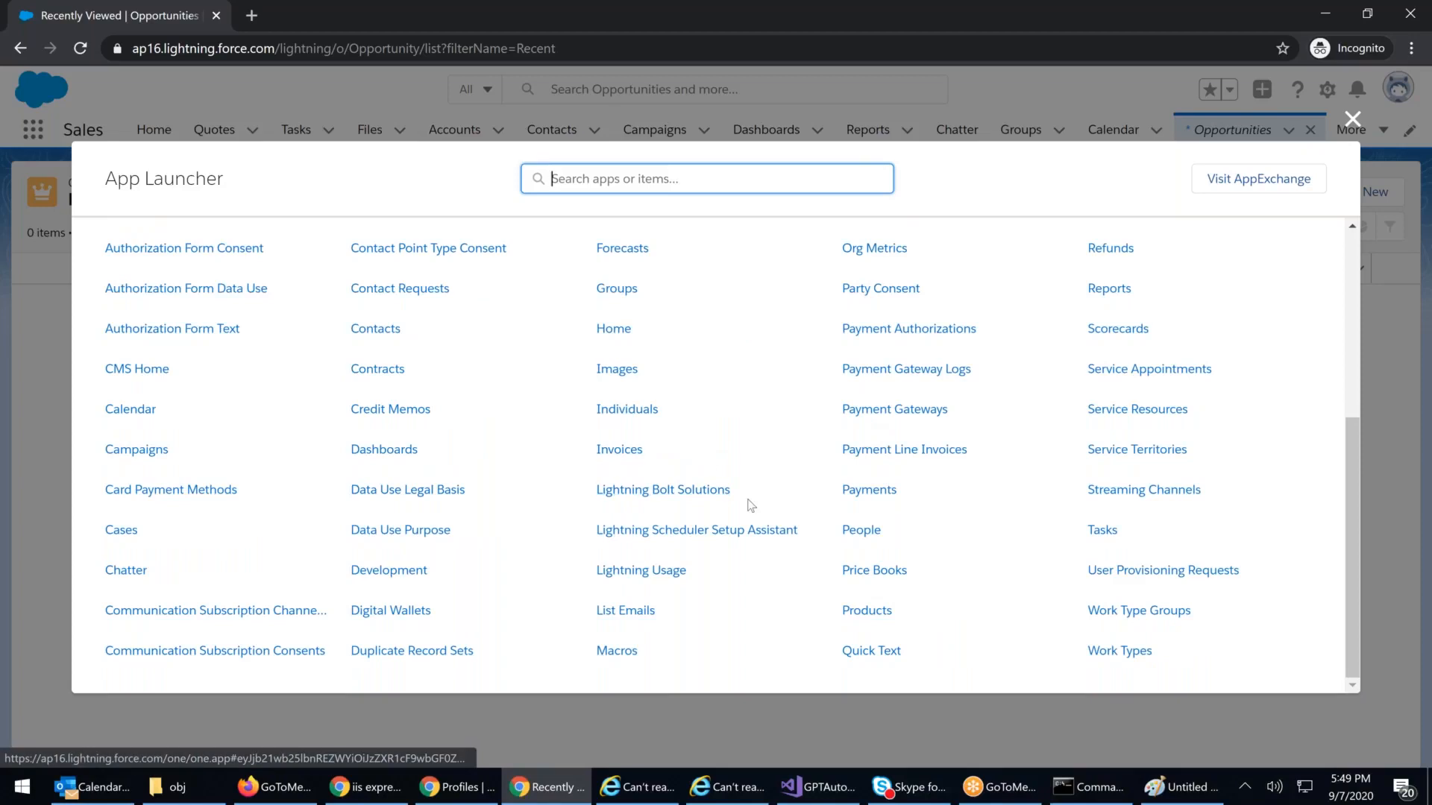
{"action": "scroll", "coordinate": [751, 506], "scroll_direction": "up", "scroll_amount": 3}
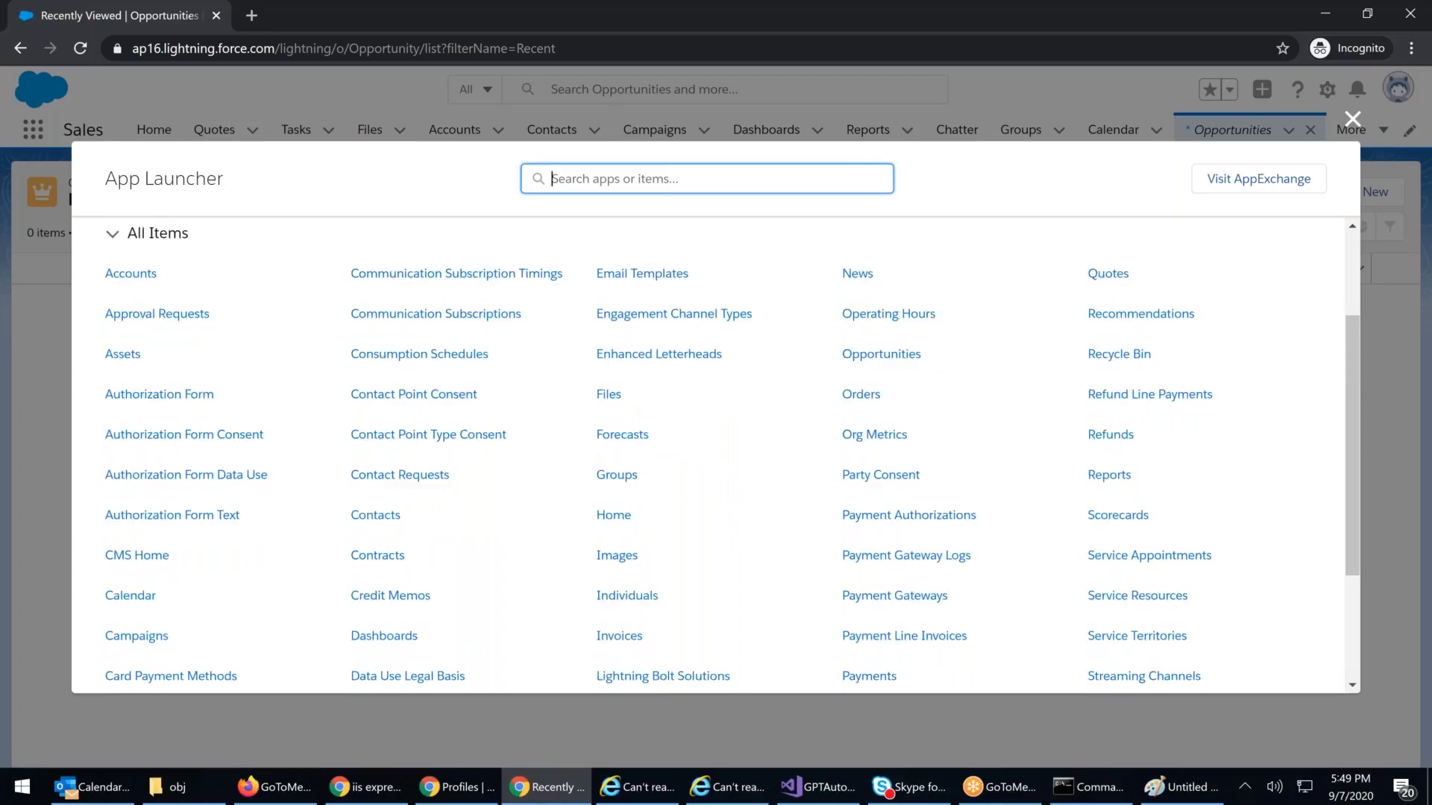
{"action": "scroll", "coordinate": [616, 475], "scroll_direction": "down", "scroll_amount": 3}
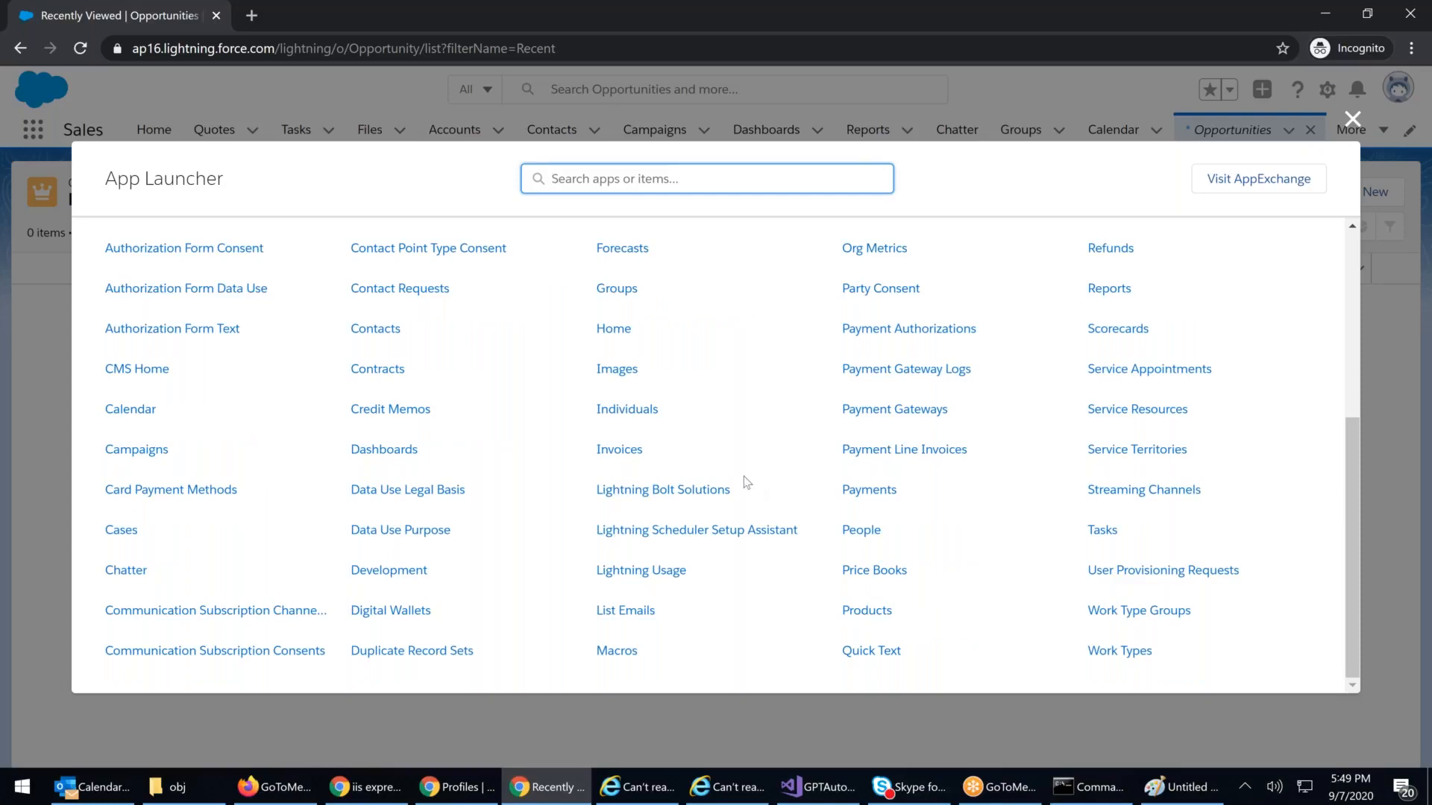
{"action": "scroll", "coordinate": [746, 481], "scroll_direction": "up", "scroll_amount": 3}
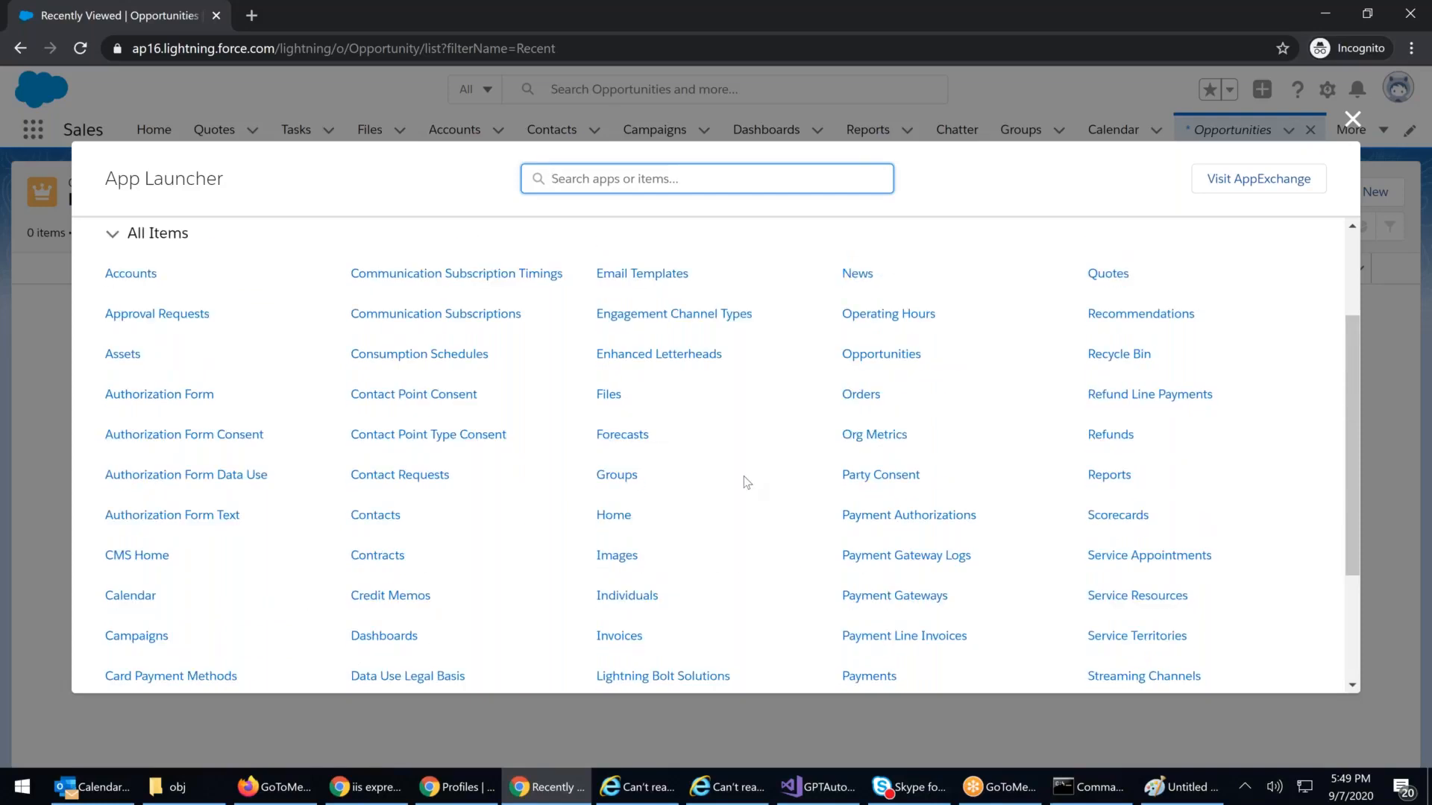
{"action": "scroll", "coordinate": [747, 477], "scroll_direction": "up", "scroll_amount": 2}
{"action": "left_click", "coordinate": [1353, 120]}
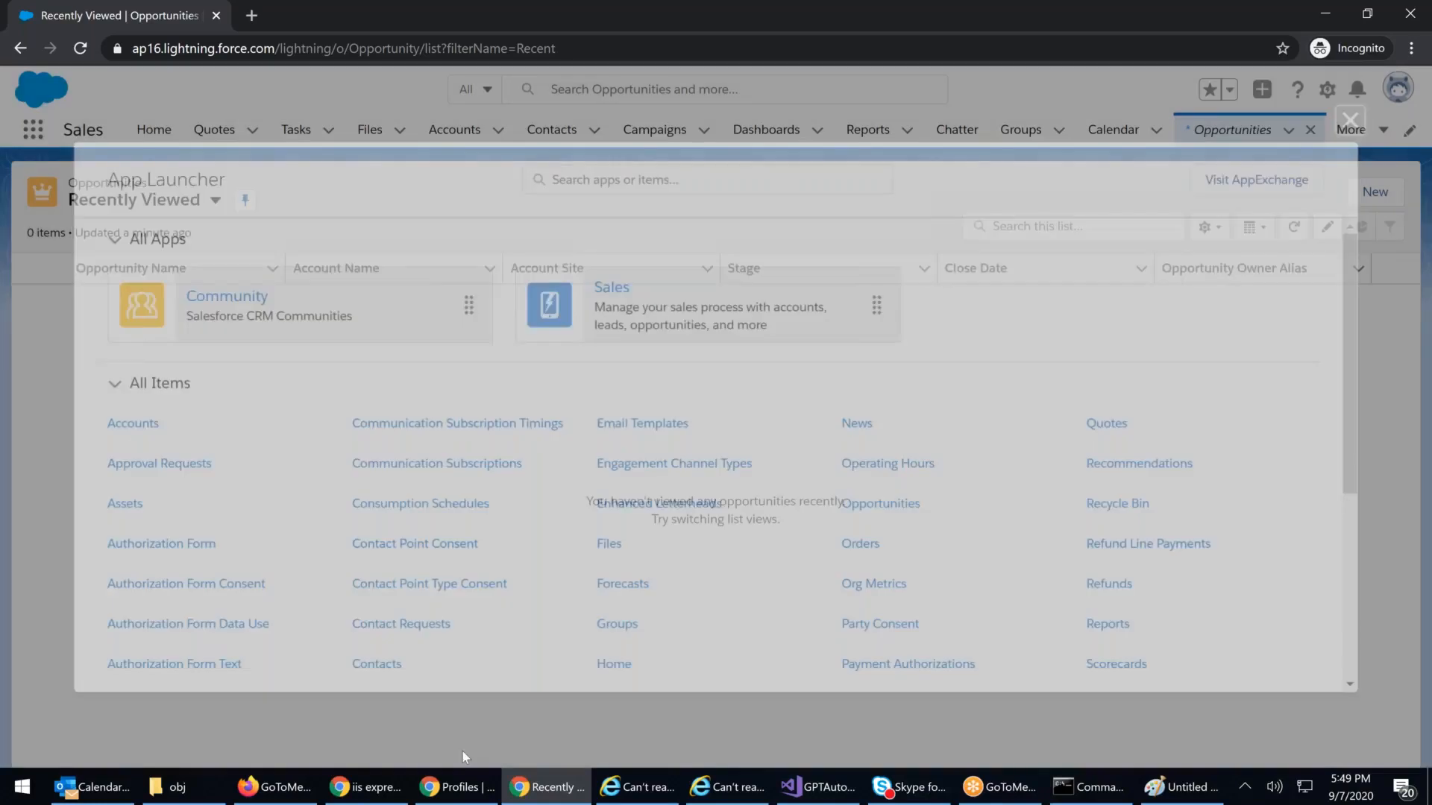
{"action": "left_click", "coordinate": [458, 787]}
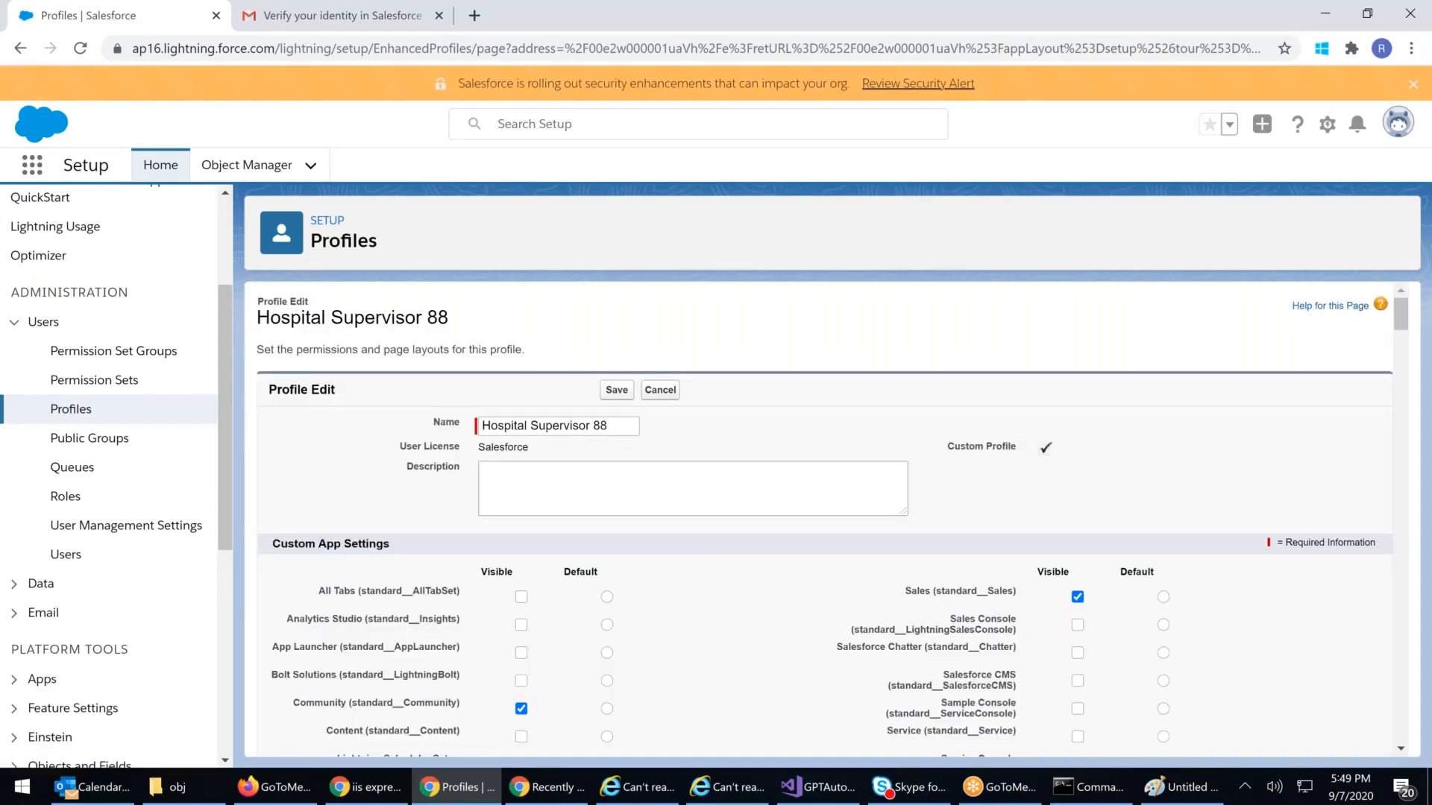
{"action": "scroll", "coordinate": [668, 503], "scroll_direction": "down", "scroll_amount": 4}
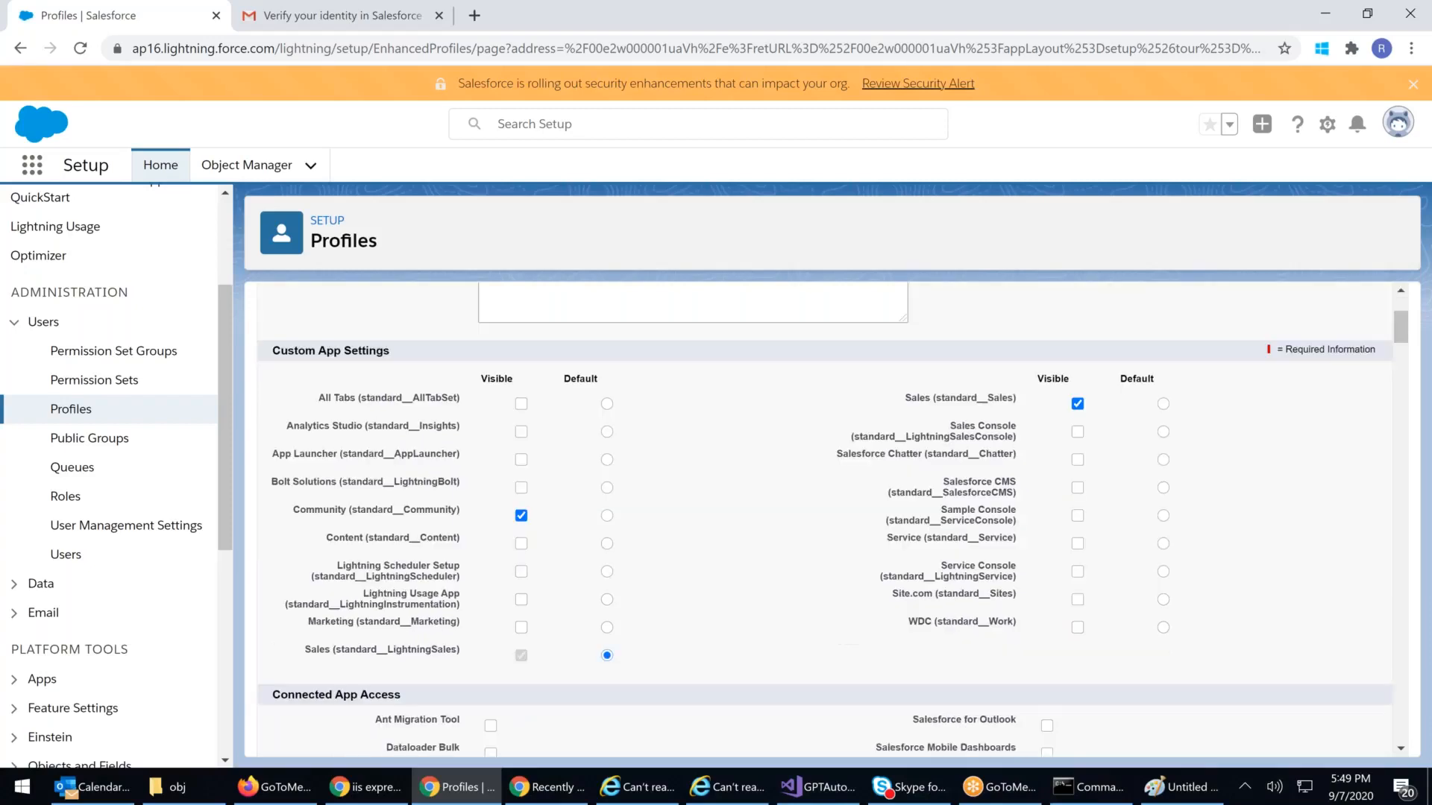
{"action": "scroll", "coordinate": [672, 508], "scroll_direction": "down", "scroll_amount": 9}
{"action": "left_click_drag", "start_coordinate": [977, 452], "coordinate": [1180, 449]}
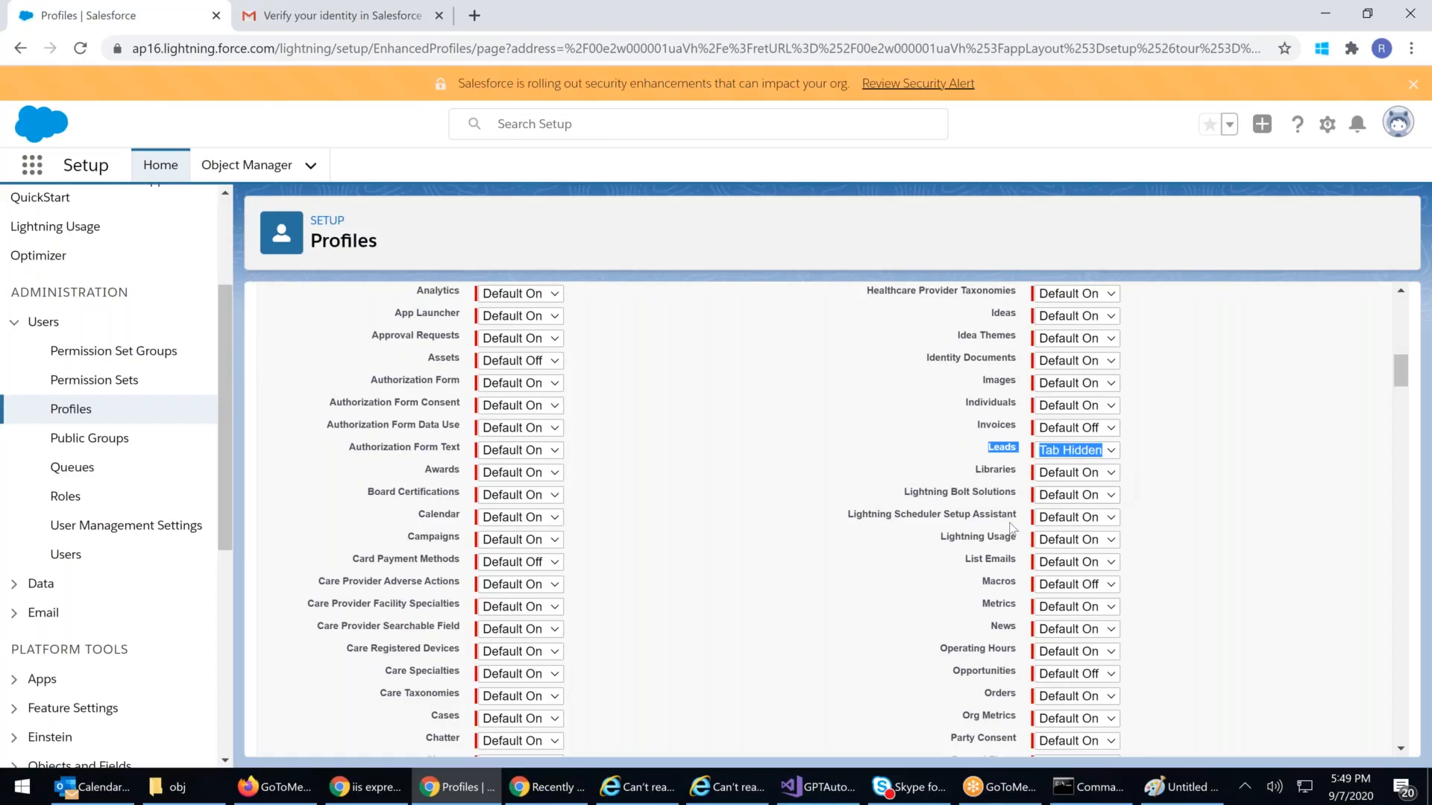
{"action": "left_click_drag", "start_coordinate": [953, 672], "coordinate": [1168, 680]}
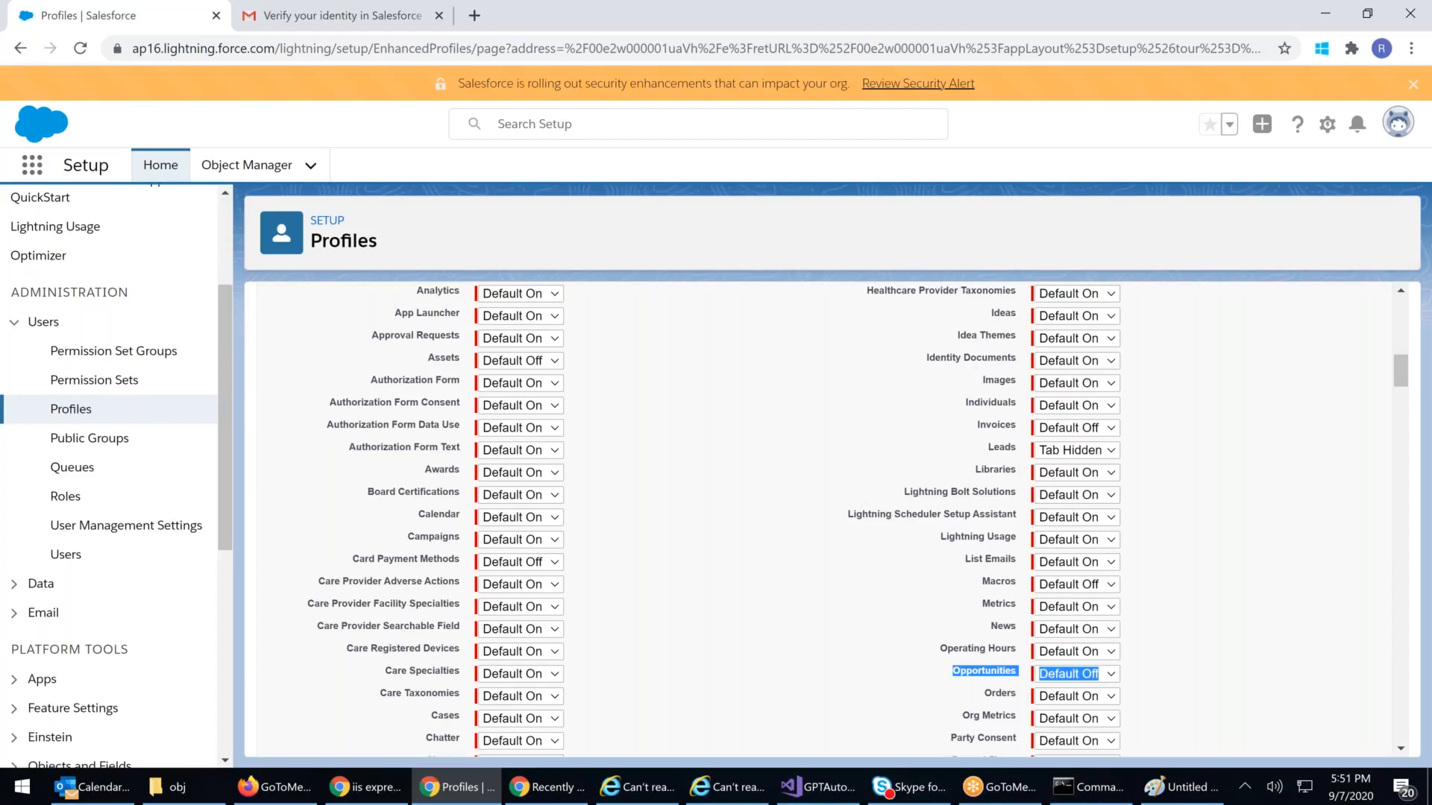
Step: Fill the arrow from App Security into Tab Security green in Paint, then minimize Paint
{"action": "left_click", "coordinate": [1161, 783]}
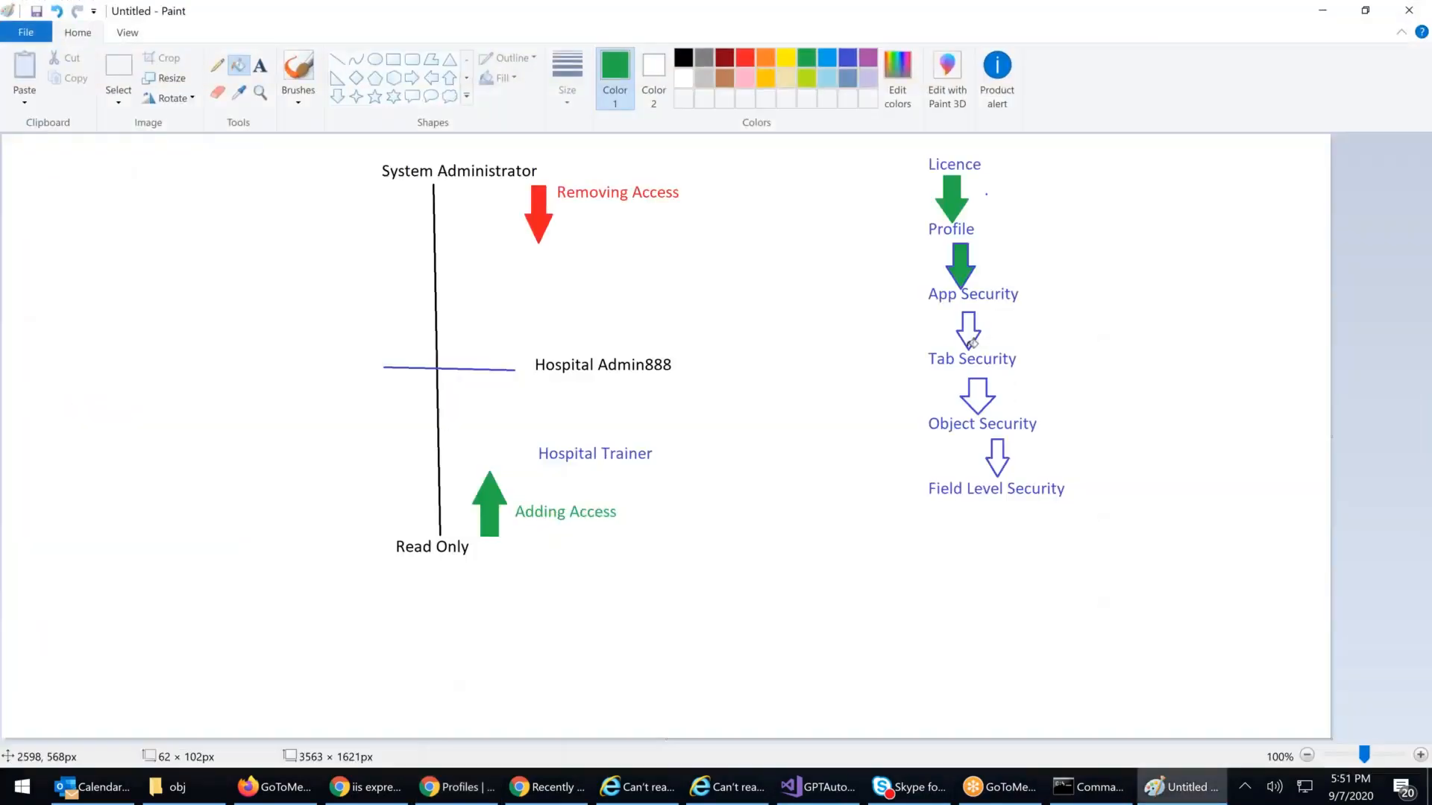
{"action": "left_click", "coordinate": [259, 66]}
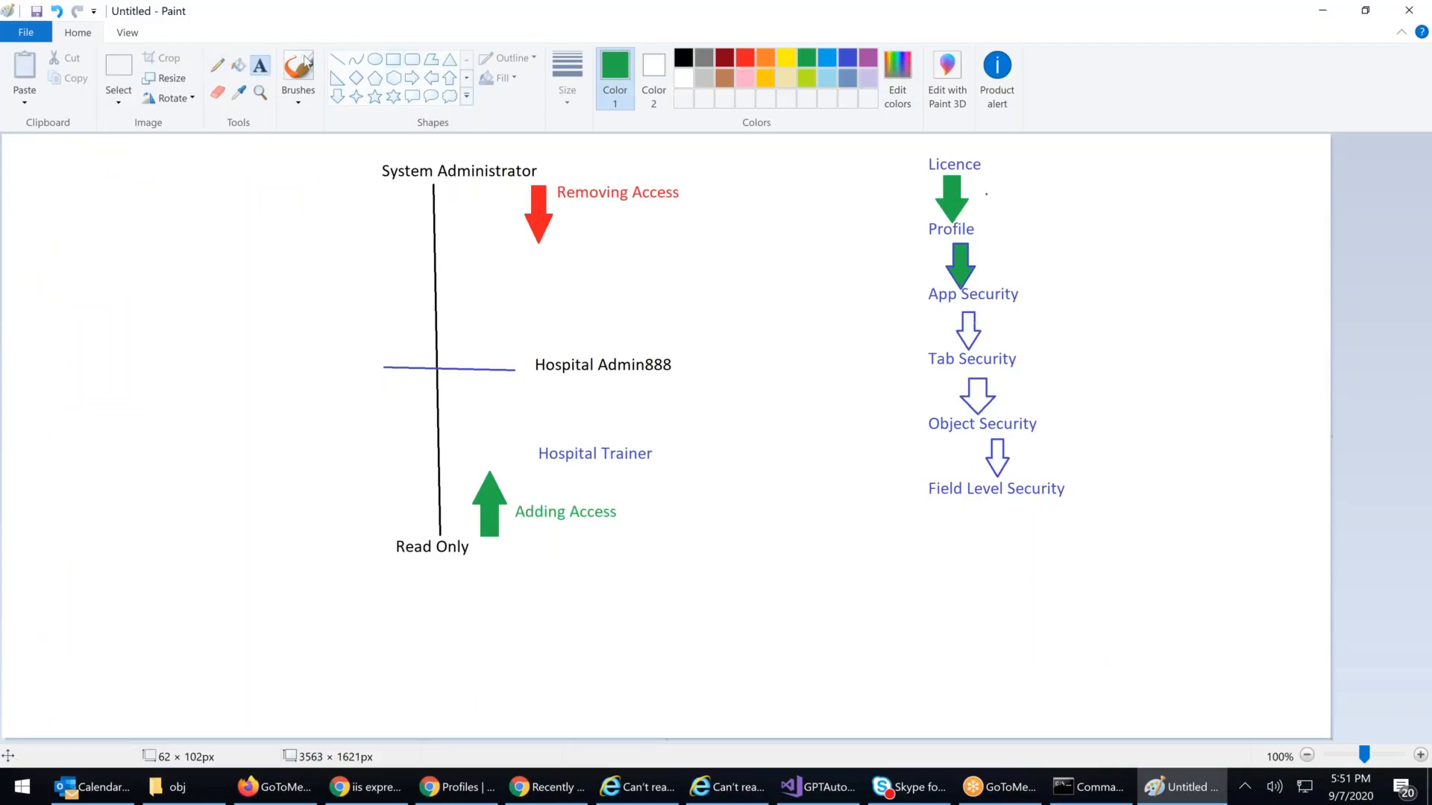
{"action": "left_click", "coordinate": [238, 66]}
{"action": "left_click", "coordinate": [962, 331]}
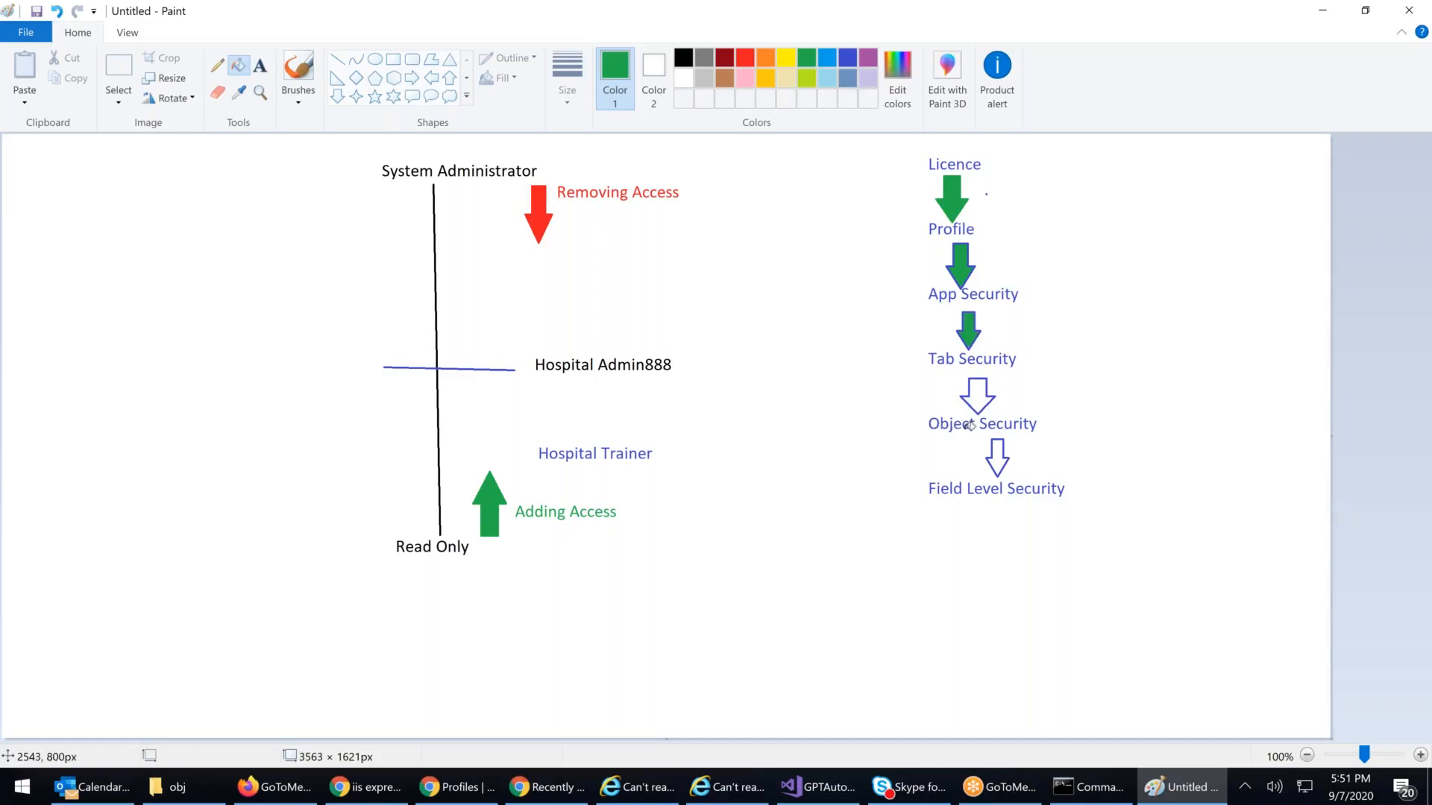
{"action": "left_click", "coordinate": [1335, 18]}
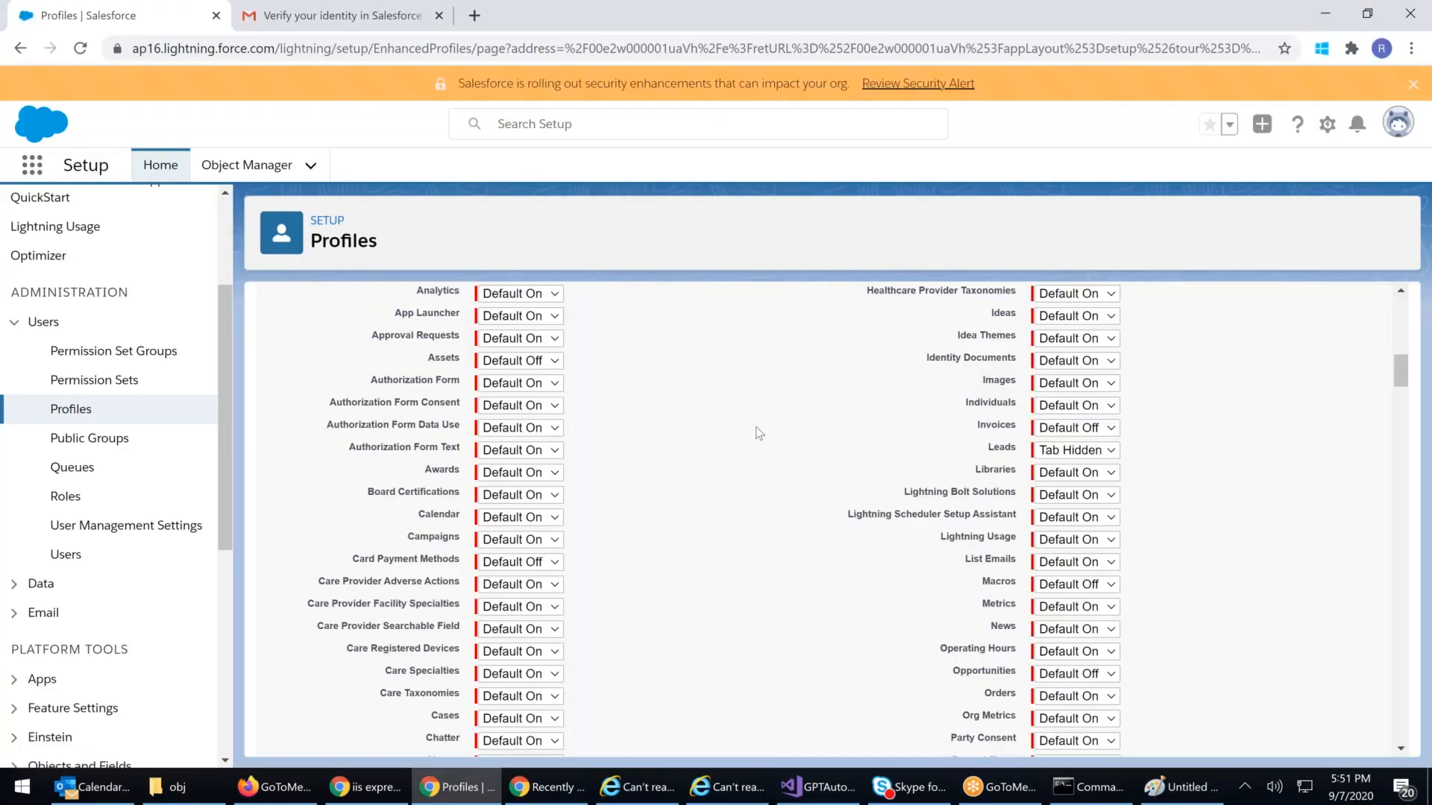
{"action": "scroll", "coordinate": [742, 441], "scroll_direction": "up", "scroll_amount": 2}
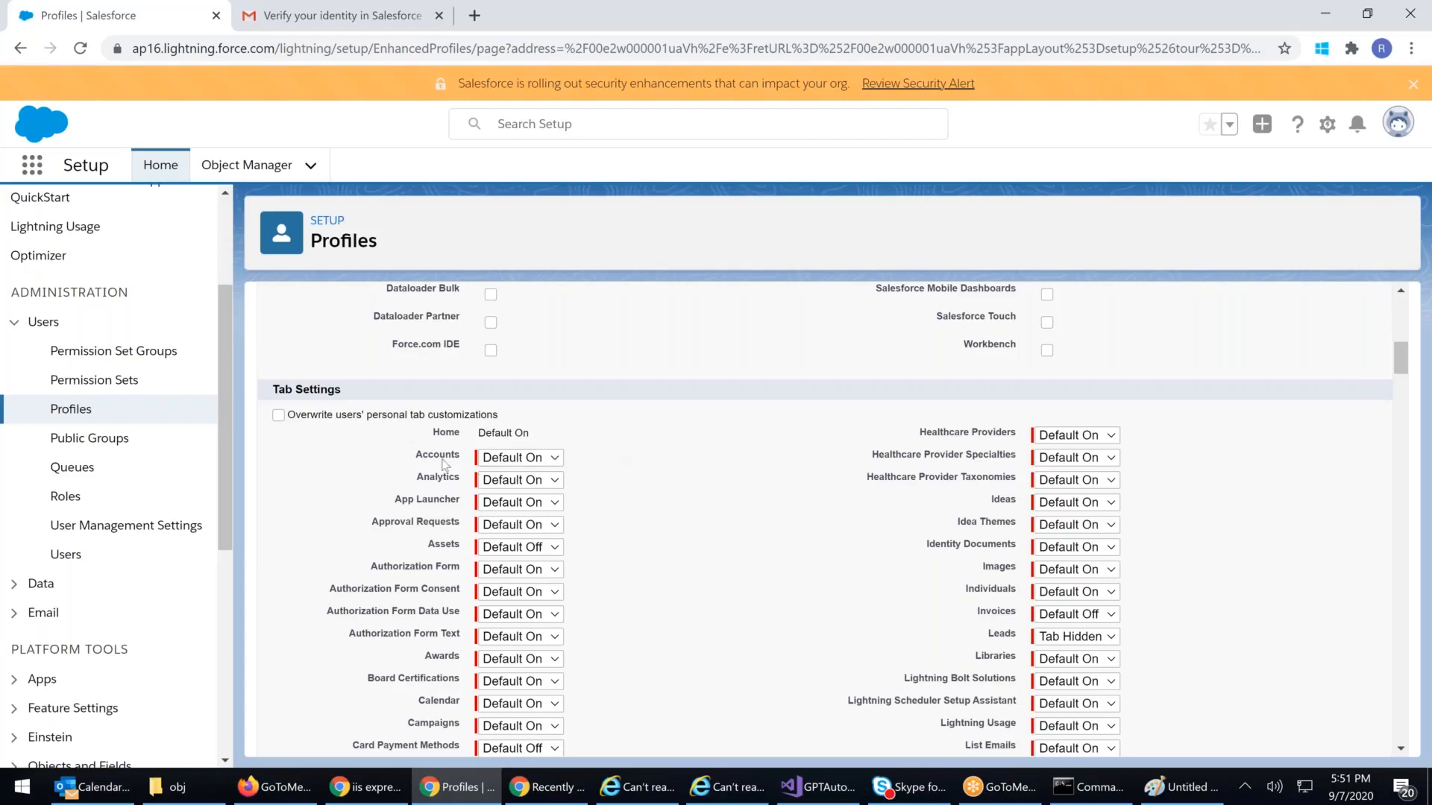
{"action": "left_click_drag", "start_coordinate": [443, 463], "coordinate": [542, 471]}
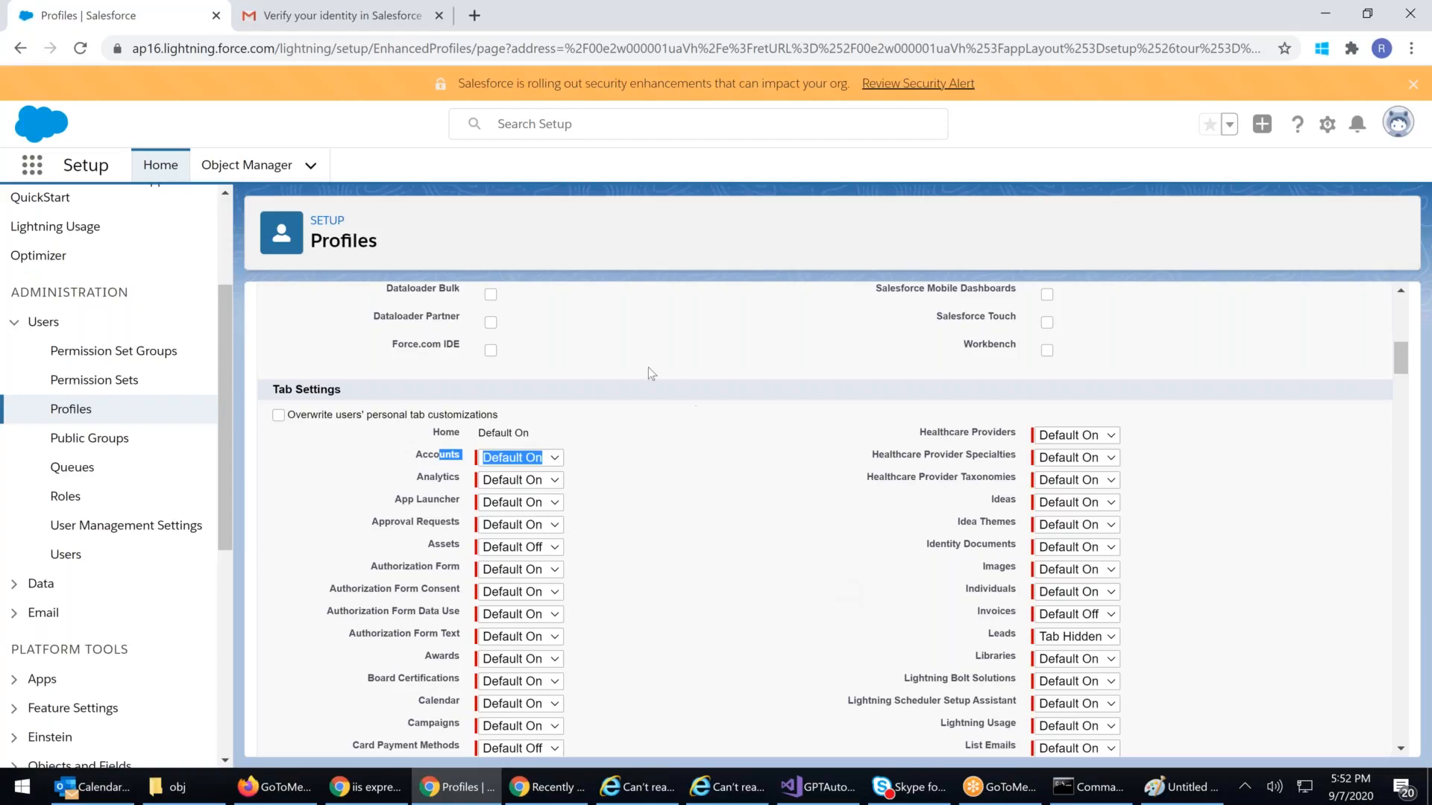
{"action": "scroll", "coordinate": [675, 489], "scroll_direction": "down", "scroll_amount": 2}
{"action": "scroll", "coordinate": [675, 489], "scroll_direction": "down", "scroll_amount": 20}
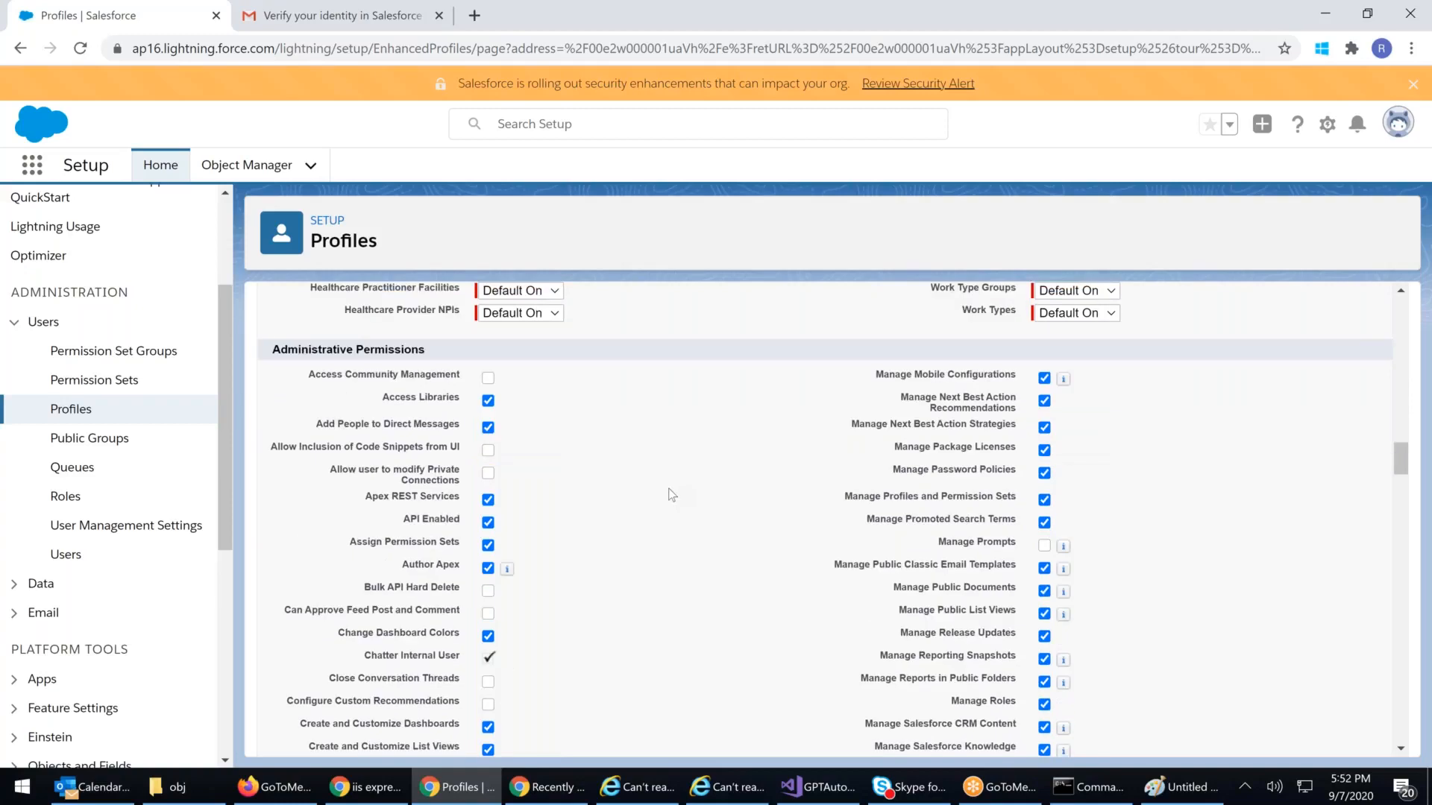
{"action": "scroll", "coordinate": [669, 496], "scroll_direction": "down", "scroll_amount": 10}
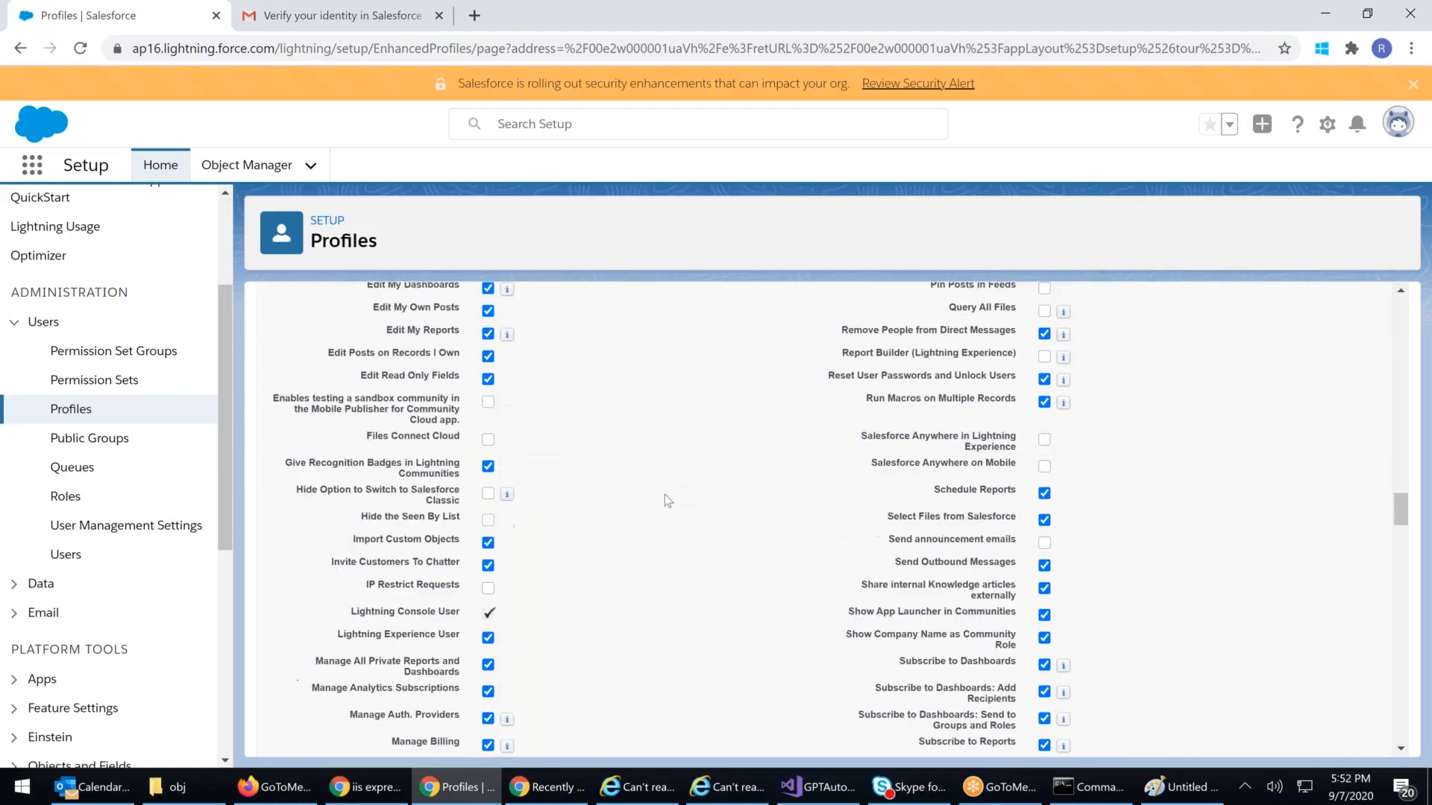
{"action": "scroll", "coordinate": [664, 494], "scroll_direction": "down", "scroll_amount": 10}
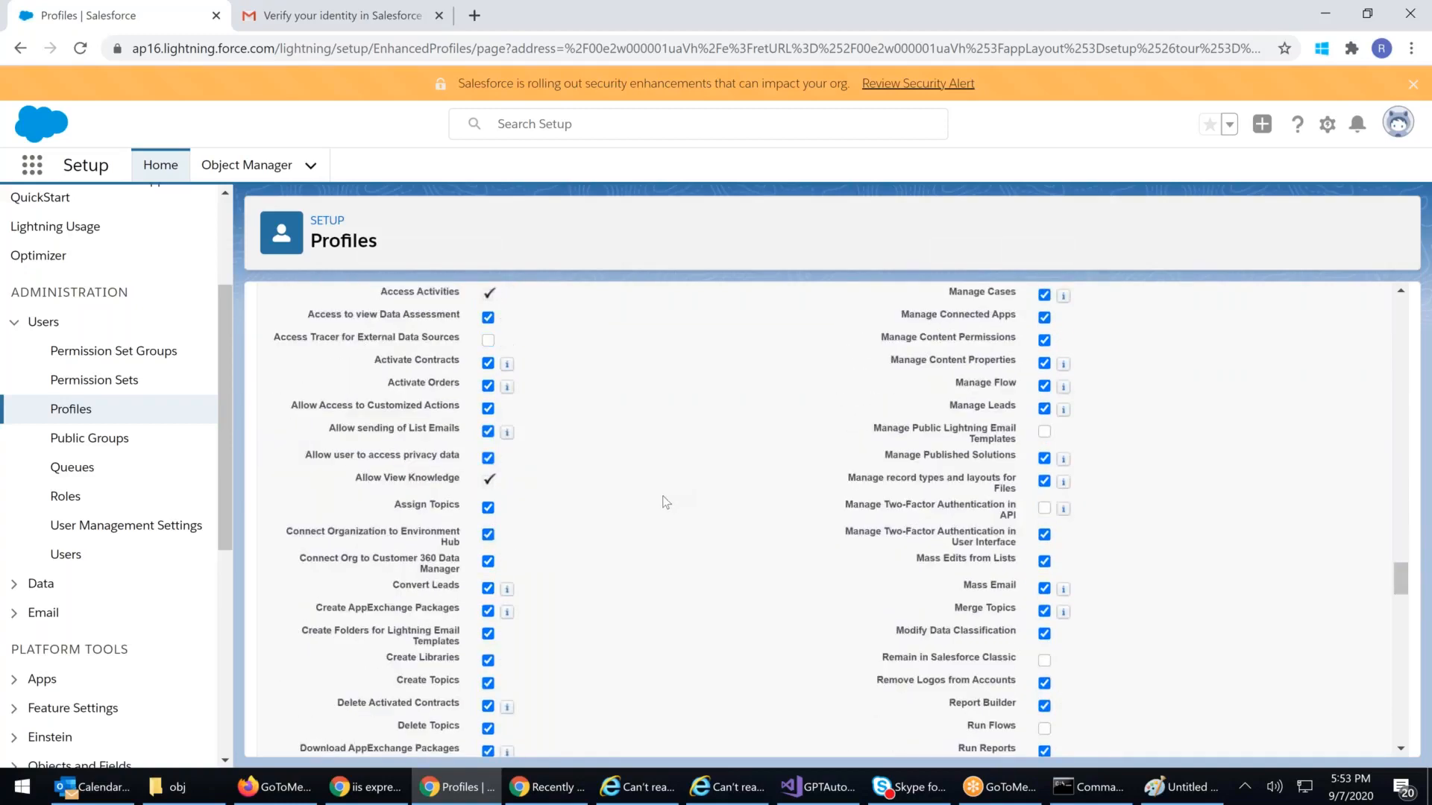
{"action": "scroll", "coordinate": [666, 502], "scroll_direction": "down", "scroll_amount": 6}
Step: Uncheck the Create permission on Accounts in Standard Object Permissions
{"action": "scroll", "coordinate": [666, 502], "scroll_direction": "down", "scroll_amount": 5}
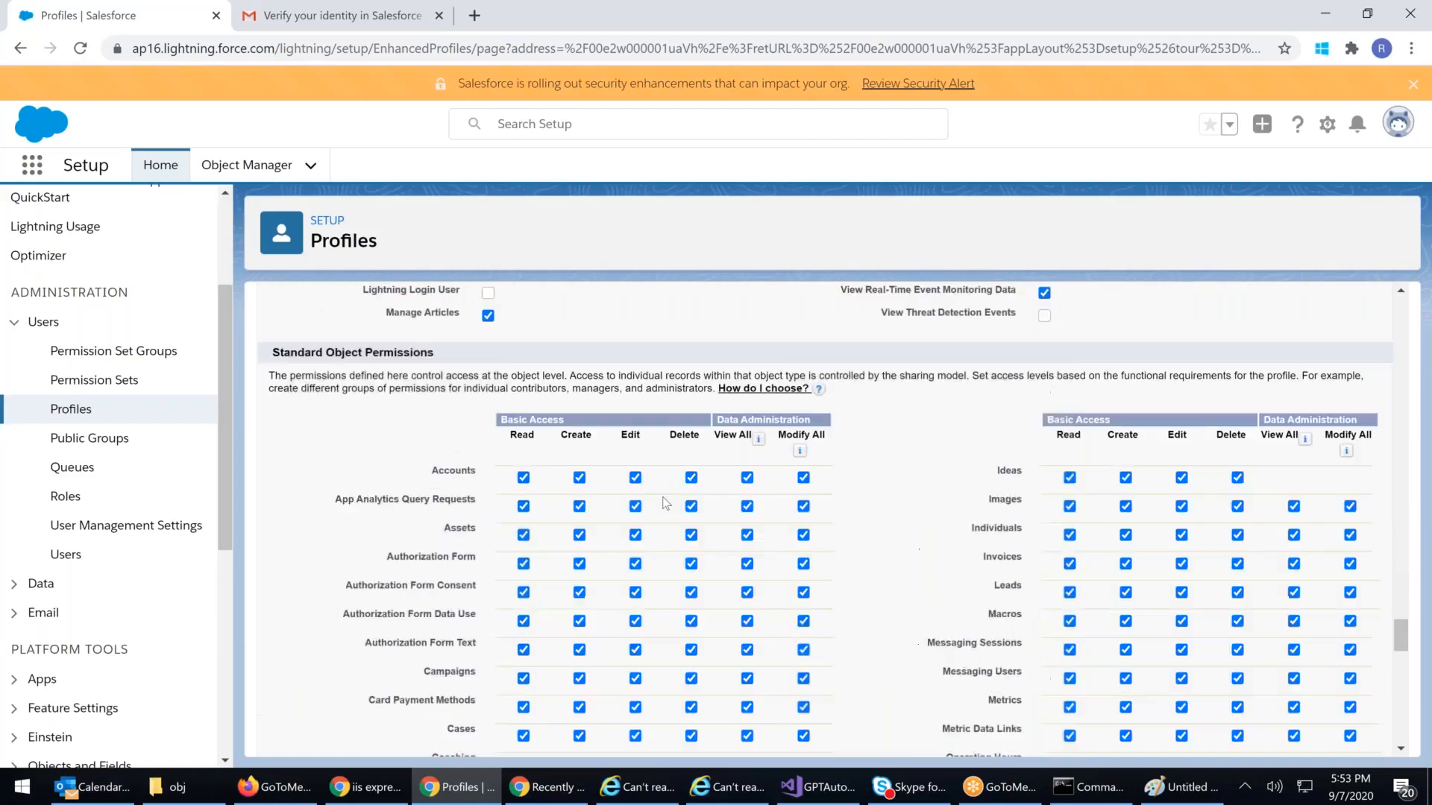
{"action": "left_click_drag", "start_coordinate": [292, 352], "coordinate": [458, 359]}
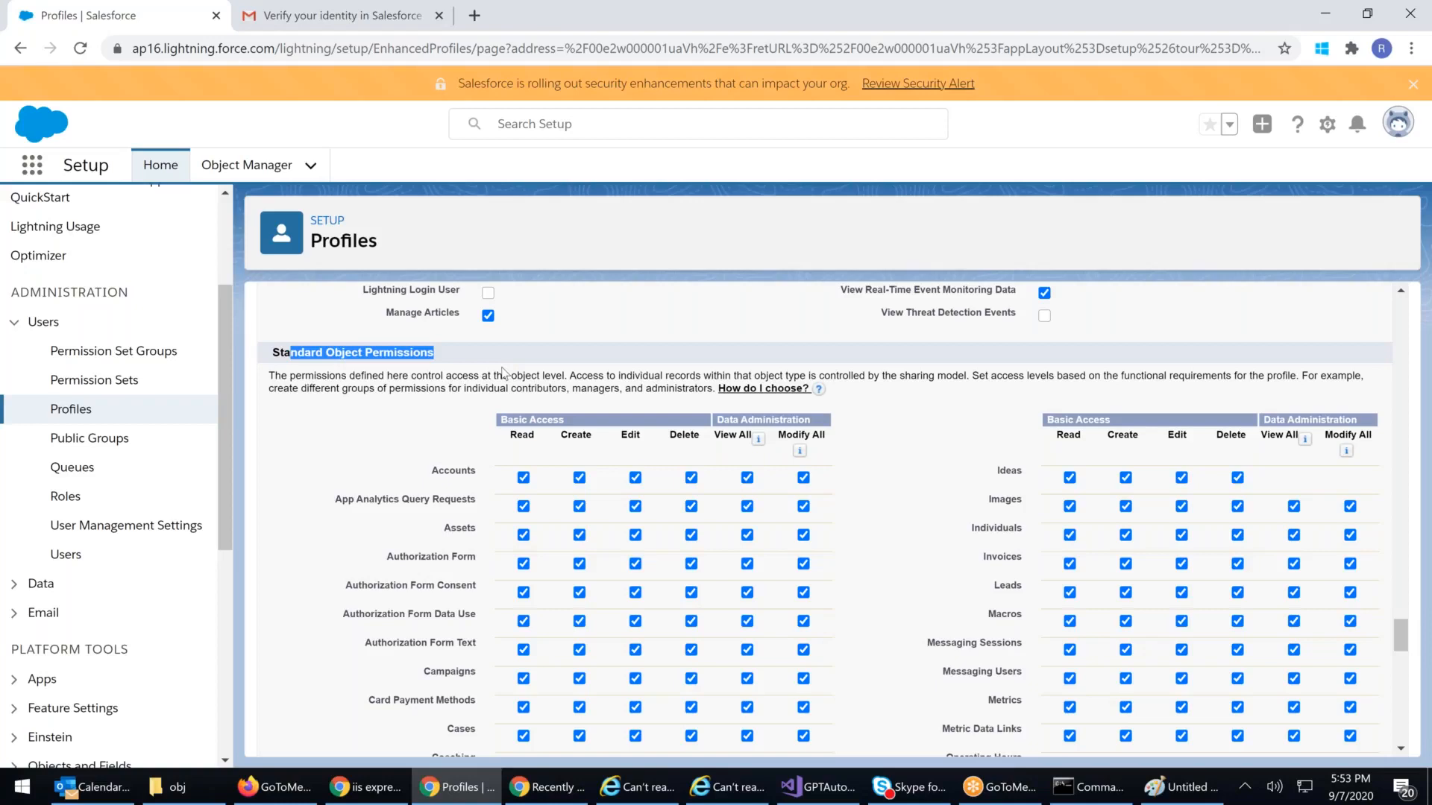
{"action": "scroll", "coordinate": [503, 373], "scroll_direction": "down", "scroll_amount": 1}
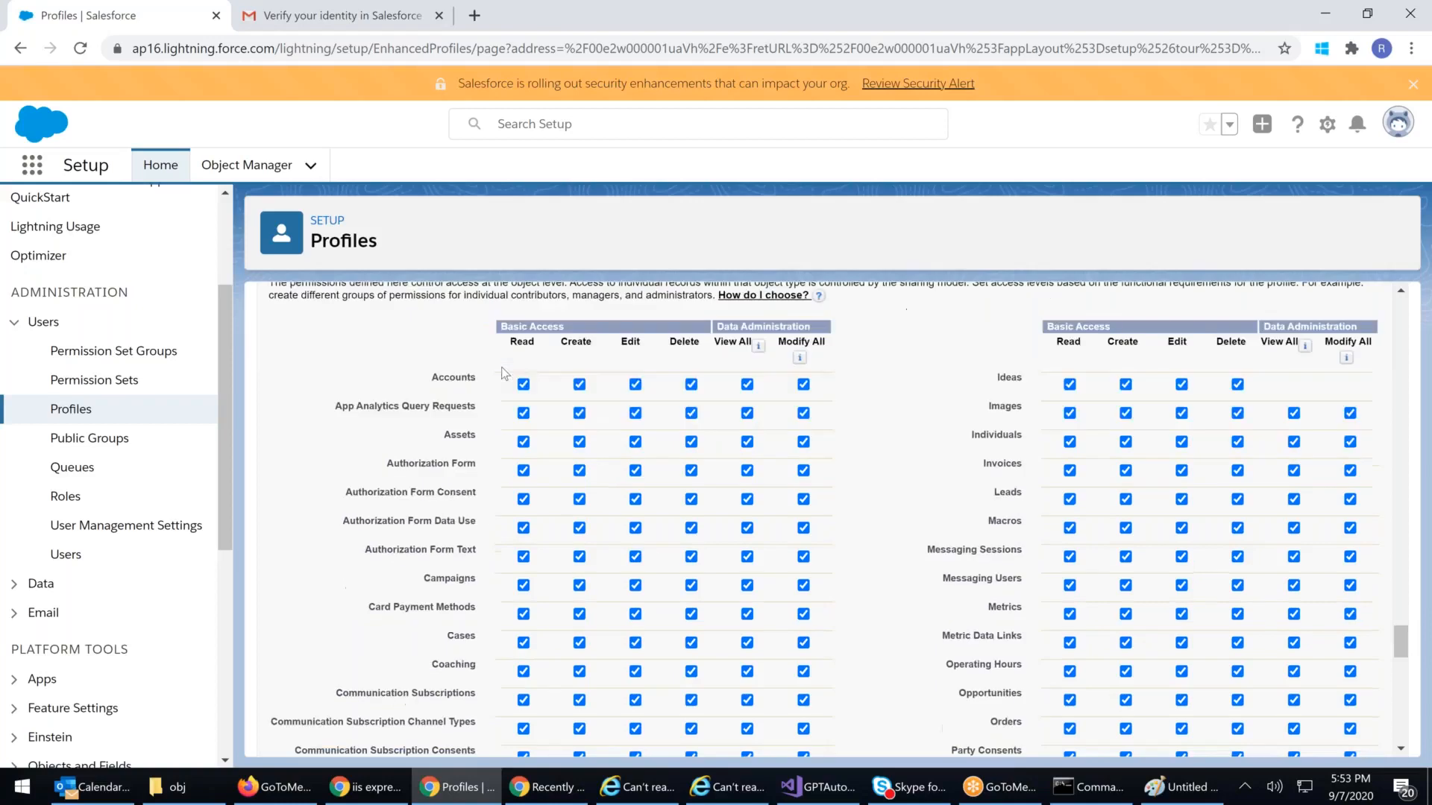
{"action": "left_click", "coordinate": [580, 385]}
Step: Uncheck Edit on Contacts, accepting the warning that also clears Delete and Modify All
{"action": "scroll", "coordinate": [774, 562], "scroll_direction": "down", "scroll_amount": 3}
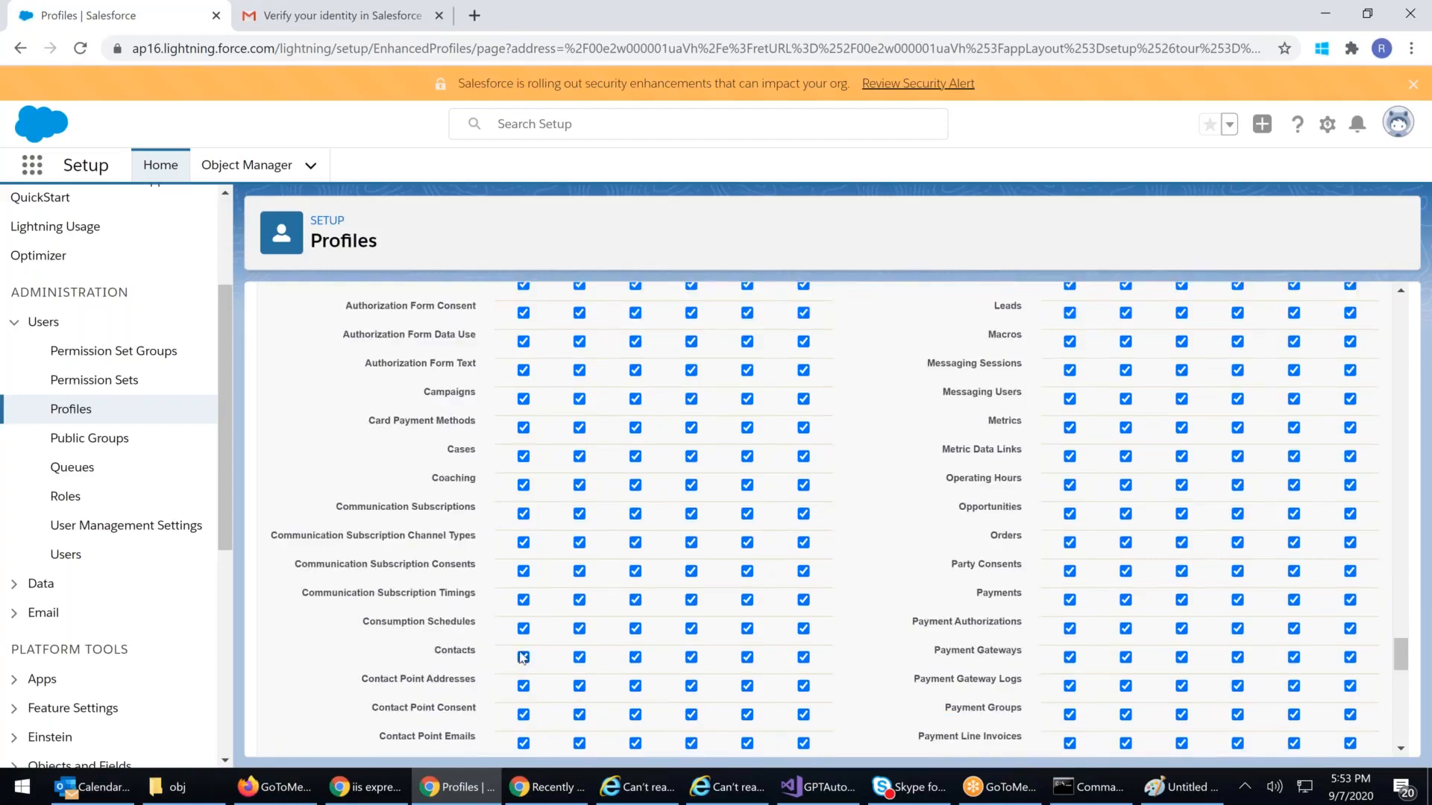
{"action": "scroll", "coordinate": [523, 658], "scroll_direction": "up", "scroll_amount": 1}
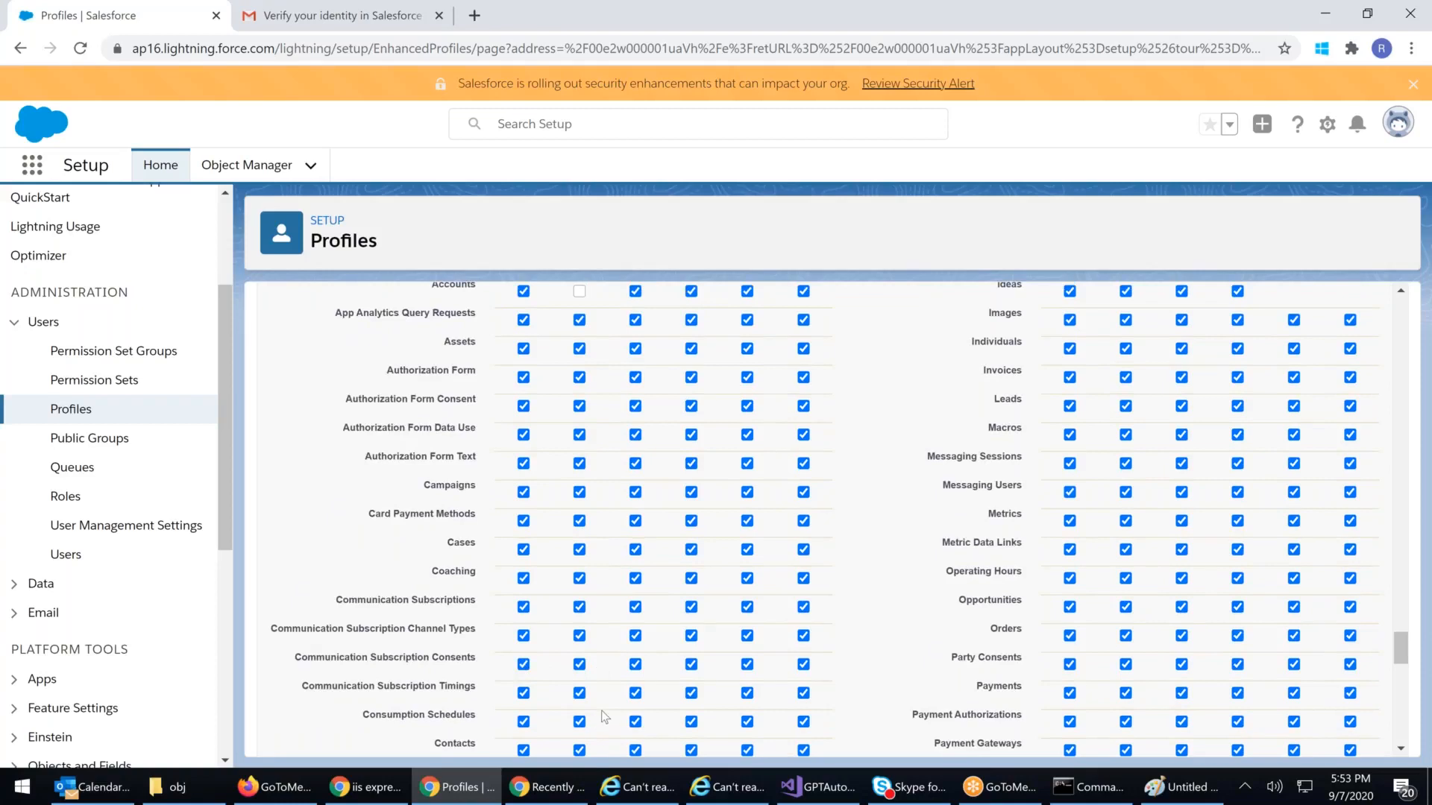
{"action": "scroll", "coordinate": [638, 352], "scroll_direction": "up", "scroll_amount": 1}
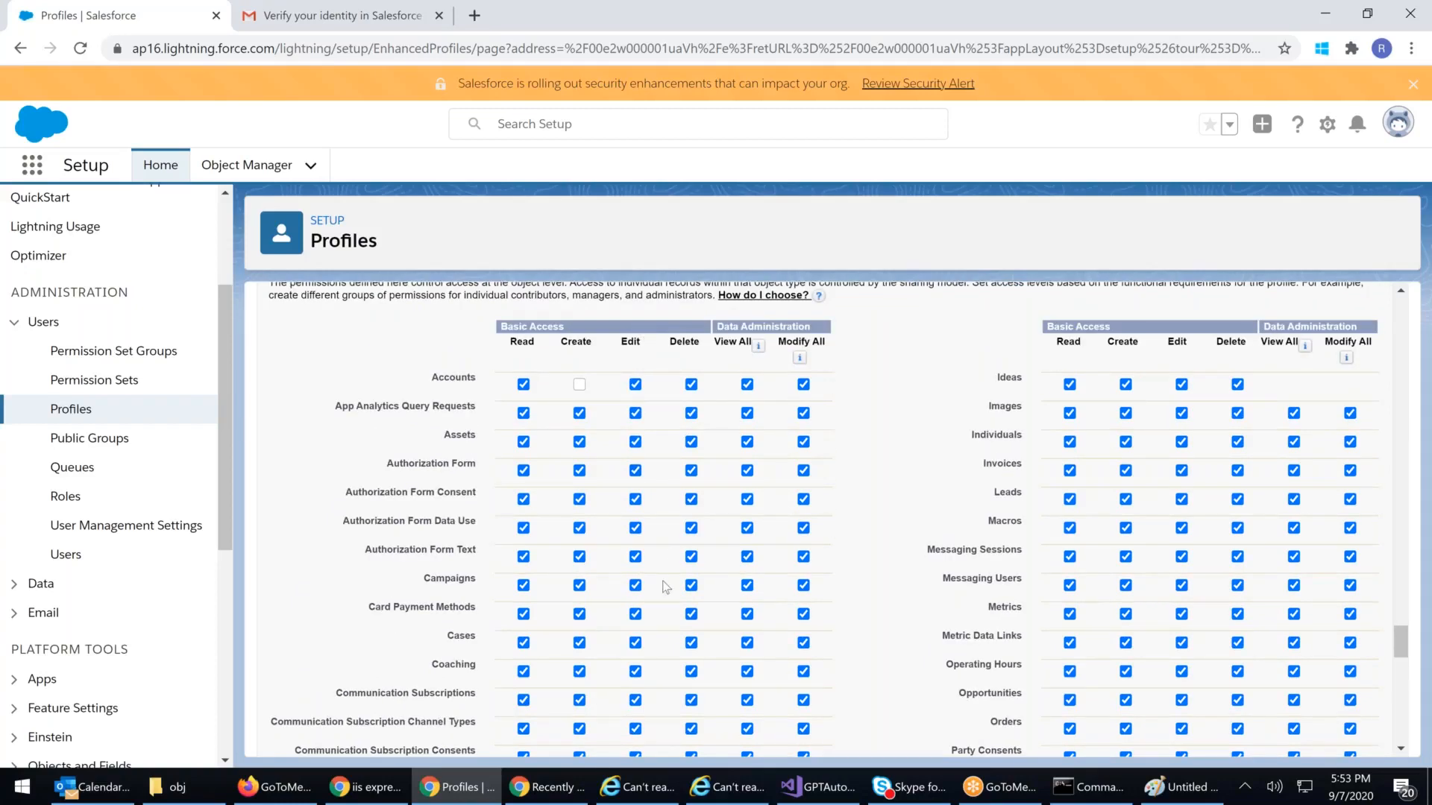
{"action": "scroll", "coordinate": [656, 597], "scroll_direction": "down", "scroll_amount": 1}
{"action": "scroll", "coordinate": [656, 597], "scroll_direction": "down", "scroll_amount": 2}
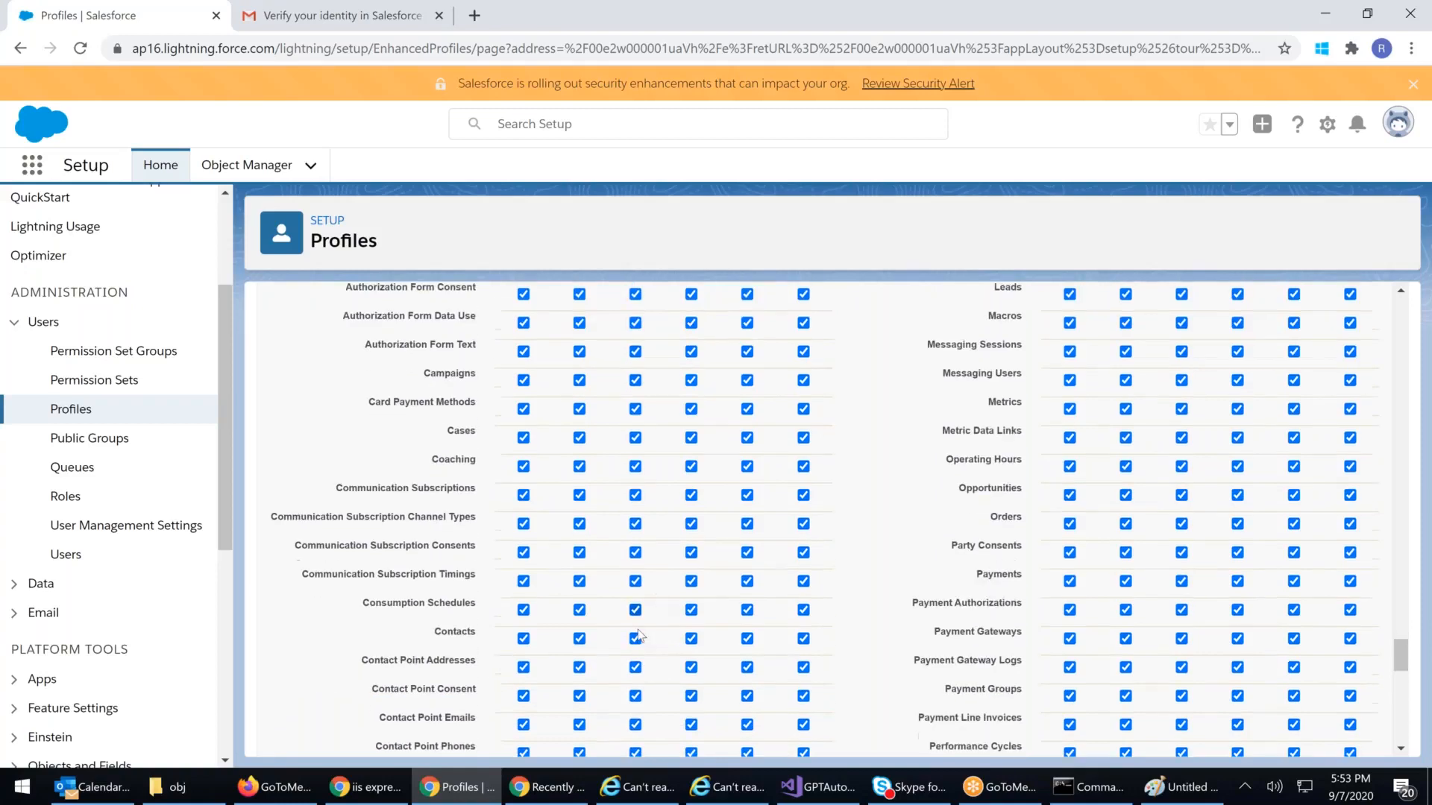
{"action": "left_click", "coordinate": [636, 565]}
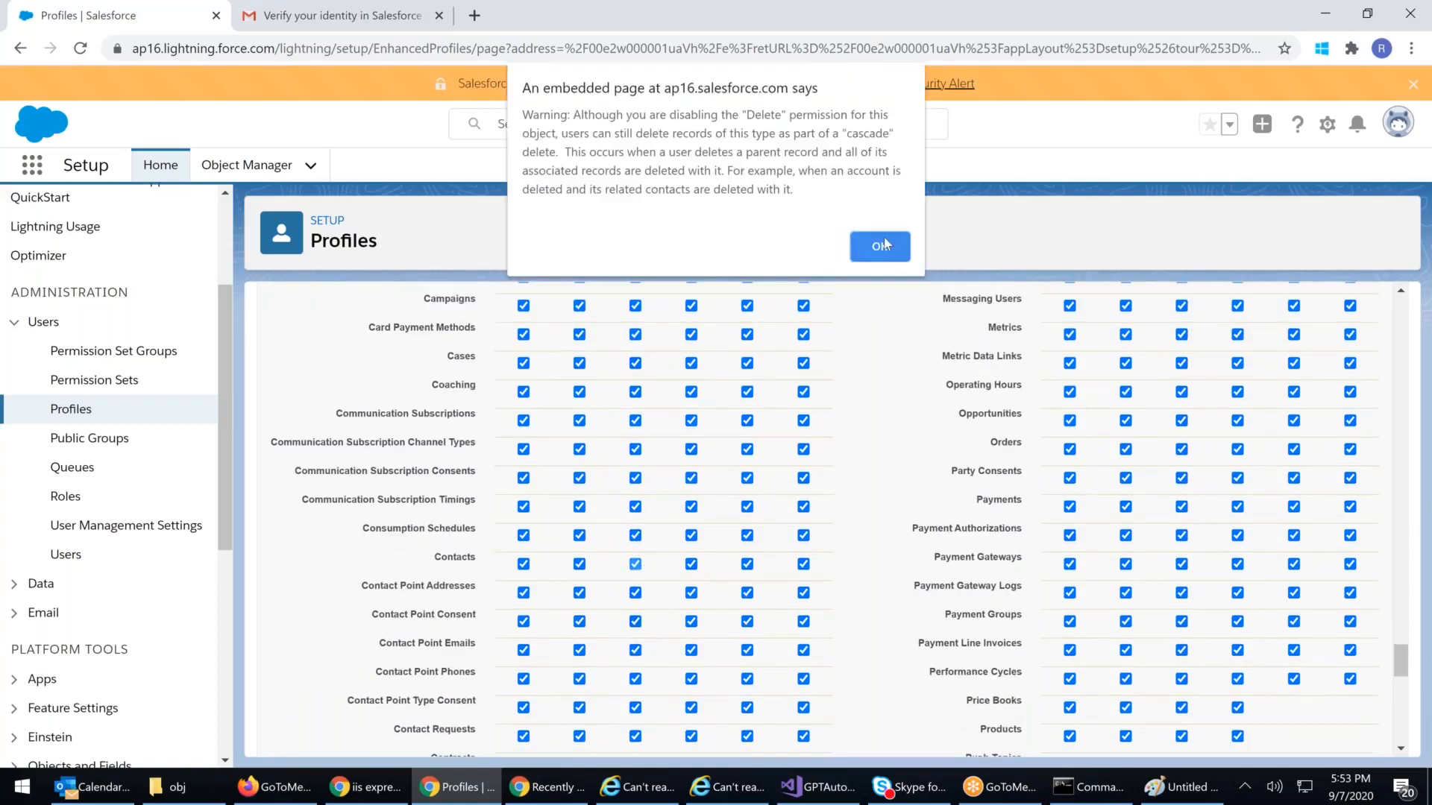
{"action": "left_click", "coordinate": [883, 245]}
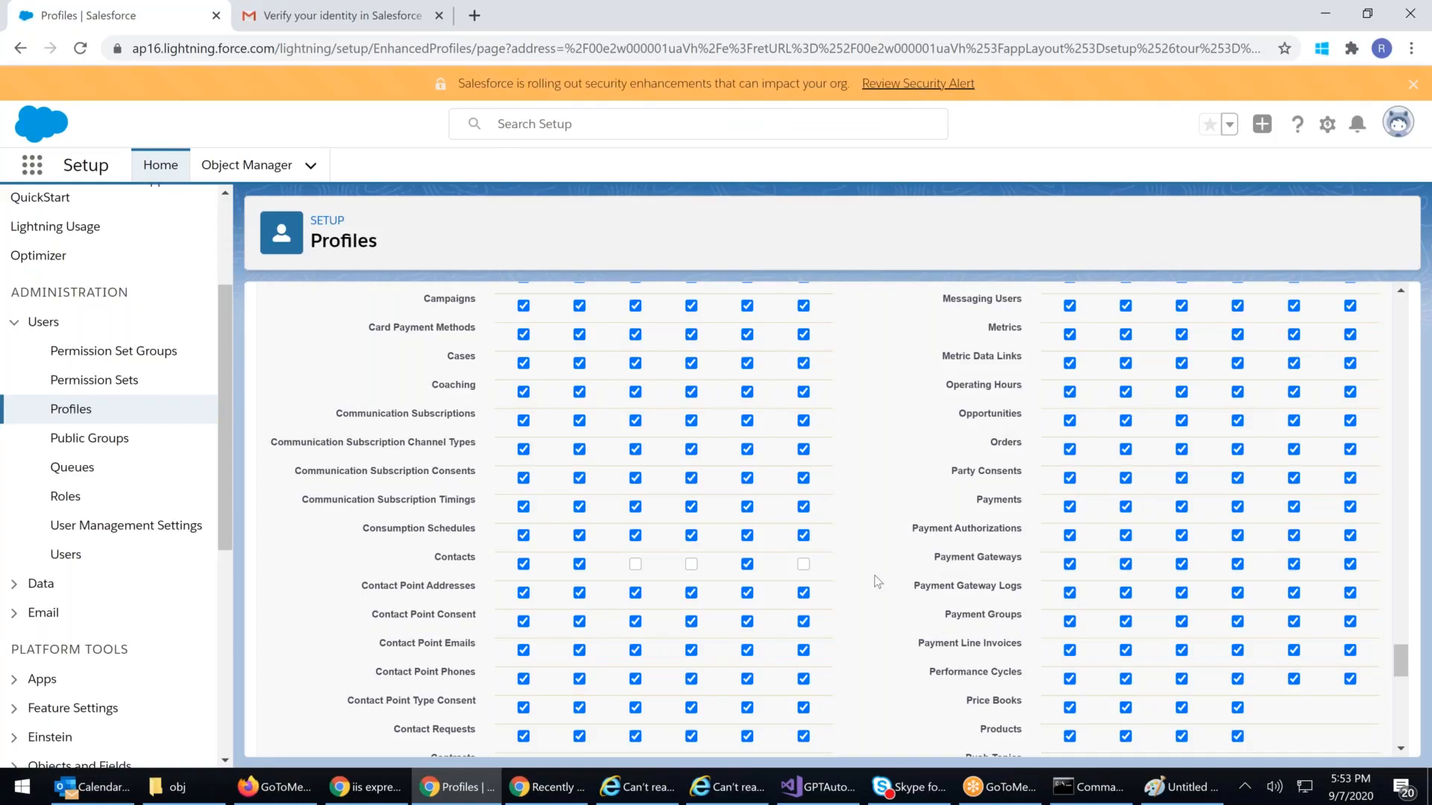
{"action": "scroll", "coordinate": [874, 575], "scroll_direction": "up", "scroll_amount": 5}
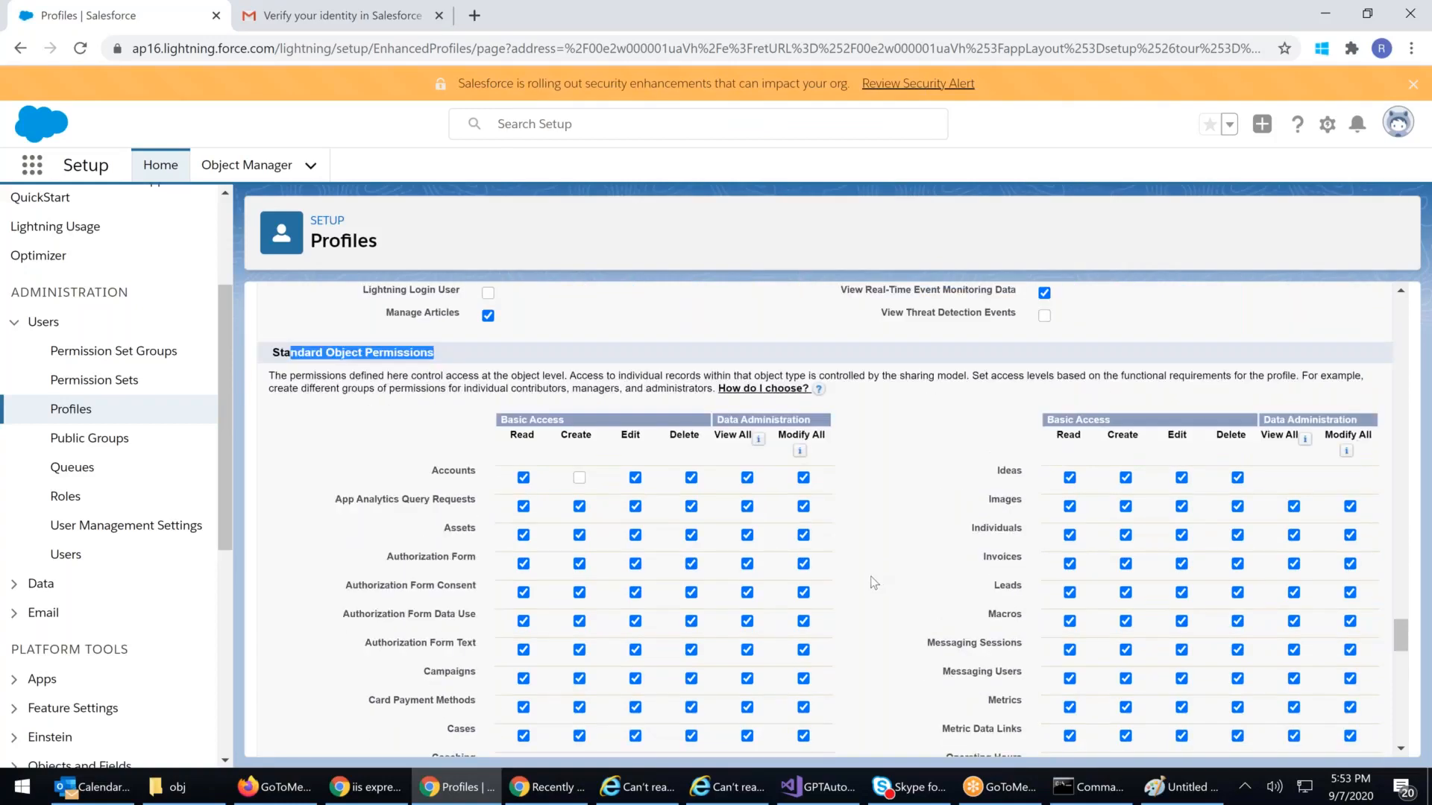
{"action": "scroll", "coordinate": [870, 582], "scroll_direction": "down", "scroll_amount": 4}
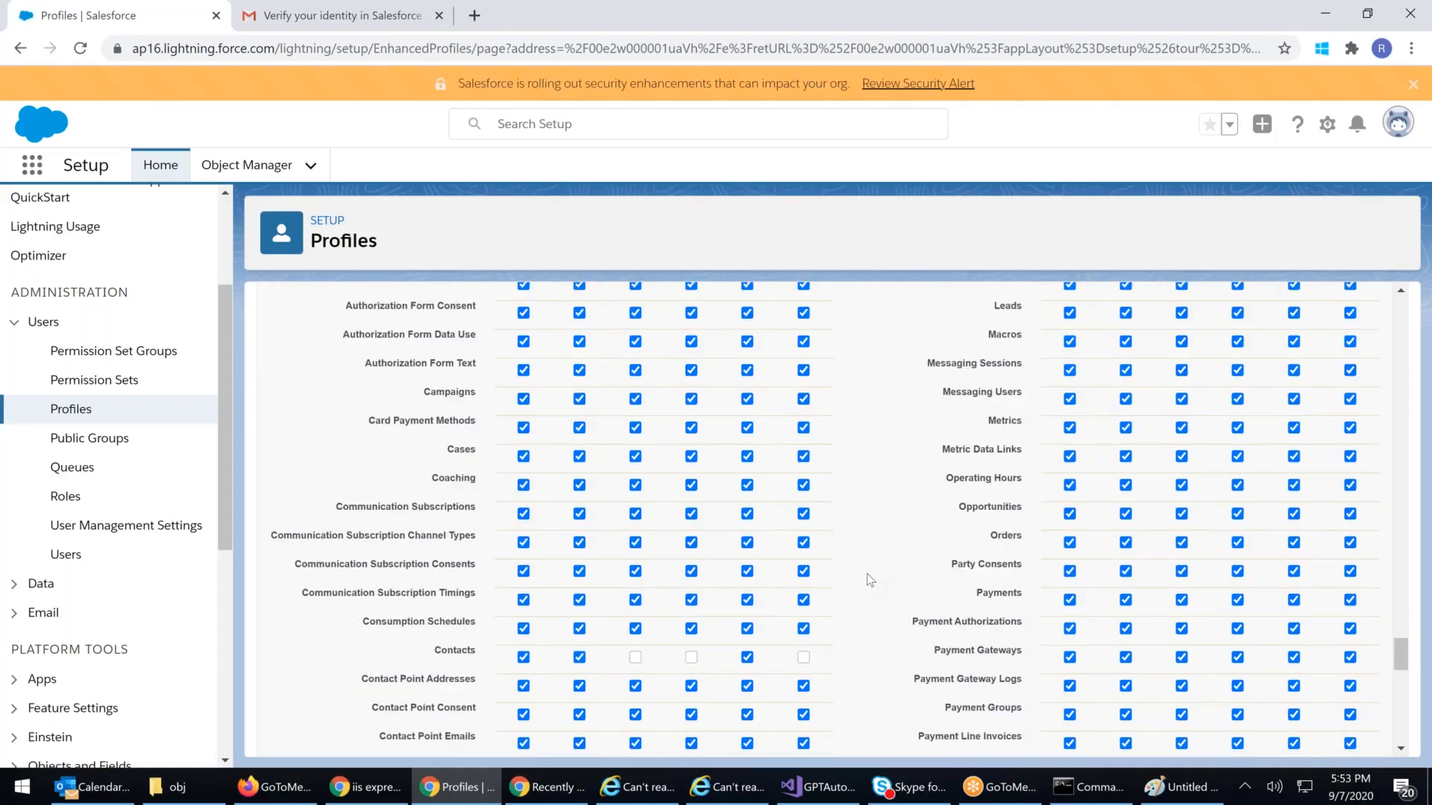
{"action": "scroll", "coordinate": [870, 580], "scroll_direction": "up", "scroll_amount": 4}
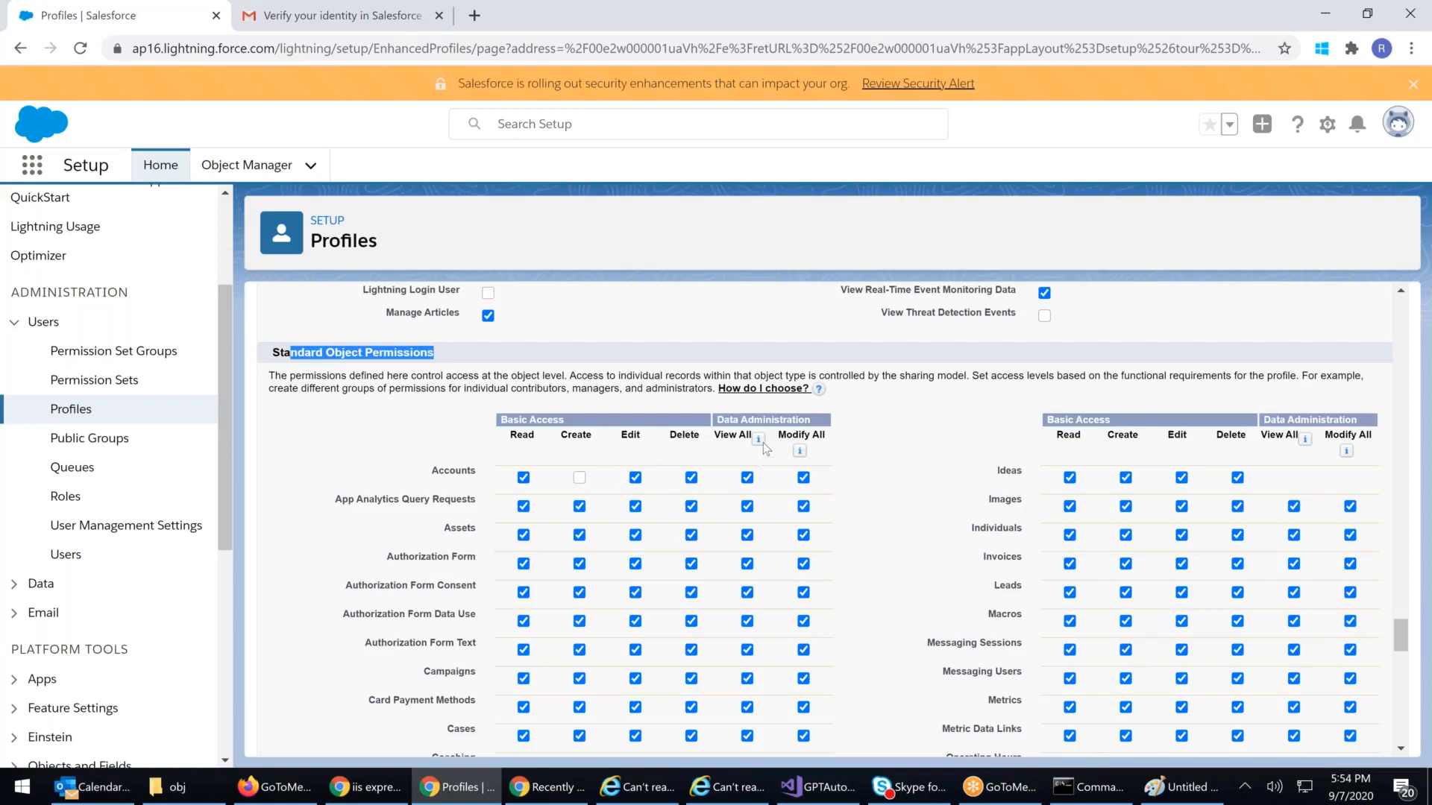
Step: Clear Modify All on Accounts, keeping Read, Edit, Delete and View All checked
{"action": "mouse_move", "coordinate": [763, 441]}
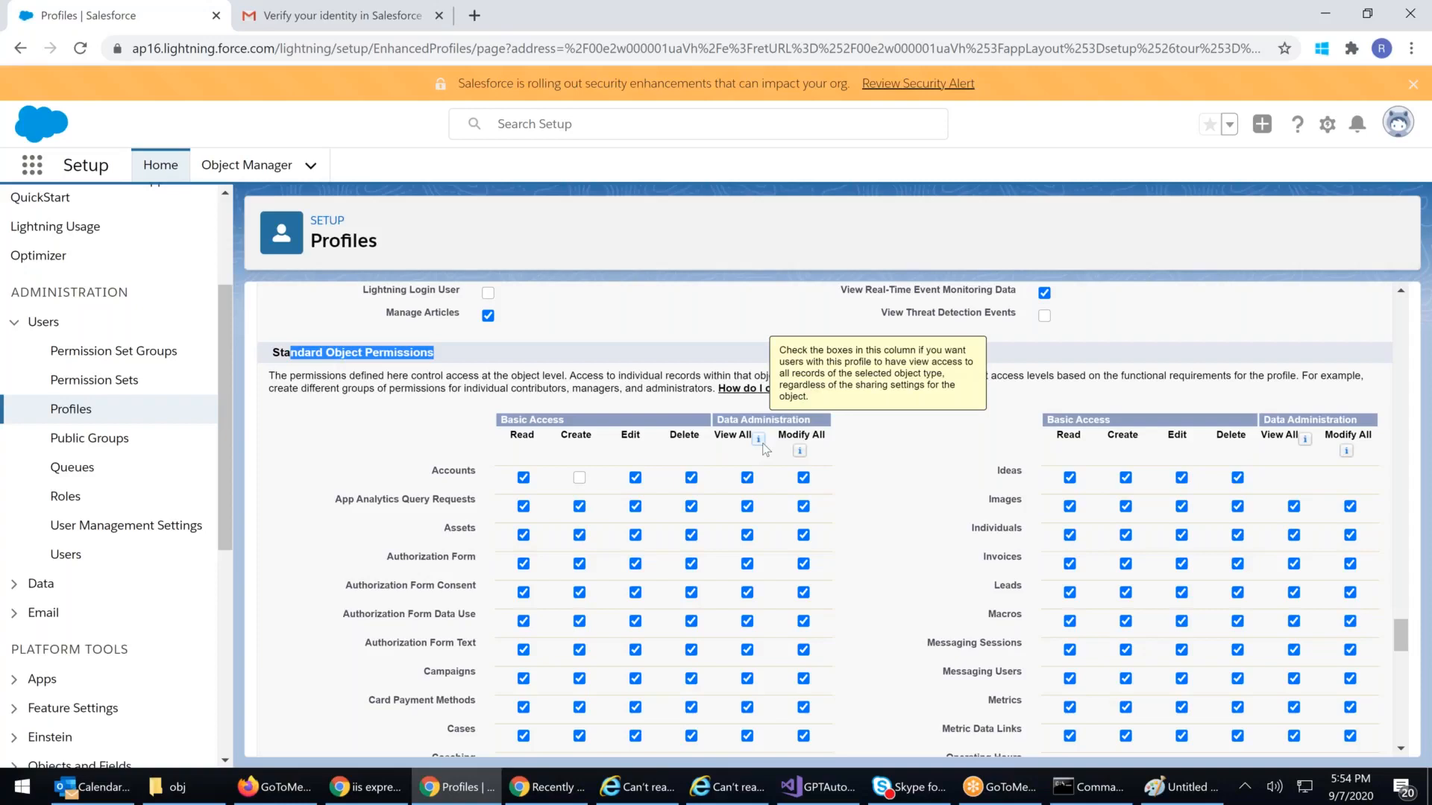
{"action": "left_click", "coordinate": [803, 478]}
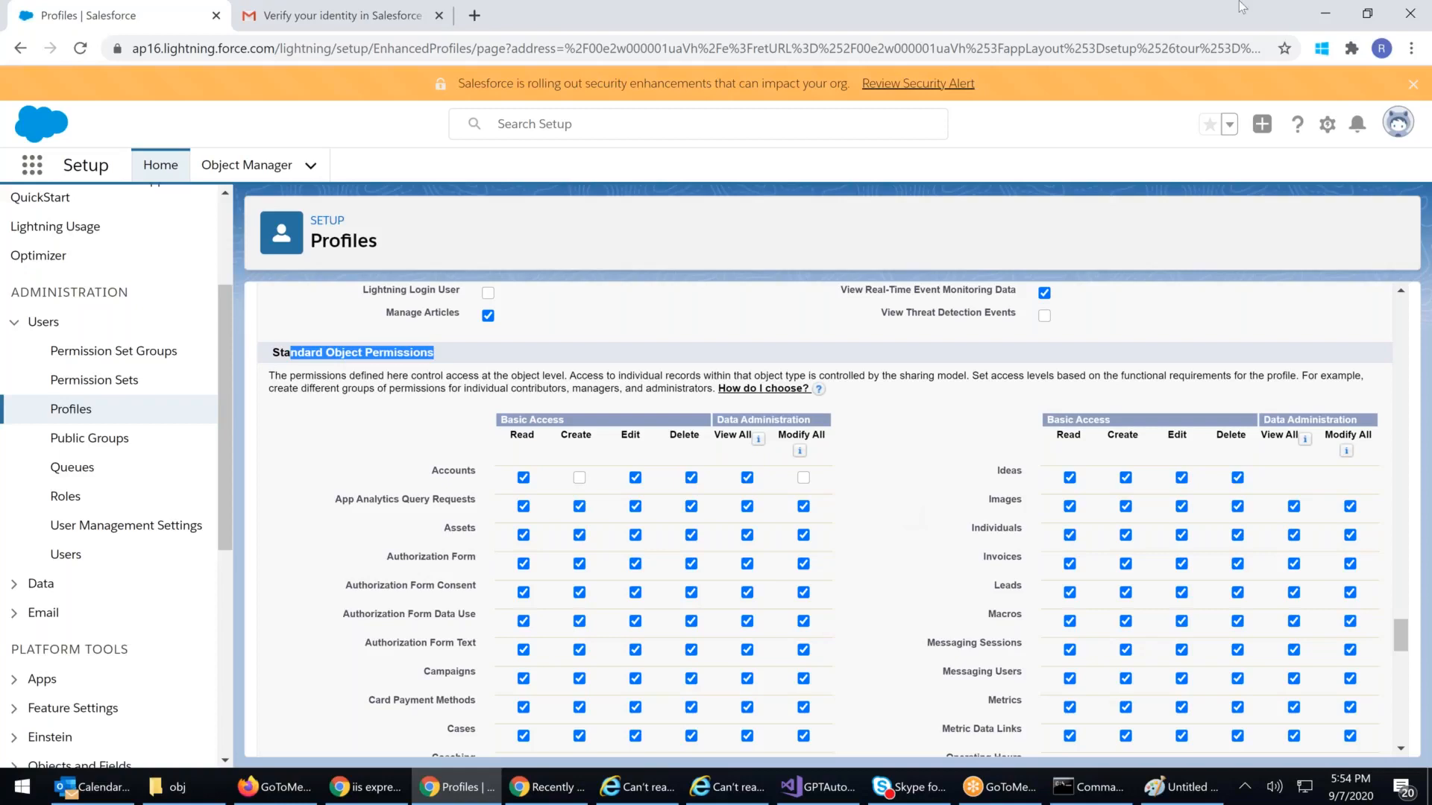
{"action": "scroll", "coordinate": [1085, 528], "scroll_direction": "down", "scroll_amount": 1}
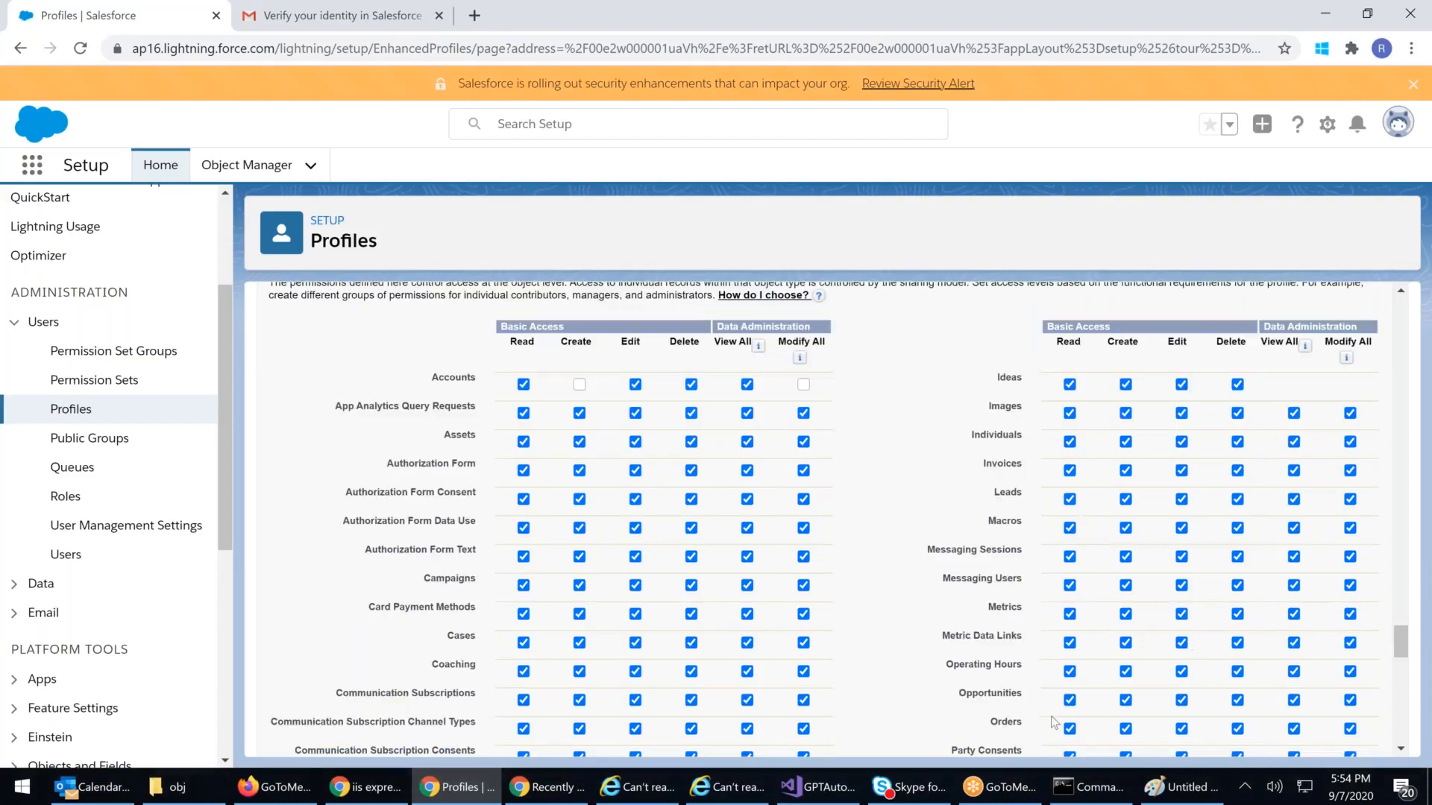
Step: Uncheck Delete on Operating Hours and save the Hospital Supervisor 88 profile
{"action": "left_click", "coordinate": [1237, 673]}
{"action": "scroll", "coordinate": [862, 547], "scroll_direction": "up", "scroll_amount": 10}
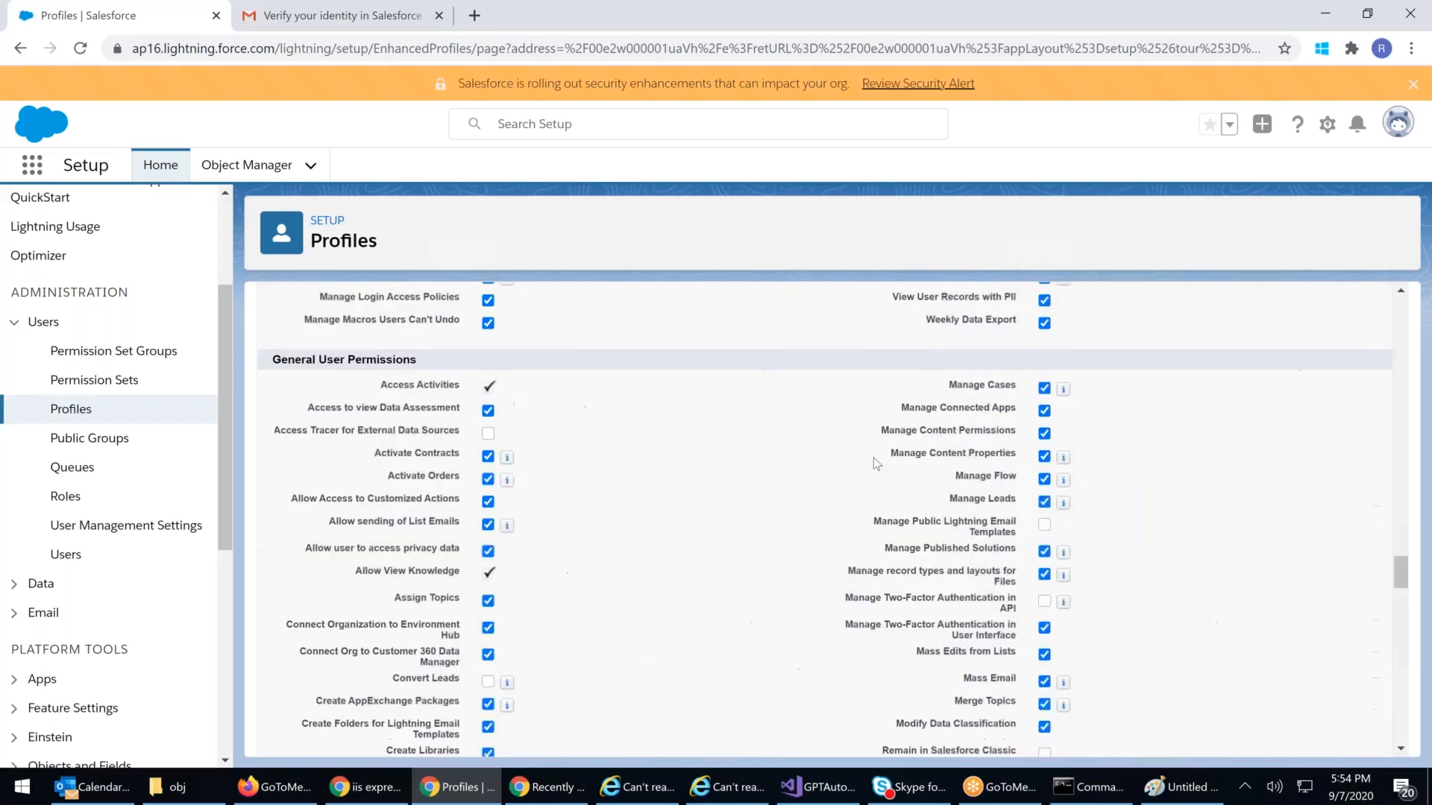
{"action": "scroll", "coordinate": [874, 457], "scroll_direction": "up", "scroll_amount": 15}
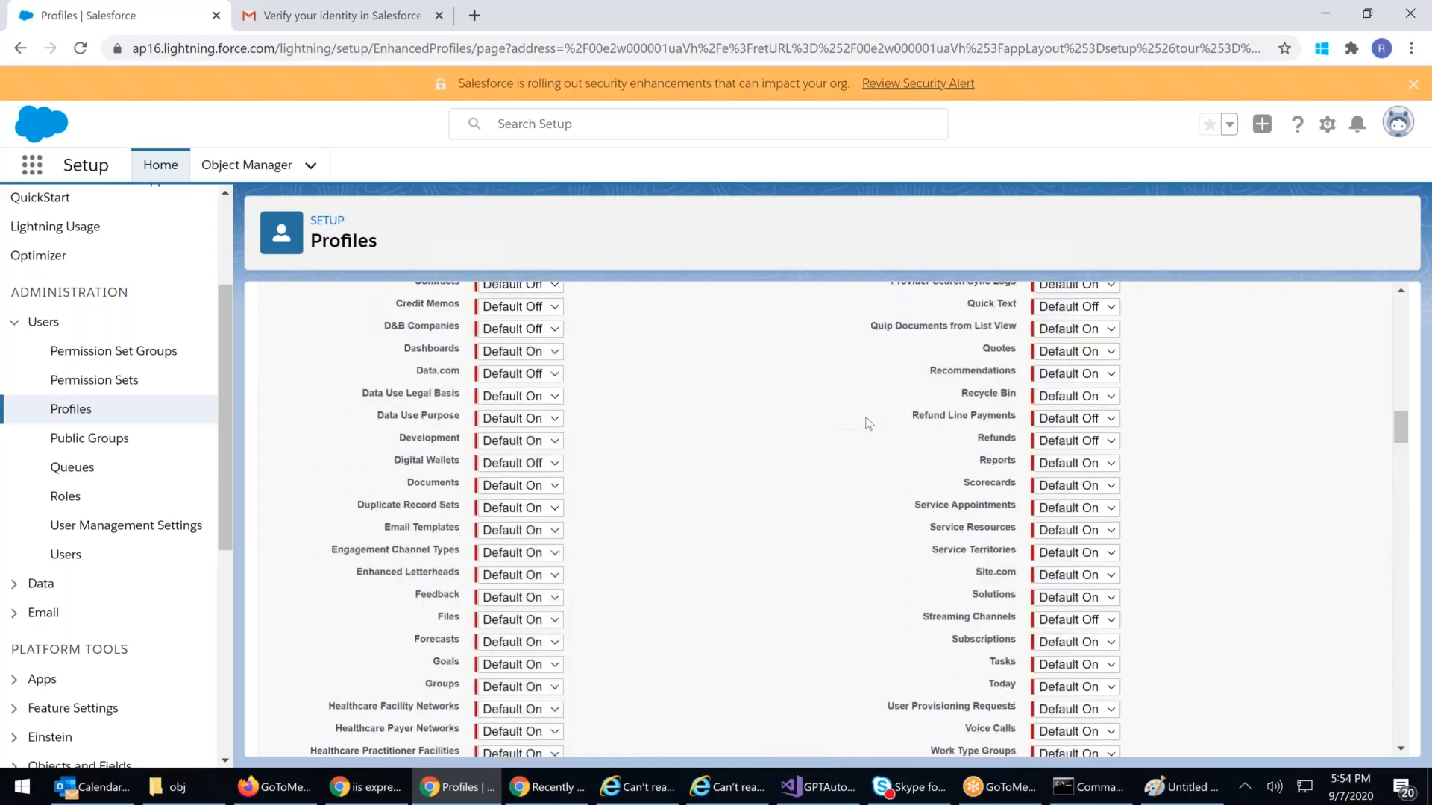
{"action": "scroll", "coordinate": [869, 402], "scroll_direction": "up", "scroll_amount": 10}
{"action": "left_click", "coordinate": [619, 389]}
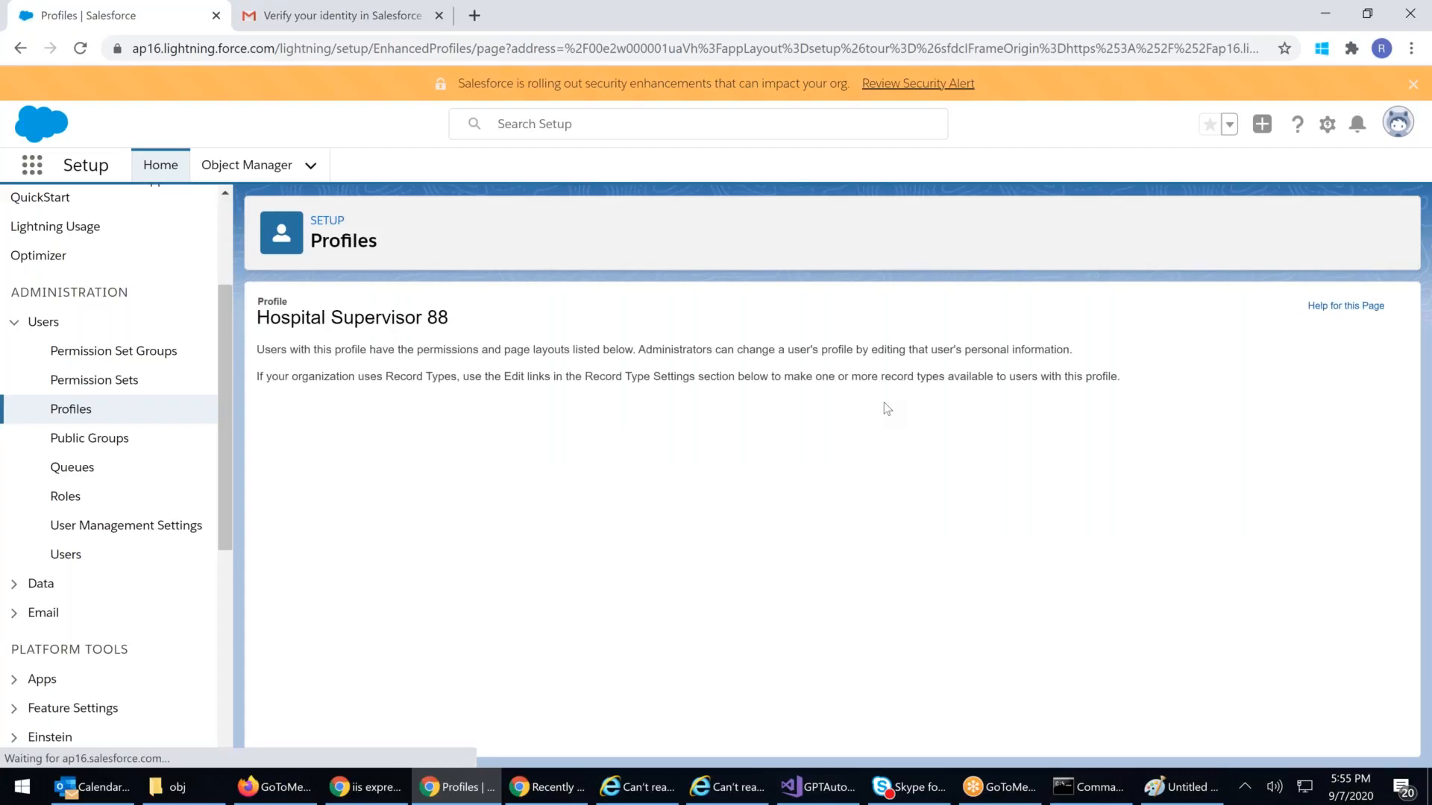
Step: Reload Opportunities in the restricted user's window, then go to the Recently Viewed accounts list
{"action": "left_click", "coordinate": [552, 788]}
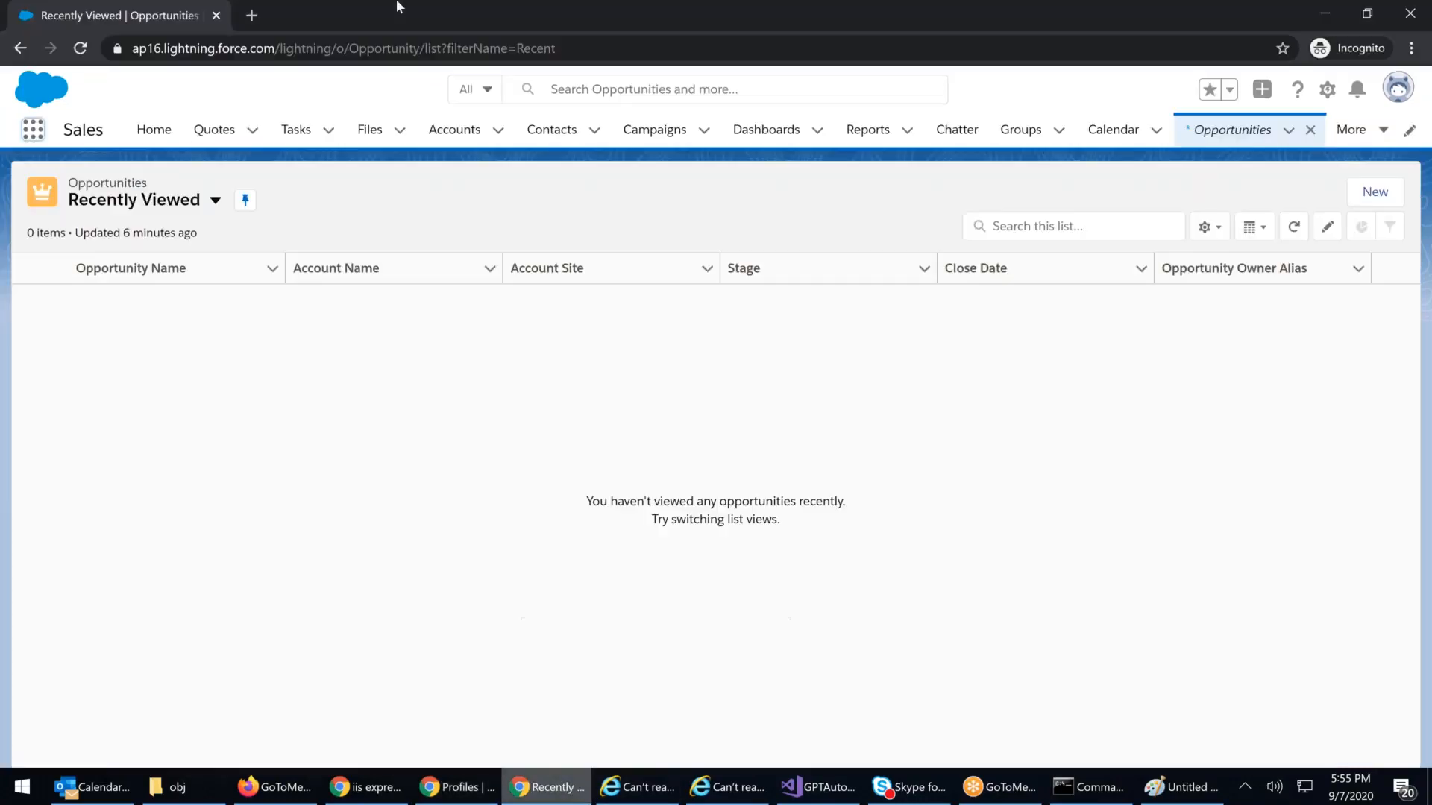
{"action": "left_click", "coordinate": [331, 46]}
{"action": "key", "text": "Return"}
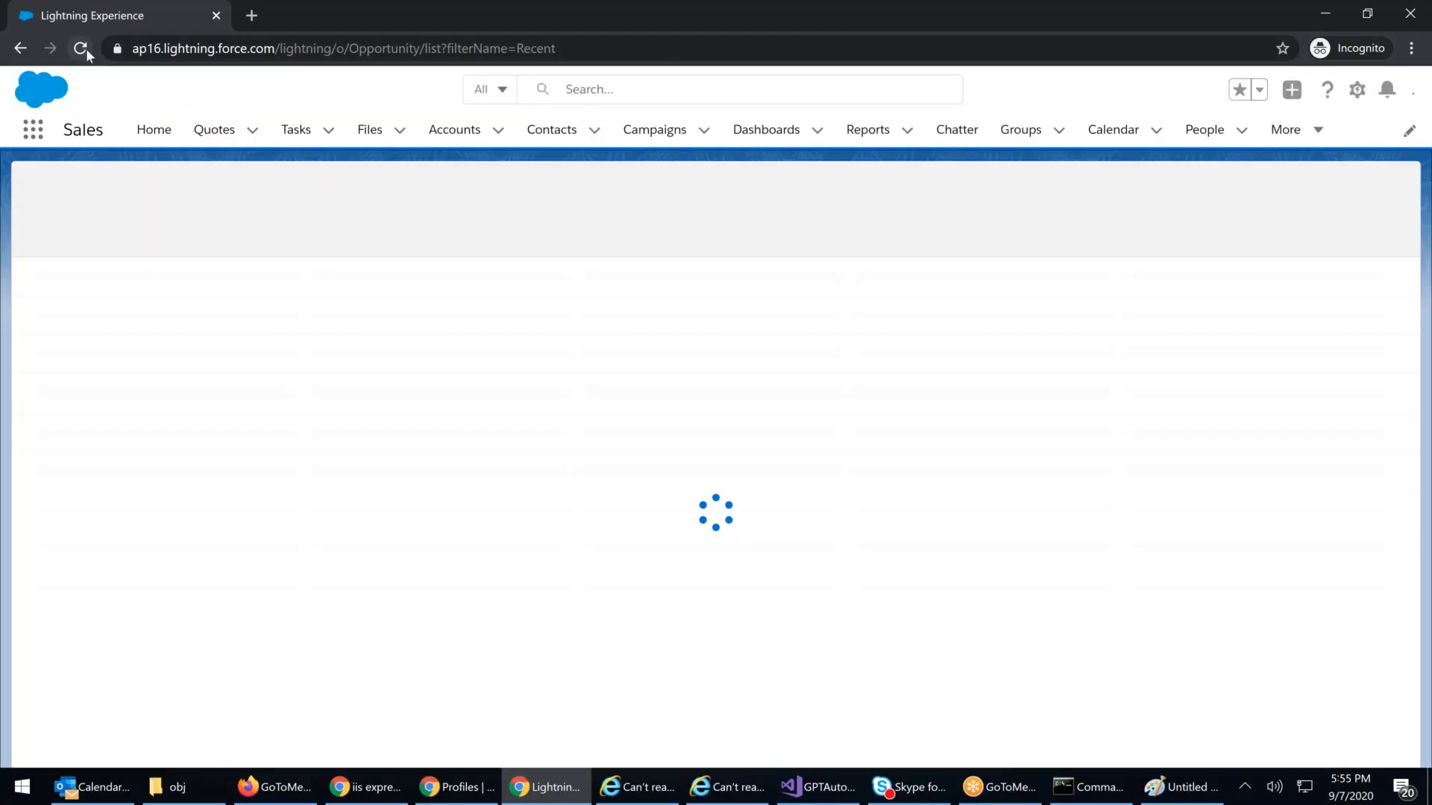
{"action": "left_click", "coordinate": [87, 49]}
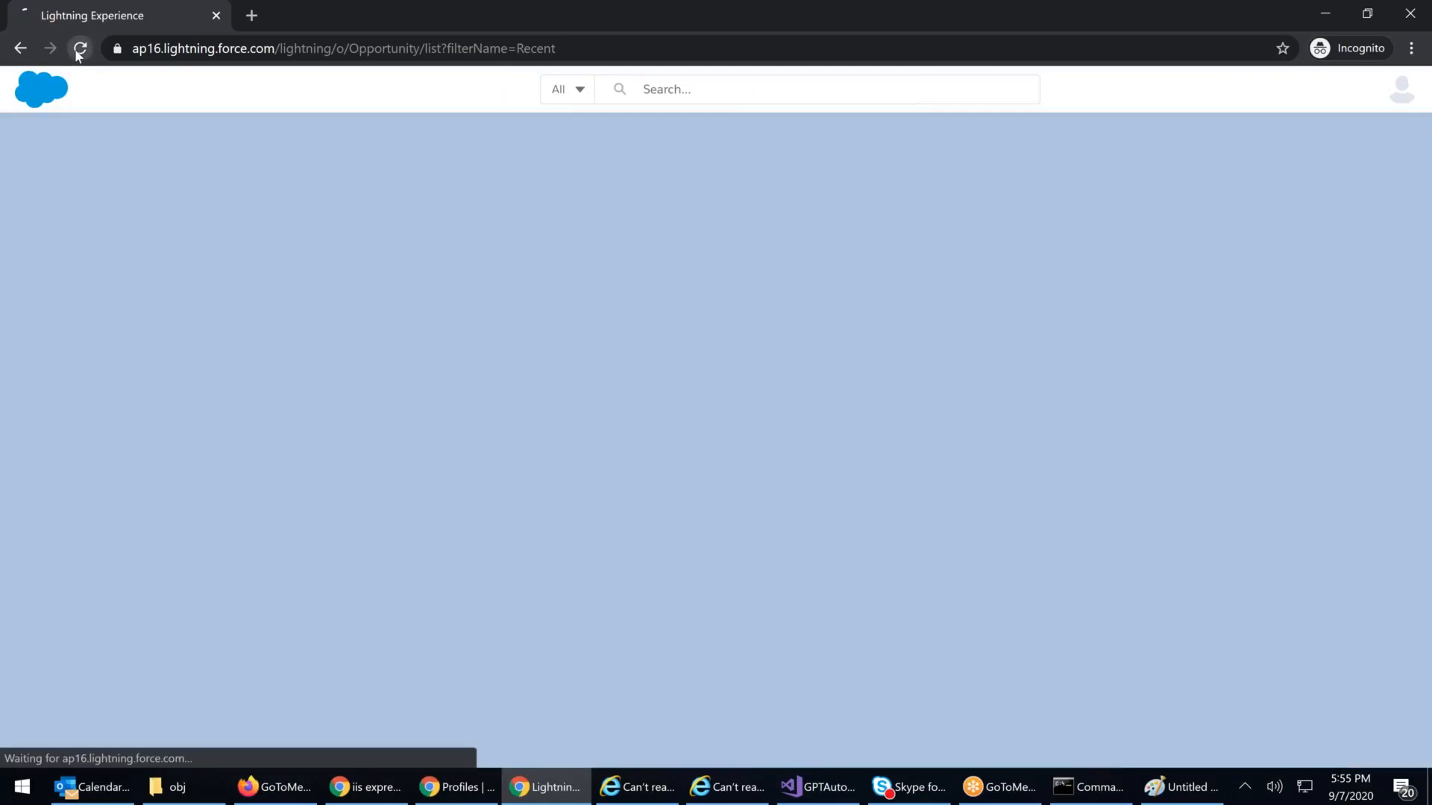
{"action": "left_click", "coordinate": [80, 49]}
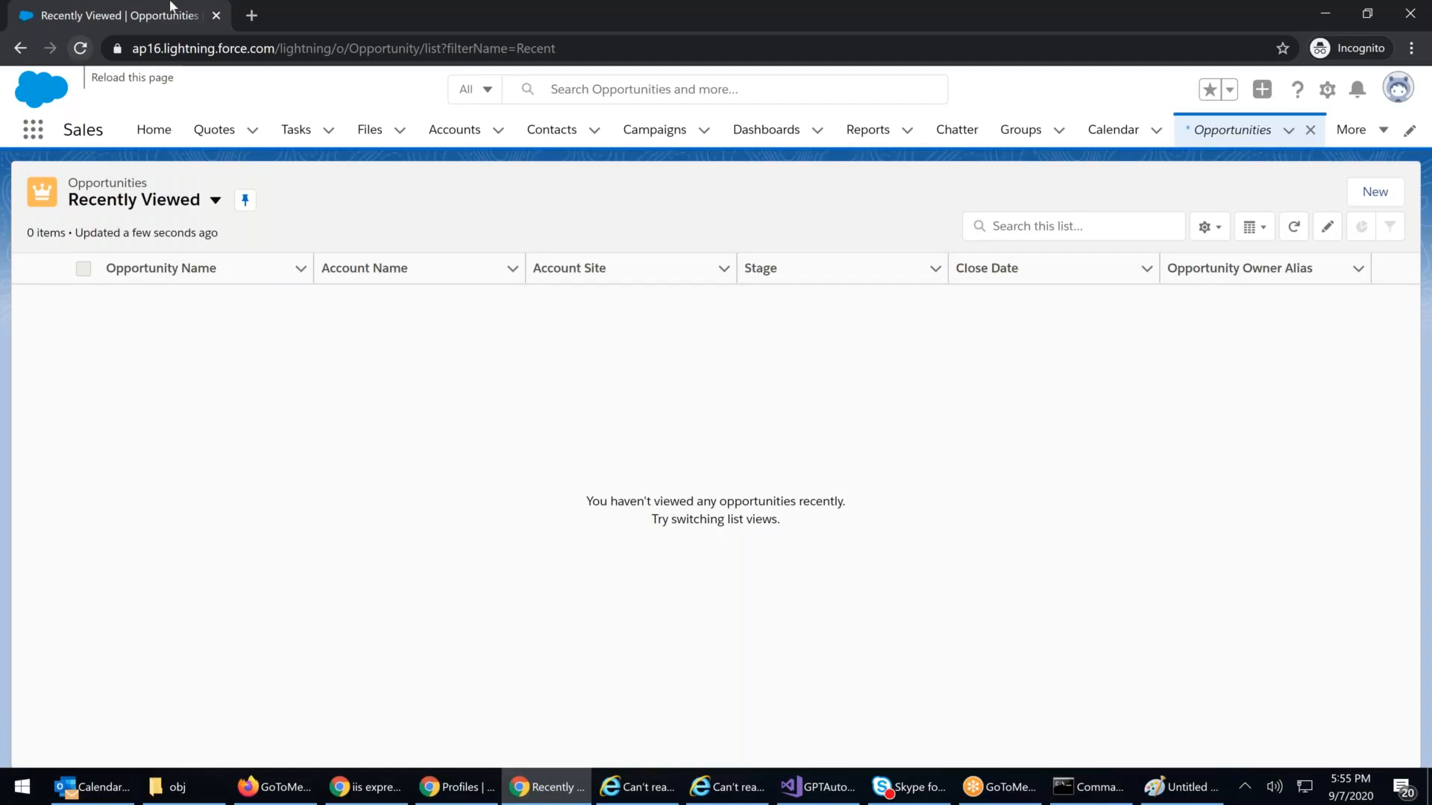
{"action": "left_click", "coordinate": [471, 136]}
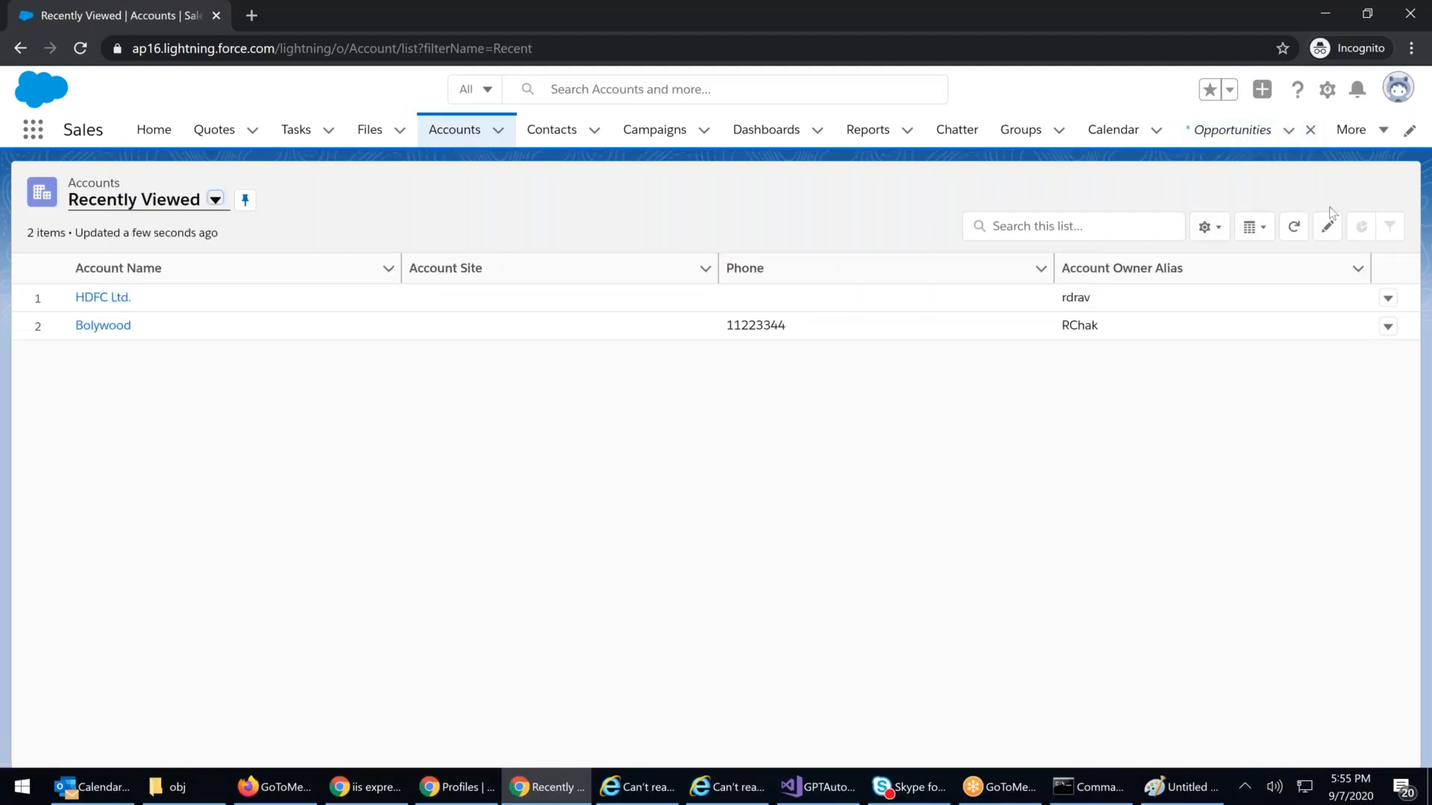
Step: Open the Bolywood account and view its Details, including Phone 11223344
{"action": "left_click", "coordinate": [112, 326]}
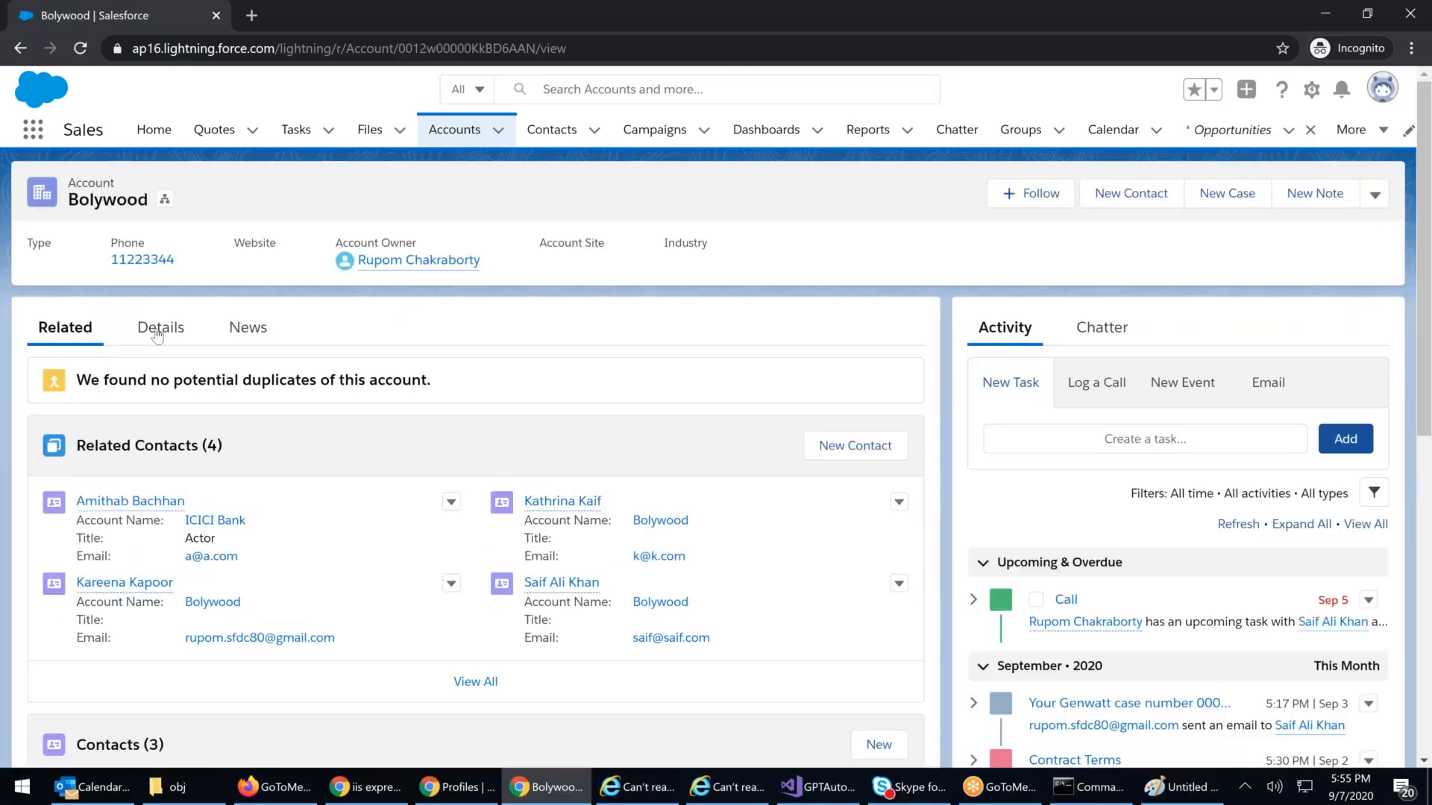
{"action": "left_click", "coordinate": [157, 333]}
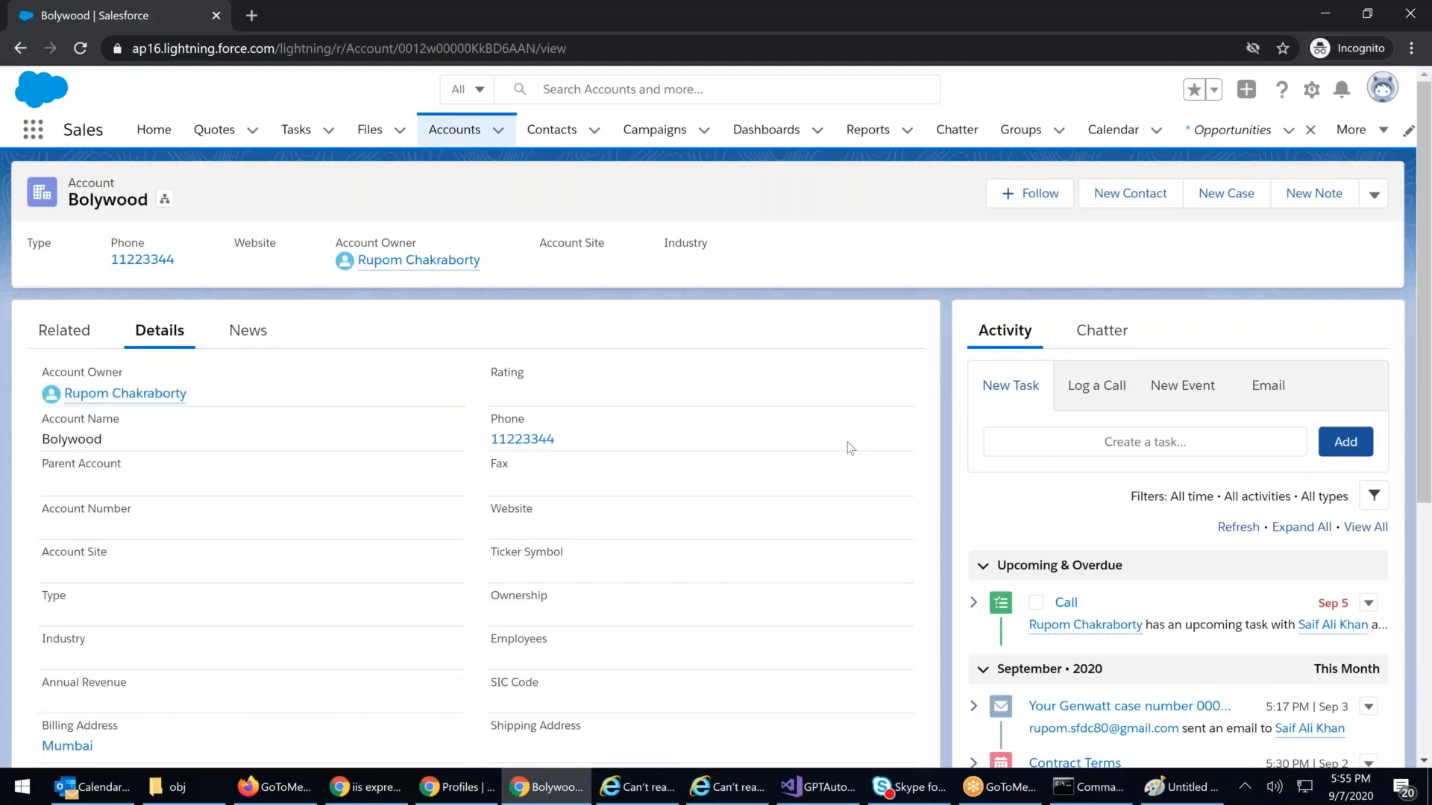
{"action": "triple_click", "coordinate": [850, 447]}
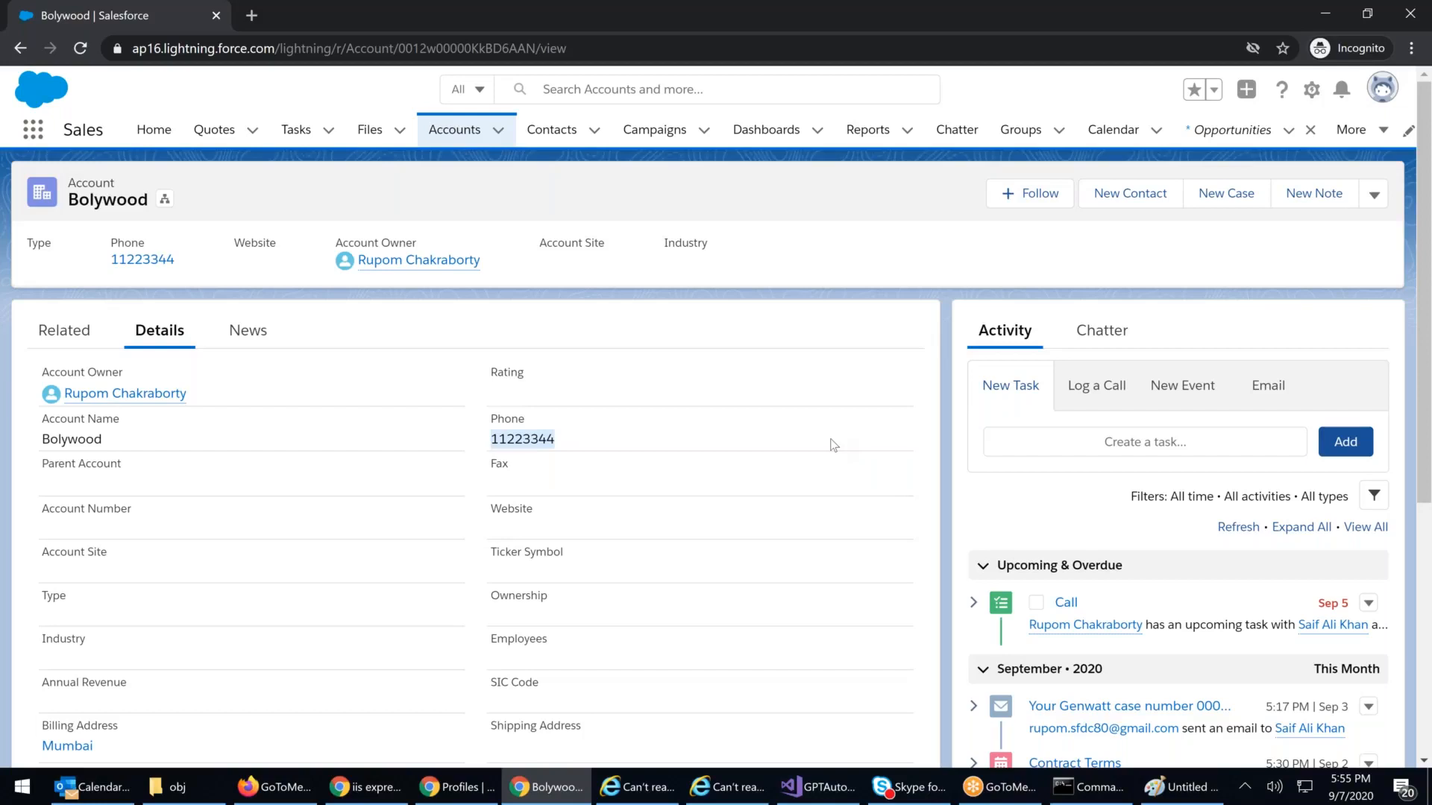
{"action": "left_click", "coordinate": [704, 481]}
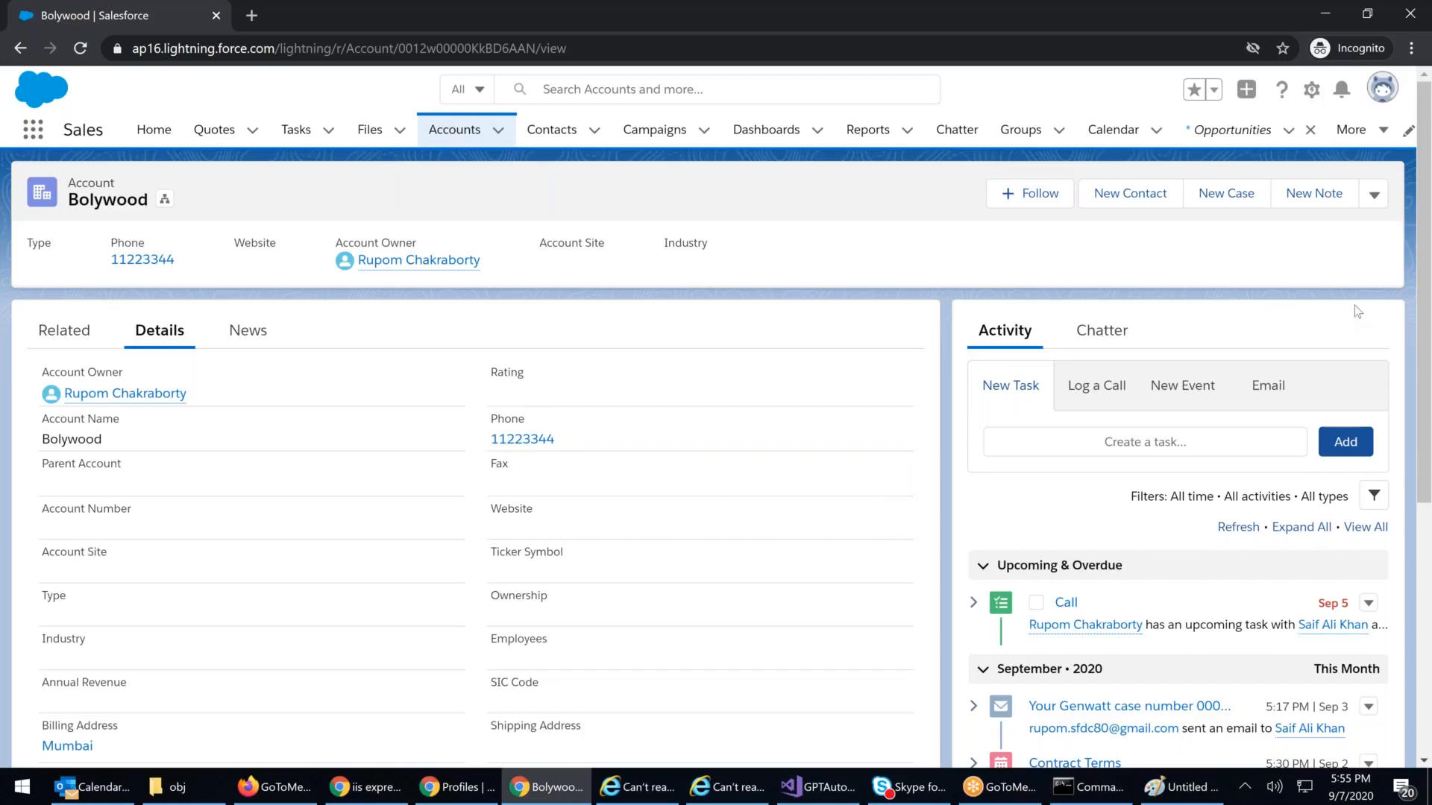
Step: Edit Bolywood to enter Fax 88888 and save the record
{"action": "left_click", "coordinate": [1373, 195]}
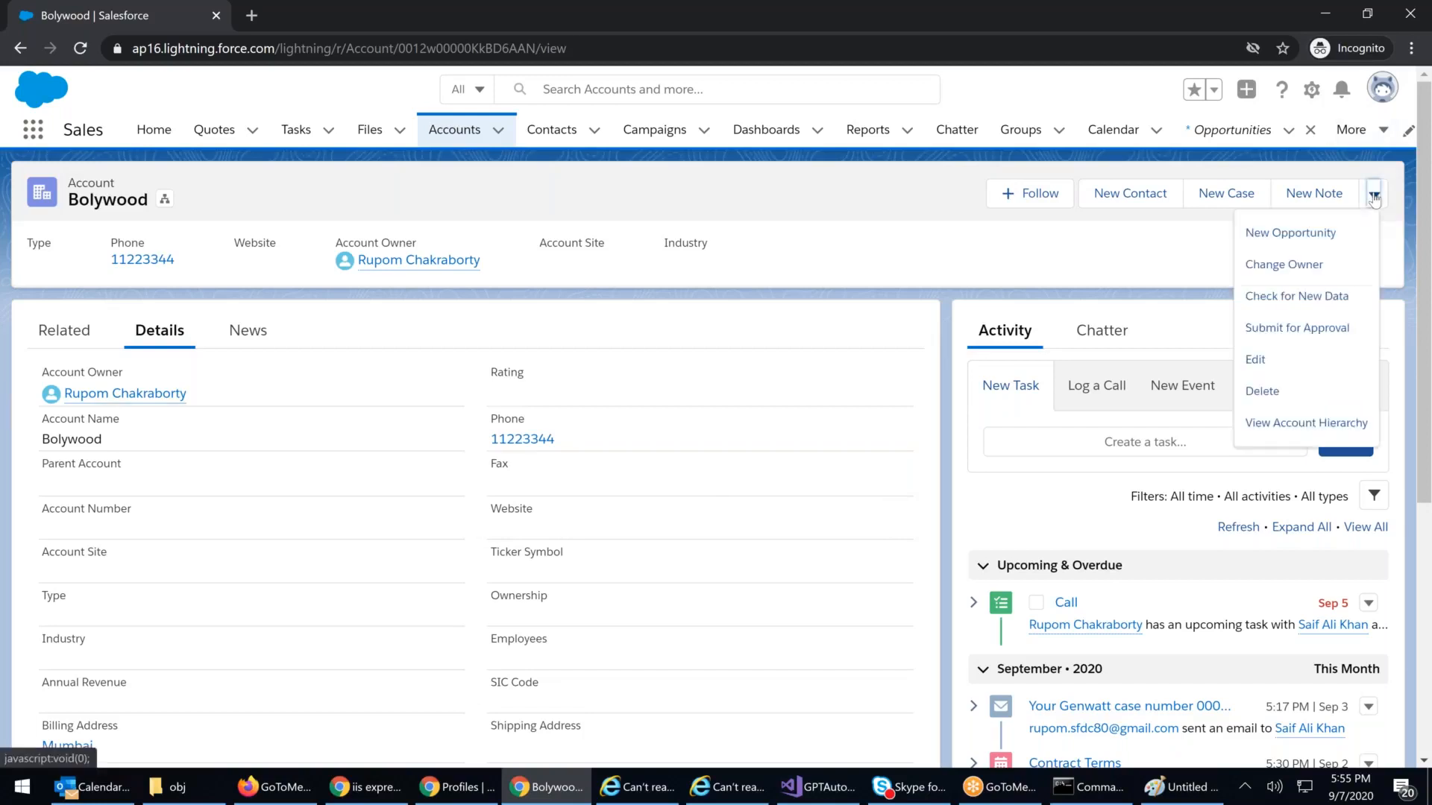
{"action": "left_click", "coordinate": [1255, 361]}
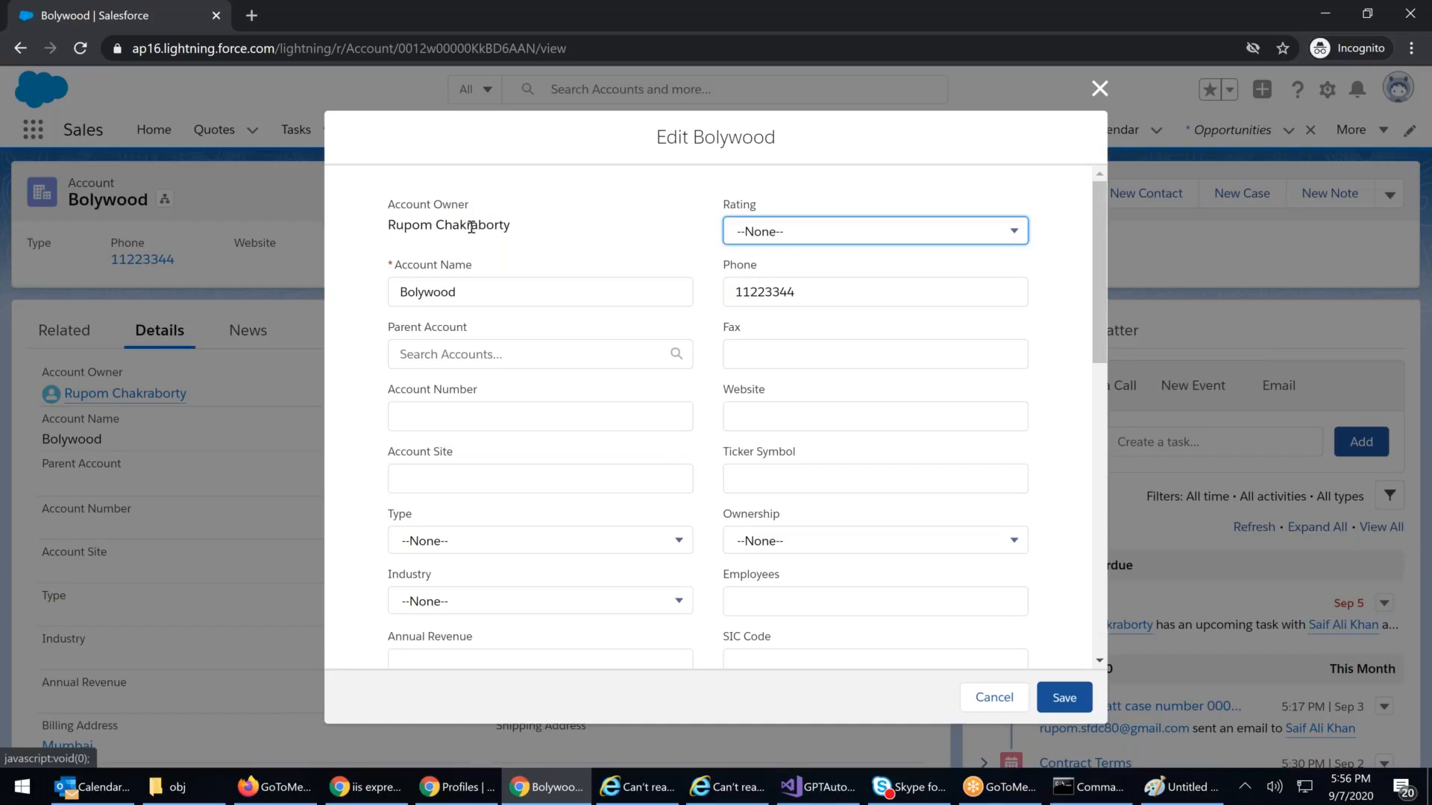
{"action": "left_click", "coordinate": [755, 357]}
{"action": "type", "text": "88888"}
{"action": "left_click", "coordinate": [1059, 696]}
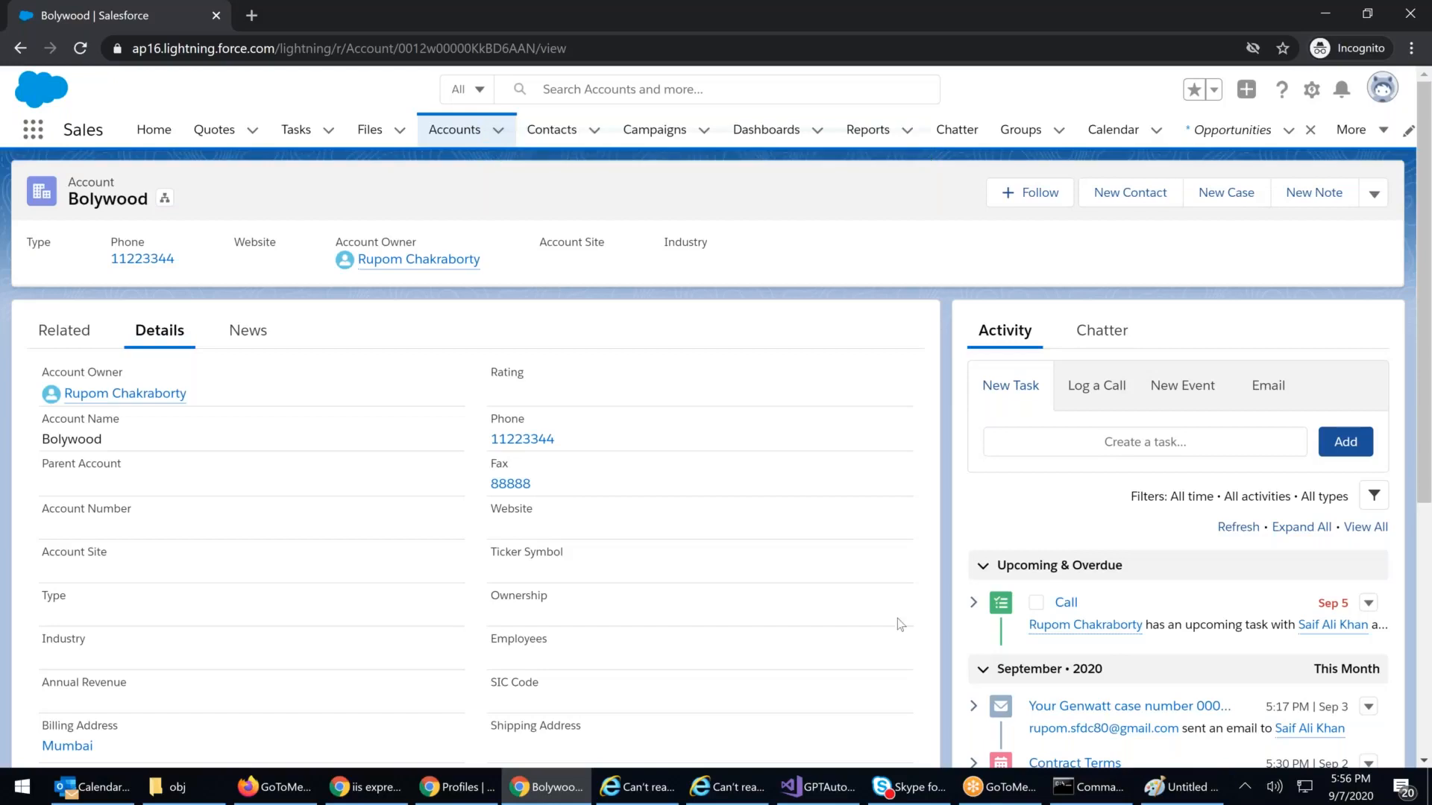
Step: Reload the Bolywood account page and show its details and additional actions
{"action": "left_click", "coordinate": [596, 47]}
{"action": "key", "text": "Return"}
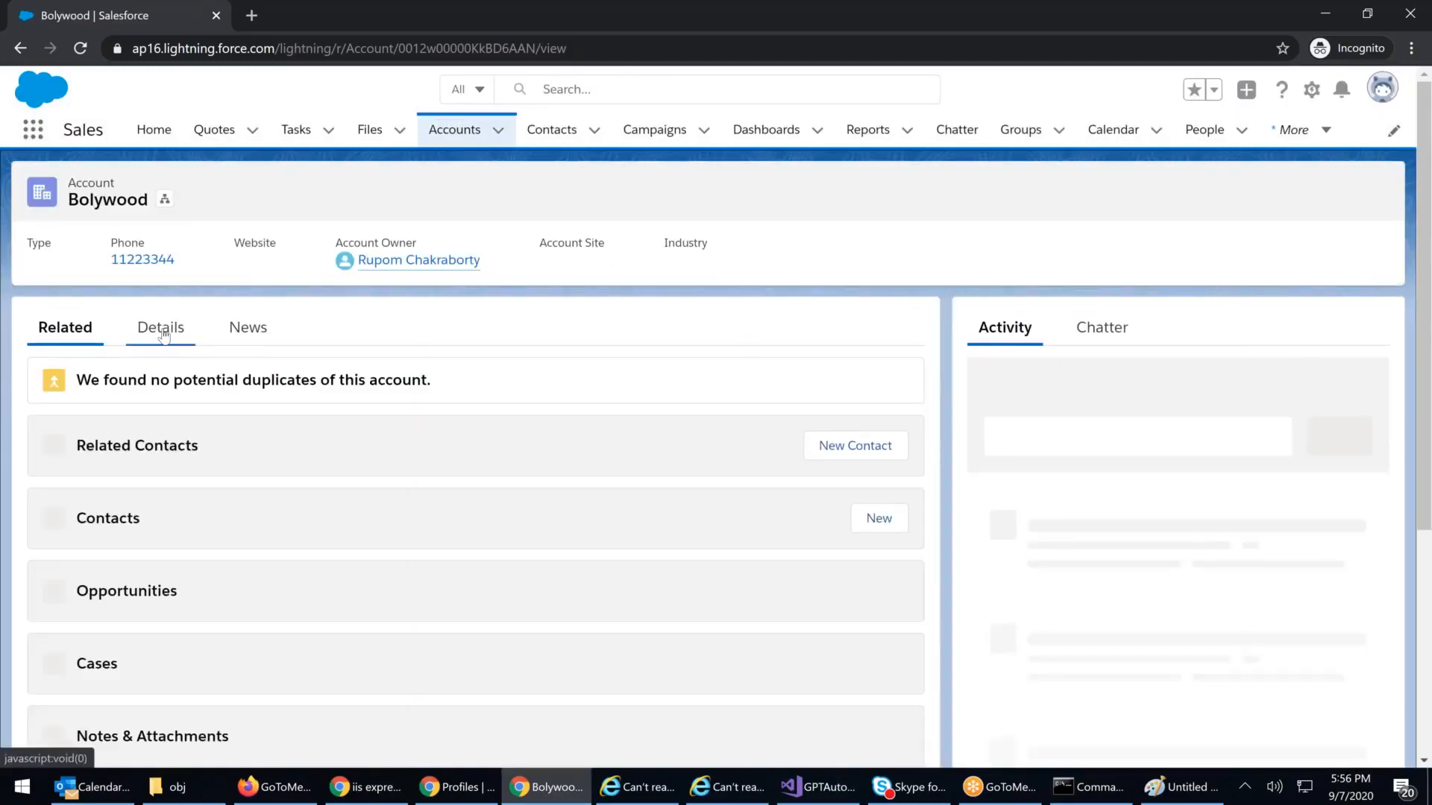
{"action": "left_click", "coordinate": [163, 336]}
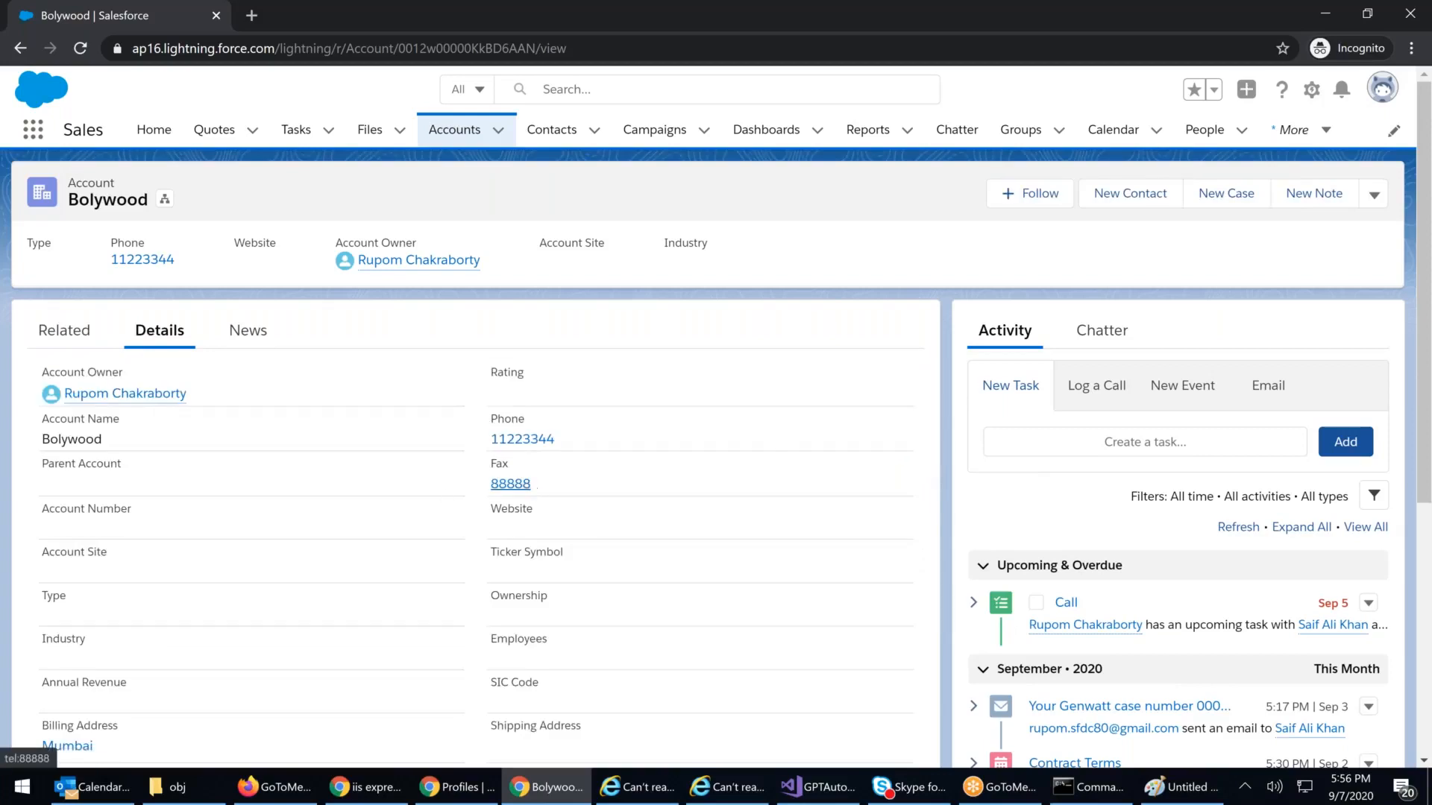
{"action": "left_click", "coordinate": [1373, 195]}
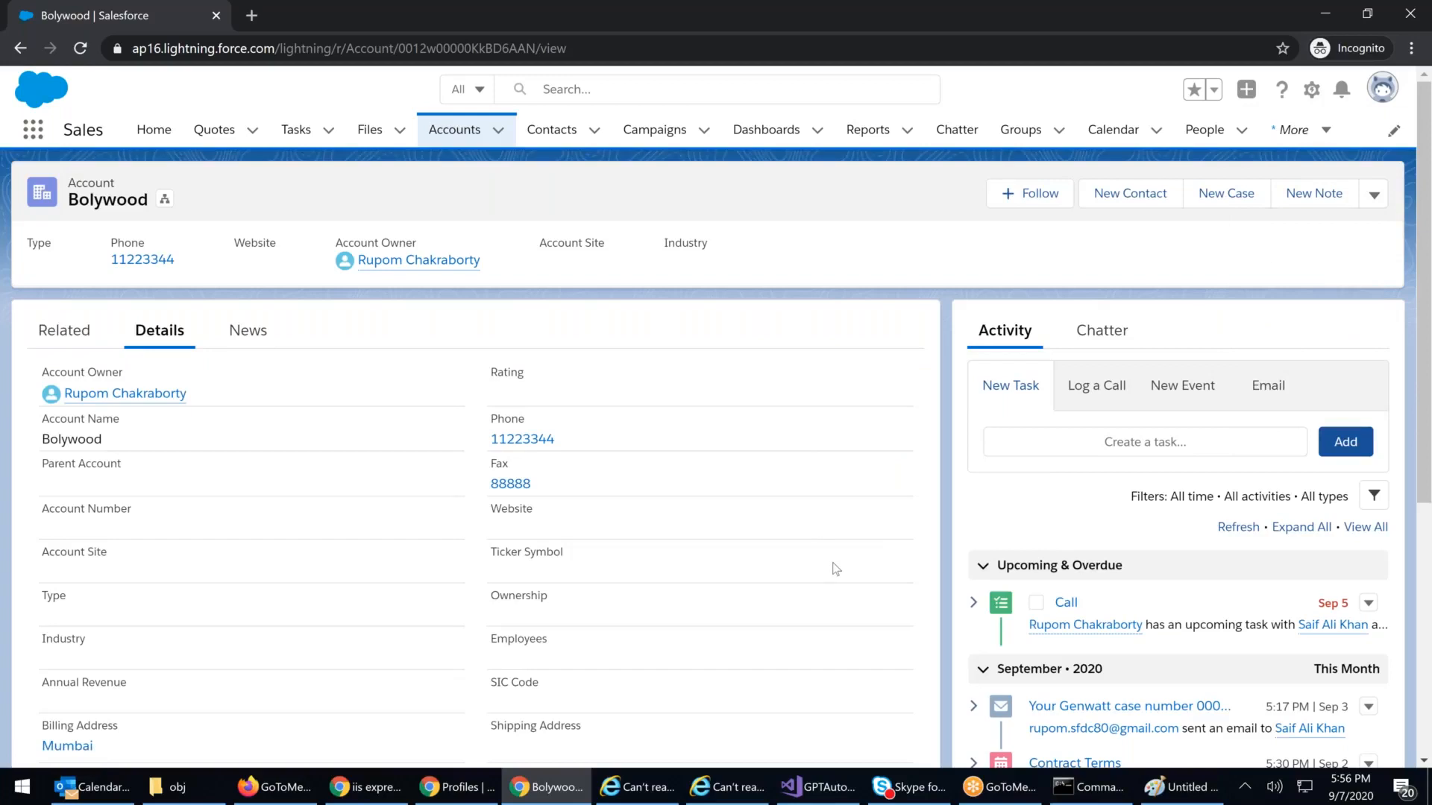
Step: Look at the HDFC Ltd. account, then reopen the Bolywood account record
{"action": "left_click", "coordinate": [447, 130]}
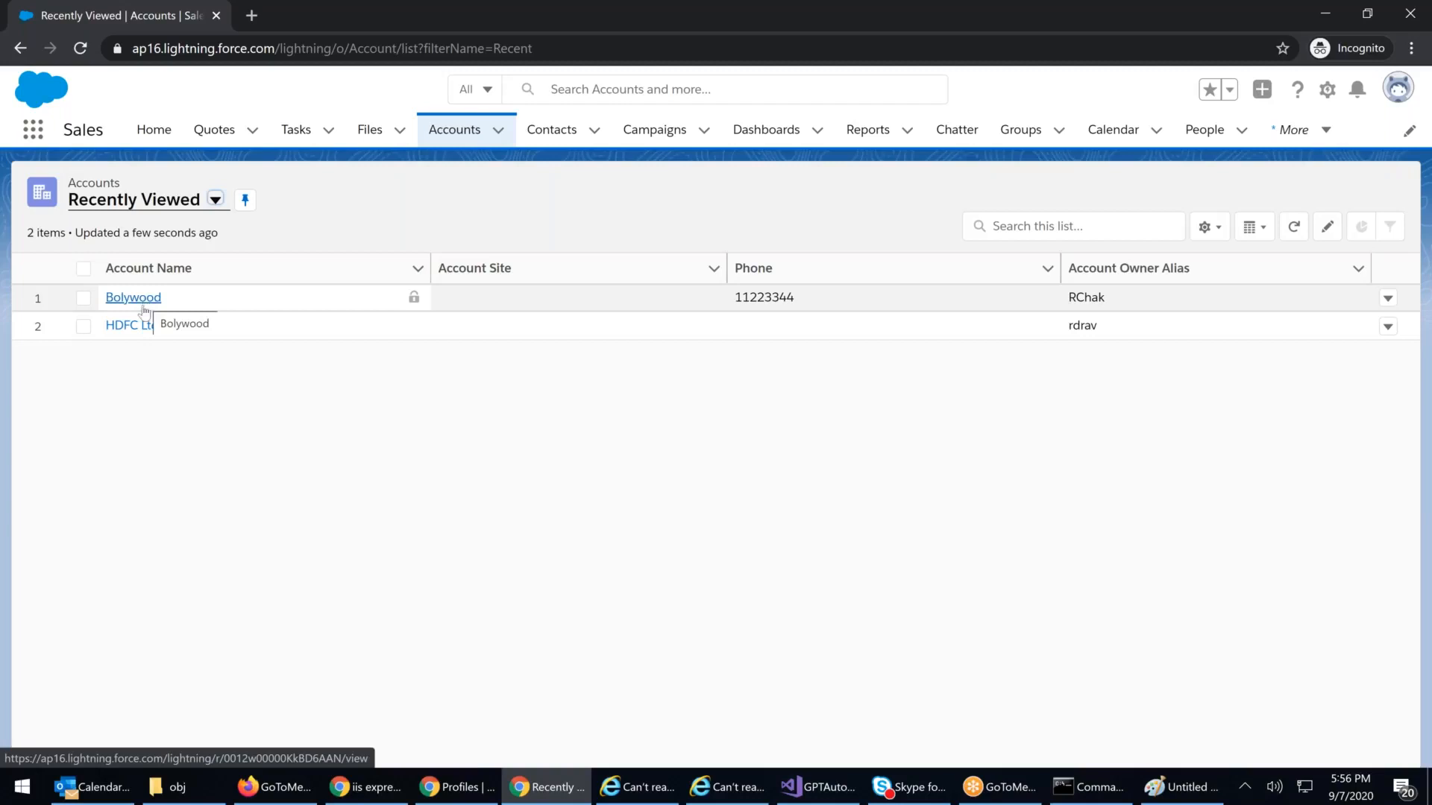
{"action": "left_click", "coordinate": [134, 326]}
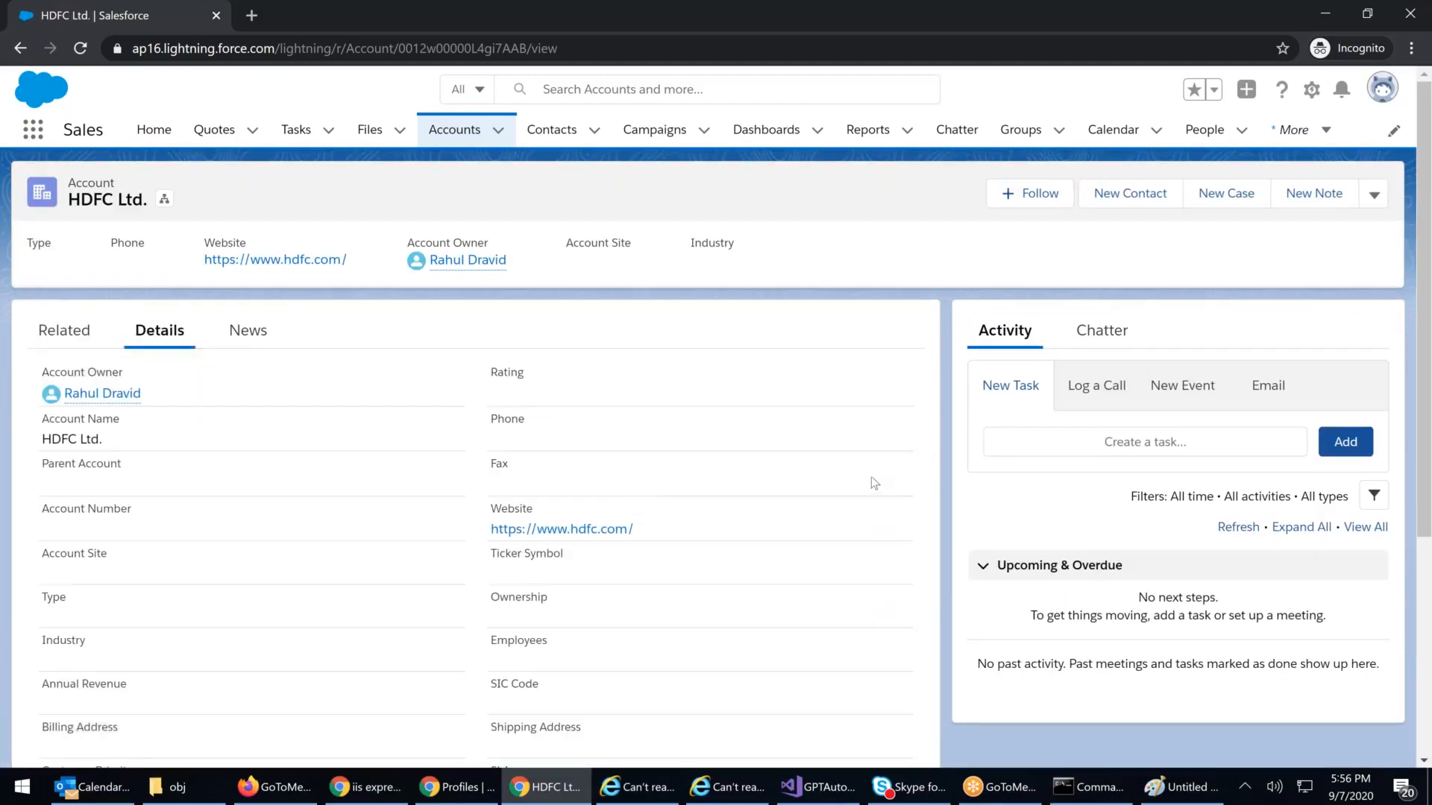
{"action": "left_click", "coordinate": [478, 142]}
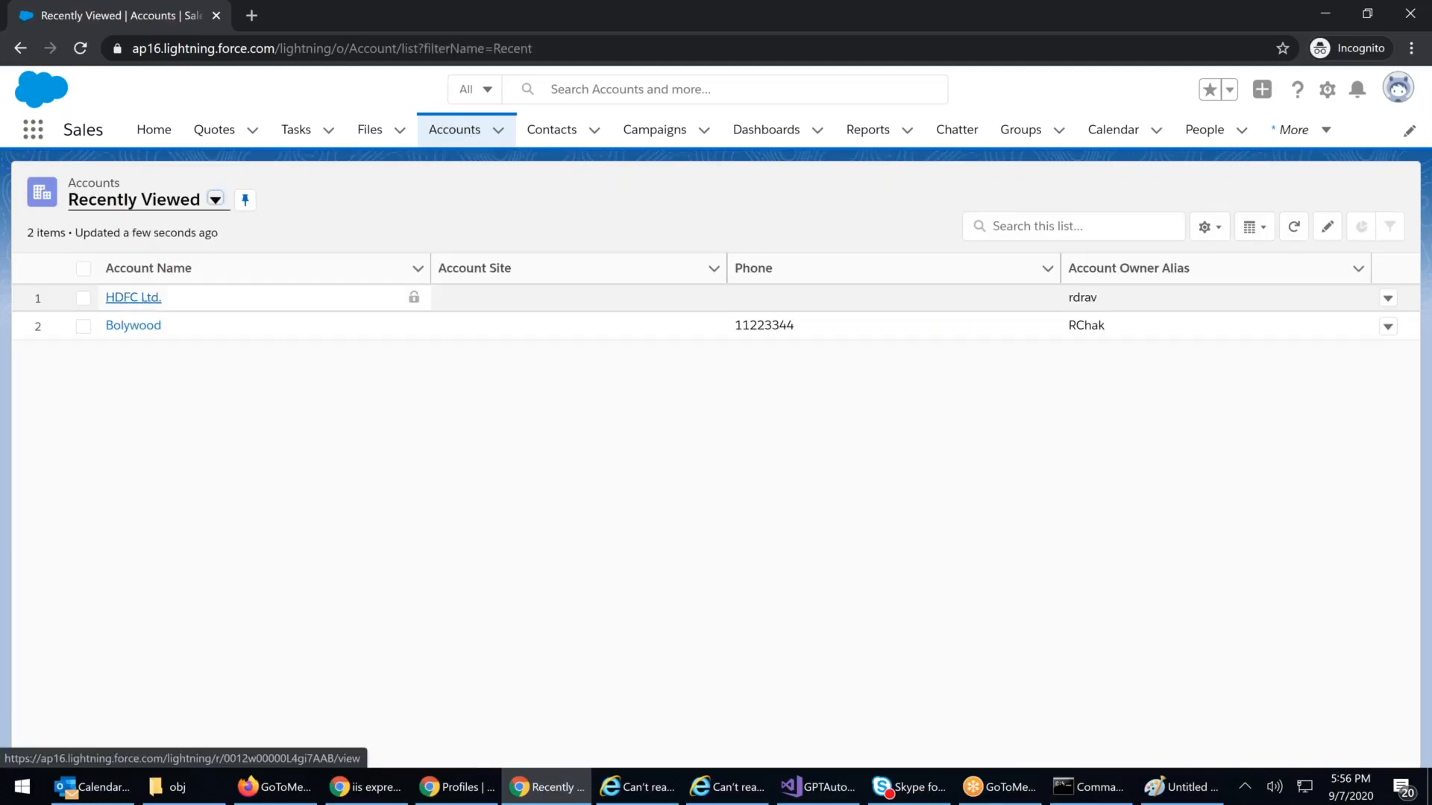
{"action": "left_click", "coordinate": [130, 328]}
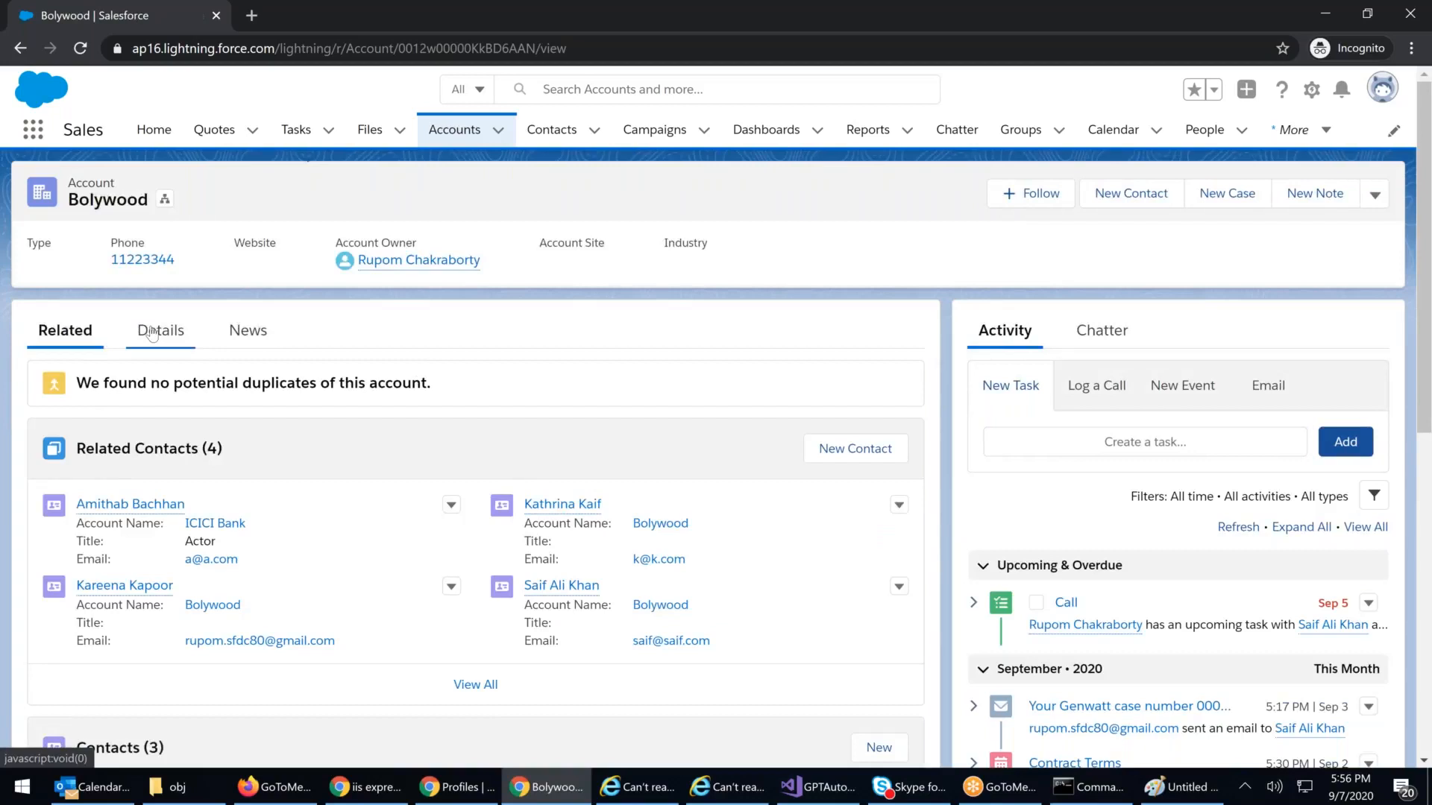
Step: Edit Bolywood's Fax from 88888 to 89999, save, and go back to the Accounts list
{"action": "left_click", "coordinate": [152, 332]}
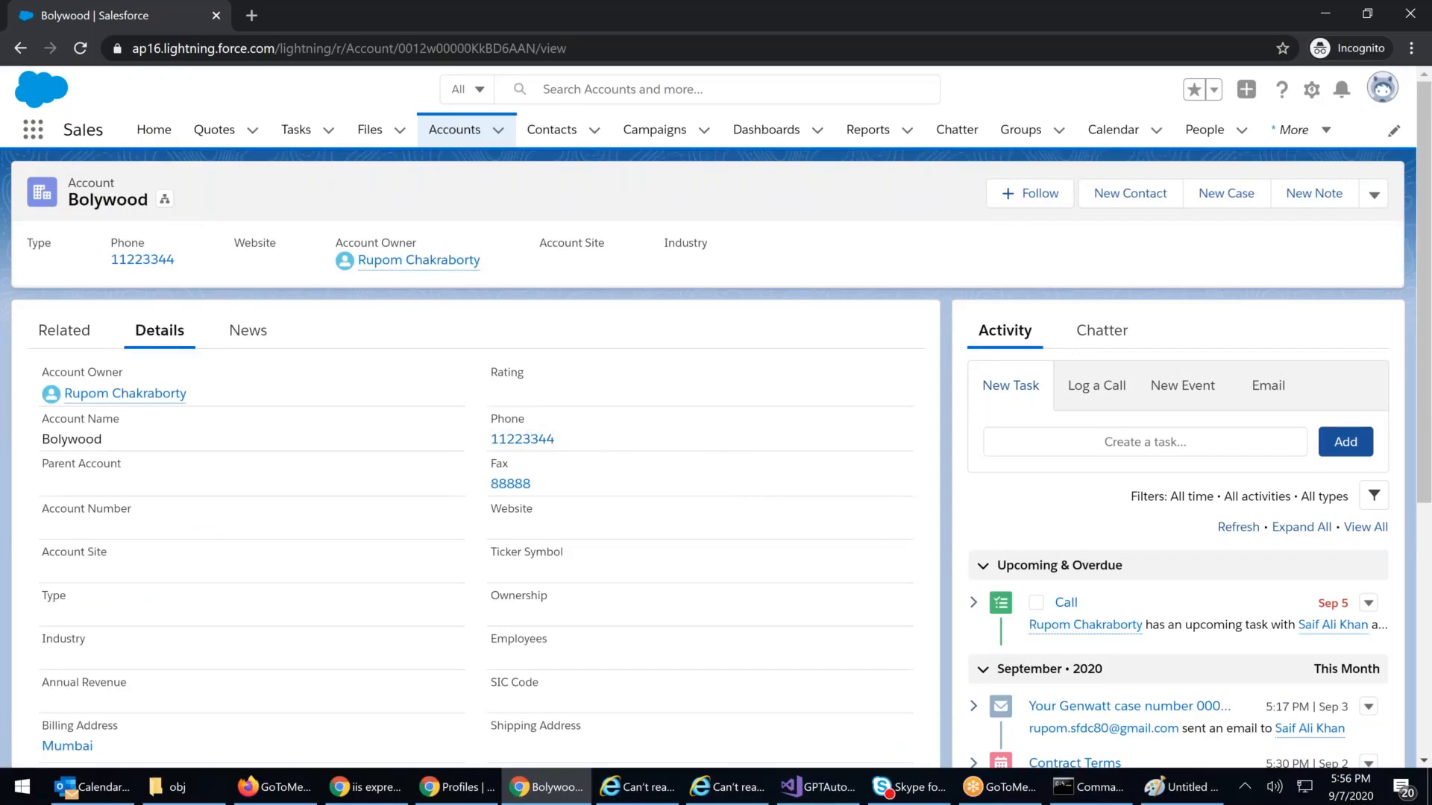
{"action": "left_click", "coordinate": [1374, 195]}
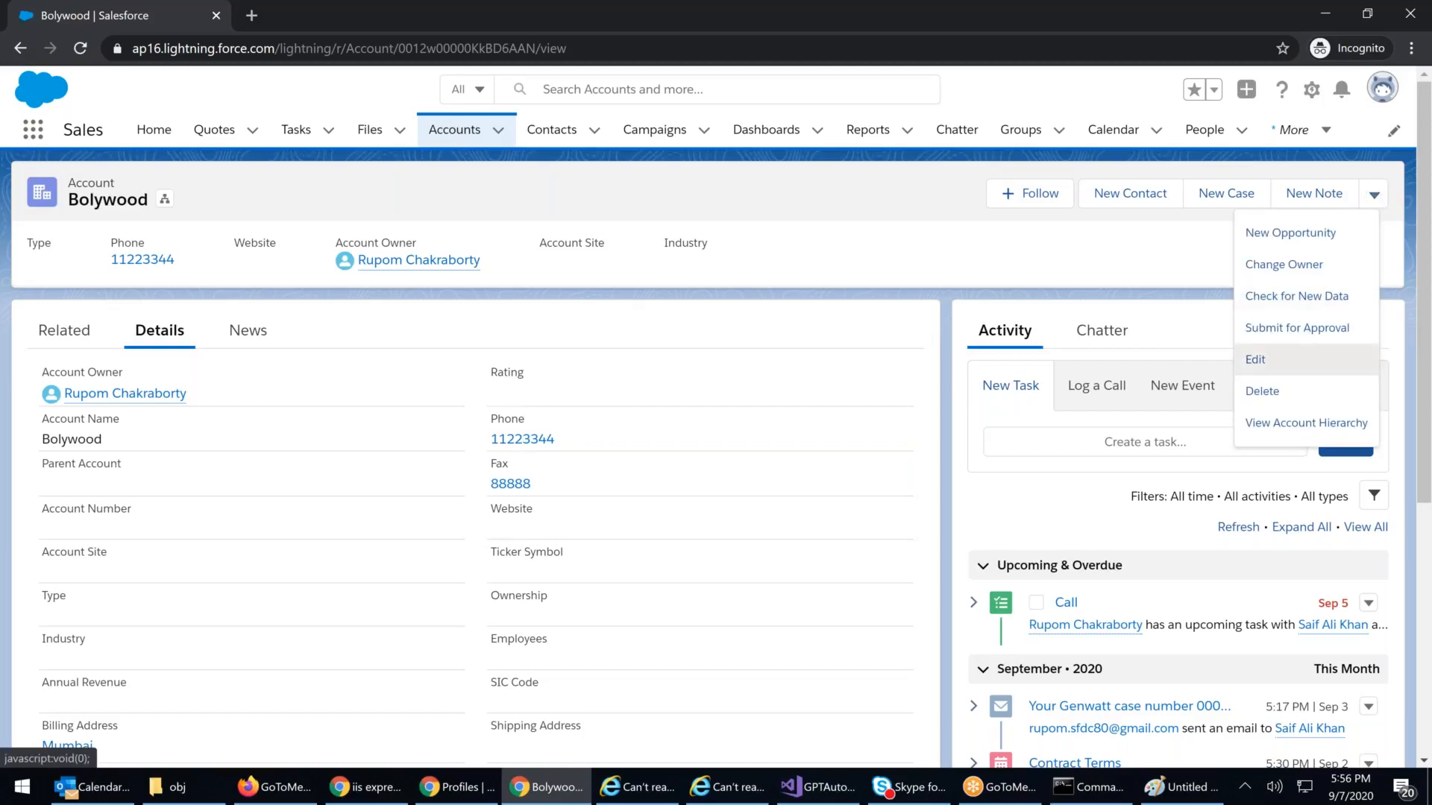
{"action": "left_click", "coordinate": [1260, 359]}
{"action": "left_click", "coordinate": [830, 358]}
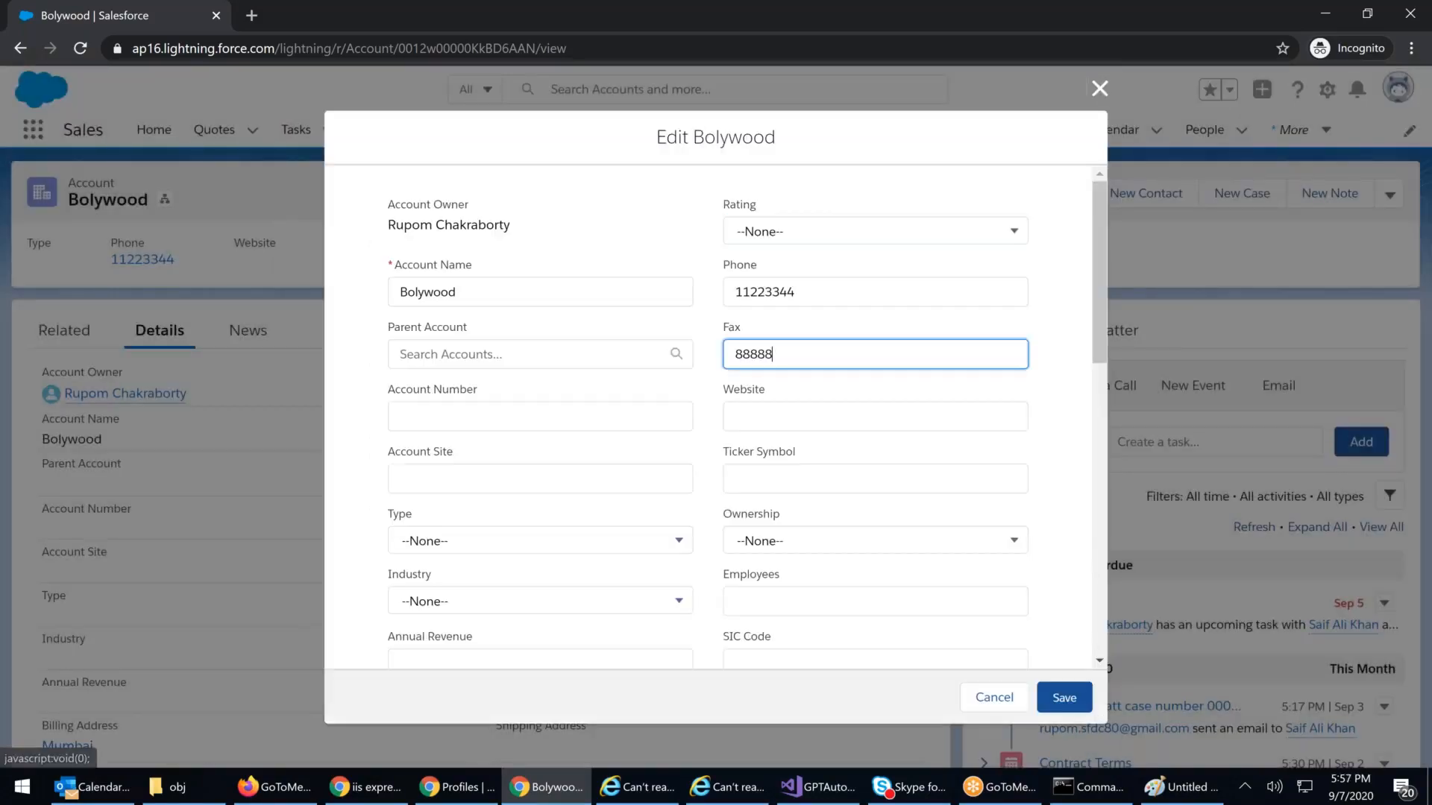
{"action": "key", "text": "BackSpace"}
{"action": "key", "text": "BackSpace"}
{"action": "key", "text": "BackSpace"}
{"action": "key", "text": "BackSpace"}
{"action": "type", "text": "9999"}
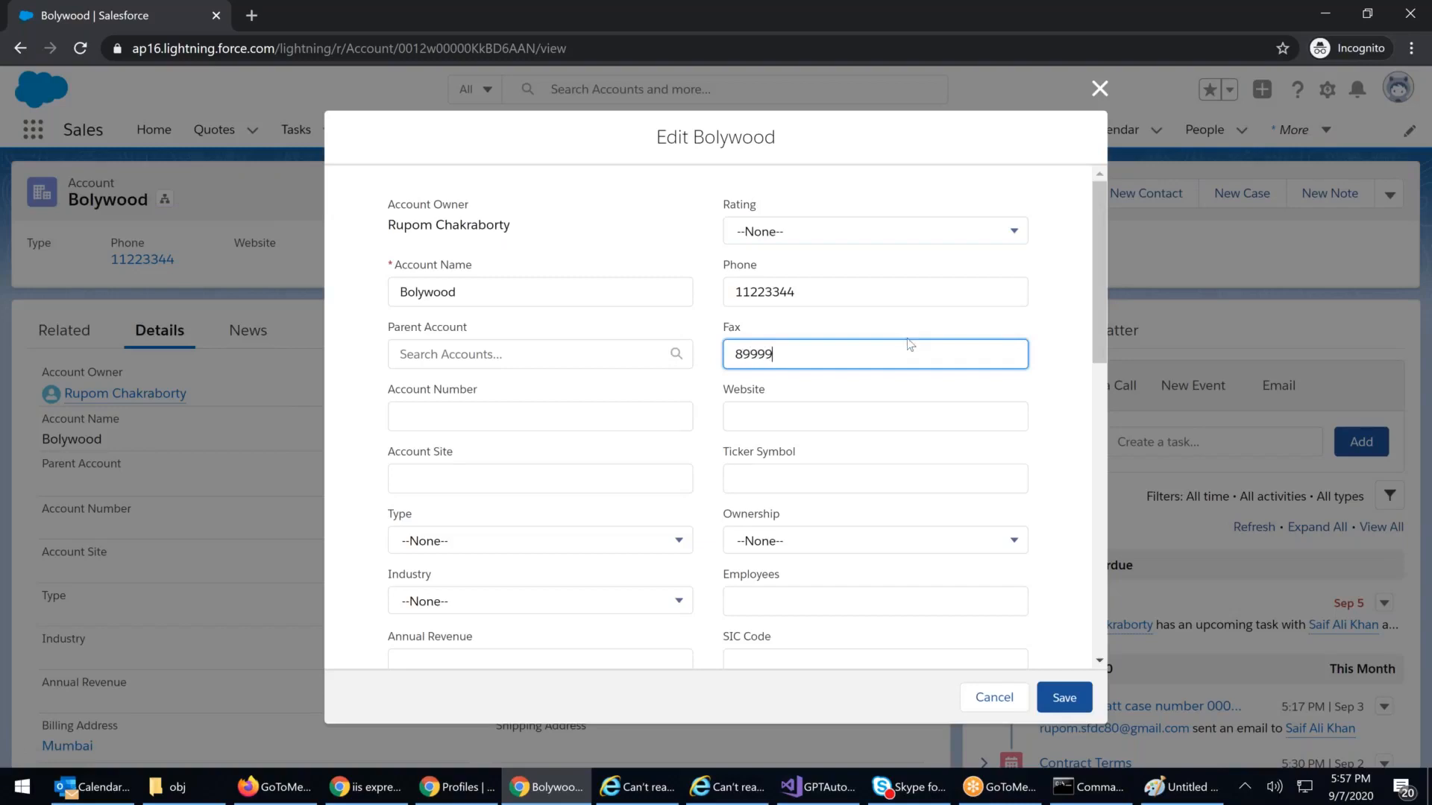
{"action": "left_click", "coordinate": [1072, 687]}
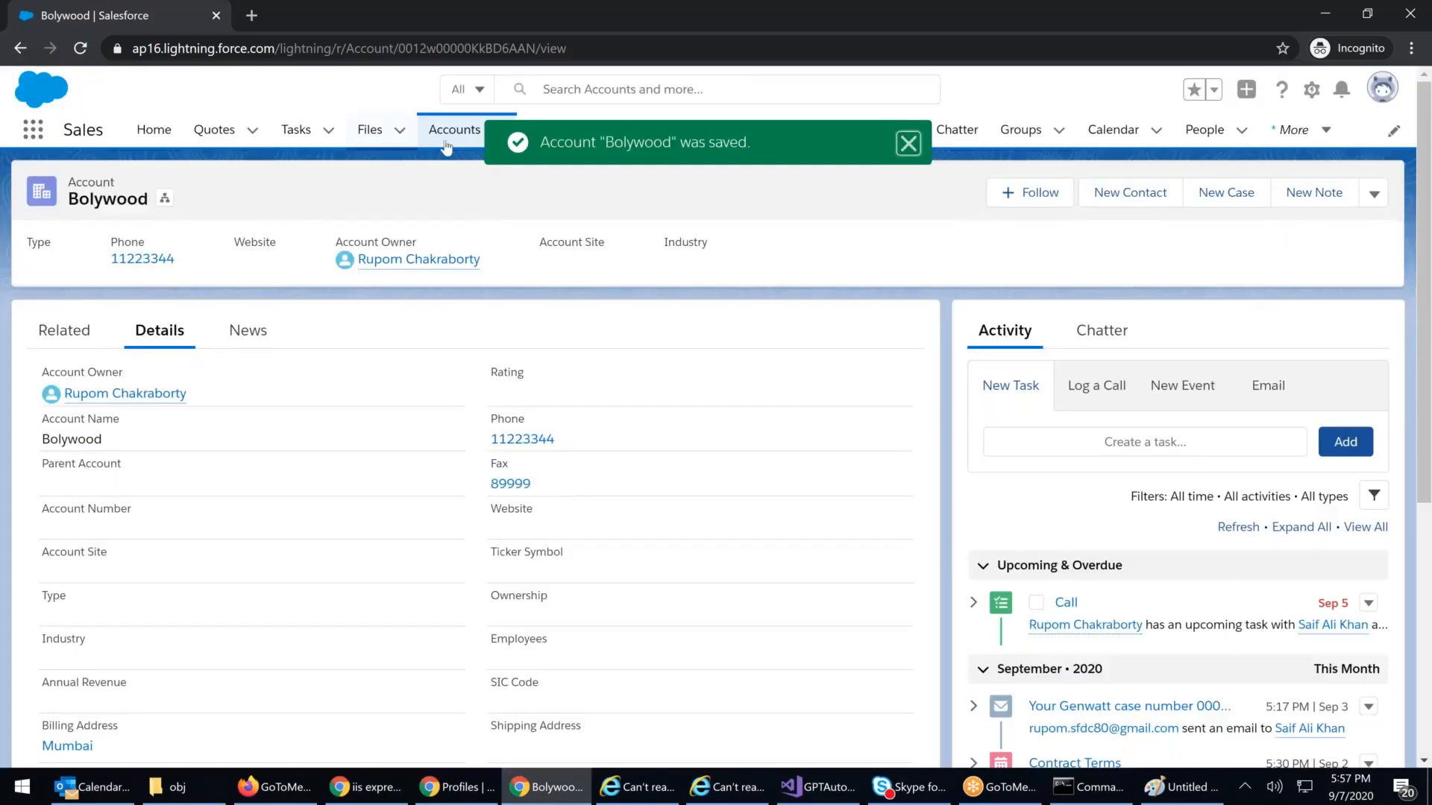
{"action": "left_click", "coordinate": [453, 132]}
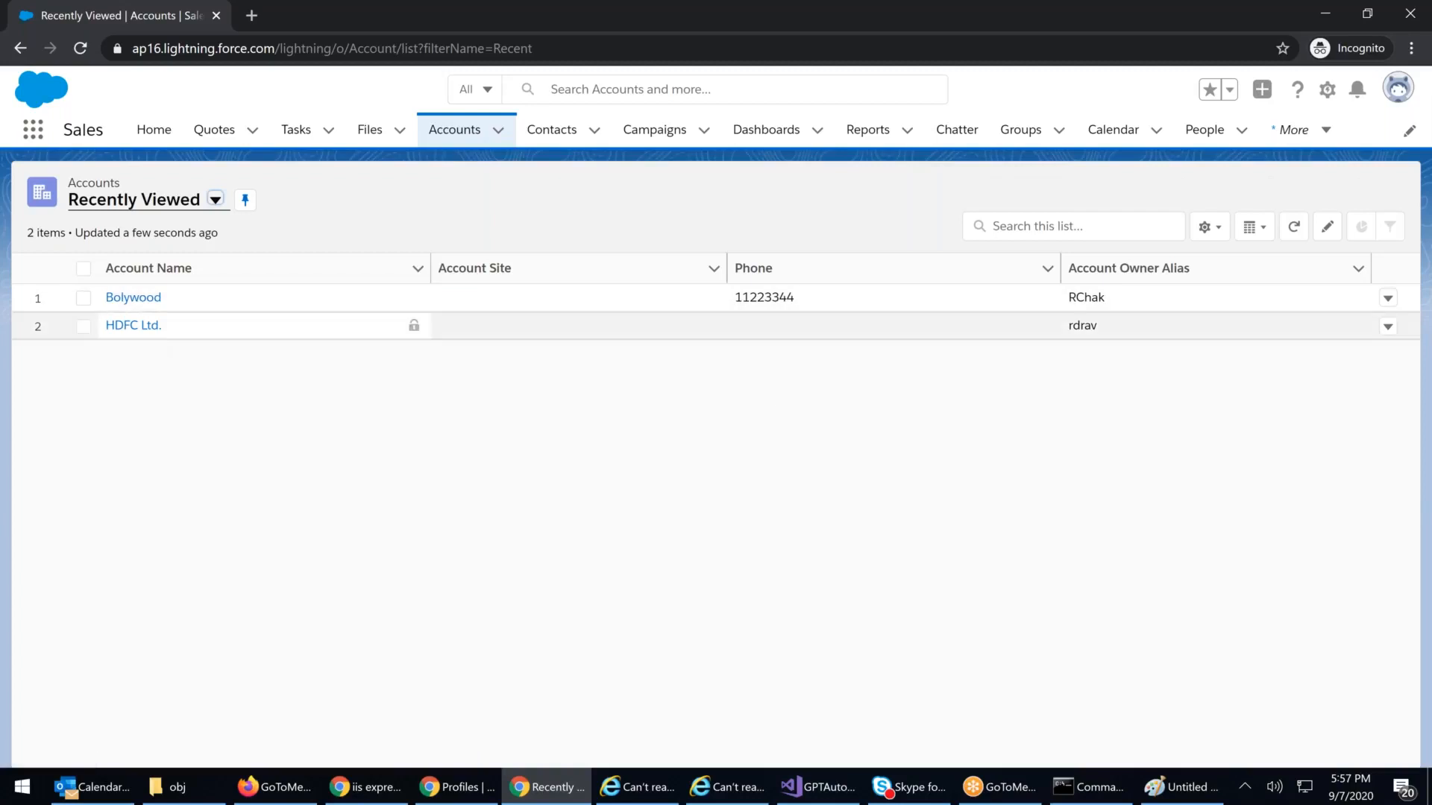
{"action": "left_click", "coordinate": [134, 325]}
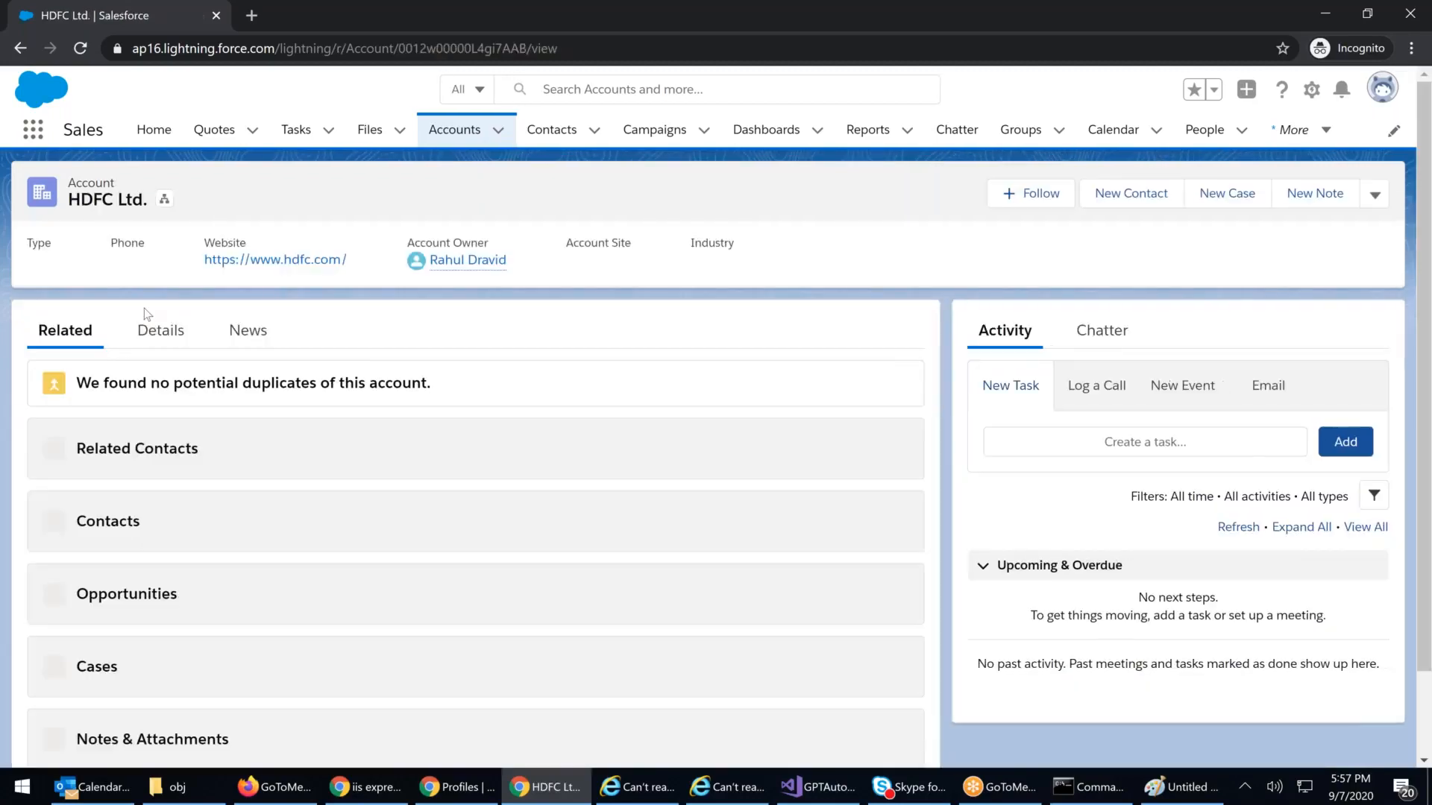
{"action": "left_click", "coordinate": [174, 344]}
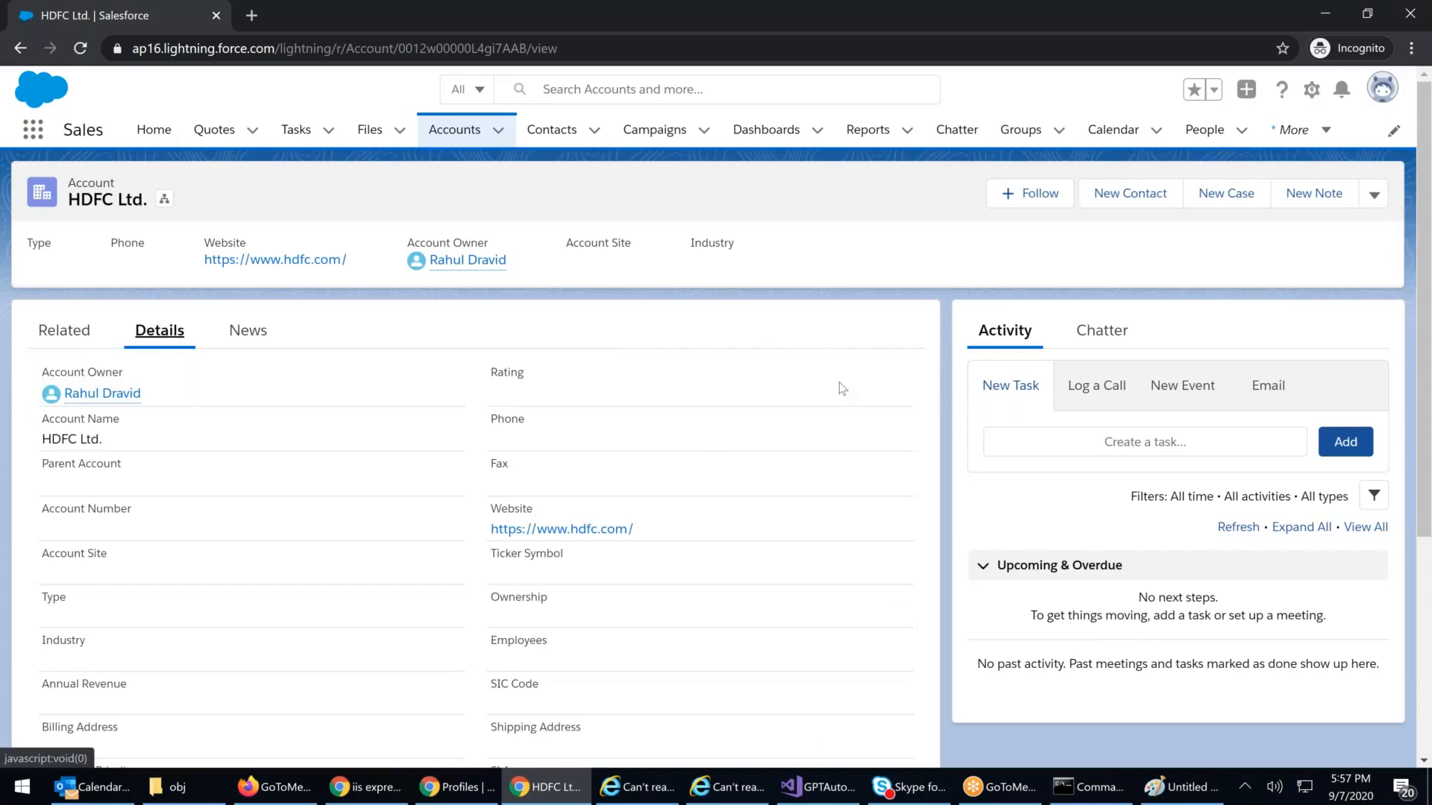
{"action": "scroll", "coordinate": [848, 416], "scroll_direction": "down", "scroll_amount": 5}
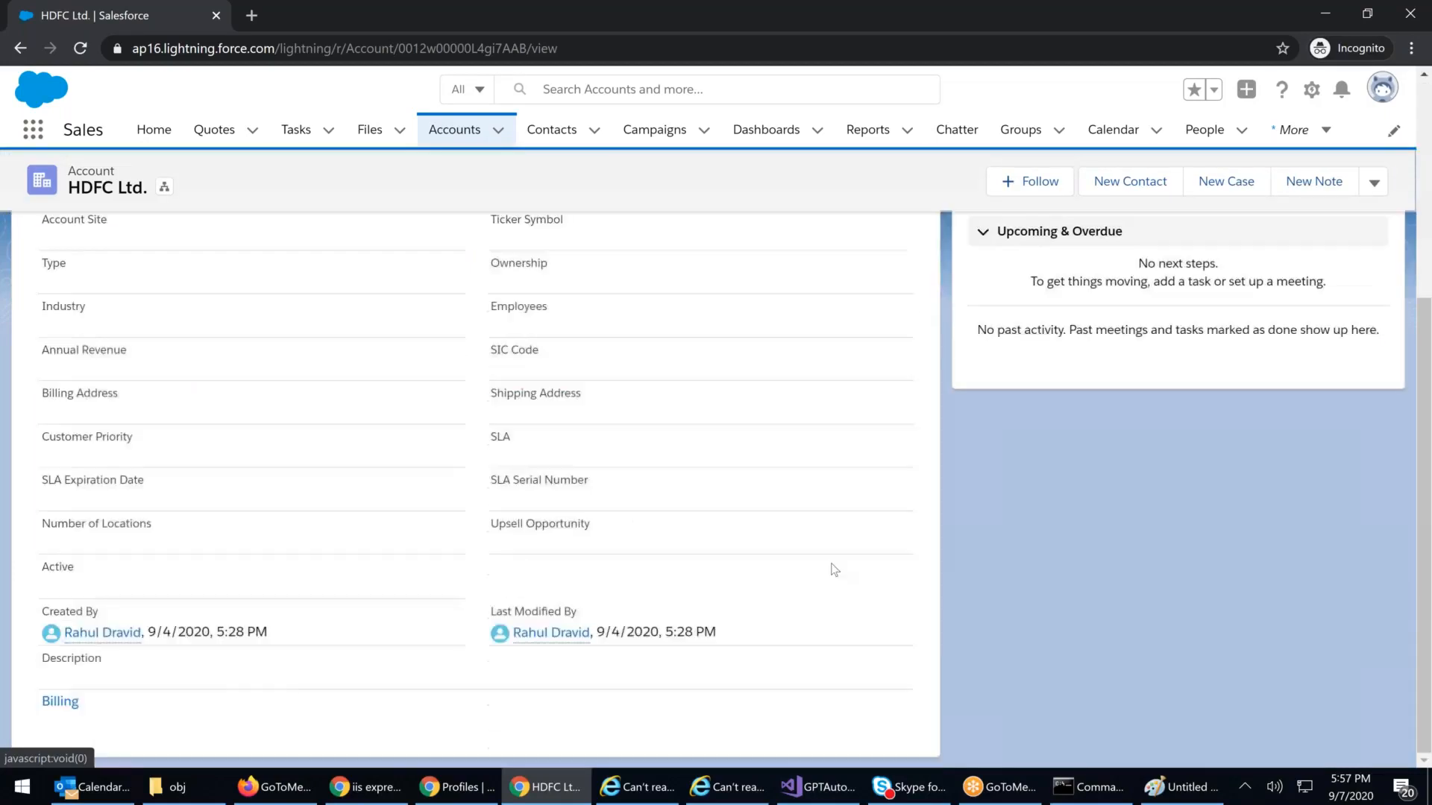
{"action": "scroll", "coordinate": [850, 485], "scroll_direction": "up", "scroll_amount": 5}
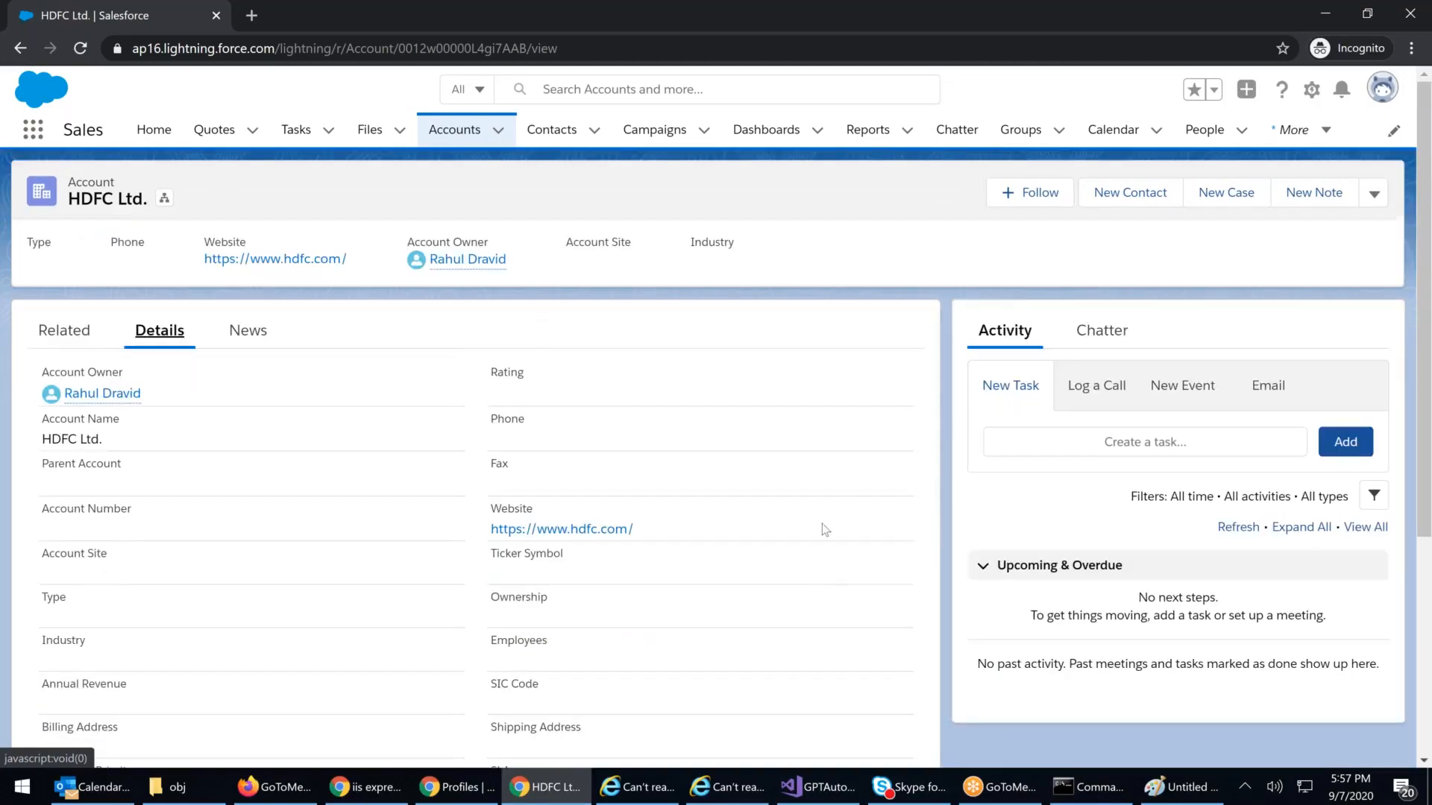
Step: In the profile settings window, scroll down to the Standard Object Permissions section
{"action": "left_click", "coordinate": [468, 796]}
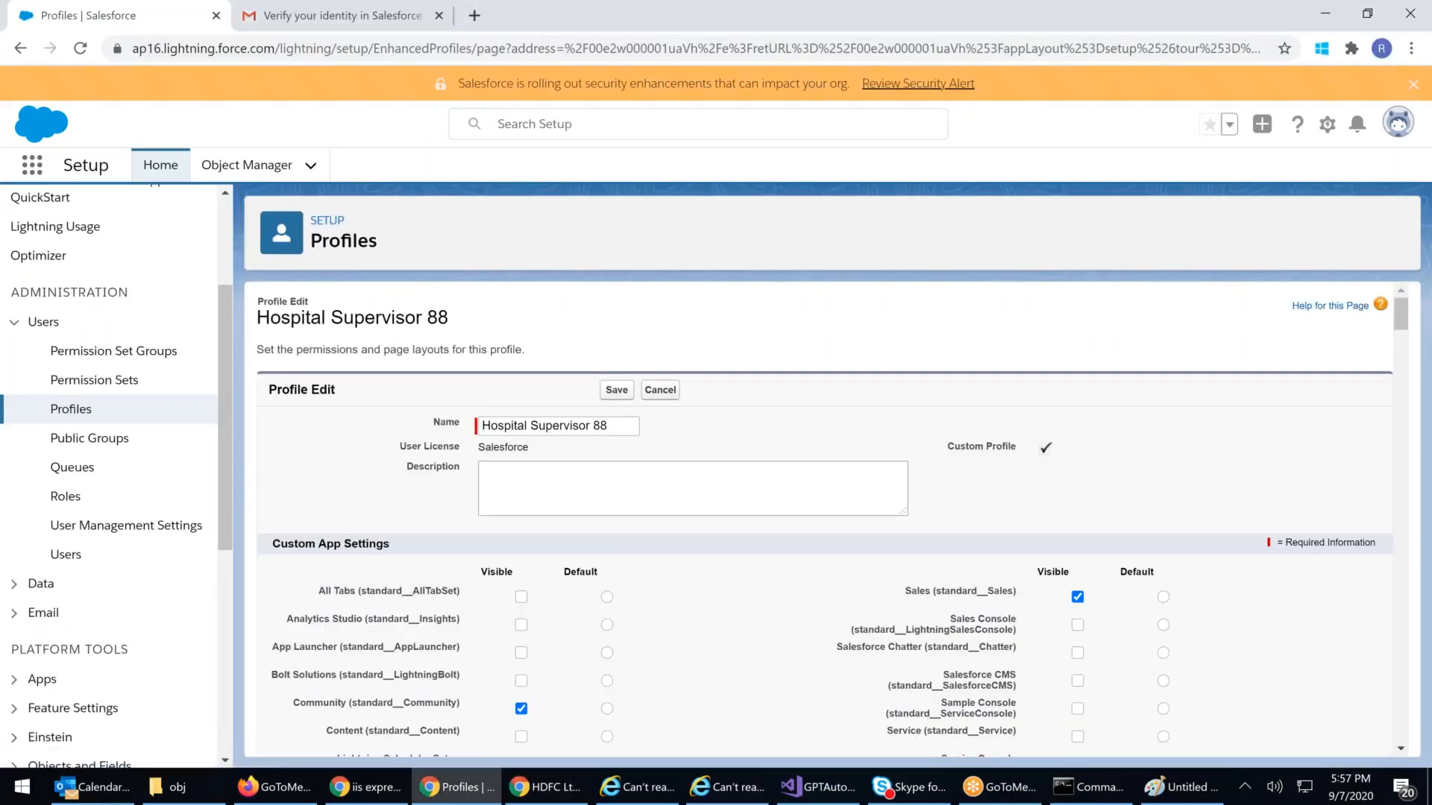
{"action": "scroll", "coordinate": [857, 466], "scroll_direction": "down", "scroll_amount": 5}
{"action": "scroll", "coordinate": [858, 466], "scroll_direction": "down", "scroll_amount": 15}
{"action": "scroll", "coordinate": [839, 495], "scroll_direction": "down", "scroll_amount": 15}
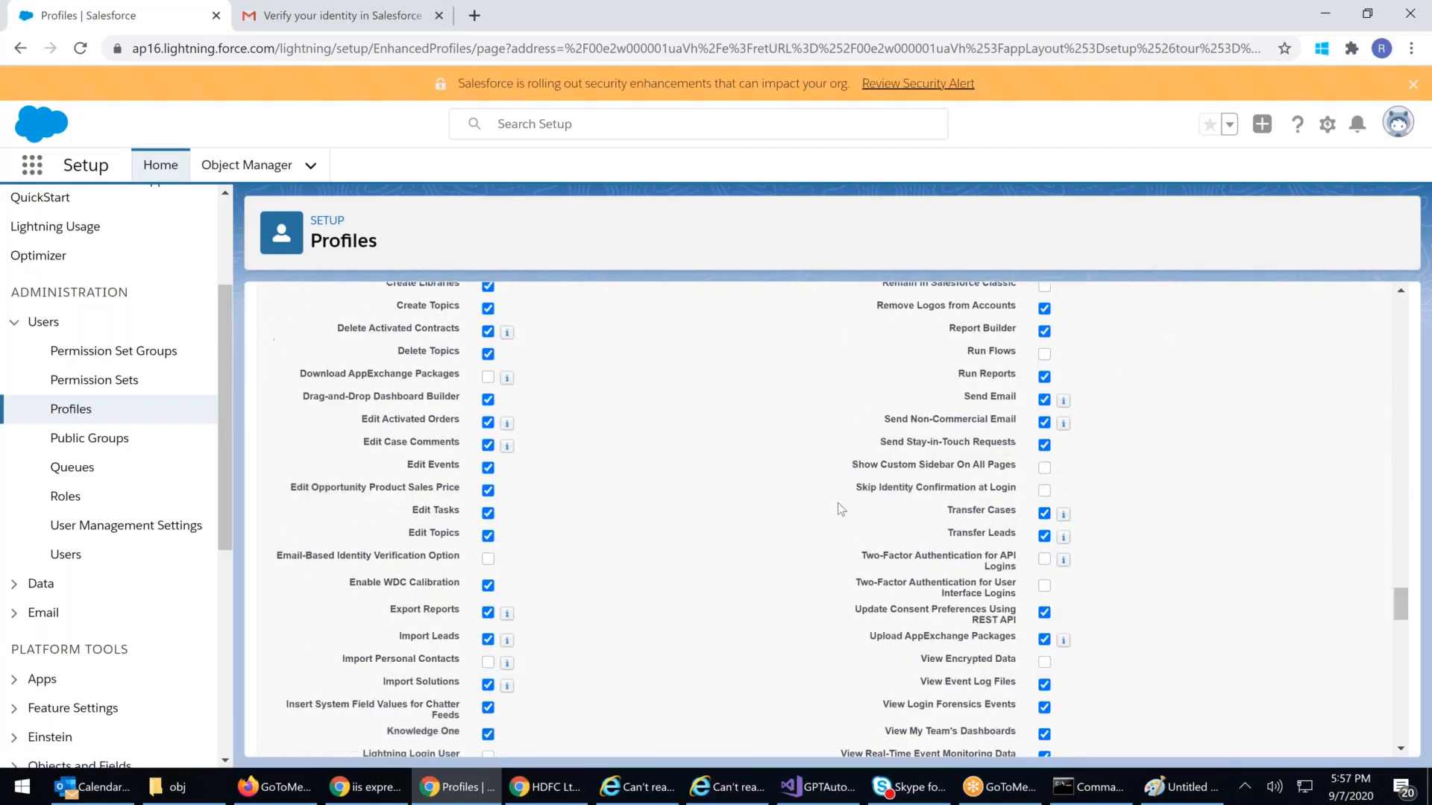
{"action": "scroll", "coordinate": [857, 515], "scroll_direction": "down", "scroll_amount": 10}
{"action": "scroll", "coordinate": [874, 530], "scroll_direction": "up", "scroll_amount": 2}
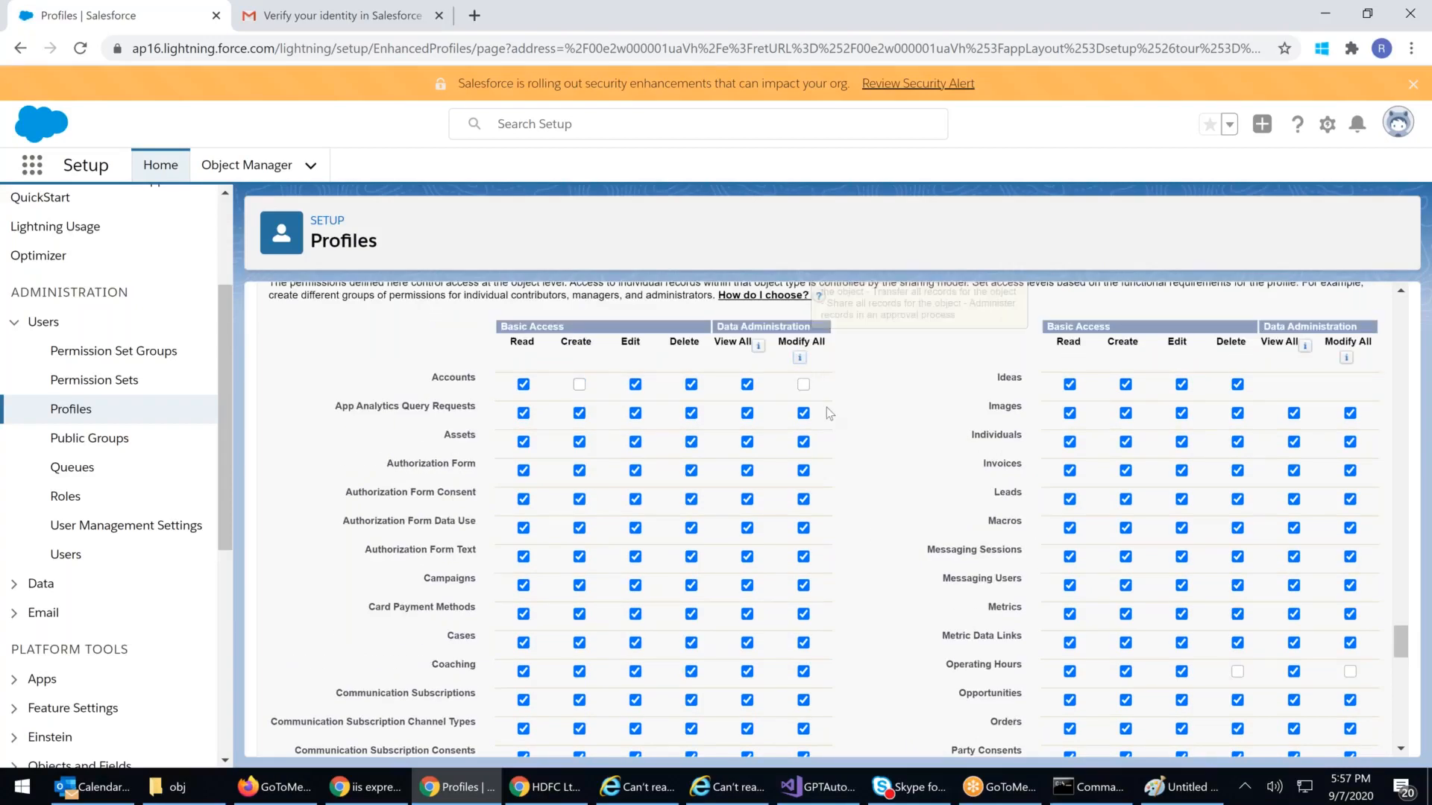
{"action": "scroll", "coordinate": [826, 407], "scroll_direction": "up", "scroll_amount": 3}
Step: Inspect the Modify All column heading, then return to the HDFC Ltd. account window
{"action": "mouse_move", "coordinate": [798, 541]}
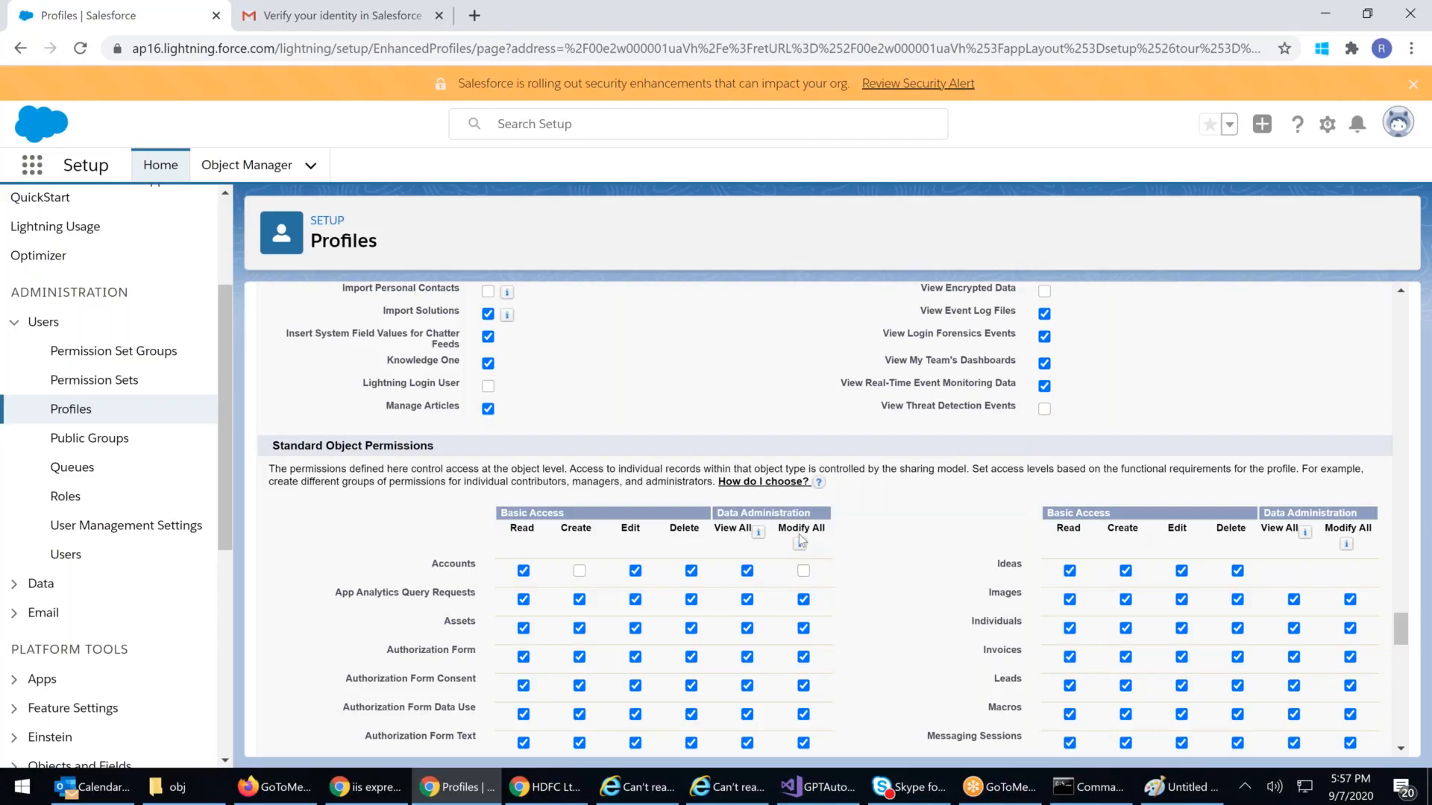
{"action": "left_click_drag", "start_coordinate": [787, 527], "coordinate": [854, 528]}
{"action": "left_click", "coordinate": [840, 576]}
{"action": "mouse_move", "coordinate": [757, 534]}
{"action": "left_click", "coordinate": [547, 789]}
Step: Go to the Accounts list and reload it
{"action": "left_click", "coordinate": [455, 131]}
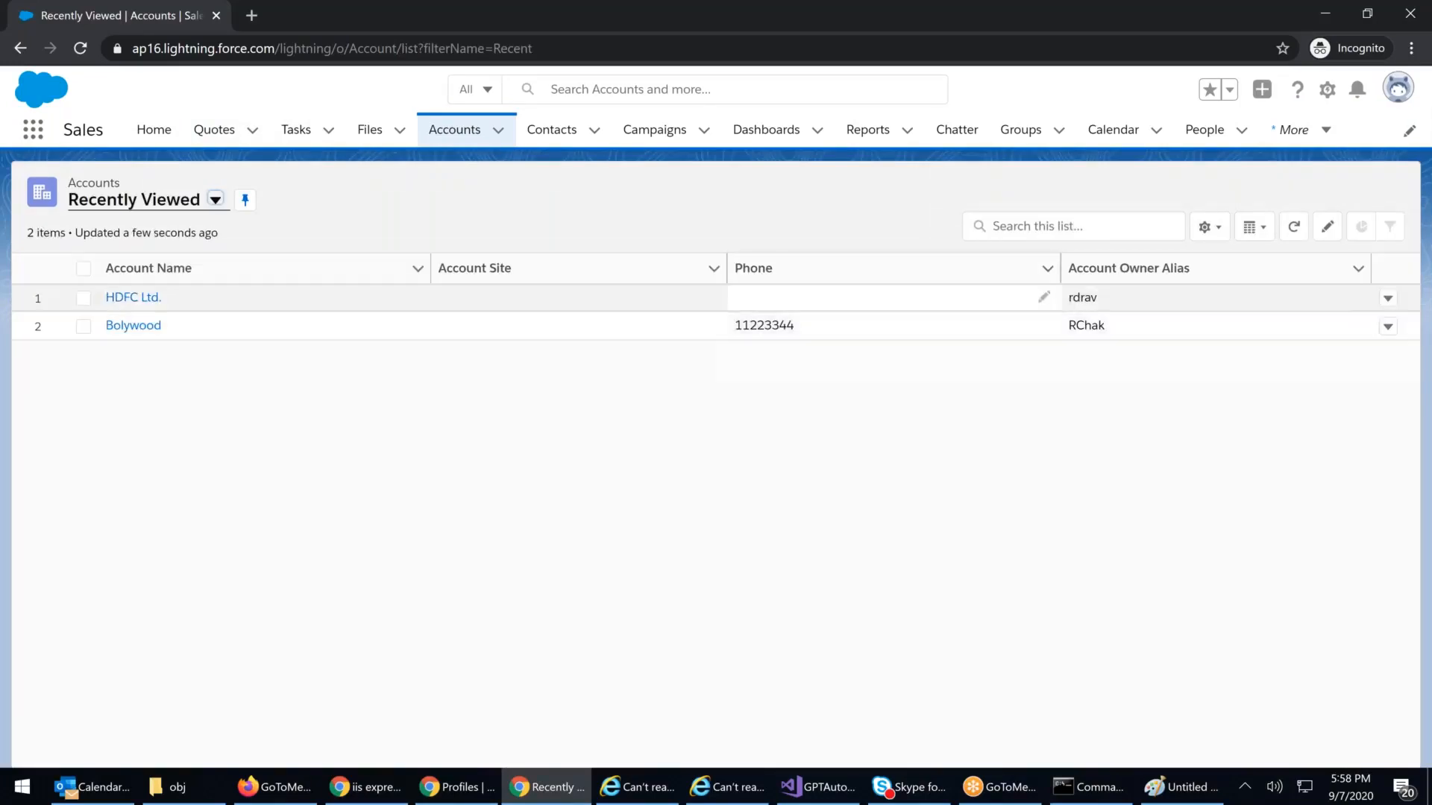
{"action": "left_click", "coordinate": [87, 48]}
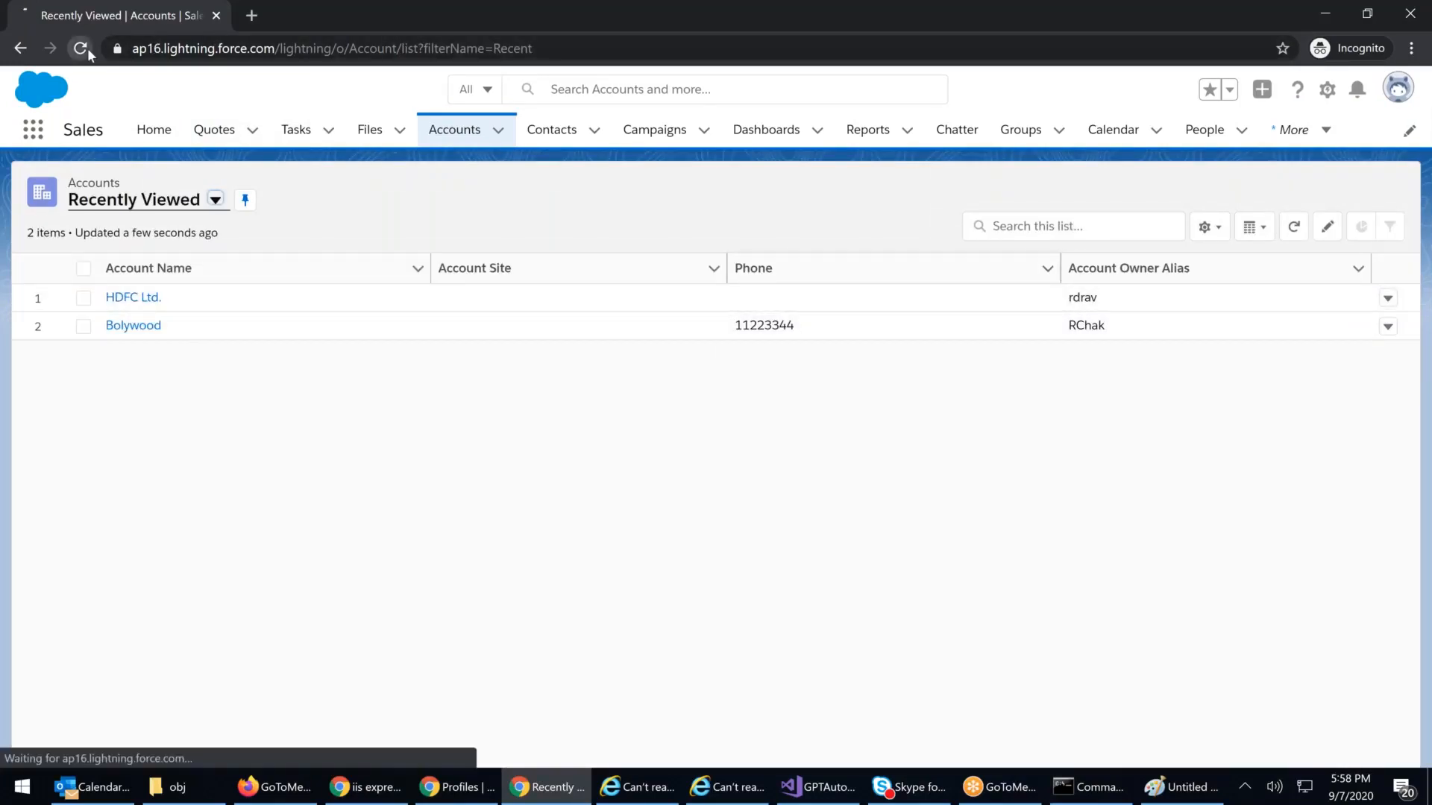
{"action": "left_click", "coordinate": [192, 49]}
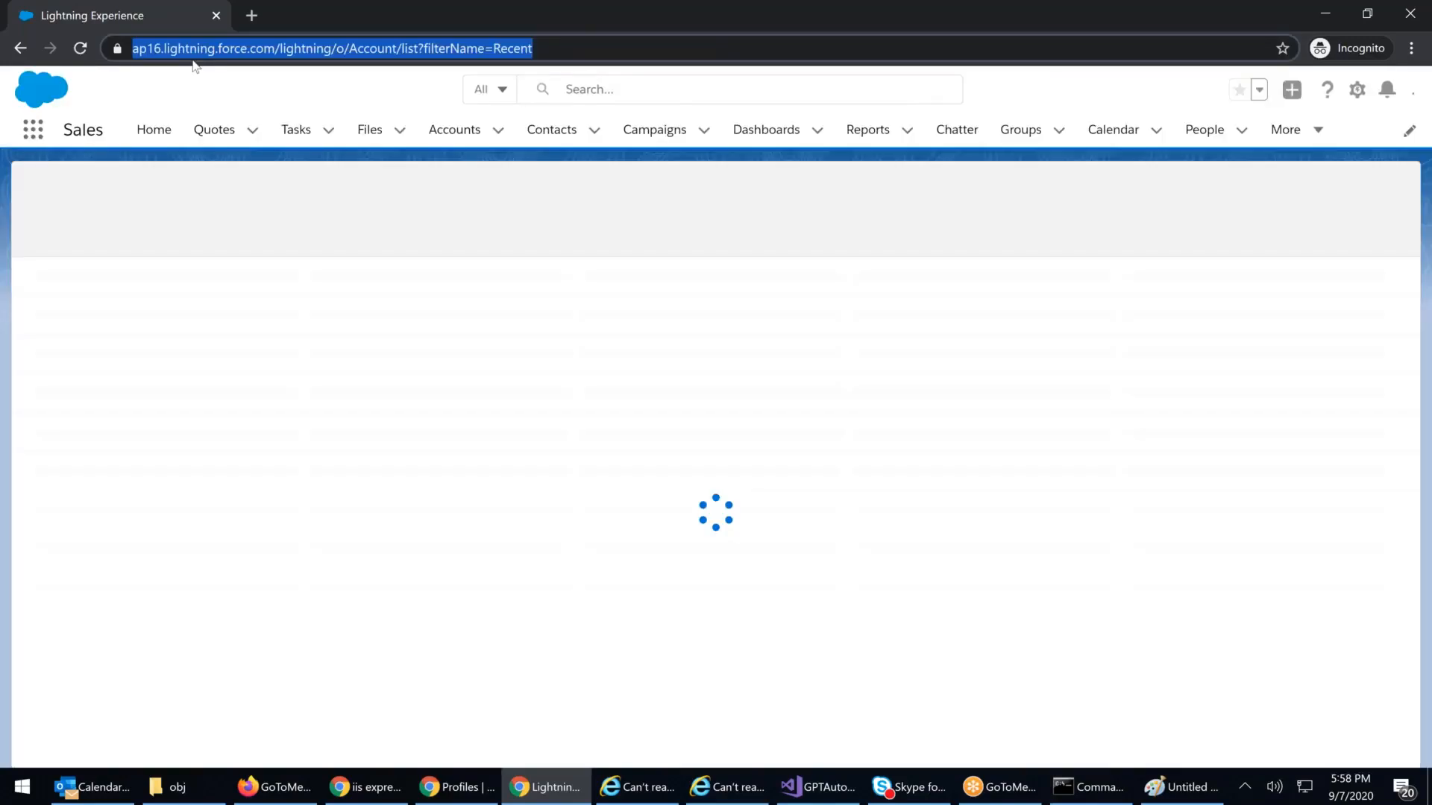
{"action": "key", "text": "Return"}
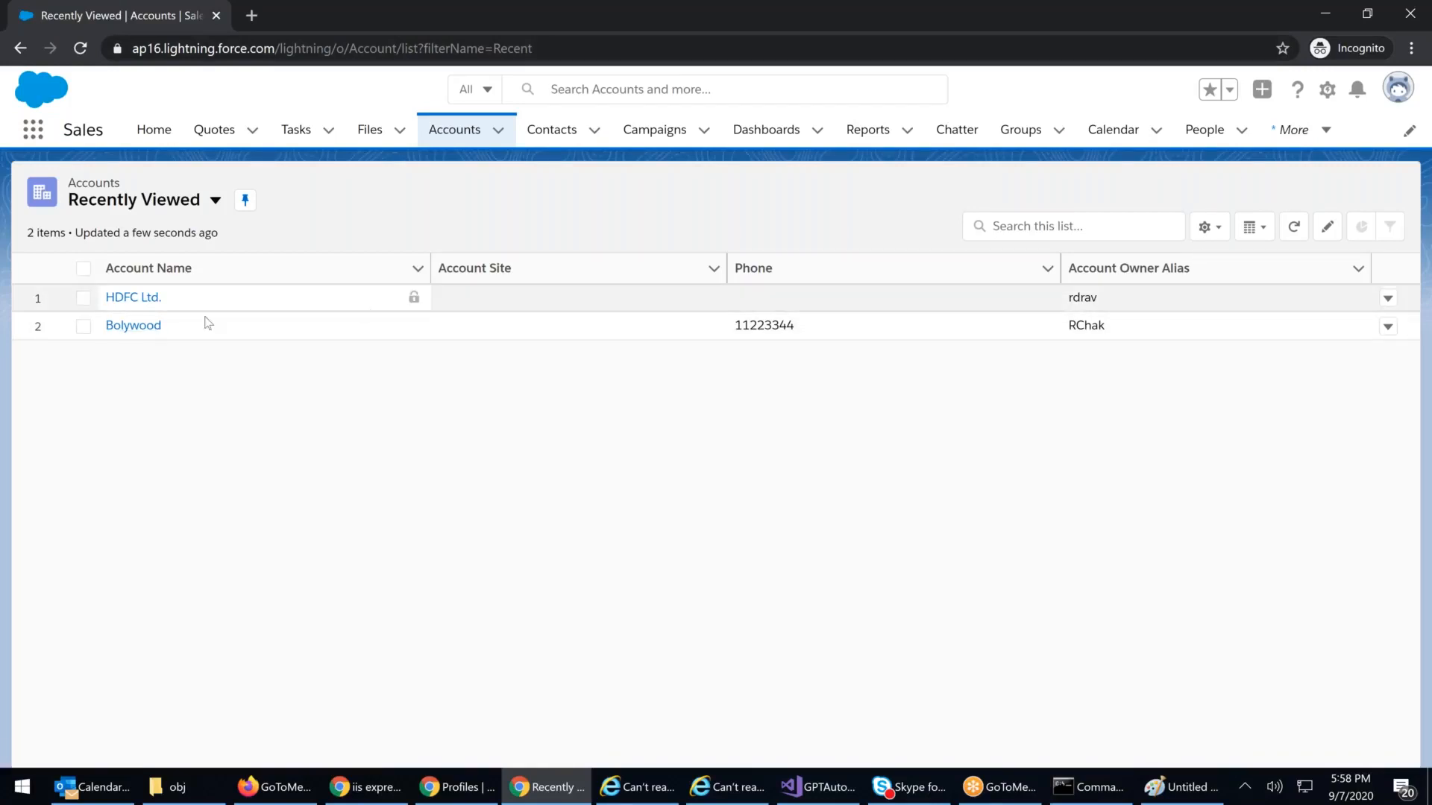
Step: Open Bolywood's details, where Fax is 89999, and close its edit form unsaved
{"action": "left_click", "coordinate": [112, 326]}
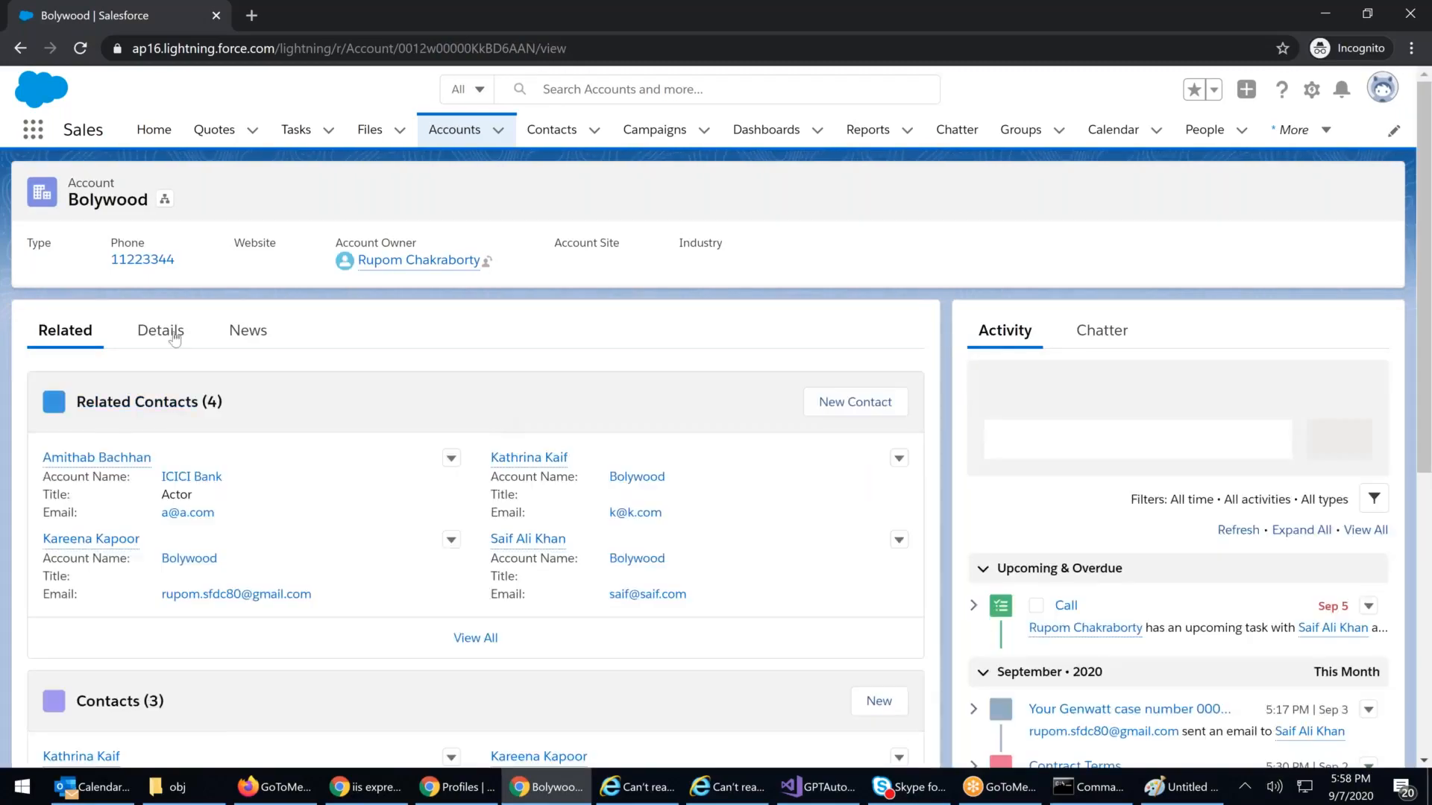
{"action": "left_click", "coordinate": [173, 337]}
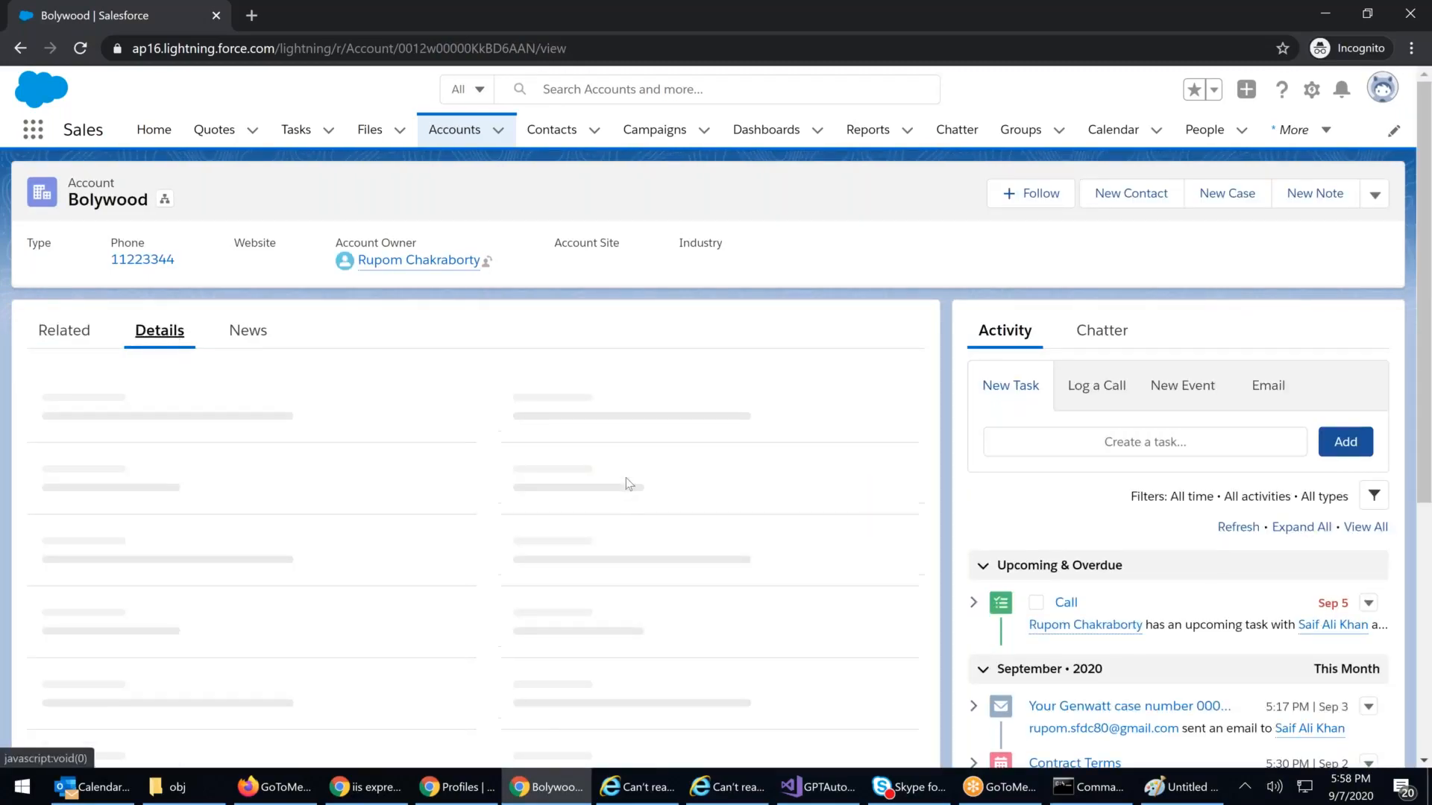
{"action": "left_click", "coordinate": [1374, 193]}
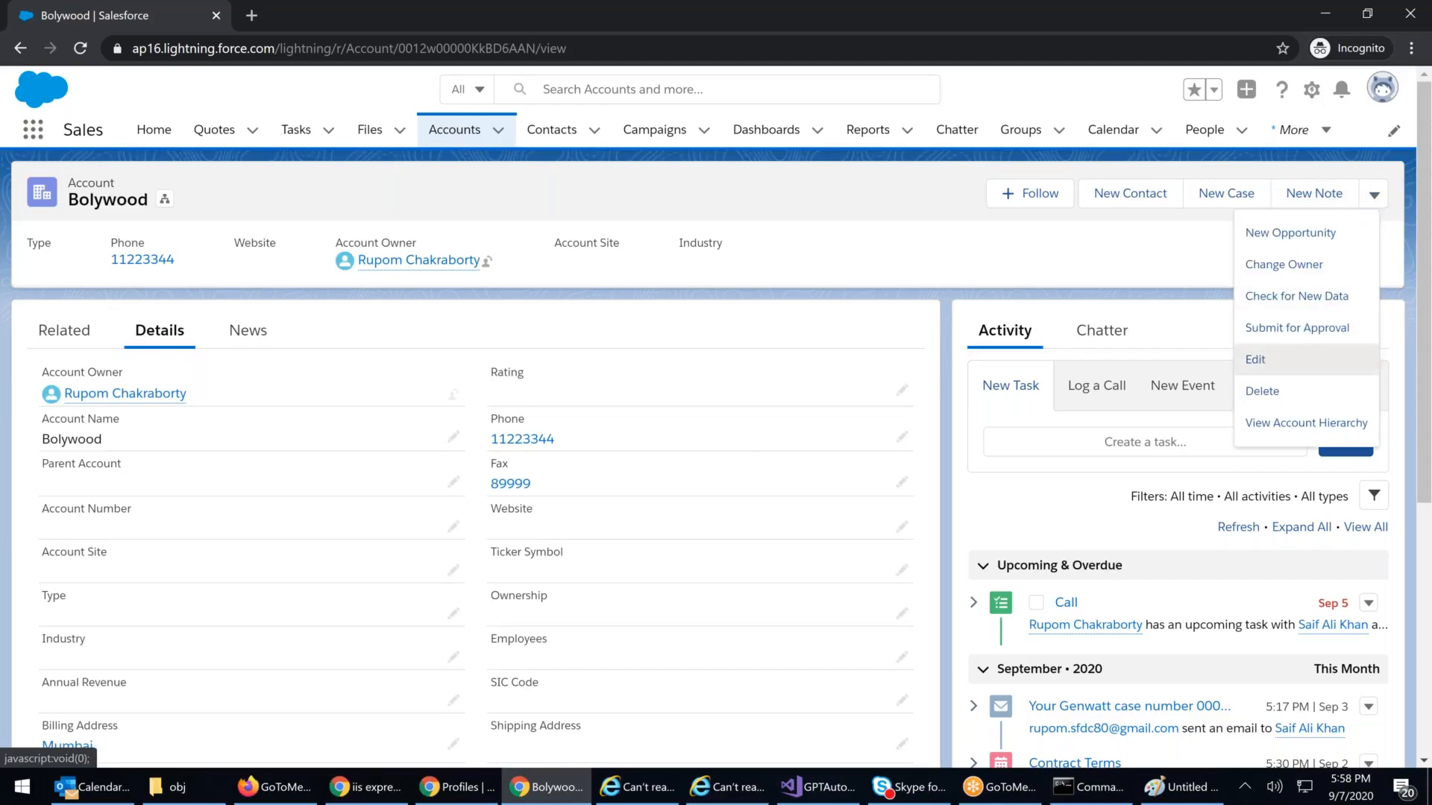
{"action": "left_click", "coordinate": [1255, 359]}
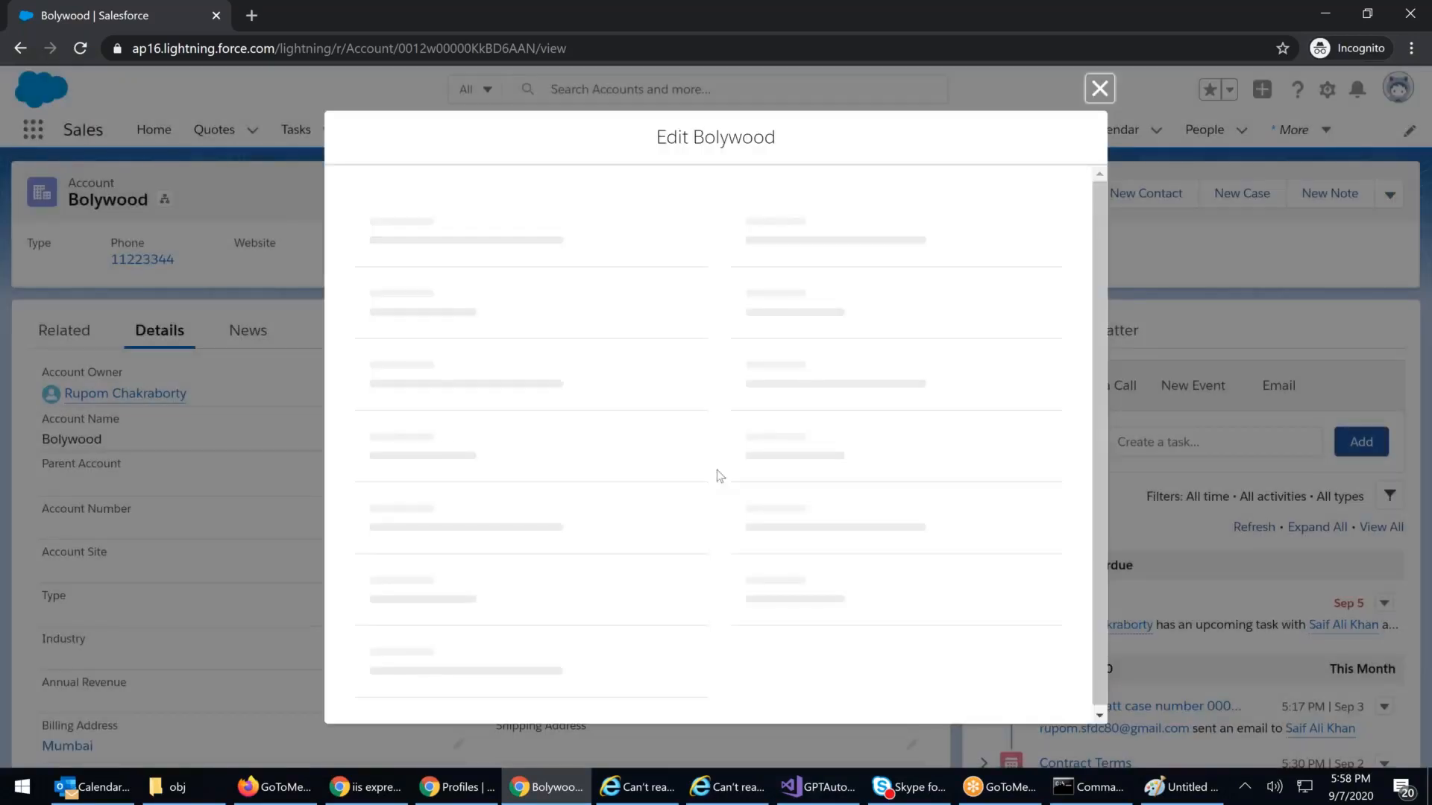
{"action": "left_click", "coordinate": [1102, 89]}
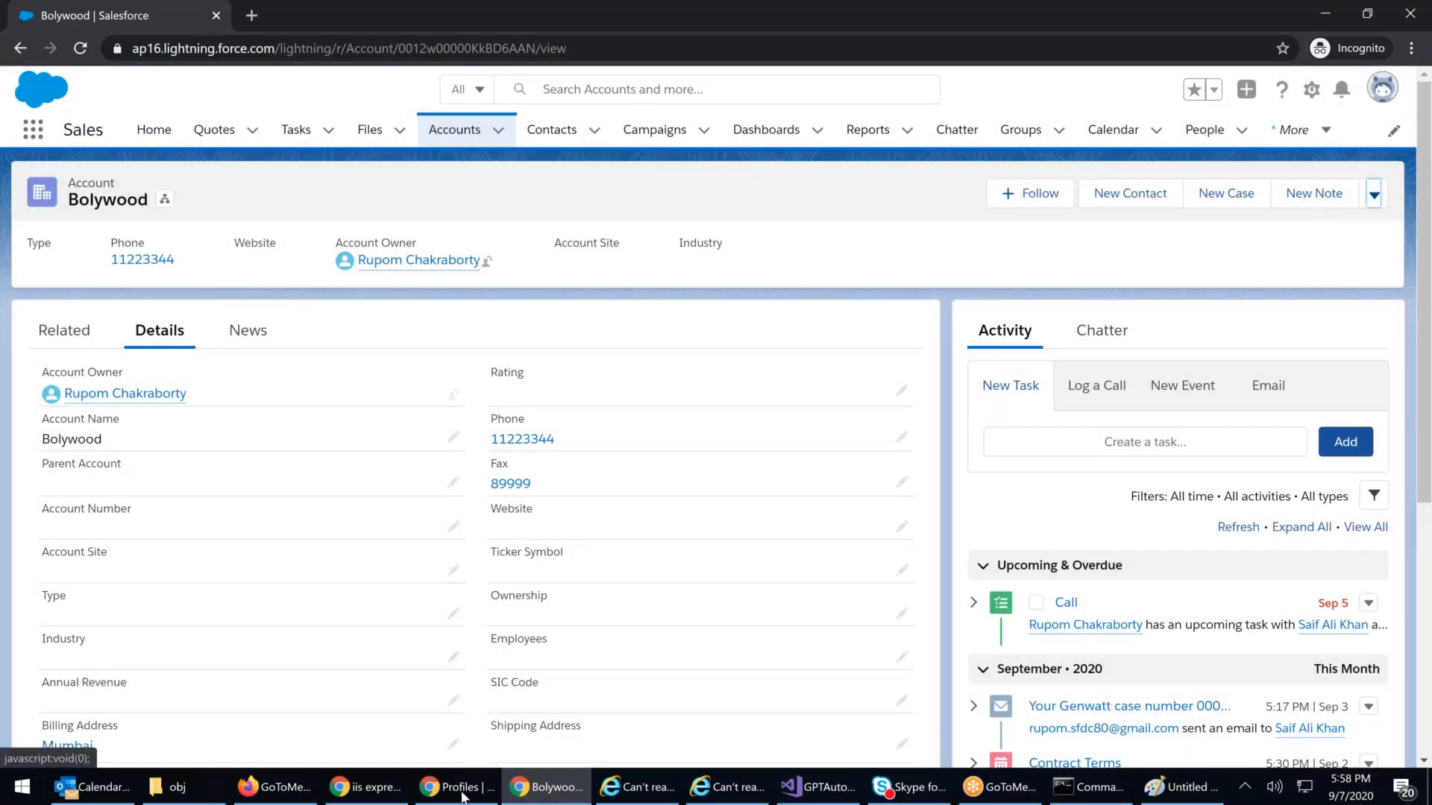
Step: Show the profile's Standard Object Permissions, where Accounts lacks Create and Modify All
{"action": "mouse_move", "coordinate": [463, 797]}
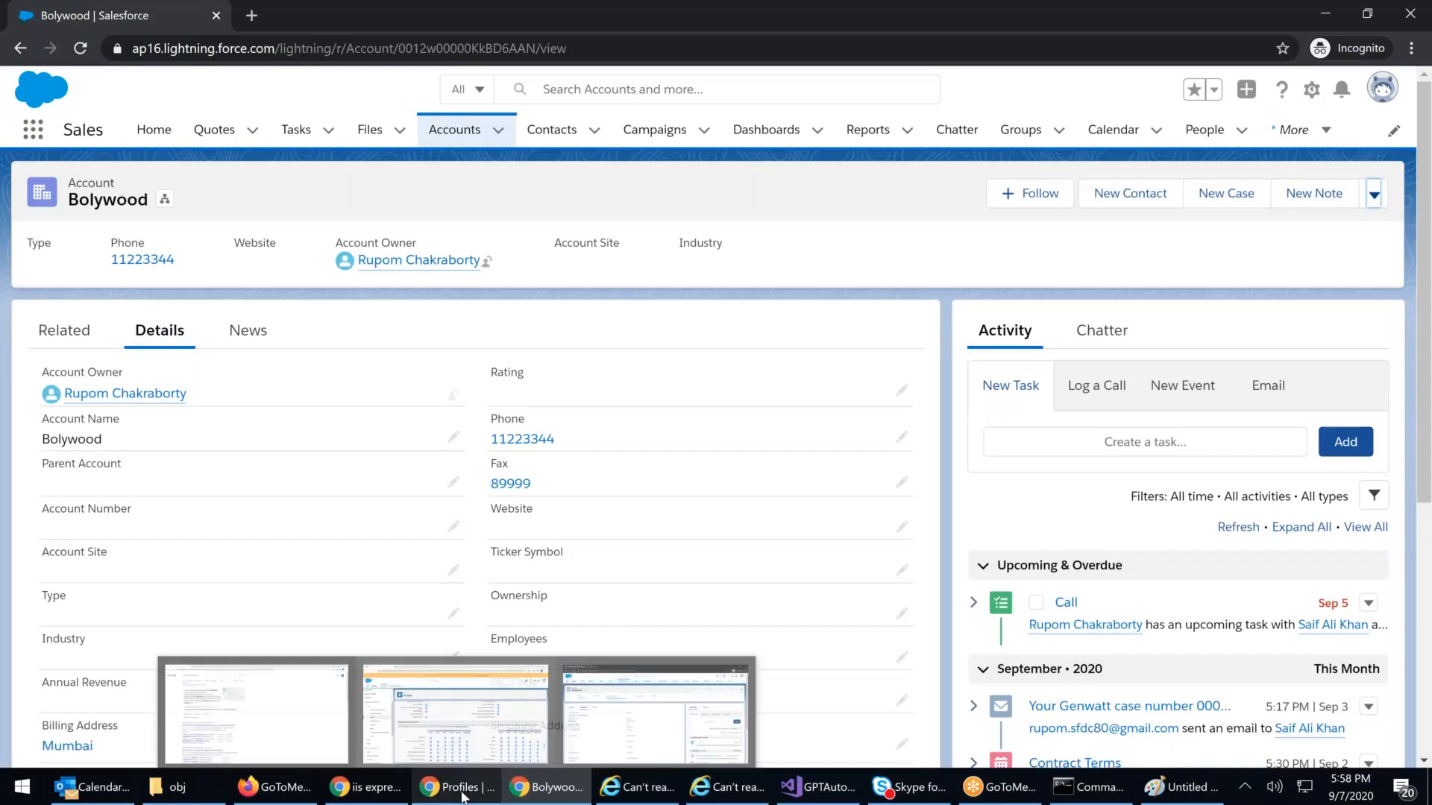
{"action": "left_click", "coordinate": [456, 715]}
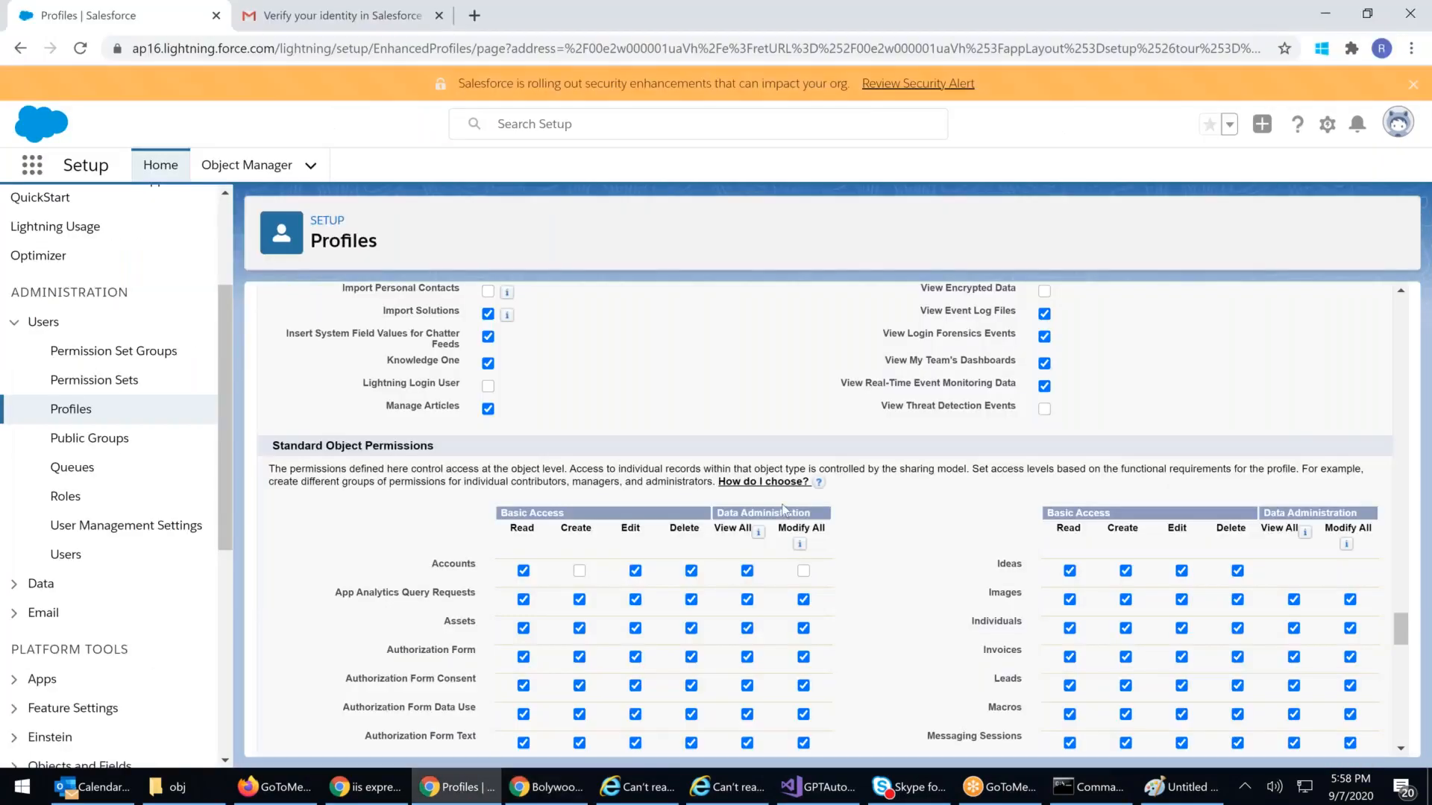
{"action": "scroll", "coordinate": [781, 503], "scroll_direction": "down", "scroll_amount": 1}
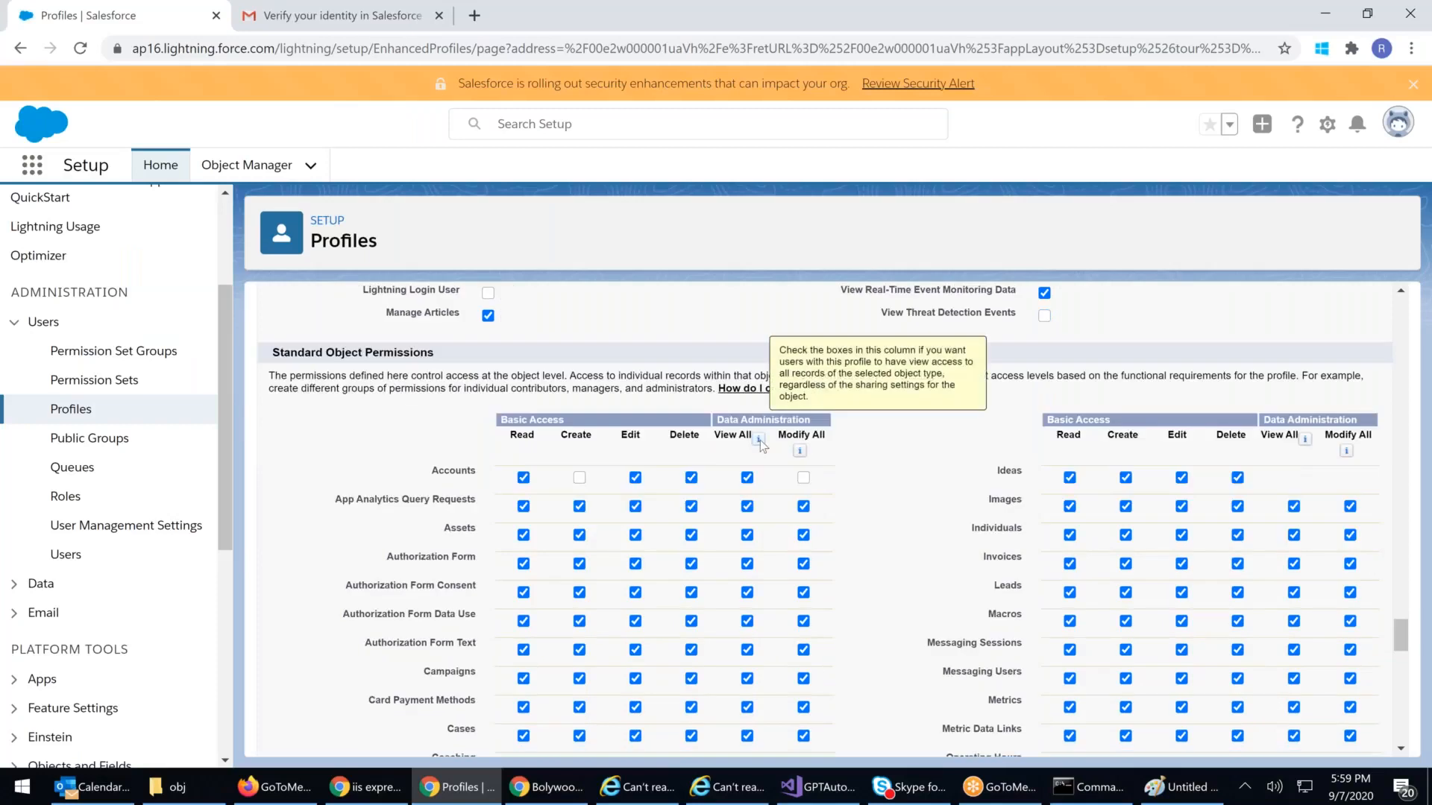
{"action": "mouse_move", "coordinate": [801, 453]}
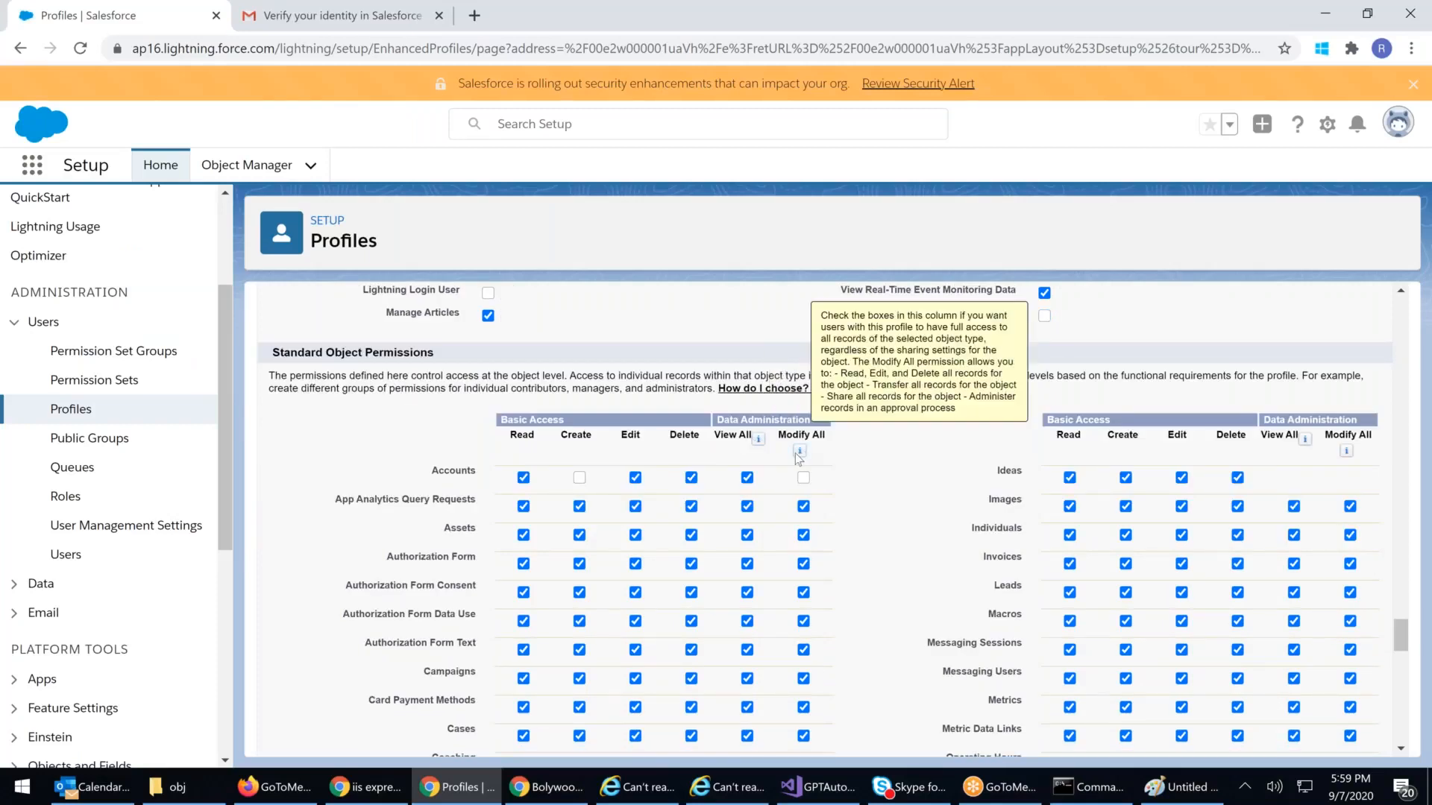
Step: Add an orange 'Sharing Rules - View/Modify All' label beside Object Security in Paint
{"action": "left_click", "coordinate": [1179, 798]}
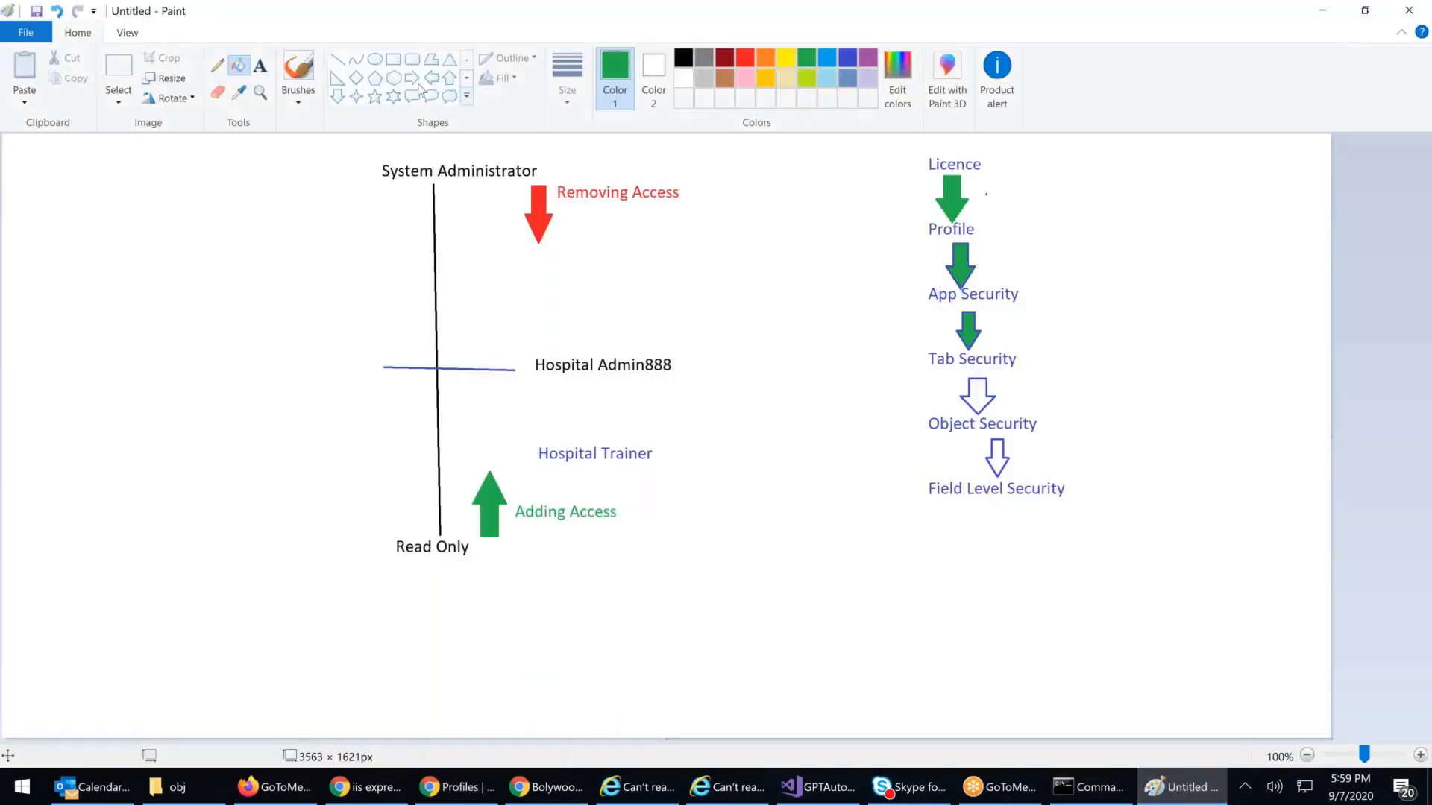
{"action": "left_click", "coordinate": [264, 70]}
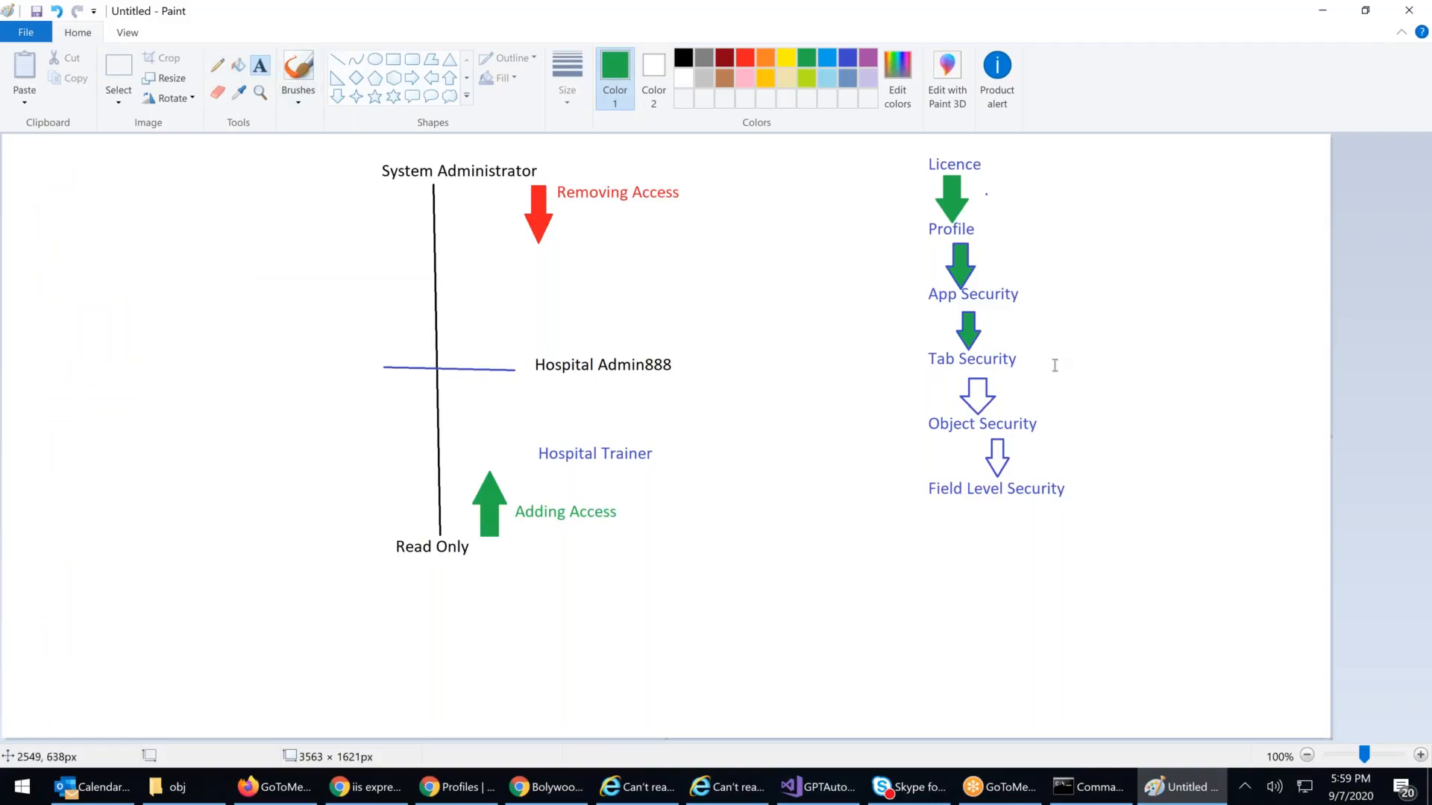
{"action": "left_click", "coordinate": [1024, 388]}
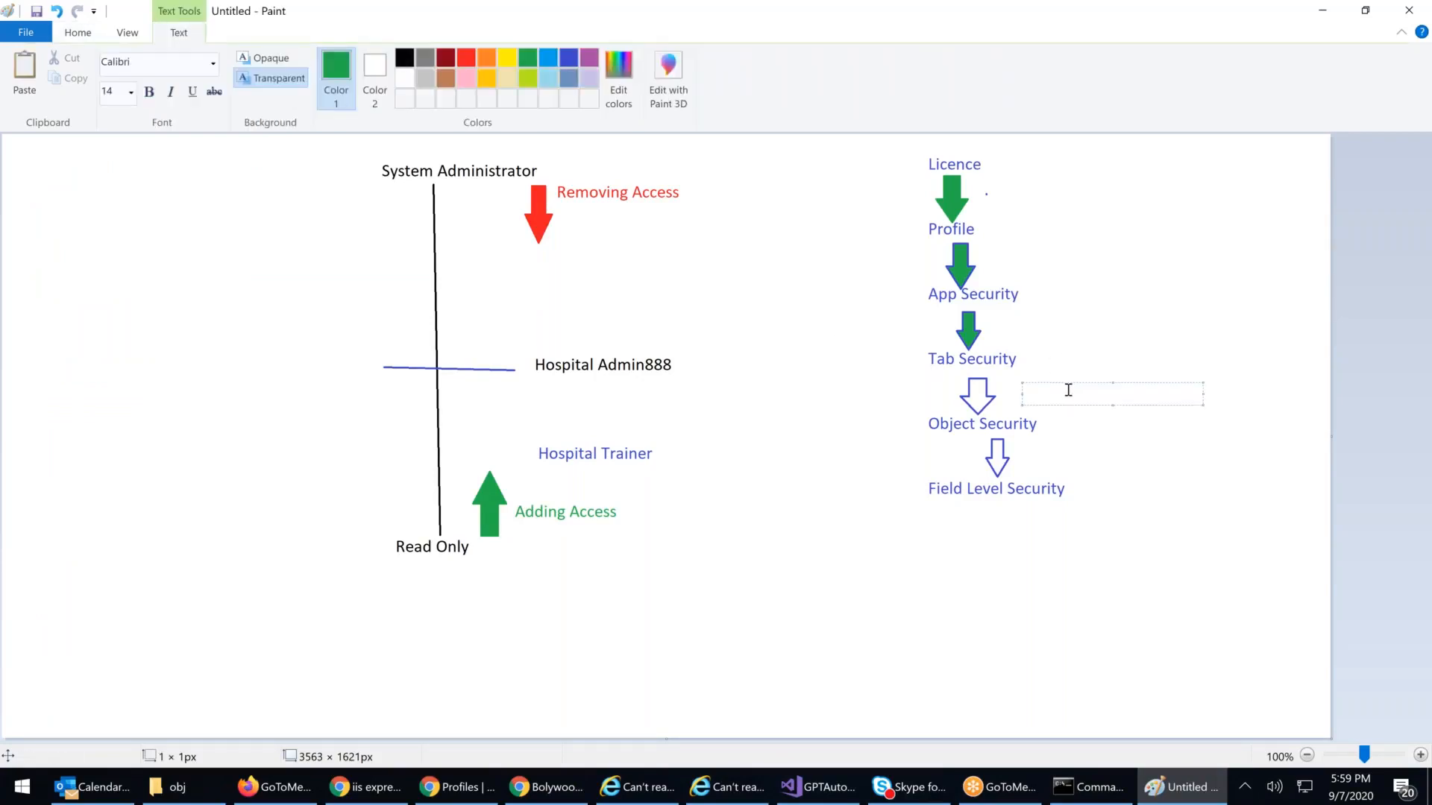
{"action": "type", "text": "Sharing Rules - View"}
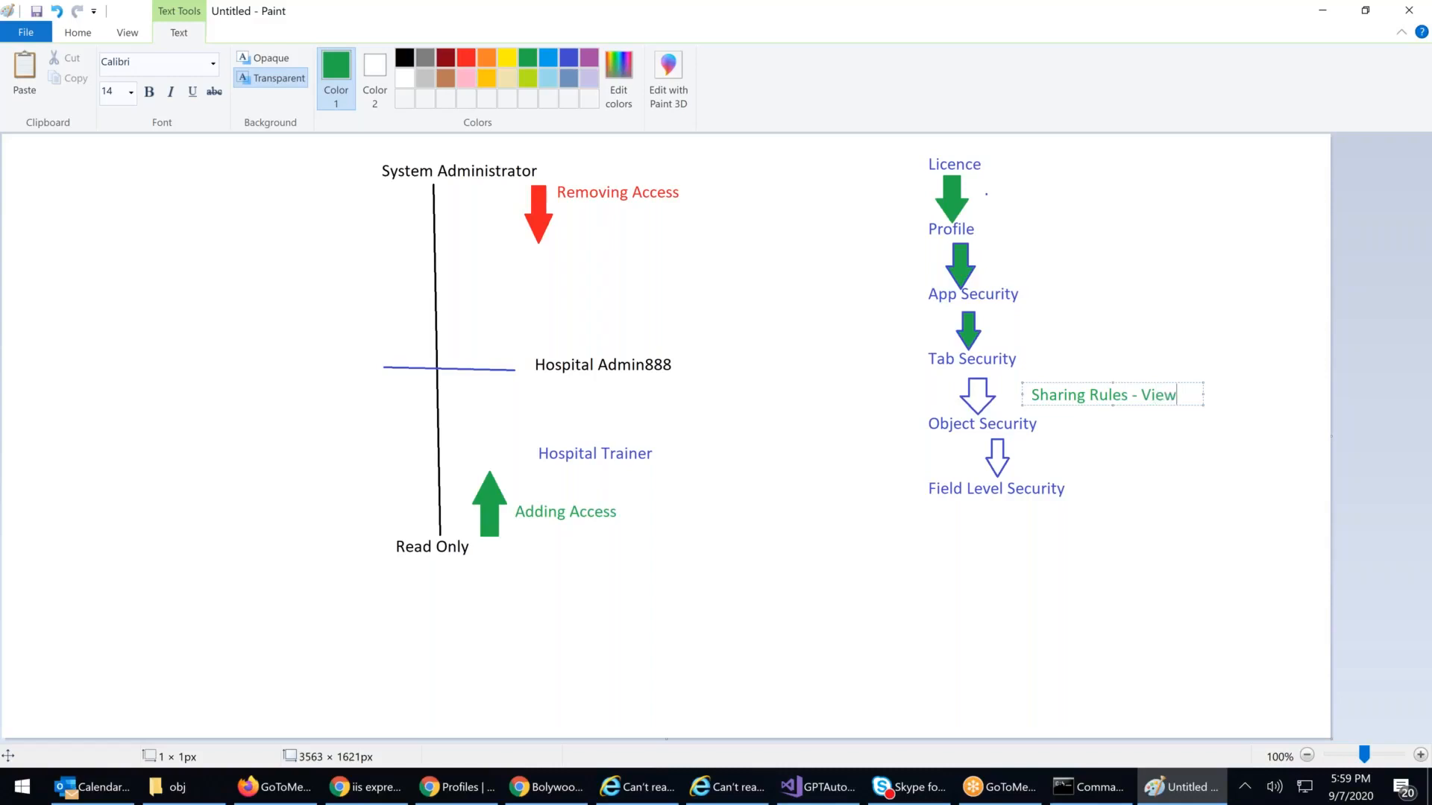
{"action": "type", "text": "/Mod"}
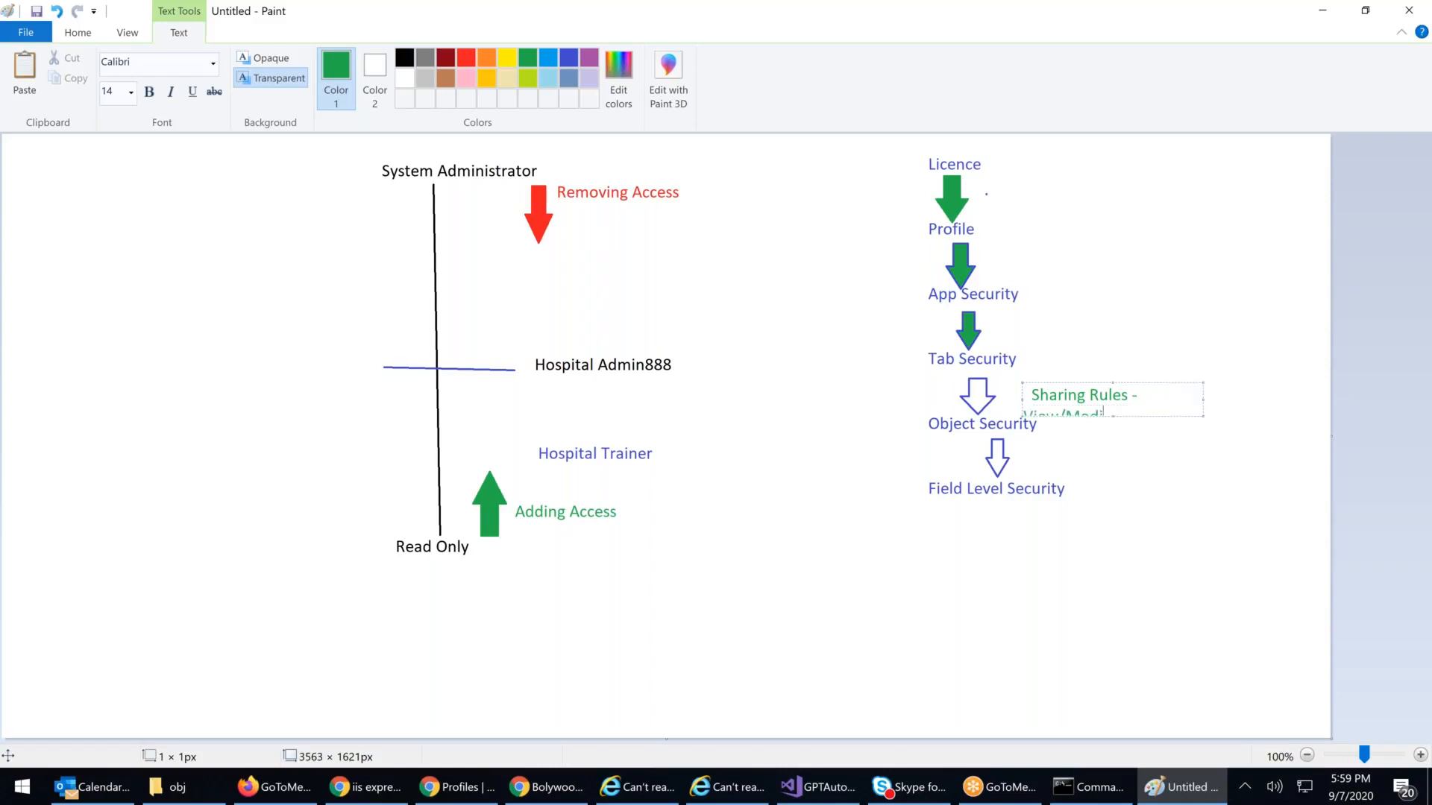
{"action": "type", "text": "ify All"}
{"action": "left_click_drag", "start_coordinate": [1202, 400], "coordinate": [1280, 411]}
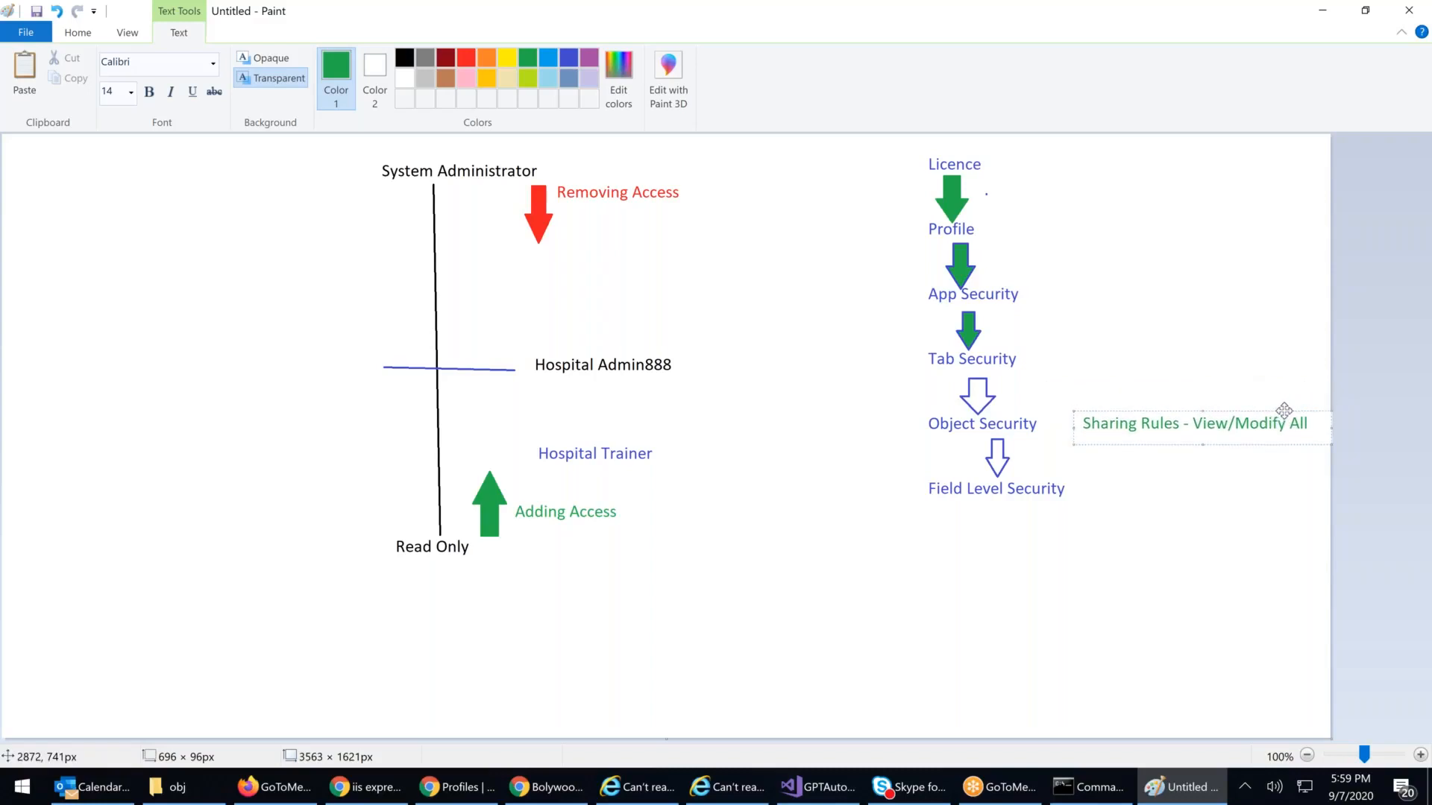
{"action": "key", "text": "ctrl+a"}
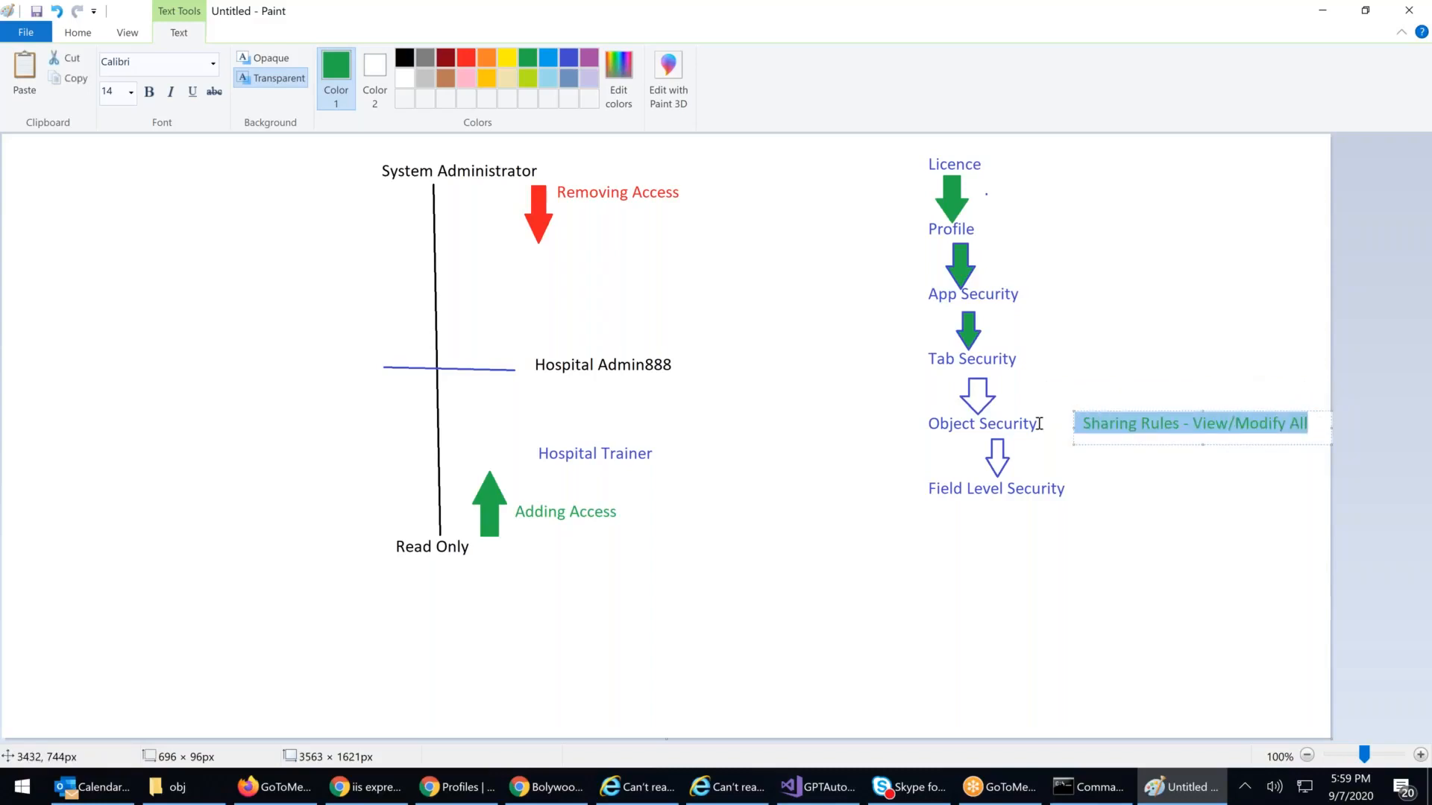
{"action": "left_click", "coordinate": [486, 58]}
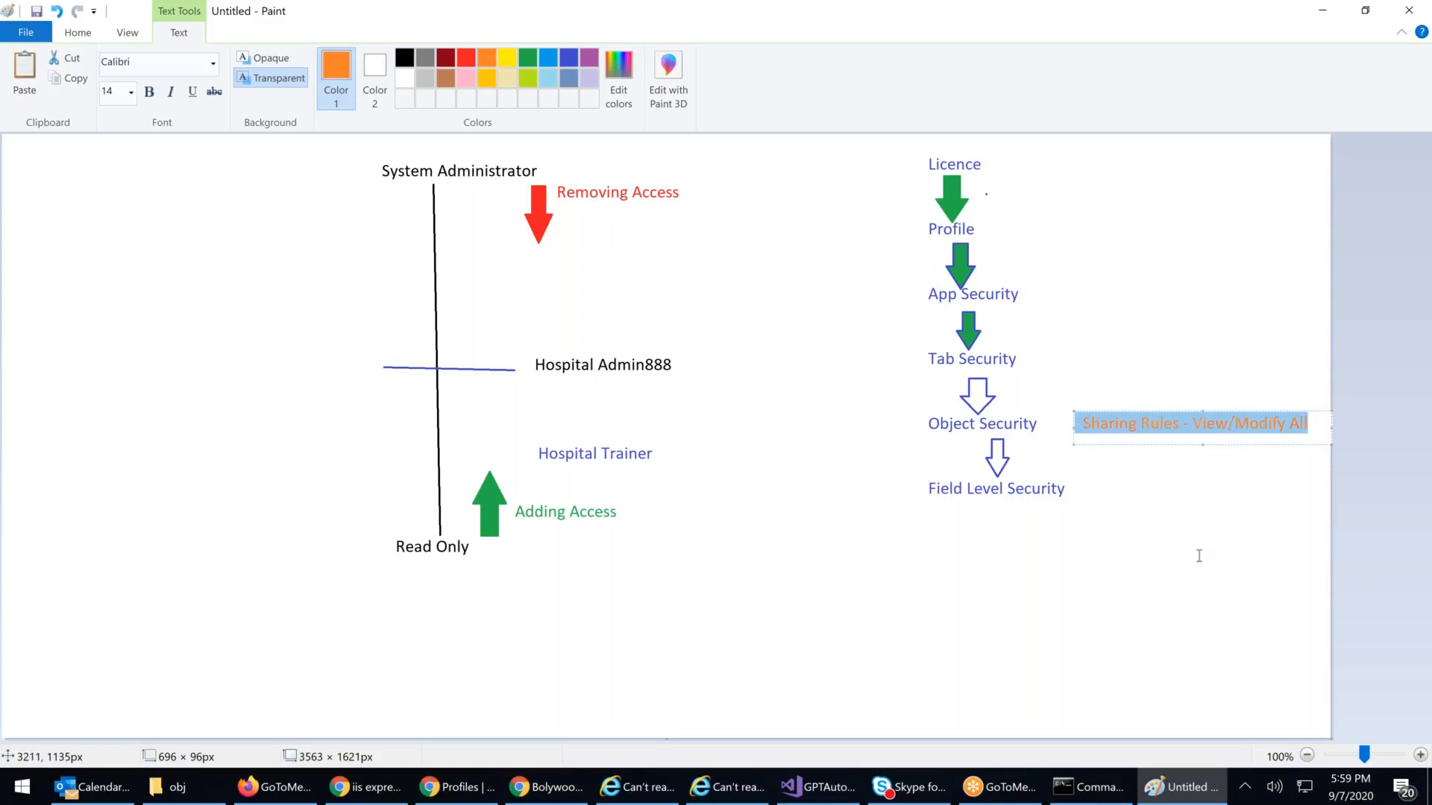
{"action": "left_click", "coordinate": [1198, 556]}
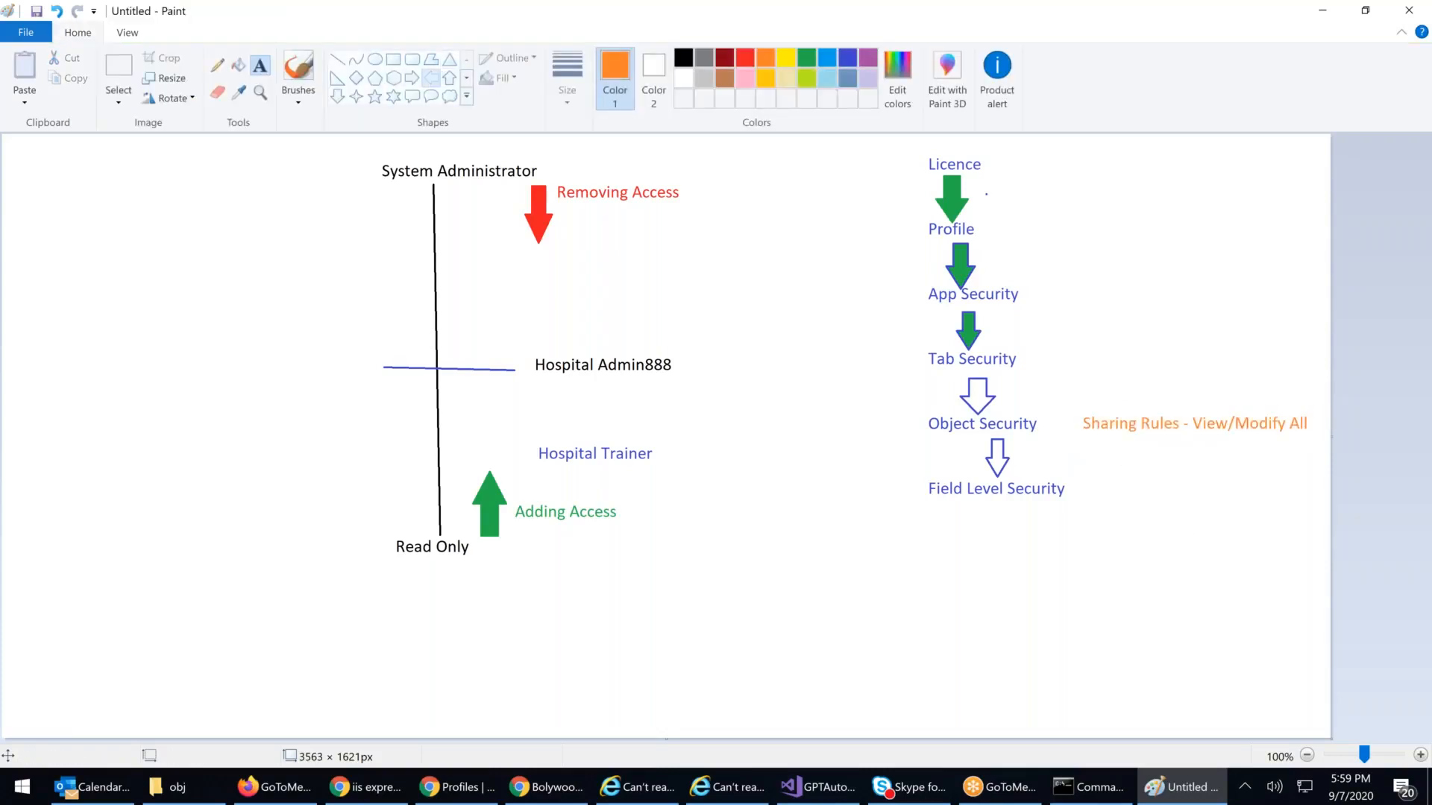
Step: Draw an orange left arrow from the label to Object Security, then minimize Paint
{"action": "left_click", "coordinate": [431, 79]}
{"action": "left_click_drag", "start_coordinate": [1048, 416], "coordinate": [1080, 433]}
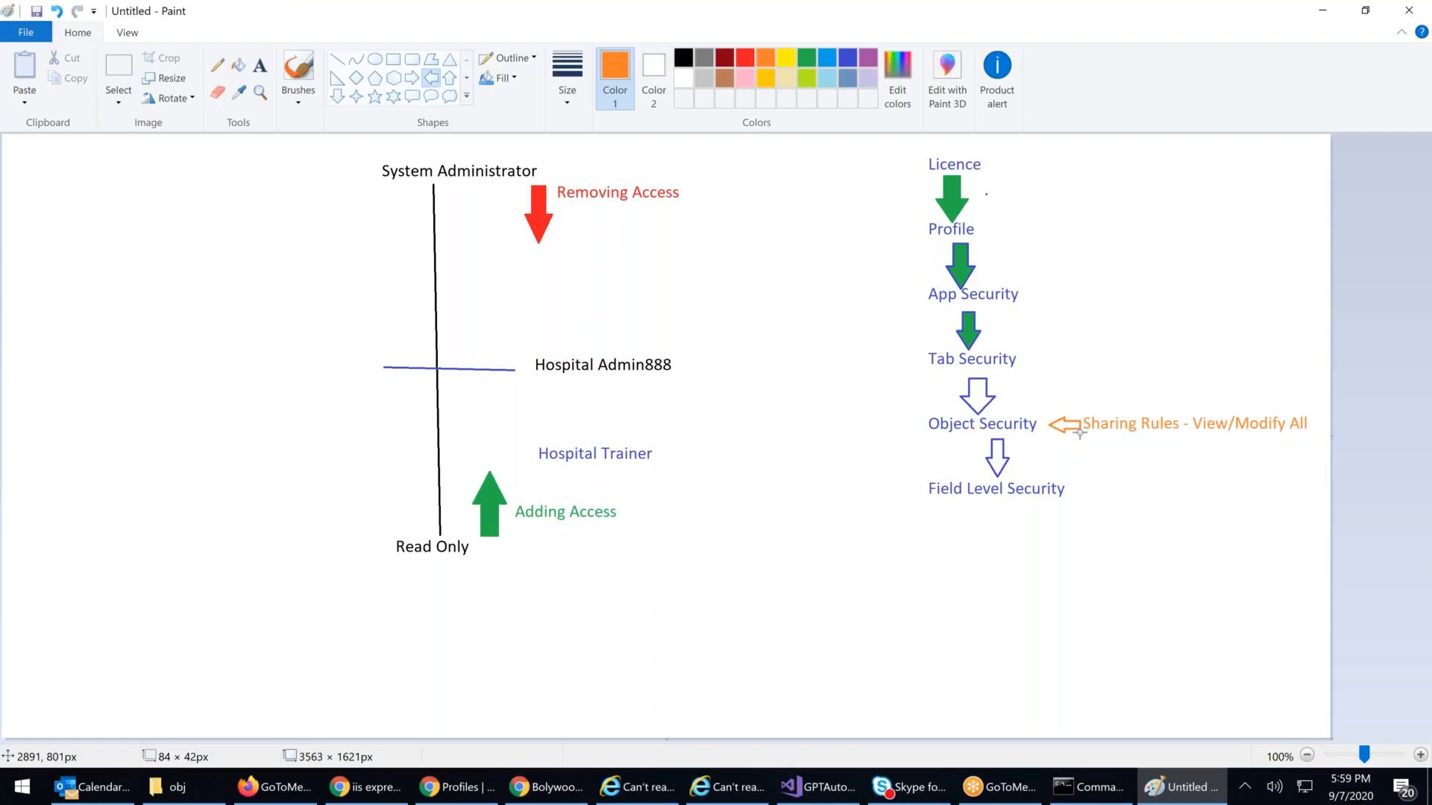
{"action": "left_click", "coordinate": [1154, 512]}
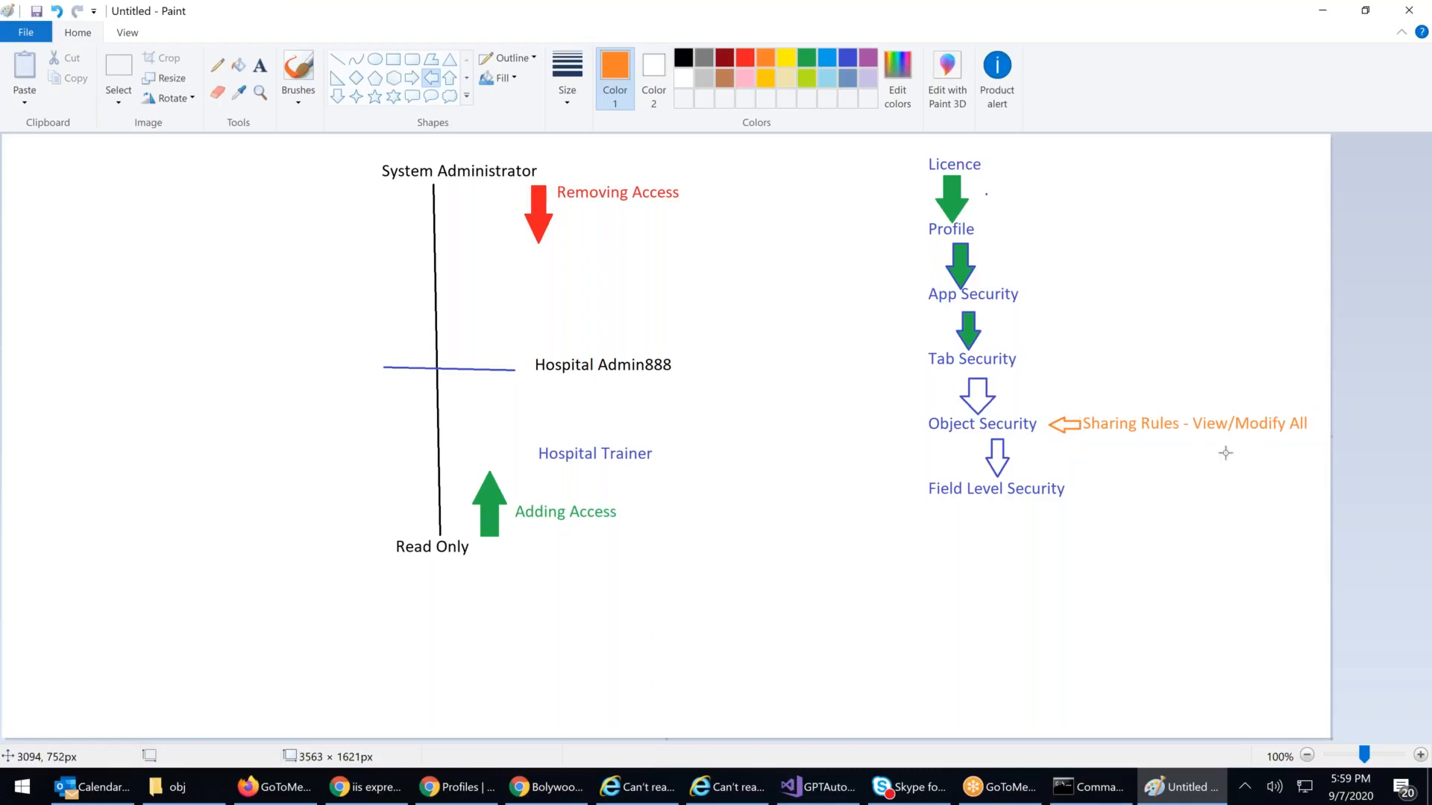
{"action": "left_click", "coordinate": [1320, 11]}
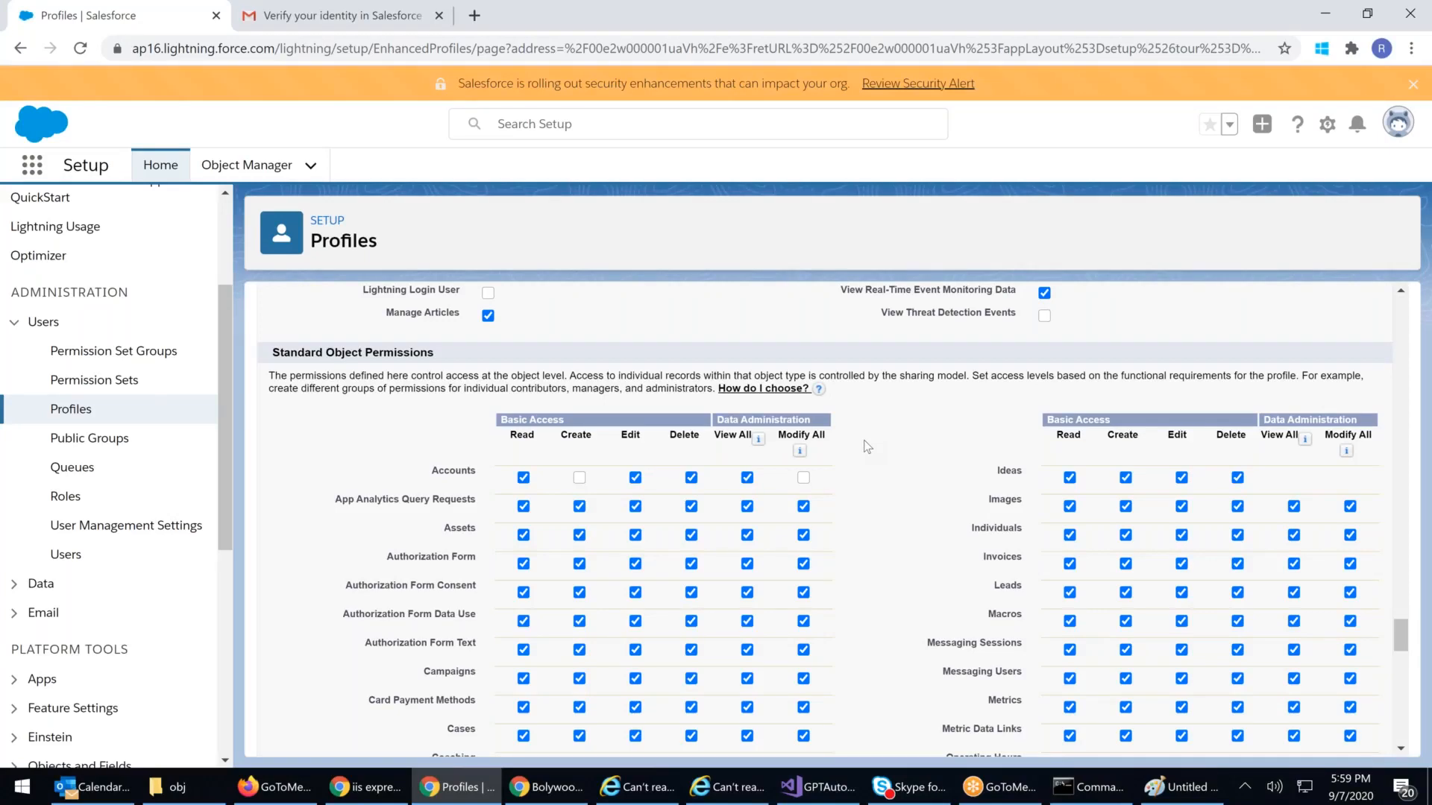
Step: Read the Modify All help text on full access ignoring sharing settings, then return to Bolywood
{"action": "mouse_move", "coordinate": [799, 450]}
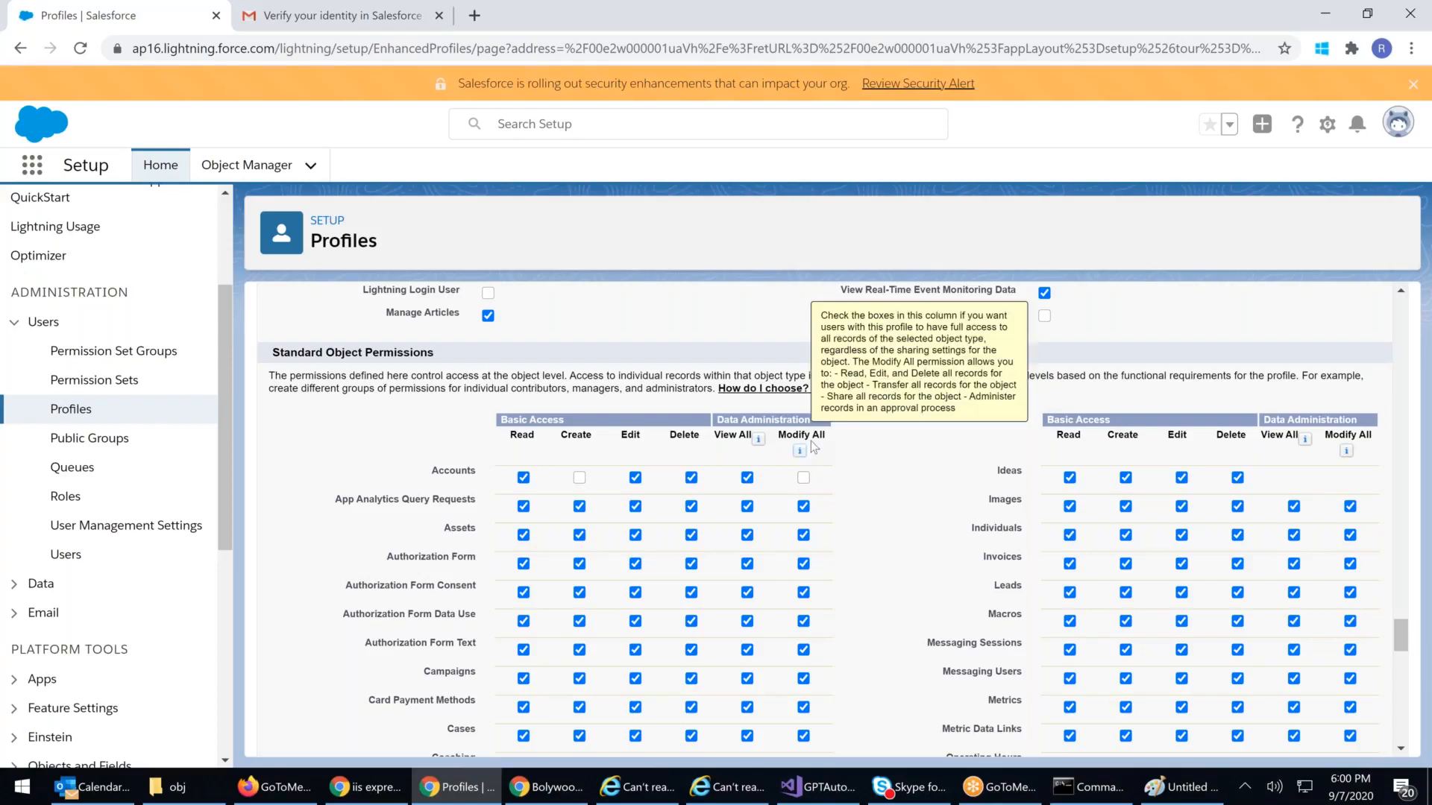
{"action": "left_click_drag", "start_coordinate": [839, 315], "coordinate": [1019, 326]}
{"action": "left_click_drag", "start_coordinate": [847, 328], "coordinate": [1001, 333]}
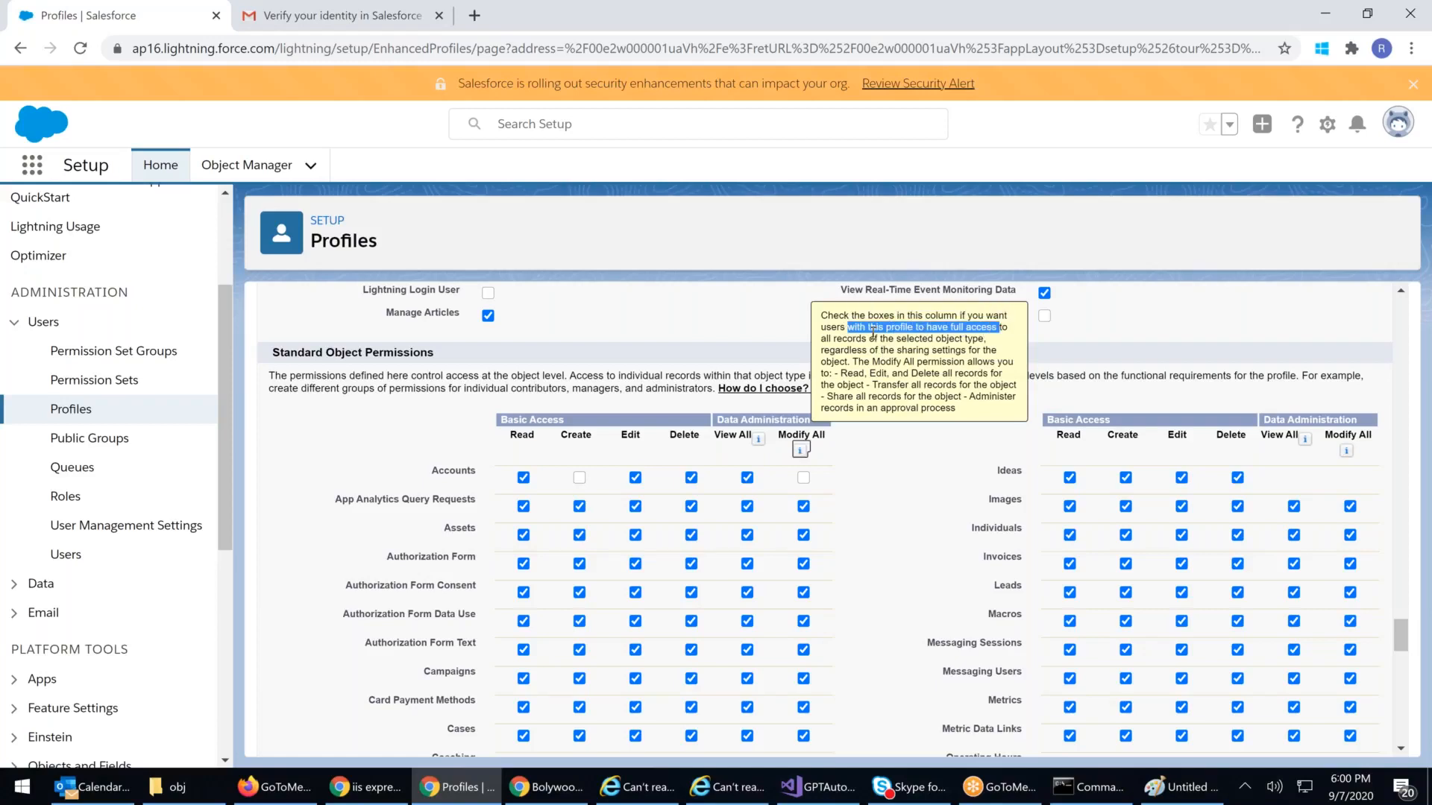
{"action": "left_click_drag", "start_coordinate": [832, 339], "coordinate": [986, 340]}
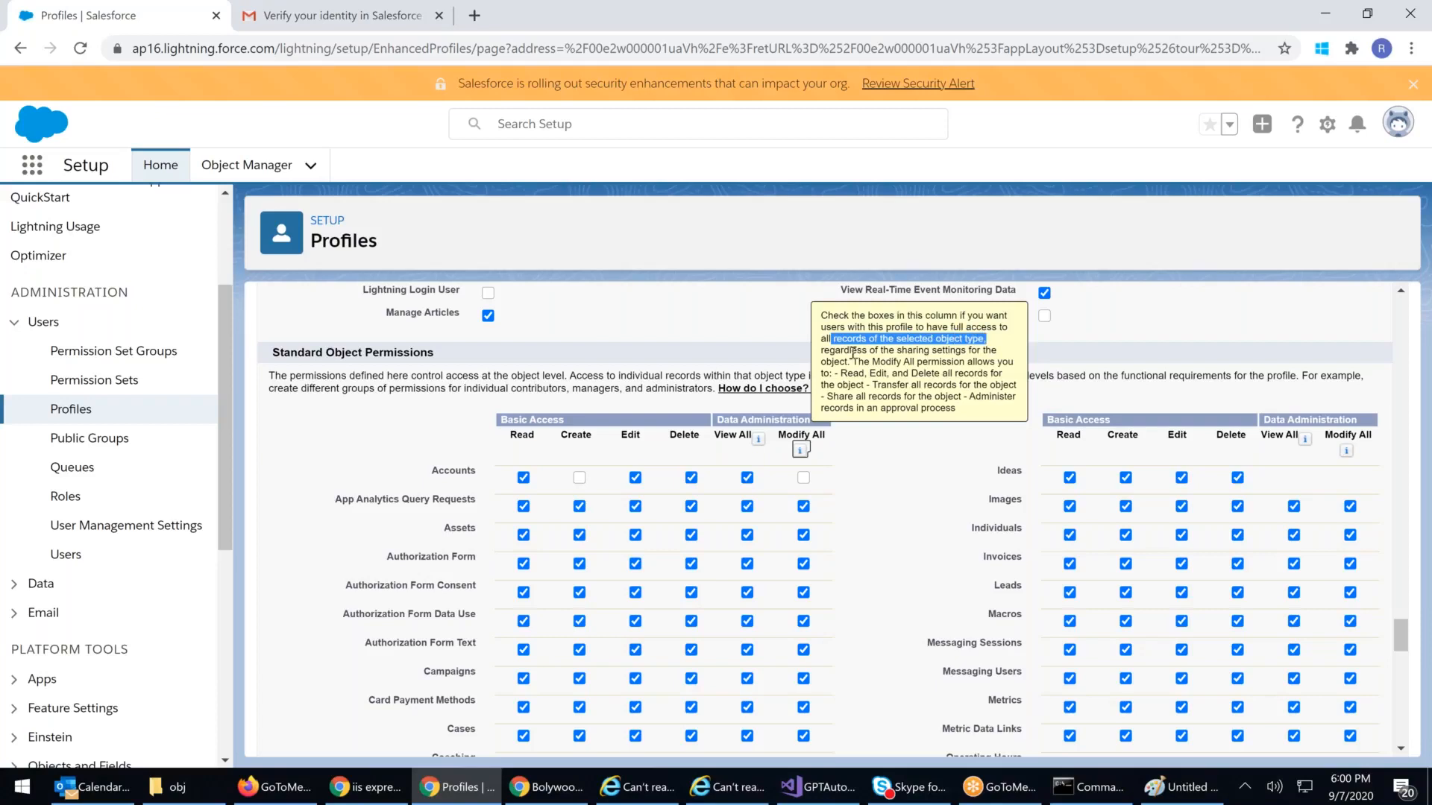
{"action": "left_click_drag", "start_coordinate": [829, 351], "coordinate": [967, 350]}
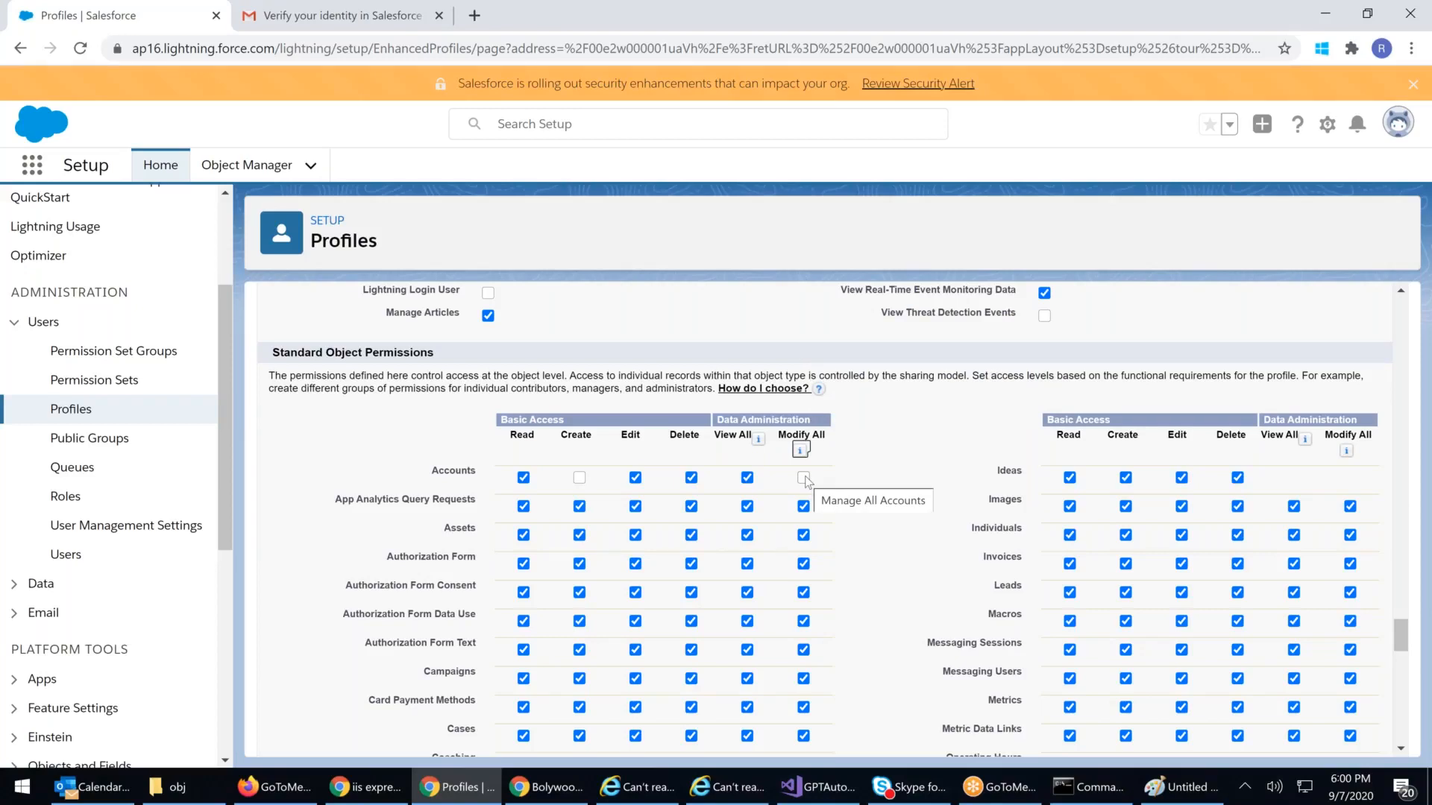
{"action": "left_click", "coordinate": [567, 793]}
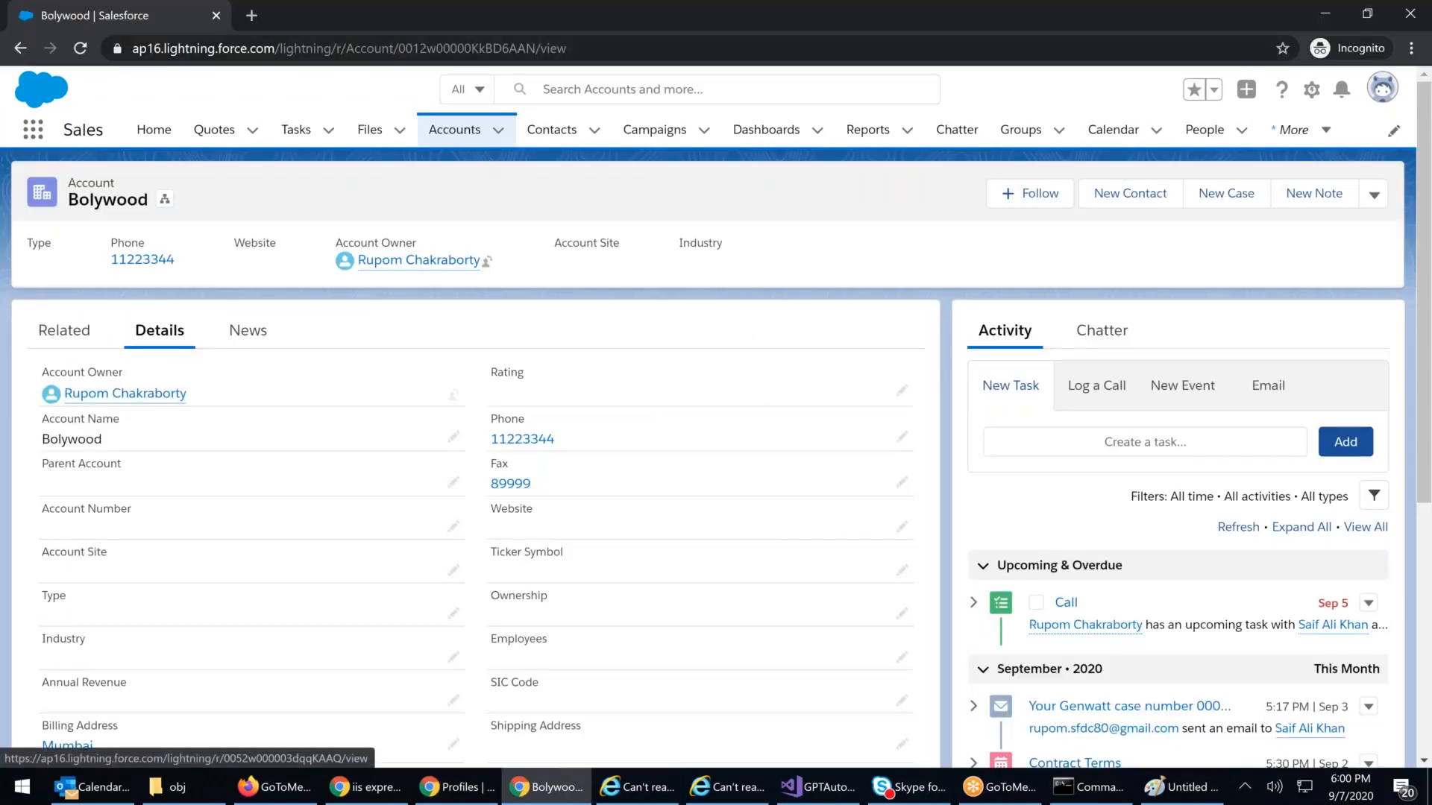
Step: Open and close the Bolywood account's record actions list twice
{"action": "mouse_move", "coordinate": [428, 265]}
{"action": "left_click", "coordinate": [1374, 194]}
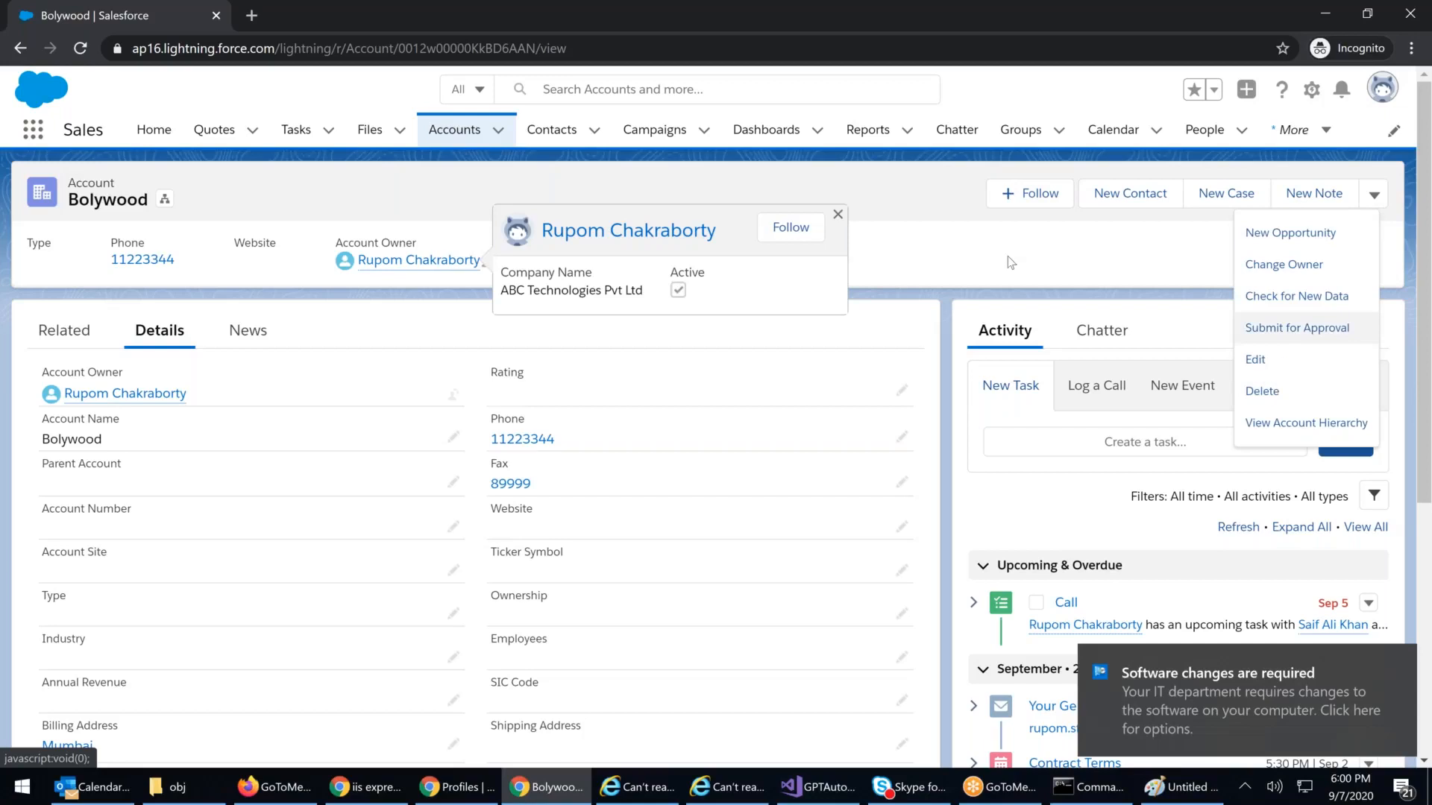
{"action": "left_click", "coordinate": [1376, 210]}
{"action": "left_click", "coordinate": [1375, 195]}
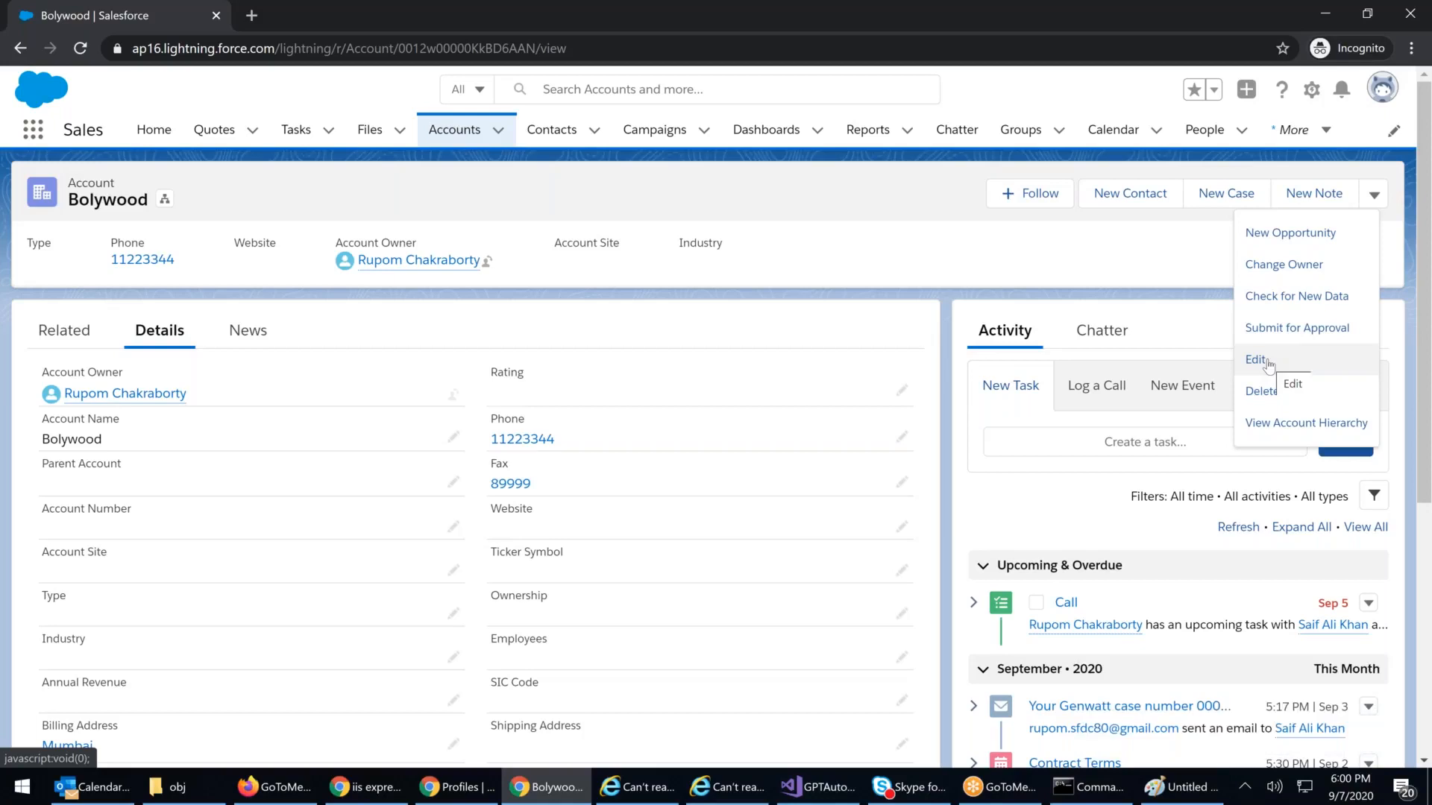
{"action": "left_click", "coordinate": [932, 271]}
Step: Reload Bolywood, showing its details (Fax 89999, Phone 11223344) and record actions
{"action": "left_click", "coordinate": [460, 44]}
{"action": "key", "text": "Return"}
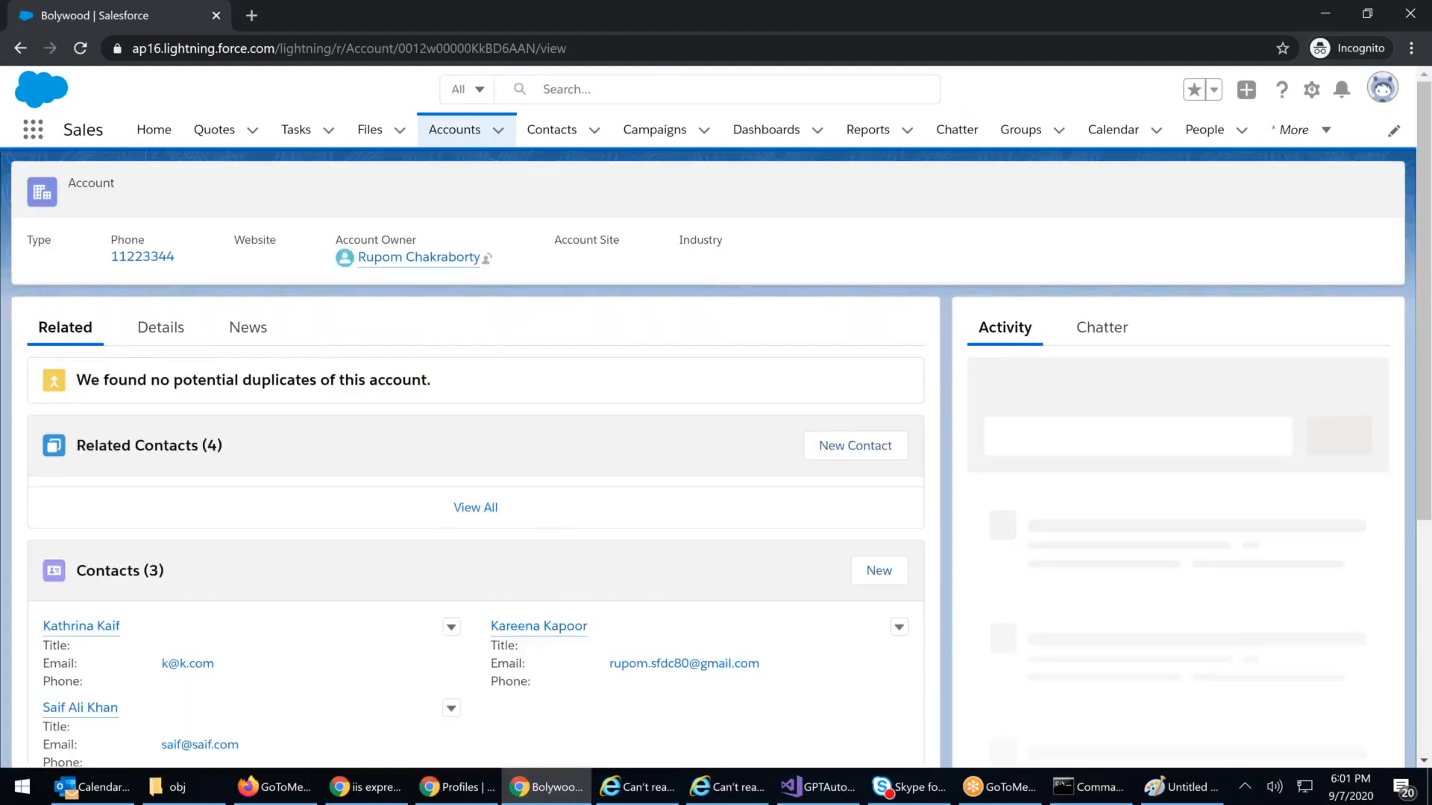
{"action": "left_click", "coordinate": [170, 330]}
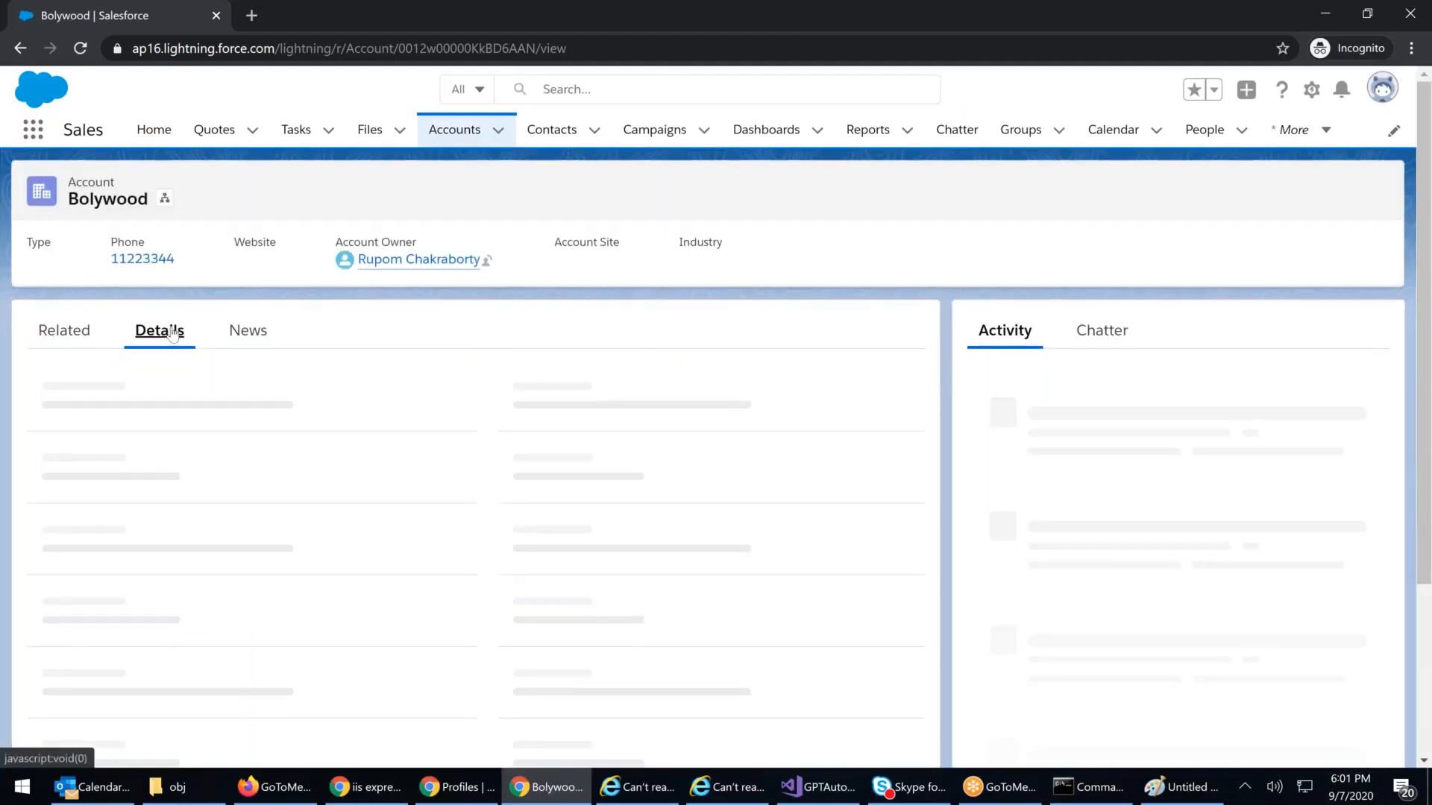
{"action": "left_click", "coordinate": [1373, 196]}
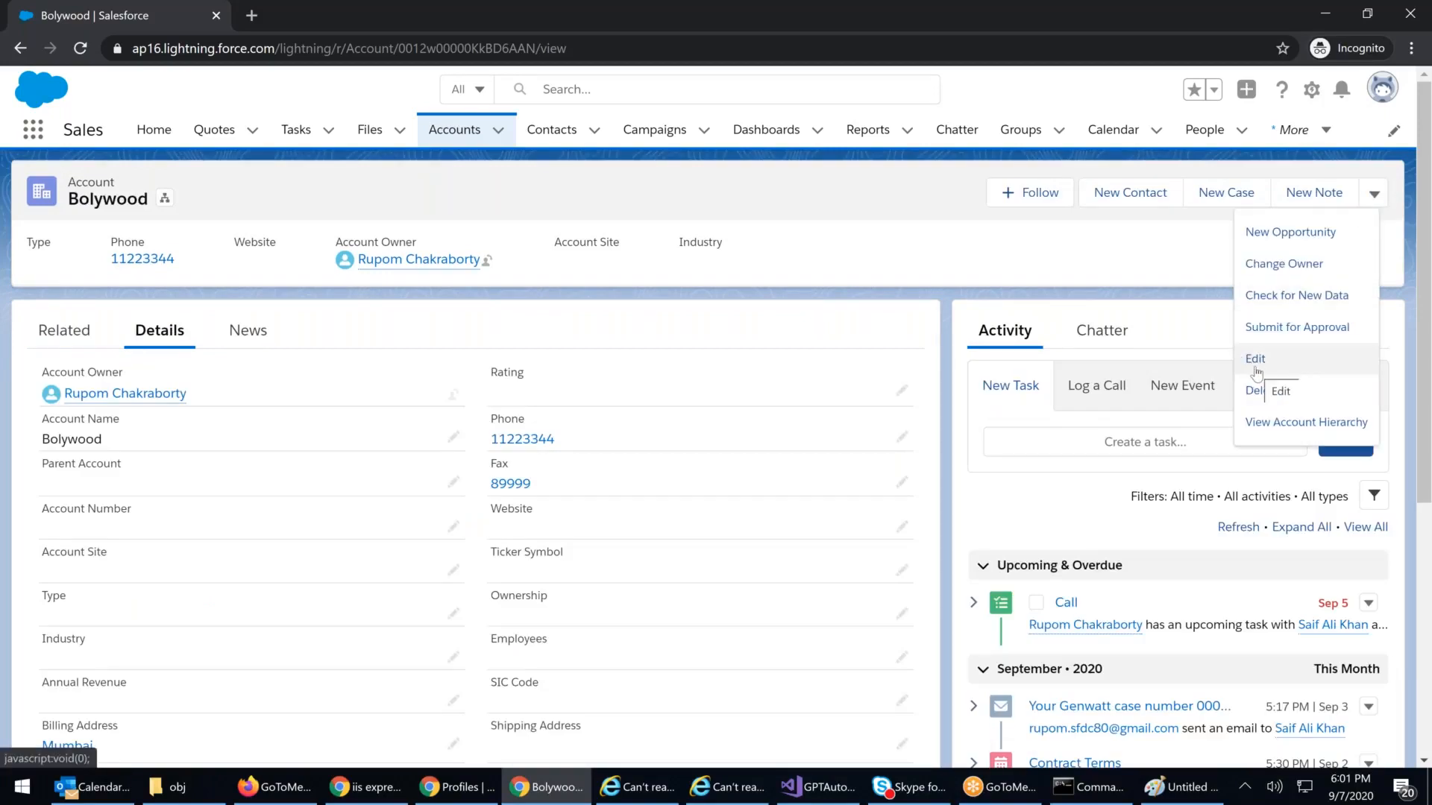
Step: Minimize the Bolywood window to view the profile permissions, then bring up the Paint diagram
{"action": "left_click", "coordinate": [1315, 15]}
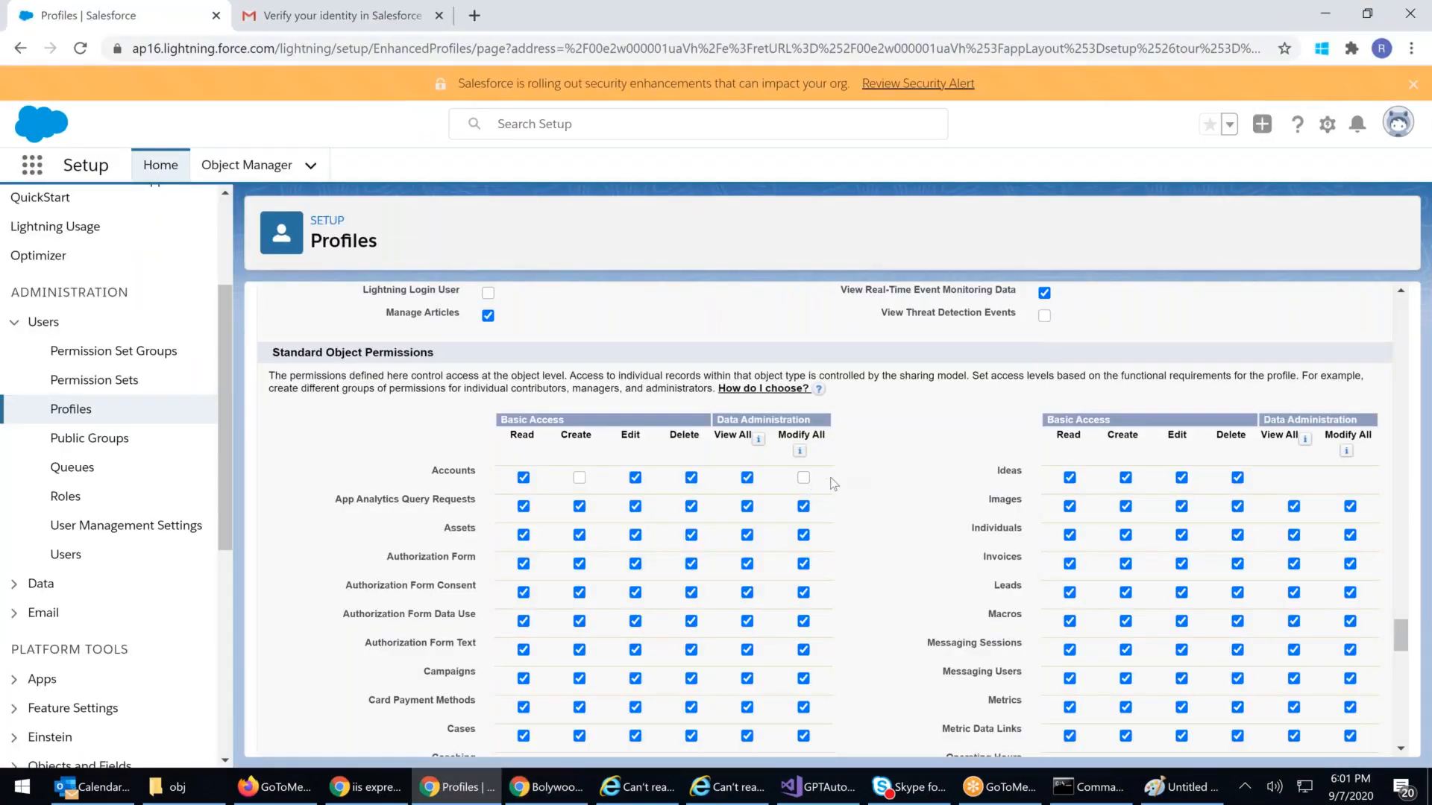
{"action": "mouse_move", "coordinate": [801, 454]}
{"action": "left_click", "coordinate": [1184, 796]}
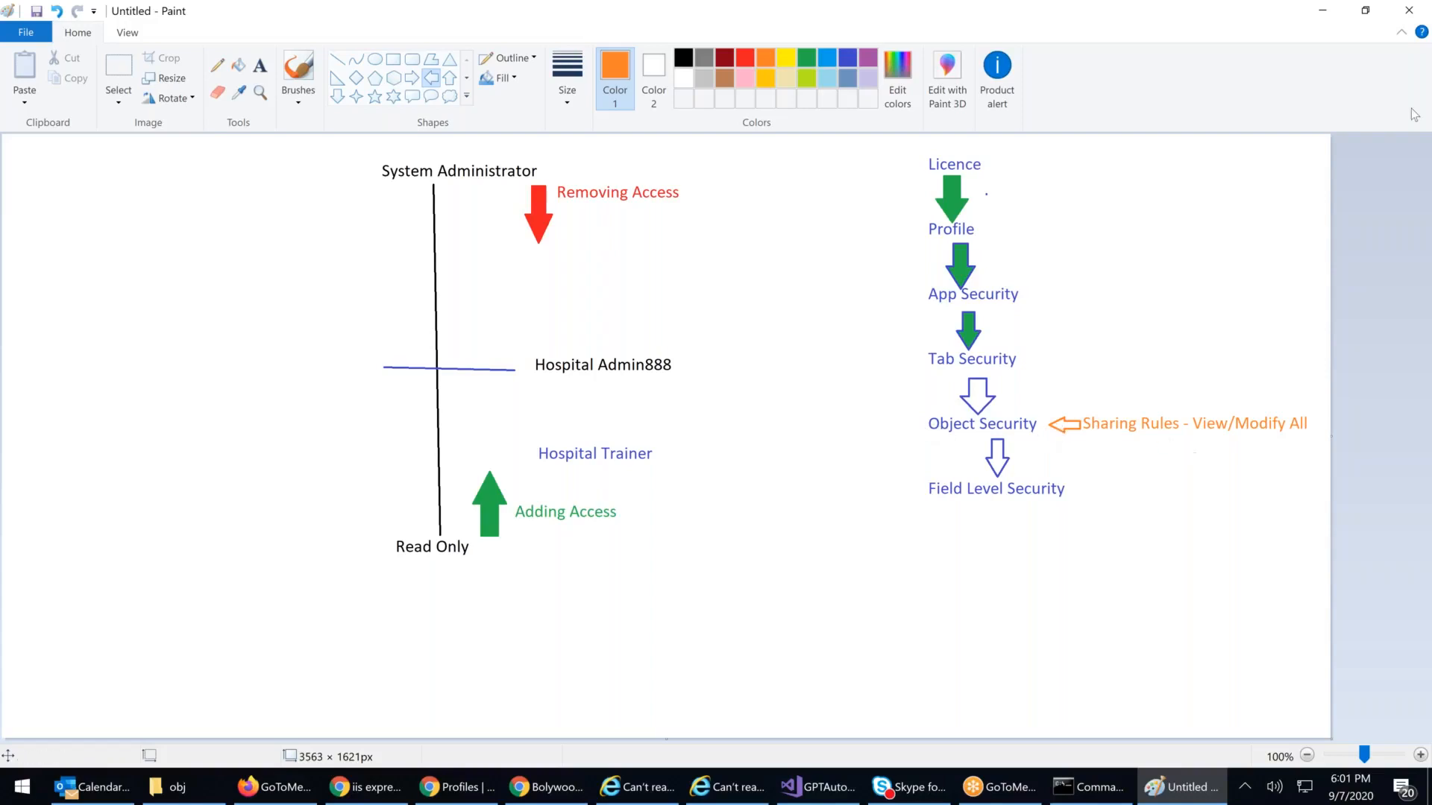
Step: Minimize the Paint access-hierarchy diagram to reveal the profile's Standard Object Permissions
{"action": "left_click", "coordinate": [1321, 11]}
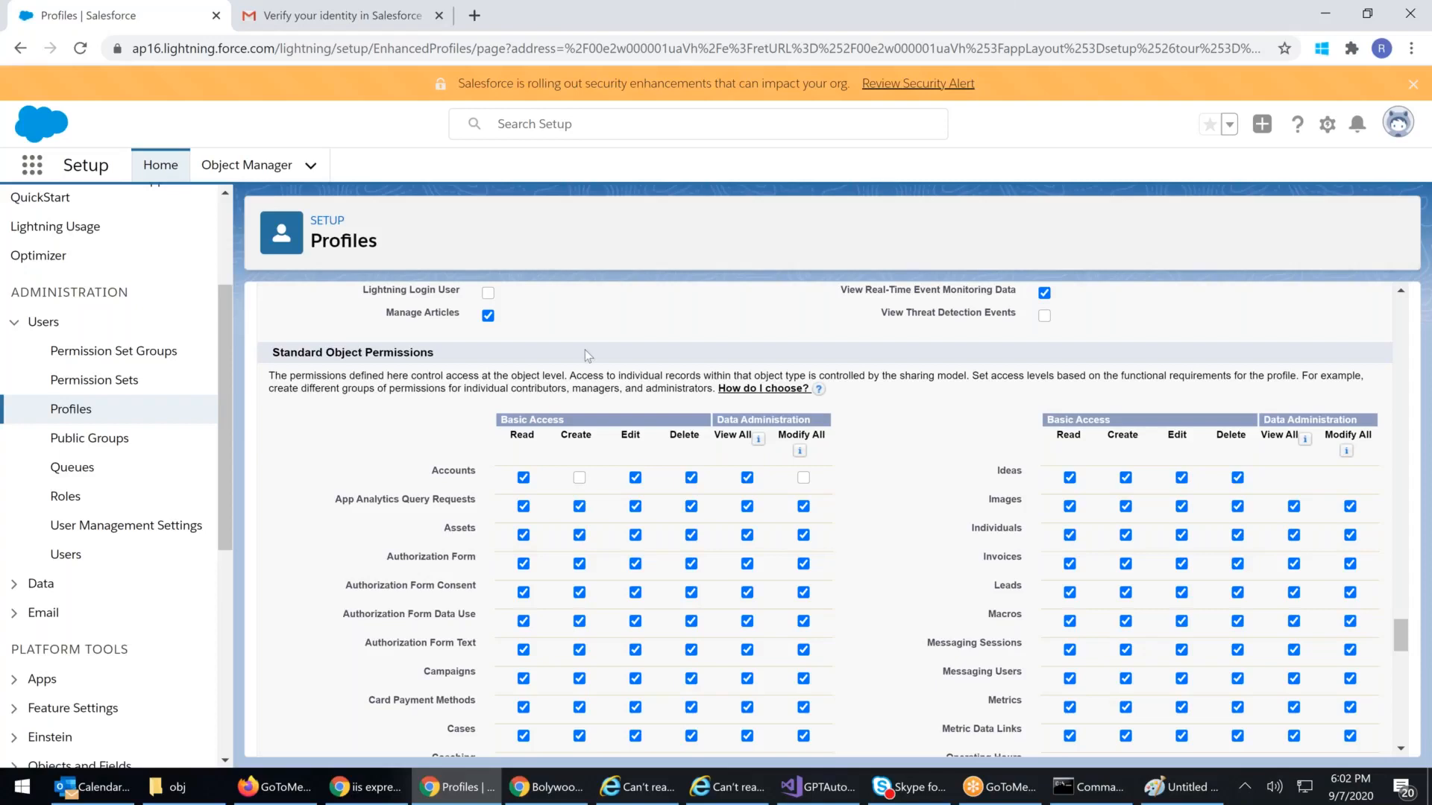
{"action": "double_click", "coordinate": [631, 436]}
{"action": "left_click", "coordinate": [930, 468]}
{"action": "left_click_drag", "start_coordinate": [633, 436], "coordinate": [636, 483]}
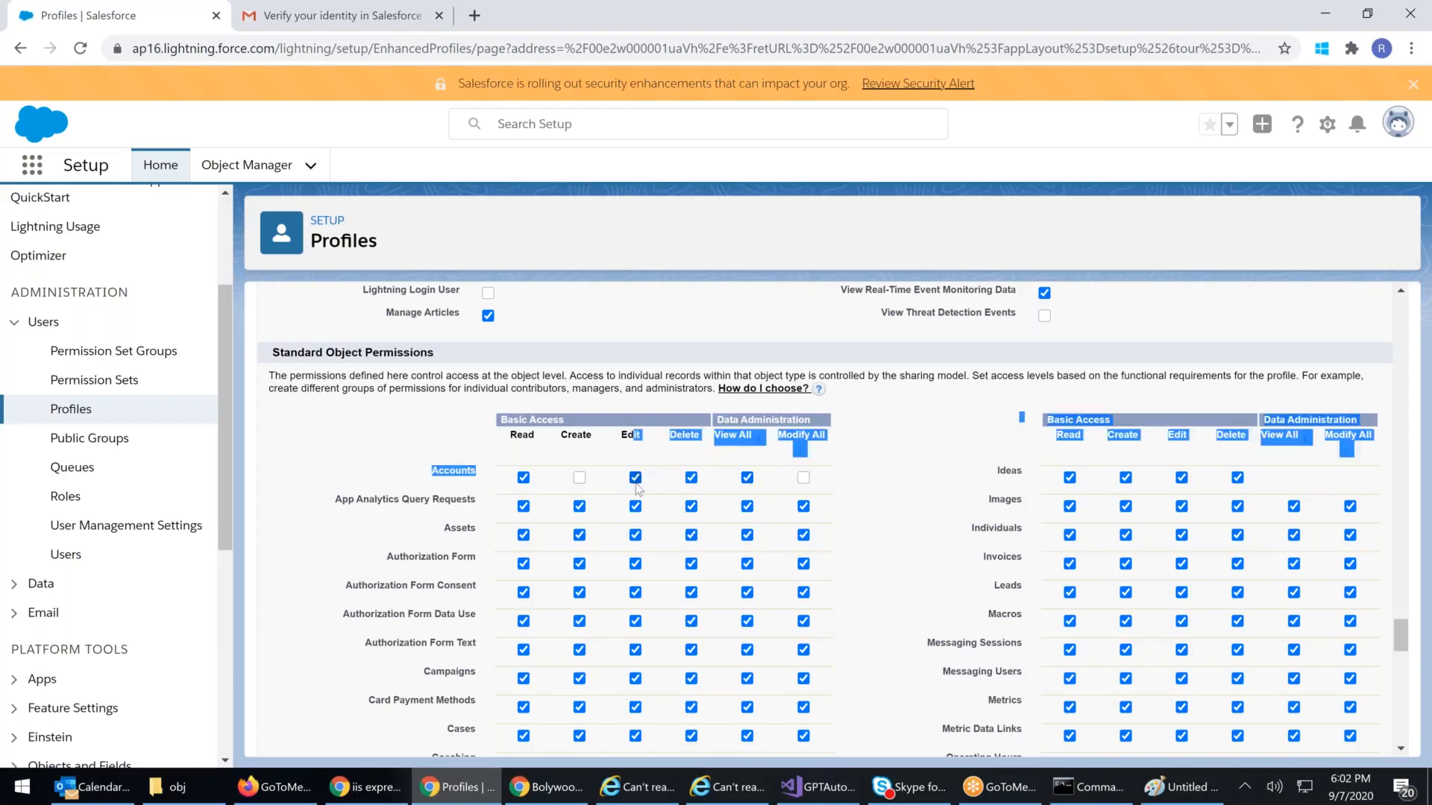
{"action": "left_click", "coordinate": [914, 526]}
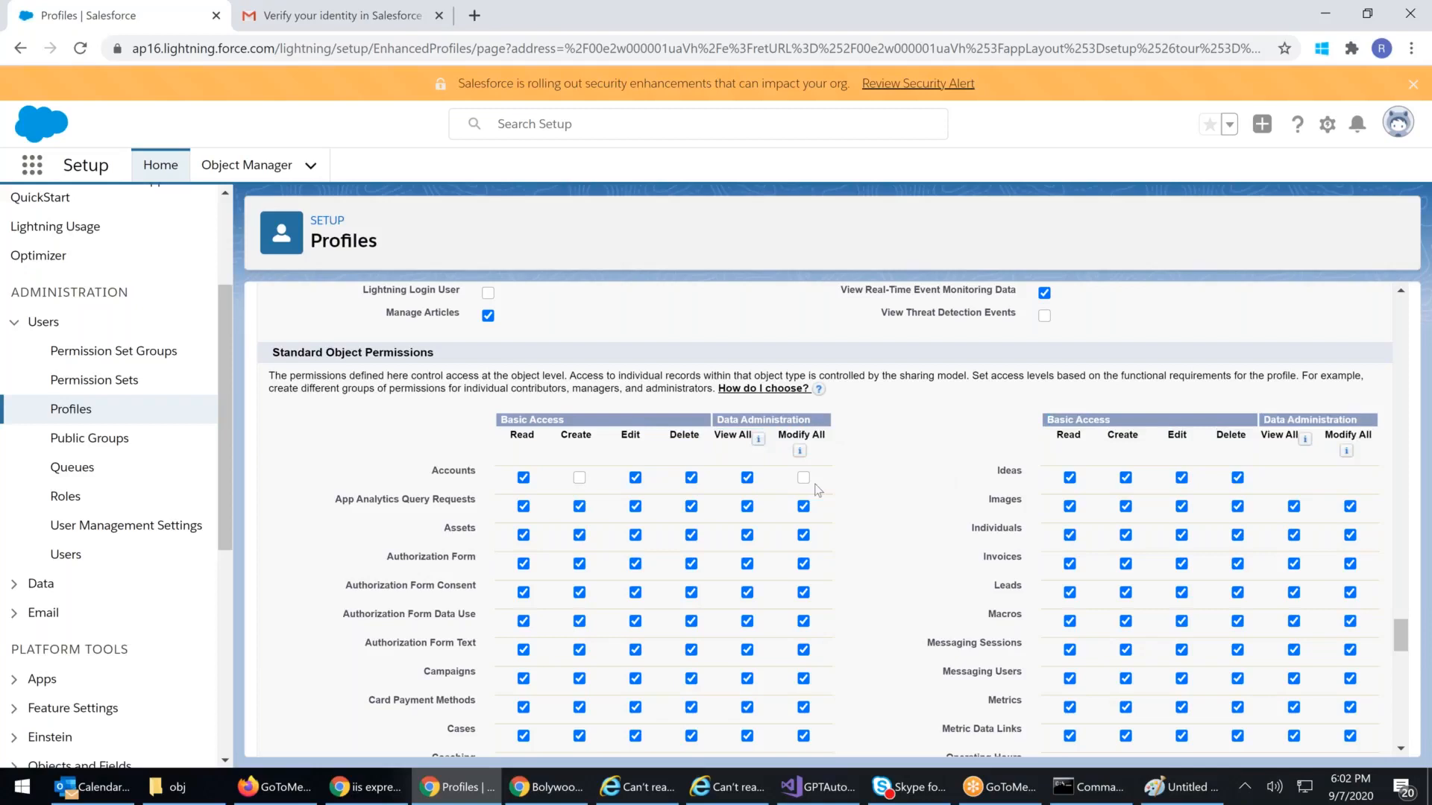
{"action": "left_click_drag", "start_coordinate": [709, 440], "coordinate": [542, 446]}
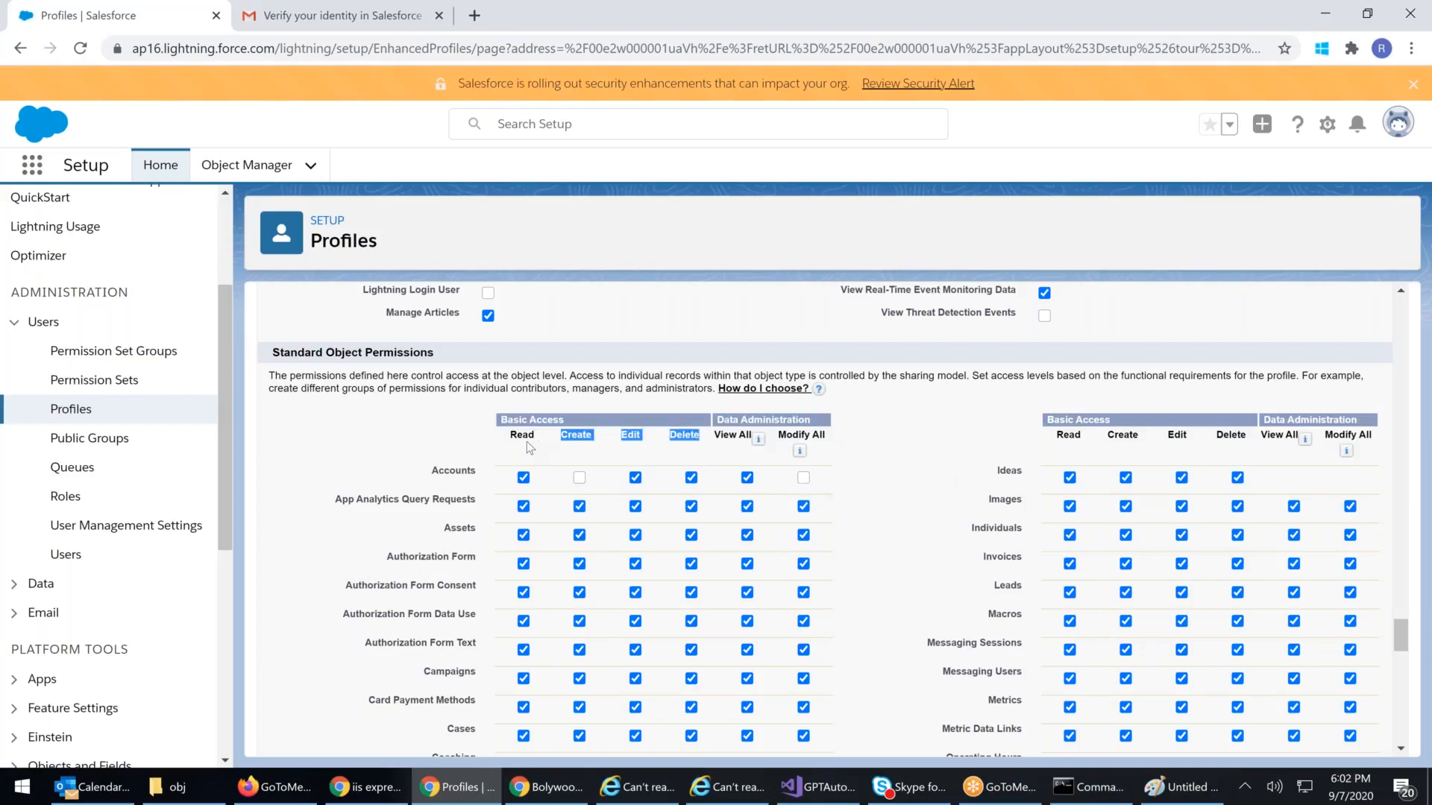
{"action": "left_click", "coordinate": [869, 445]}
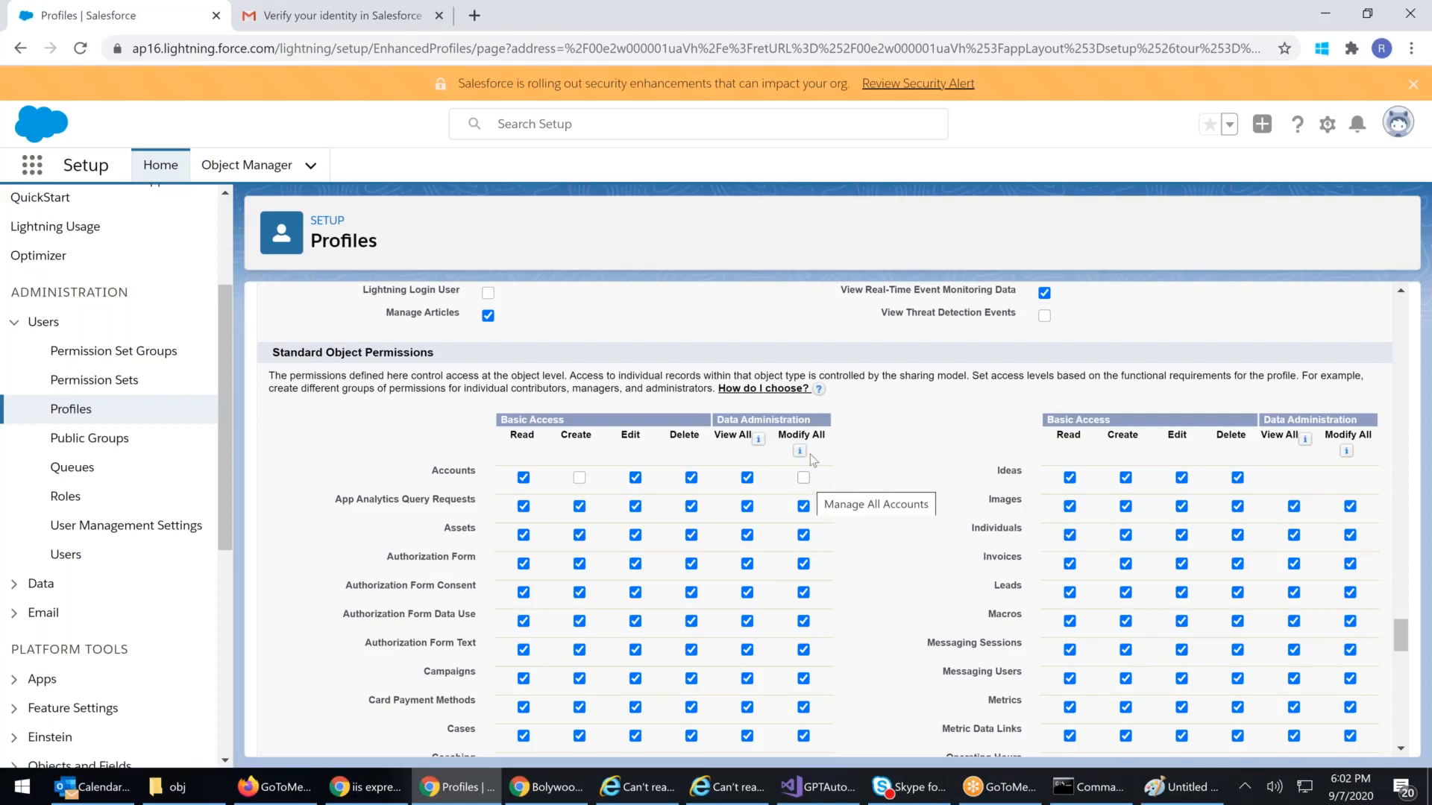
{"action": "left_click_drag", "start_coordinate": [724, 435], "coordinate": [876, 449]}
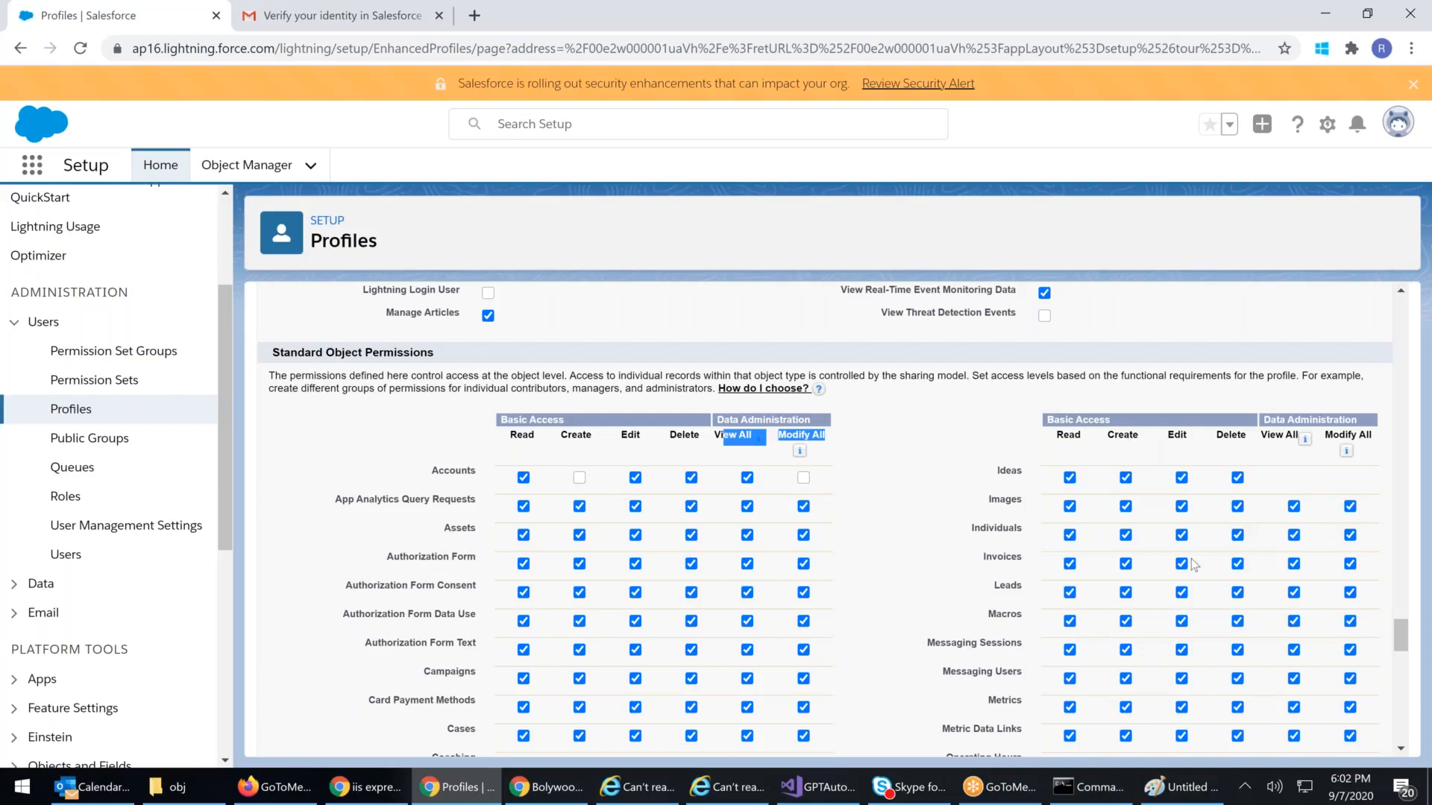
{"action": "scroll", "coordinate": [1192, 564], "scroll_direction": "down", "scroll_amount": 3}
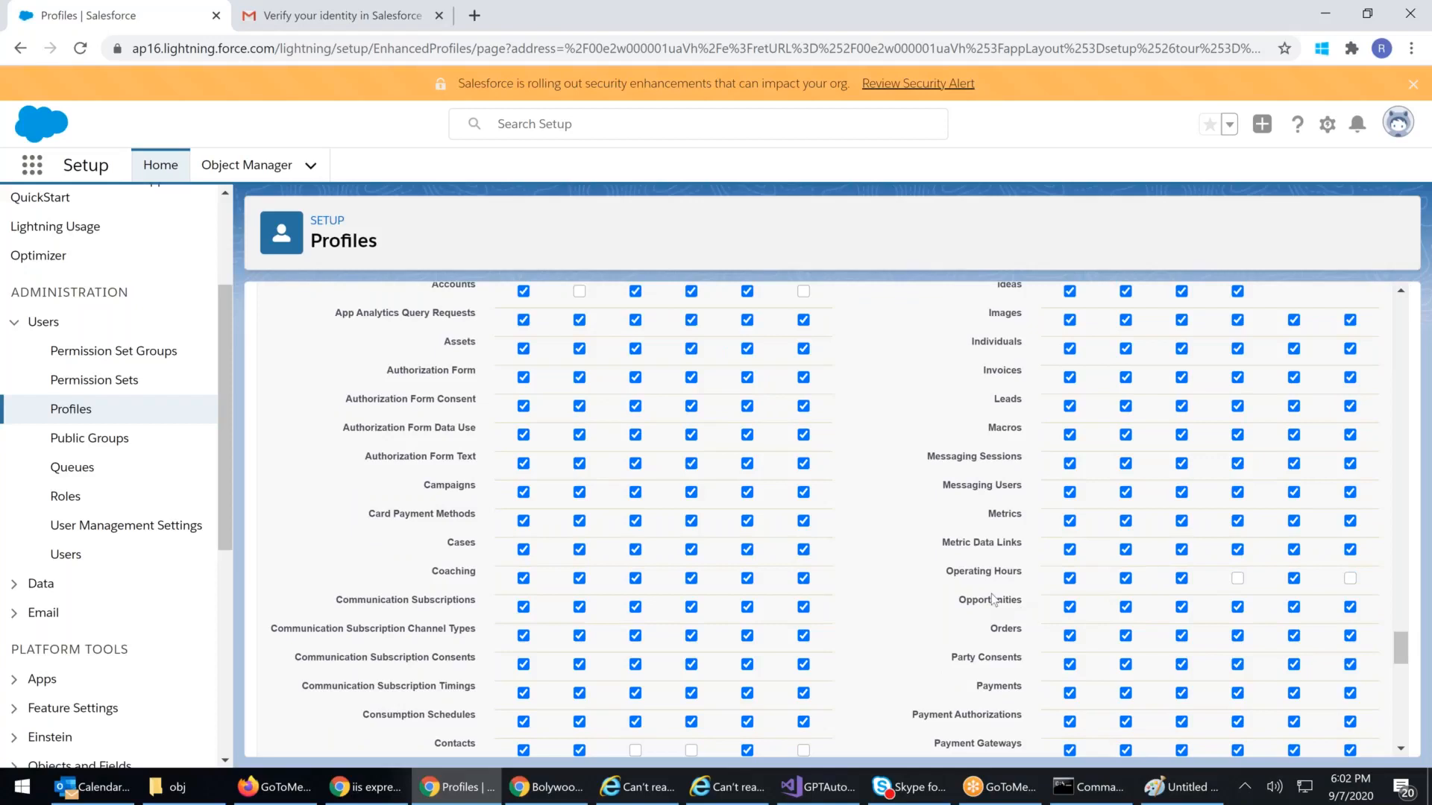
{"action": "scroll", "coordinate": [992, 597], "scroll_direction": "down", "scroll_amount": 1}
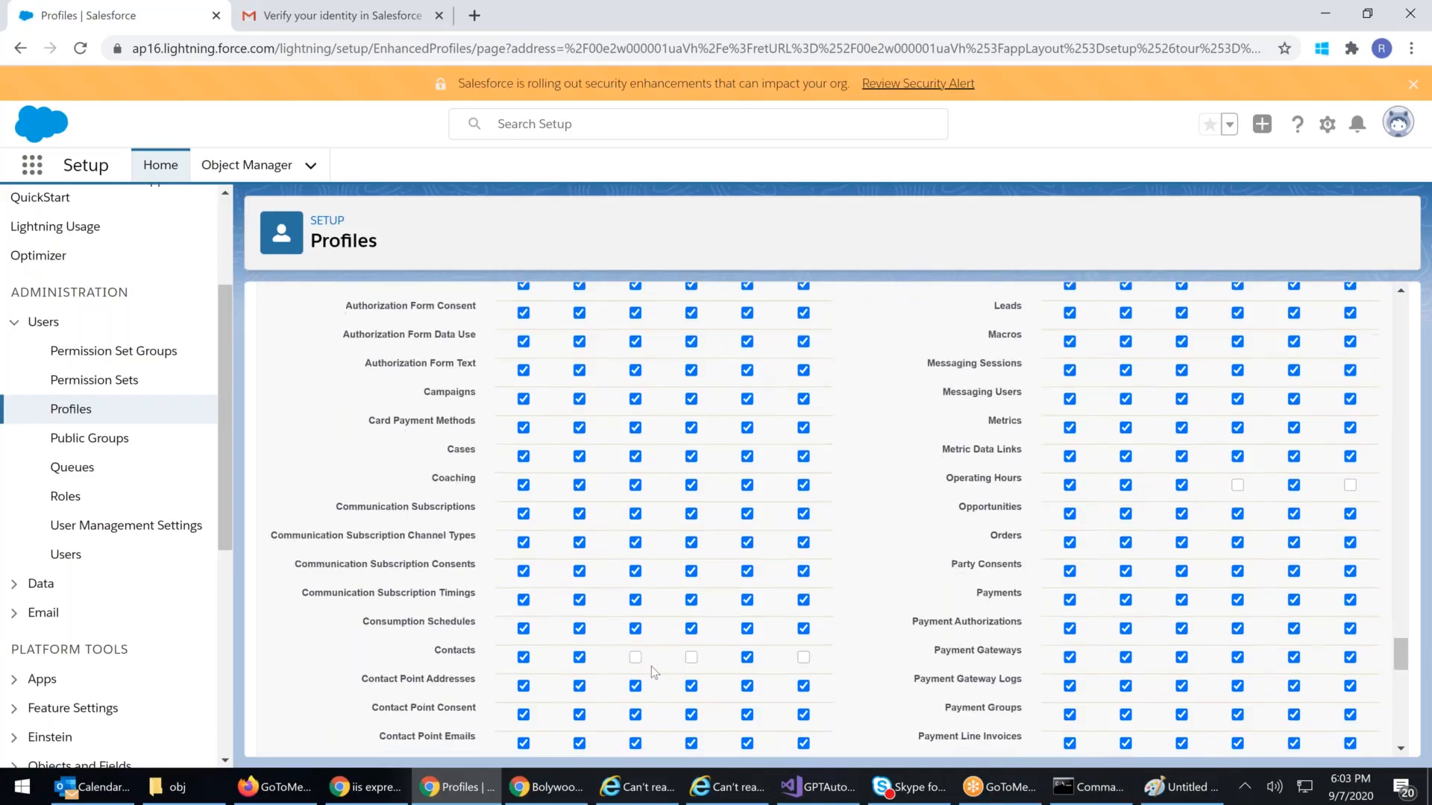
{"action": "scroll", "coordinate": [656, 623], "scroll_direction": "up", "scroll_amount": 3}
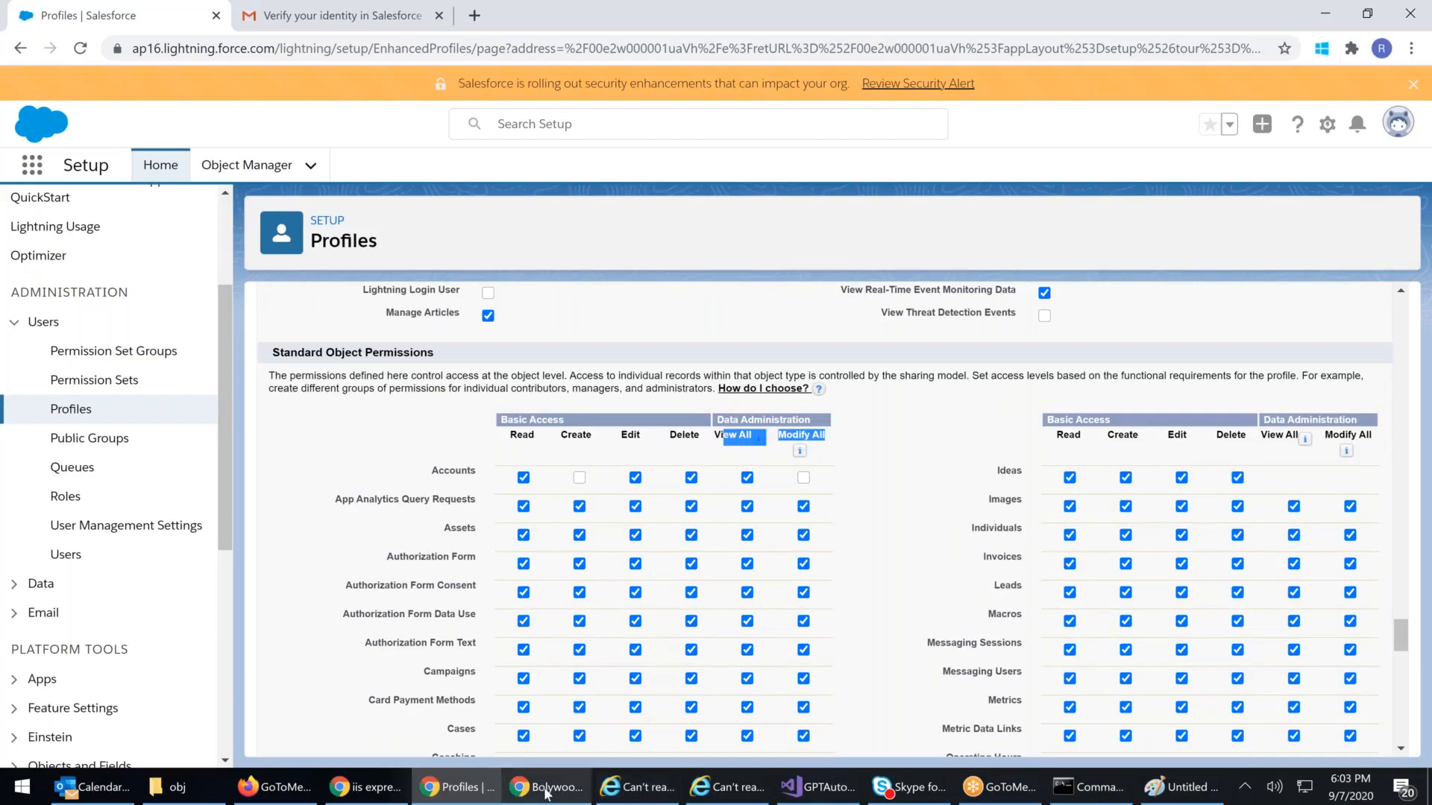
{"action": "mouse_move", "coordinate": [546, 794]}
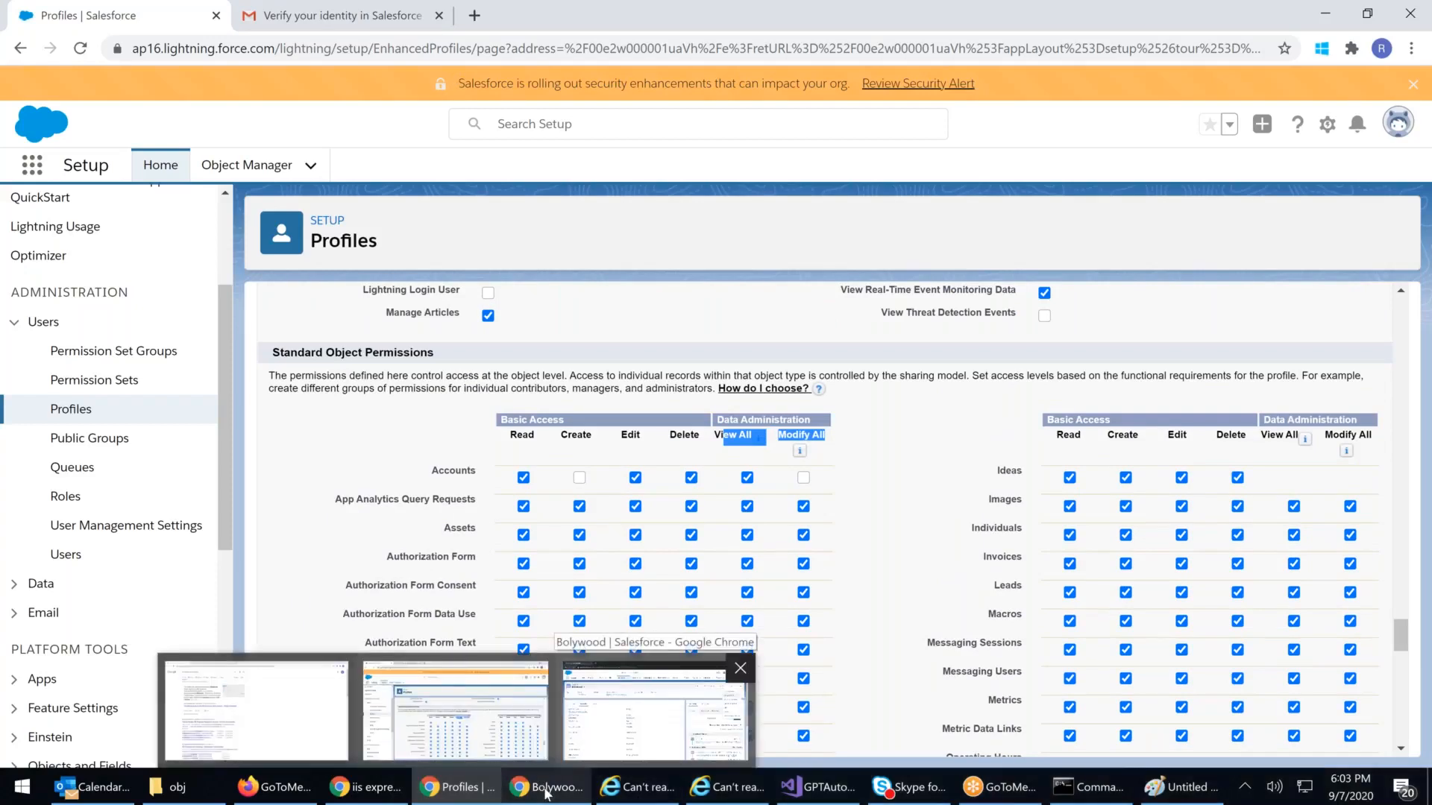
Step: In the Bolywood window, start a new contact from the Contacts list
{"action": "left_click", "coordinate": [641, 712]}
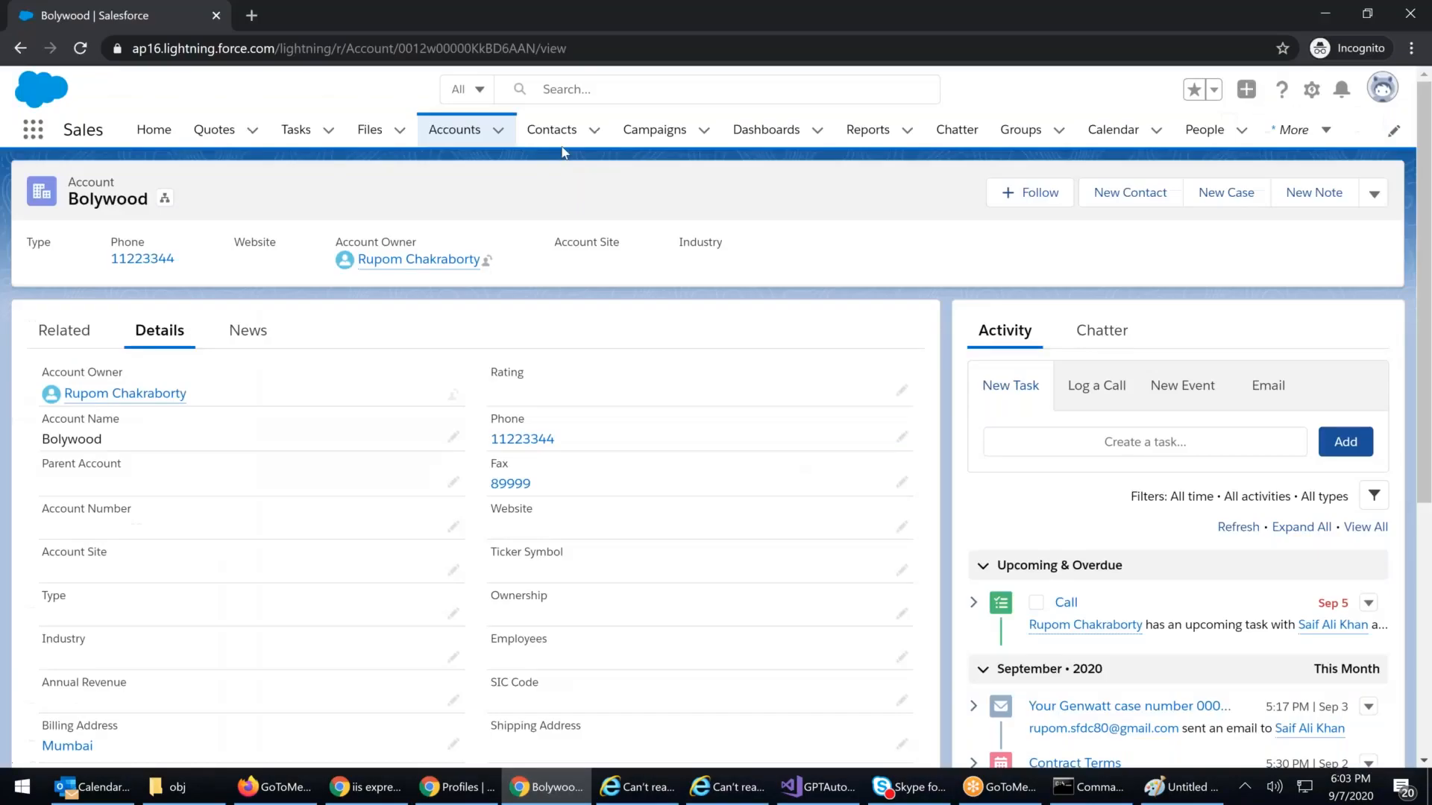
{"action": "left_click", "coordinate": [552, 133]}
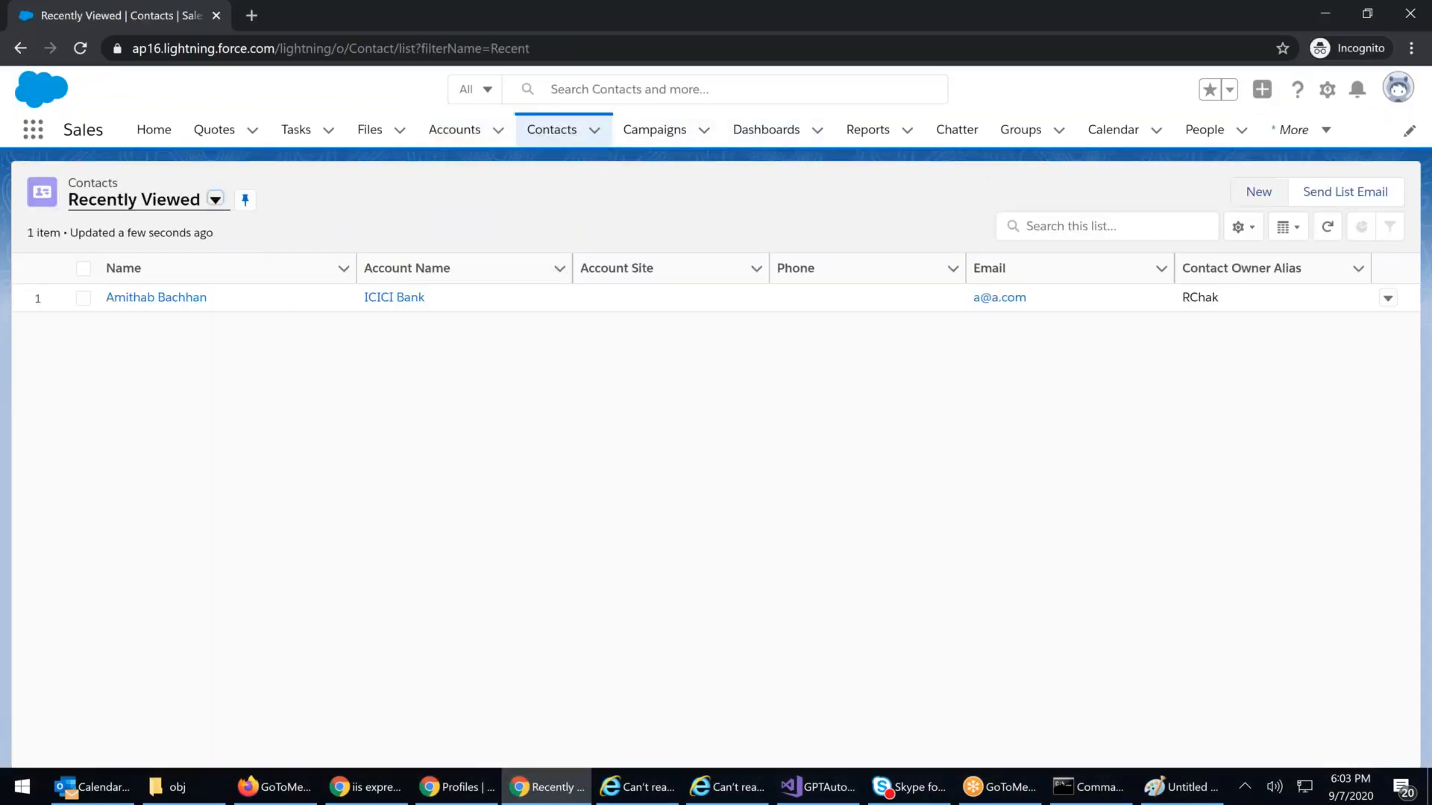
{"action": "left_click", "coordinate": [1258, 191]}
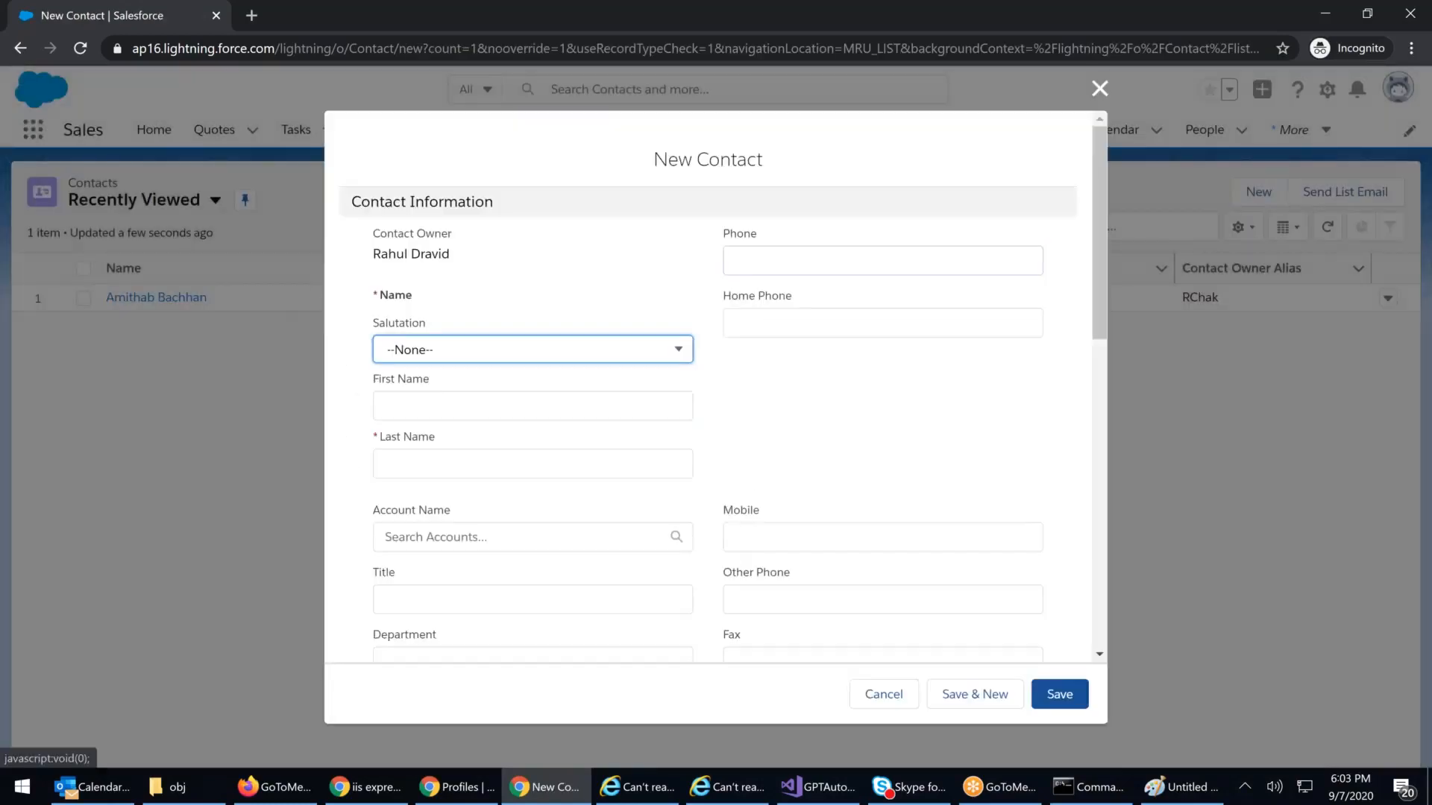
{"action": "left_click", "coordinate": [486, 350]}
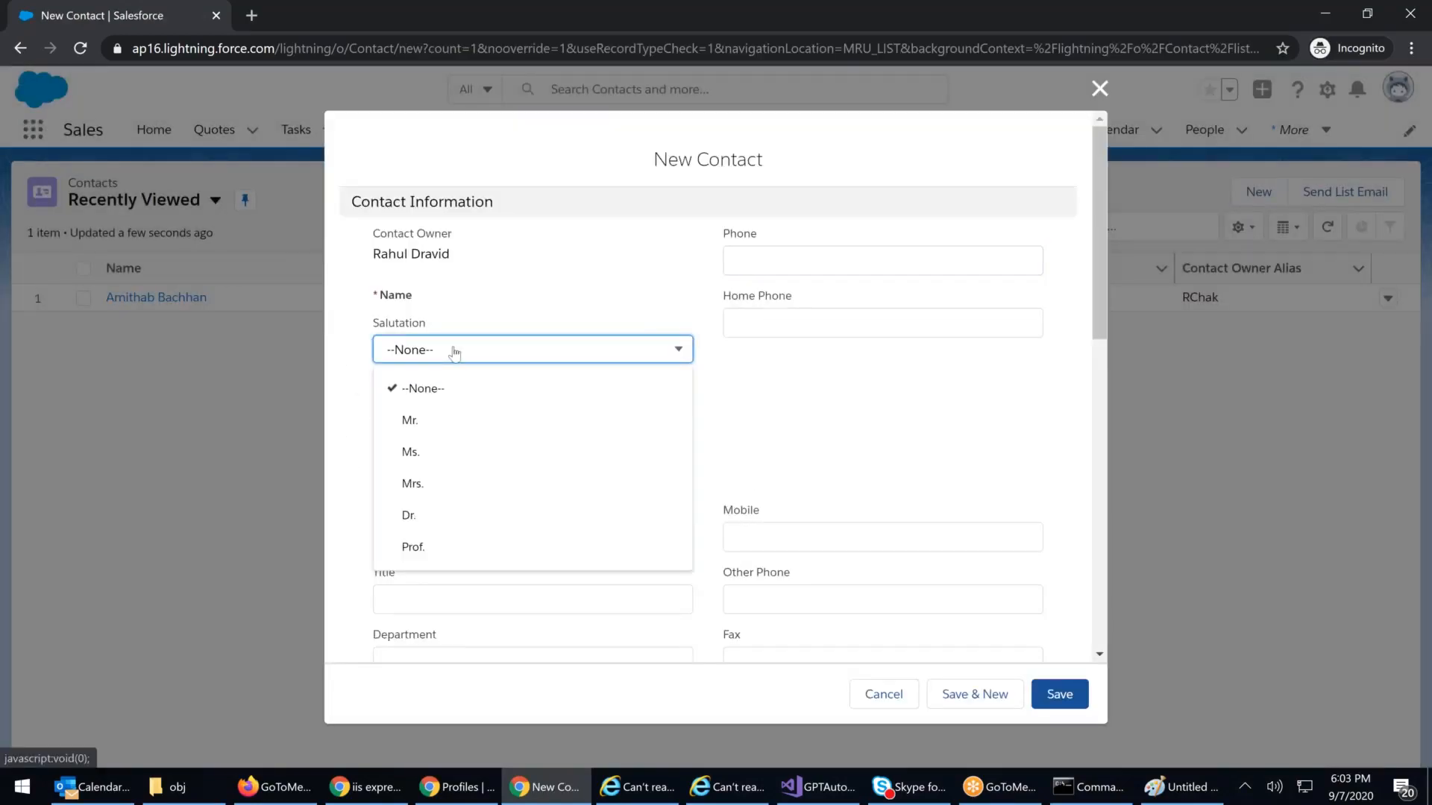
{"action": "left_click", "coordinate": [412, 429]}
{"action": "left_click", "coordinate": [409, 409]}
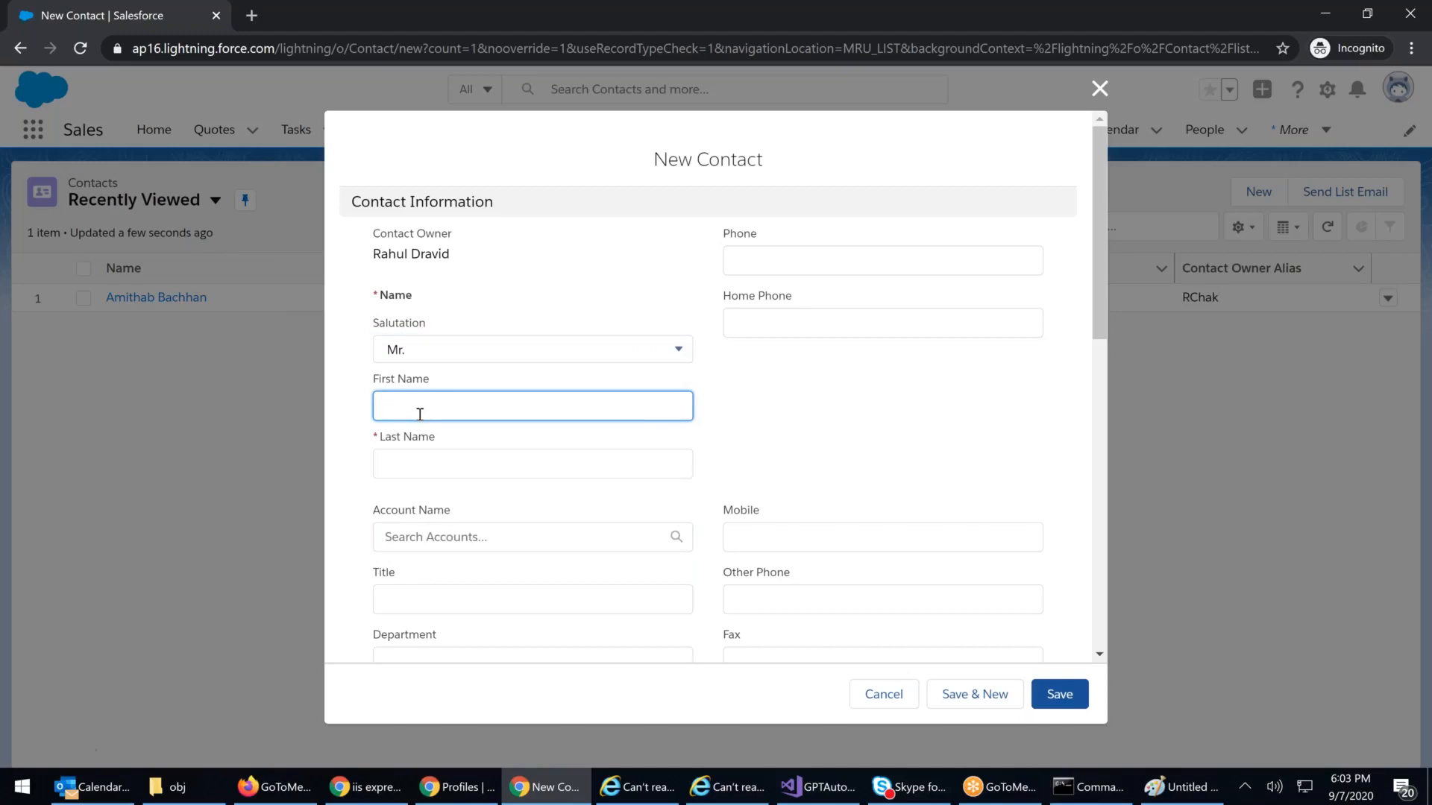
{"action": "key", "text": "Tab"}
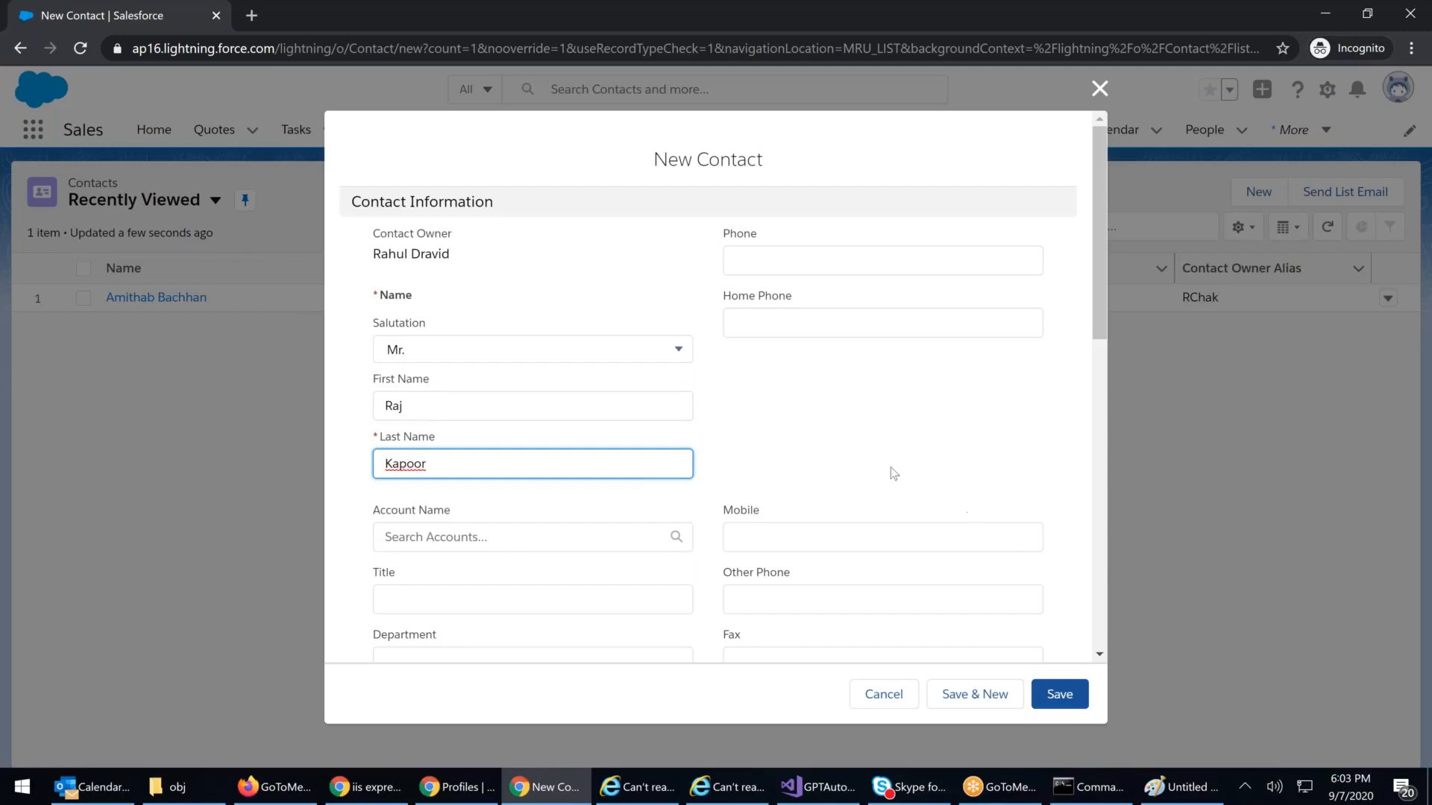
{"action": "left_click", "coordinate": [827, 458]}
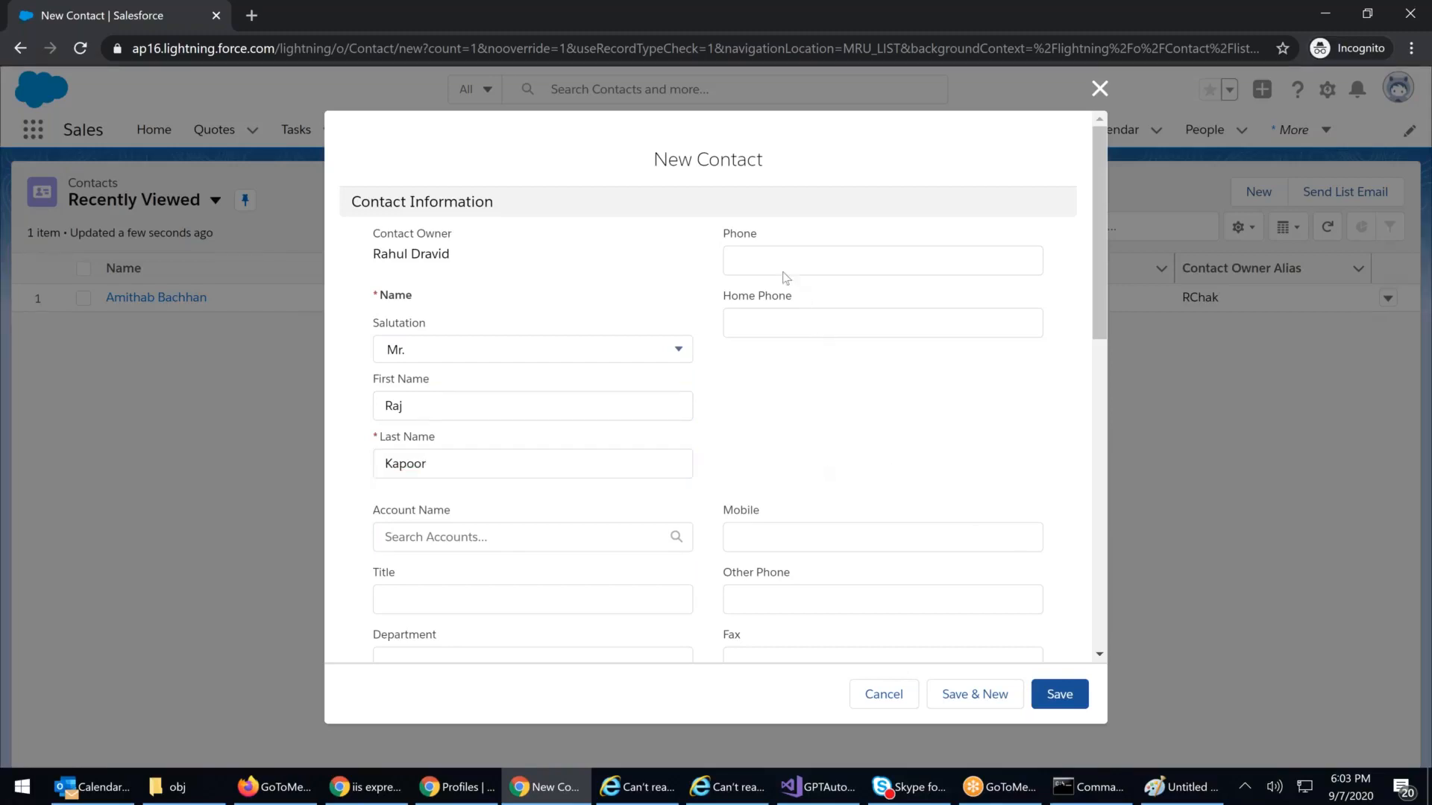
{"action": "left_click", "coordinate": [1054, 695]}
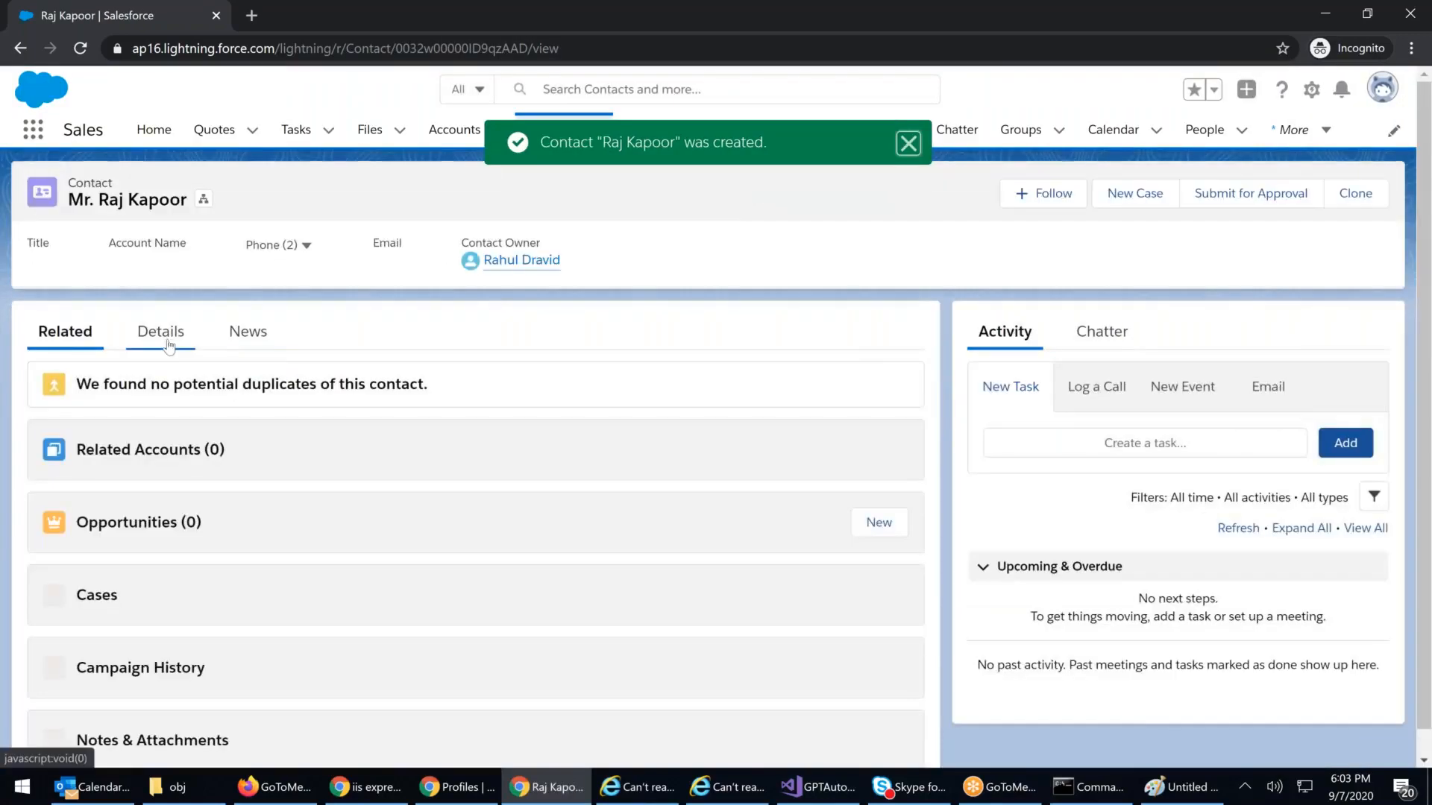
Step: View the new contact's details, then open the Bolywood account and its more-actions menu
{"action": "left_click", "coordinate": [169, 343]}
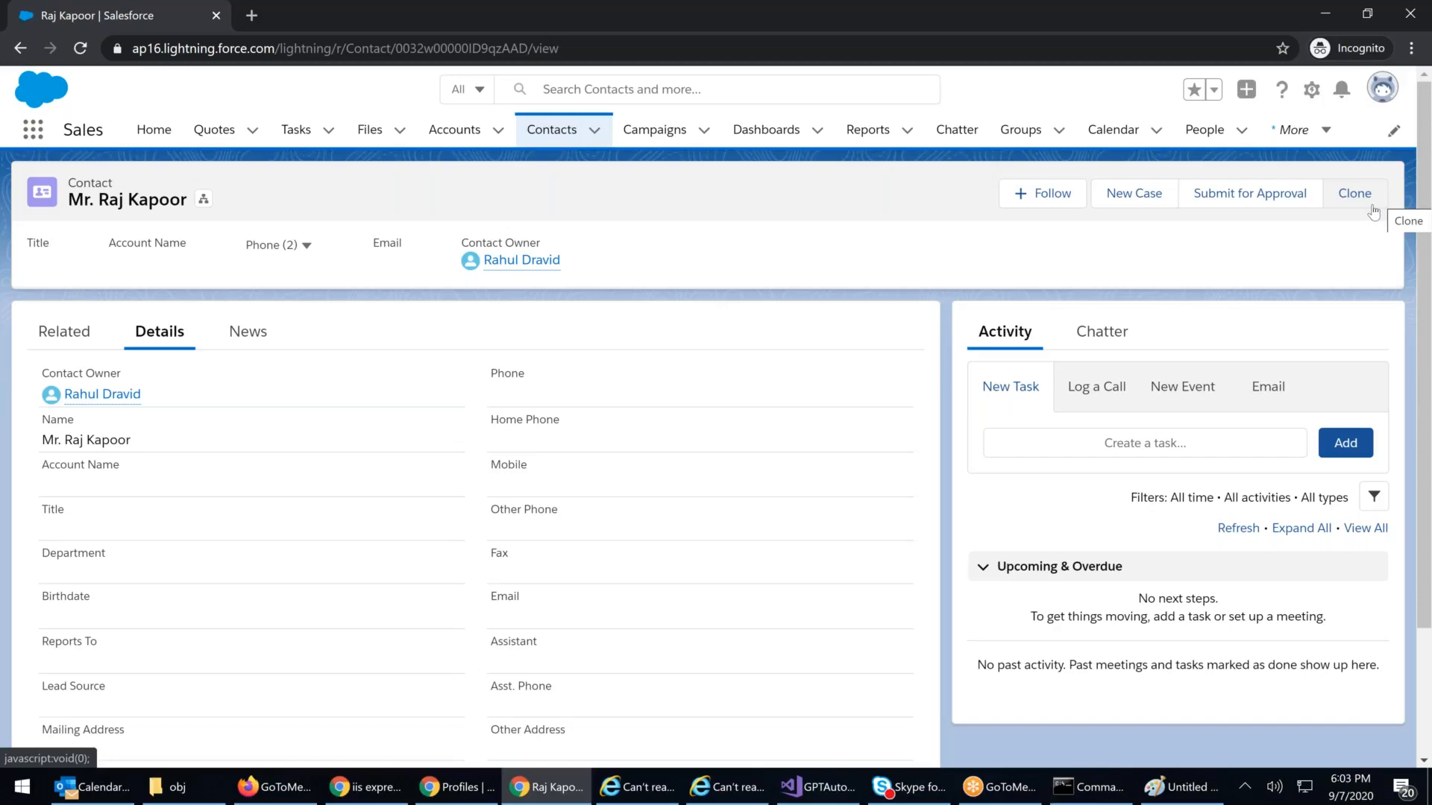
{"action": "left_click", "coordinate": [455, 130]}
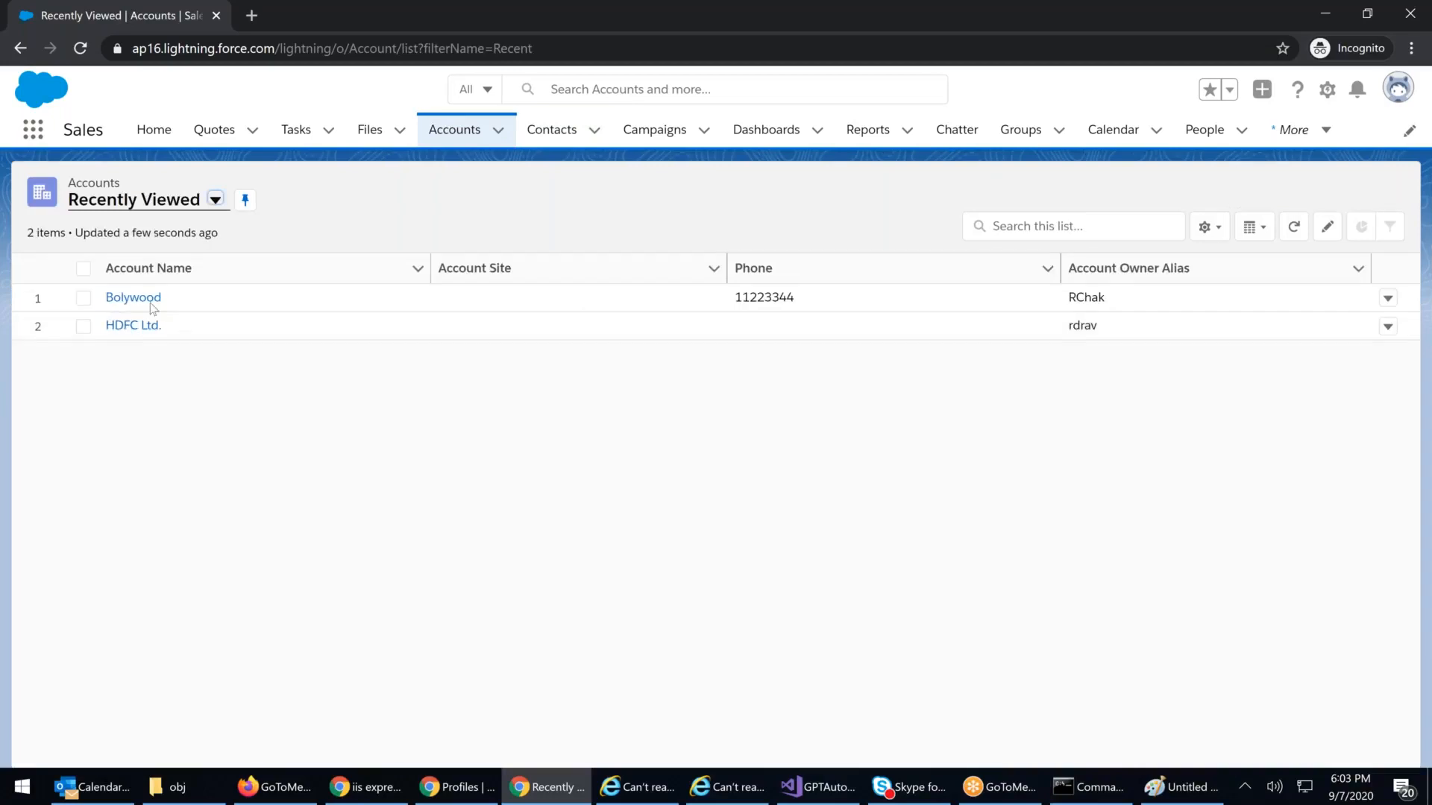
{"action": "left_click", "coordinate": [148, 299]}
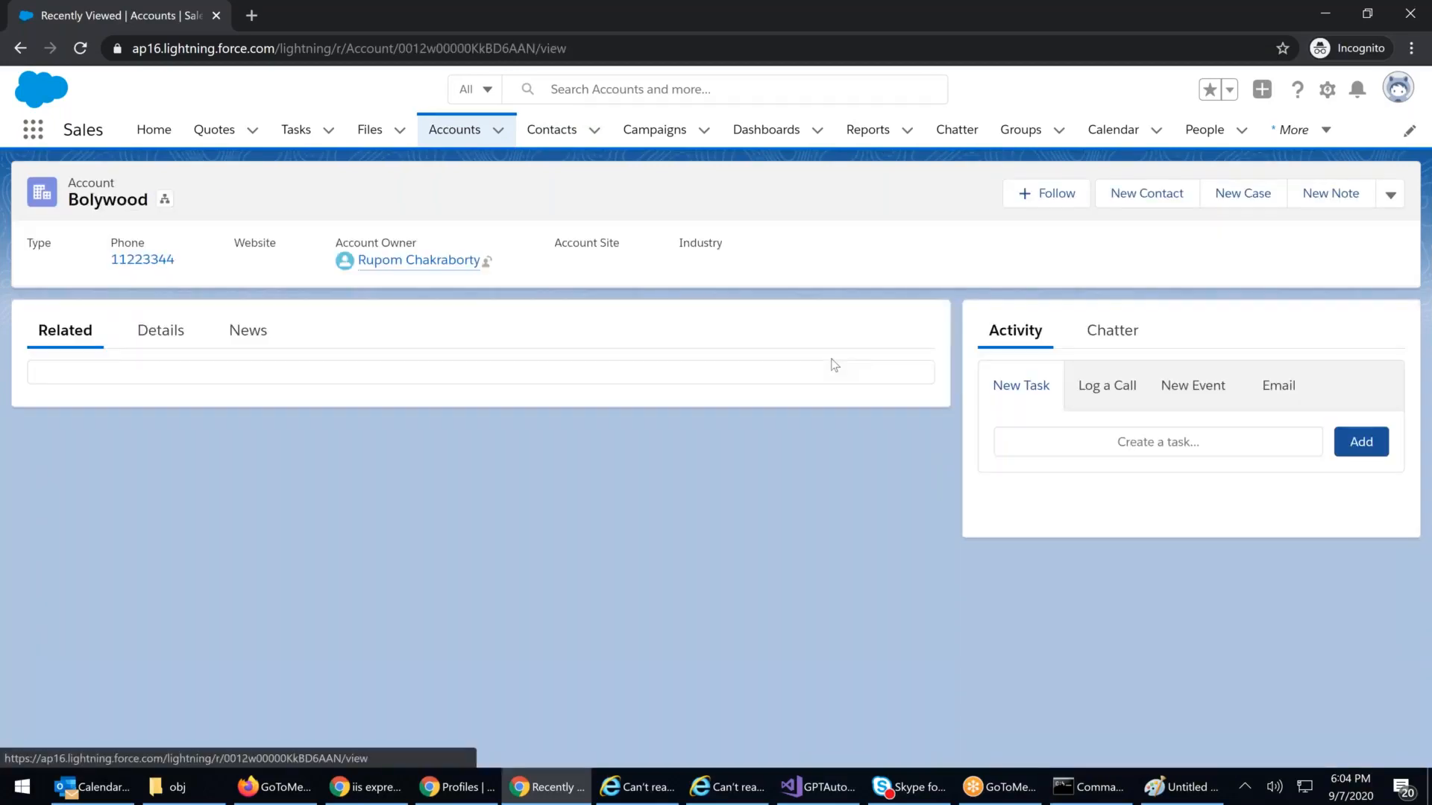
{"action": "left_click", "coordinate": [1376, 197]}
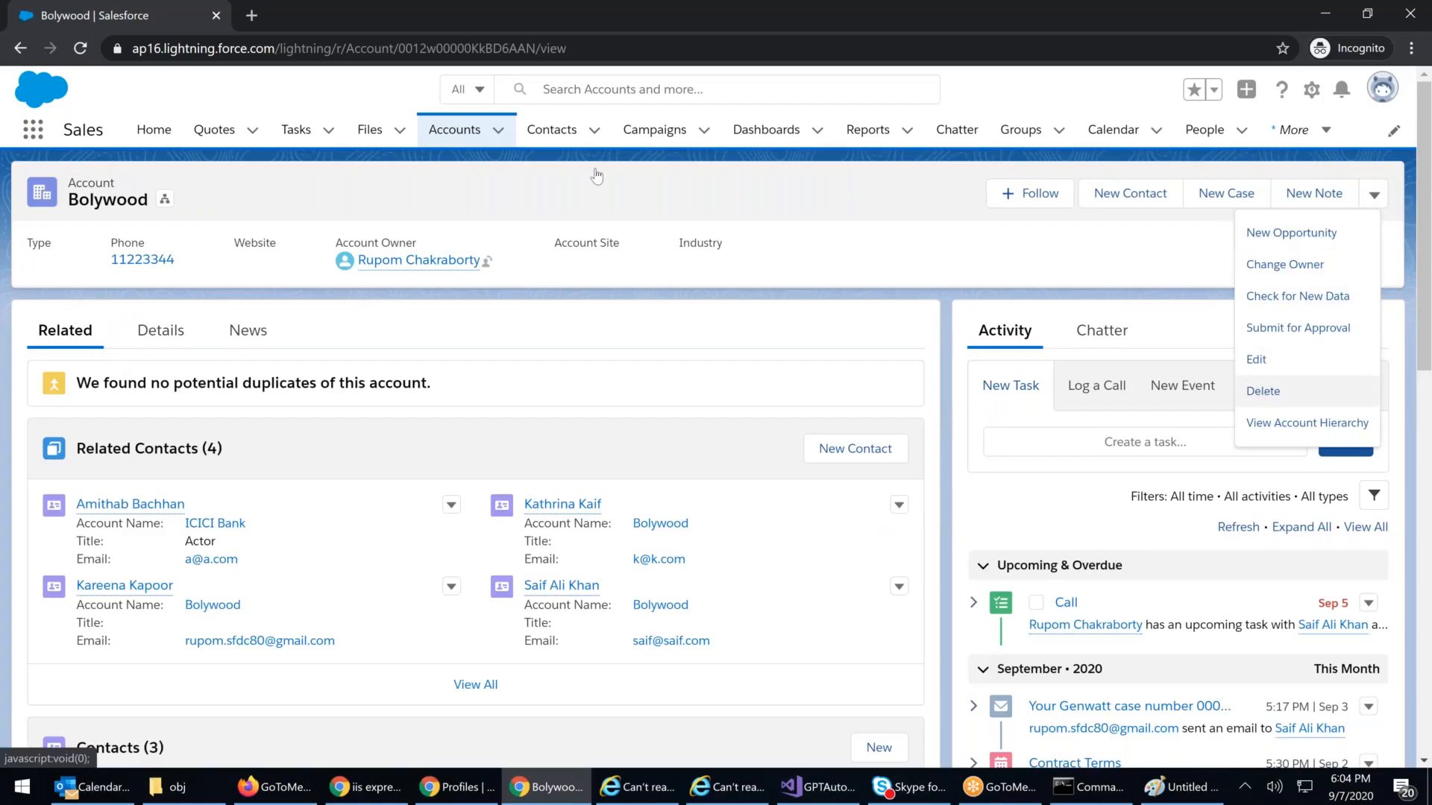
Step: Reopen the newly created contact from the Contacts list and view its details
{"action": "left_click", "coordinate": [552, 130]}
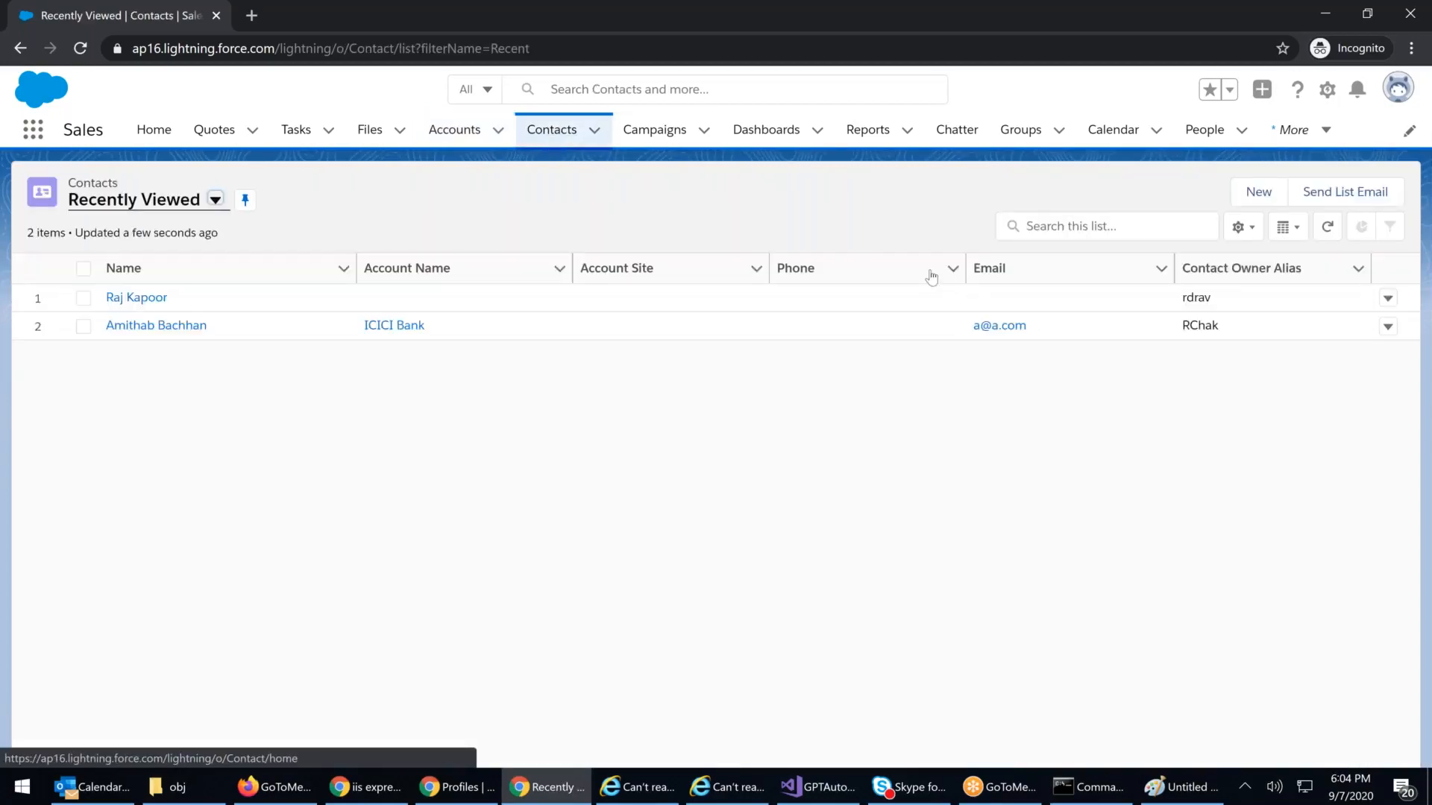
{"action": "left_click", "coordinate": [150, 299]}
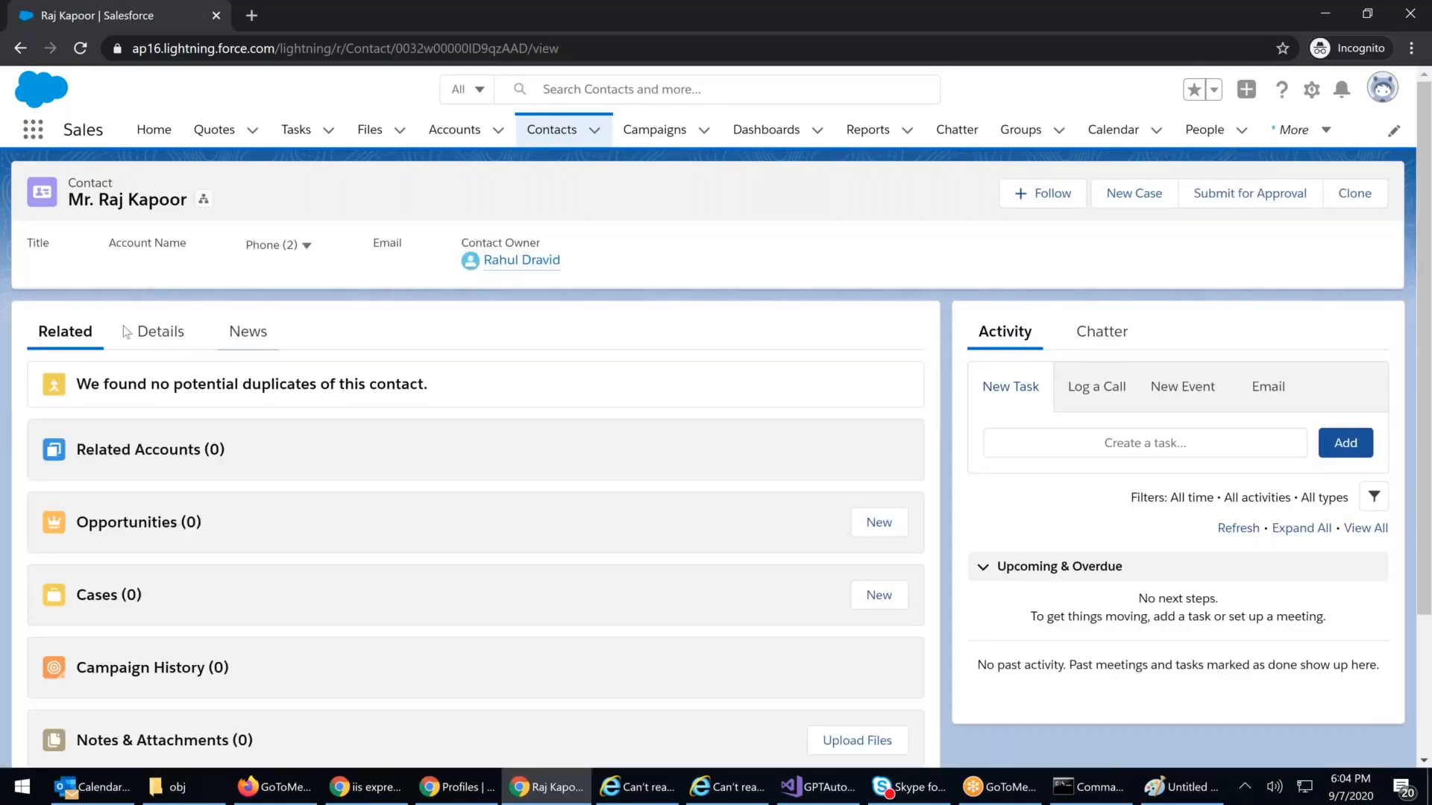
{"action": "left_click", "coordinate": [160, 331]}
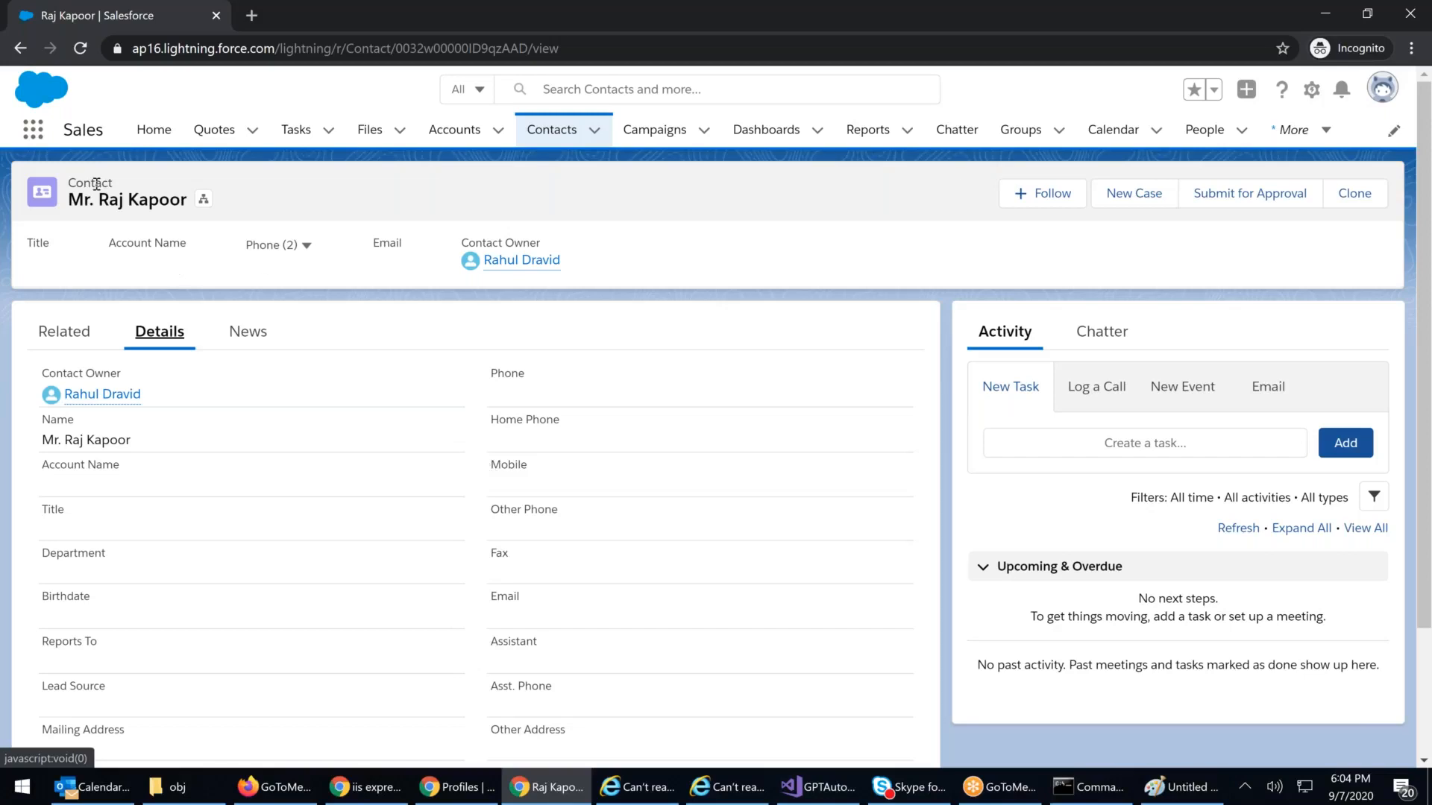
Step: Open the ICICI Bank actor contact's Details and scroll through its fields, including empty Fax
{"action": "left_click", "coordinate": [568, 131]}
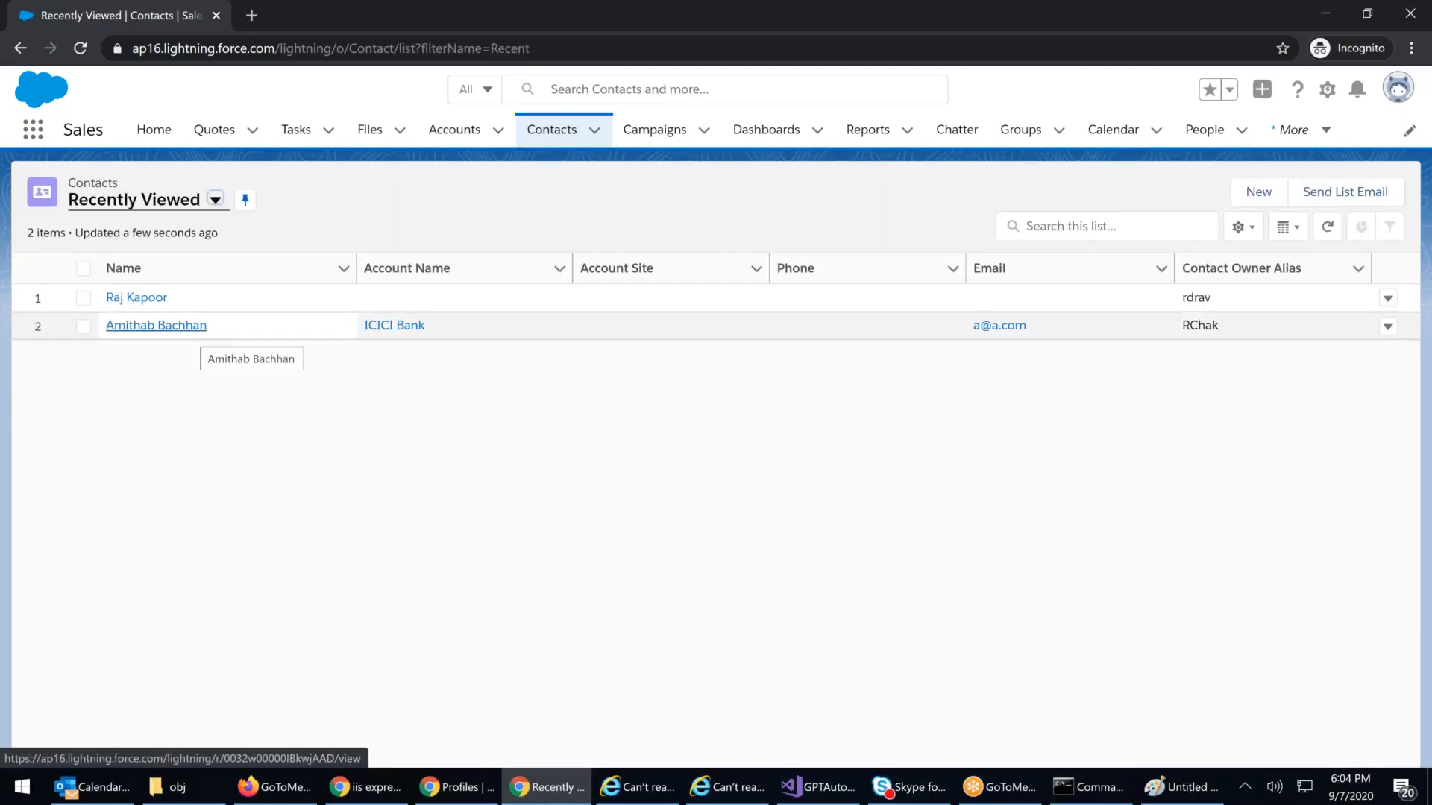
{"action": "left_click", "coordinate": [192, 331]}
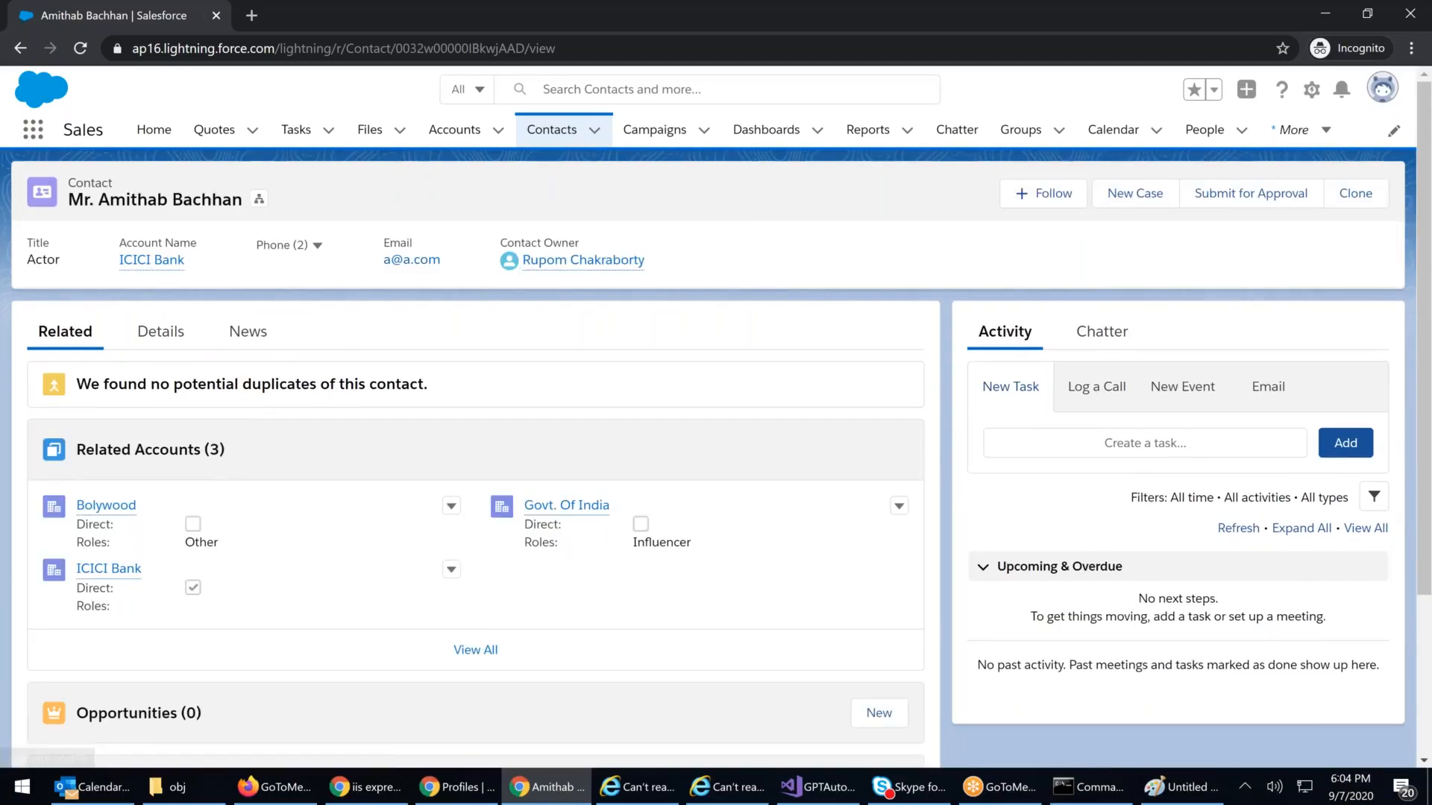
{"action": "left_click", "coordinate": [170, 337]}
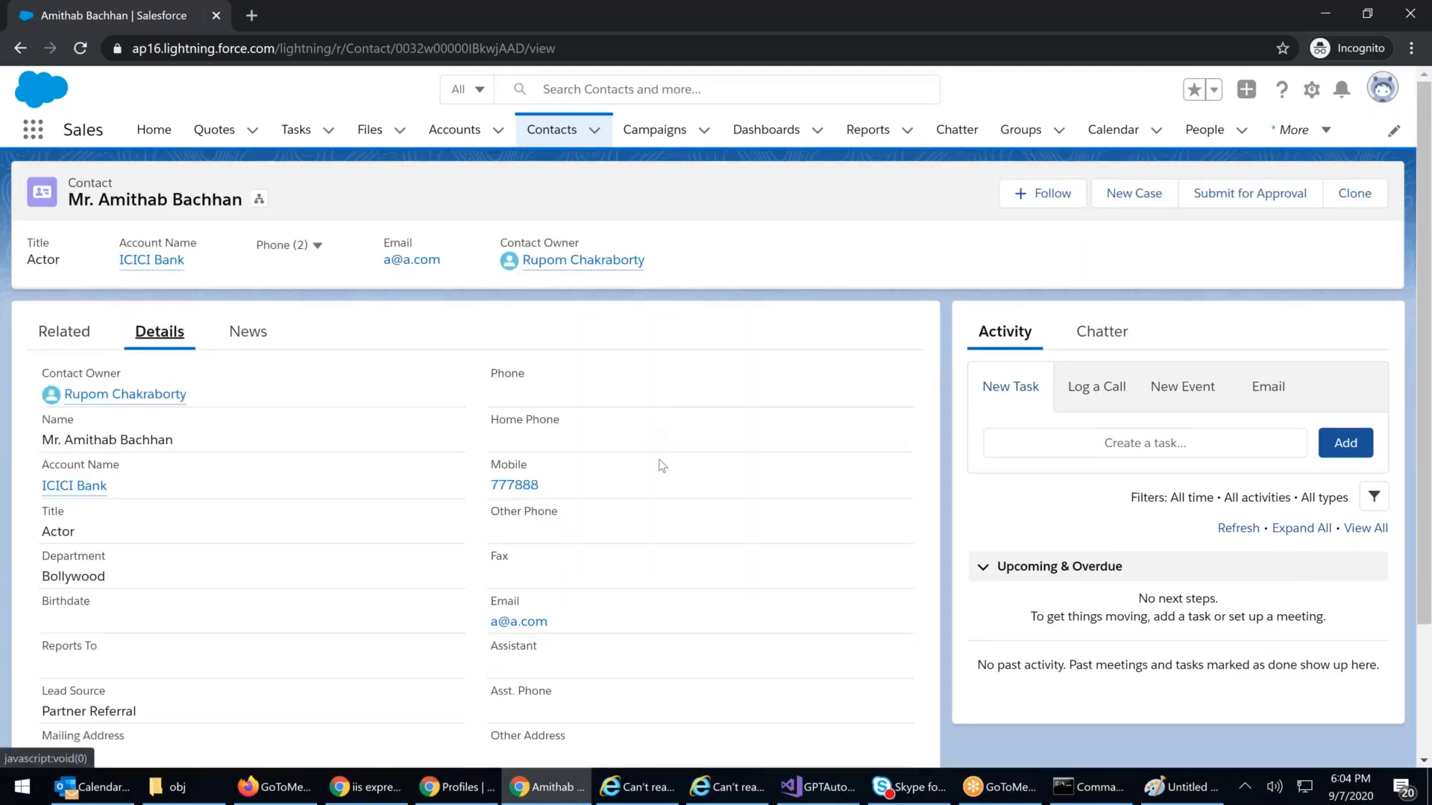
{"action": "scroll", "coordinate": [670, 521], "scroll_direction": "down", "scroll_amount": 3}
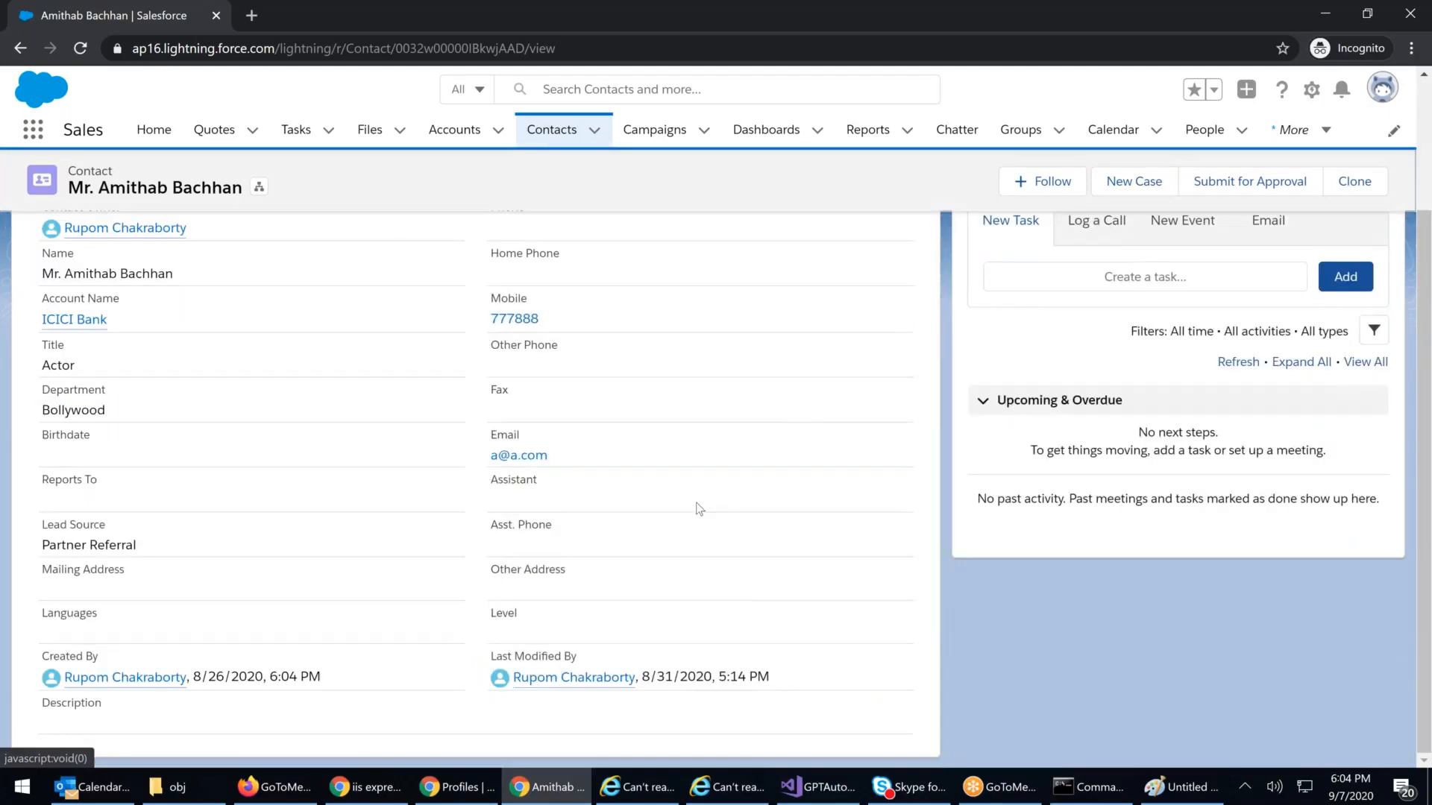
{"action": "scroll", "coordinate": [699, 501], "scroll_direction": "up", "scroll_amount": 3}
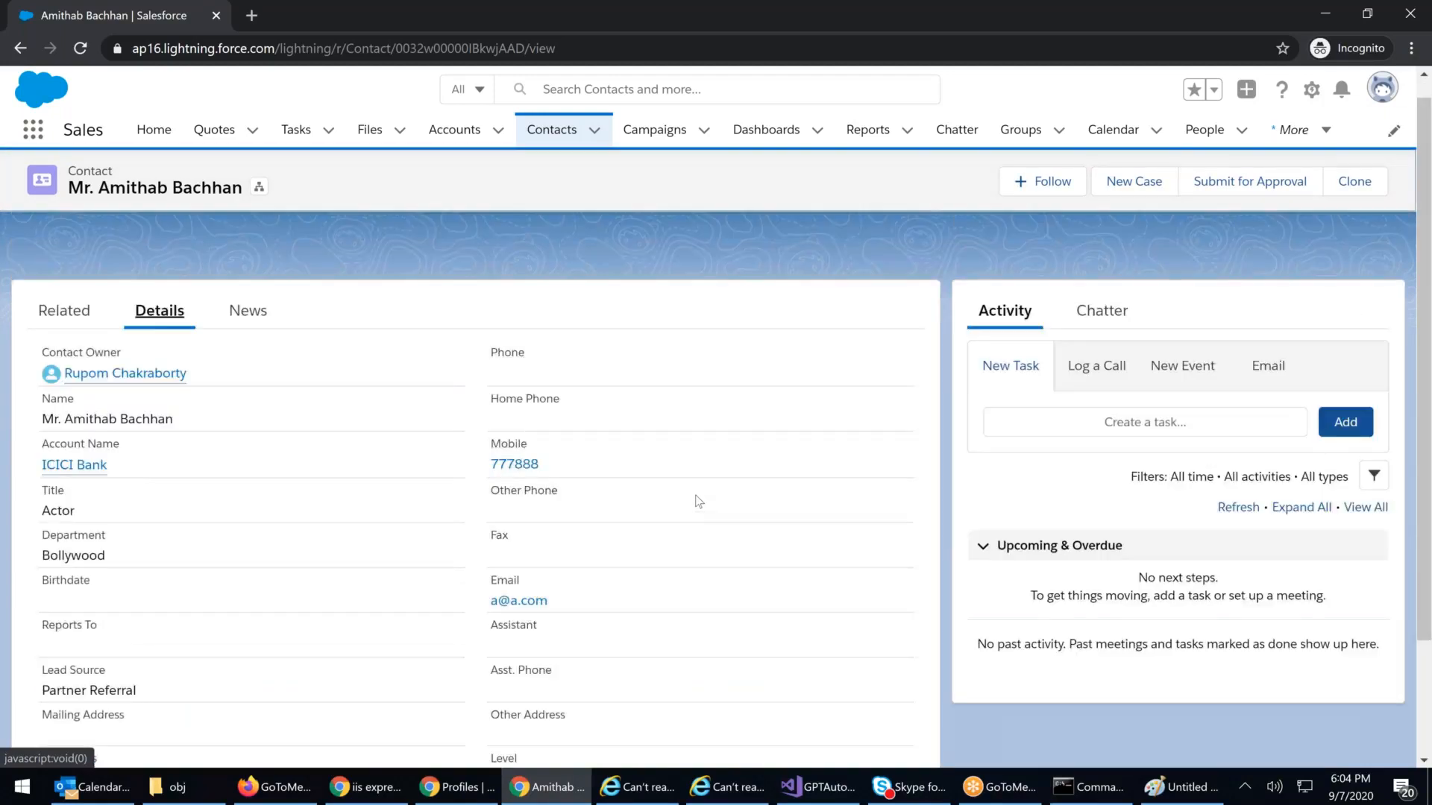
Step: On the profile, adjust Contacts permissions, removing Edit and Delete and acknowledging the cascade warning
{"action": "left_click", "coordinate": [447, 795]}
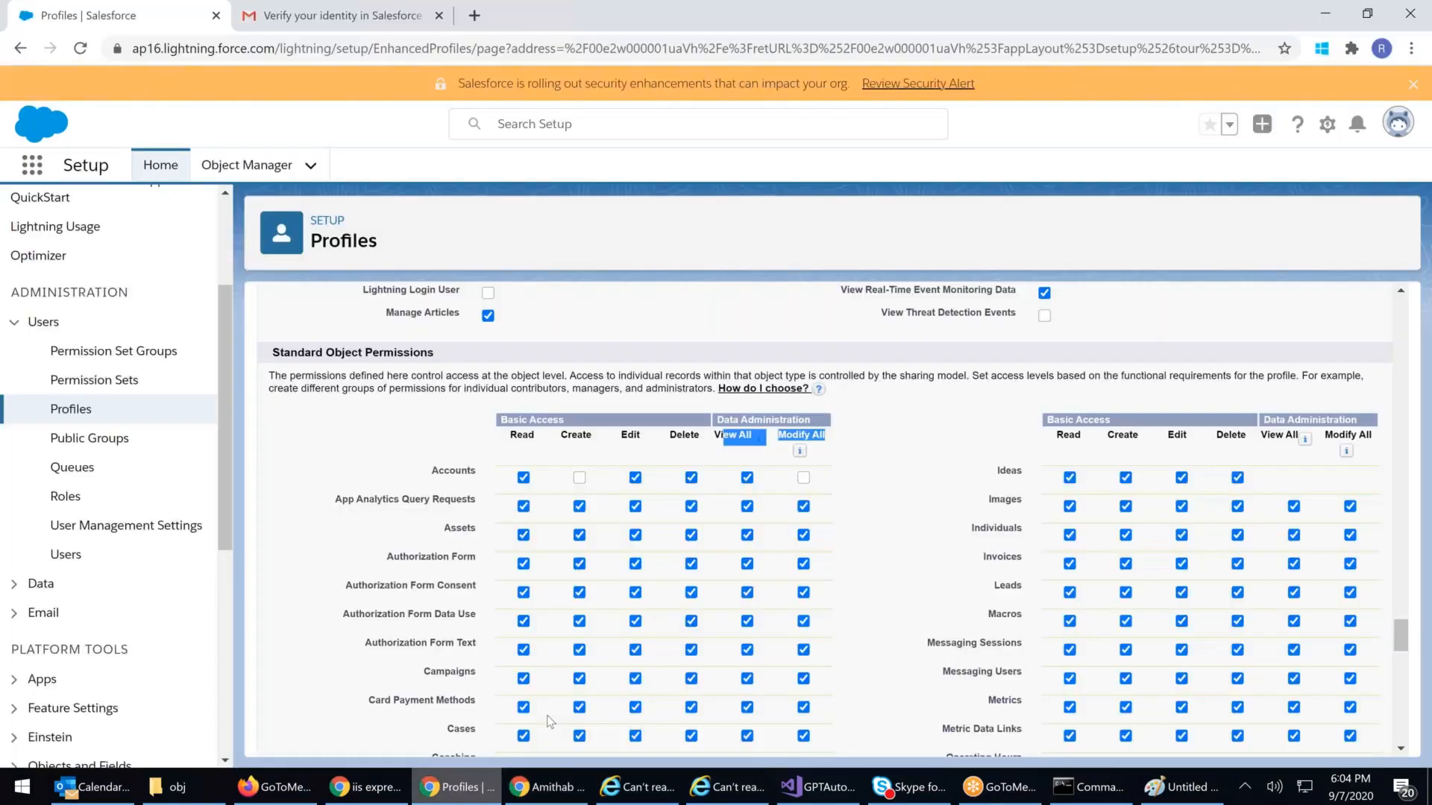
{"action": "scroll", "coordinate": [863, 485], "scroll_direction": "down", "scroll_amount": 4}
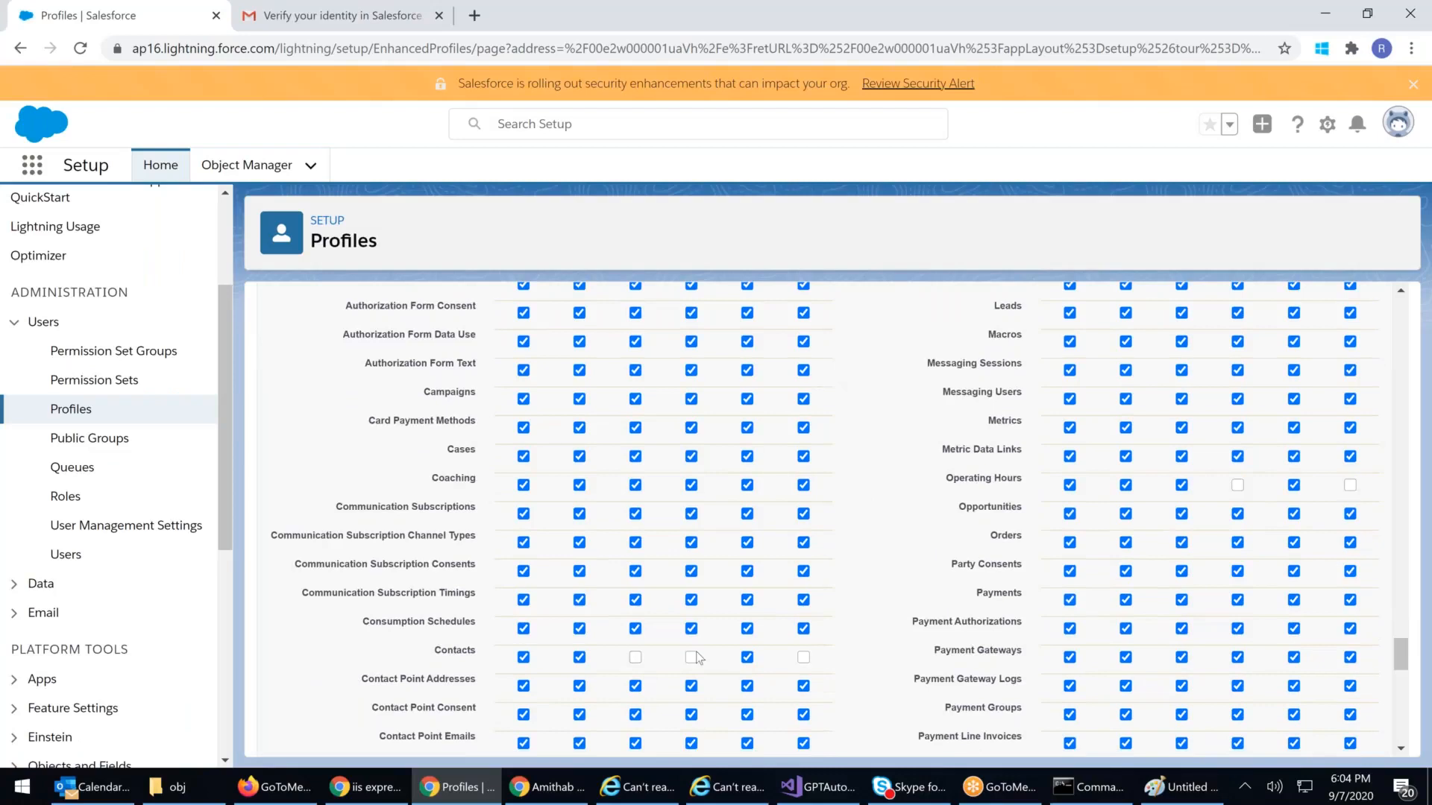
{"action": "left_click", "coordinate": [803, 658]}
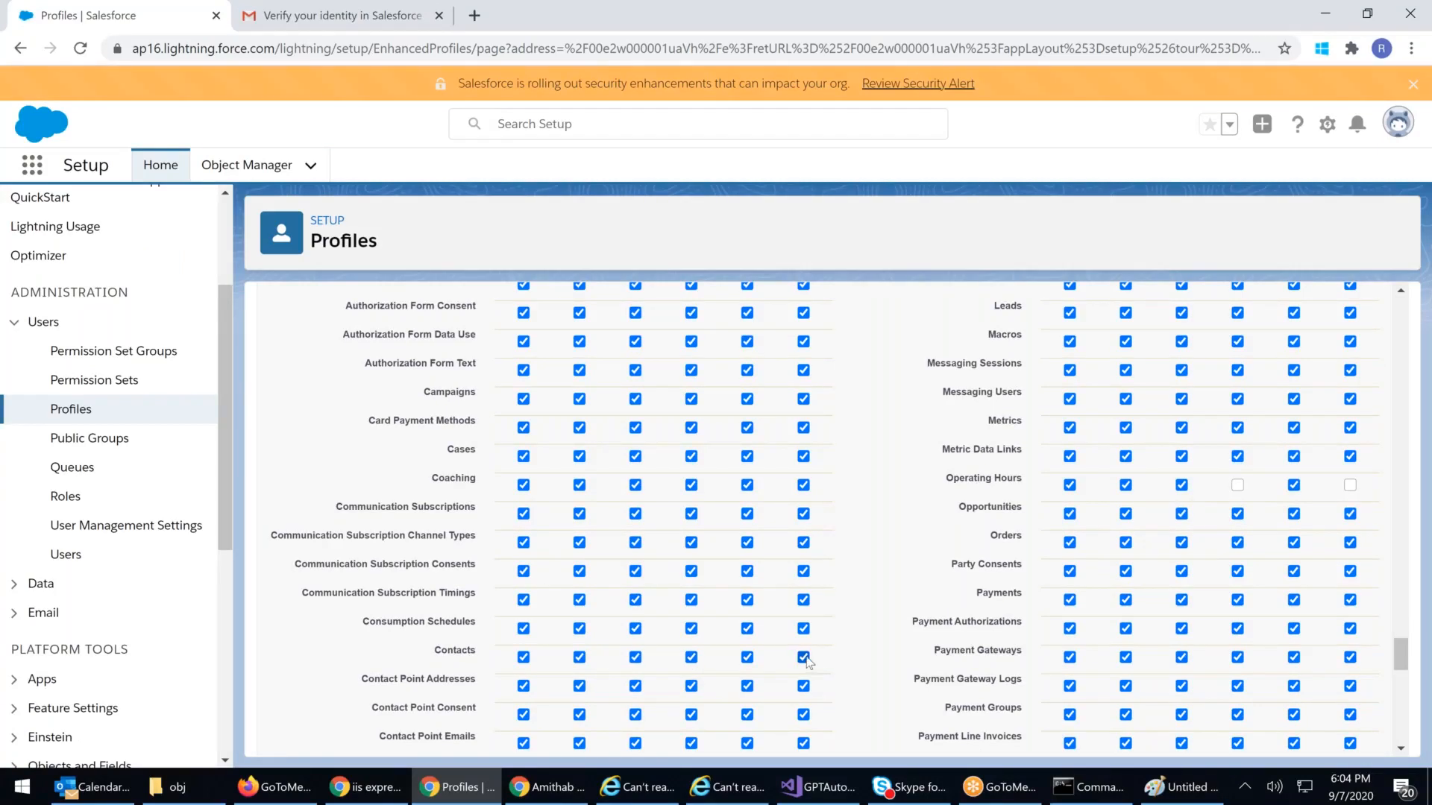
{"action": "left_click", "coordinate": [635, 657]}
{"action": "left_click", "coordinate": [880, 250]}
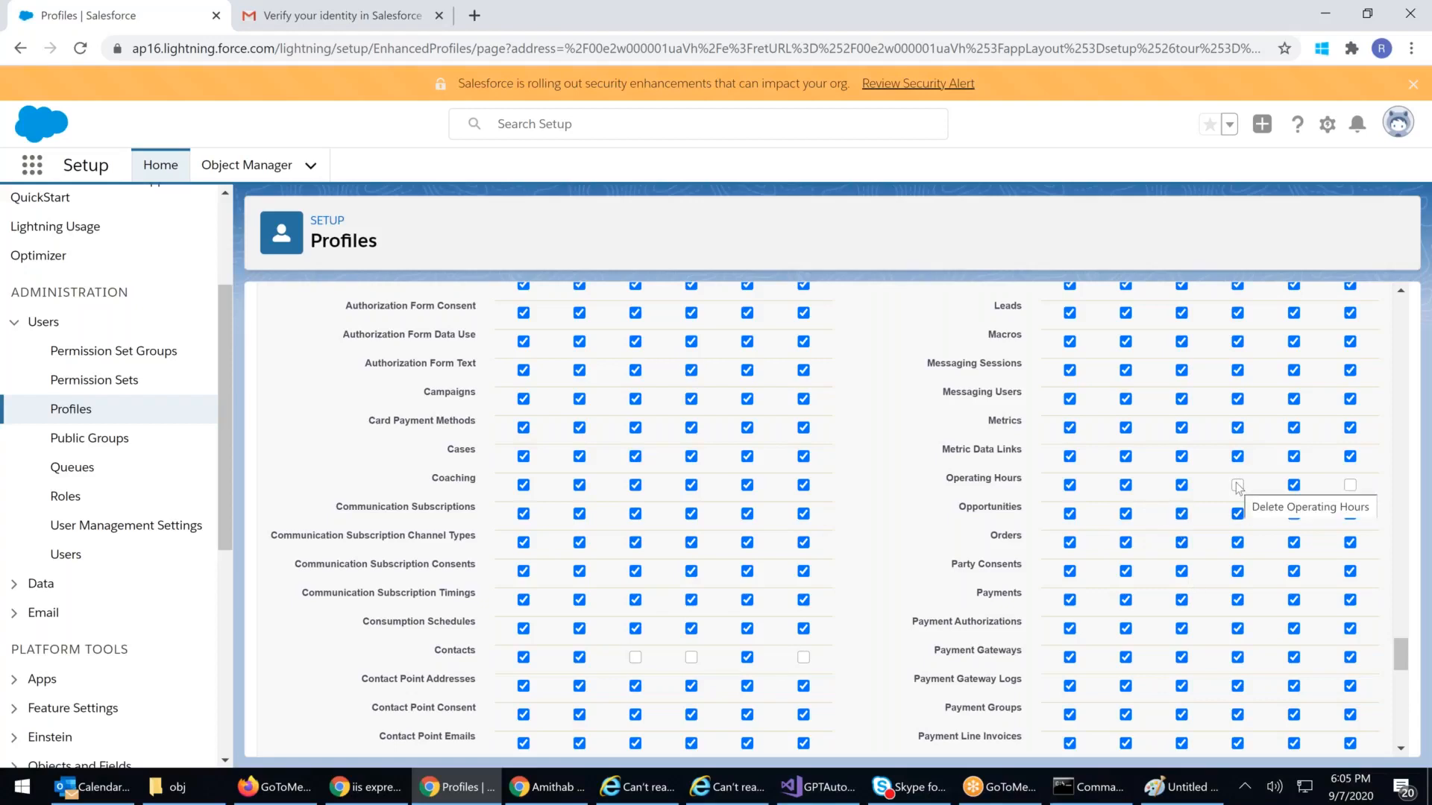
Step: Remove Delete on Opportunities and grant Delete and Modify All on Operating Hours
{"action": "left_click", "coordinate": [1238, 514]}
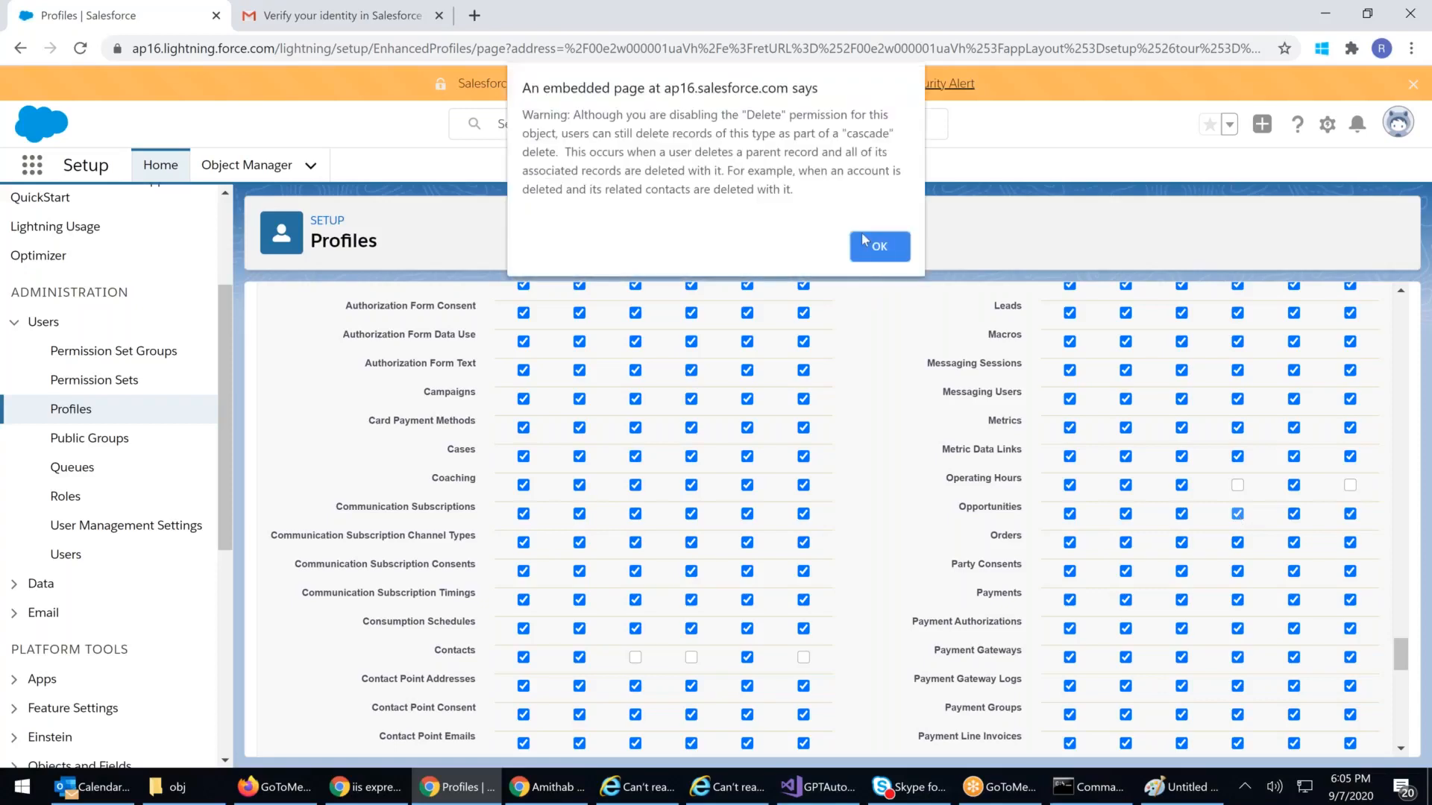
{"action": "key", "text": "Return"}
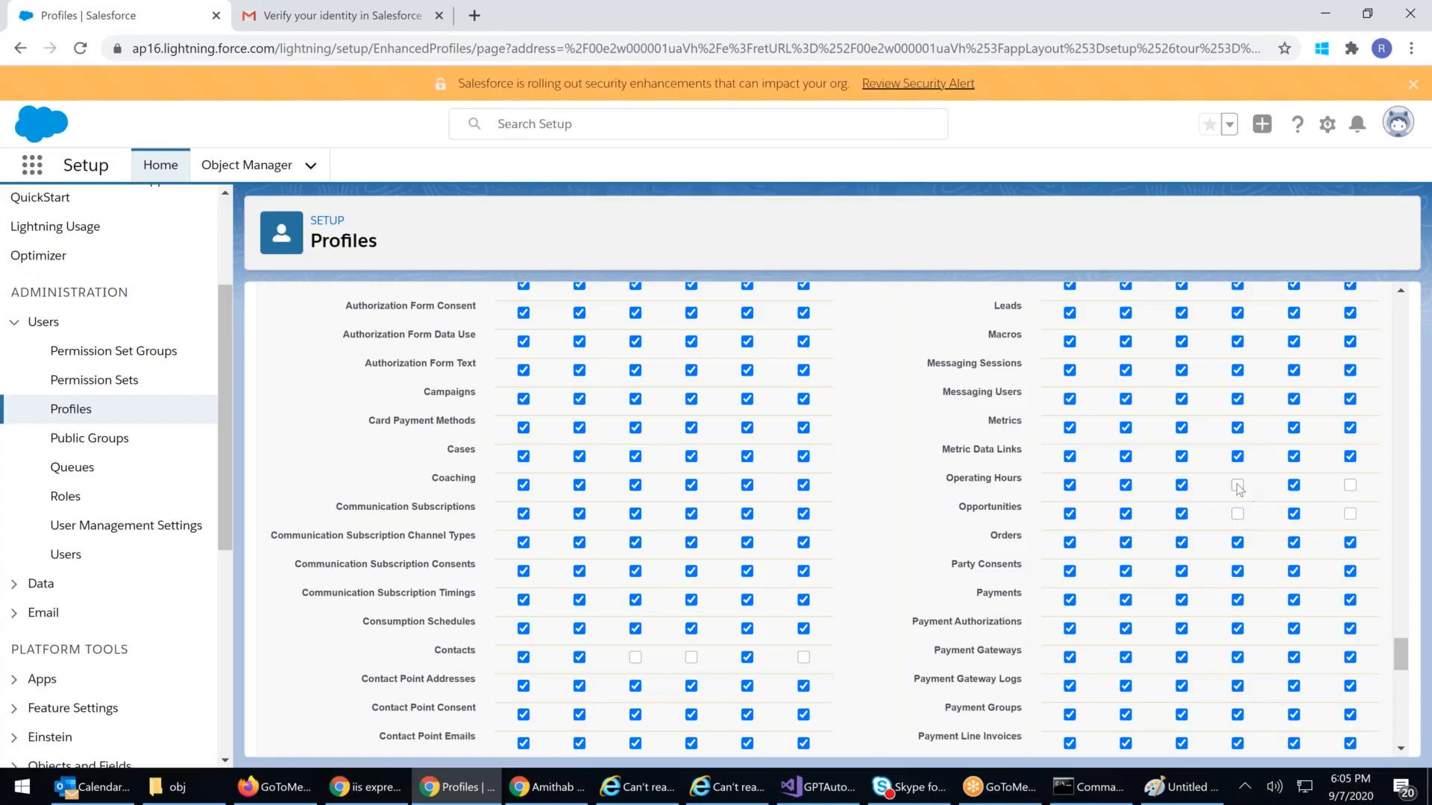
{"action": "left_click", "coordinate": [1237, 485]}
{"action": "left_click", "coordinate": [1350, 485]}
Step: Review the object permission changes and save the Hospital Supervisor 88 profile
{"action": "left_click_drag", "start_coordinate": [970, 507], "coordinate": [1335, 524]}
{"action": "scroll", "coordinate": [1330, 560], "scroll_direction": "up", "scroll_amount": 4}
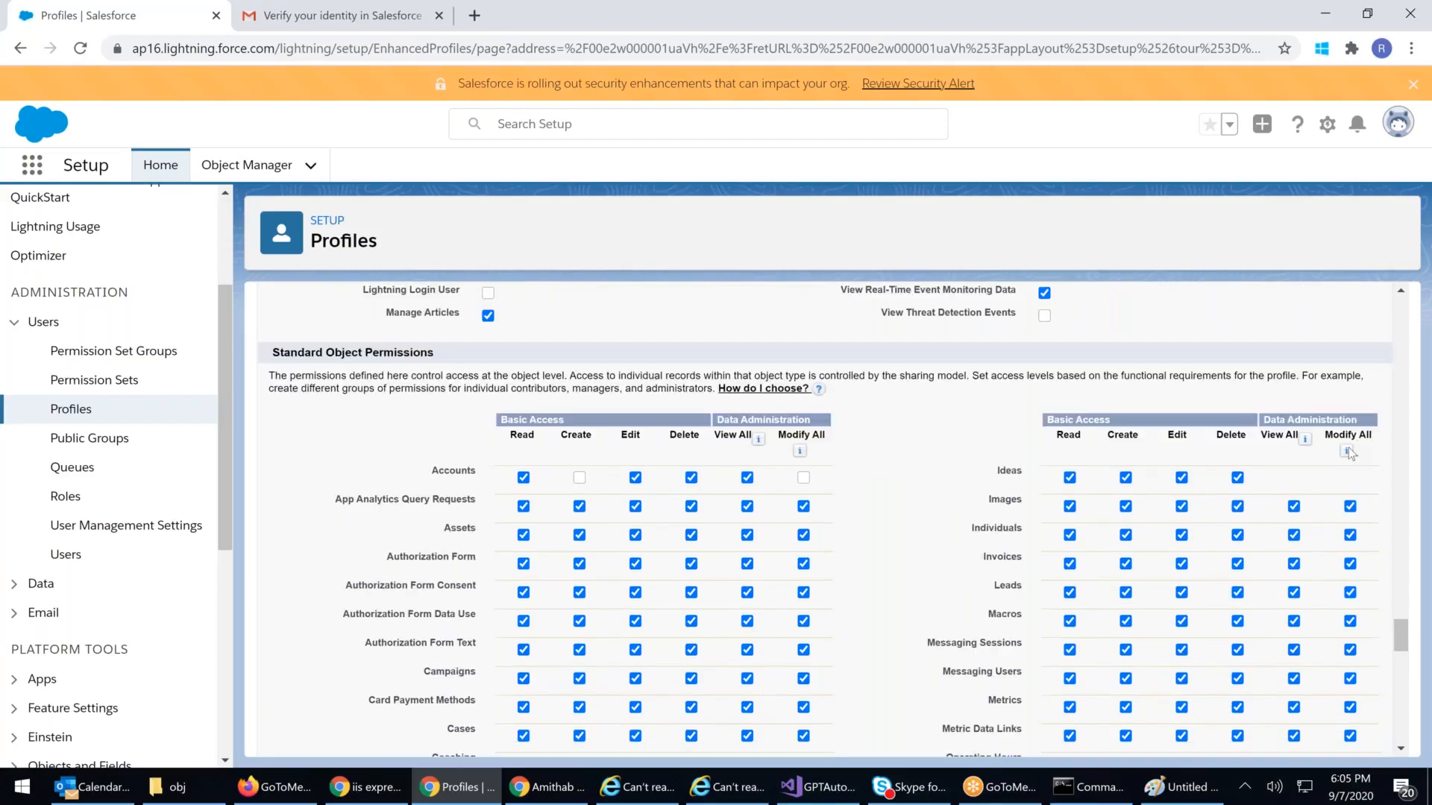
{"action": "mouse_move", "coordinate": [1349, 452]}
{"action": "scroll", "coordinate": [1339, 539], "scroll_direction": "down", "scroll_amount": 1}
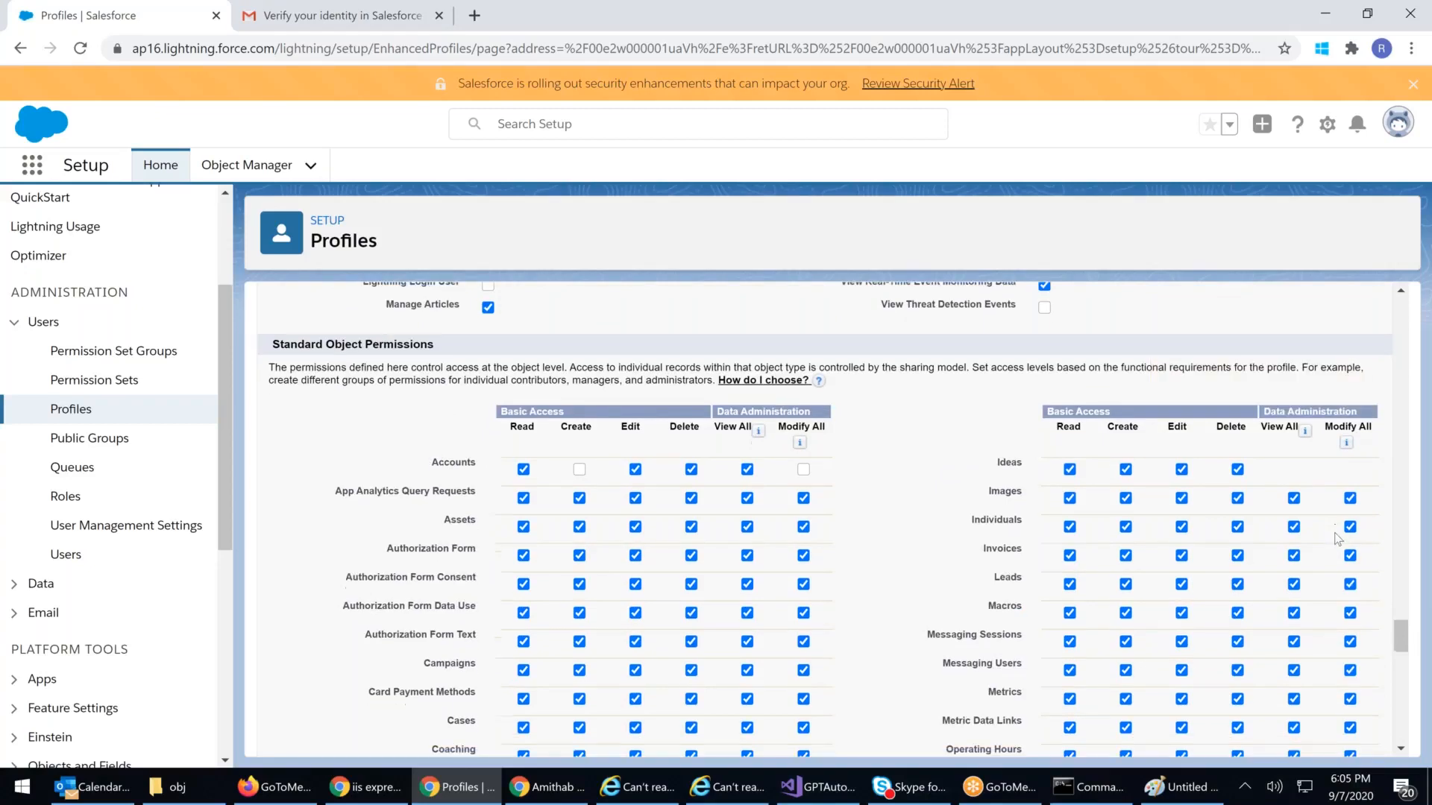
{"action": "scroll", "coordinate": [1338, 539], "scroll_direction": "down", "scroll_amount": 4}
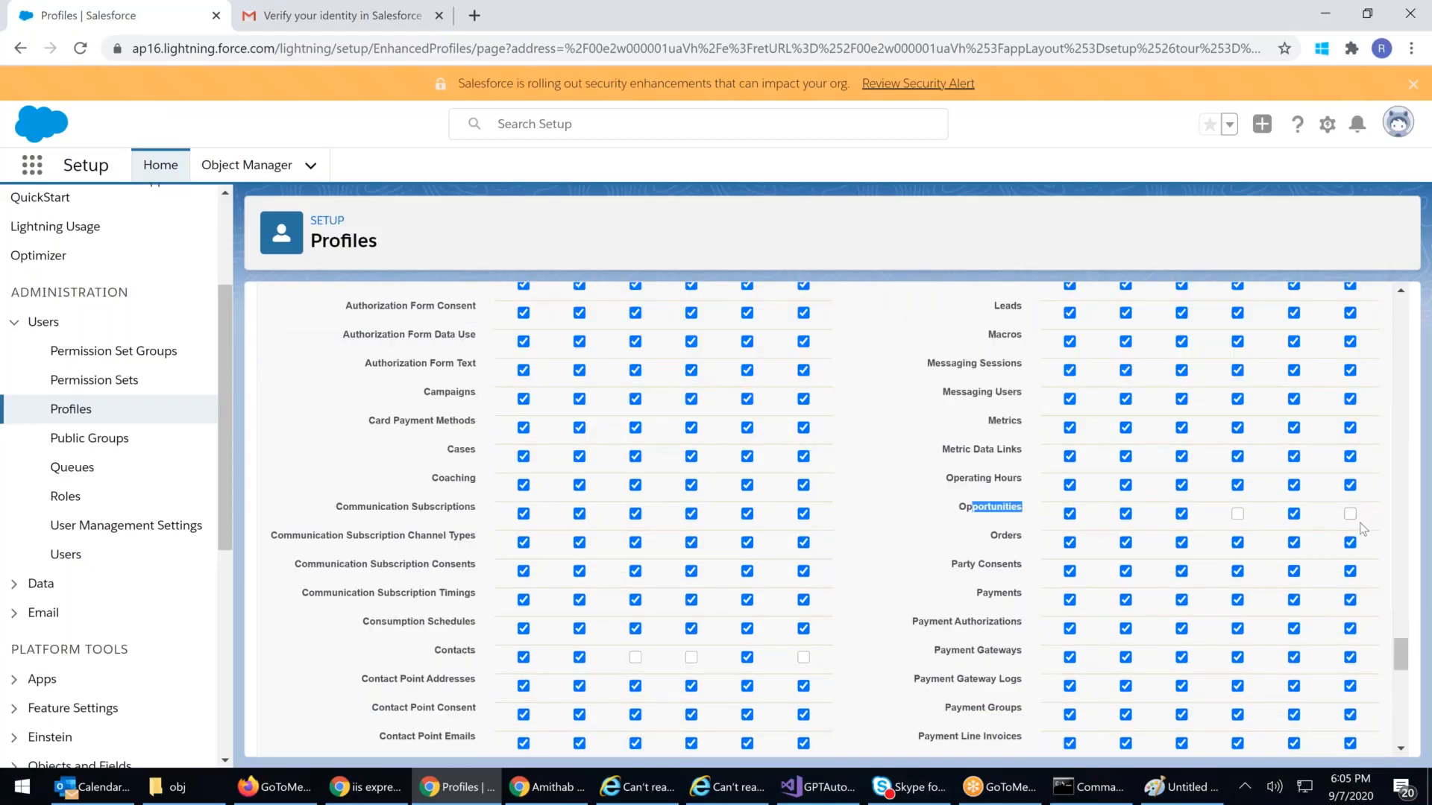
{"action": "scroll", "coordinate": [1361, 521], "scroll_direction": "up", "scroll_amount": 4}
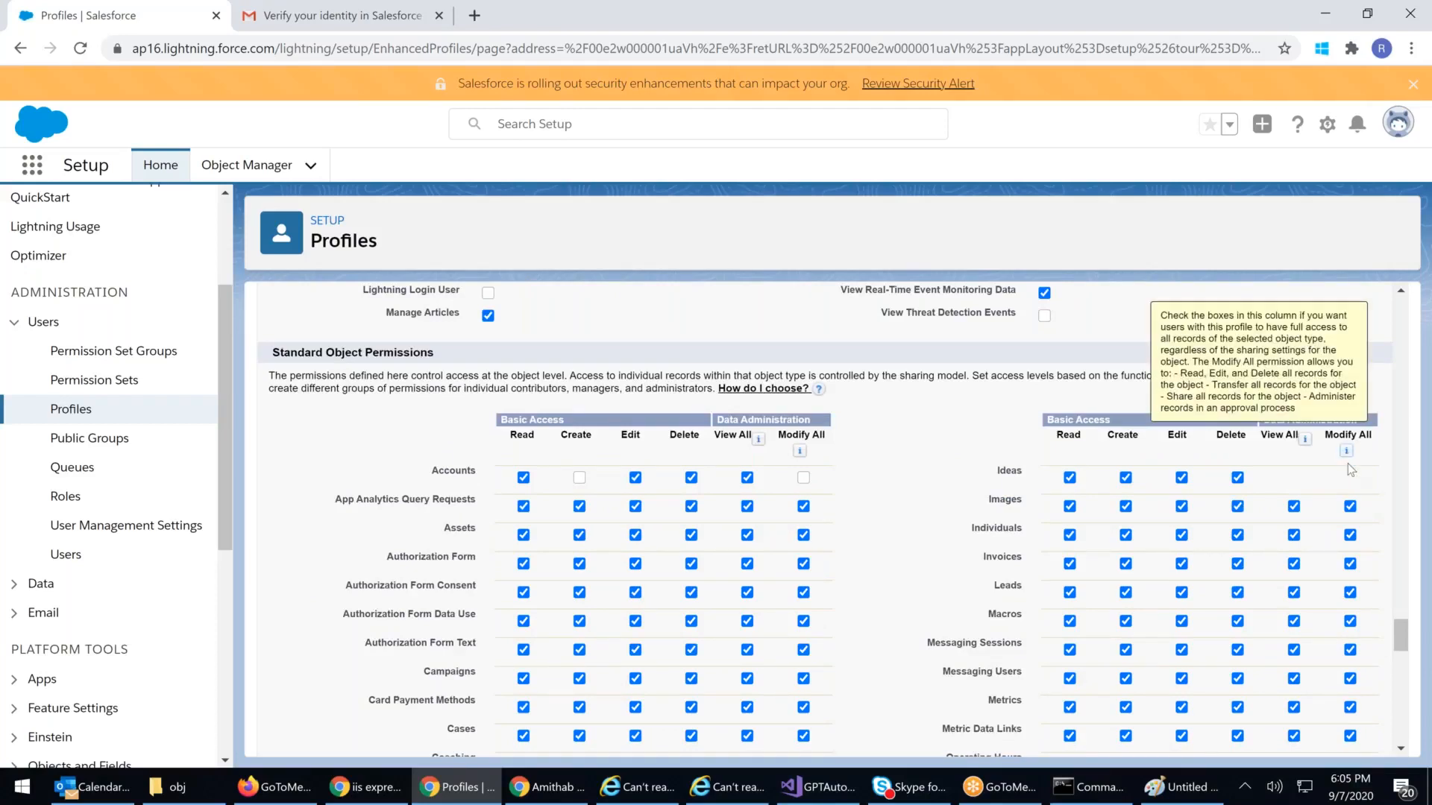
{"action": "scroll", "coordinate": [1359, 533], "scroll_direction": "down", "scroll_amount": 4}
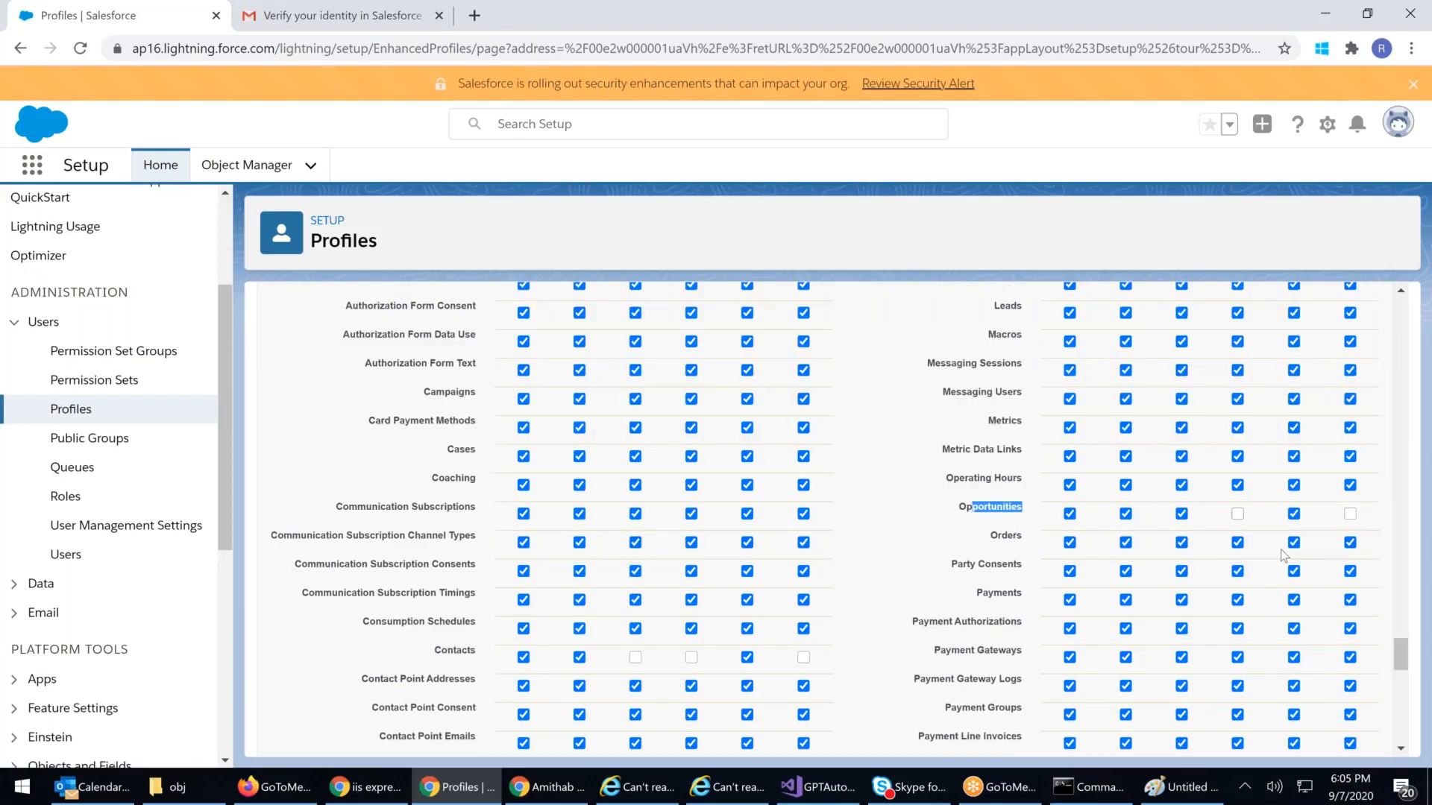
{"action": "scroll", "coordinate": [1280, 520], "scroll_direction": "up", "scroll_amount": 2}
{"action": "scroll", "coordinate": [573, 375], "scroll_direction": "up", "scroll_amount": 1}
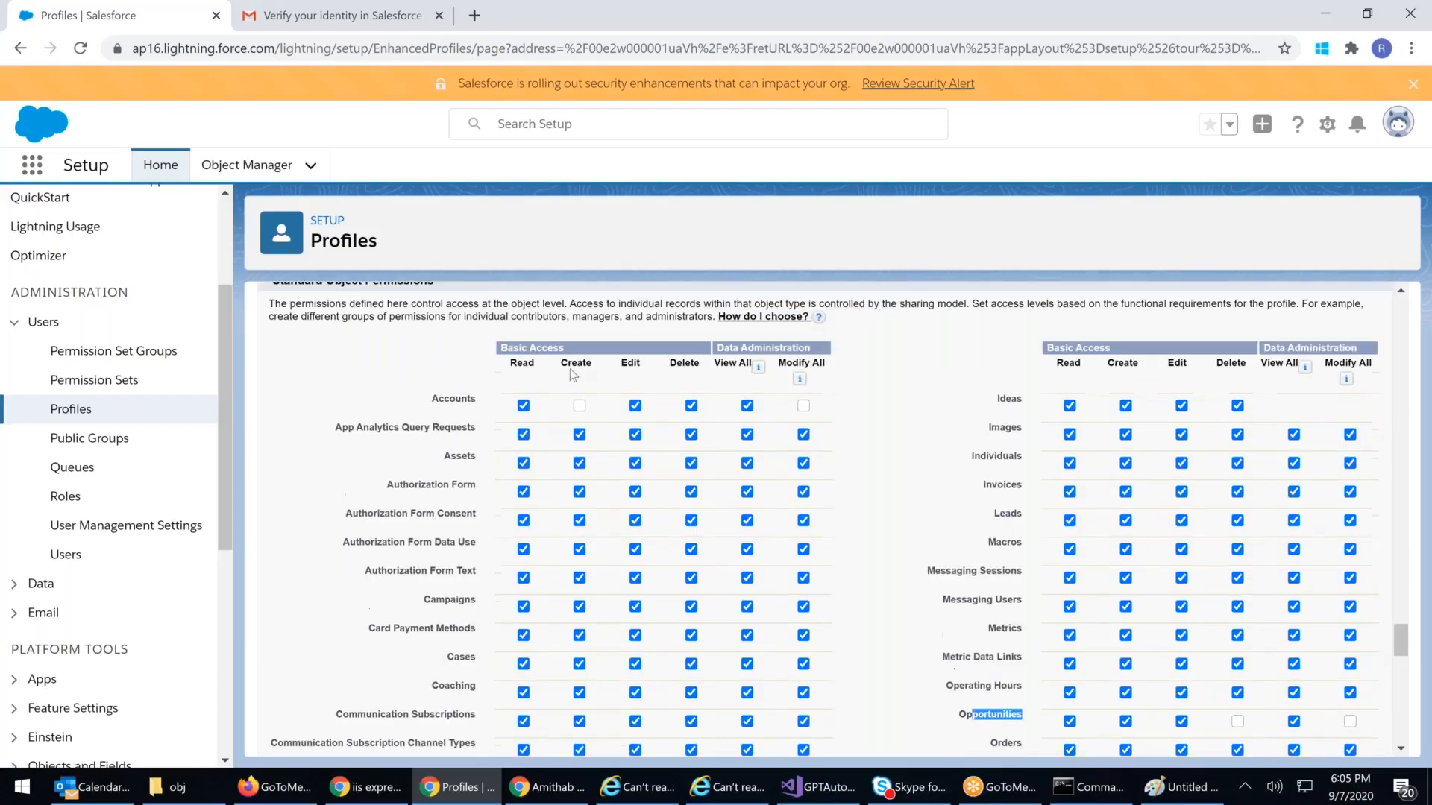
{"action": "scroll", "coordinate": [575, 365], "scroll_direction": "up", "scroll_amount": 20}
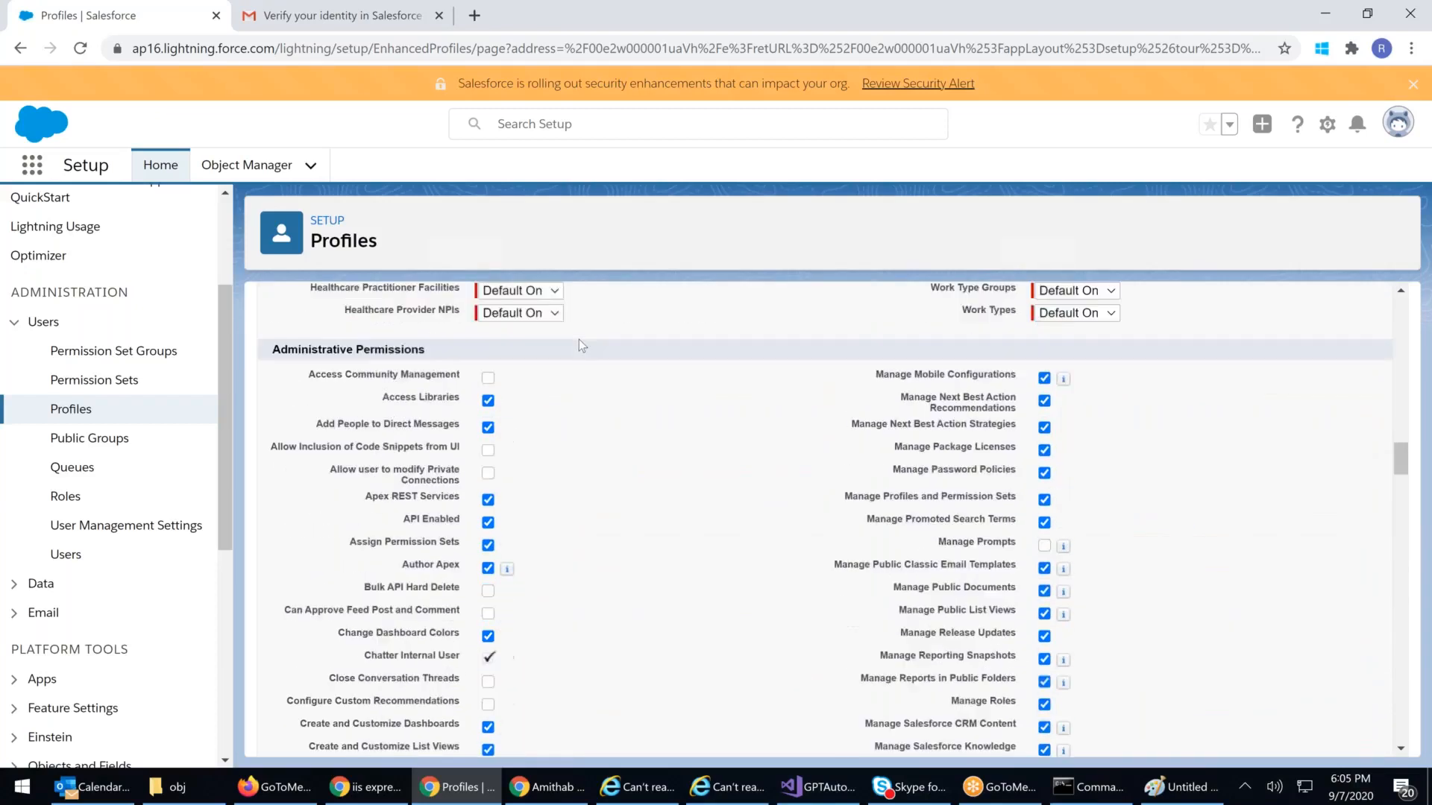
{"action": "scroll", "coordinate": [579, 338], "scroll_direction": "up", "scroll_amount": 20}
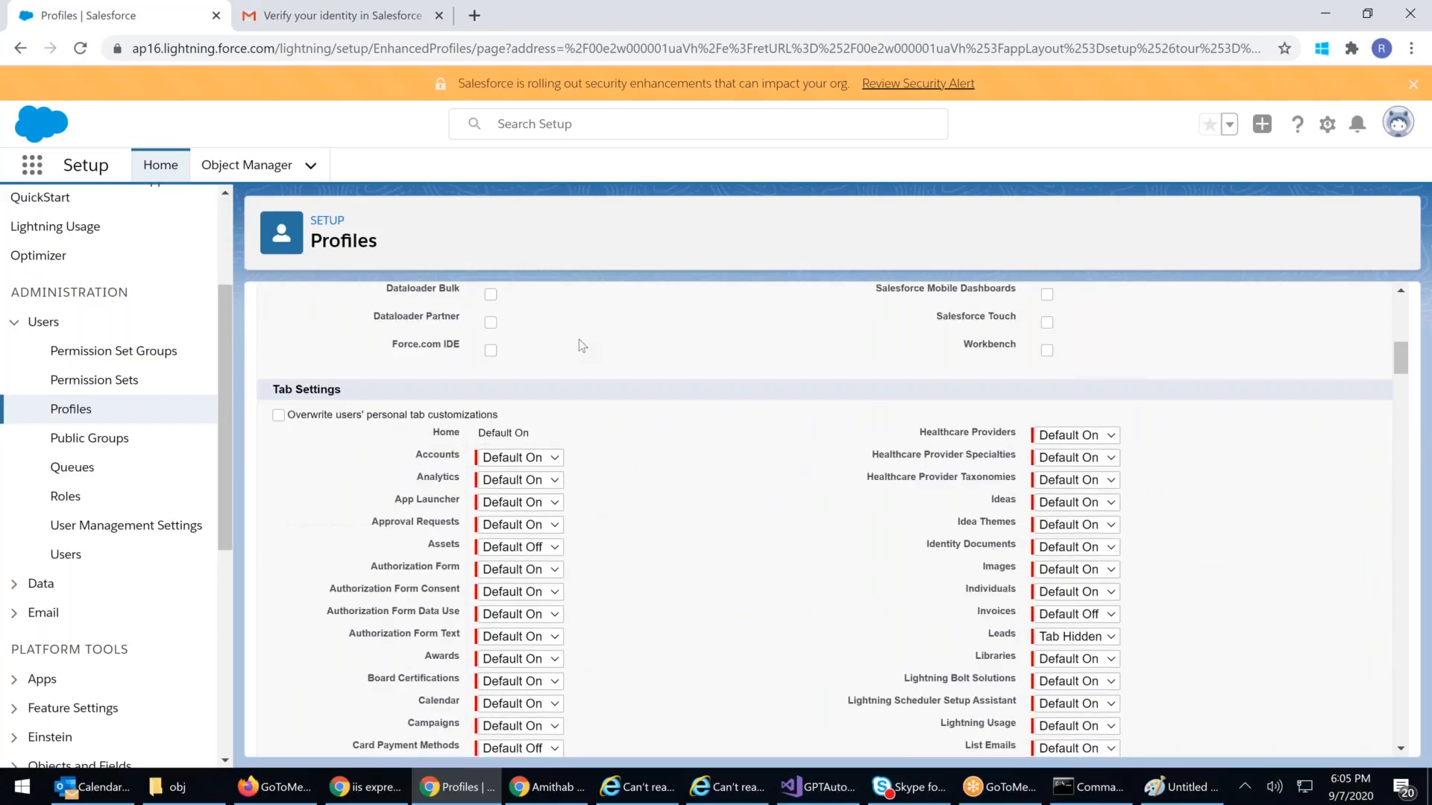
{"action": "scroll", "coordinate": [579, 339], "scroll_direction": "up", "scroll_amount": 10}
{"action": "left_click", "coordinate": [619, 390]}
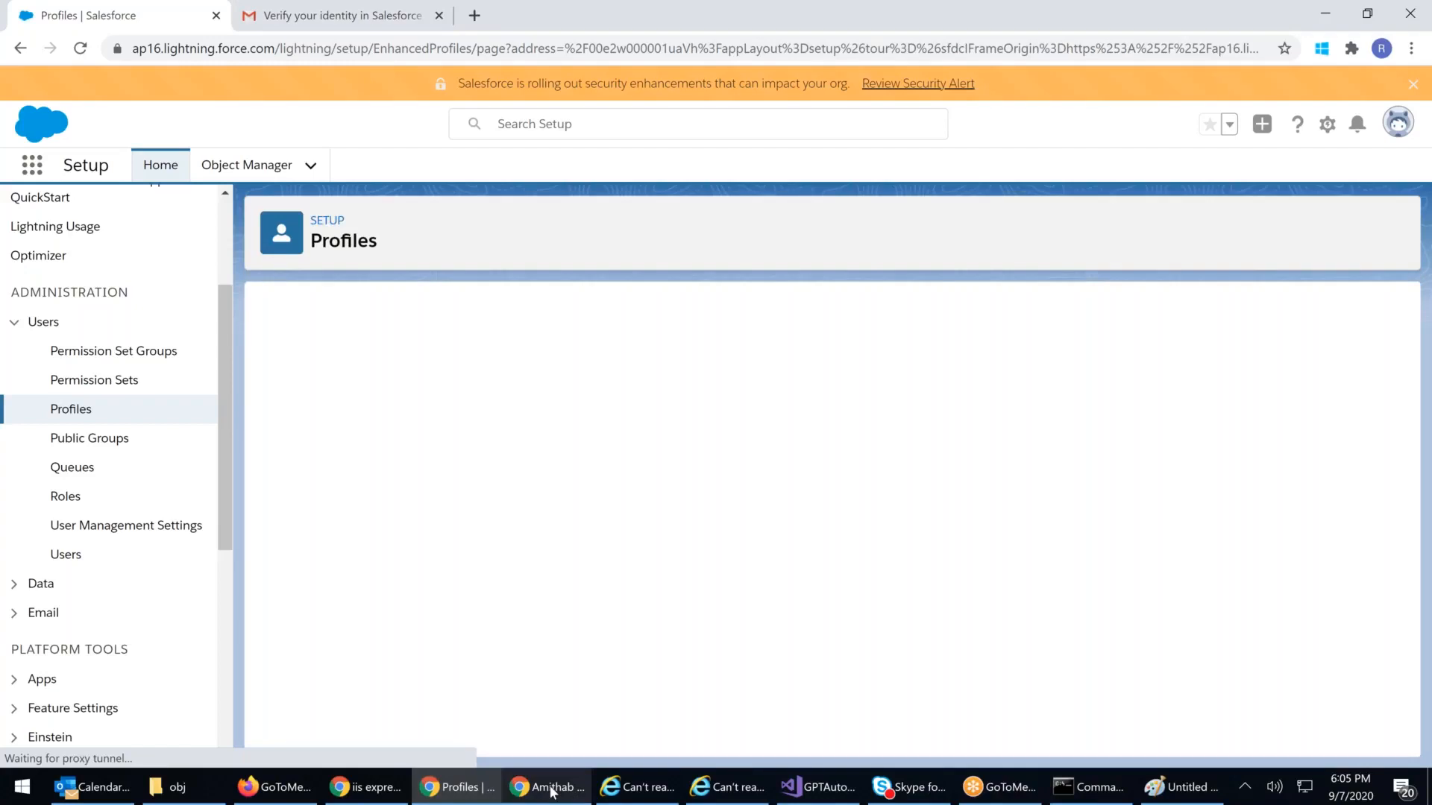
Step: Reload the restricted user's contact window so it picks up the new permissions
{"action": "mouse_move", "coordinate": [553, 792]}
{"action": "left_click", "coordinate": [655, 710]}
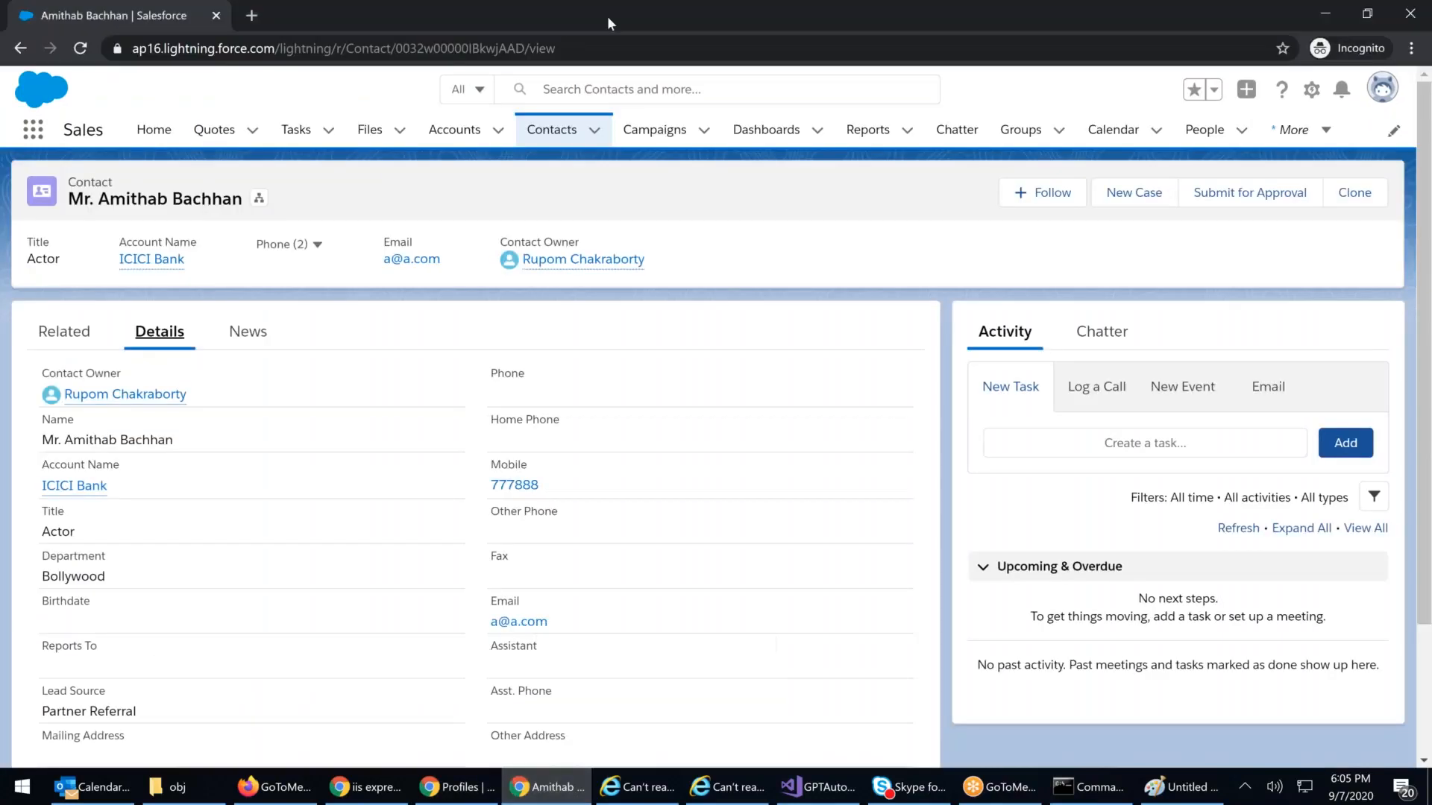
{"action": "left_click", "coordinate": [436, 47]}
{"action": "key", "text": "Return"}
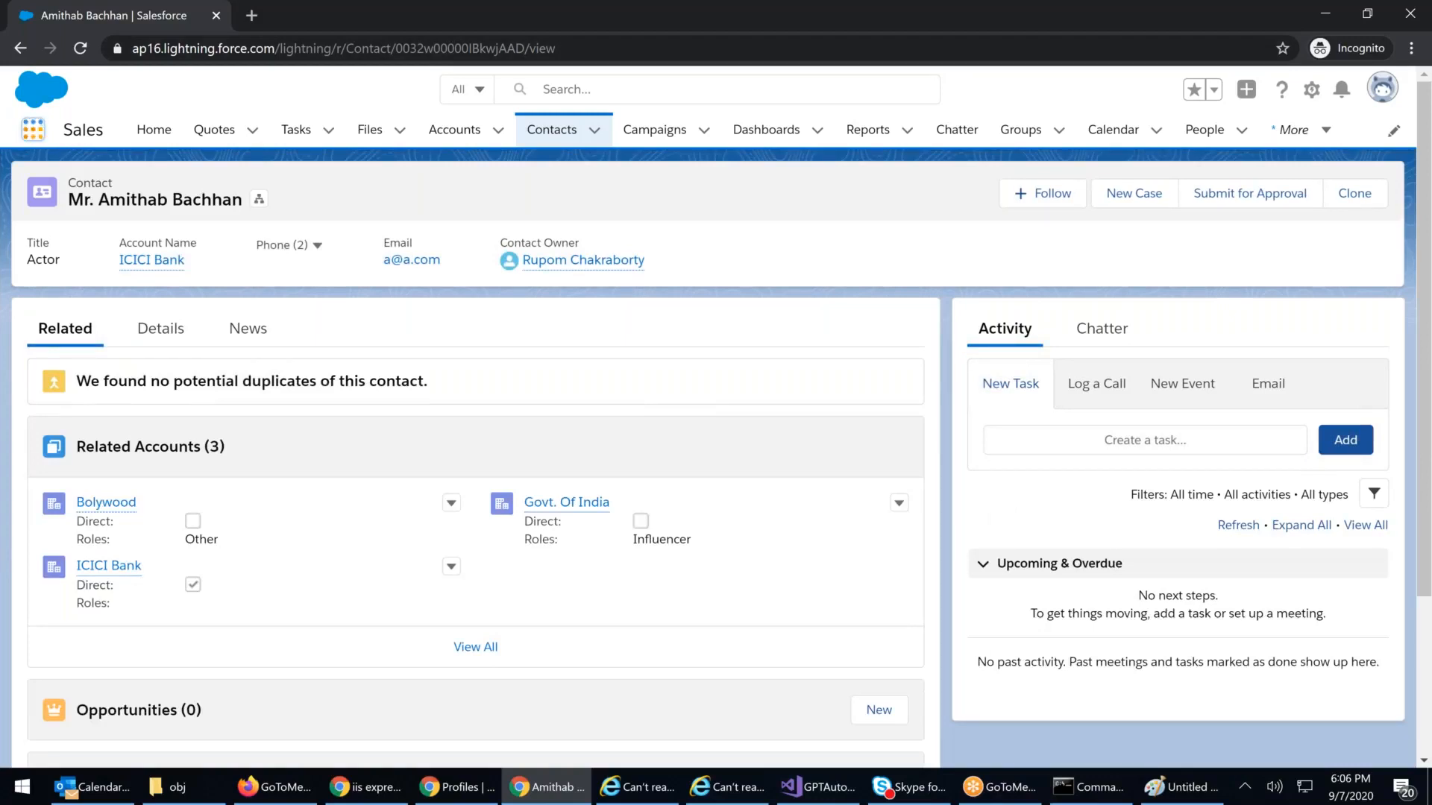
Step: Open Opportunities through the App Launcher and start a new opportunity
{"action": "left_click", "coordinate": [33, 129]}
{"action": "left_click", "coordinate": [281, 383]}
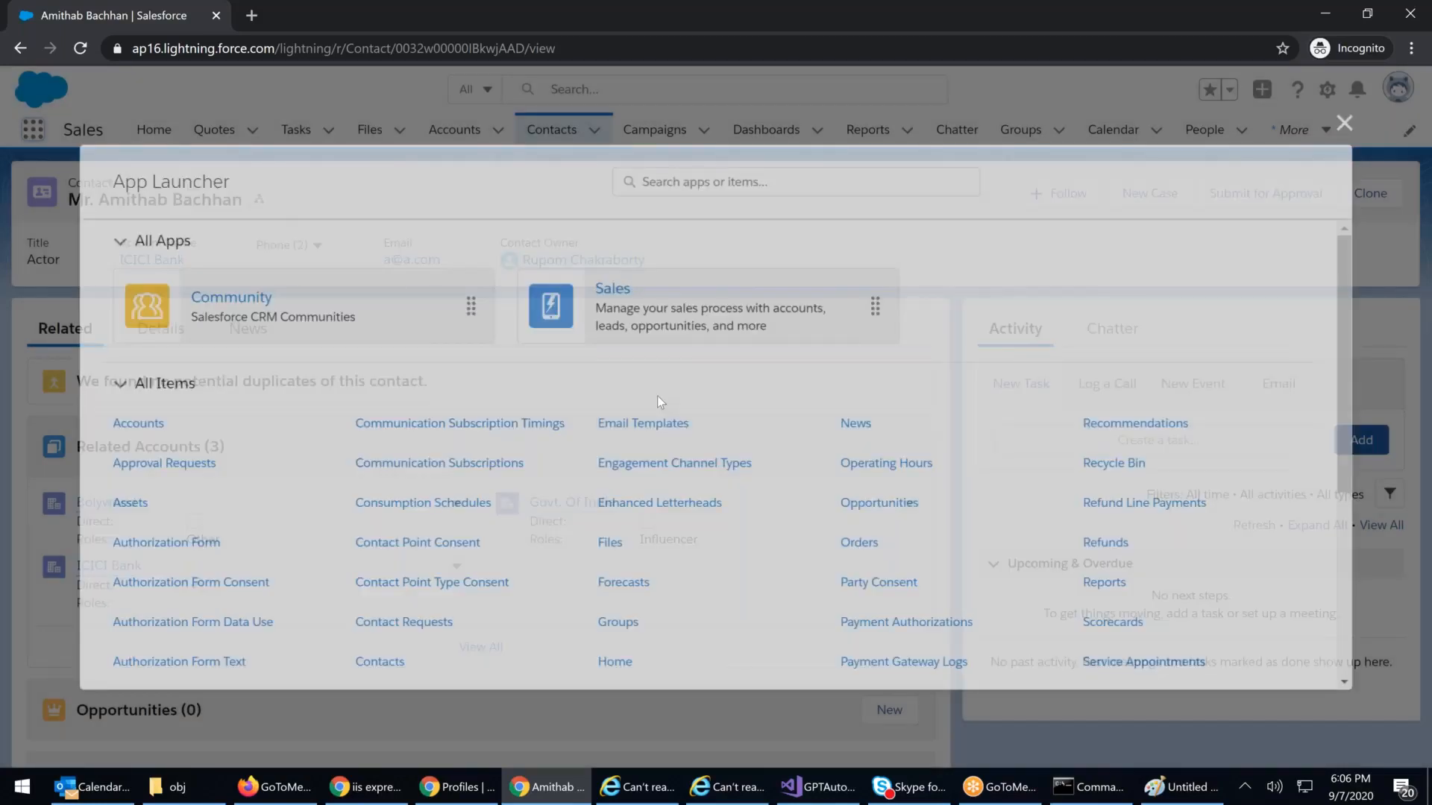
{"action": "scroll", "coordinate": [746, 410], "scroll_direction": "down", "scroll_amount": 1}
{"action": "left_click", "coordinate": [871, 415]}
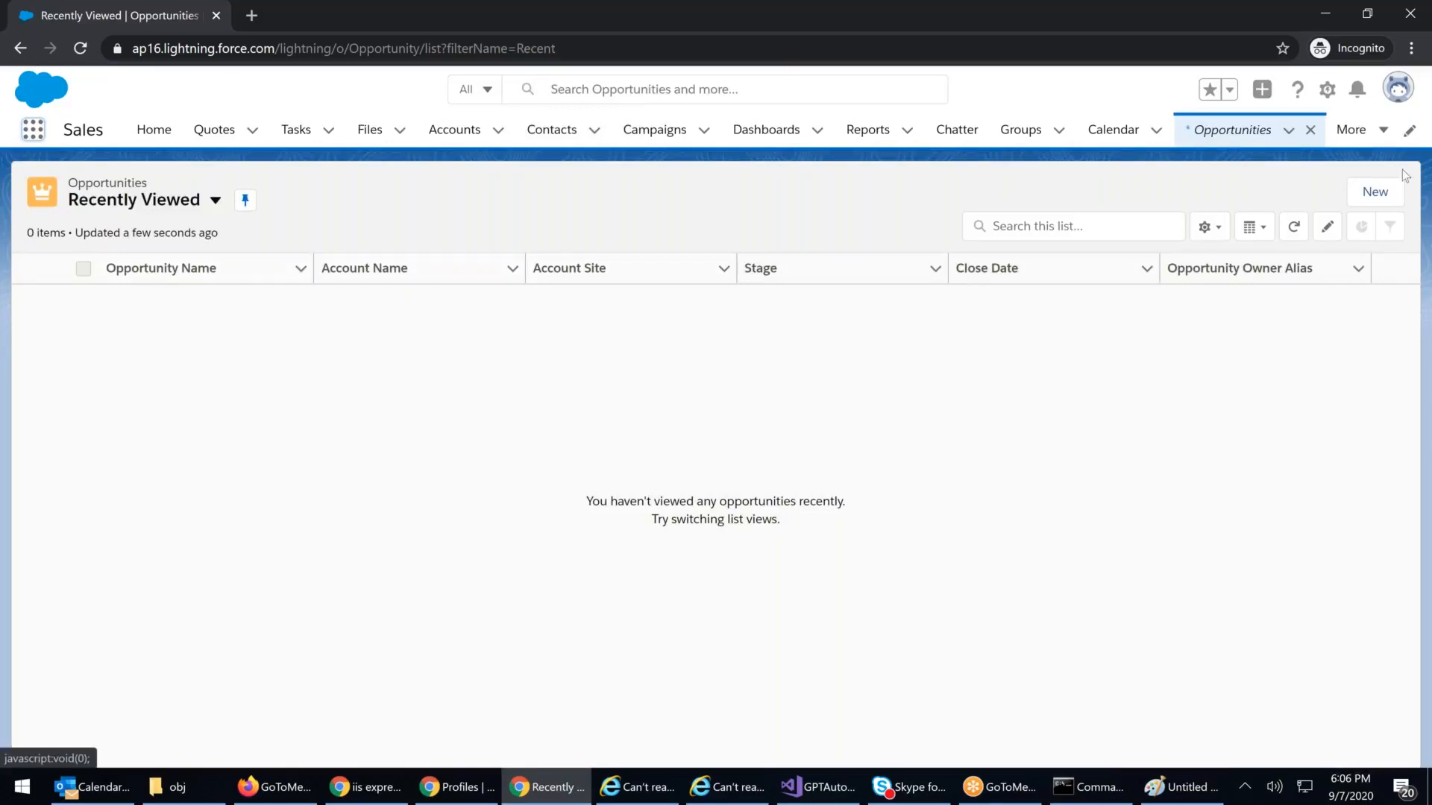
{"action": "left_click", "coordinate": [1375, 192]}
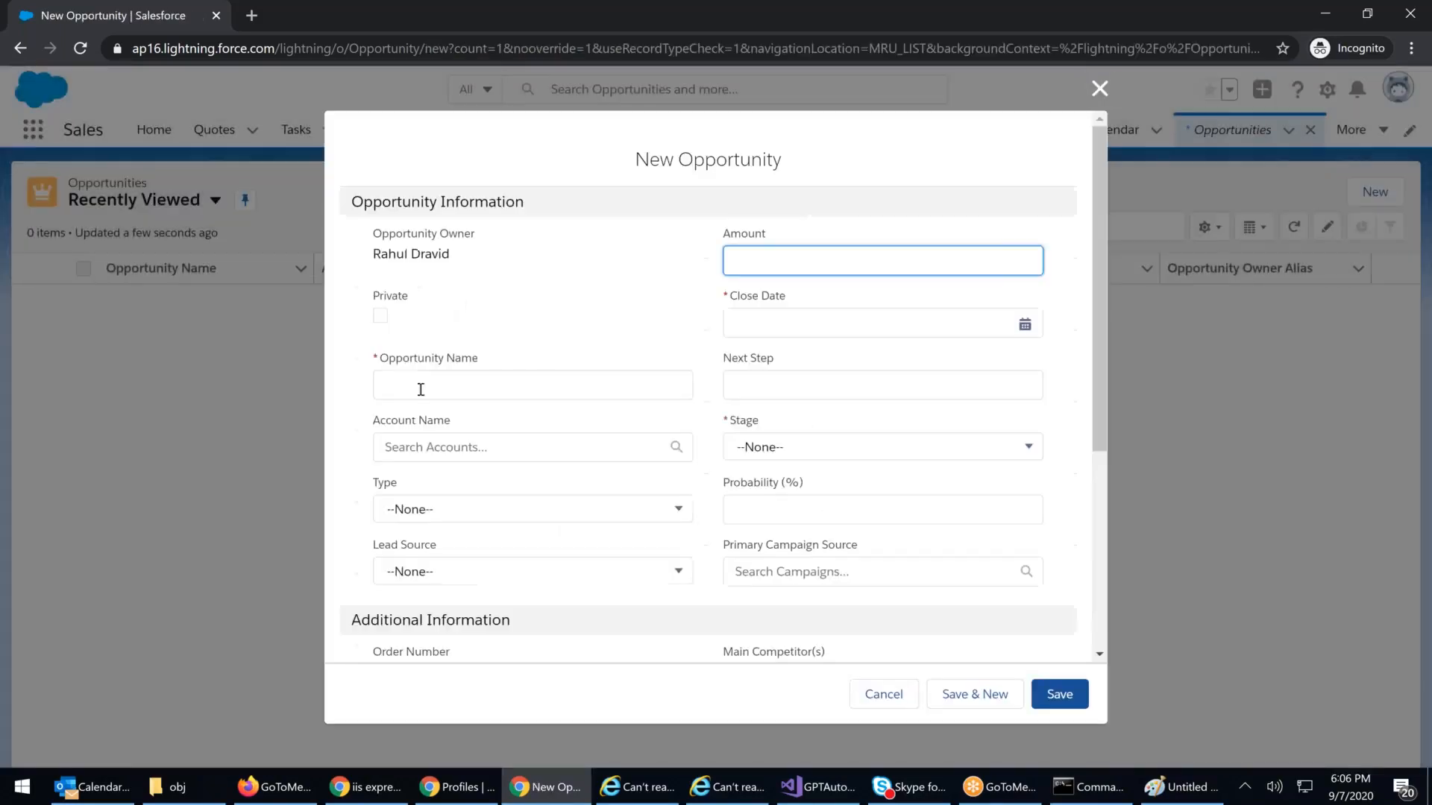
Step: Save opportunity 'My Opp Rahul' at Needs Analysis, closing 9/15/2020, amount 80000
{"action": "left_click", "coordinate": [428, 389]}
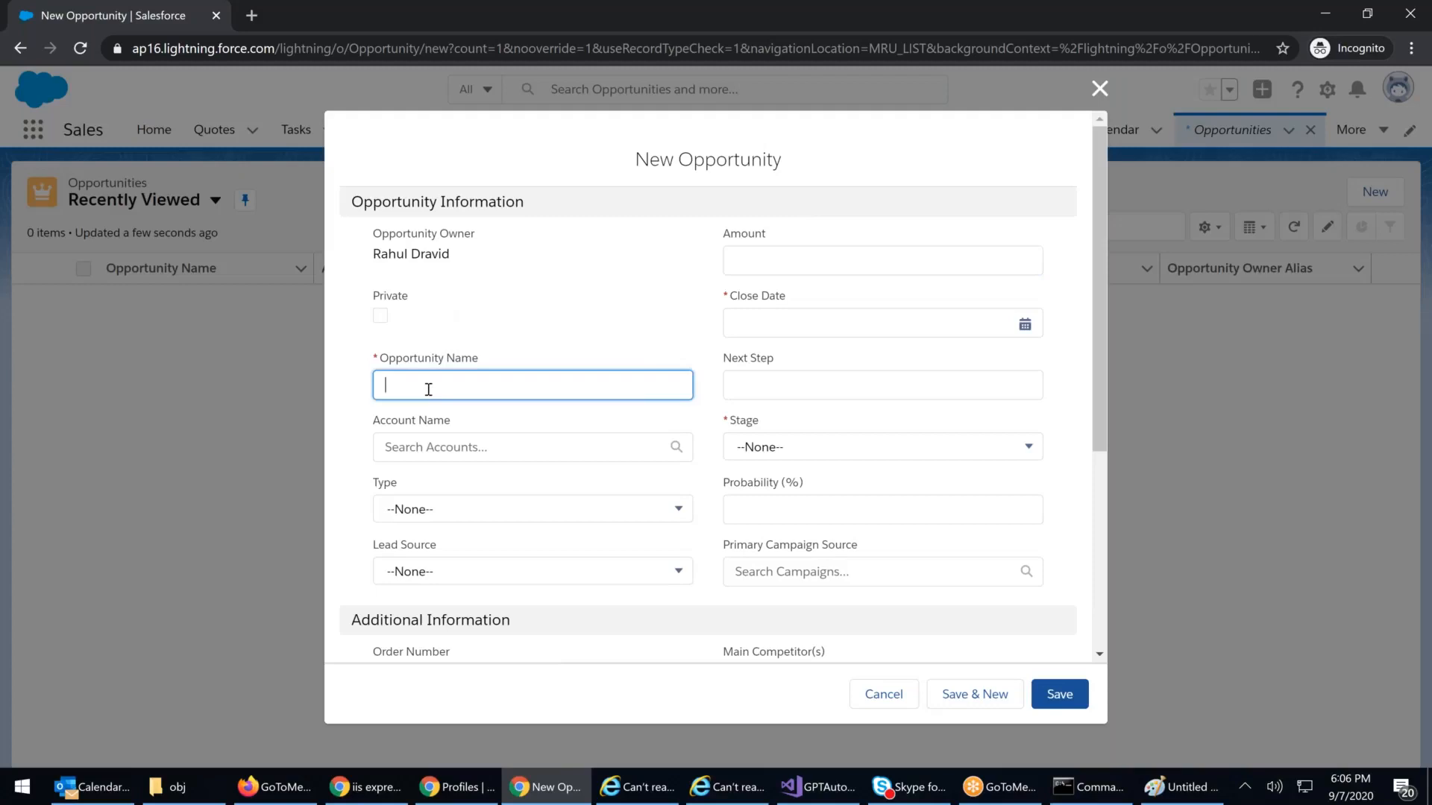
{"action": "type", "text": "My Opp Rahul"}
{"action": "left_click", "coordinate": [809, 455]}
{"action": "left_click", "coordinate": [765, 537]}
{"action": "left_click", "coordinate": [768, 328]}
{"action": "left_click", "coordinate": [816, 492]}
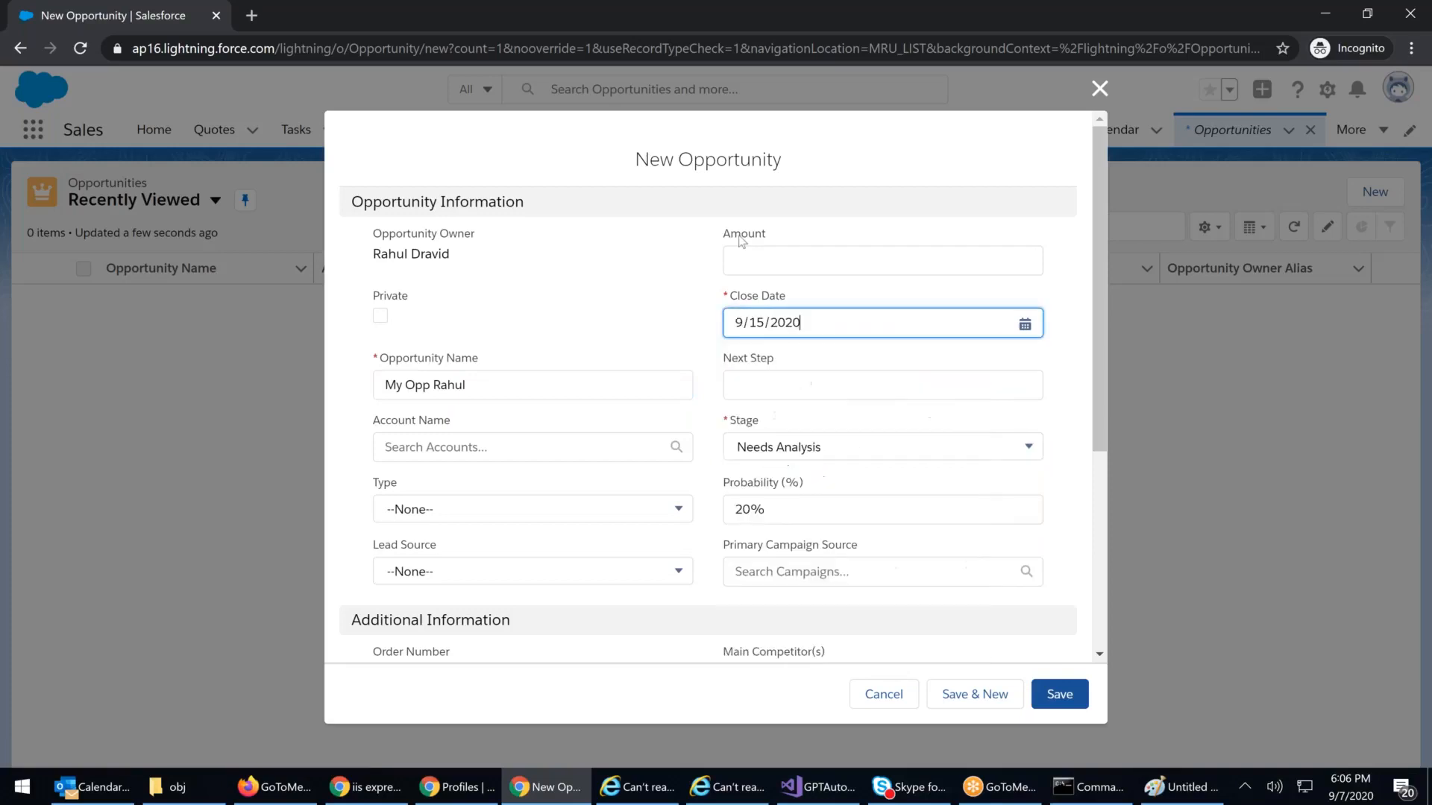
{"action": "left_click", "coordinate": [732, 256]}
{"action": "type", "text": "80000"}
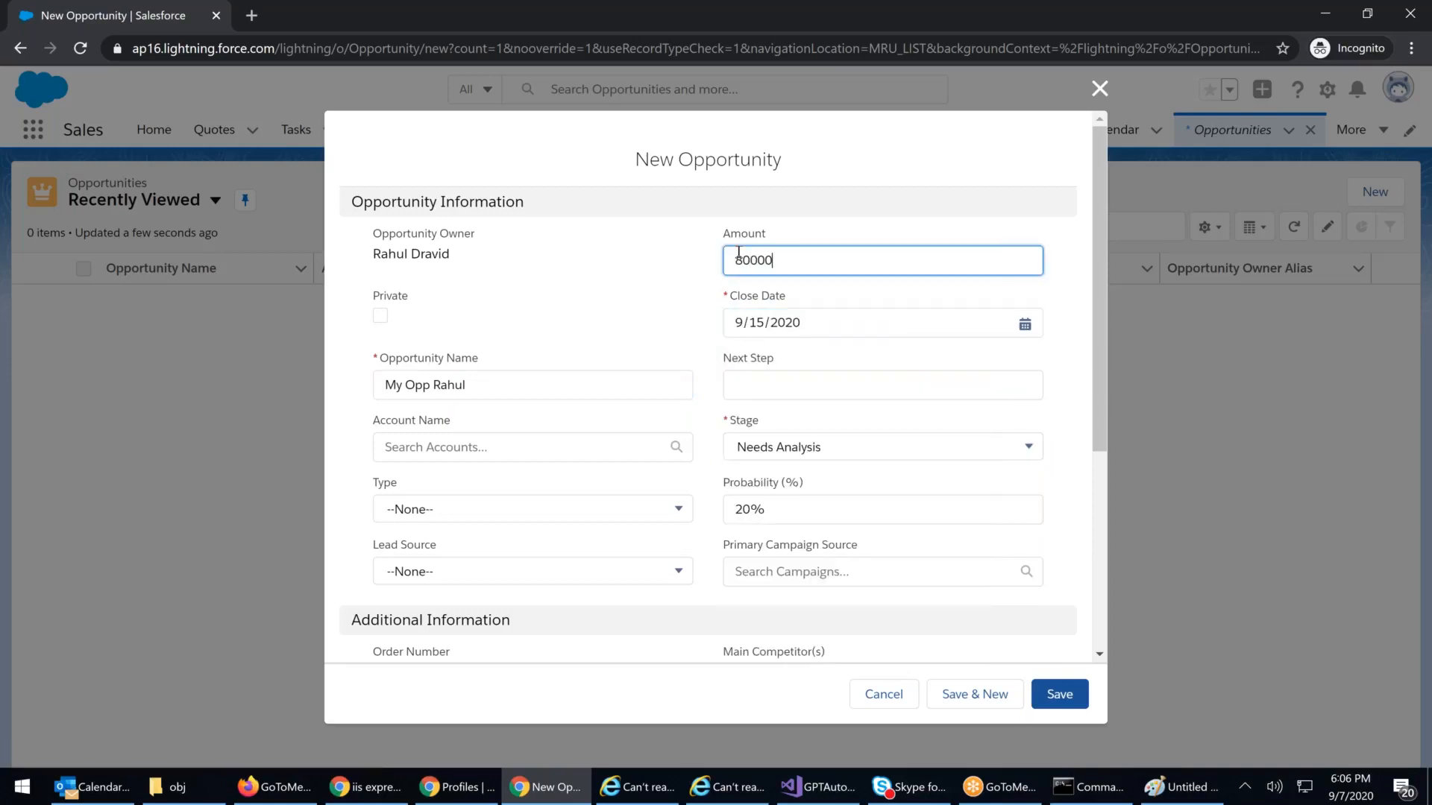
{"action": "left_click", "coordinate": [1048, 703]}
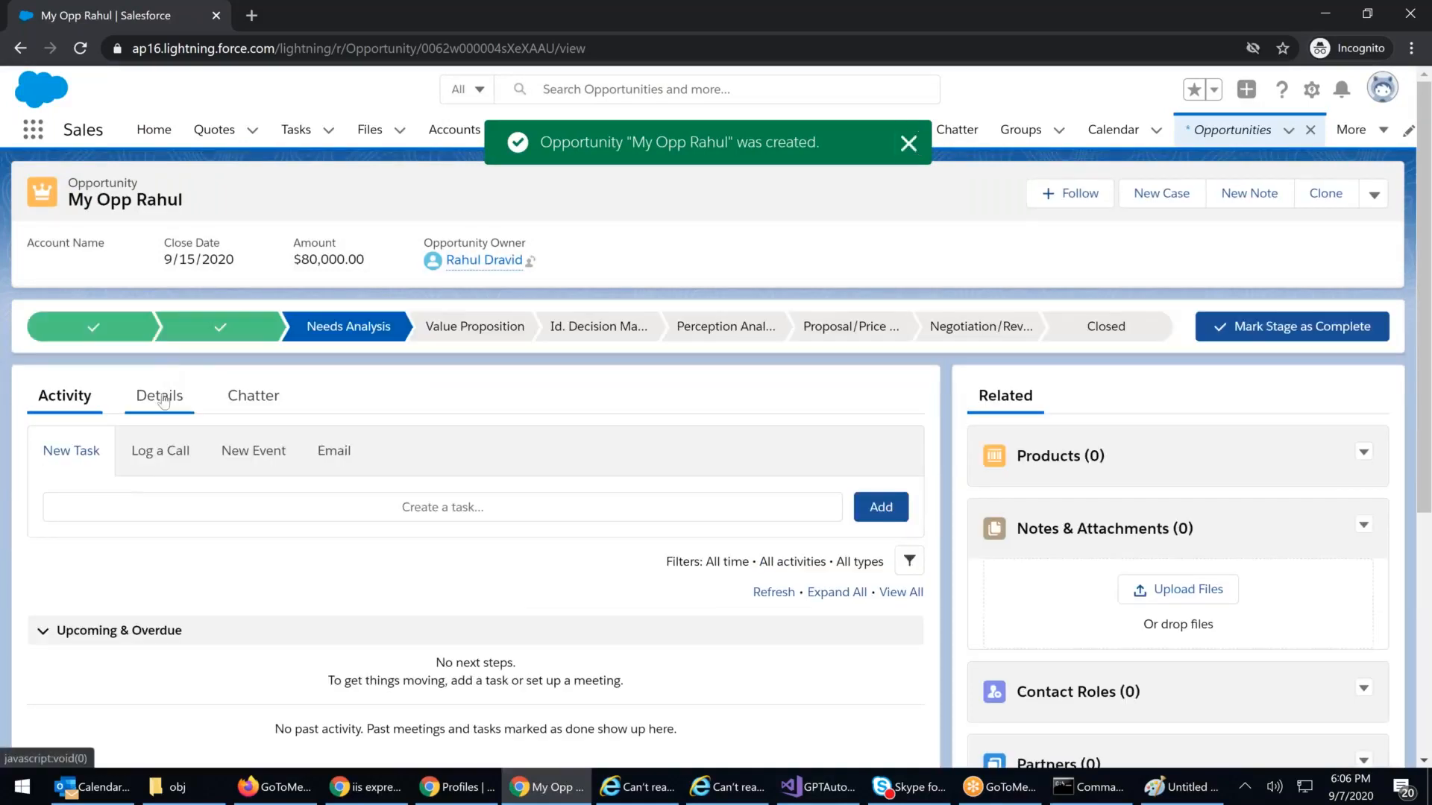
Step: Set the opportunity's Next Step to 'call cust' in its Details and save
{"action": "left_click", "coordinate": [155, 396]}
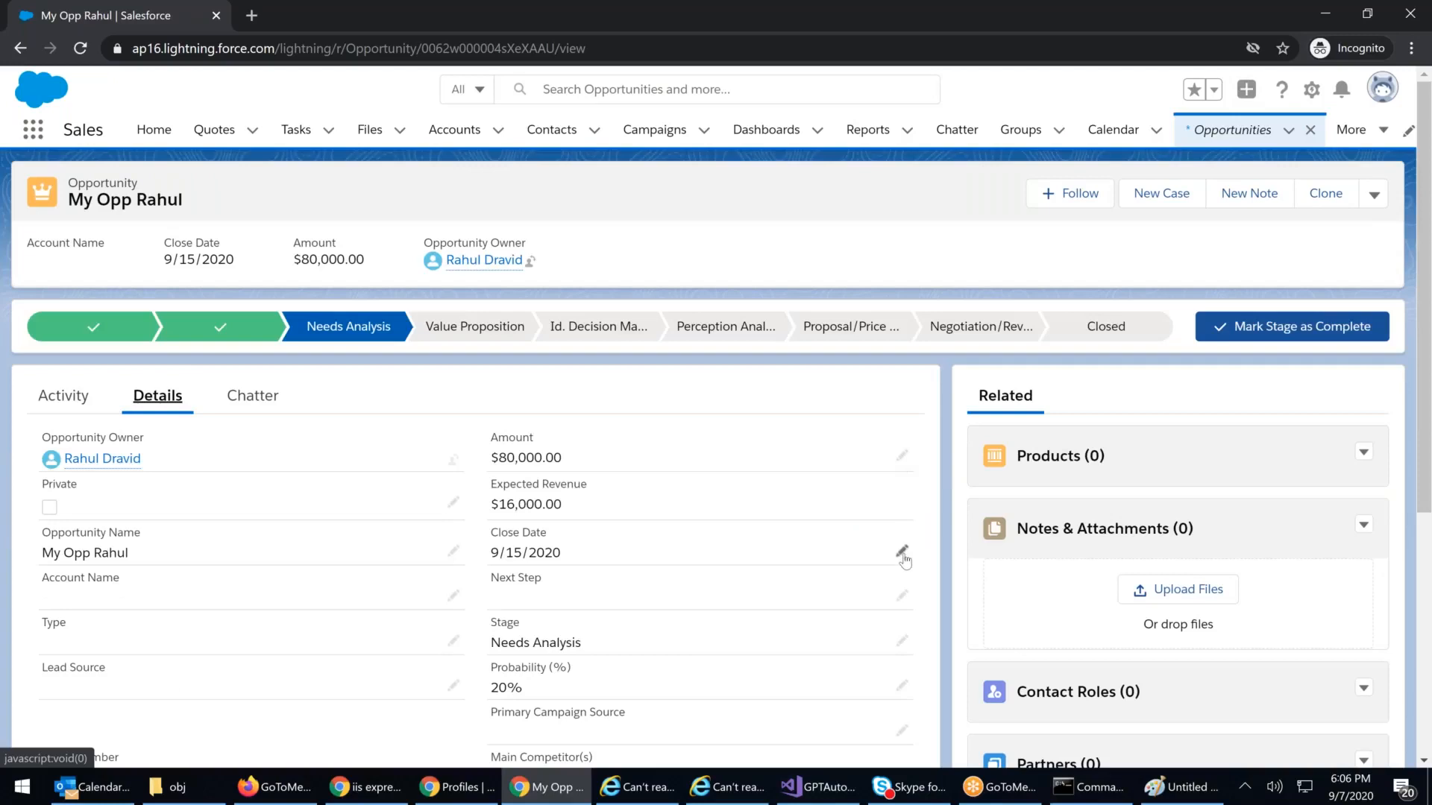
{"action": "left_click", "coordinate": [901, 595]}
{"action": "type", "text": "ca"}
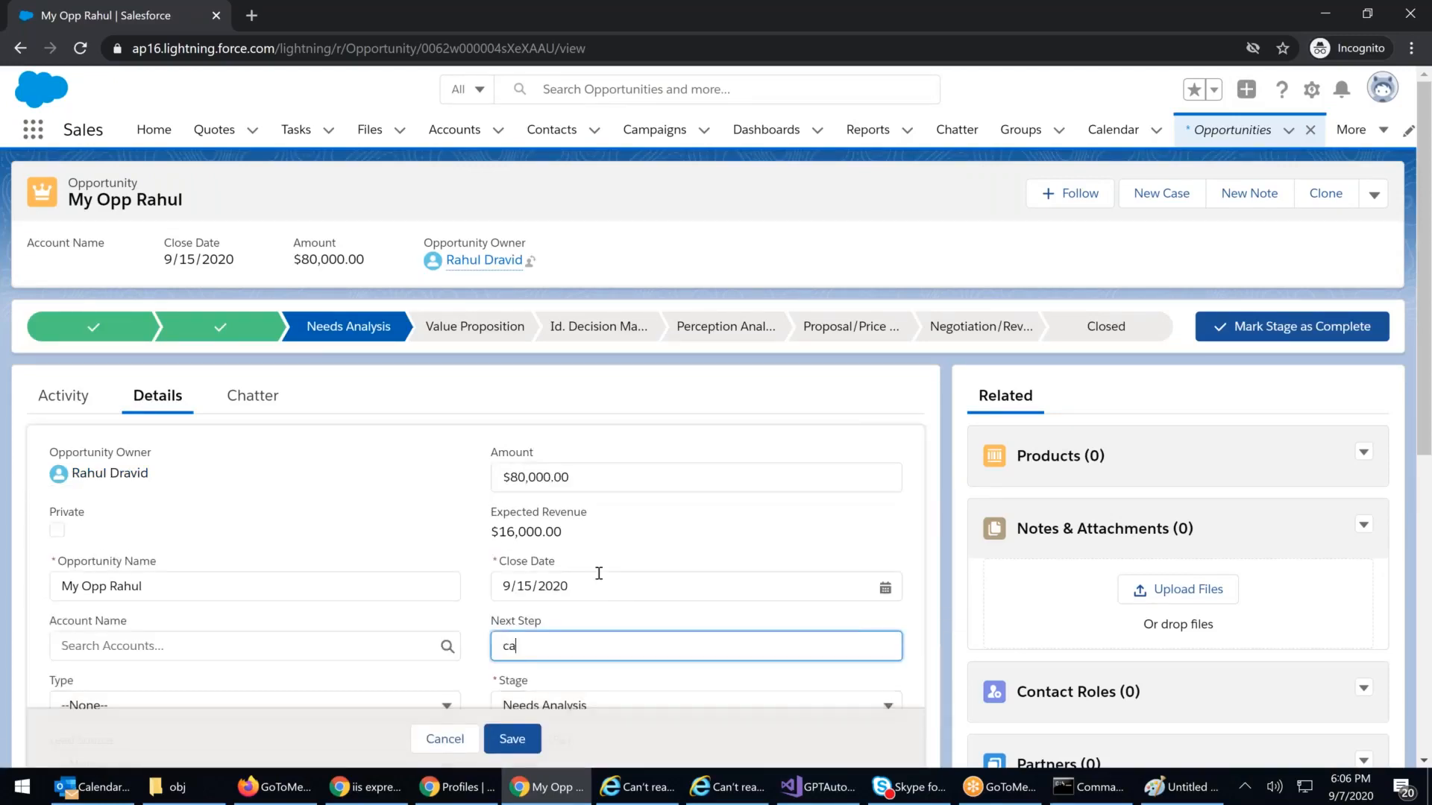
{"action": "type", "text": "ll cust"}
{"action": "left_click", "coordinate": [528, 740]}
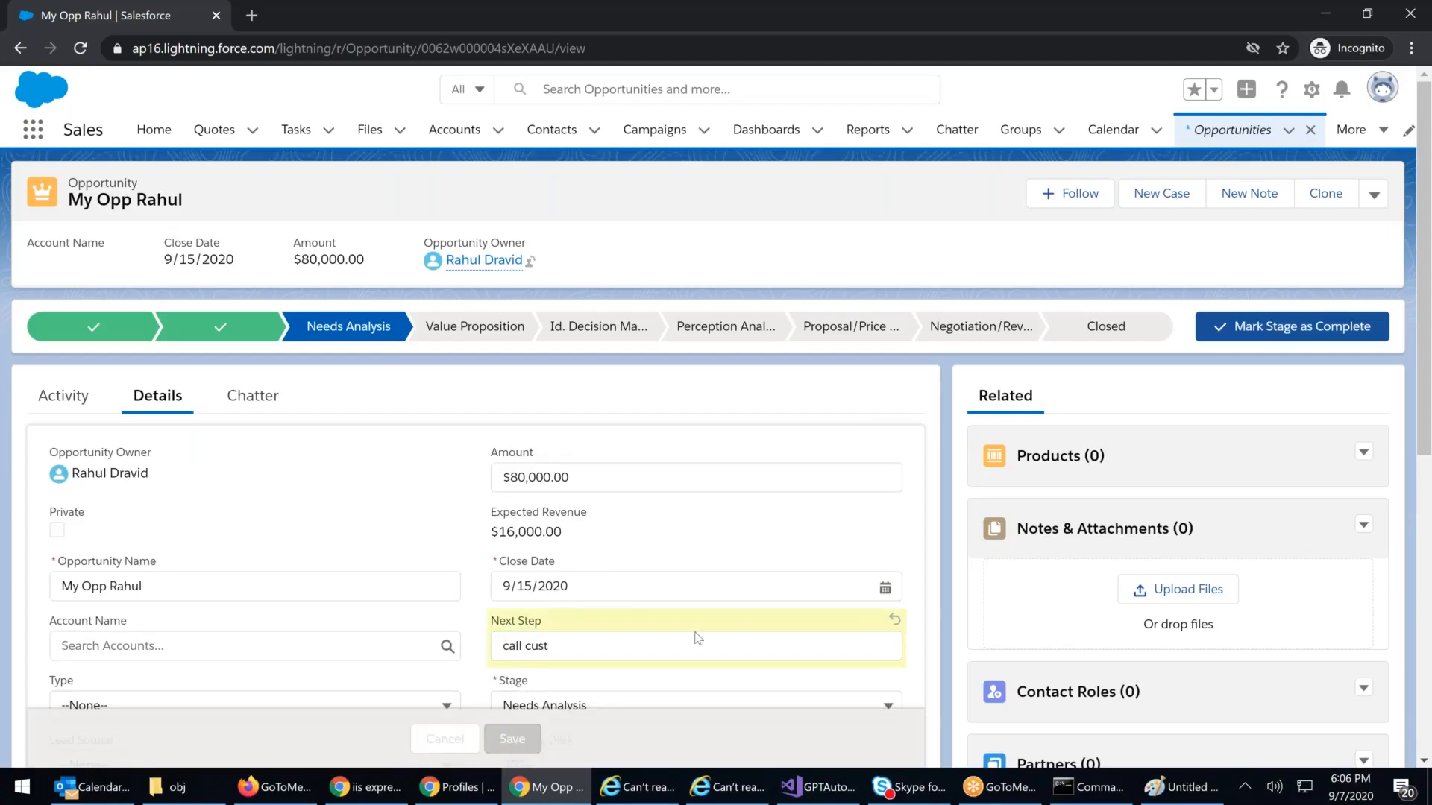
{"action": "left_click", "coordinate": [1374, 195]}
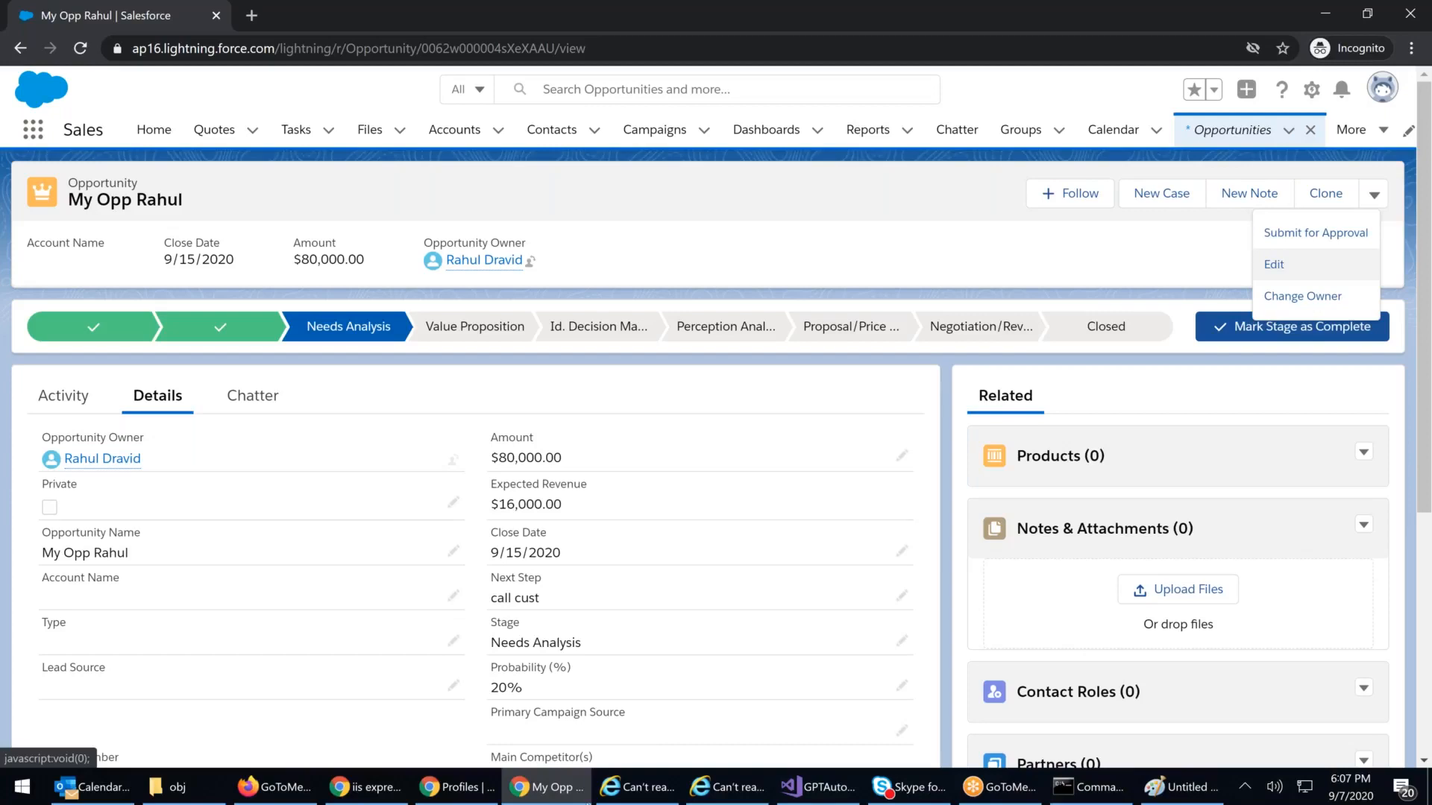
{"action": "left_click", "coordinate": [445, 789]}
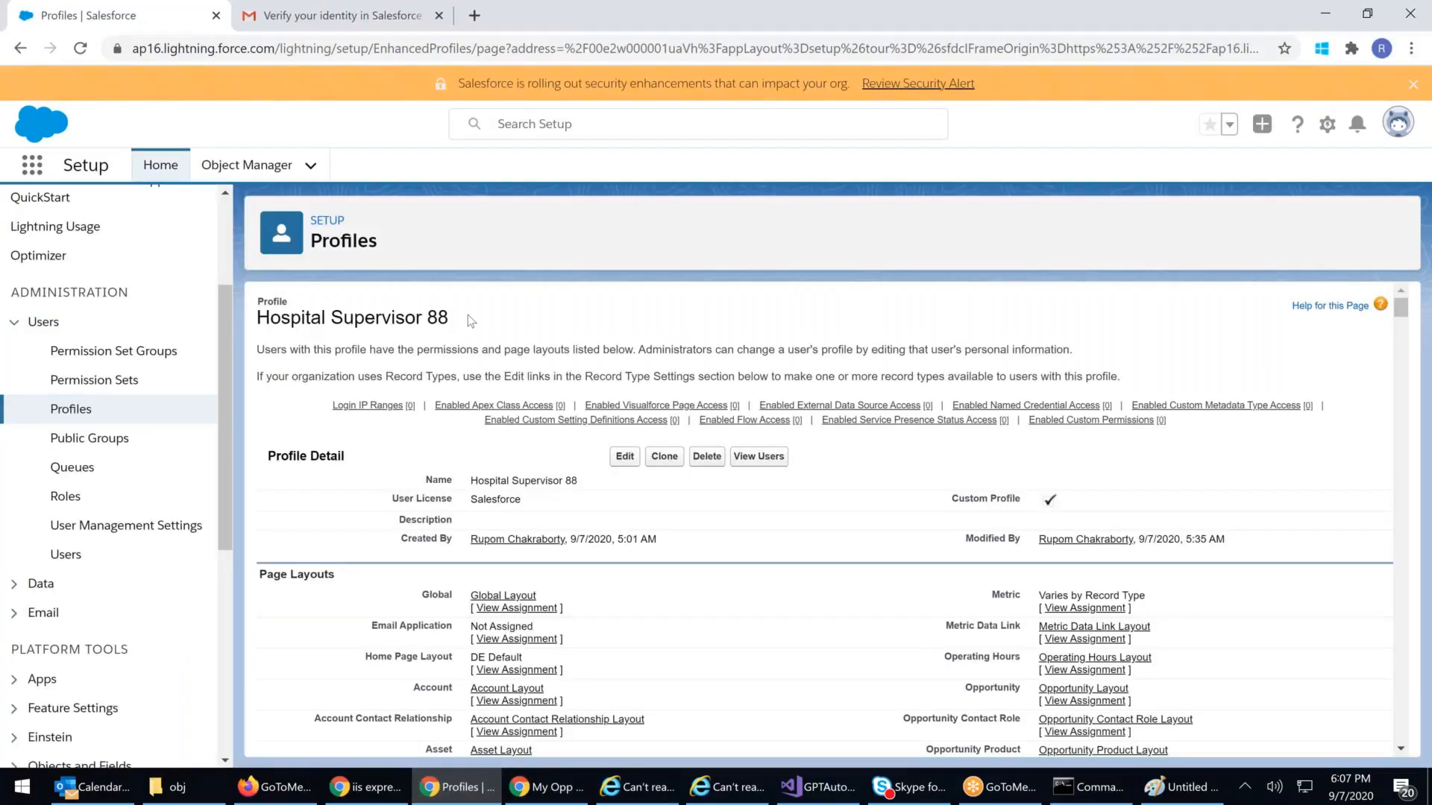
{"action": "scroll", "coordinate": [468, 315], "scroll_direction": "down", "scroll_amount": 1}
{"action": "scroll", "coordinate": [460, 345], "scroll_direction": "up", "scroll_amount": 1}
{"action": "left_click", "coordinate": [625, 457]}
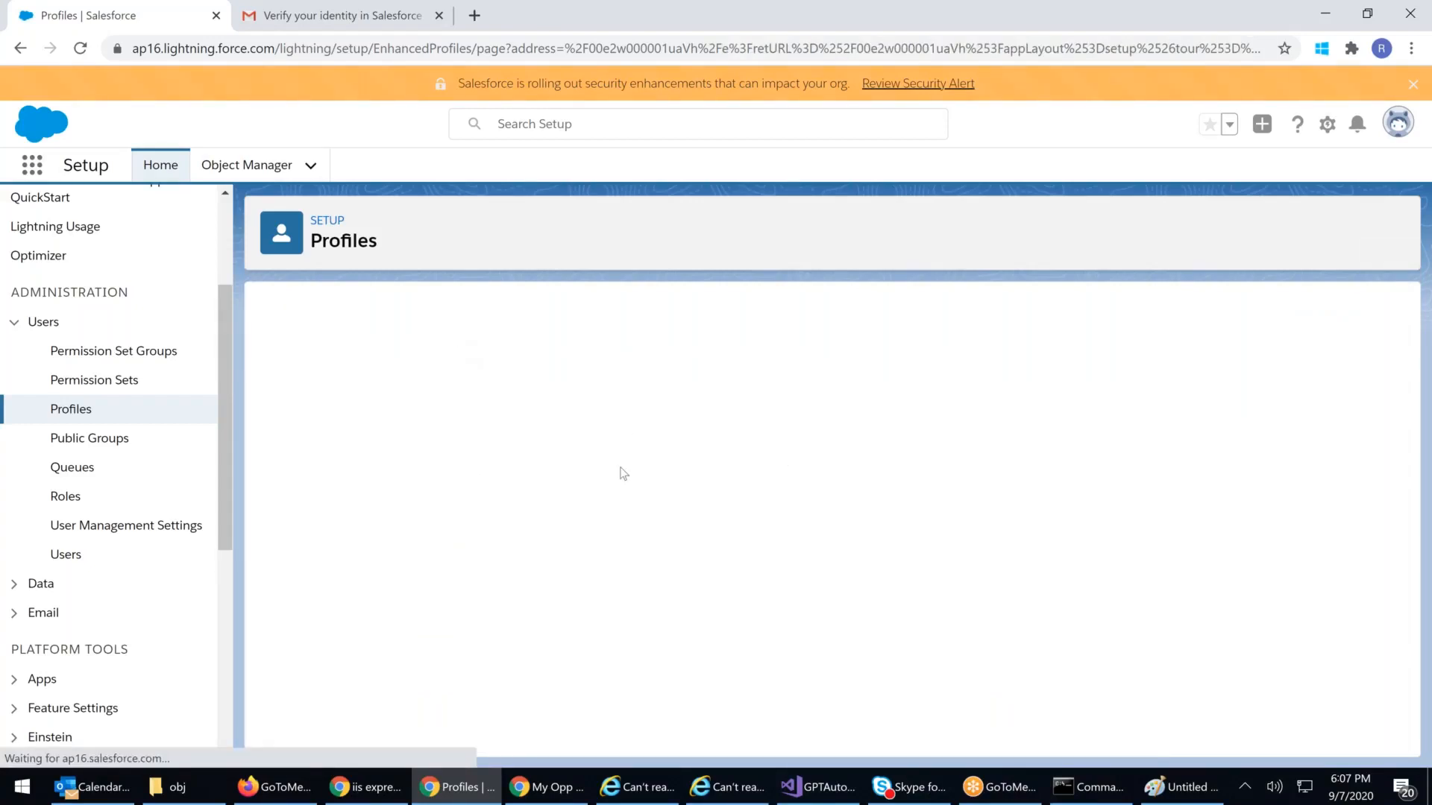
{"action": "scroll", "coordinate": [699, 491], "scroll_direction": "down", "scroll_amount": 10}
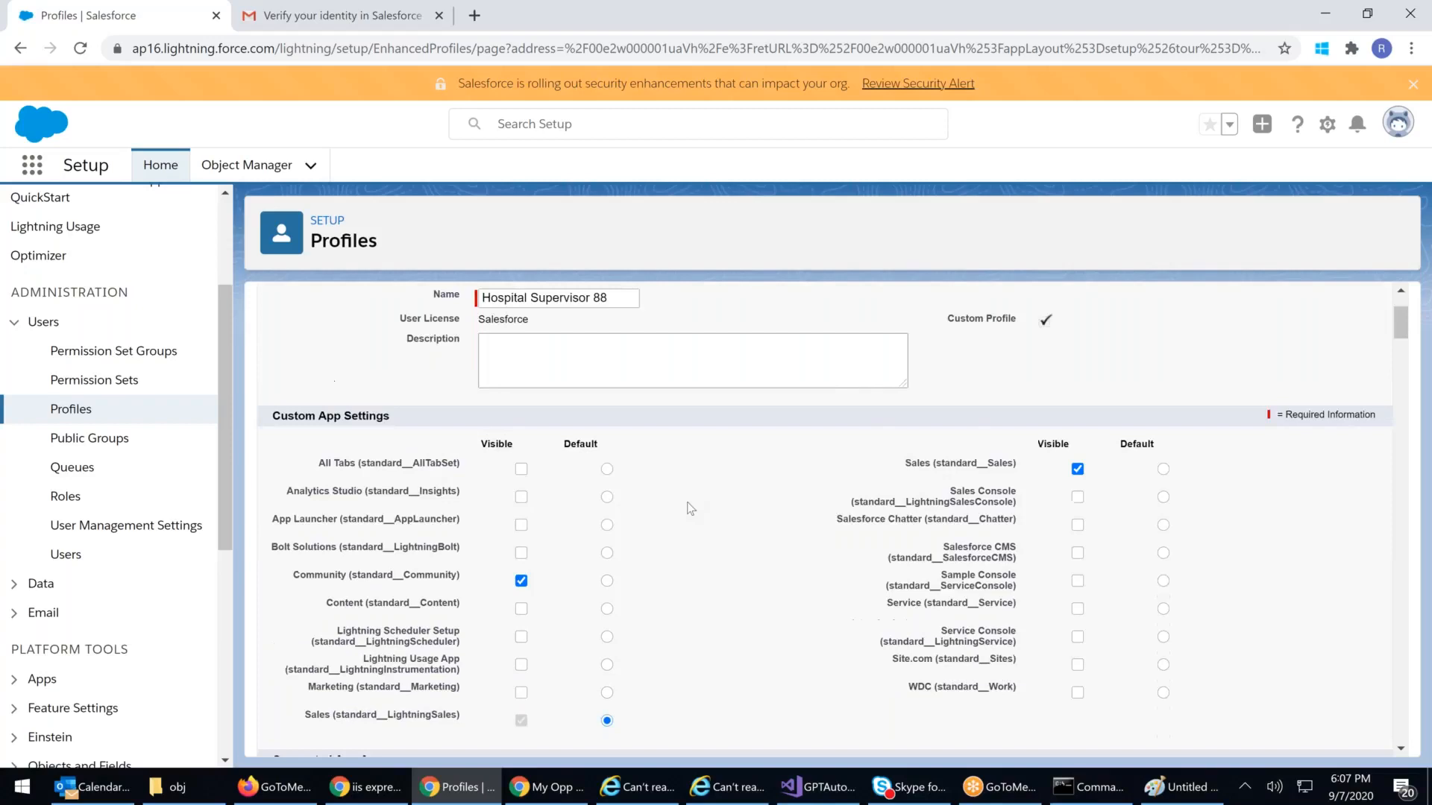
{"action": "scroll", "coordinate": [679, 511], "scroll_direction": "down", "scroll_amount": 6}
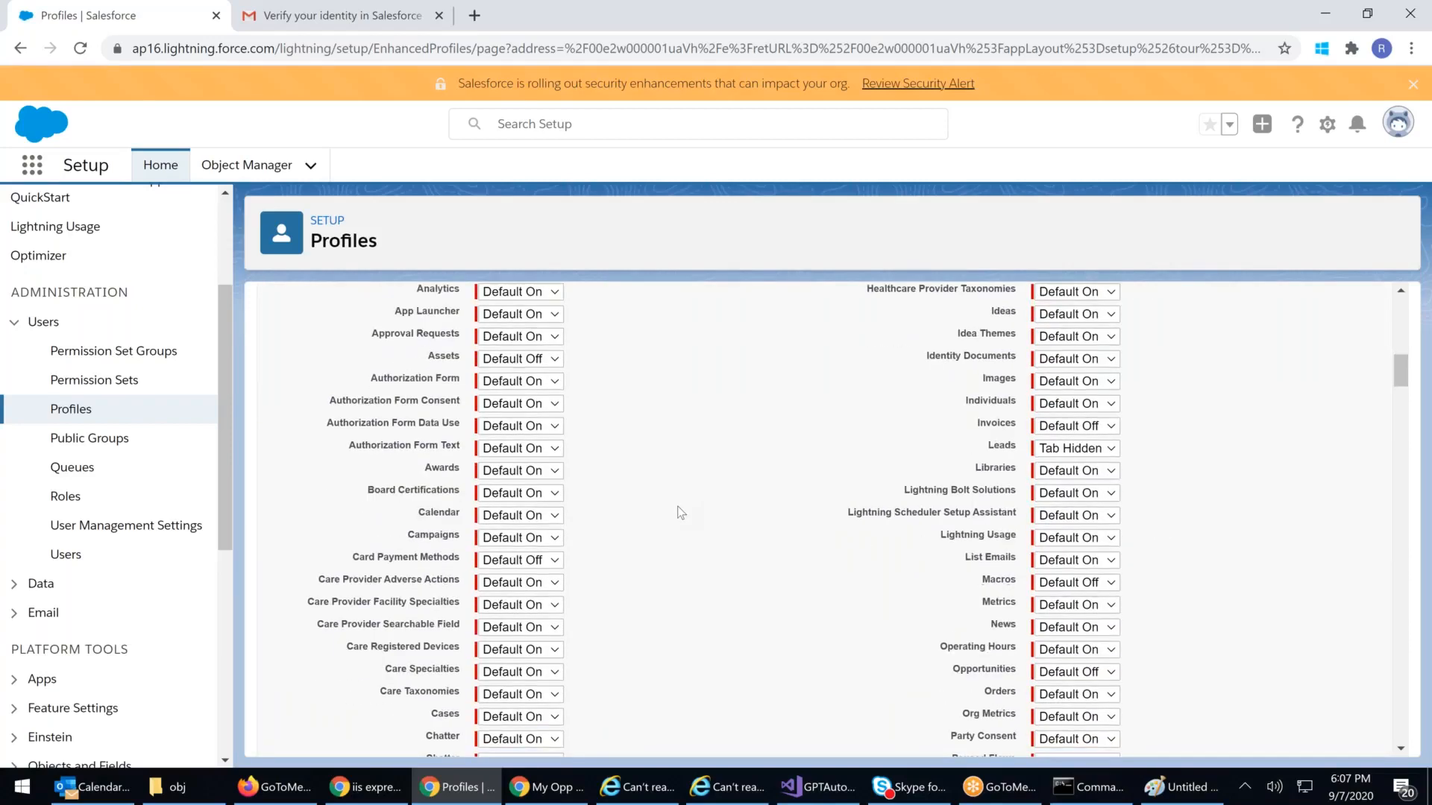
{"action": "scroll", "coordinate": [679, 509], "scroll_direction": "up", "scroll_amount": 5}
{"action": "scroll", "coordinate": [679, 504], "scroll_direction": "up", "scroll_amount": 6}
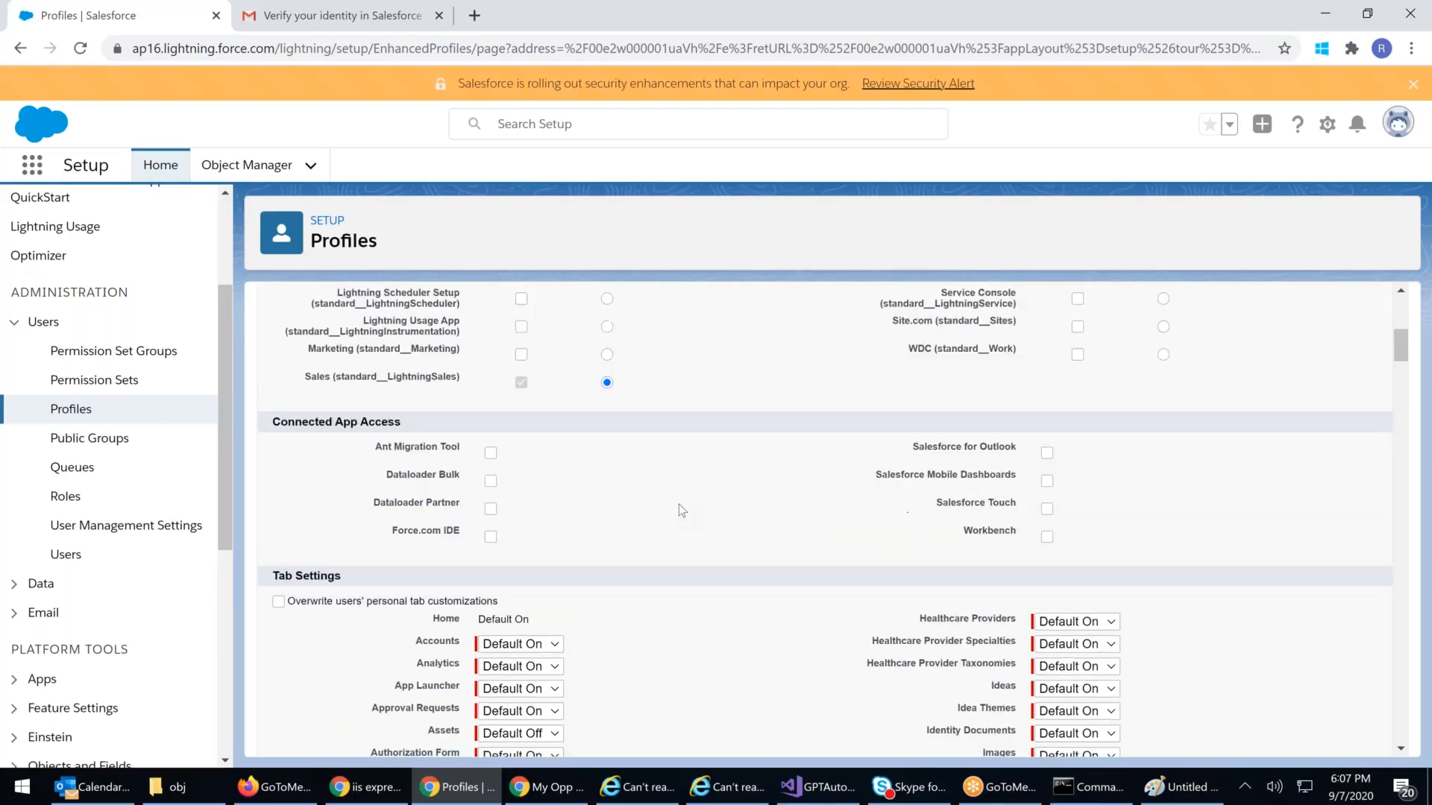
Step: Fill the arrow above Object Security with green in the Paint diagram
{"action": "left_click", "coordinate": [1178, 791]}
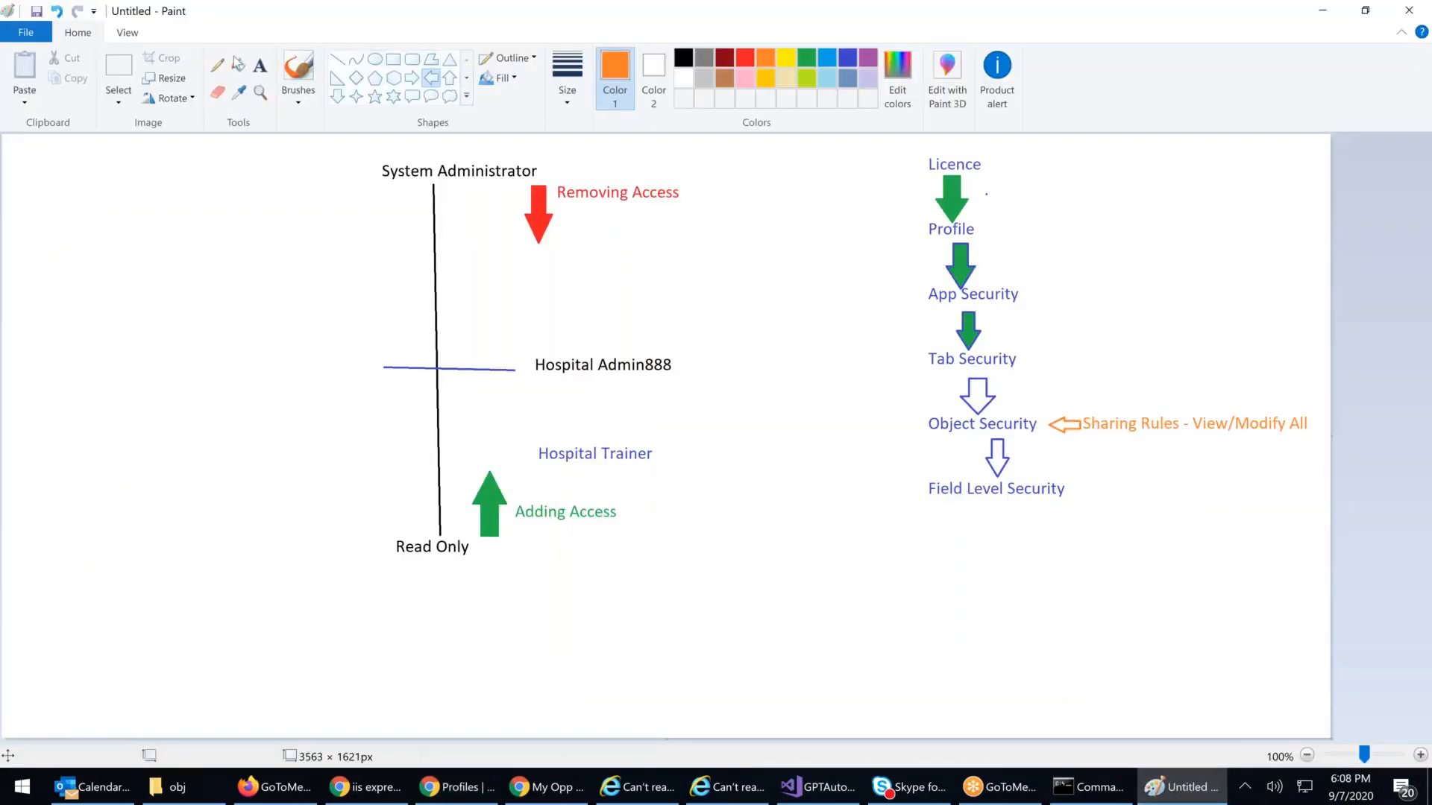
{"action": "left_click", "coordinate": [239, 65]}
{"action": "left_click", "coordinate": [977, 391]}
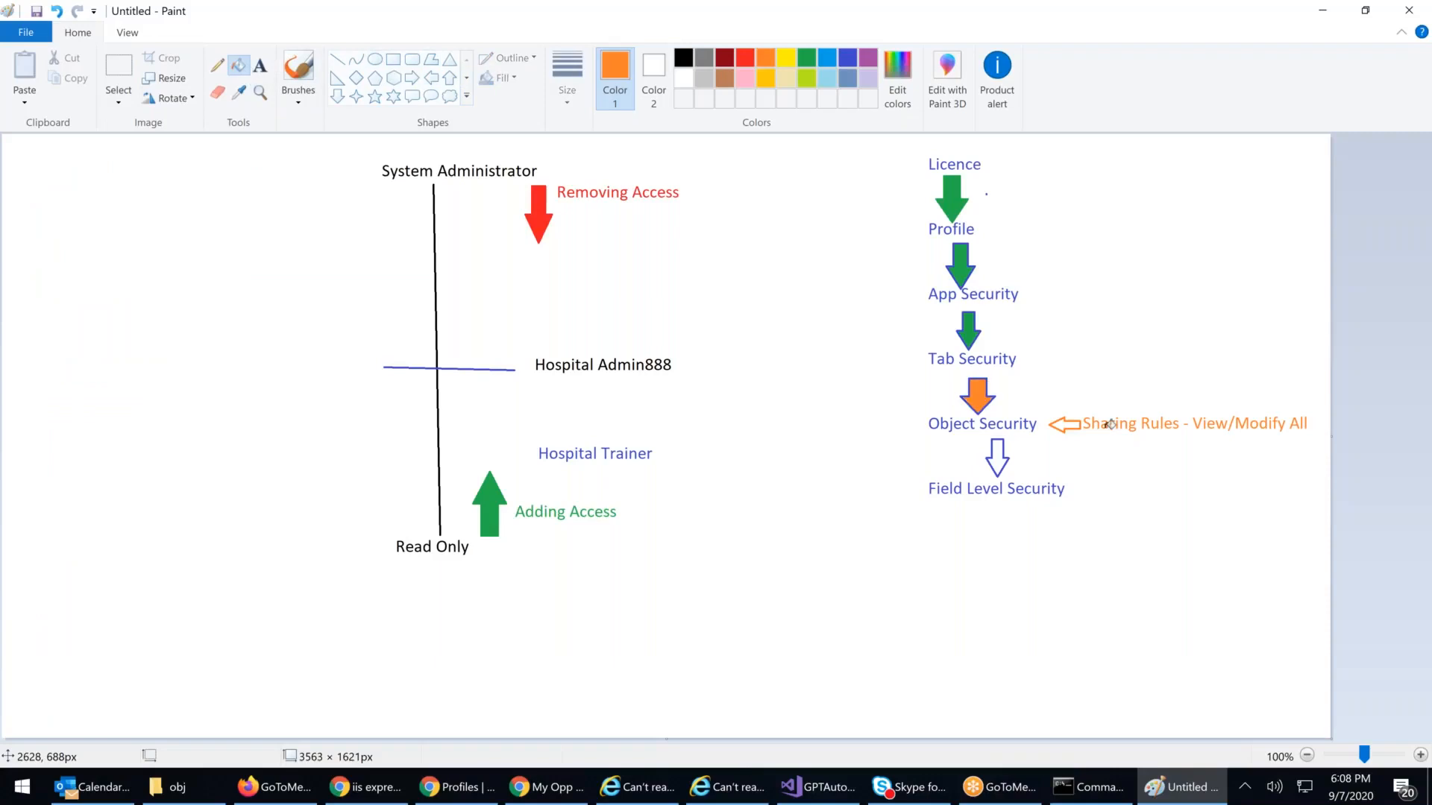
{"action": "left_click", "coordinate": [807, 58]}
{"action": "left_click", "coordinate": [991, 396]}
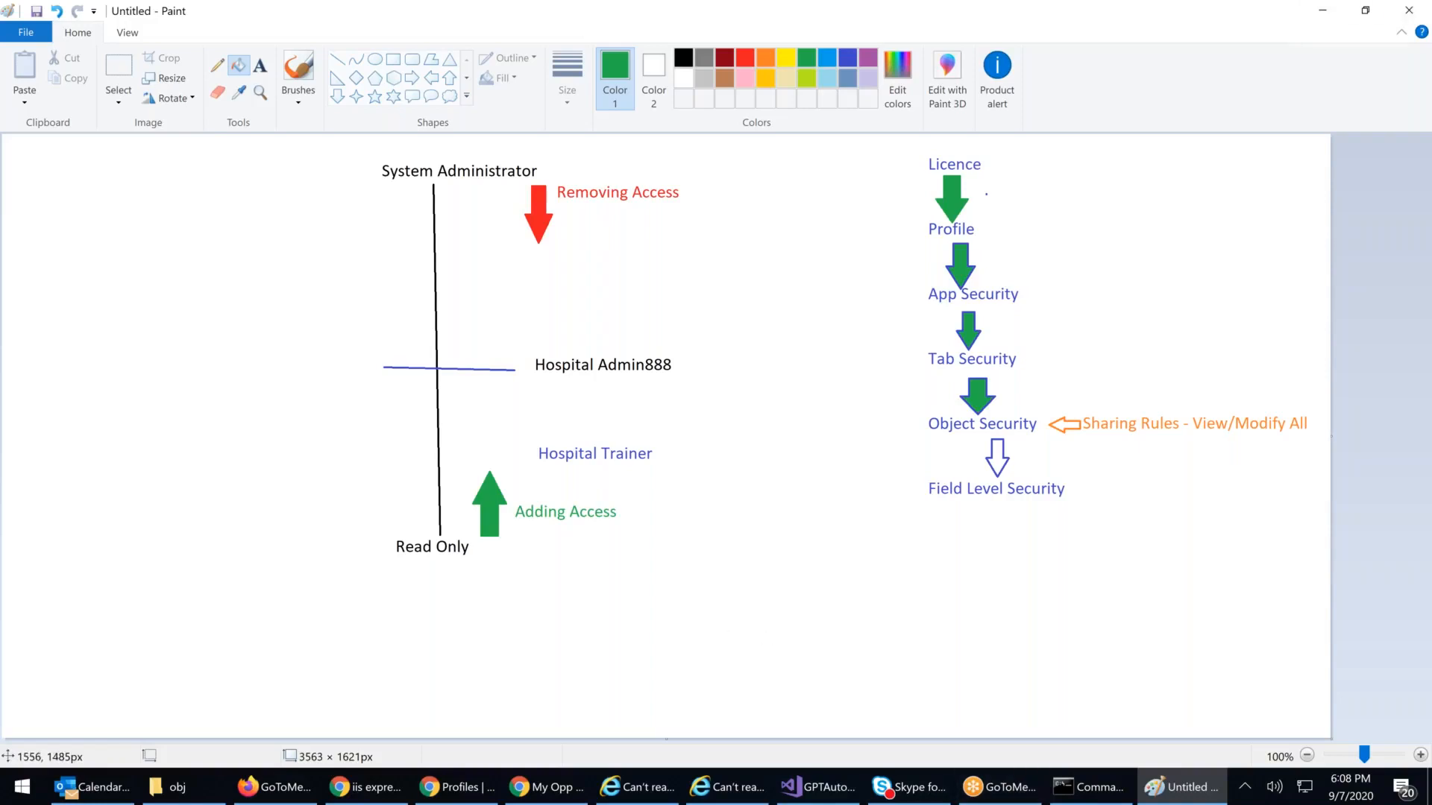
{"action": "left_click", "coordinate": [549, 786]}
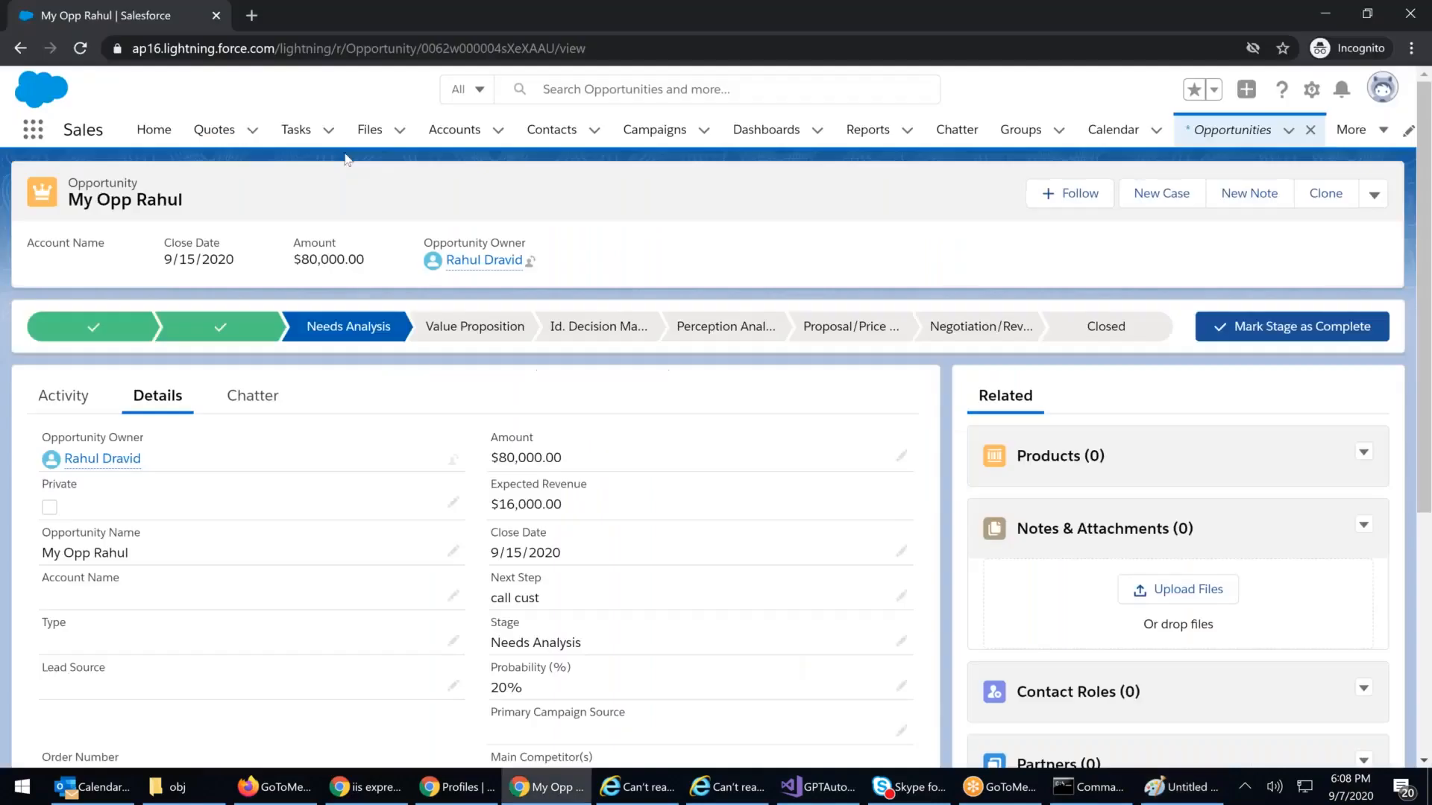
Step: Open the Bolywood account's Details and highlight its Fax value 89999
{"action": "left_click", "coordinate": [451, 131]}
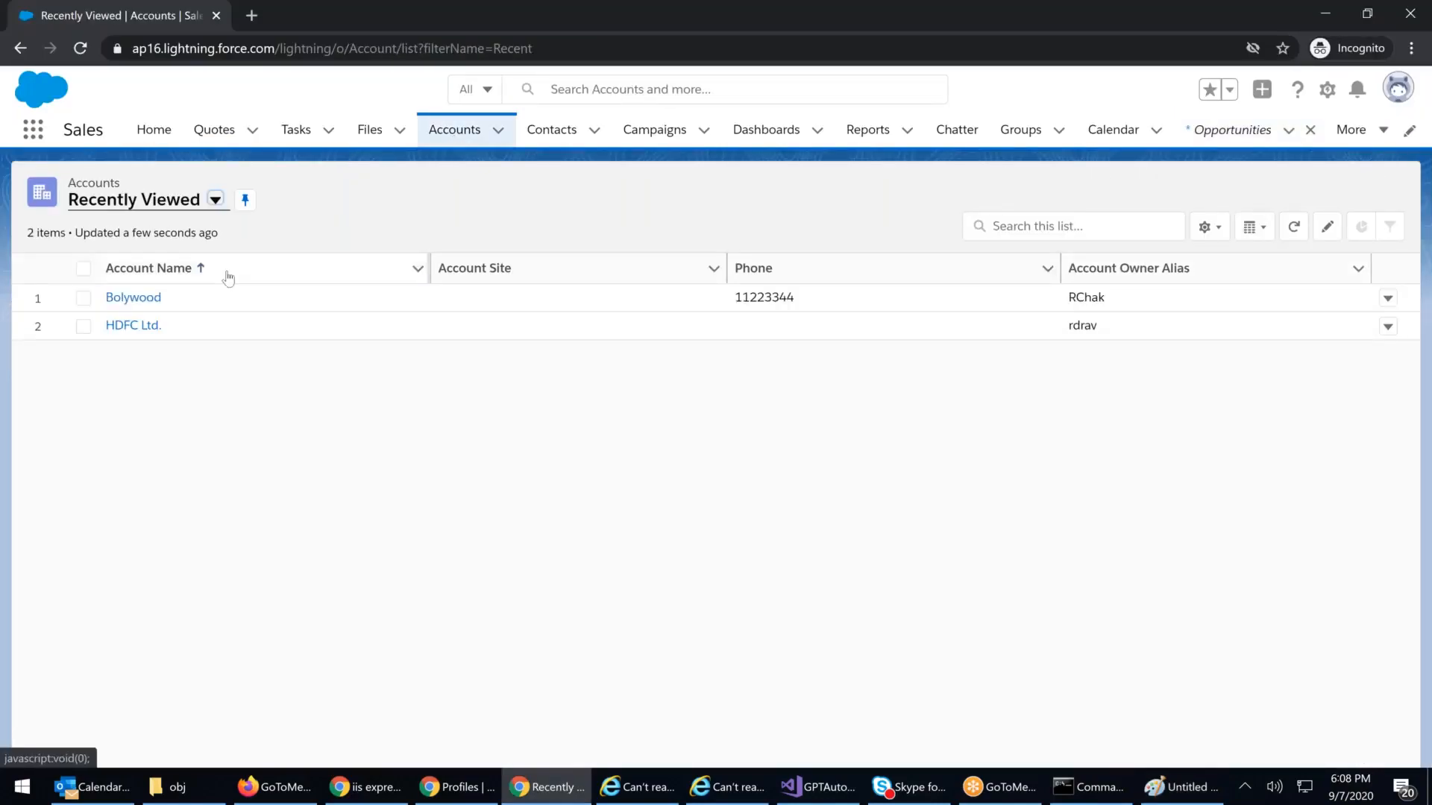
{"action": "left_click", "coordinate": [133, 297]}
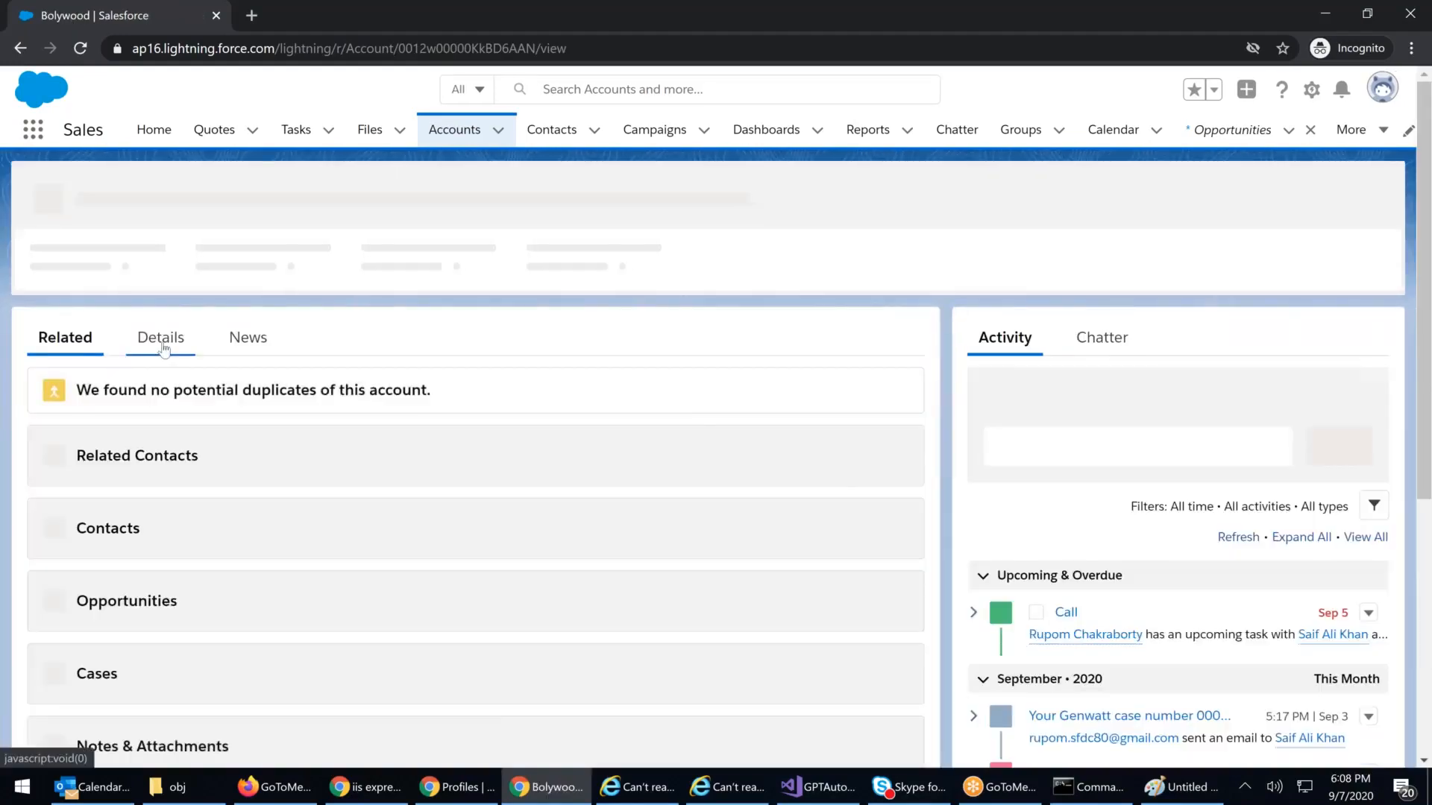
{"action": "left_click", "coordinate": [160, 337]}
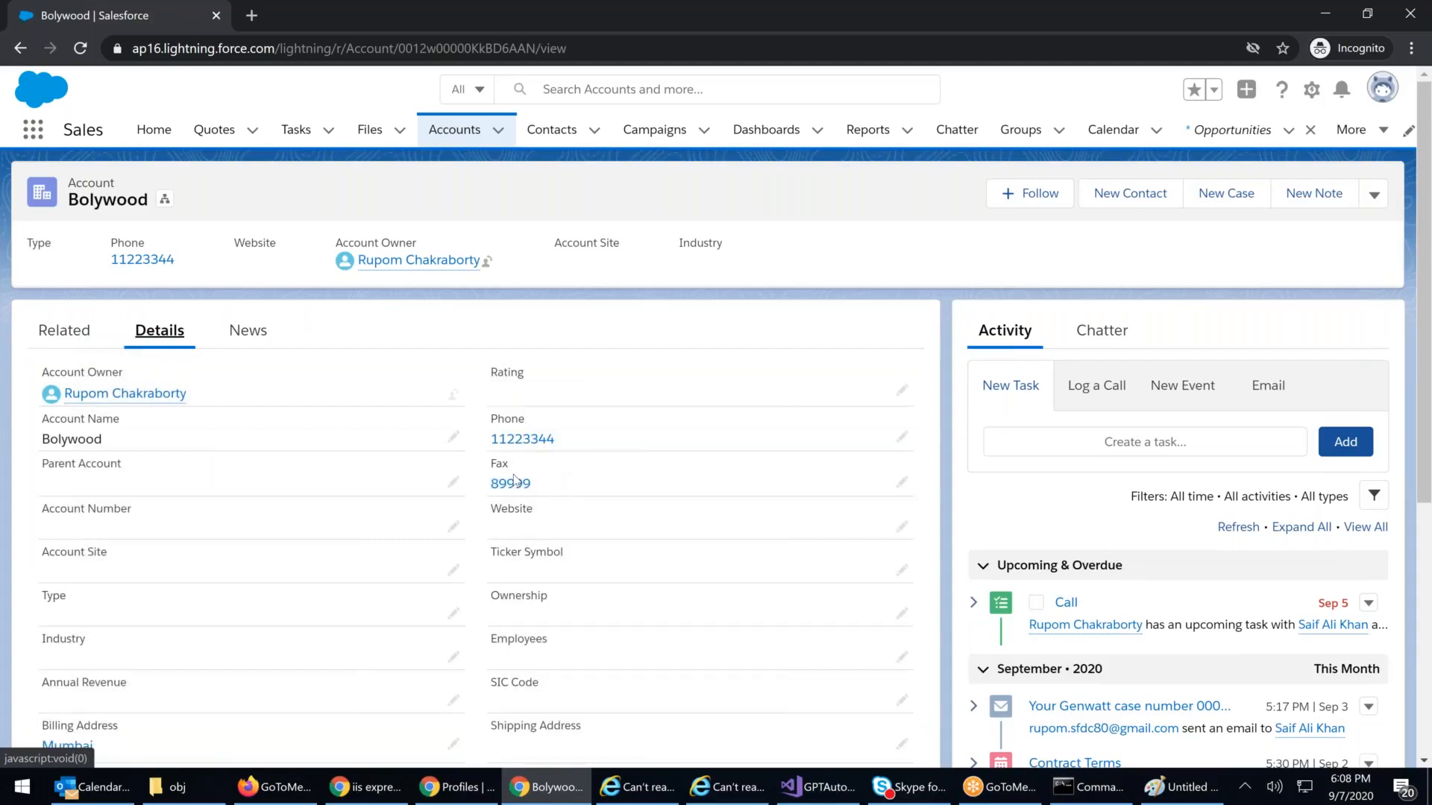
{"action": "triple_click", "coordinate": [514, 481]}
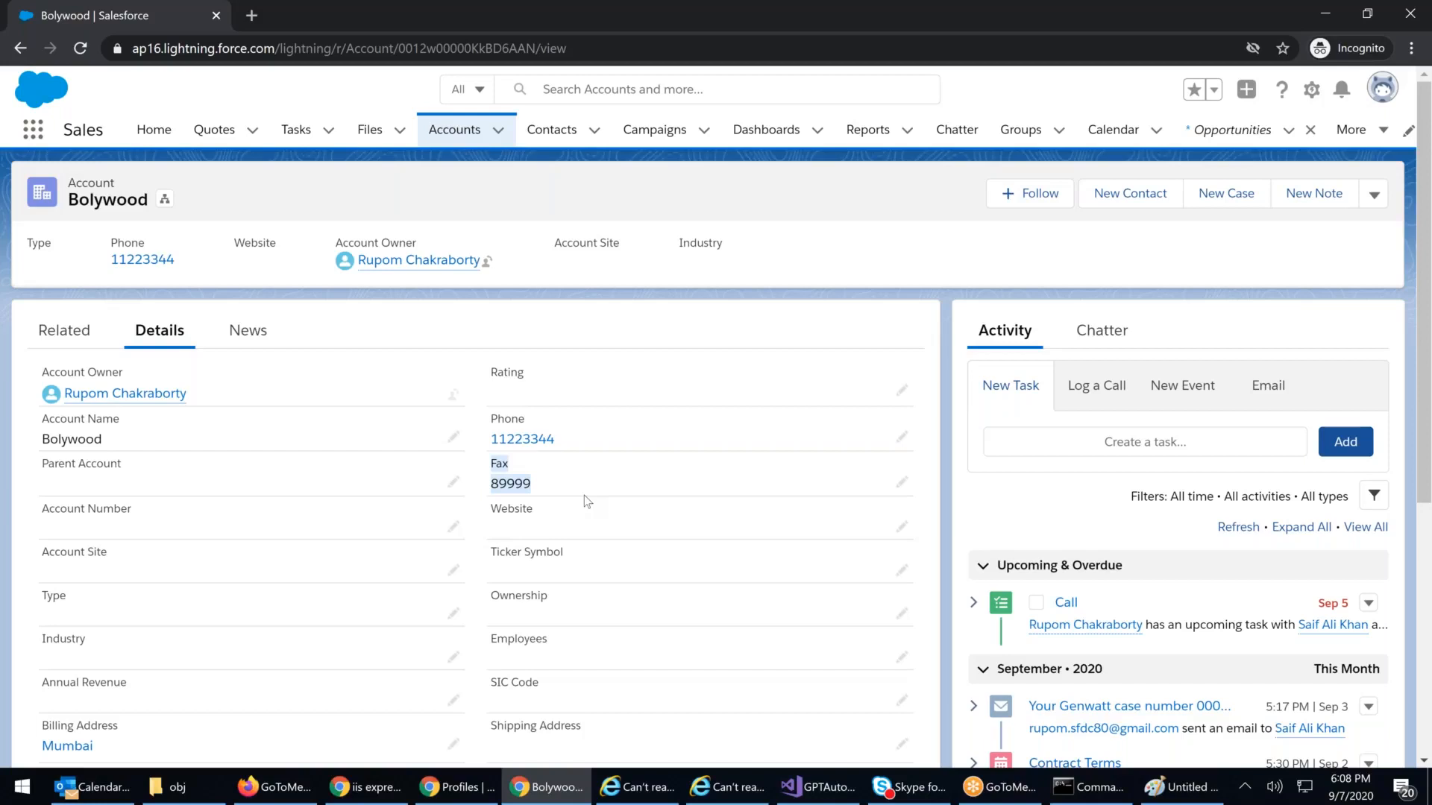
Step: Cancel the profile edit and scroll to Hospital Supervisor 88's Field-Level Security section
{"action": "left_click", "coordinate": [463, 789]}
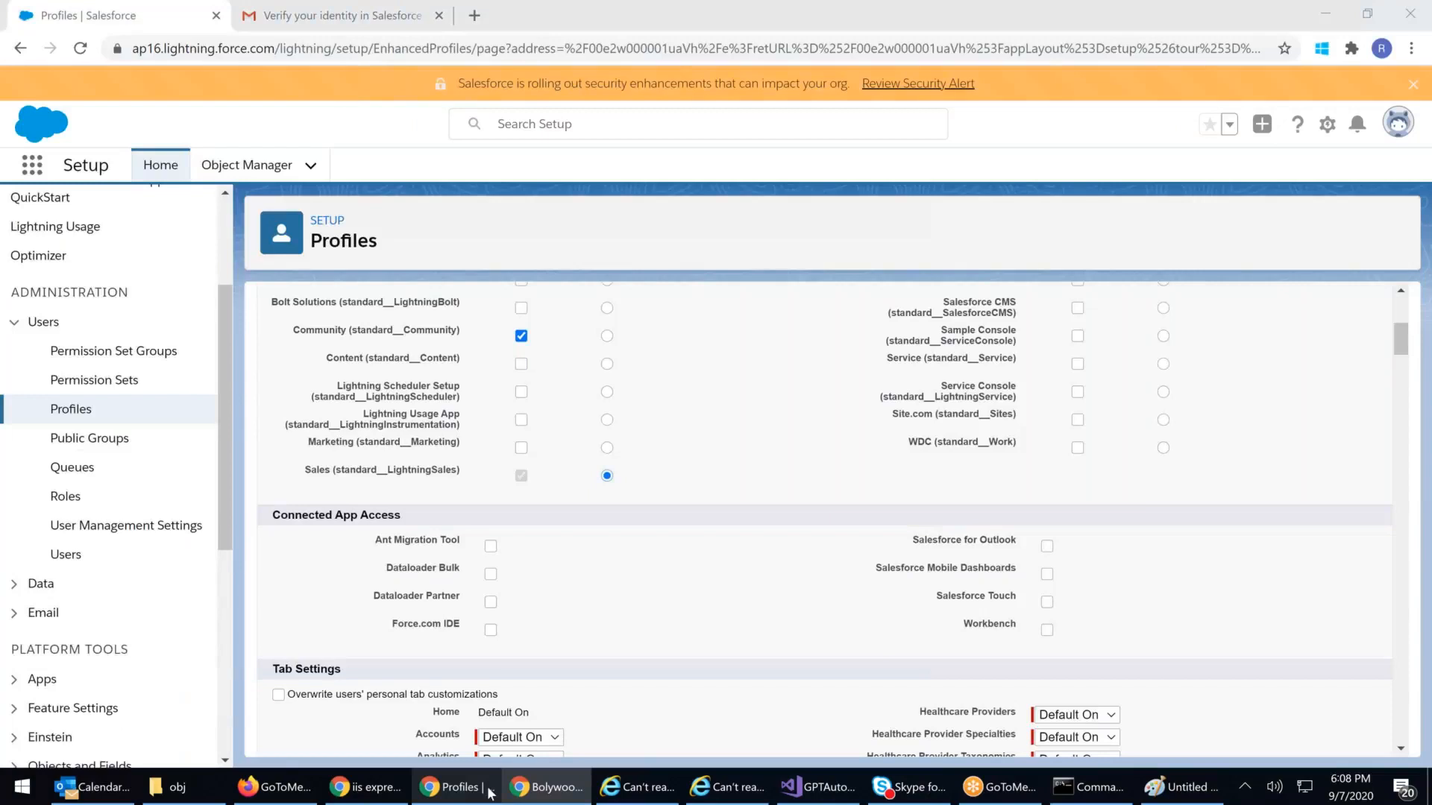
{"action": "scroll", "coordinate": [641, 448], "scroll_direction": "up", "scroll_amount": 5}
{"action": "left_click", "coordinate": [660, 390]}
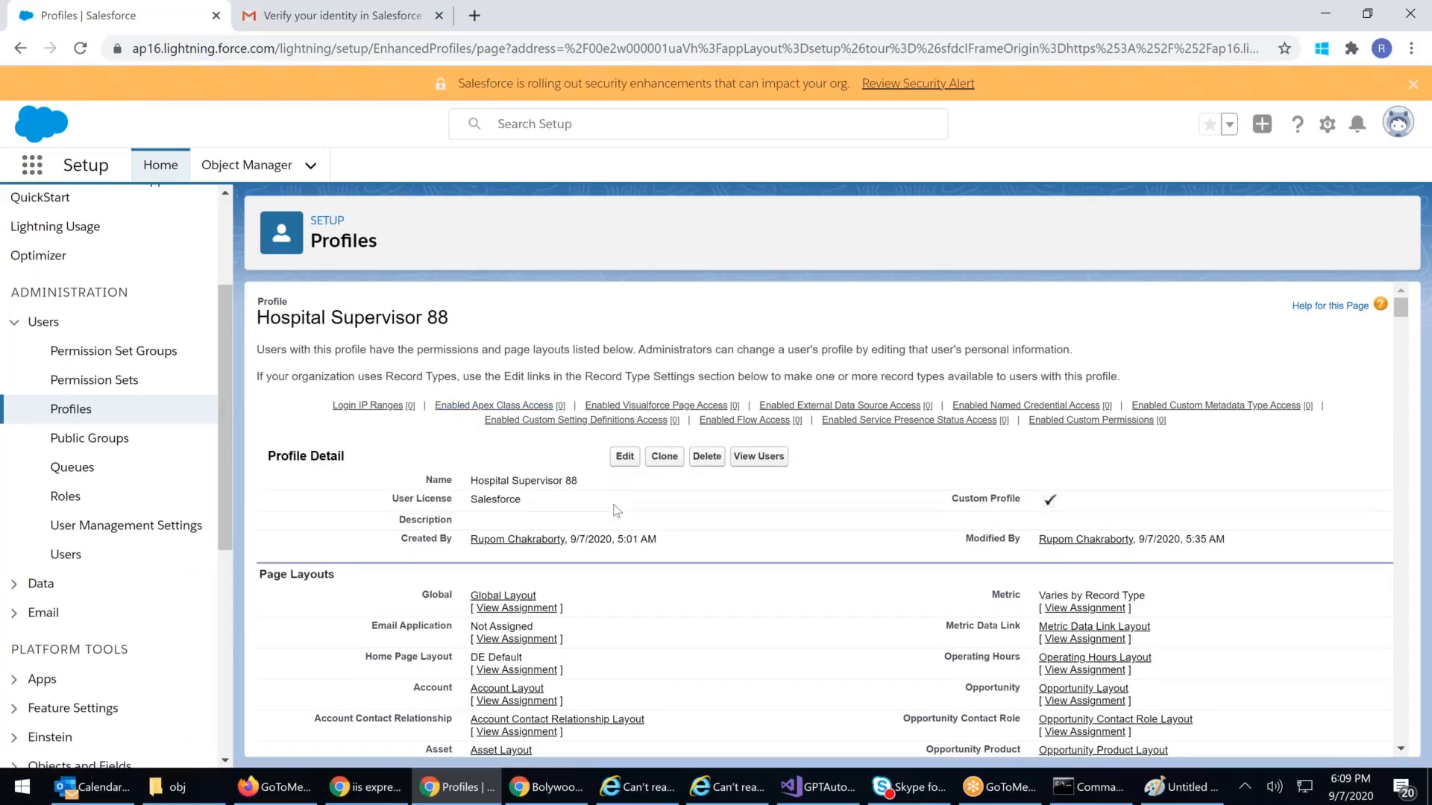
{"action": "scroll", "coordinate": [617, 511], "scroll_direction": "down", "scroll_amount": 5}
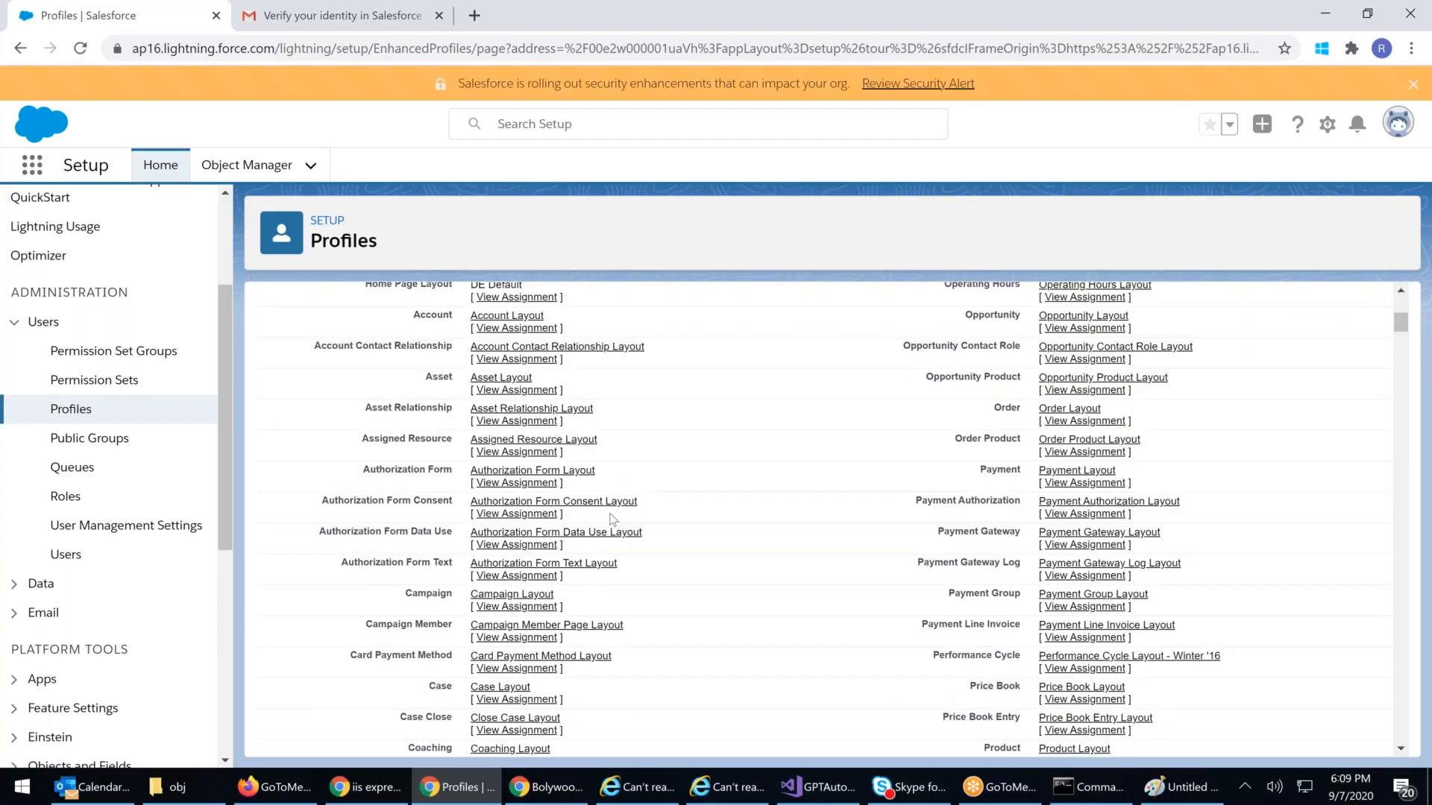
{"action": "scroll", "coordinate": [613, 520], "scroll_direction": "down", "scroll_amount": 4}
{"action": "scroll", "coordinate": [611, 519], "scroll_direction": "down", "scroll_amount": 10}
{"action": "left_click_drag", "start_coordinate": [389, 447], "coordinate": [299, 449]}
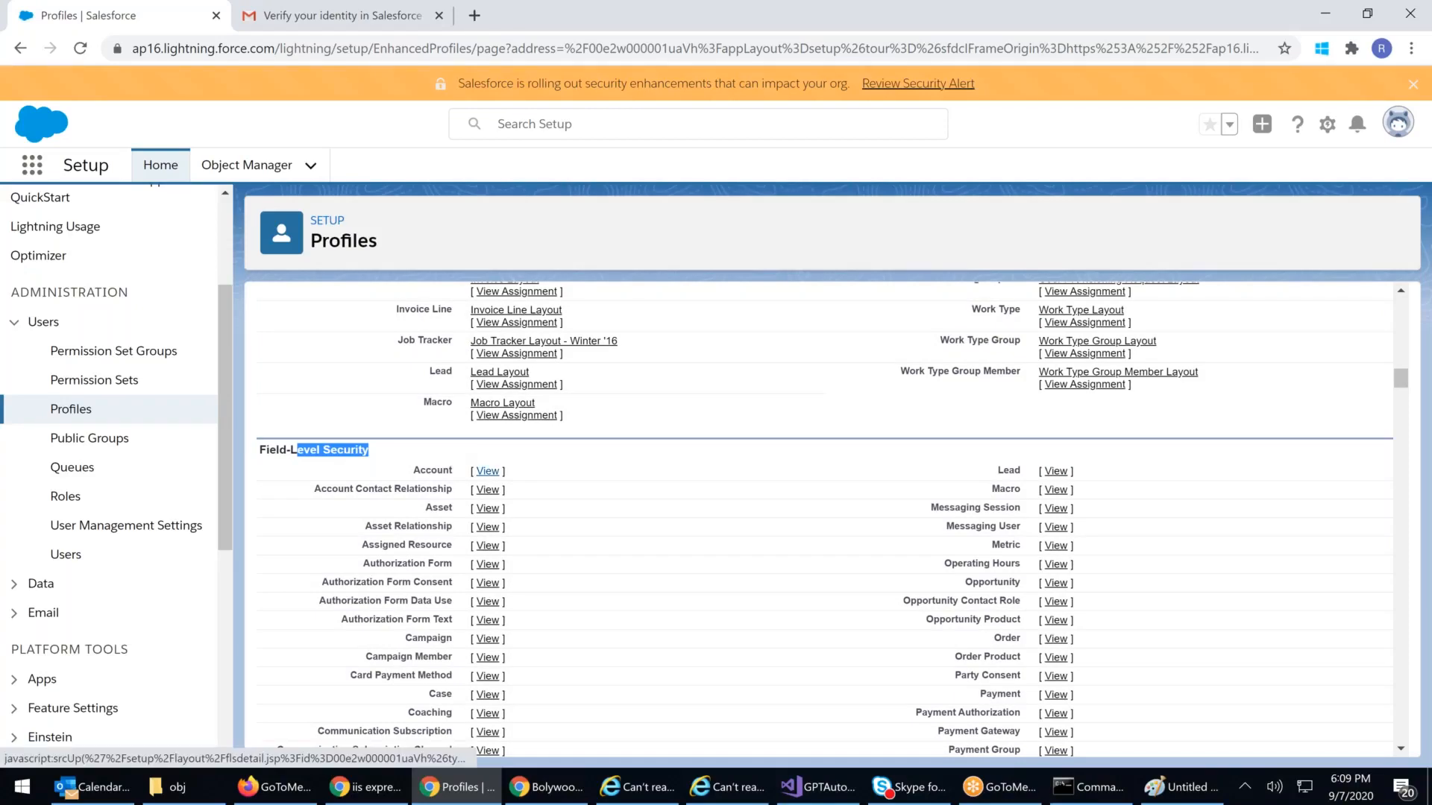
Step: Save Hospital Supervisor 88's Account field-level security with Fax Read and Edit unchecked, then return to Bolywood
{"action": "left_click", "coordinate": [487, 472]}
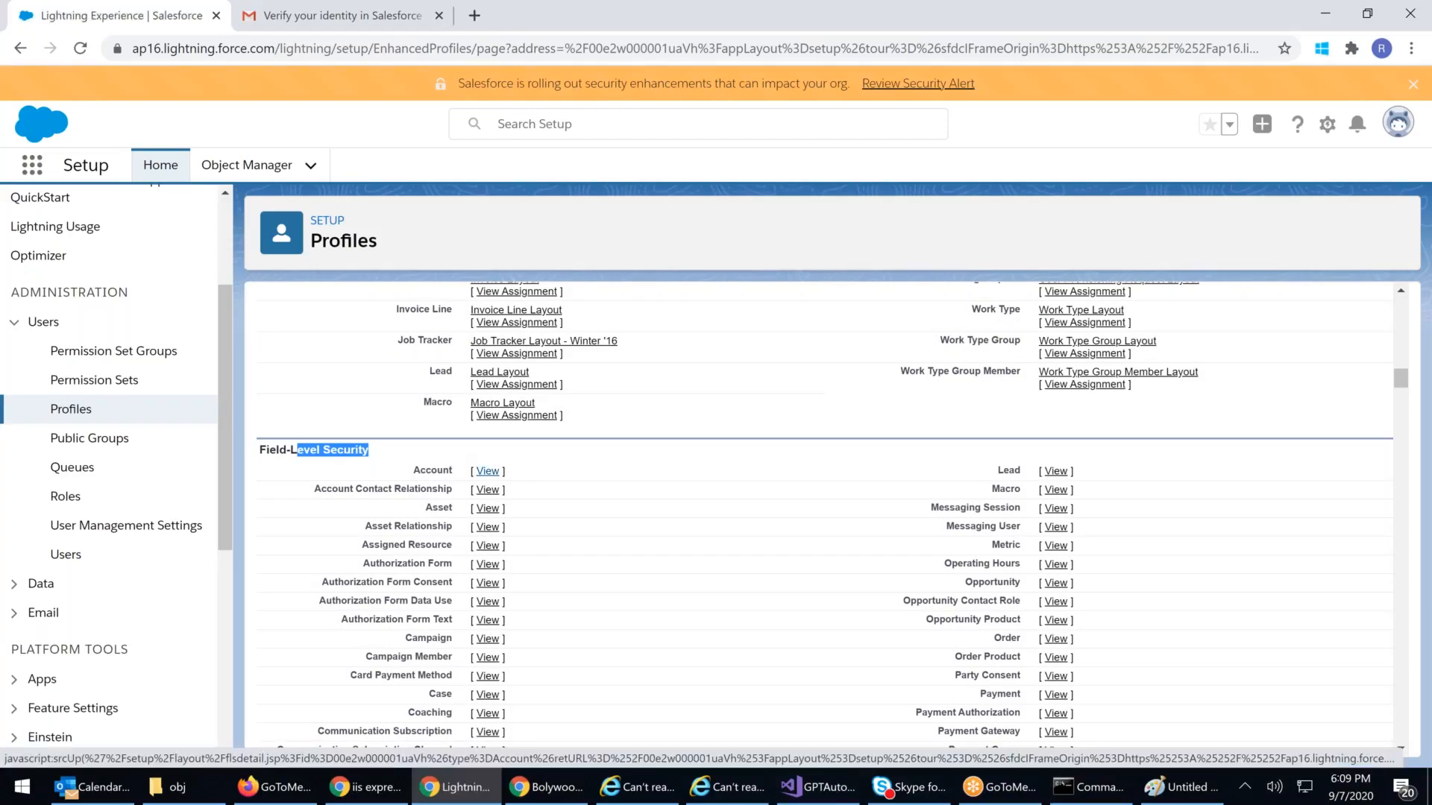
{"action": "left_click", "coordinate": [625, 368]}
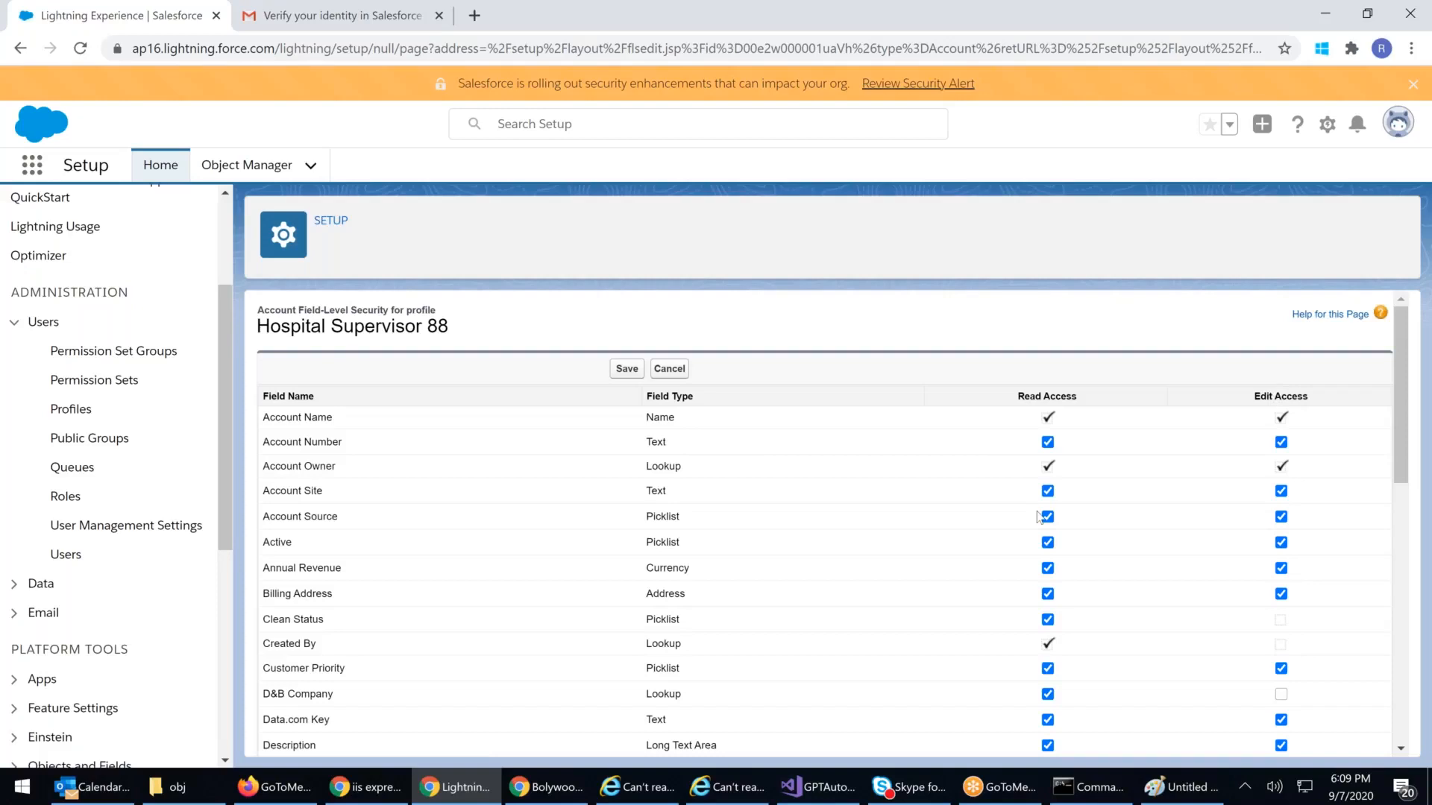
{"action": "scroll", "coordinate": [1017, 618], "scroll_direction": "down", "scroll_amount": 1}
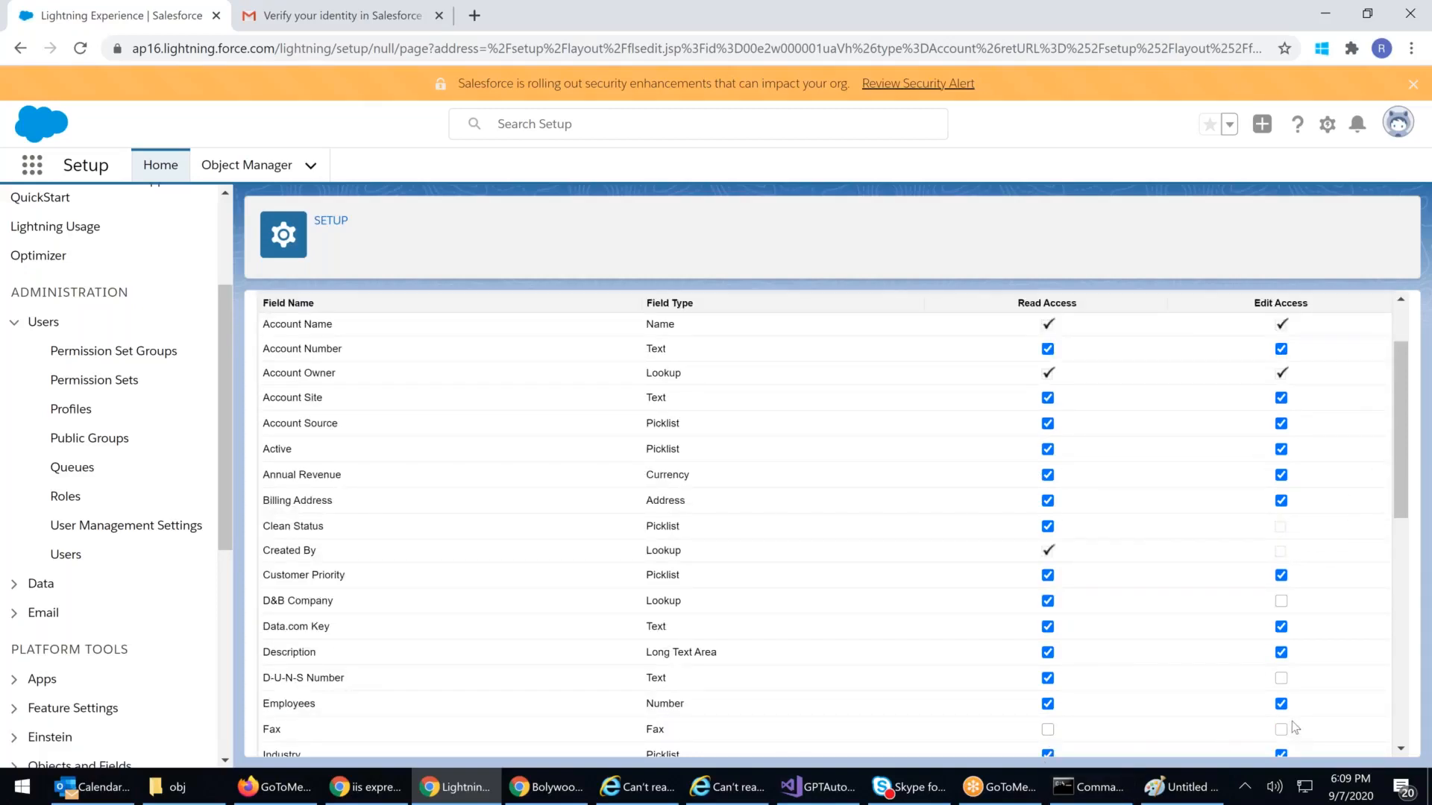
{"action": "scroll", "coordinate": [1163, 578], "scroll_direction": "up", "scroll_amount": 1}
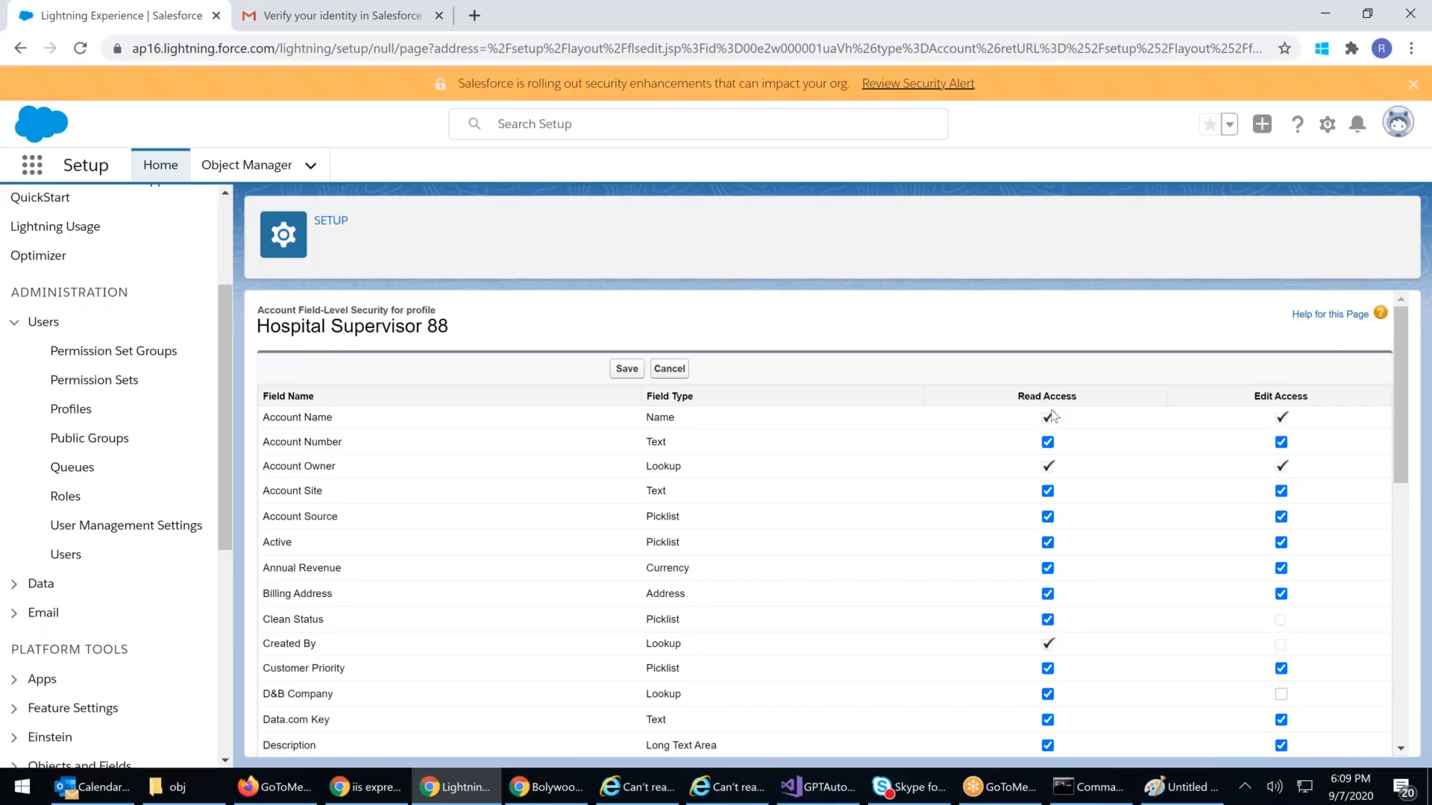
{"action": "scroll", "coordinate": [812, 641], "scroll_direction": "down", "scroll_amount": 3}
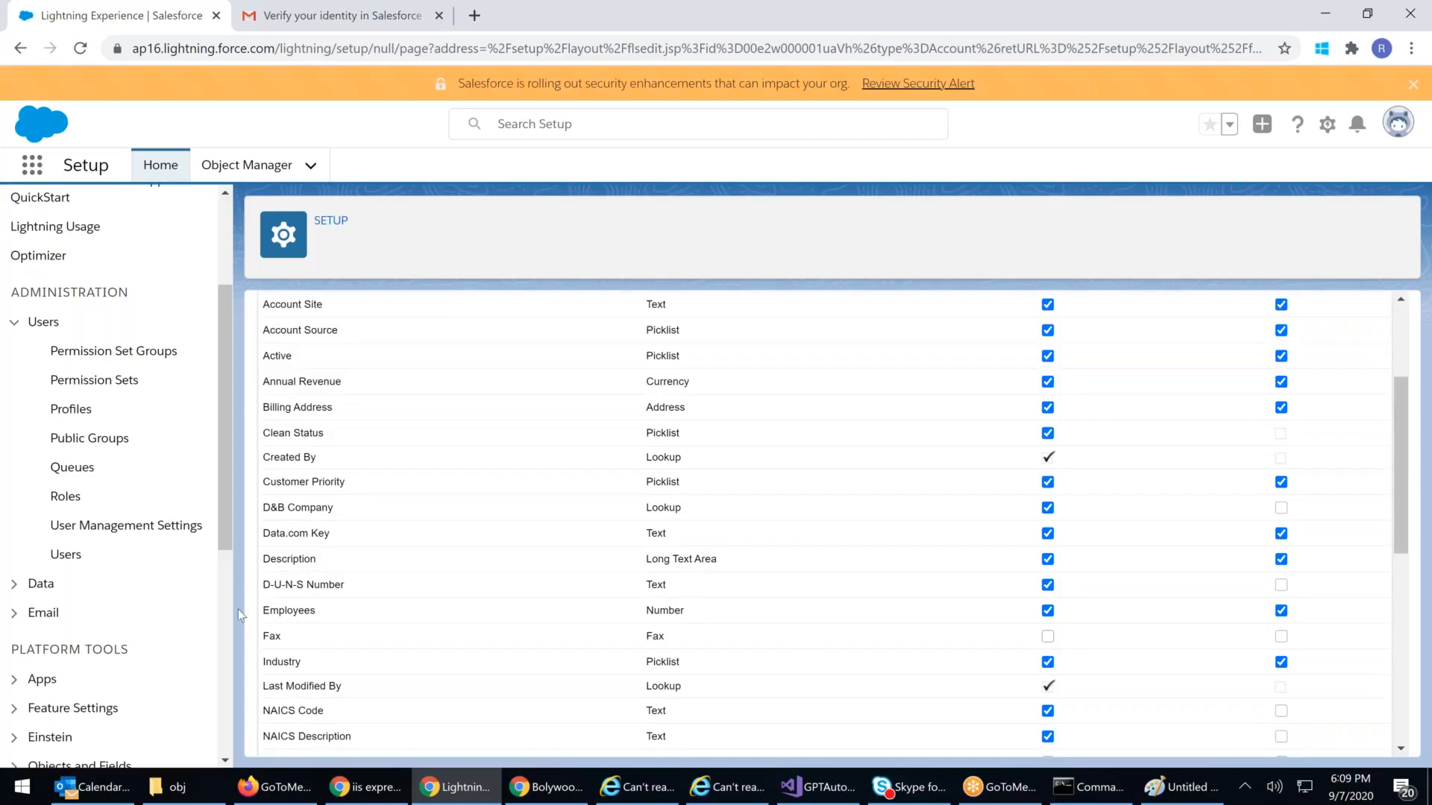
{"action": "left_click_drag", "start_coordinate": [265, 635], "coordinate": [1094, 644]}
{"action": "scroll", "coordinate": [1281, 657], "scroll_direction": "up", "scroll_amount": 3}
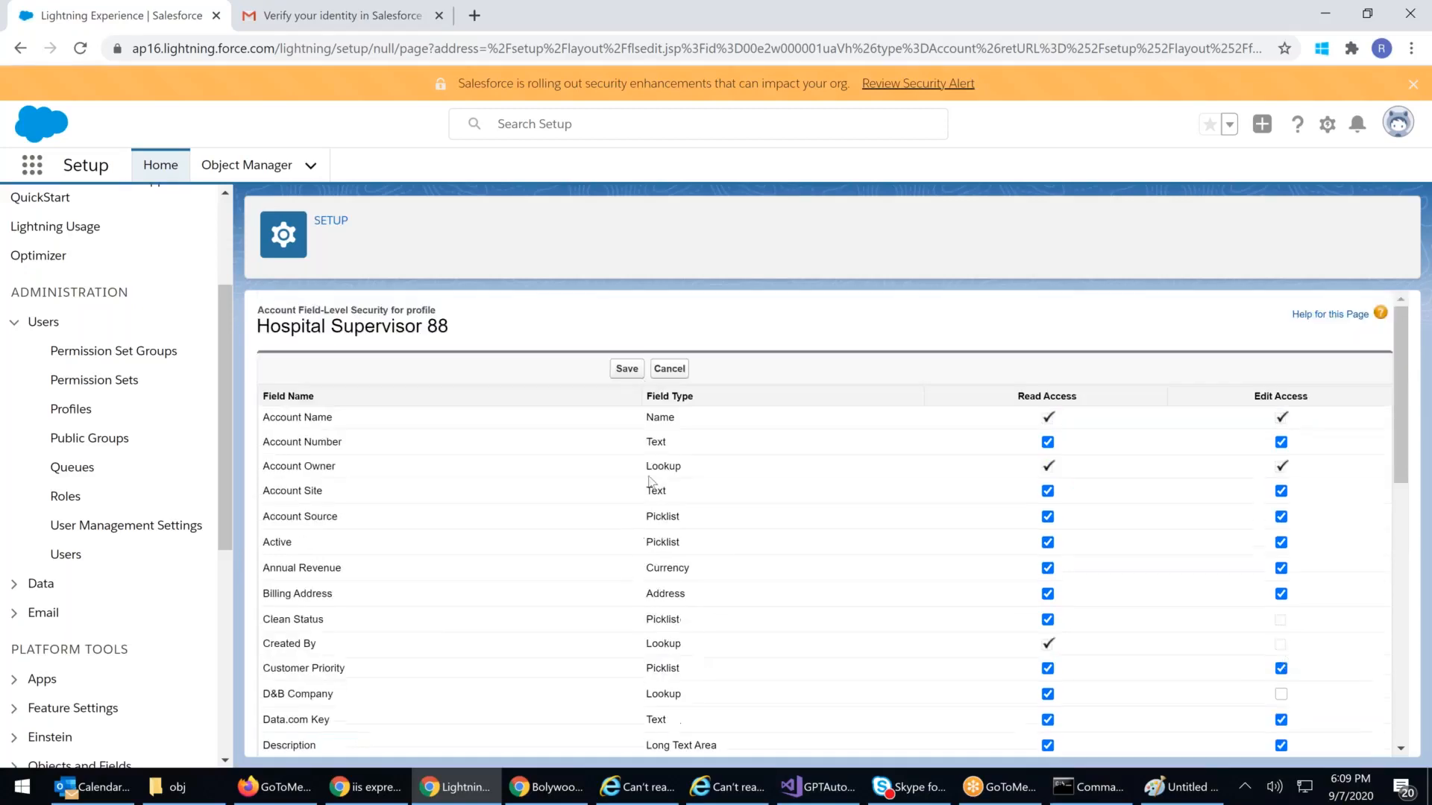
{"action": "left_click", "coordinate": [626, 369]}
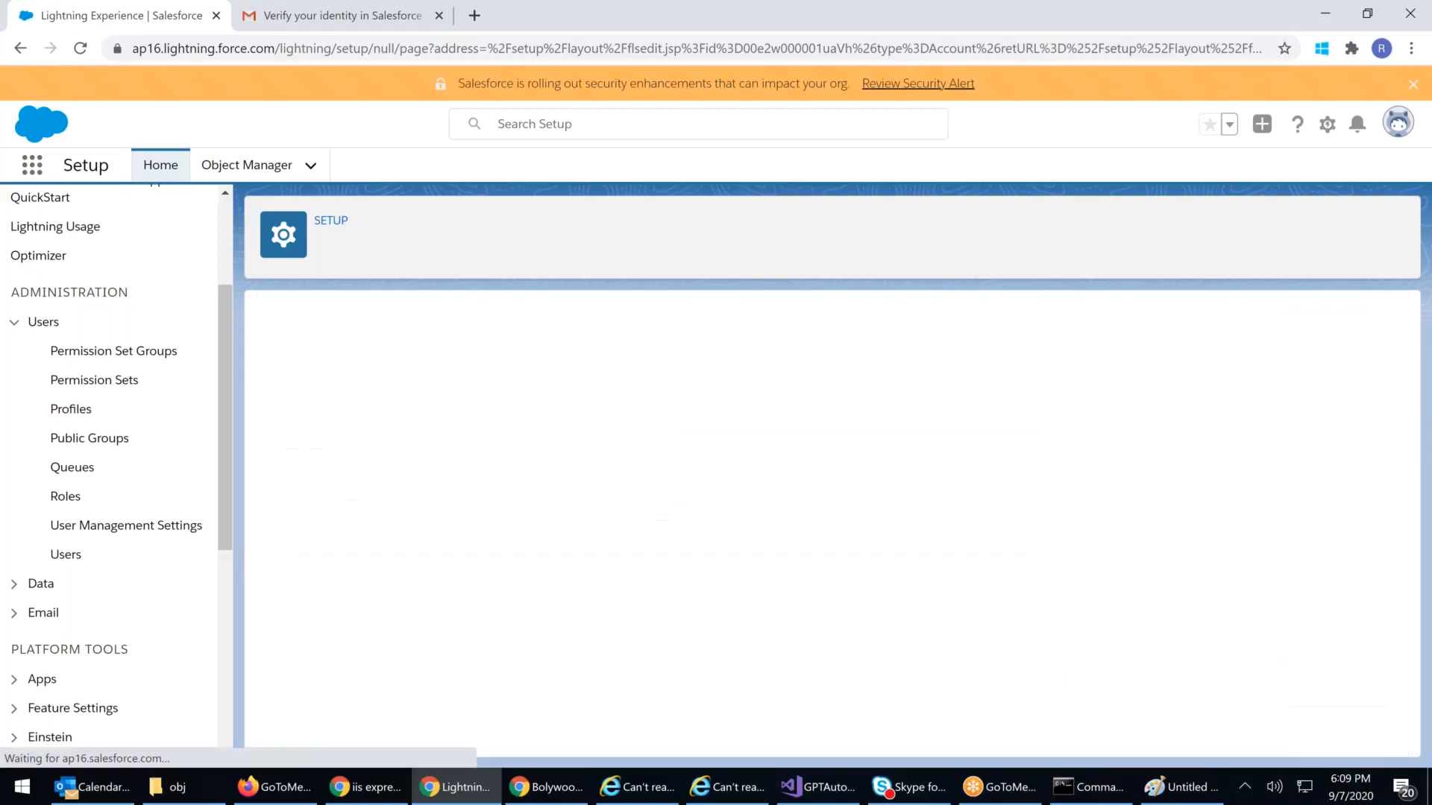
{"action": "left_click", "coordinate": [552, 789]}
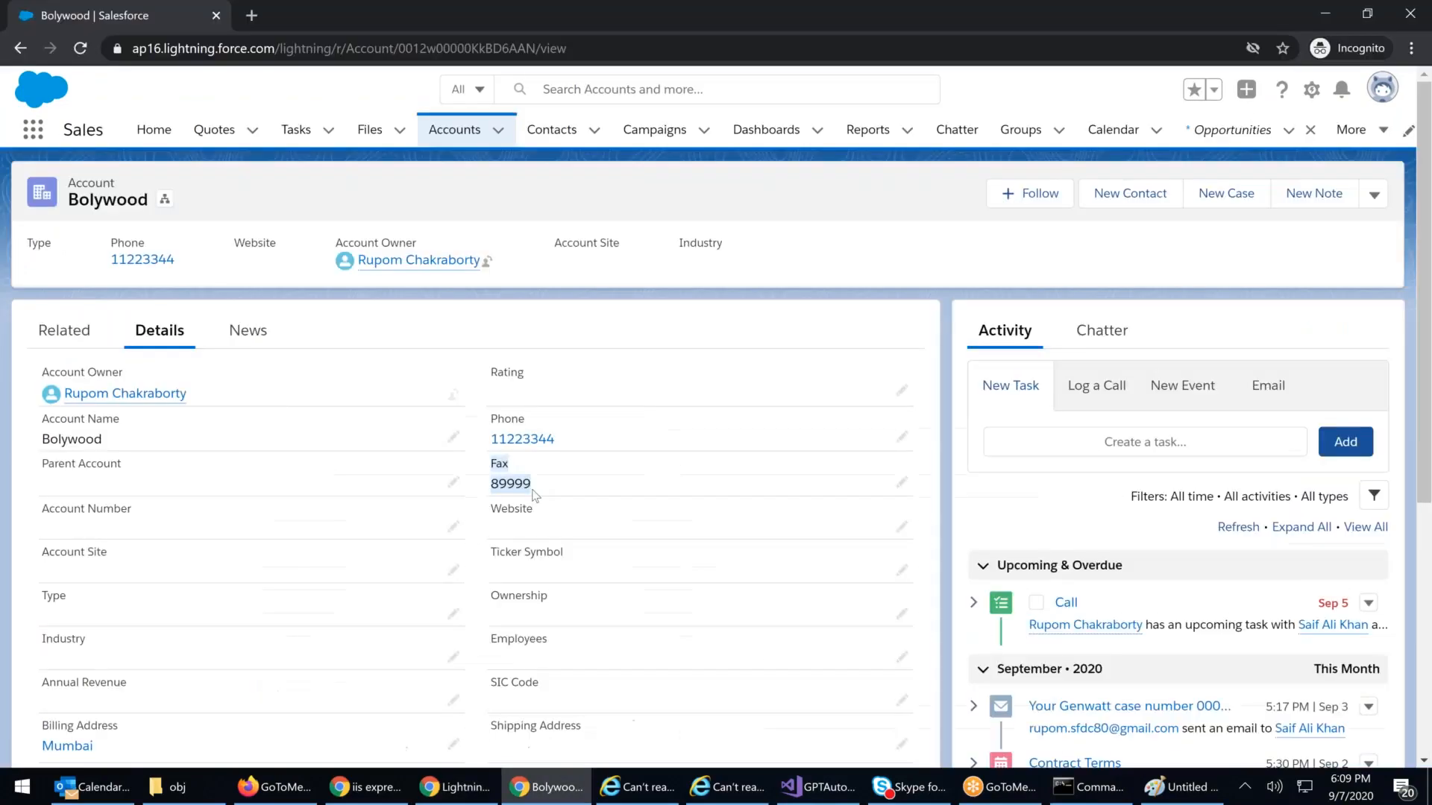
{"action": "left_click", "coordinate": [613, 51]}
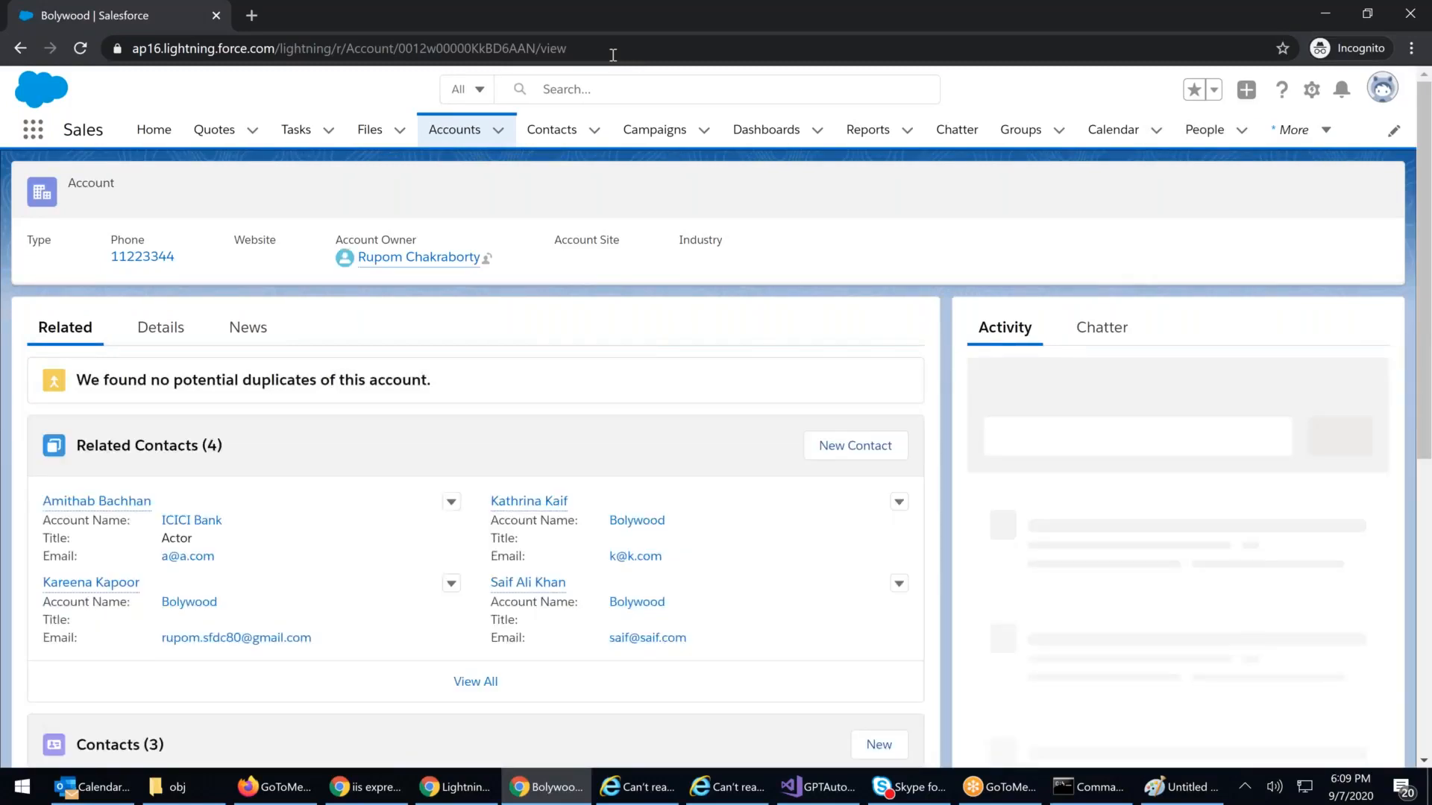
Step: Reload the Bolywood account twice, checking Details until the Fax field shows blank instead of 89999
{"action": "left_click", "coordinate": [153, 328]}
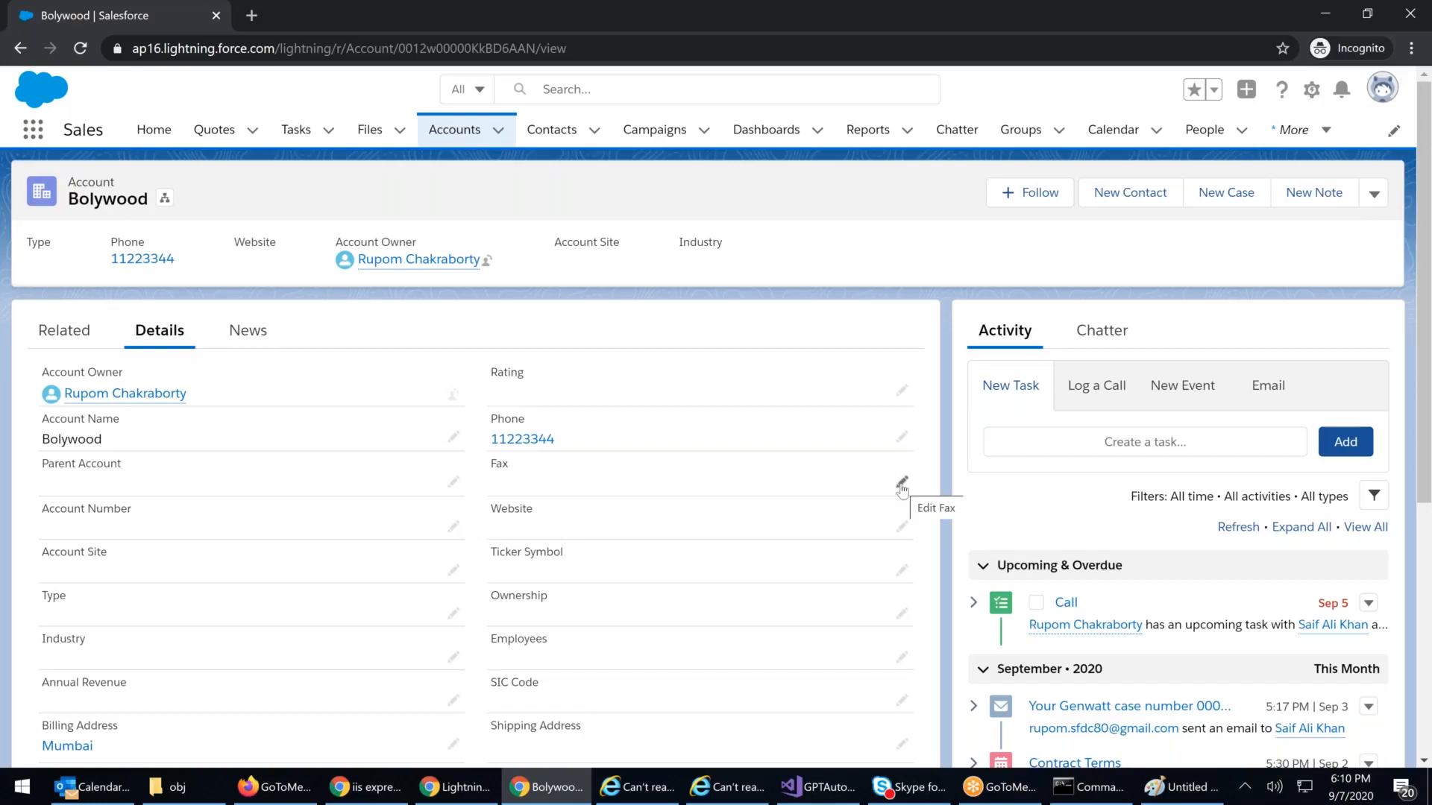
{"action": "left_click", "coordinate": [497, 55]}
{"action": "key", "text": "Return"}
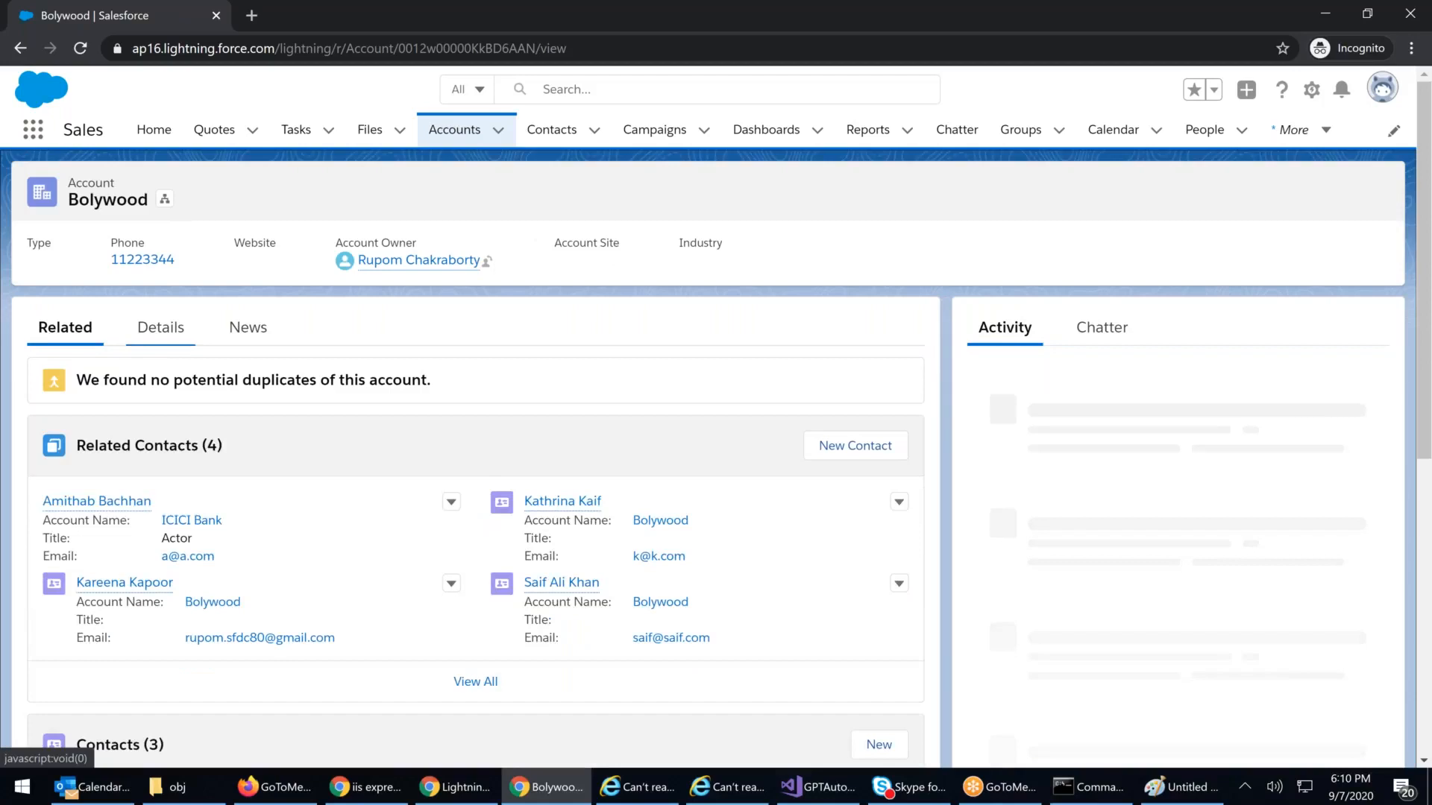
{"action": "left_click", "coordinate": [161, 328]}
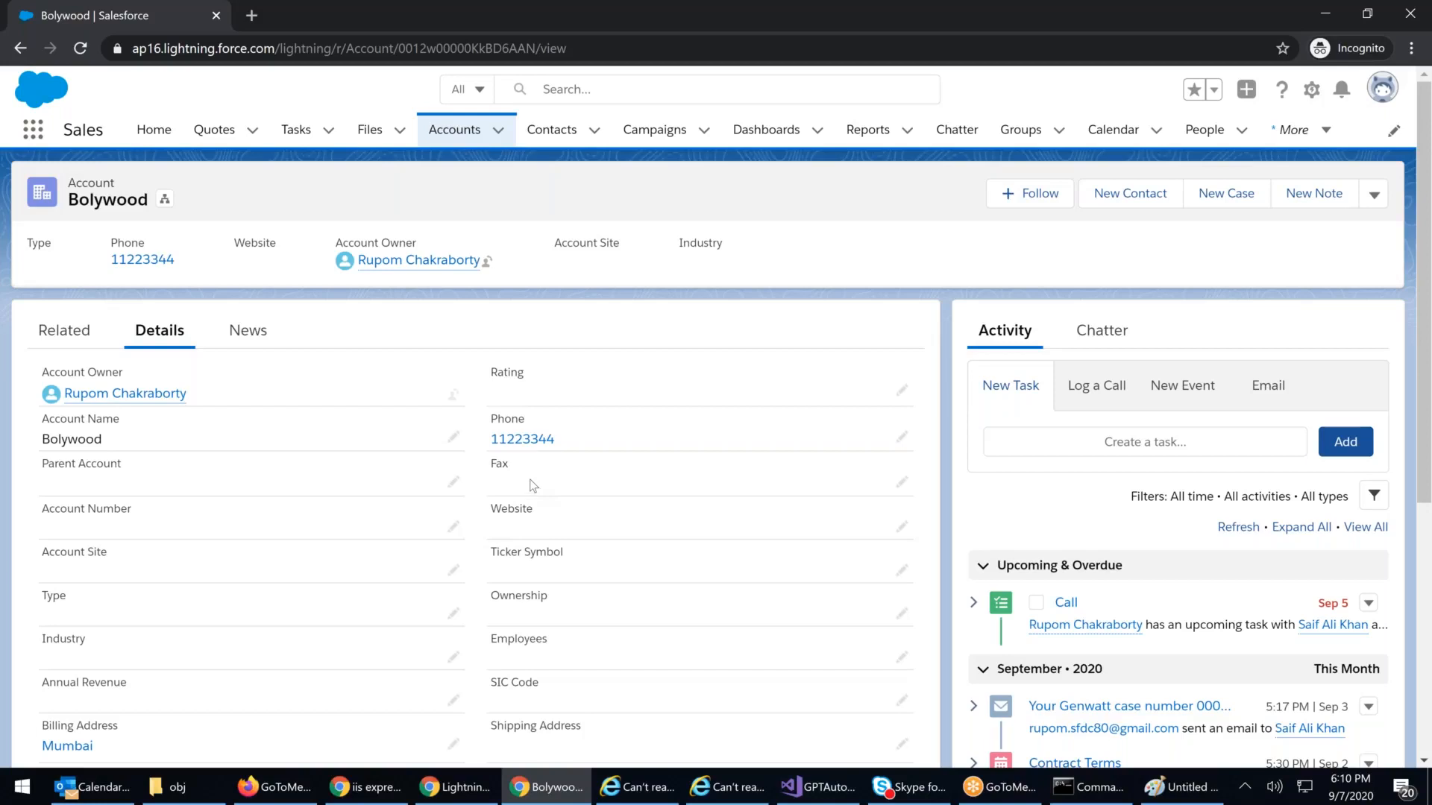
{"action": "left_click", "coordinate": [589, 48]}
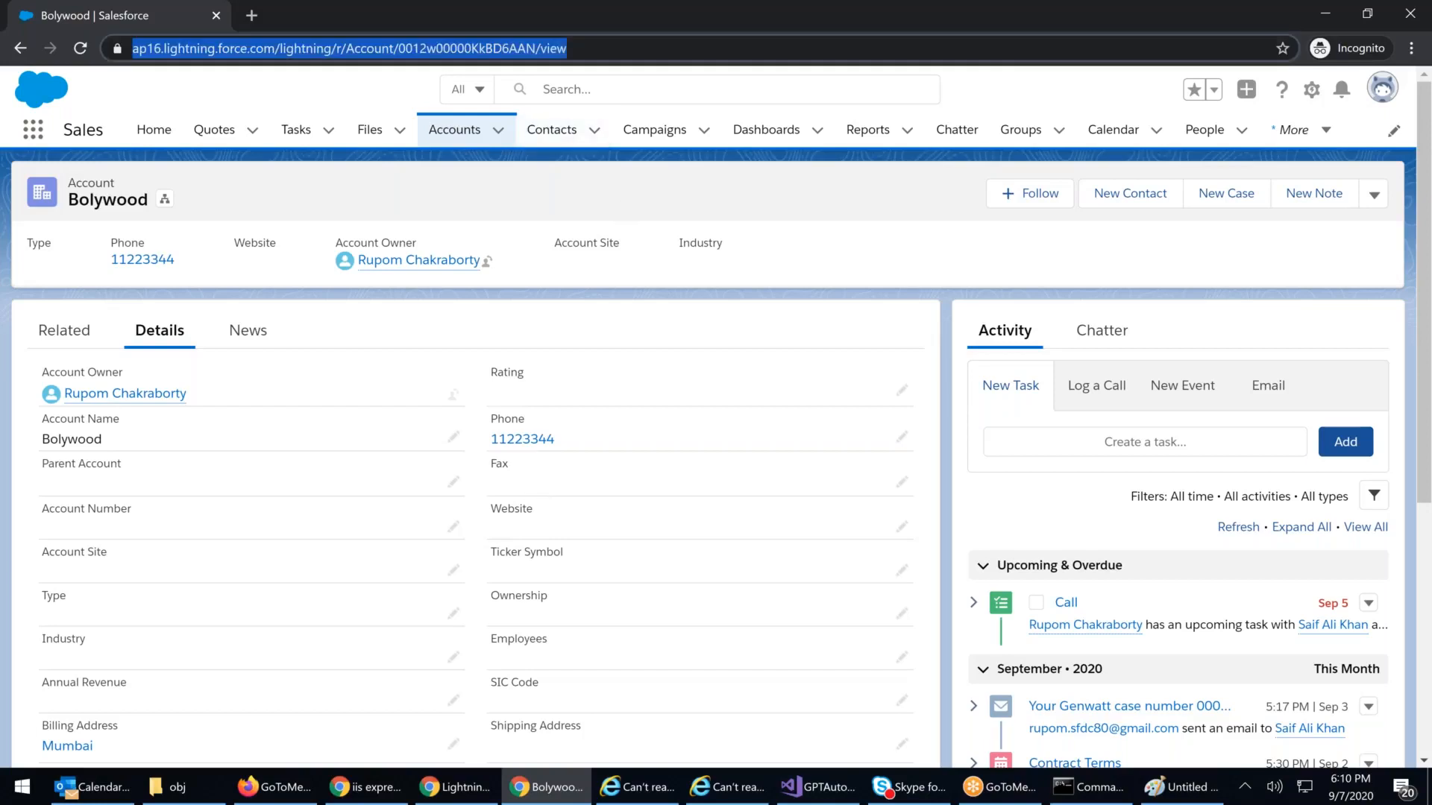
{"action": "key", "text": "Return"}
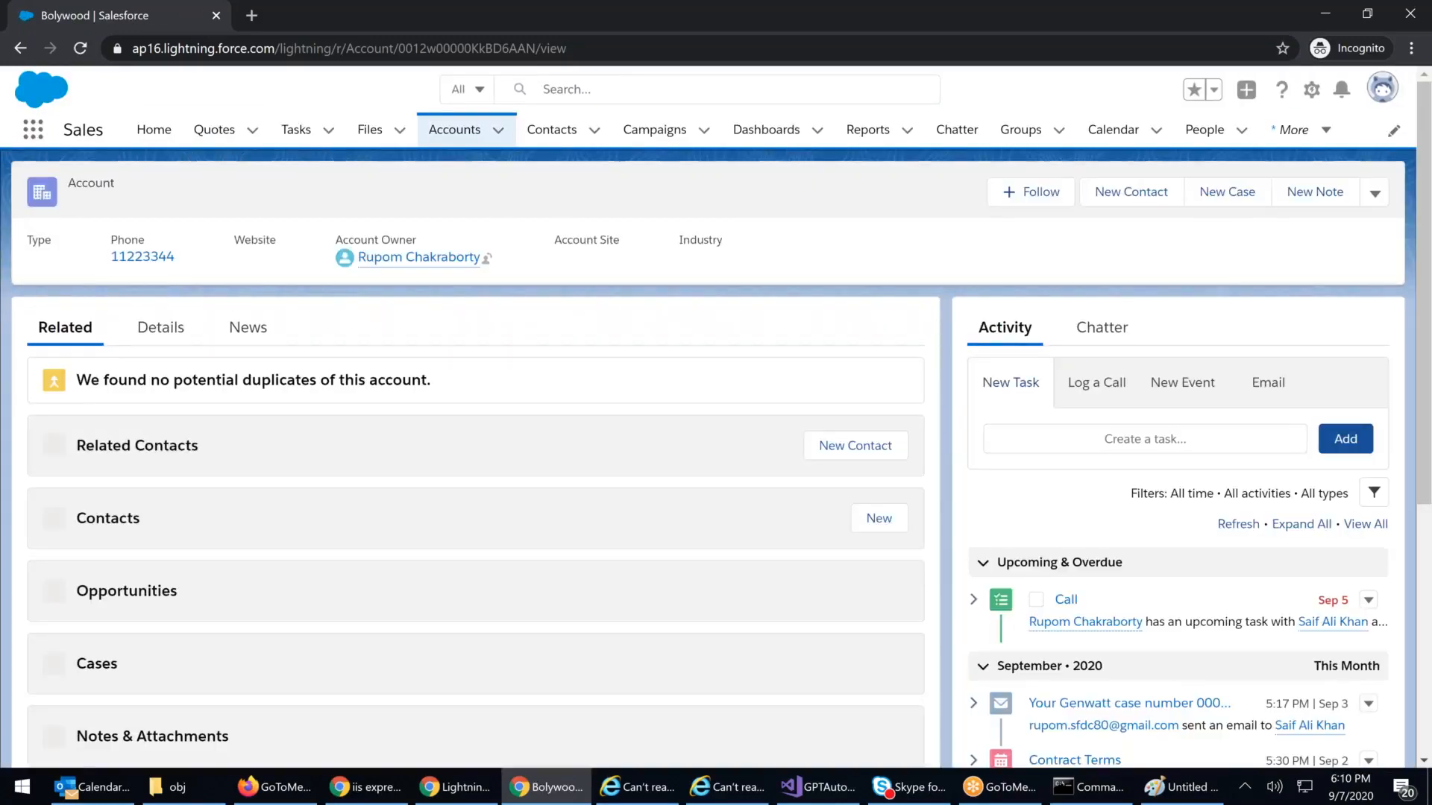
{"action": "left_click", "coordinate": [160, 332]}
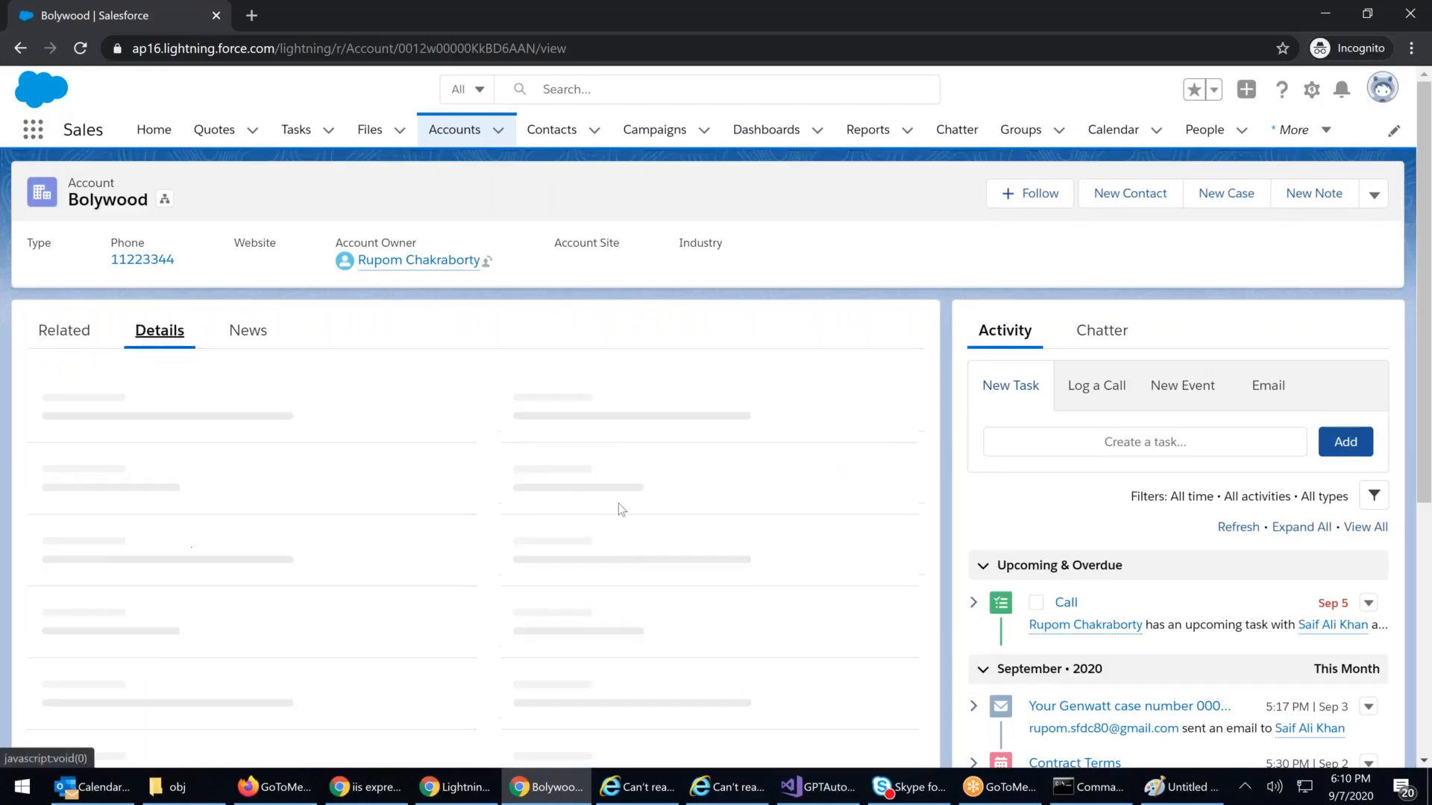
{"action": "left_click_drag", "start_coordinate": [483, 464], "coordinate": [677, 473]}
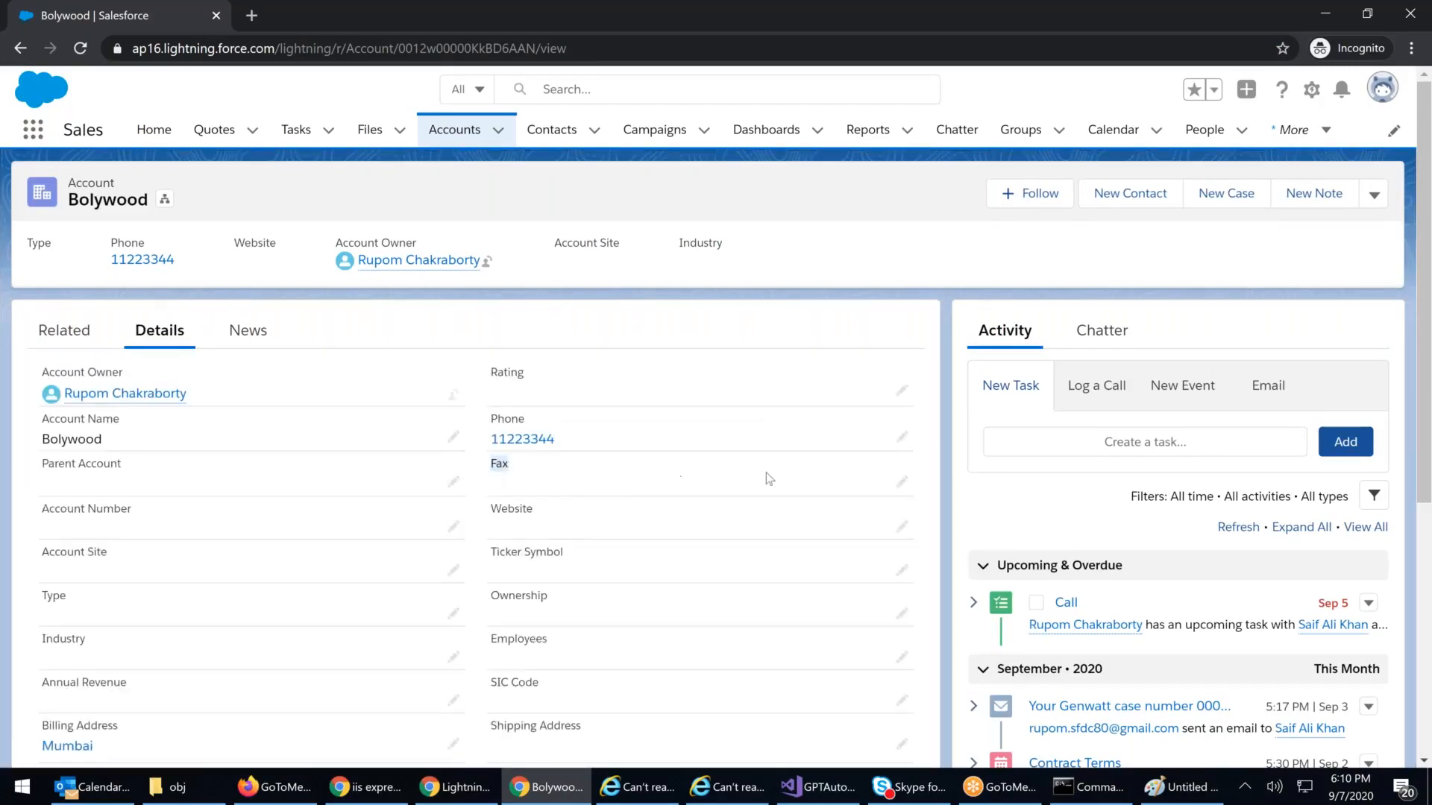
{"action": "left_click", "coordinate": [499, 466]}
Step: Try changing the Bolywood account's Fax value to 222 and saving it
{"action": "double_click", "coordinate": [498, 464]}
{"action": "left_click", "coordinate": [572, 469]}
{"action": "left_click_drag", "start_coordinate": [491, 419], "coordinate": [585, 499]}
{"action": "left_click", "coordinate": [585, 499]}
{"action": "left_click", "coordinate": [903, 482]}
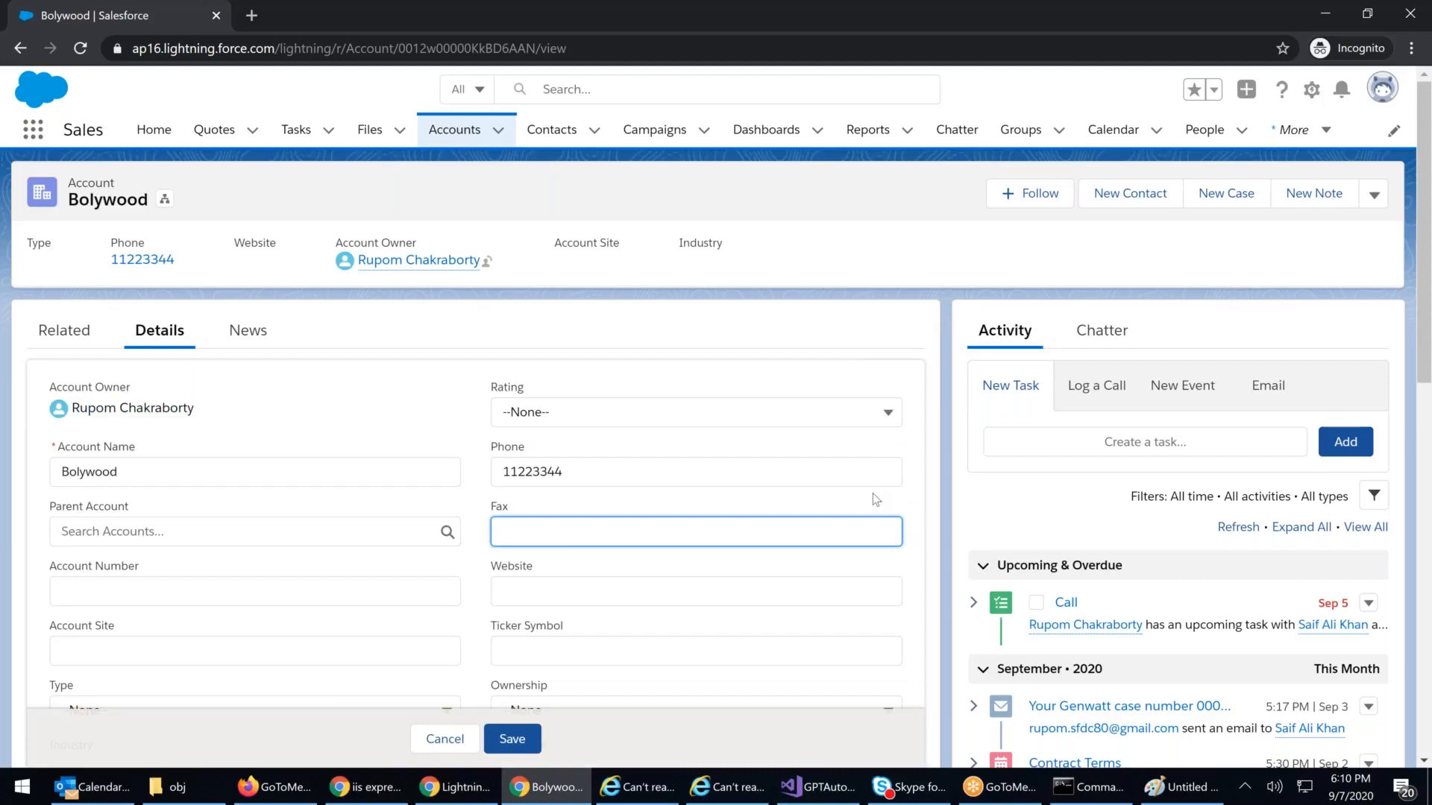
{"action": "type", "text": "222"}
{"action": "left_click", "coordinate": [522, 738]}
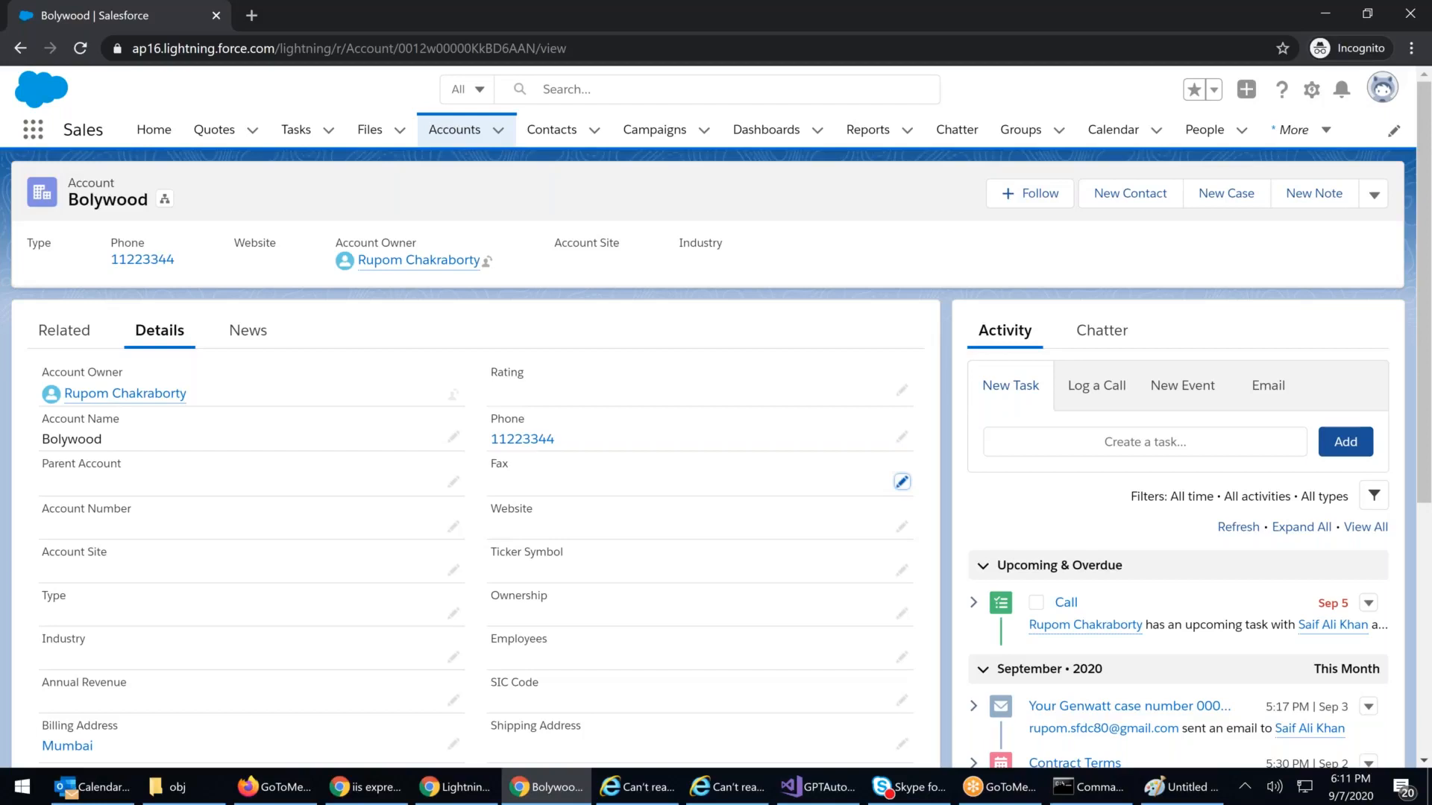
Step: Reopen Bolywood's Details from the Accounts list, then return to the profile's Account field-level security
{"action": "left_click", "coordinate": [671, 49]}
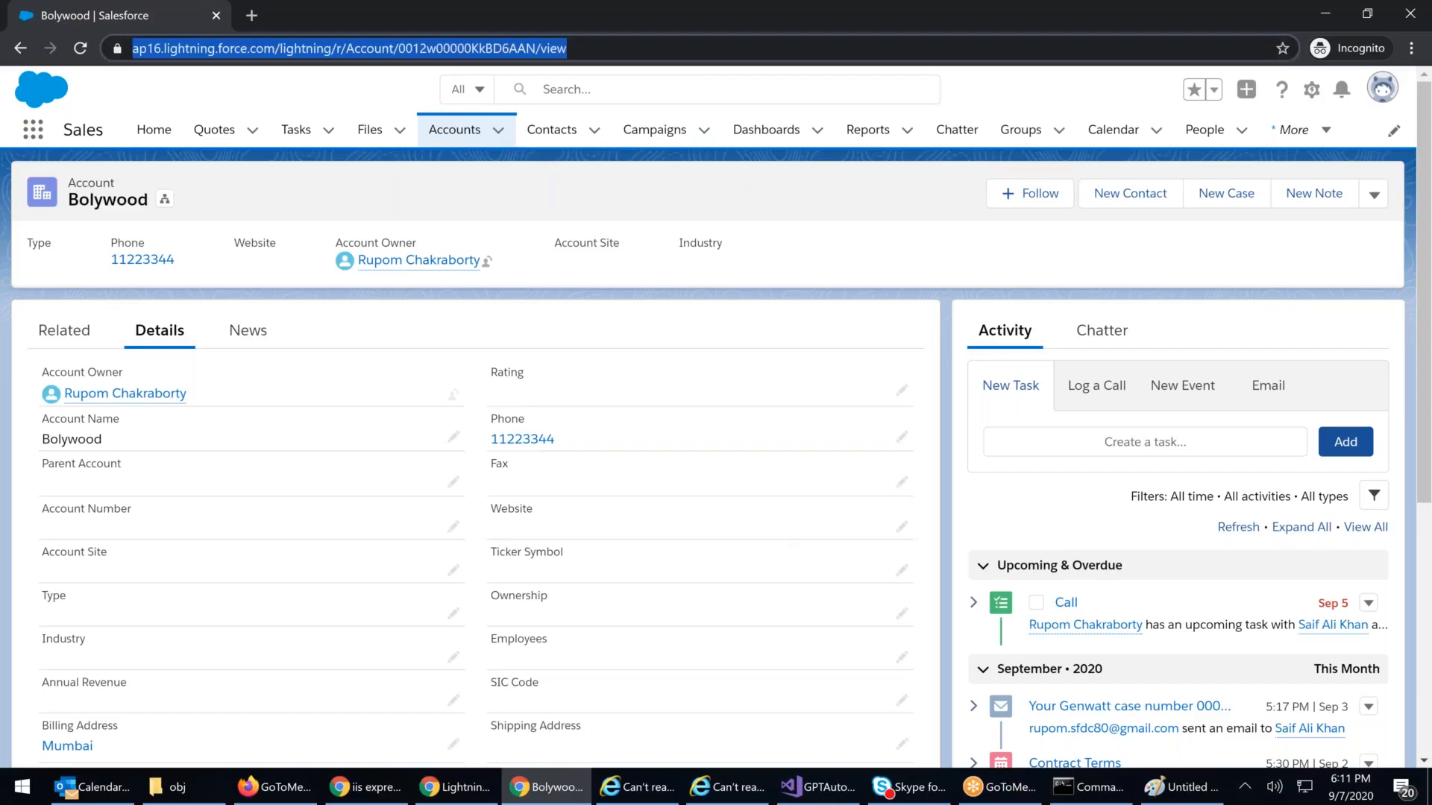
{"action": "left_click", "coordinate": [455, 132]}
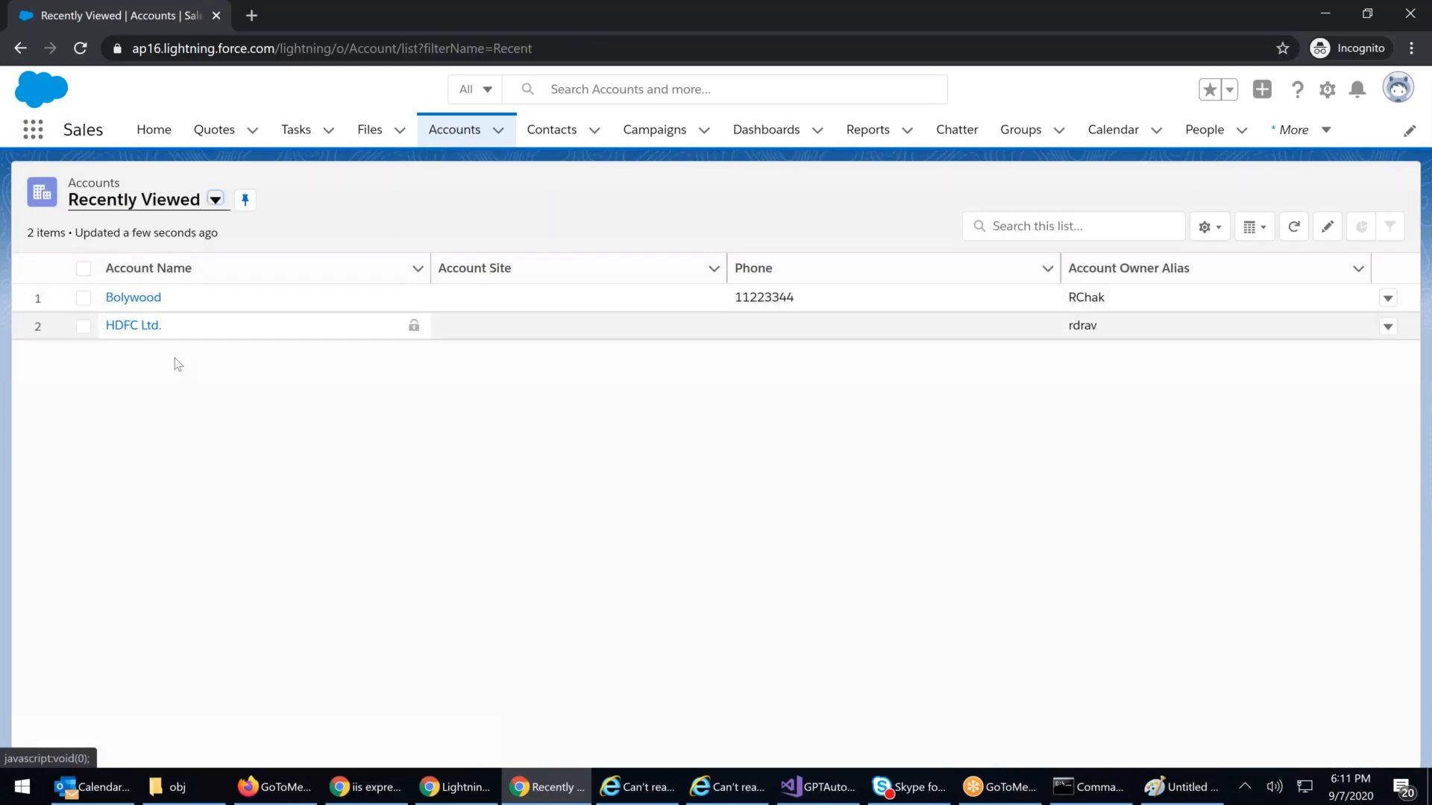
{"action": "left_click", "coordinate": [138, 298]}
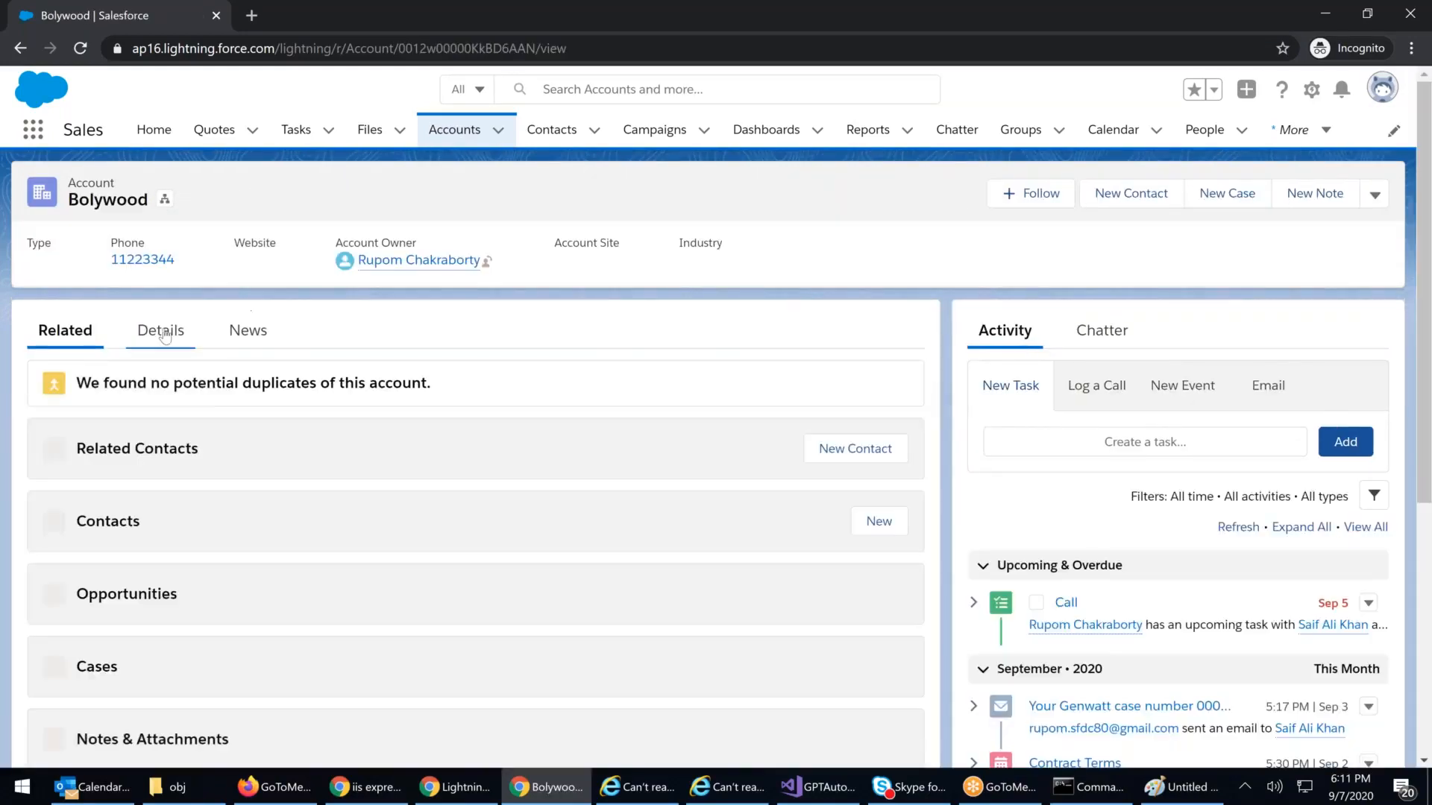
{"action": "left_click", "coordinate": [183, 336]}
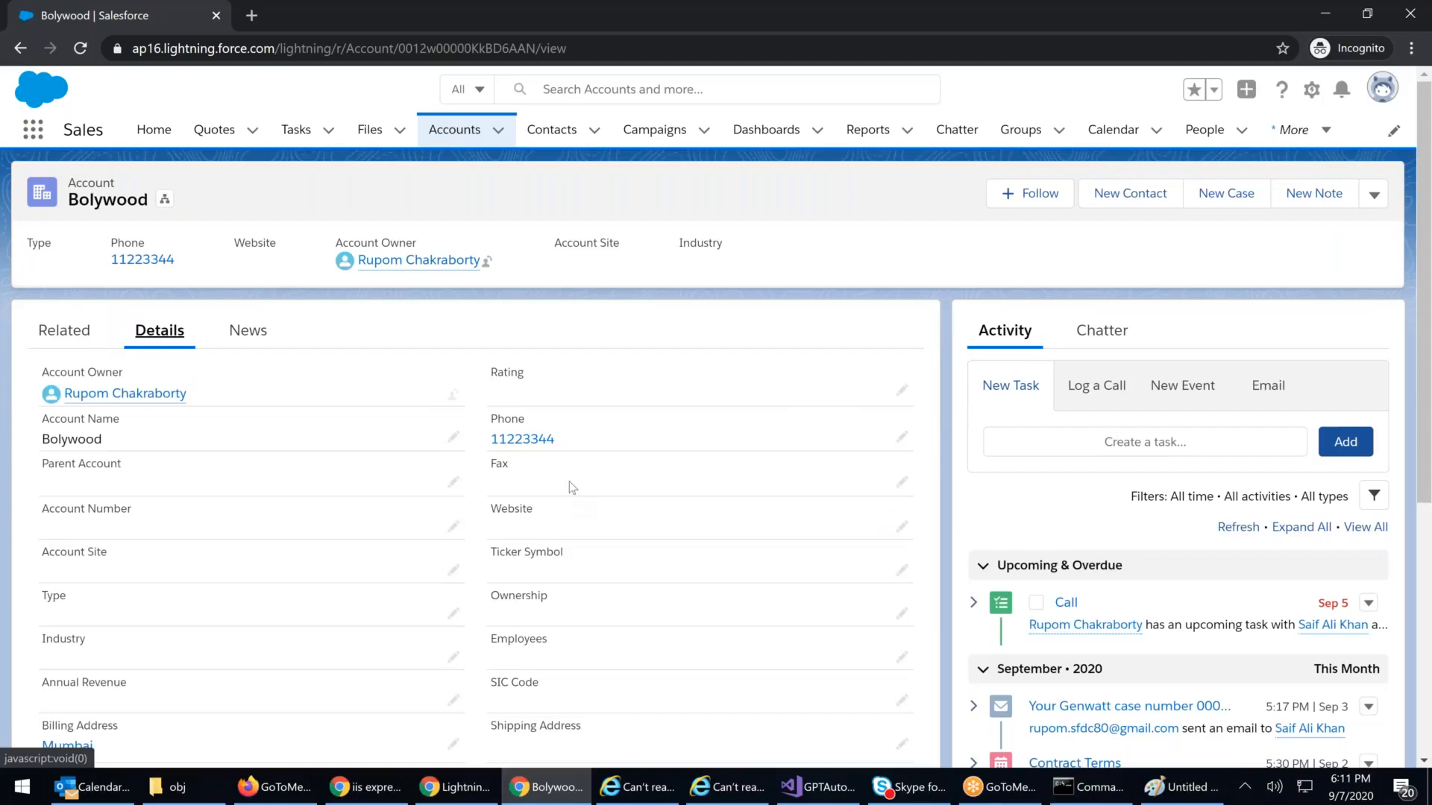
{"action": "left_click", "coordinate": [437, 784]}
Step: Give Fax Read Access only, with Edit Access unticked, save, and return to the Bolywood window
{"action": "left_click", "coordinate": [625, 368]}
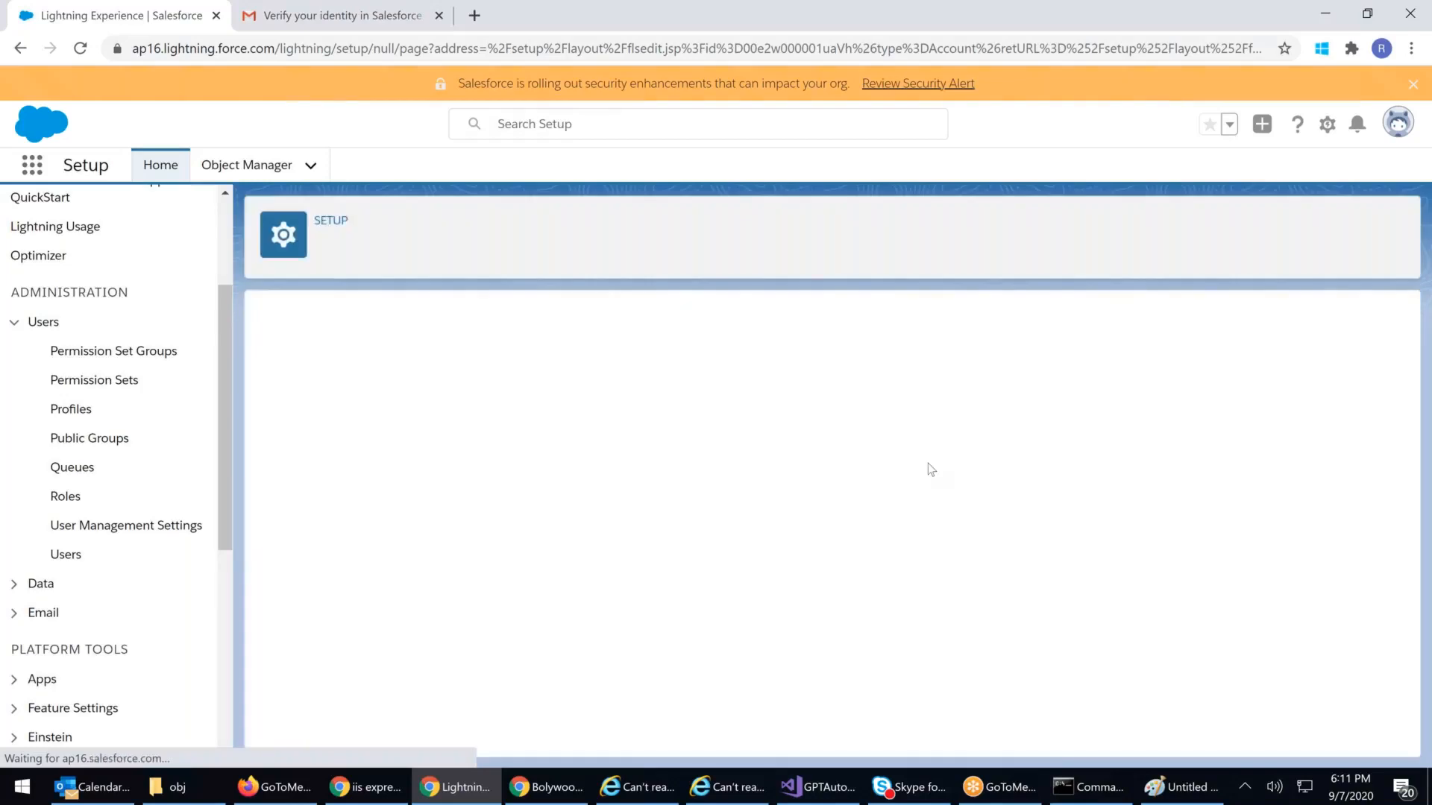
{"action": "scroll", "coordinate": [569, 597], "scroll_direction": "down", "scroll_amount": 1}
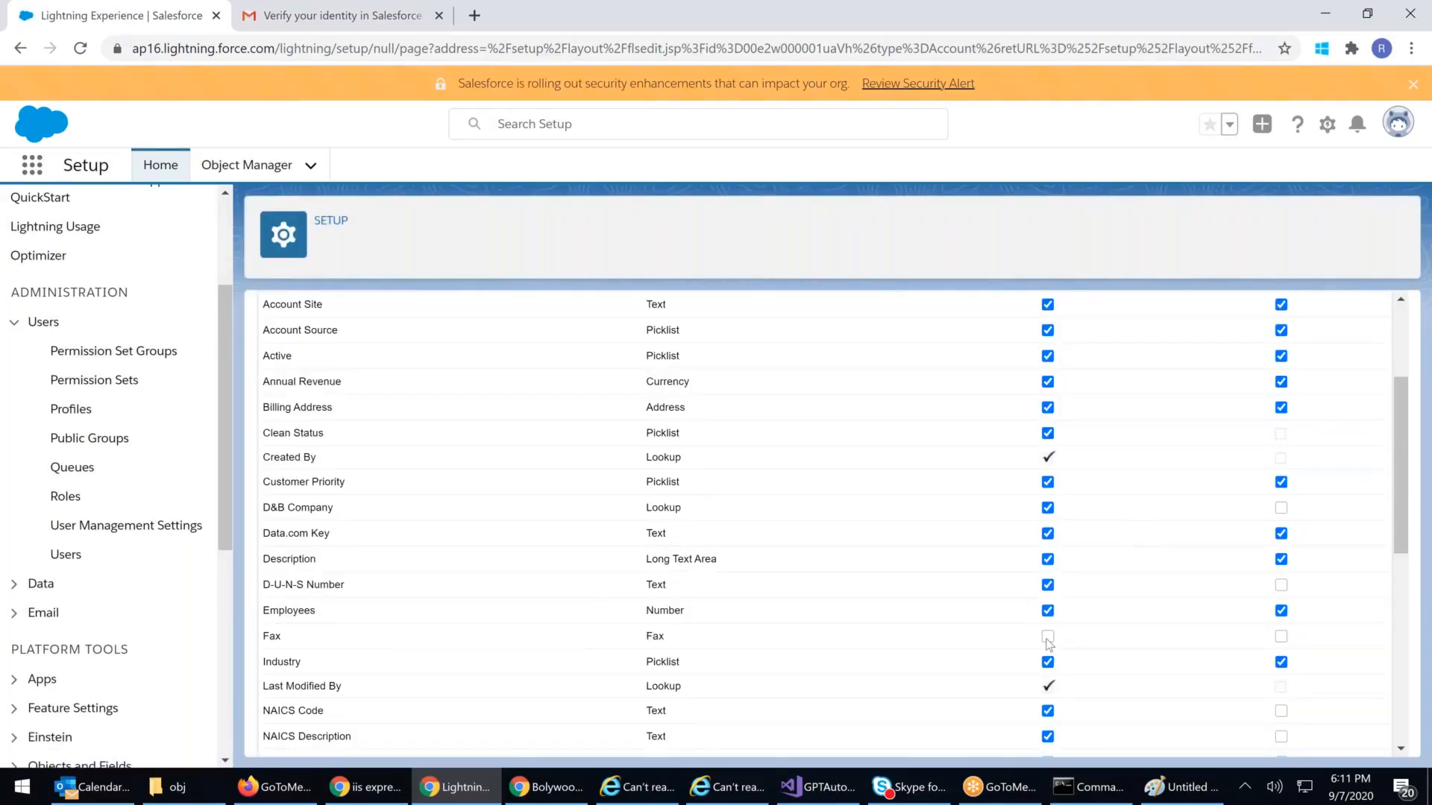
{"action": "scroll", "coordinate": [1064, 377], "scroll_direction": "up", "scroll_amount": 1}
{"action": "scroll", "coordinate": [1158, 619], "scroll_direction": "down", "scroll_amount": 2}
{"action": "scroll", "coordinate": [991, 606], "scroll_direction": "up", "scroll_amount": 3}
{"action": "left_click", "coordinate": [627, 368]}
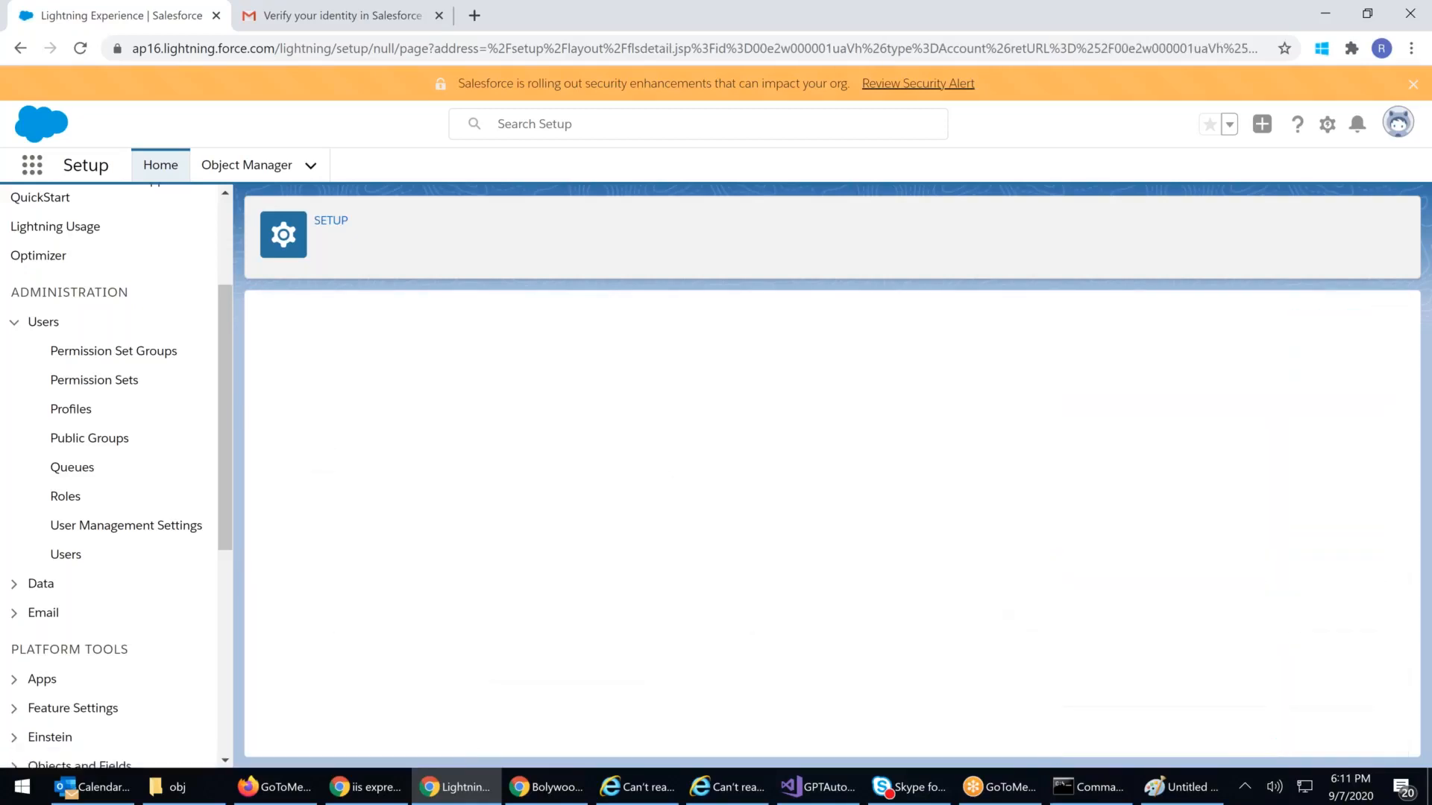
{"action": "left_click", "coordinate": [560, 776]}
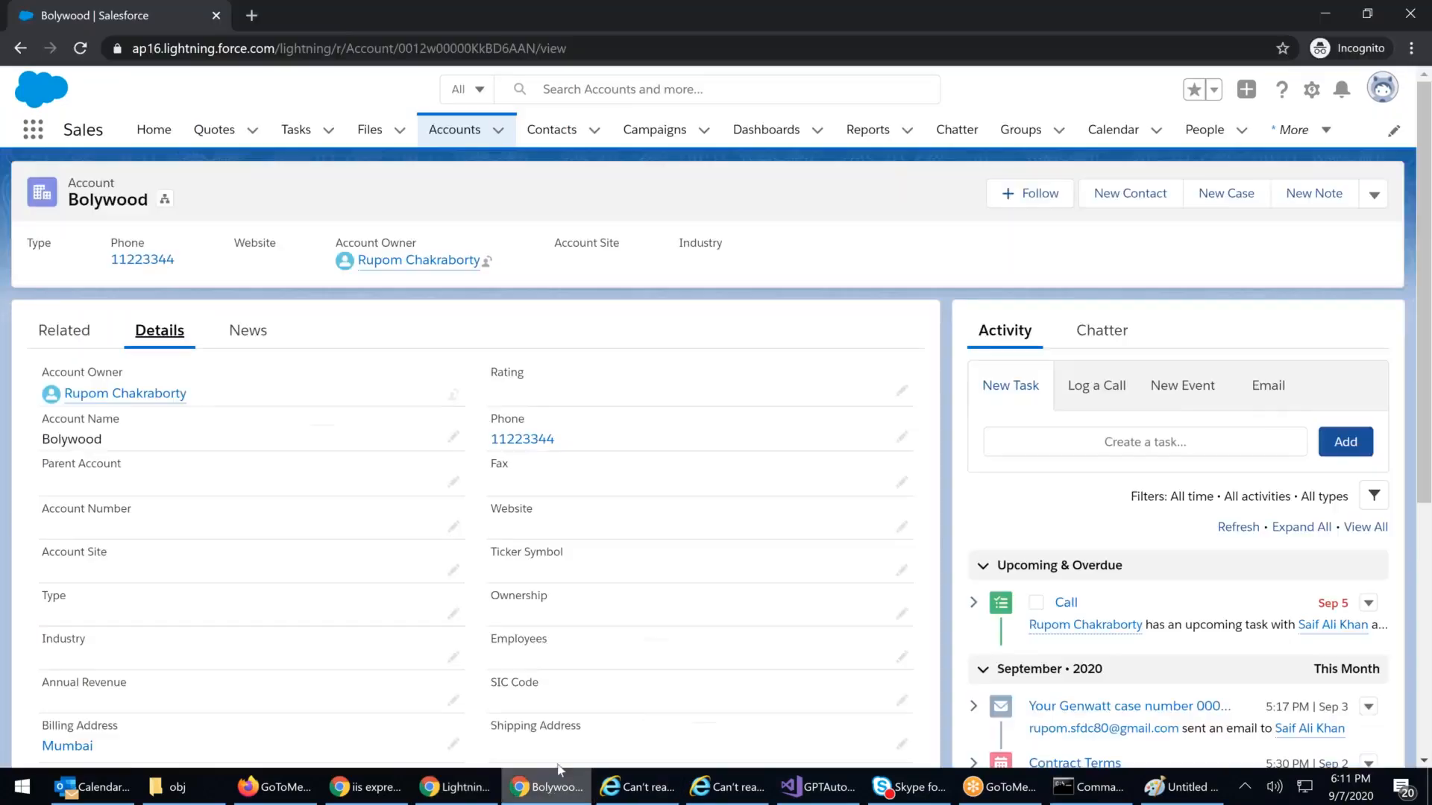
Step: Reload the Bolywood account twice, opening Details each time to check that Fax shows 89999
{"action": "left_click", "coordinate": [774, 49]}
{"action": "key", "text": "Return"}
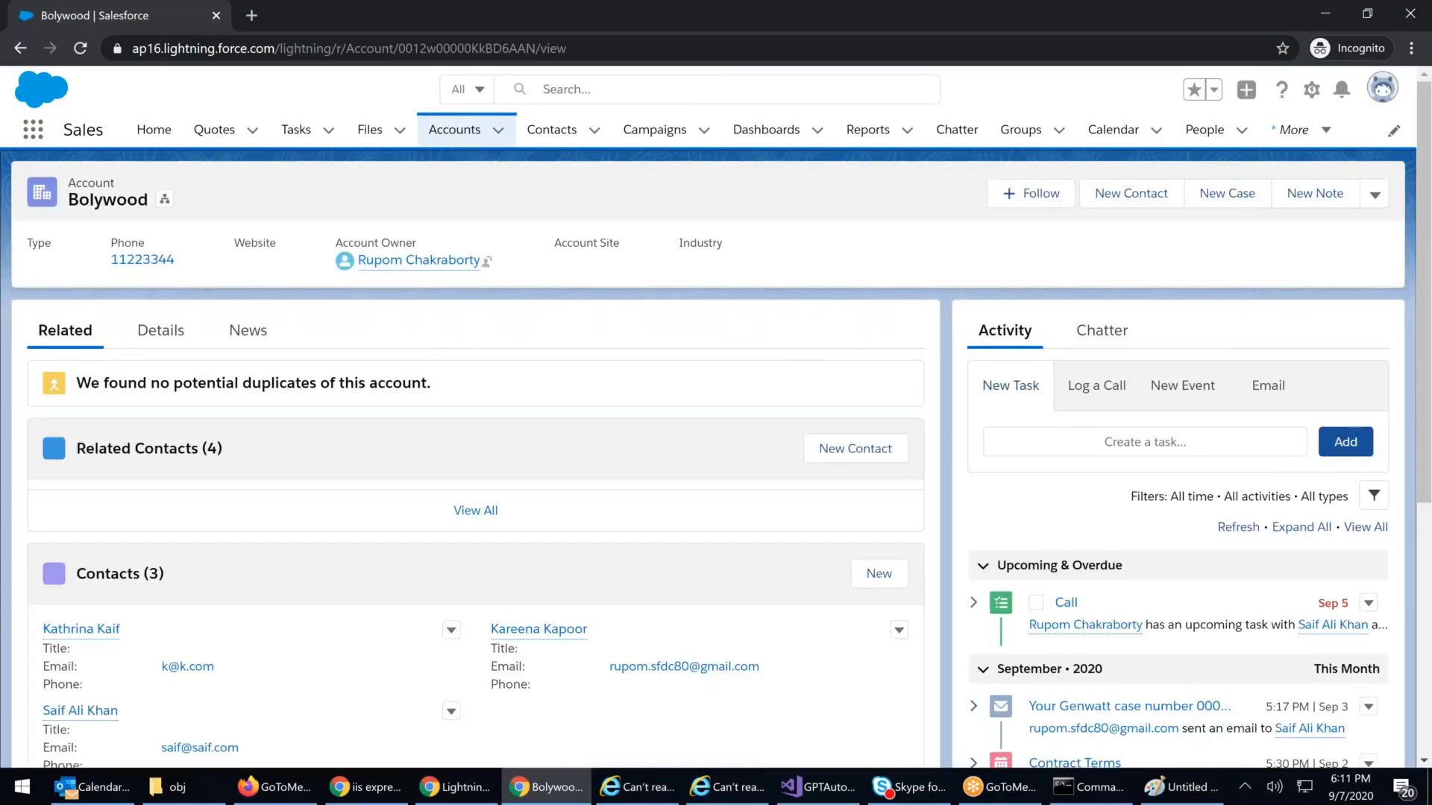
{"action": "left_click", "coordinate": [171, 337]}
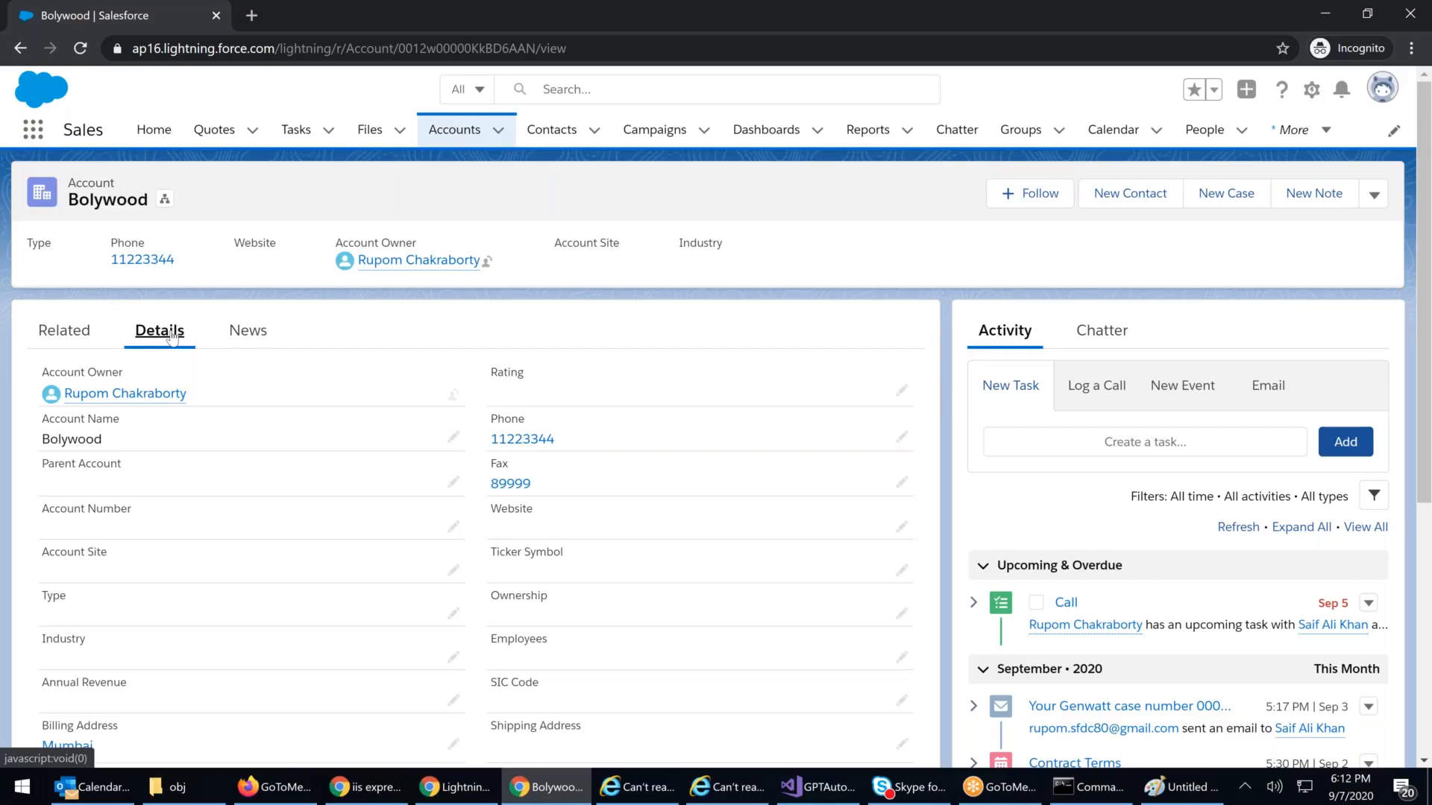
{"action": "left_click", "coordinate": [621, 50]}
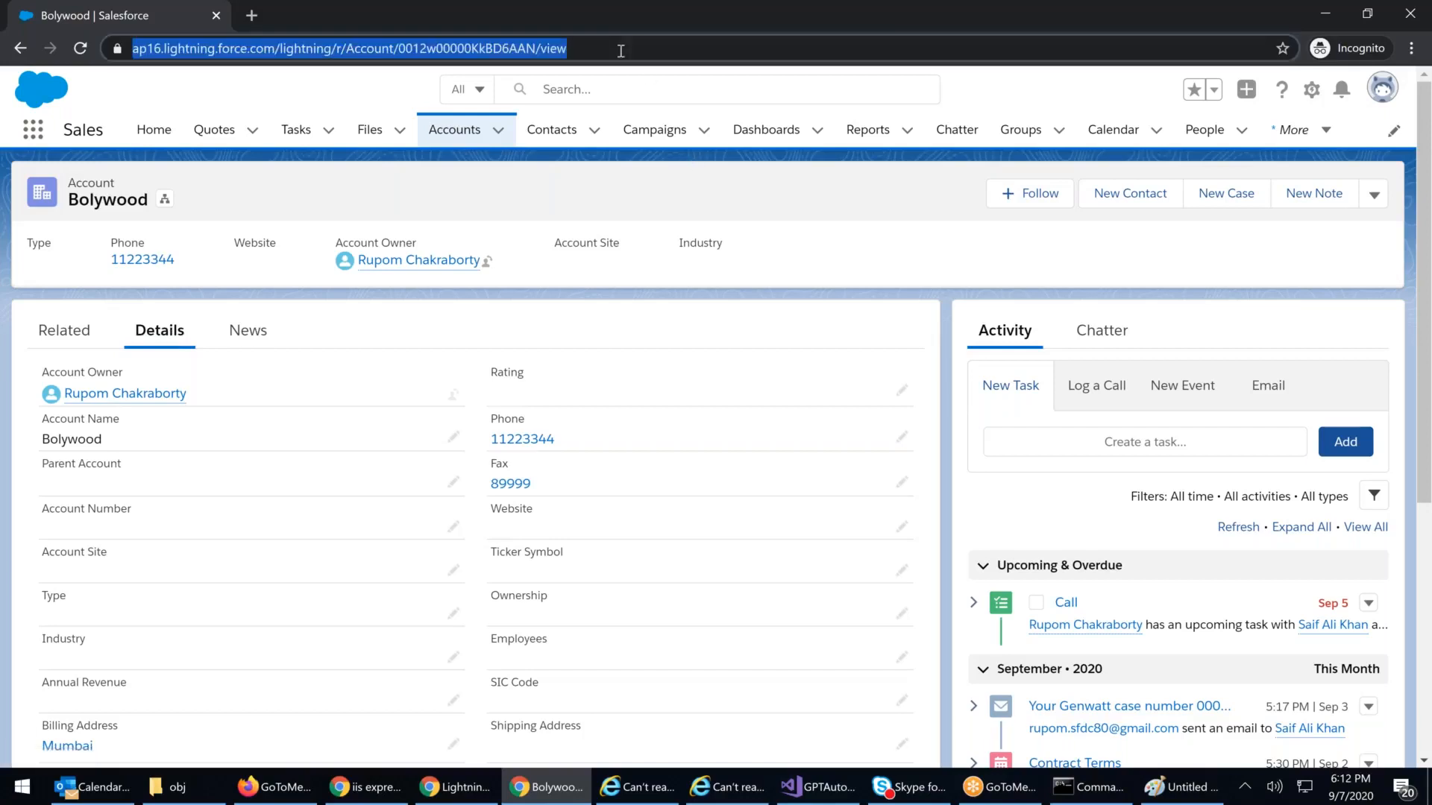
{"action": "key", "text": "Return"}
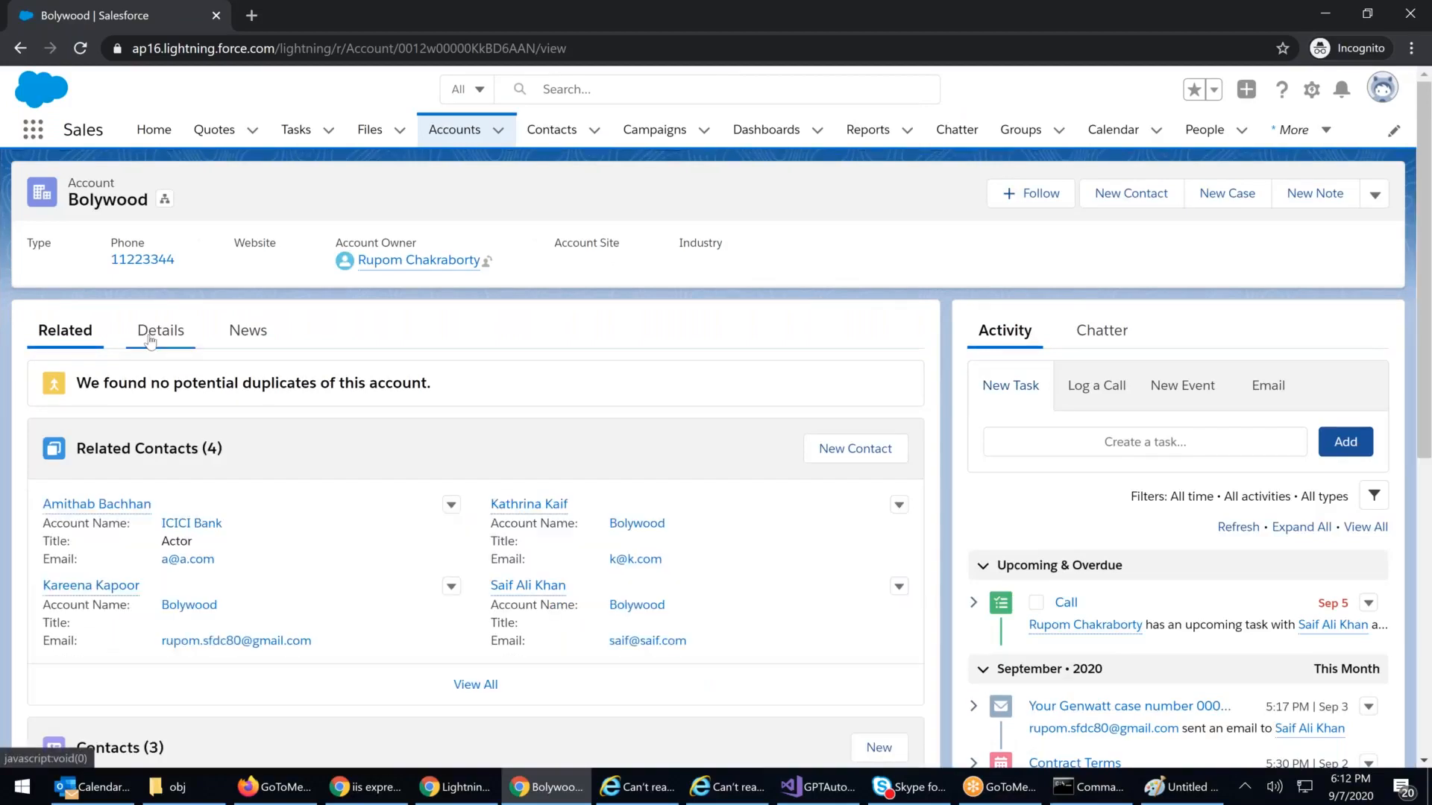
{"action": "left_click", "coordinate": [160, 332]}
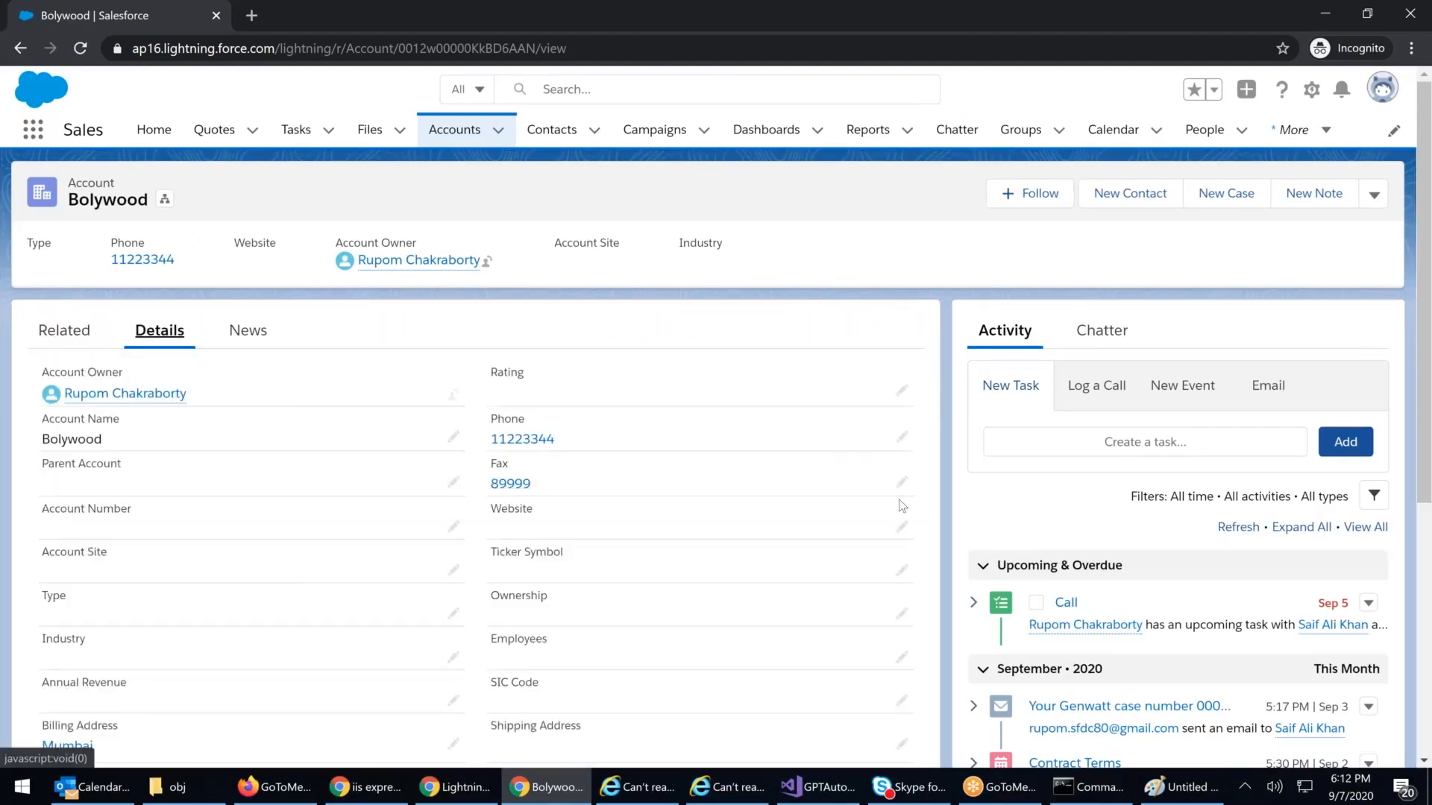
Step: Replace the Bolywood Fax value 89999 with 222, save, and reload the page
{"action": "left_click", "coordinate": [902, 481]}
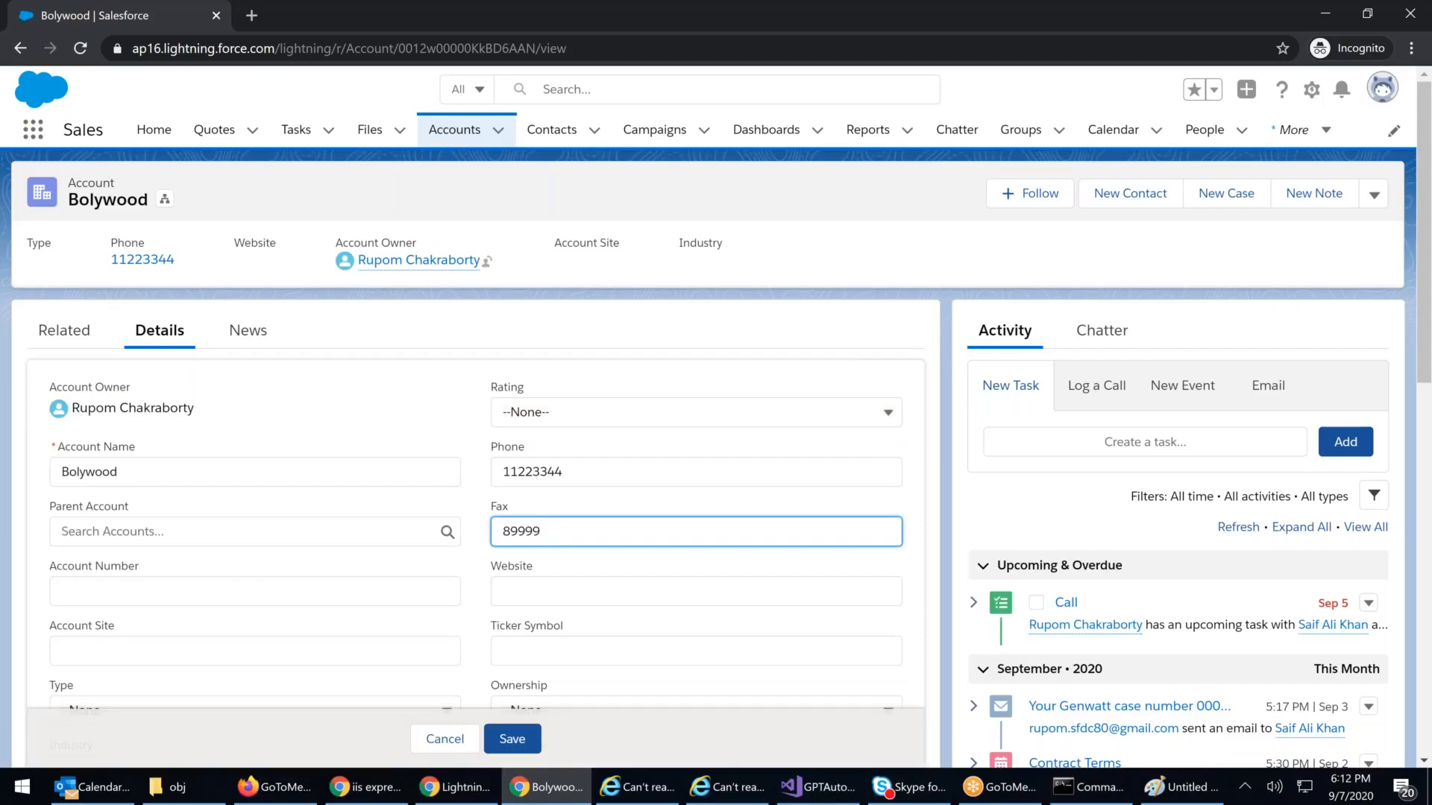
{"action": "left_click_drag", "start_coordinate": [548, 529], "coordinate": [278, 520]}
{"action": "type", "text": "222"}
{"action": "left_click", "coordinate": [522, 737]}
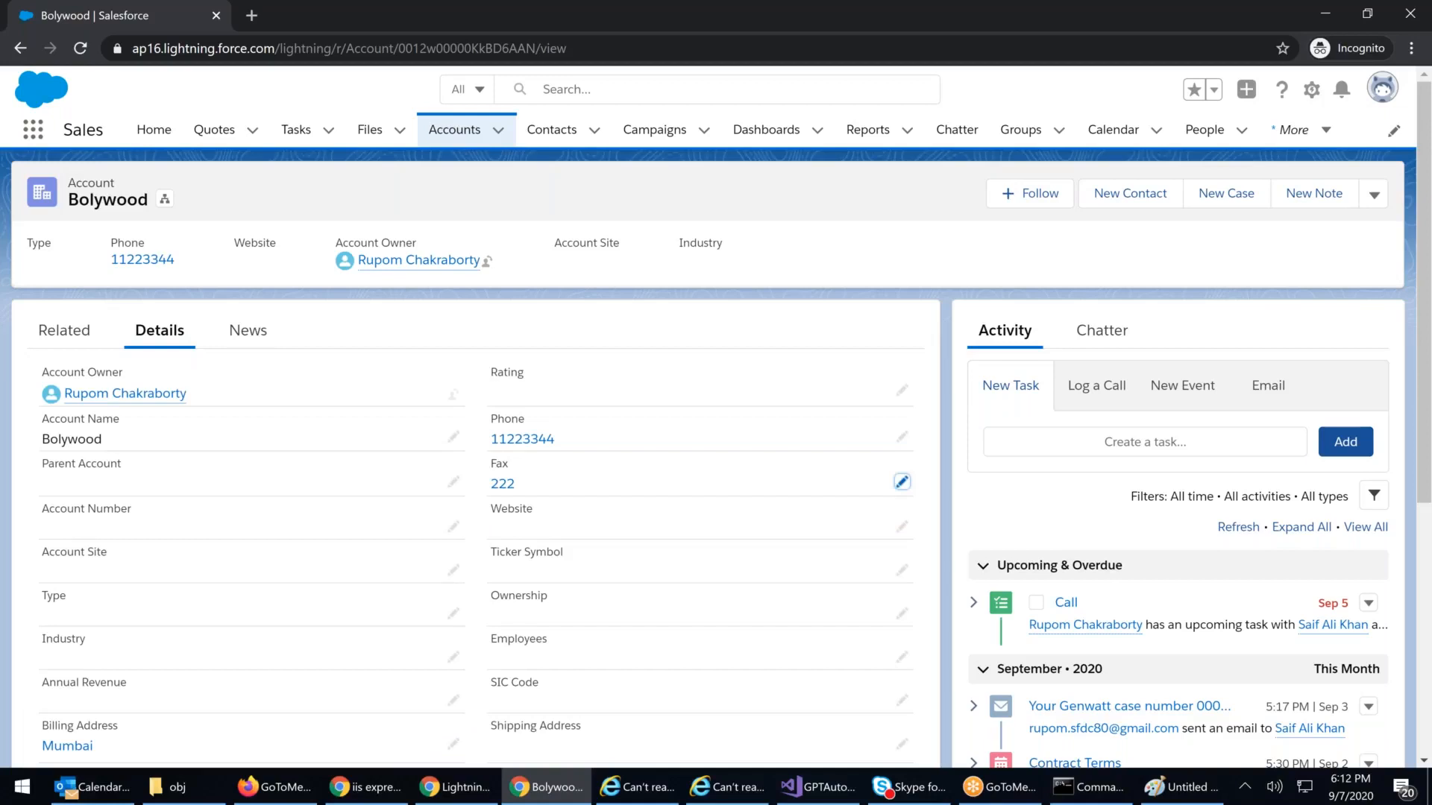
{"action": "left_click", "coordinate": [428, 48]}
{"action": "key", "text": "Return"}
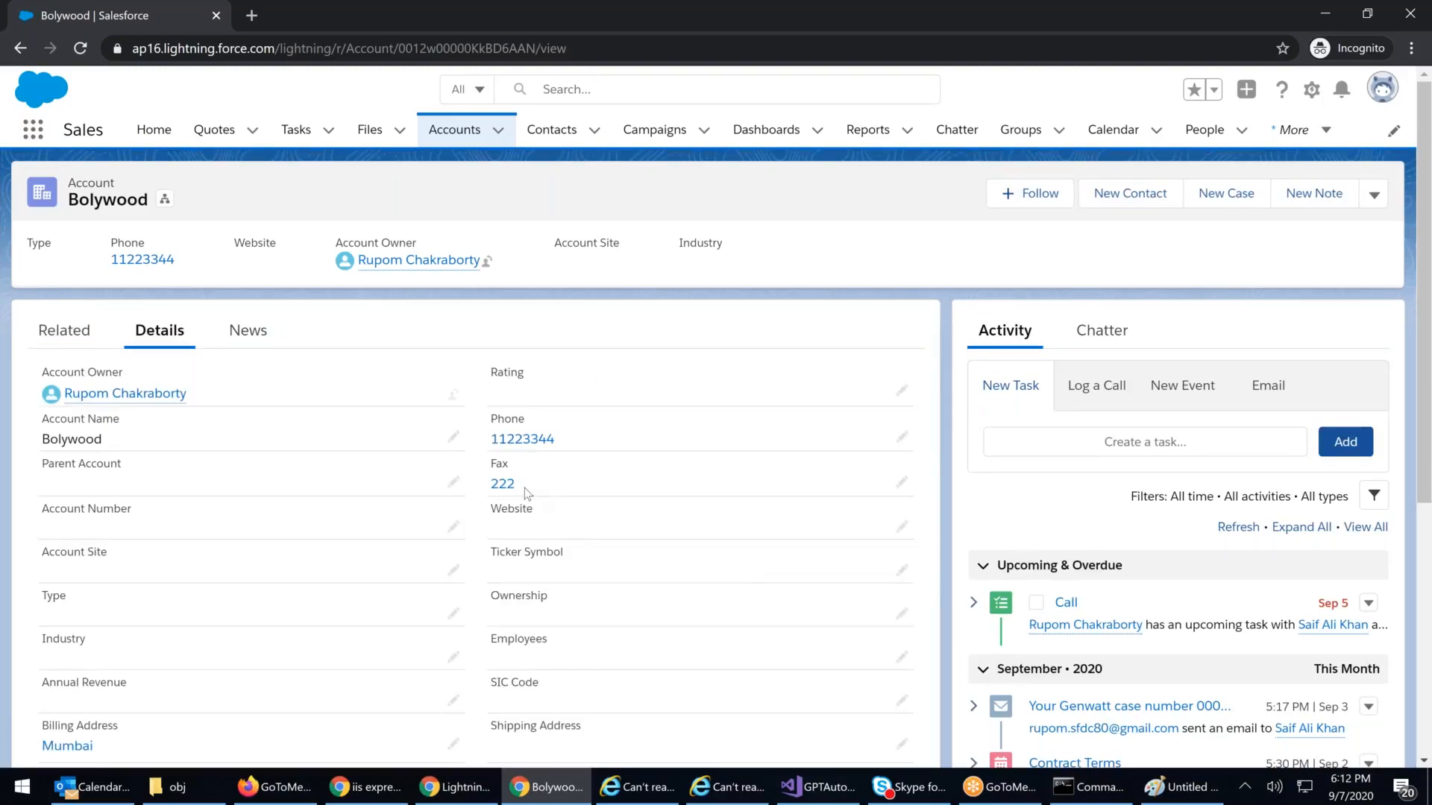
{"action": "left_click", "coordinate": [455, 787]}
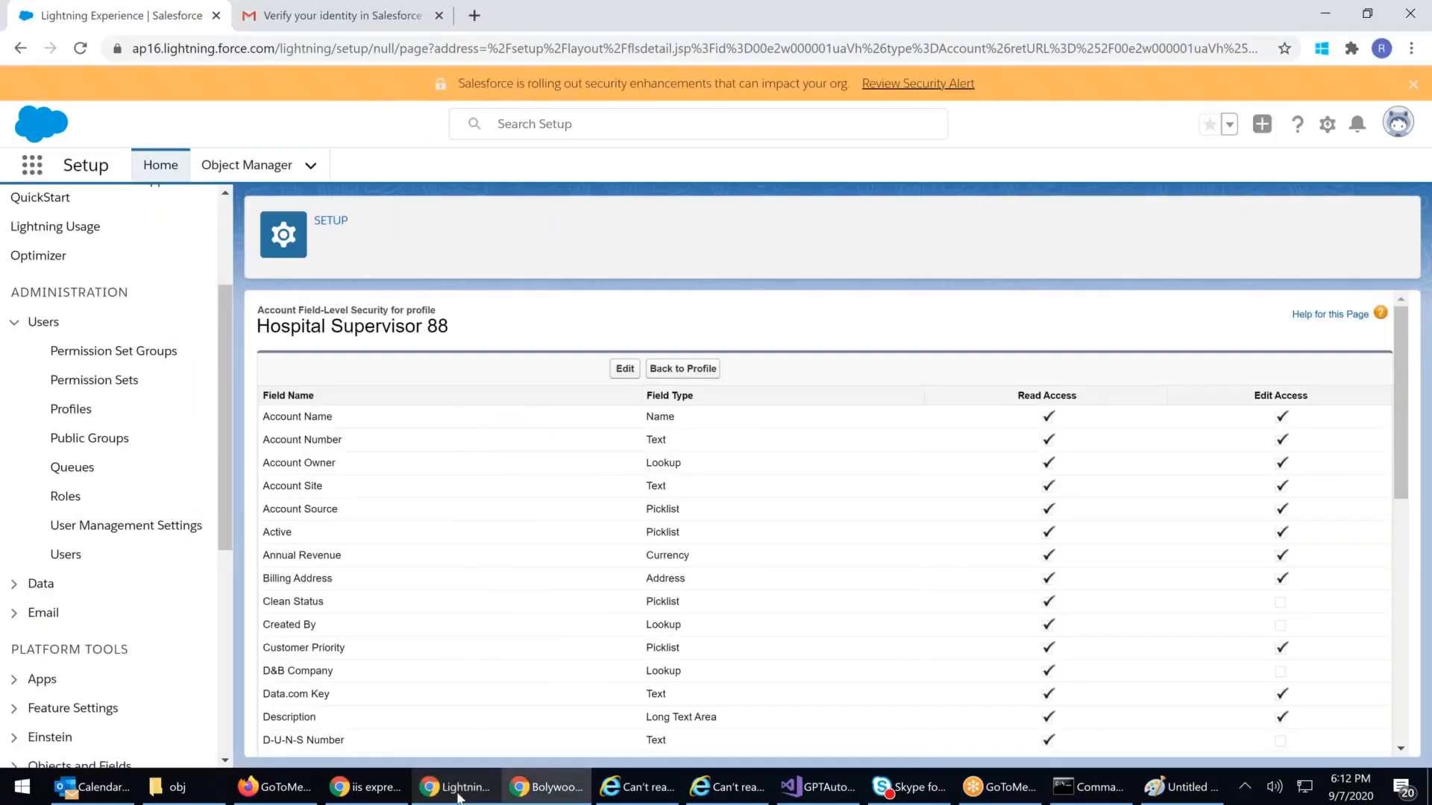
{"action": "left_click", "coordinate": [458, 797]}
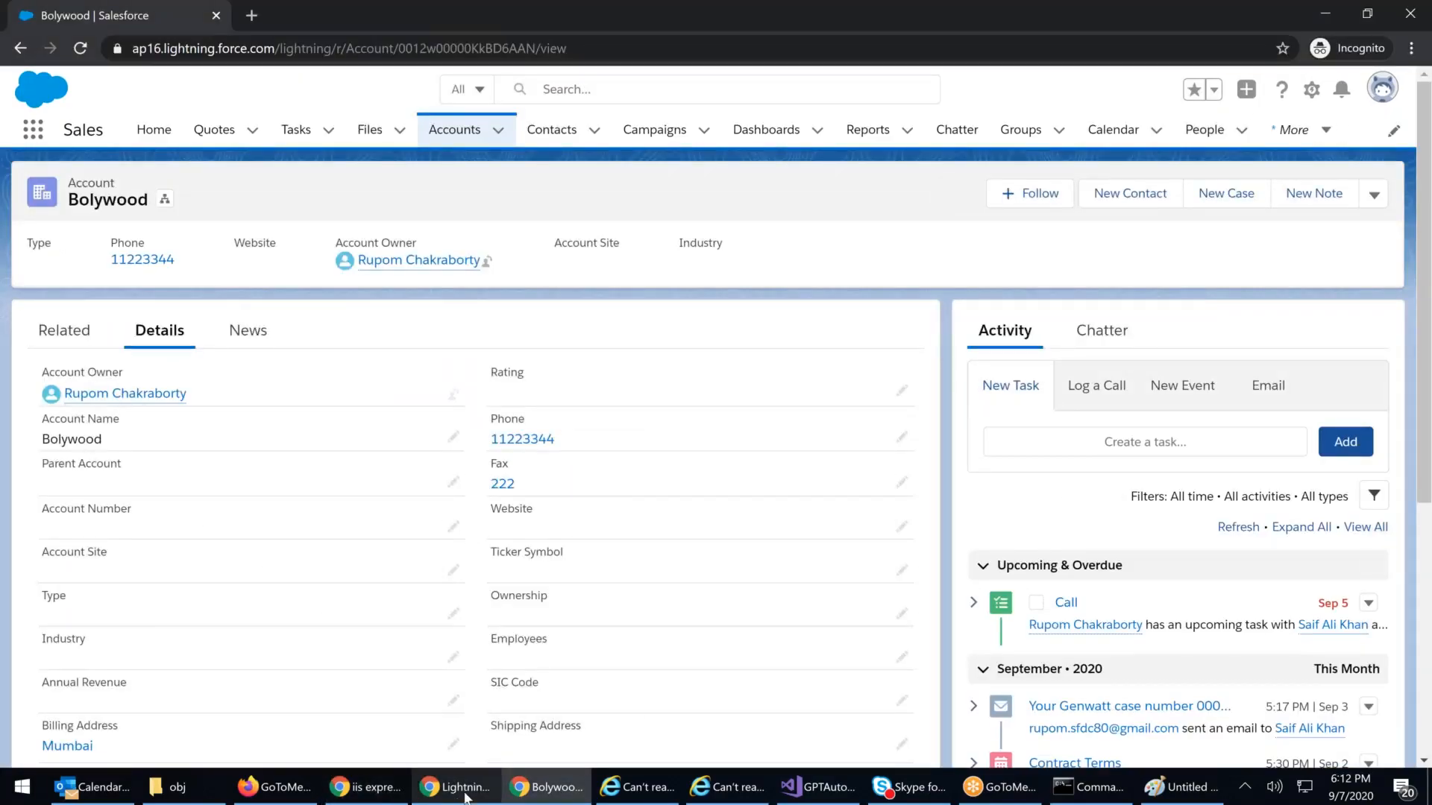
{"action": "left_click", "coordinate": [466, 792]}
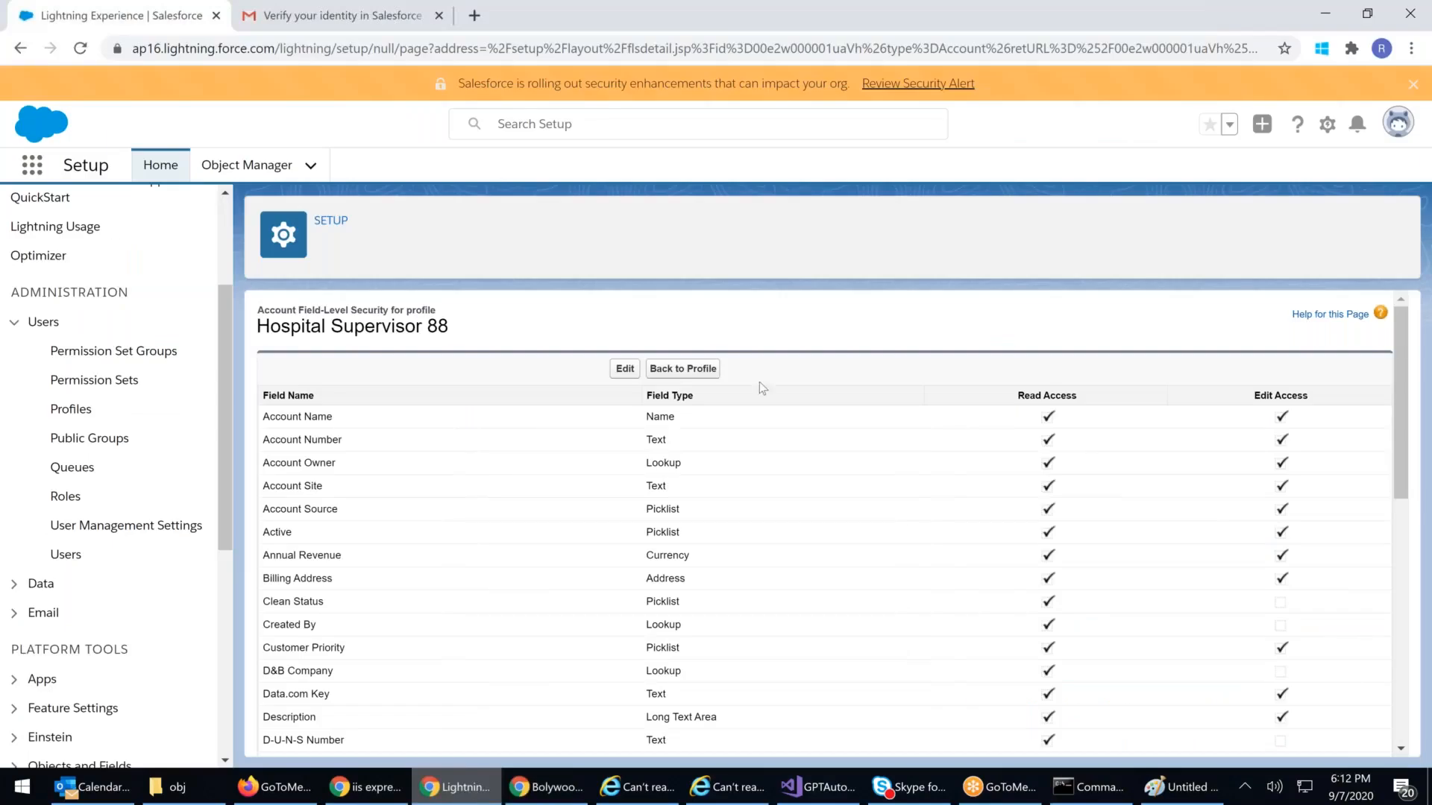
{"action": "scroll", "coordinate": [841, 439], "scroll_direction": "down", "scroll_amount": 3}
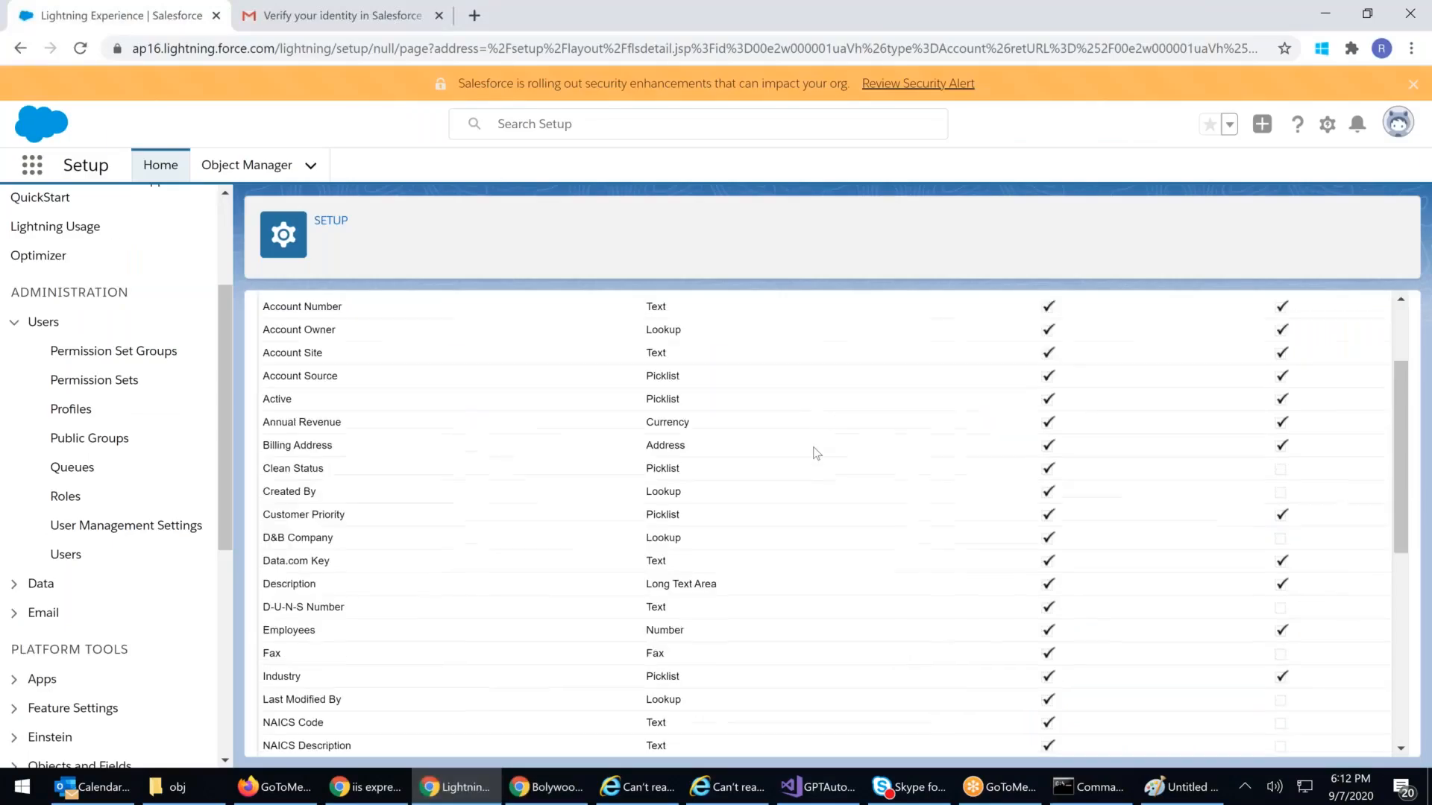
{"action": "left_click_drag", "start_coordinate": [257, 603], "coordinate": [1143, 607]}
{"action": "left_click_drag", "start_coordinate": [1255, 604], "coordinate": [1293, 598]}
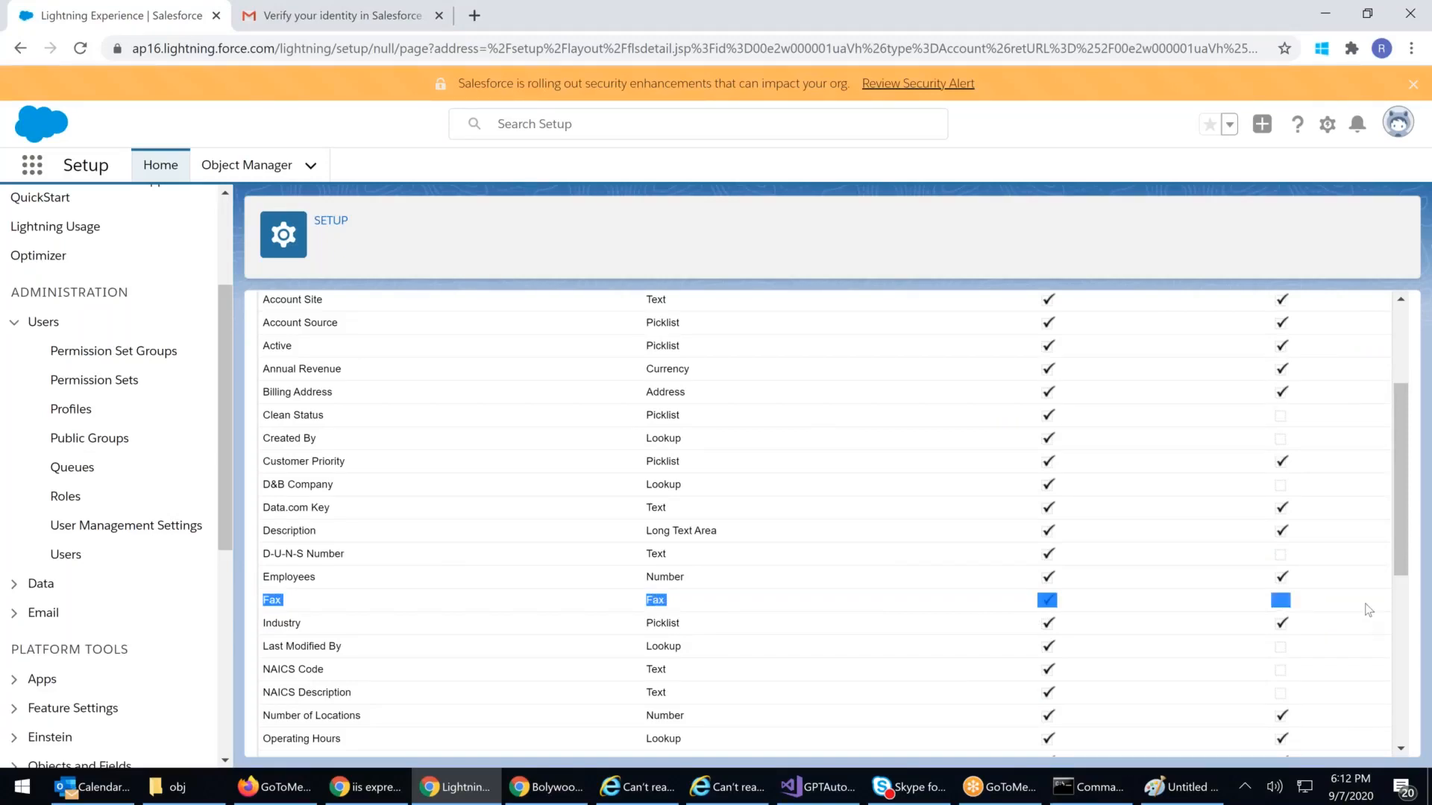
{"action": "scroll", "coordinate": [1349, 382], "scroll_direction": "up", "scroll_amount": 3}
{"action": "scroll", "coordinate": [1315, 582], "scroll_direction": "down", "scroll_amount": 3}
{"action": "scroll", "coordinate": [1294, 613], "scroll_direction": "up", "scroll_amount": 1}
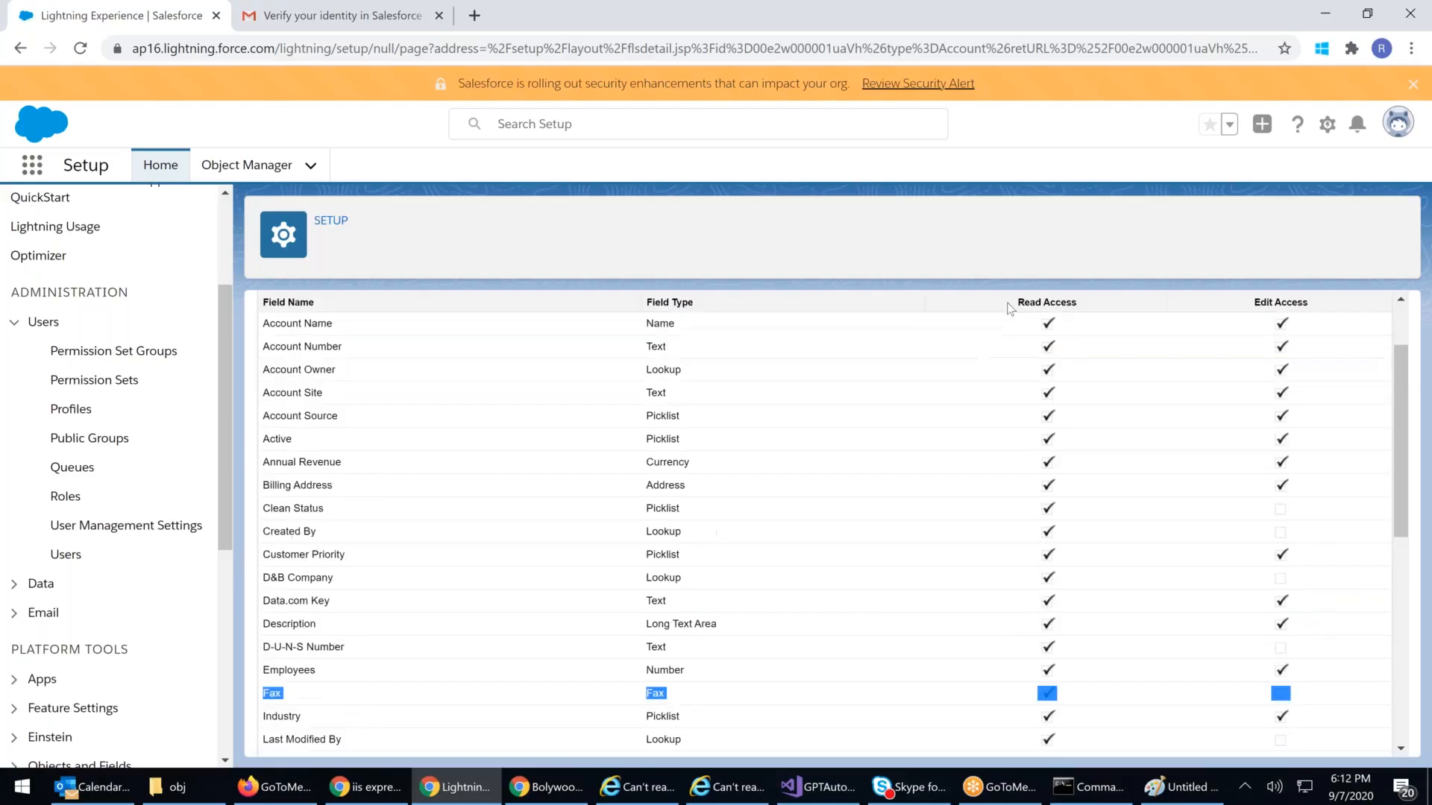
{"action": "left_click", "coordinate": [1313, 691]}
{"action": "left_click_drag", "start_coordinate": [1269, 695], "coordinate": [1264, 696]}
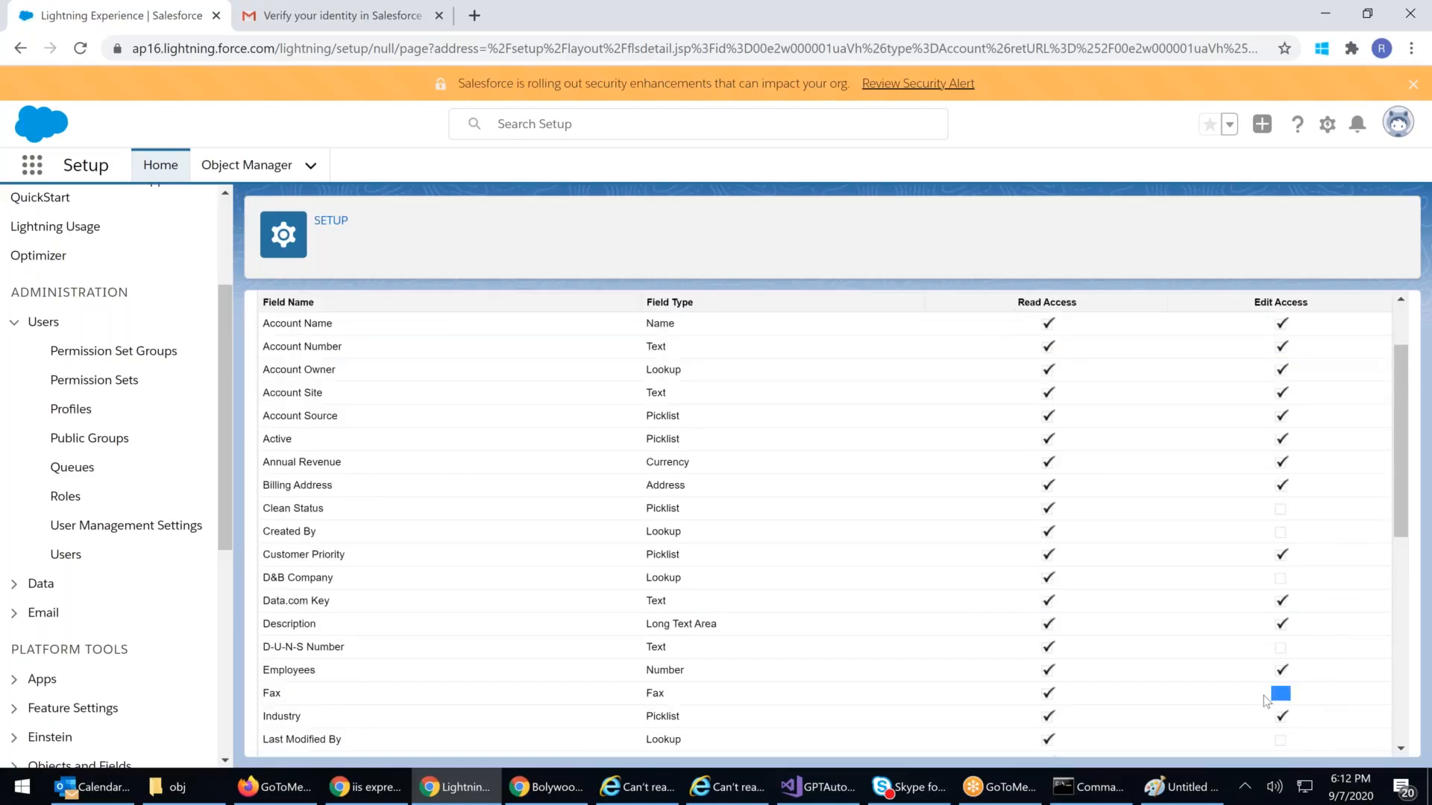
{"action": "left_click", "coordinate": [547, 787]}
{"action": "left_click", "coordinate": [410, 46]}
{"action": "key", "text": "Return"}
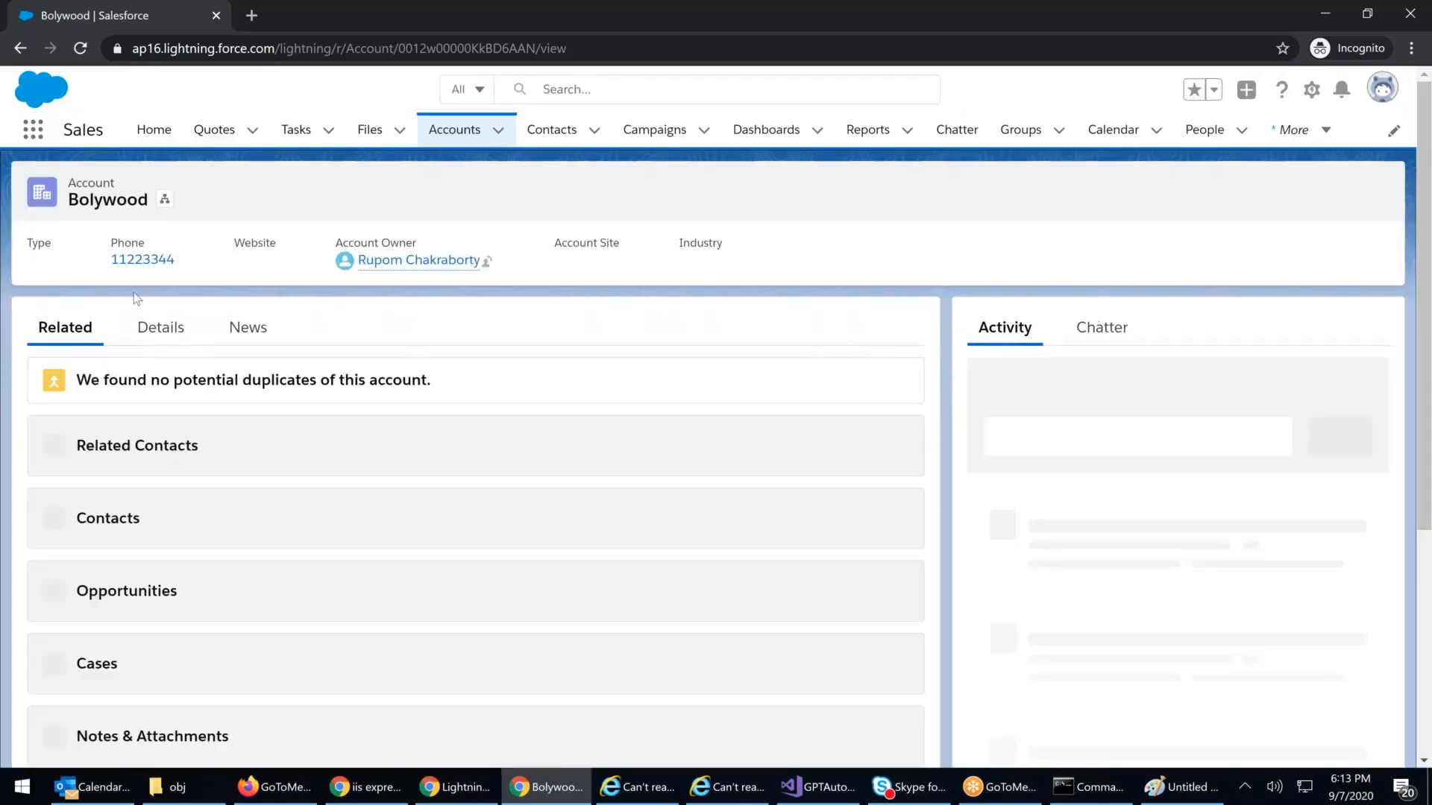
Step: Change the Bolywood account's Fax from 222 to 7777 and save it
{"action": "left_click", "coordinate": [159, 330]}
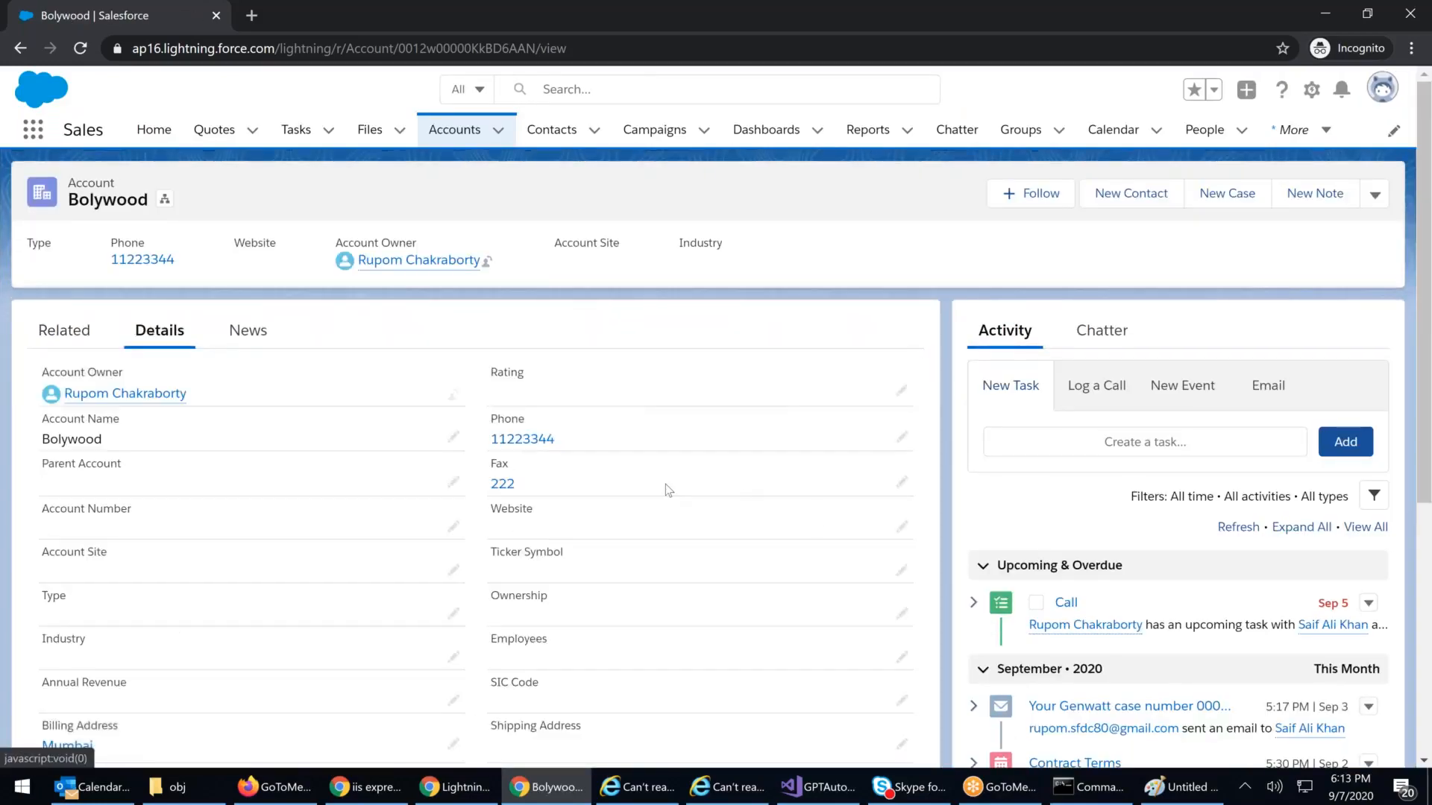
{"action": "left_click", "coordinate": [902, 483]}
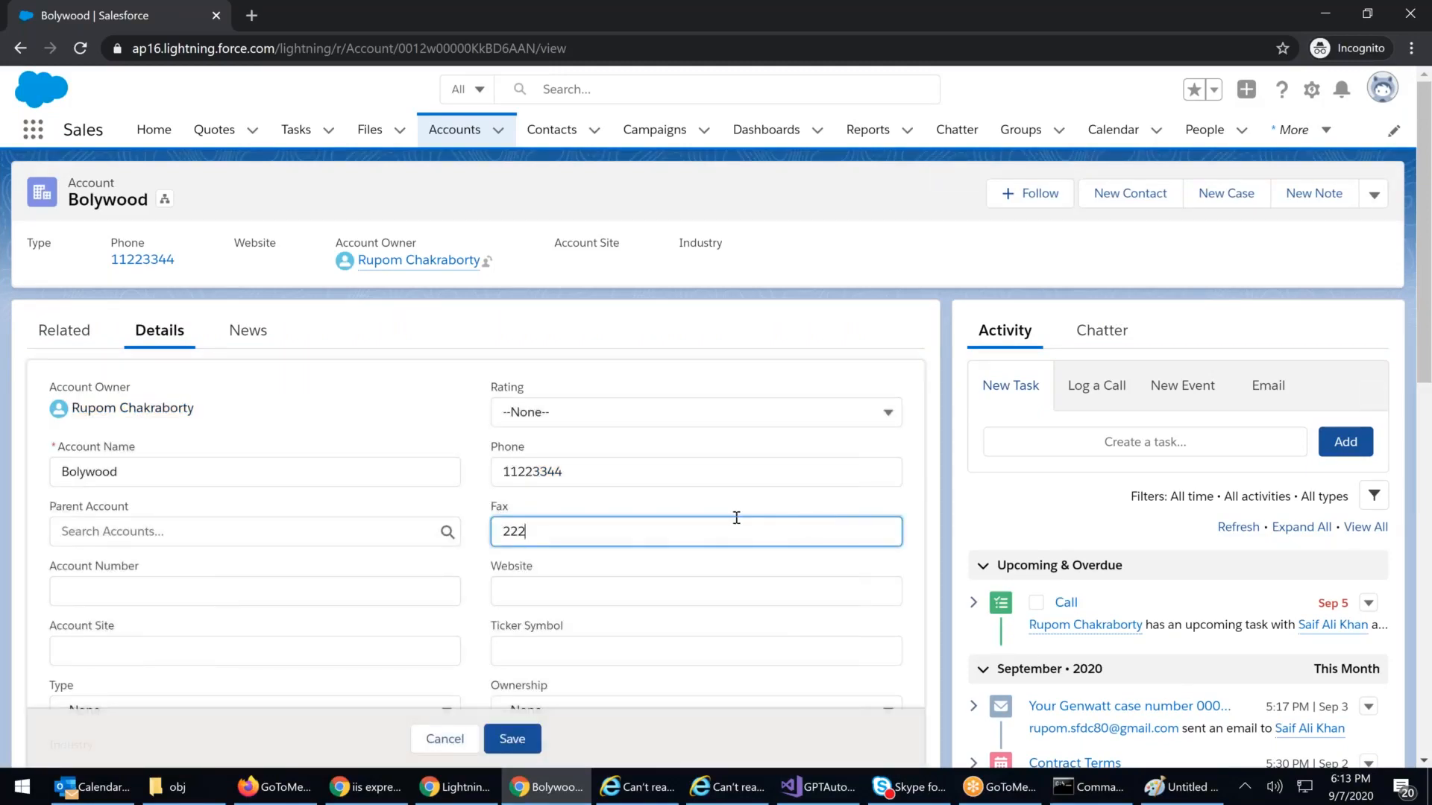
{"action": "left_click_drag", "start_coordinate": [537, 527], "coordinate": [475, 533]}
{"action": "key", "text": "BackSpace"}
{"action": "type", "text": "7777"}
{"action": "left_click", "coordinate": [519, 740]}
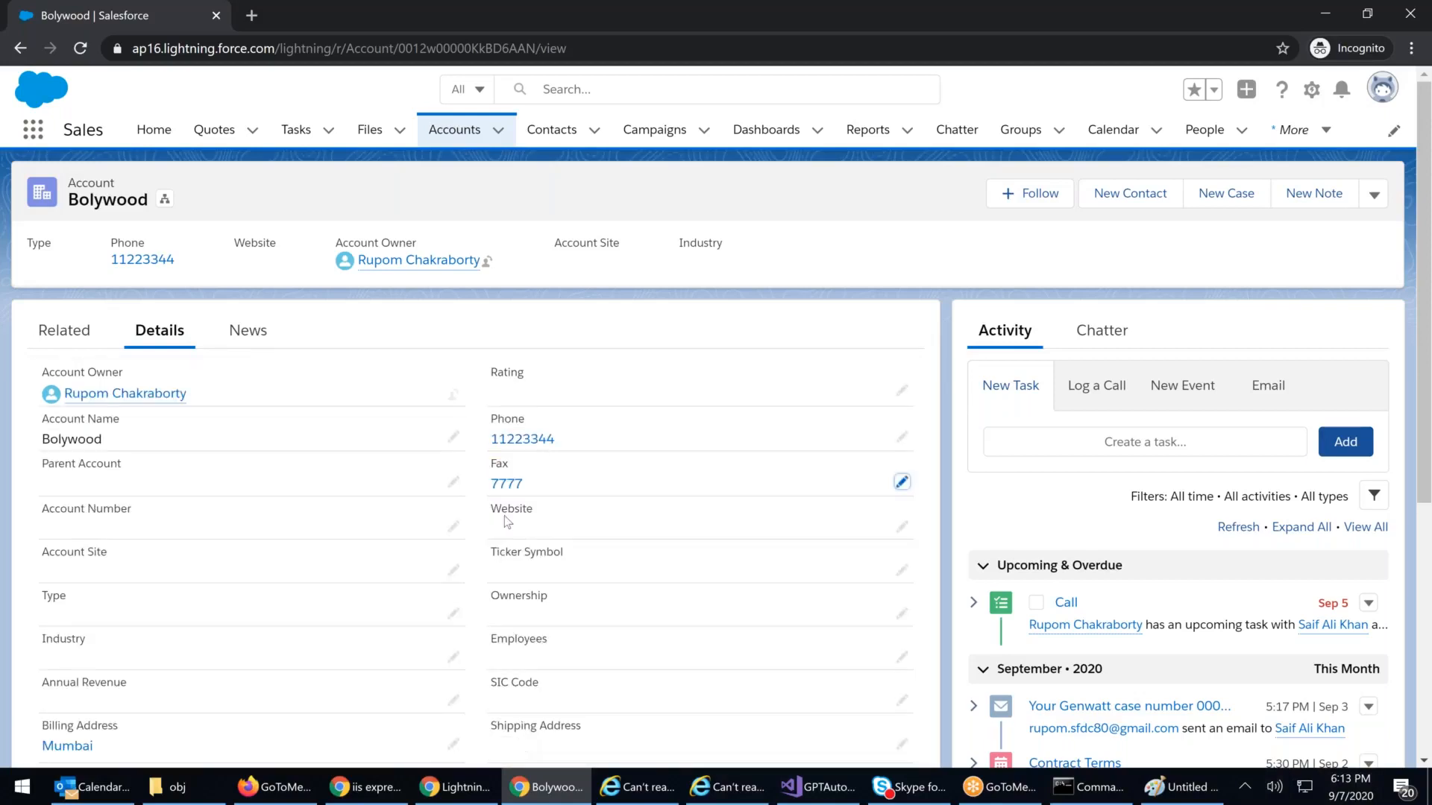
Step: Reload the account to confirm Fax in Details, then return to the field-level security window
{"action": "left_click", "coordinate": [495, 47]}
{"action": "key", "text": "Return"}
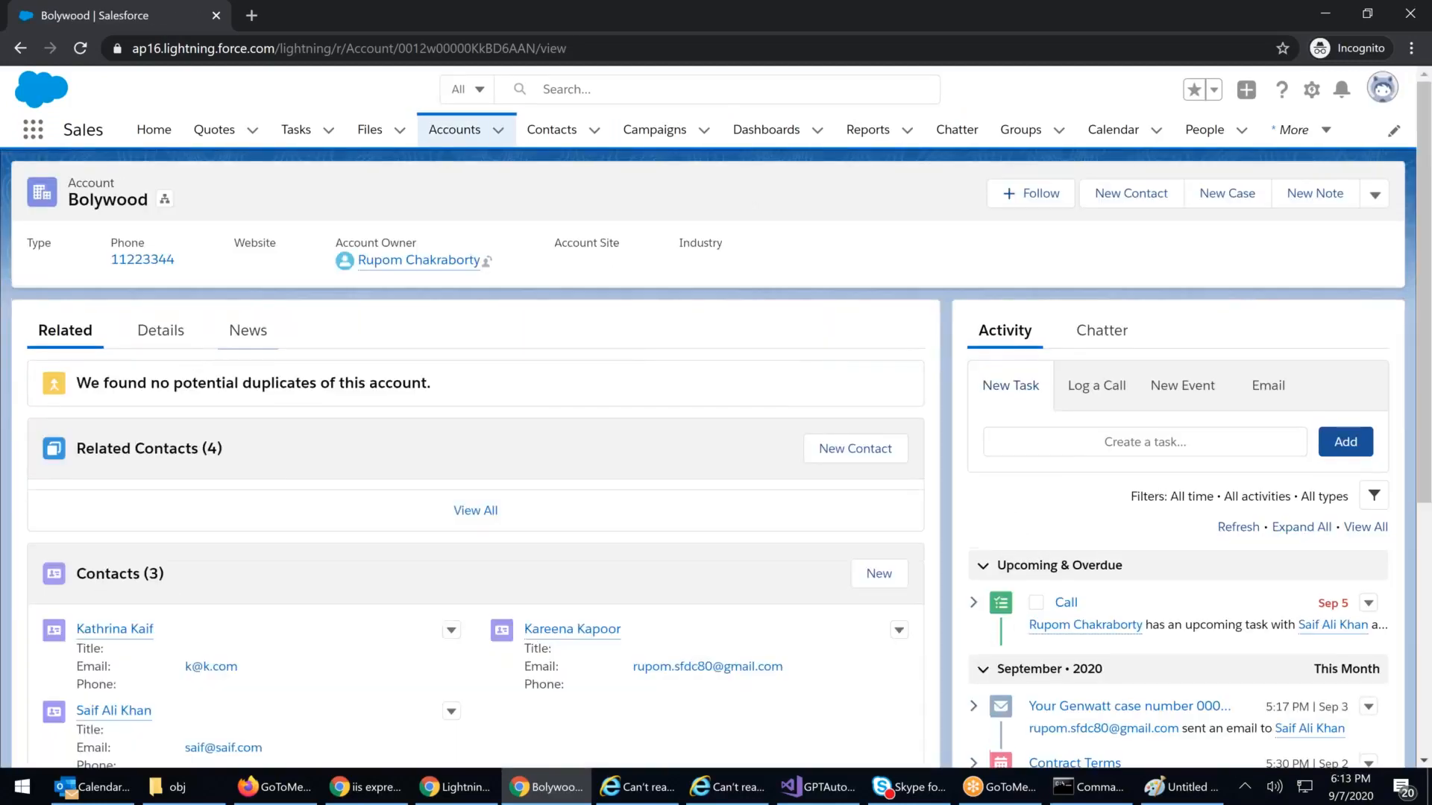
{"action": "left_click", "coordinate": [171, 335]}
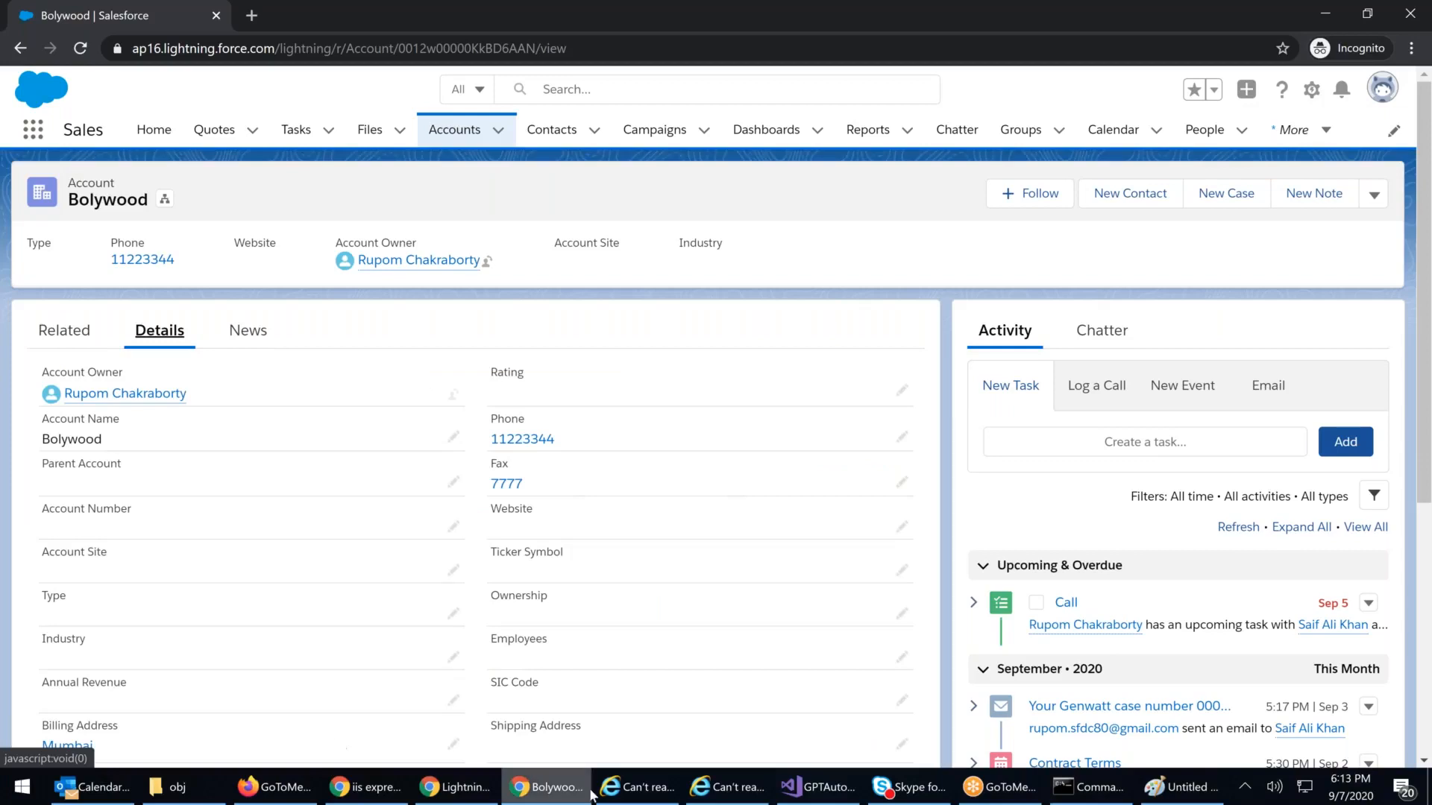
{"action": "left_click", "coordinate": [462, 791]}
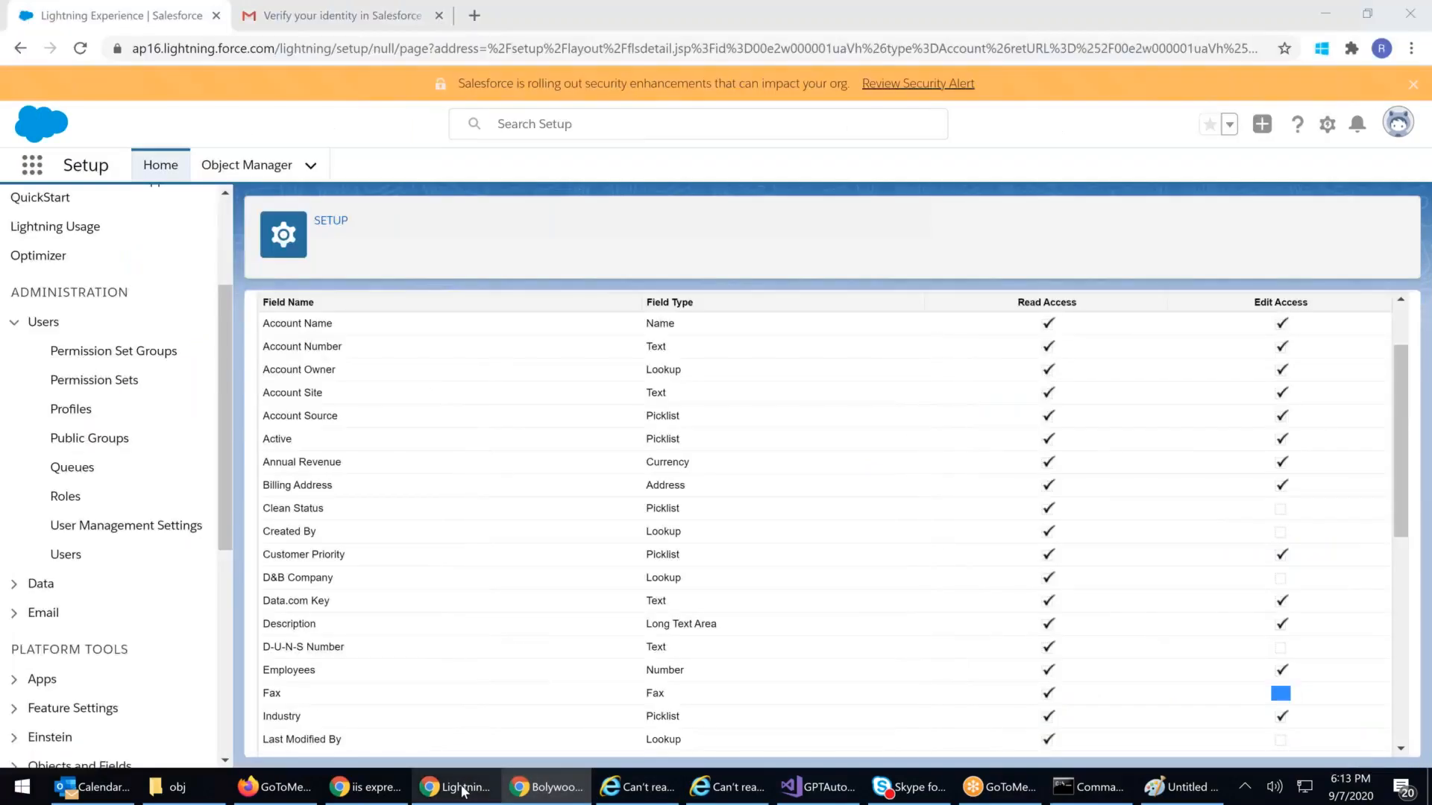
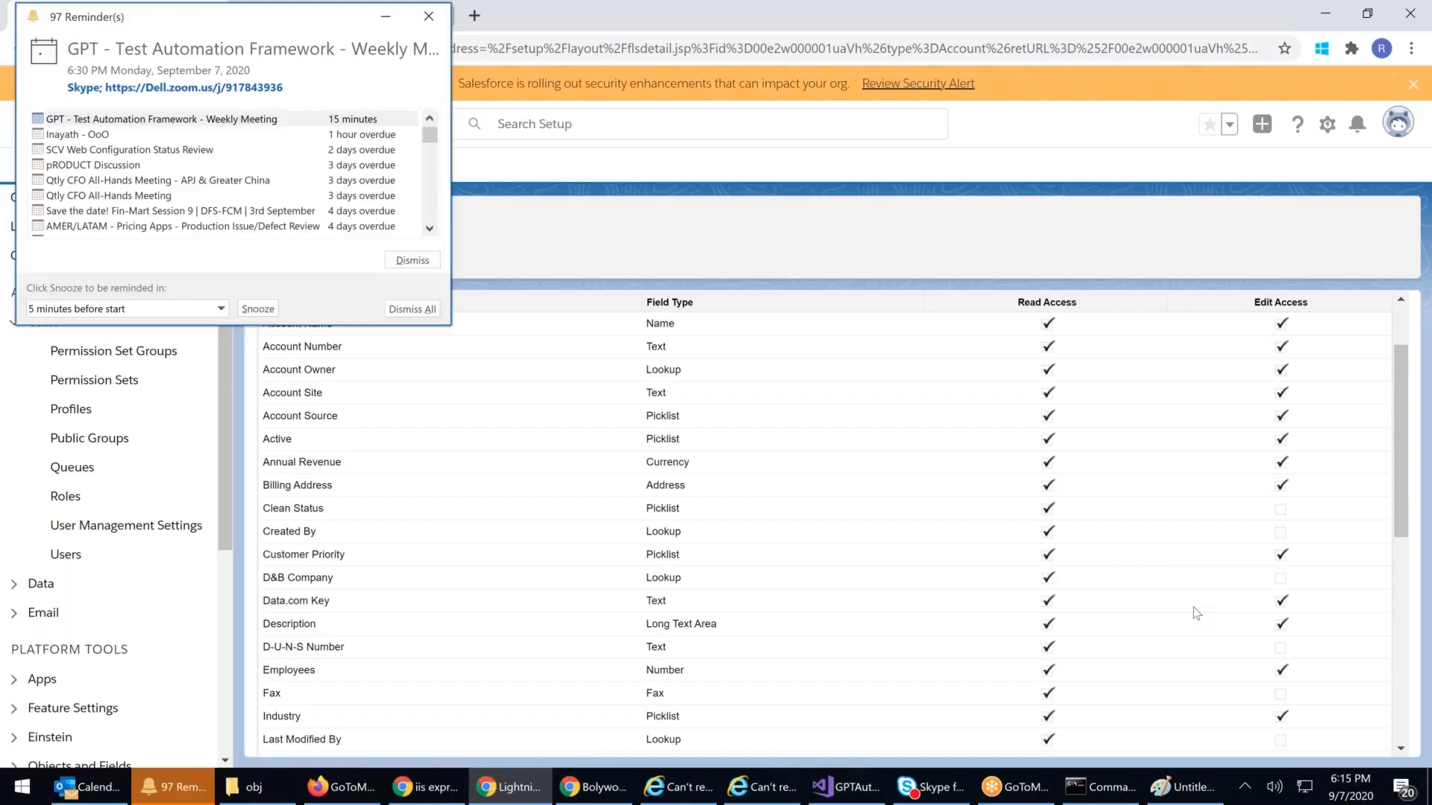
Step: Dismiss the Outlook meeting reminder and scroll back to the top of the Account field-level security table
{"action": "left_click", "coordinate": [434, 27]}
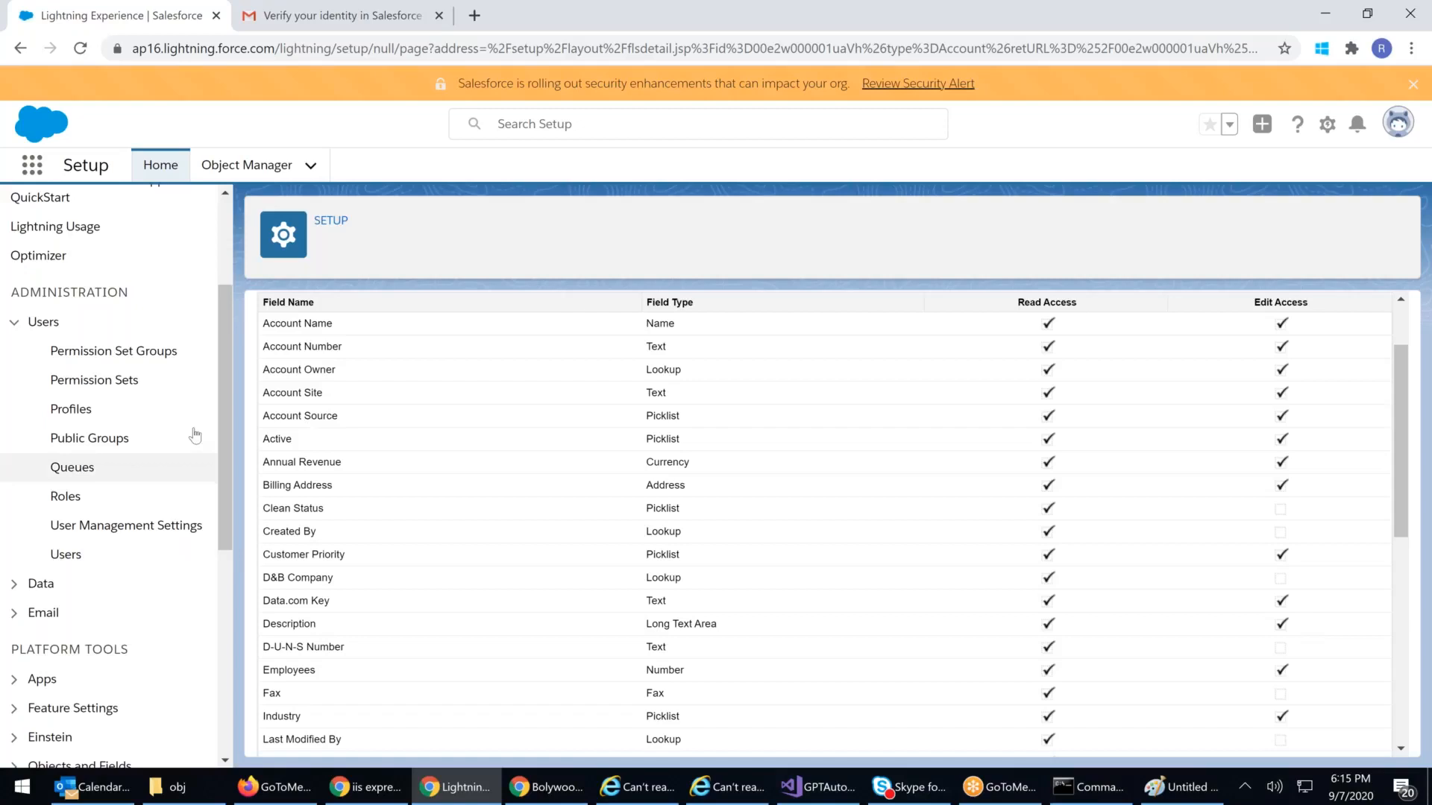
{"action": "scroll", "coordinate": [555, 563], "scroll_direction": "up", "scroll_amount": 2}
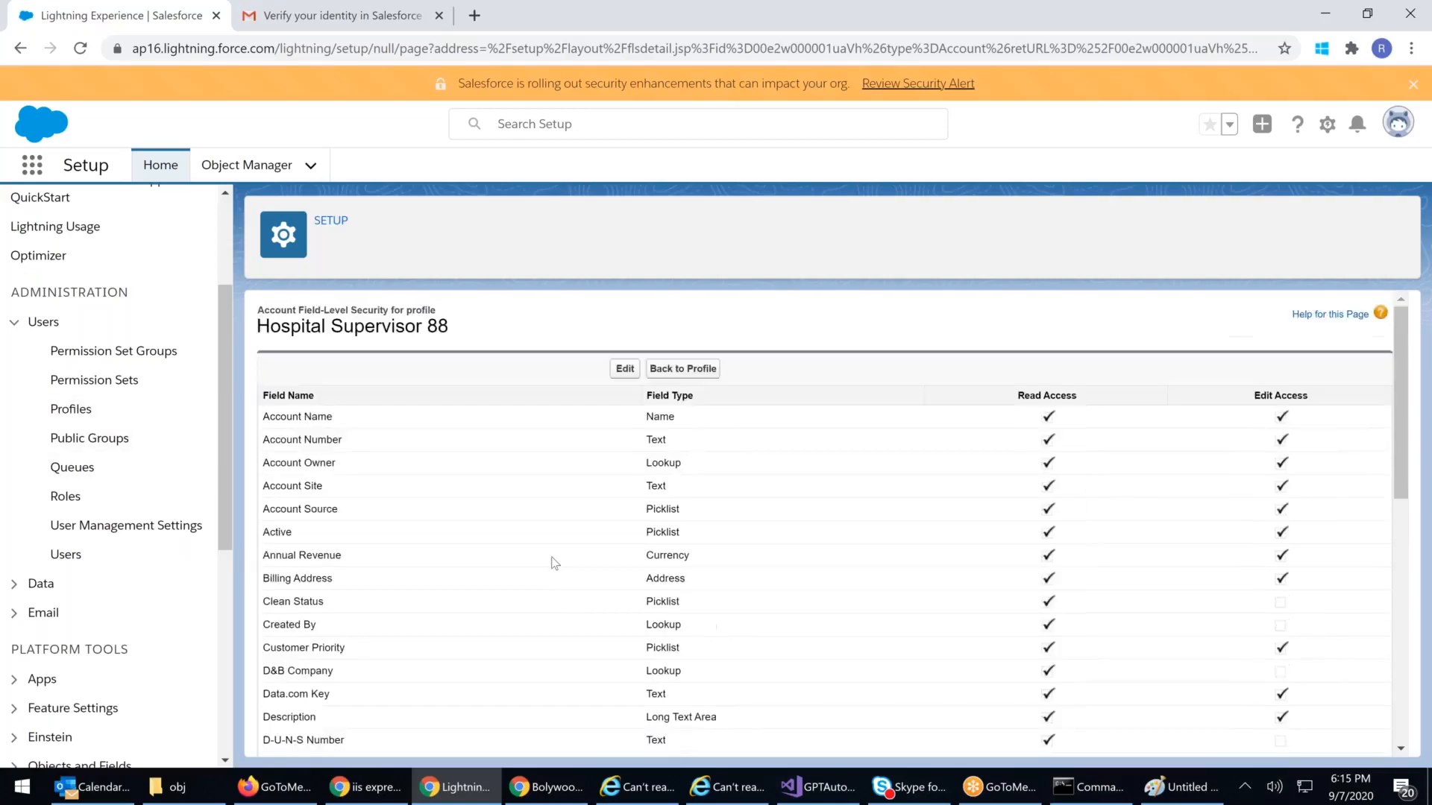
{"action": "scroll", "coordinate": [555, 563], "scroll_direction": "down", "scroll_amount": 6}
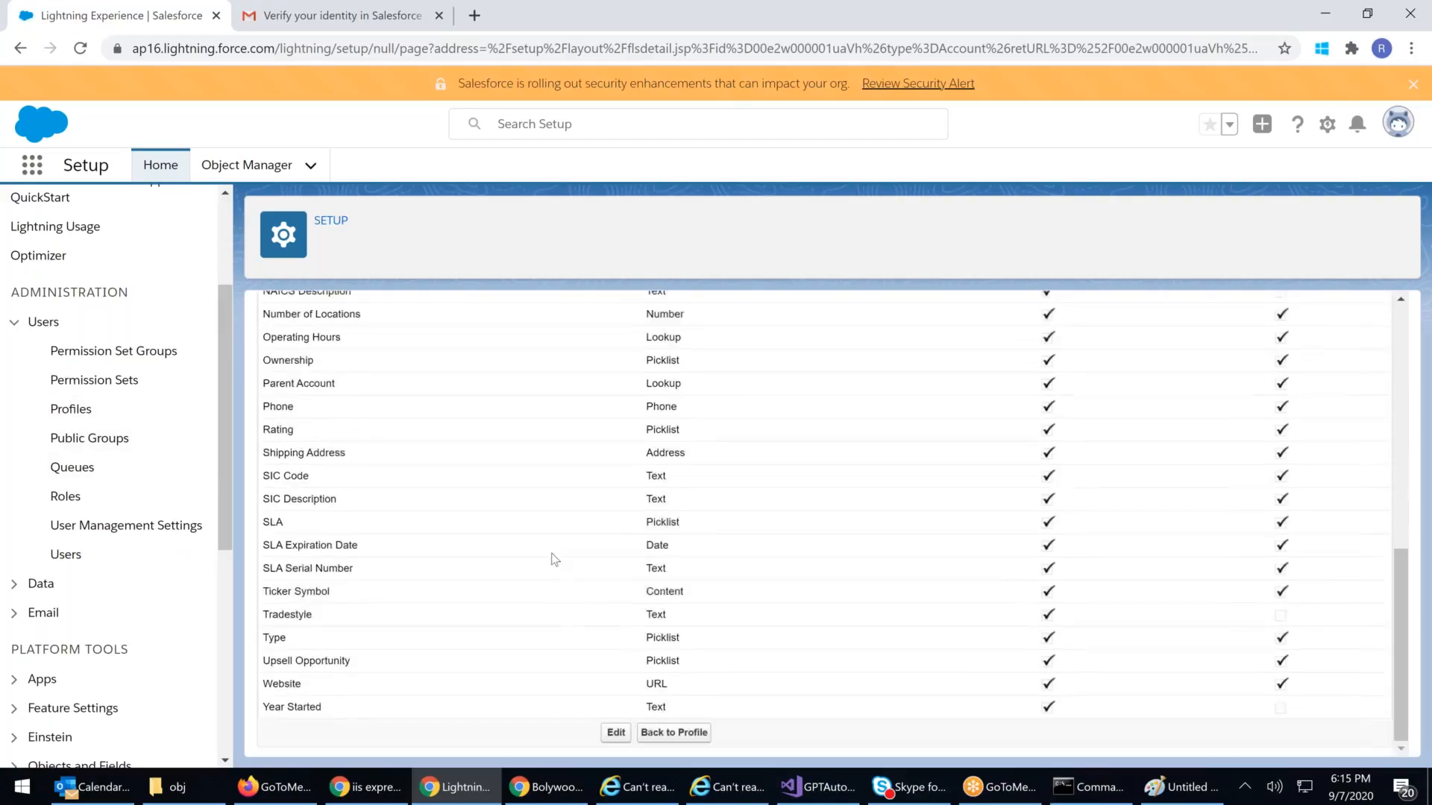
{"action": "scroll", "coordinate": [554, 543], "scroll_direction": "up", "scroll_amount": 6}
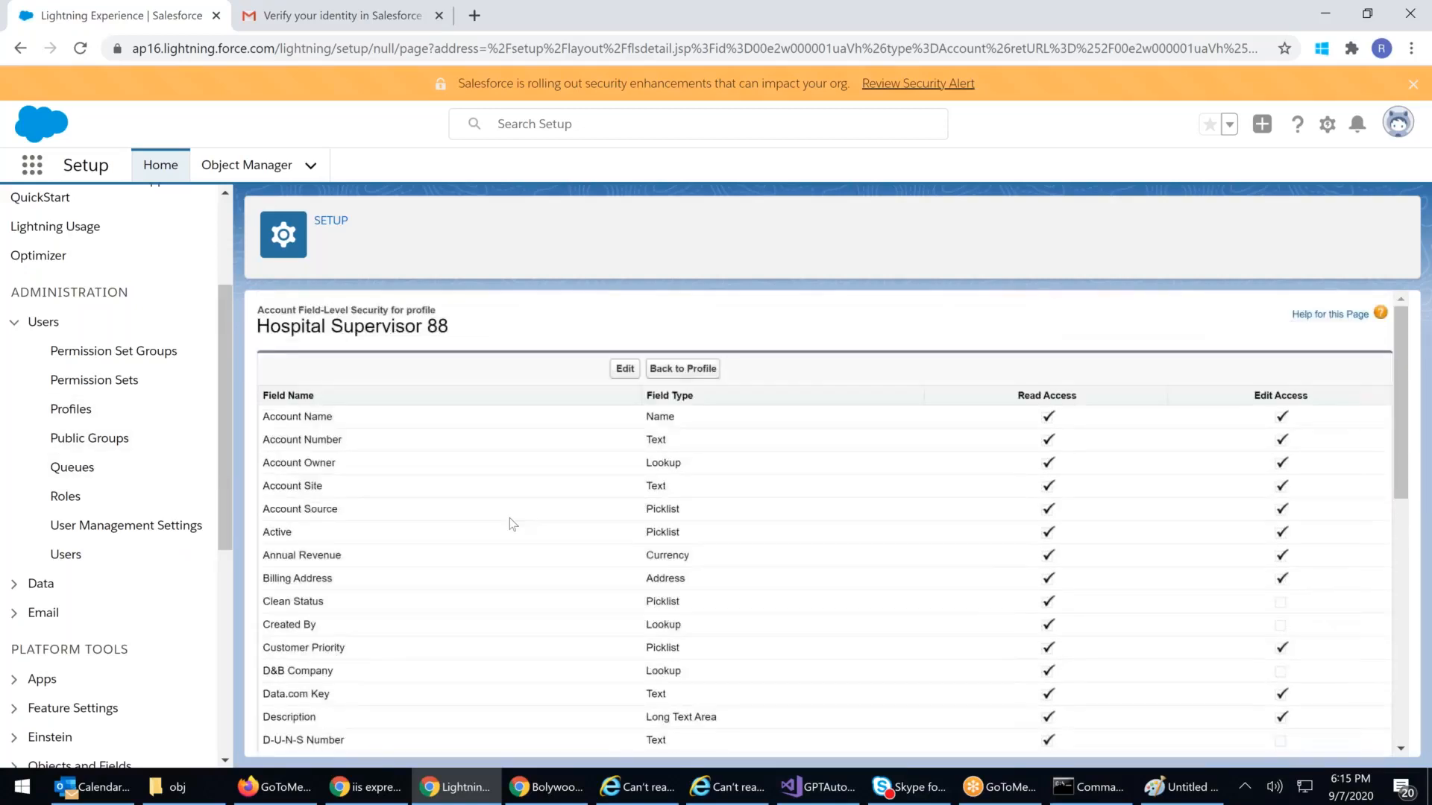
{"action": "double_click", "coordinate": [378, 328]}
{"action": "left_click", "coordinate": [374, 347]}
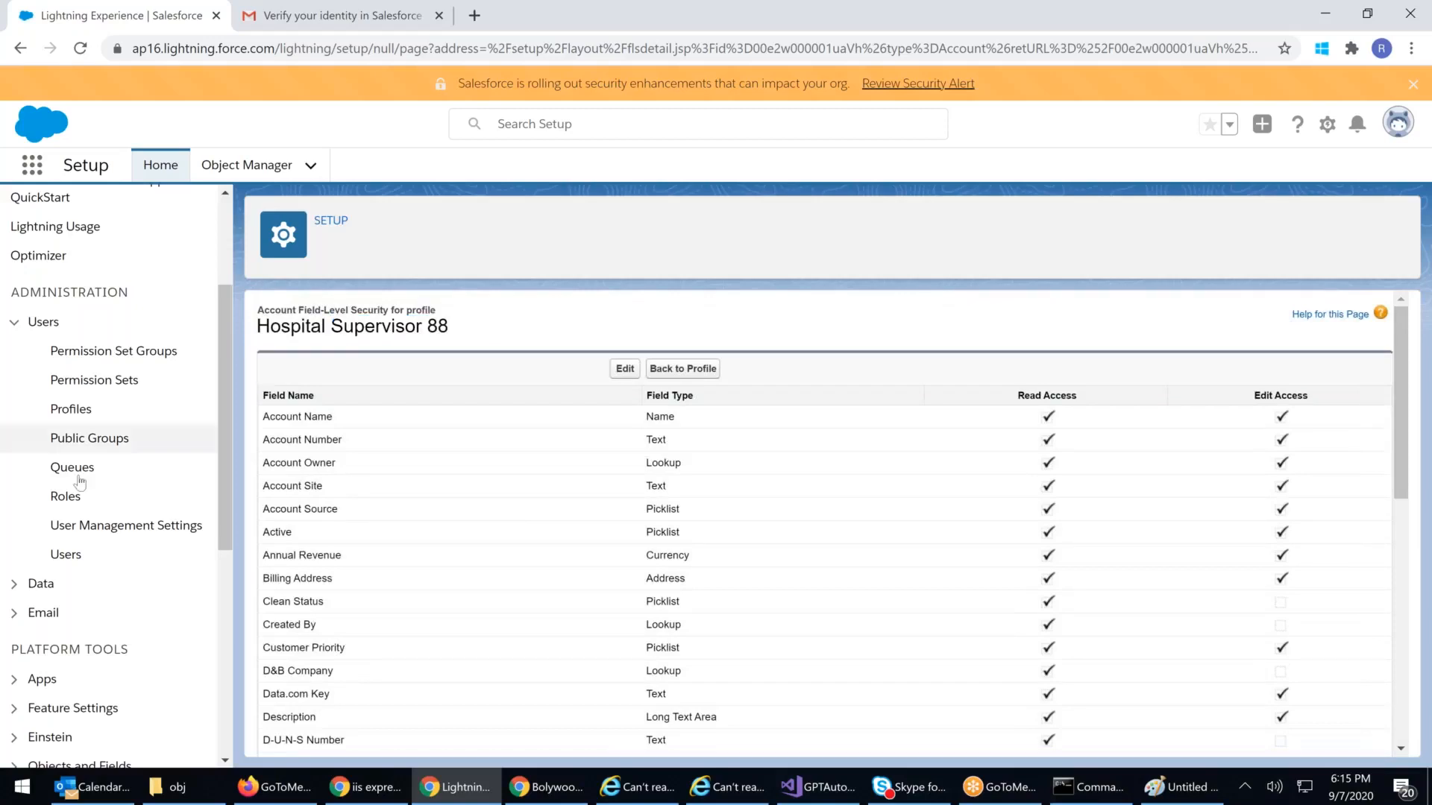
Step: Go to Setup's Profiles list and open the Hospital Supervisor 88 profile
{"action": "left_click", "coordinate": [71, 410]}
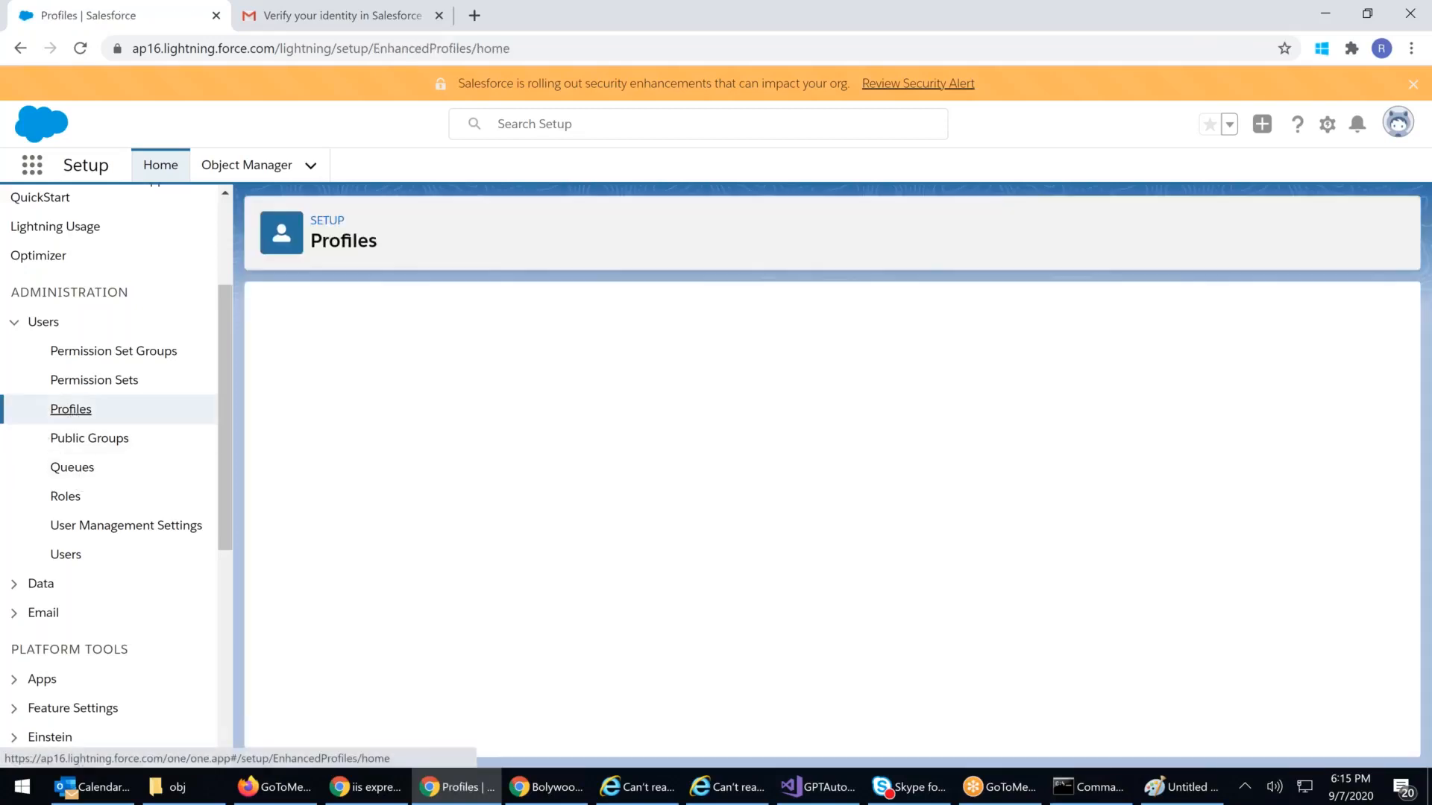
{"action": "scroll", "coordinate": [535, 507], "scroll_direction": "down", "scroll_amount": 5}
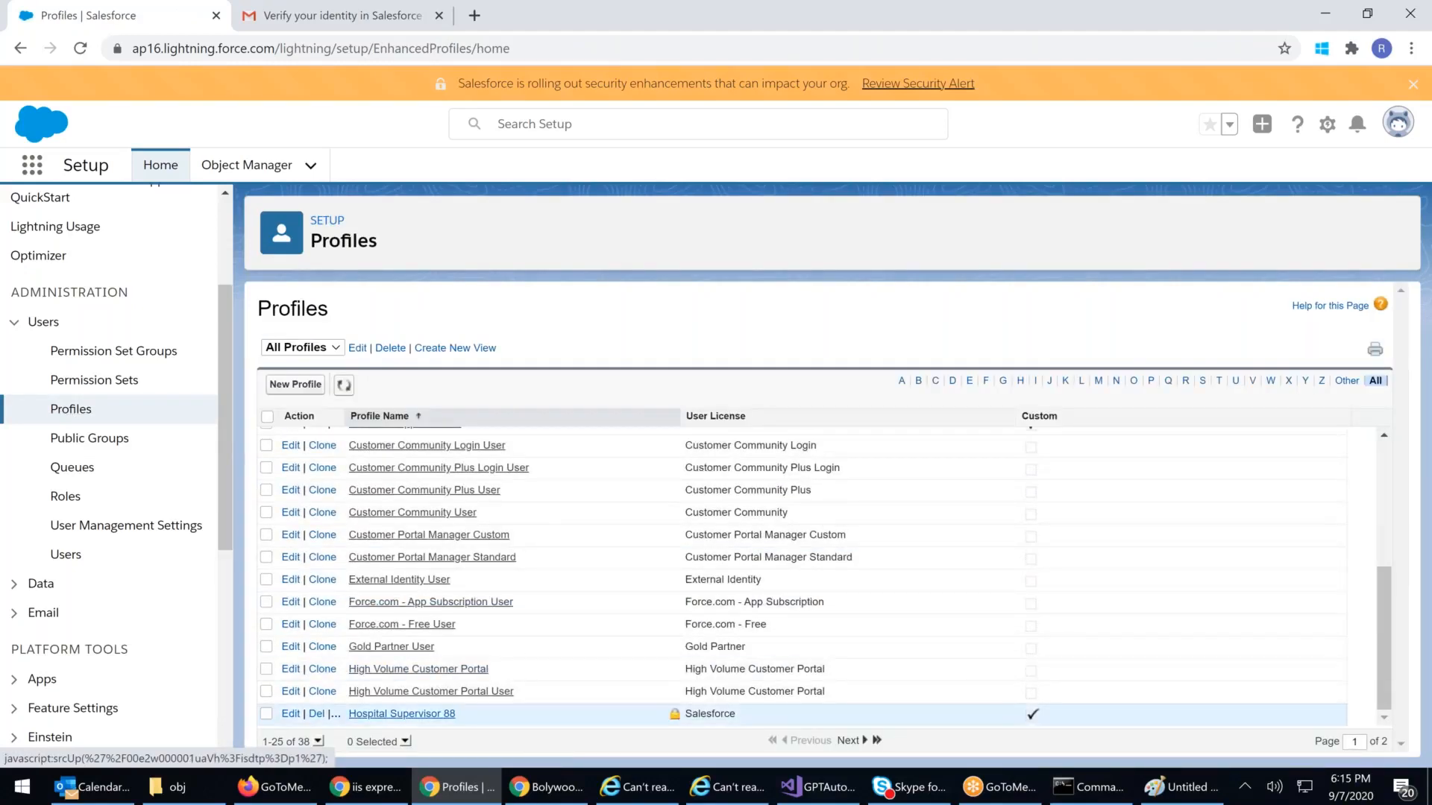
{"action": "left_click", "coordinate": [401, 714]}
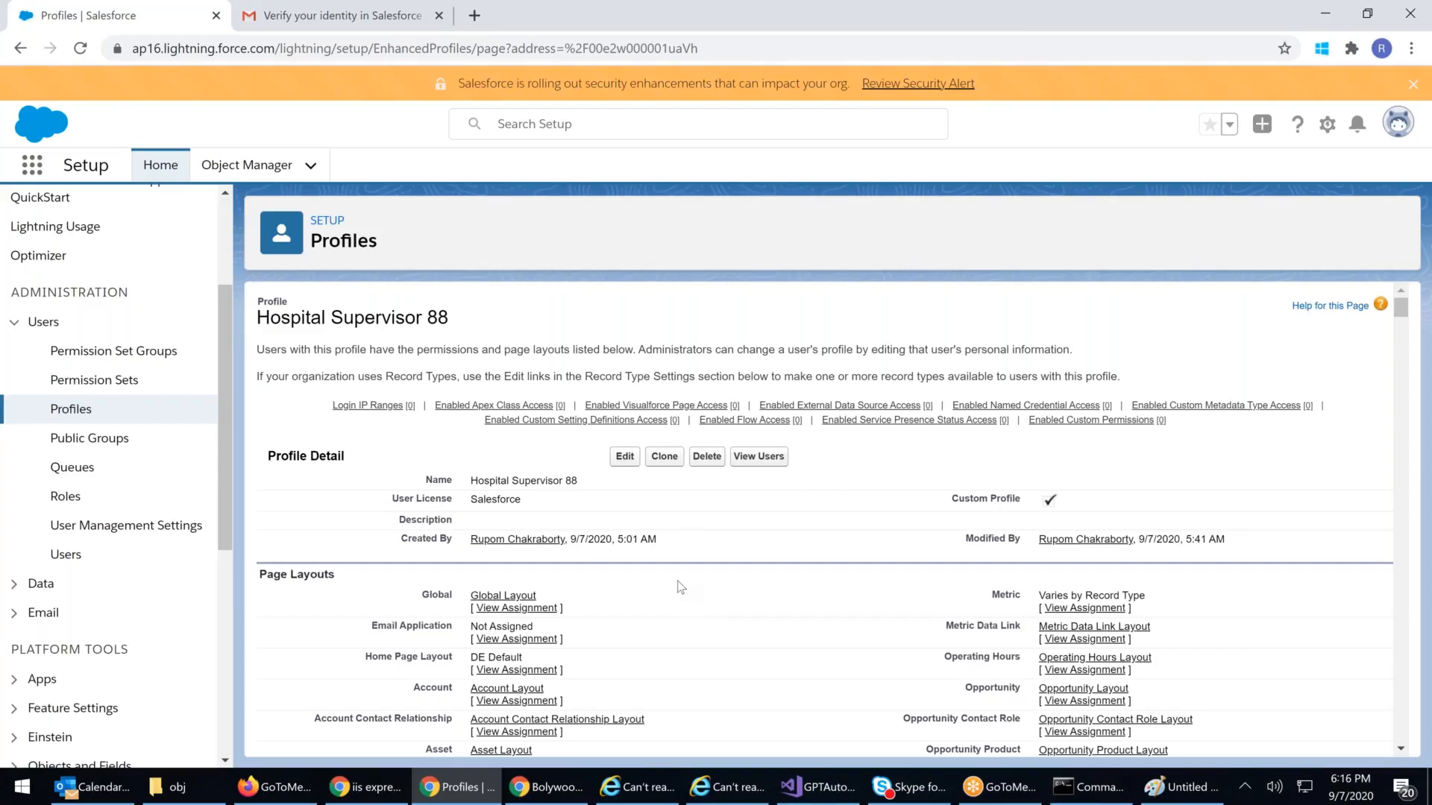
Step: Review the profile detail page, including its Field-Level Security section
{"action": "scroll", "coordinate": [681, 587], "scroll_direction": "down", "scroll_amount": 1}
{"action": "scroll", "coordinate": [681, 587], "scroll_direction": "up", "scroll_amount": 1}
{"action": "scroll", "coordinate": [625, 475], "scroll_direction": "down", "scroll_amount": 1}
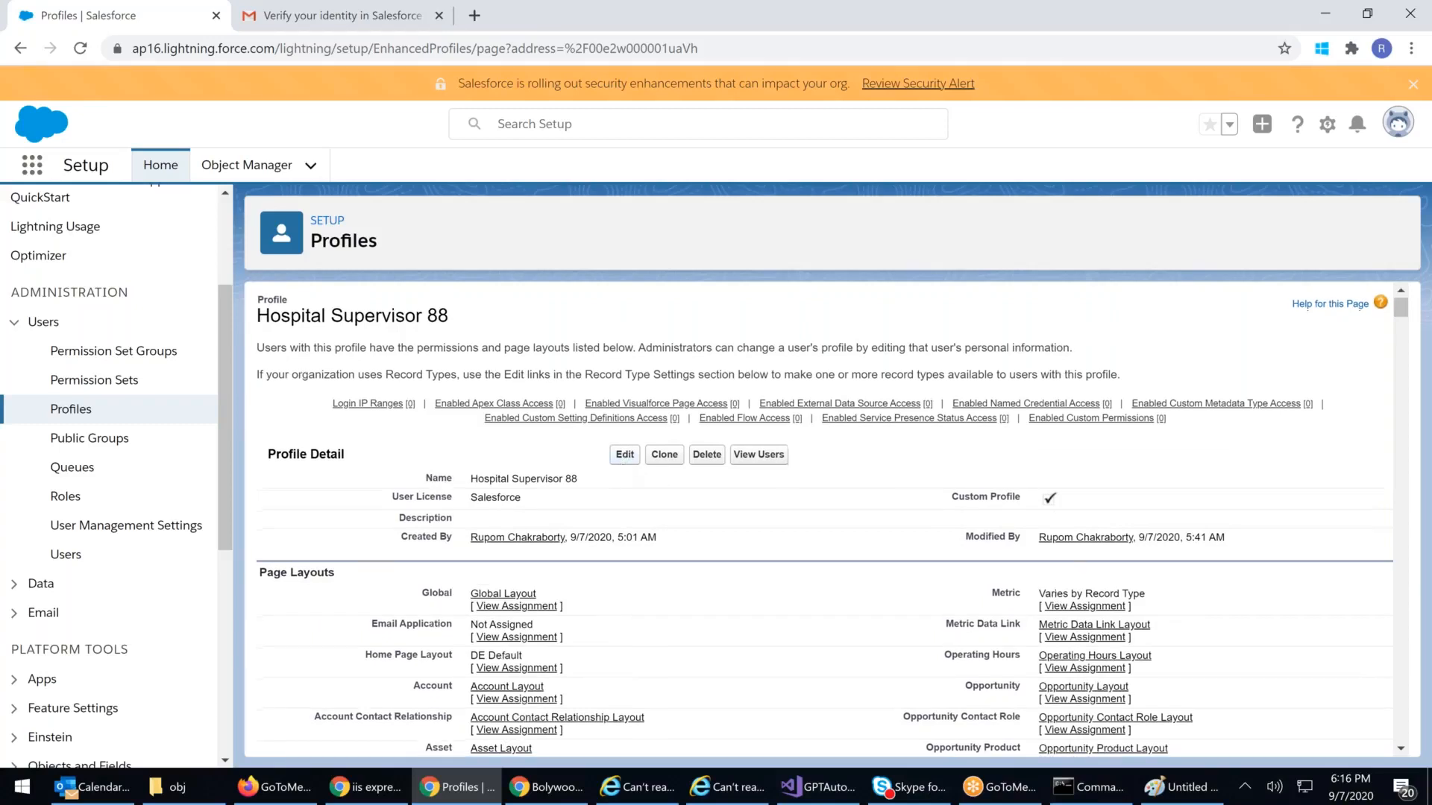
{"action": "scroll", "coordinate": [625, 475], "scroll_direction": "down", "scroll_amount": 15}
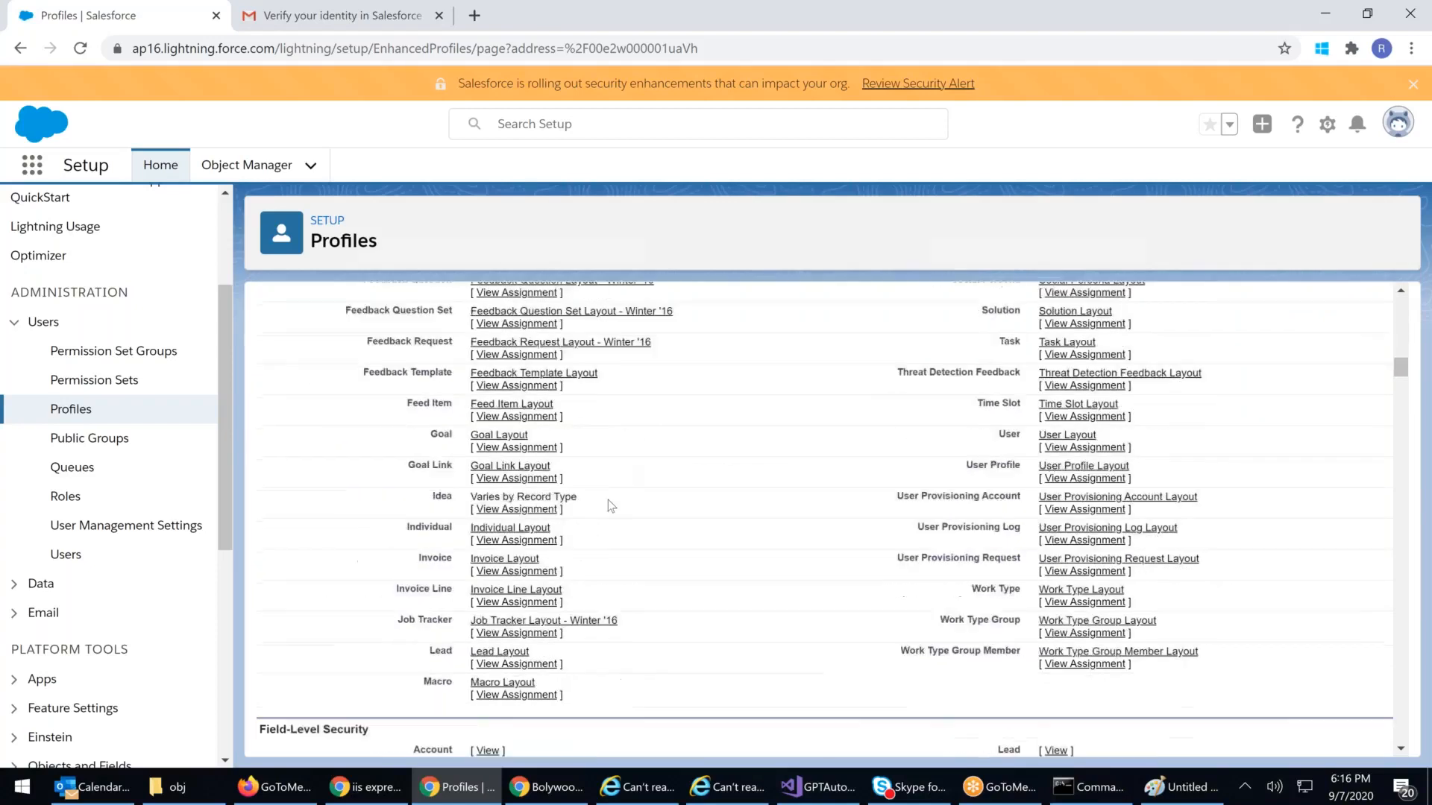
{"action": "left_click_drag", "start_coordinate": [266, 450], "coordinate": [445, 446]}
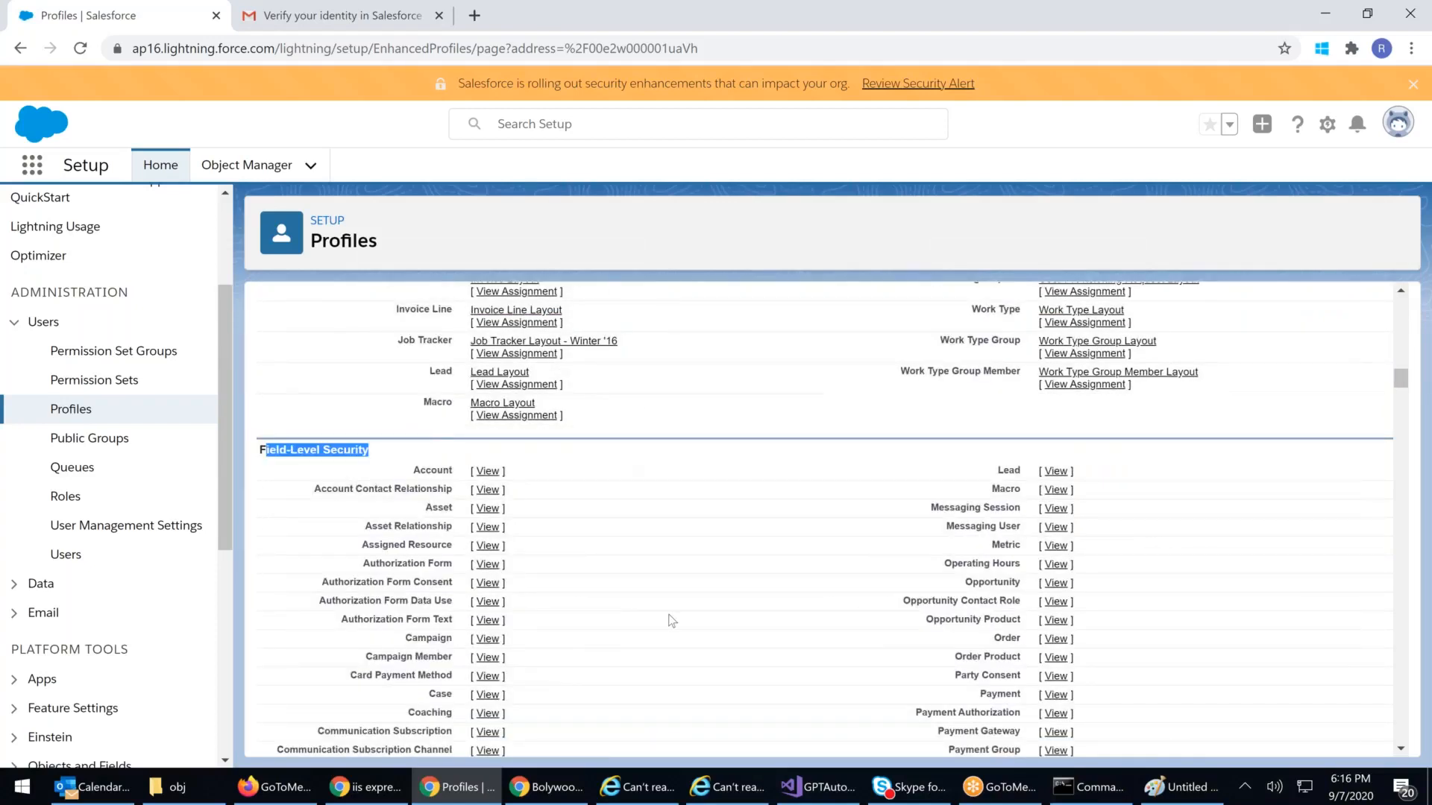
{"action": "scroll", "coordinate": [671, 607], "scroll_direction": "up", "scroll_amount": 5}
{"action": "scroll", "coordinate": [669, 593], "scroll_direction": "up", "scroll_amount": 20}
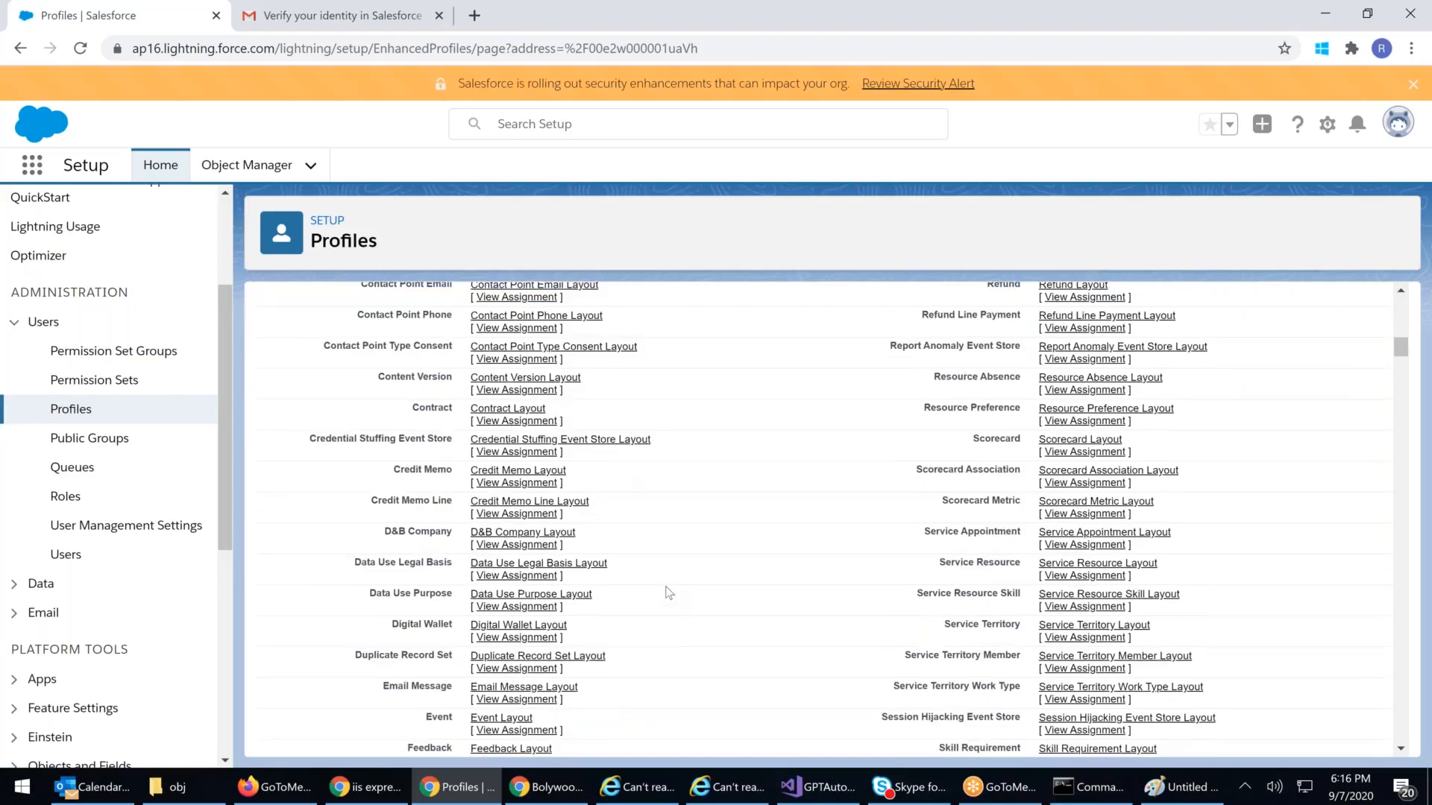
Step: Edit the Hospital Supervisor 88 profile and scroll down to its Administrative Permissions
{"action": "left_click", "coordinate": [625, 456]}
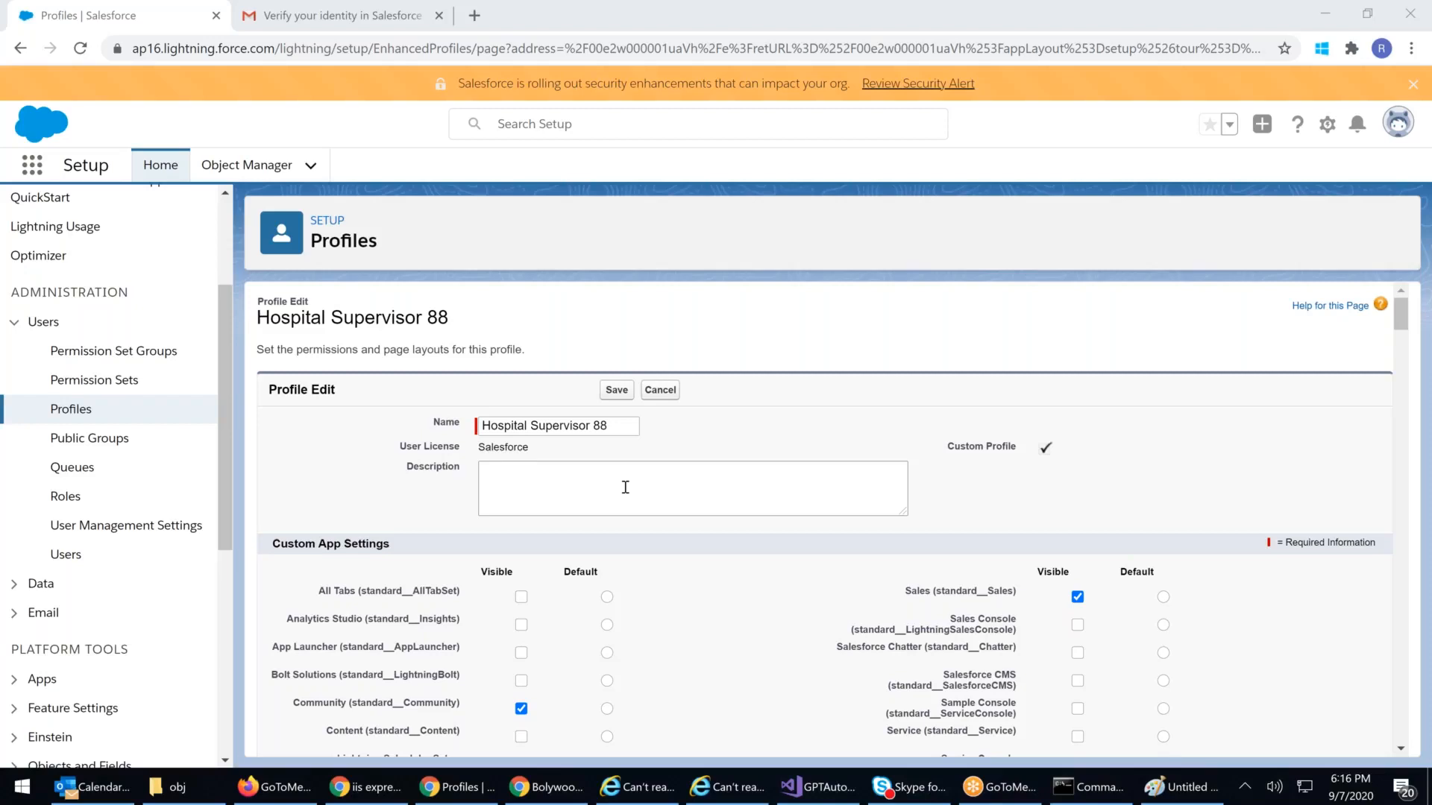
{"action": "scroll", "coordinate": [625, 487], "scroll_direction": "down", "scroll_amount": 3}
{"action": "scroll", "coordinate": [563, 553], "scroll_direction": "down", "scroll_amount": 4}
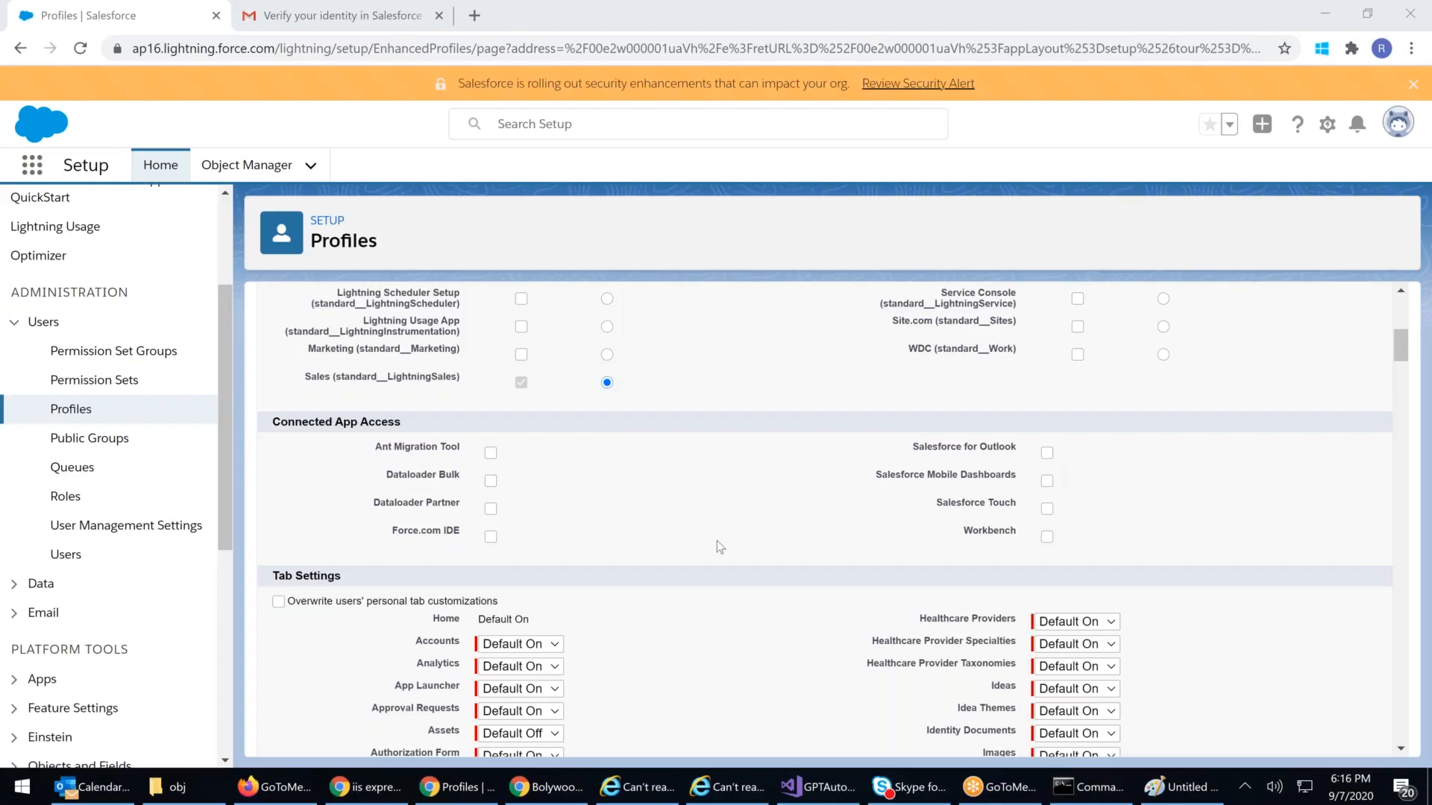
{"action": "scroll", "coordinate": [721, 575], "scroll_direction": "down", "scroll_amount": 2}
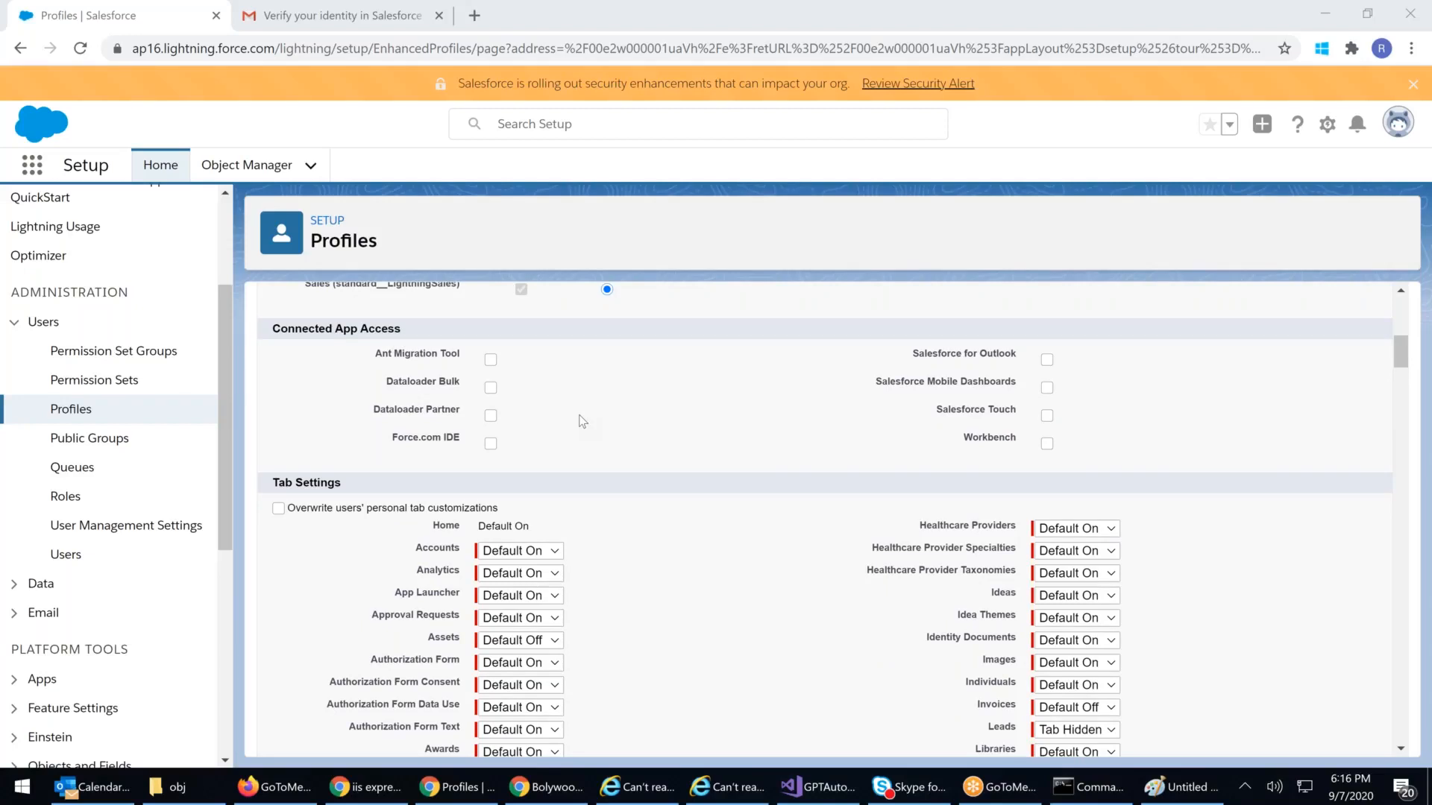
{"action": "scroll", "coordinate": [580, 416], "scroll_direction": "down", "scroll_amount": 3}
{"action": "scroll", "coordinate": [588, 391], "scroll_direction": "down", "scroll_amount": 14}
{"action": "scroll", "coordinate": [588, 391], "scroll_direction": "down", "scroll_amount": 6}
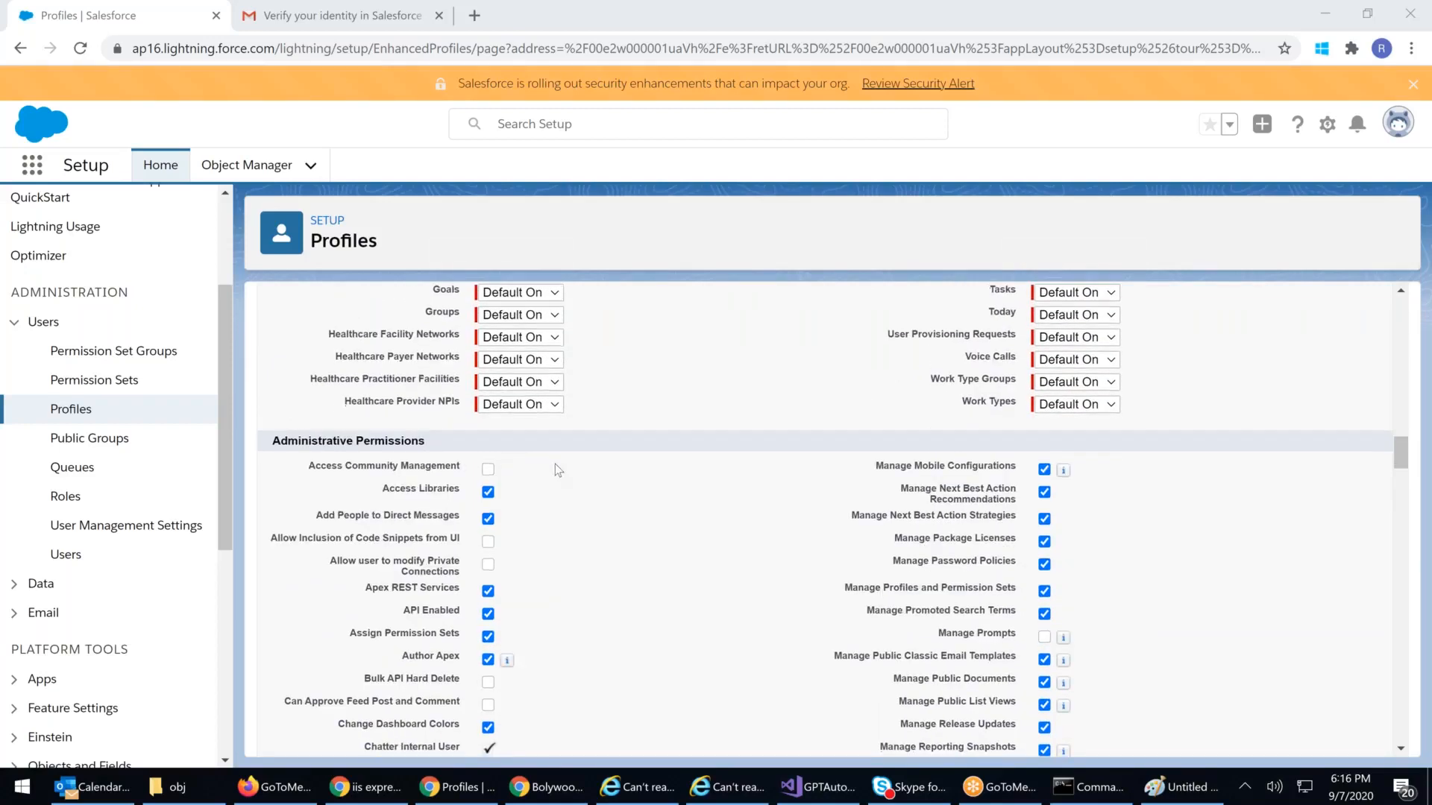
{"action": "scroll", "coordinate": [803, 567], "scroll_direction": "down", "scroll_amount": 1}
{"action": "left_click_drag", "start_coordinate": [555, 464], "coordinate": [809, 580]}
{"action": "left_click", "coordinate": [690, 513]}
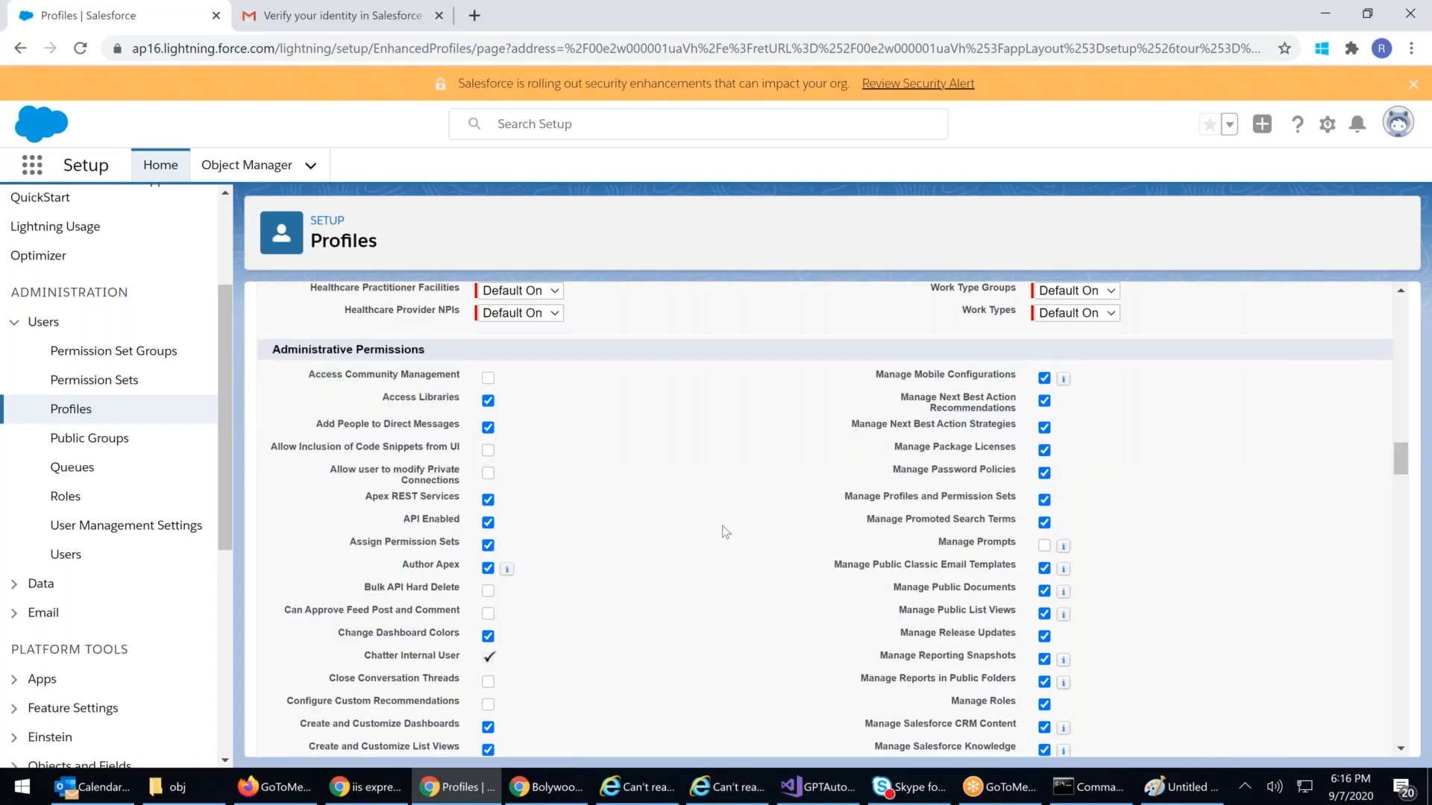
{"action": "scroll", "coordinate": [716, 534], "scroll_direction": "down", "scroll_amount": 3}
{"action": "scroll", "coordinate": [722, 532], "scroll_direction": "down", "scroll_amount": 12}
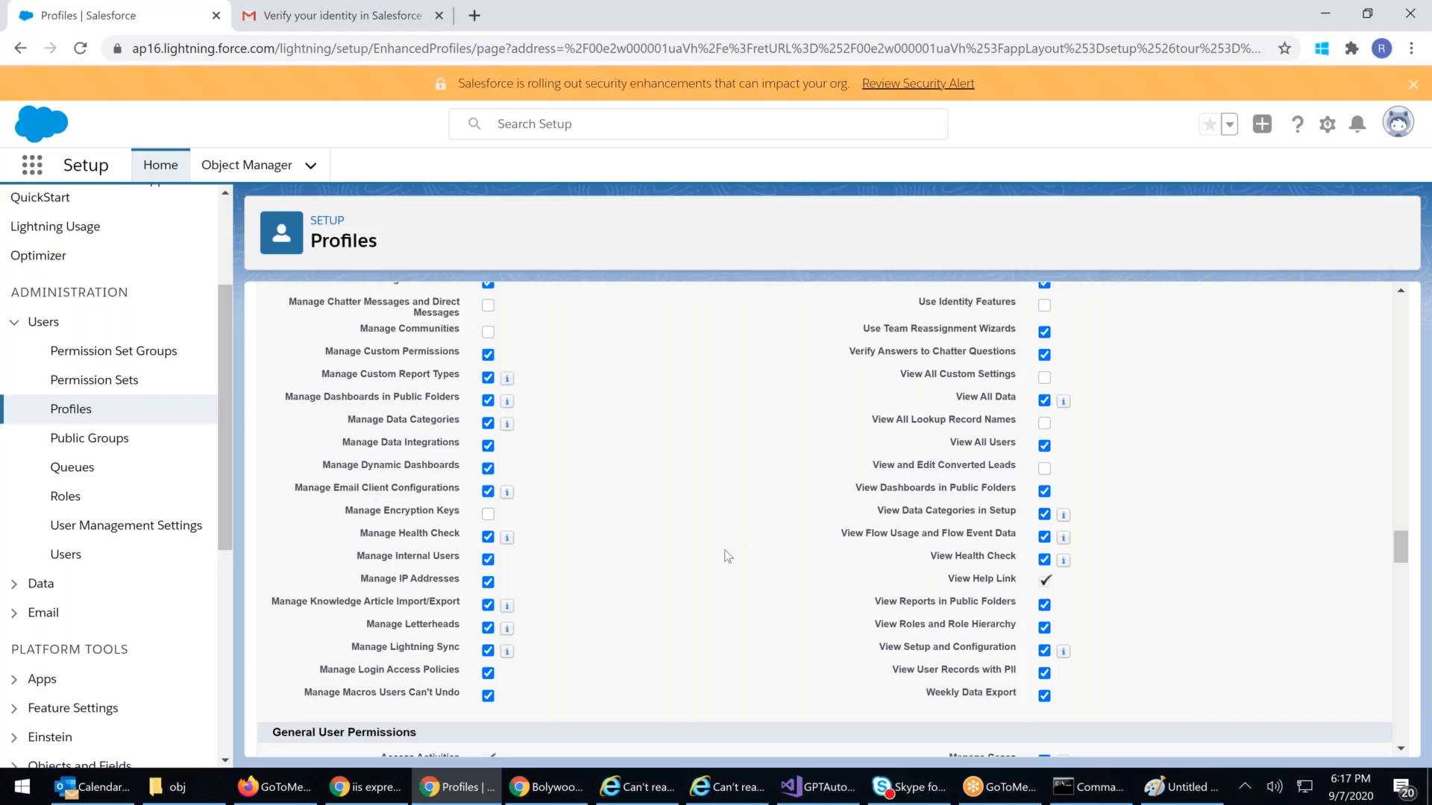
Step: Uncheck the Activate Orders and Activate Contracts permissions
{"action": "scroll", "coordinate": [727, 555], "scroll_direction": "down", "scroll_amount": 4}
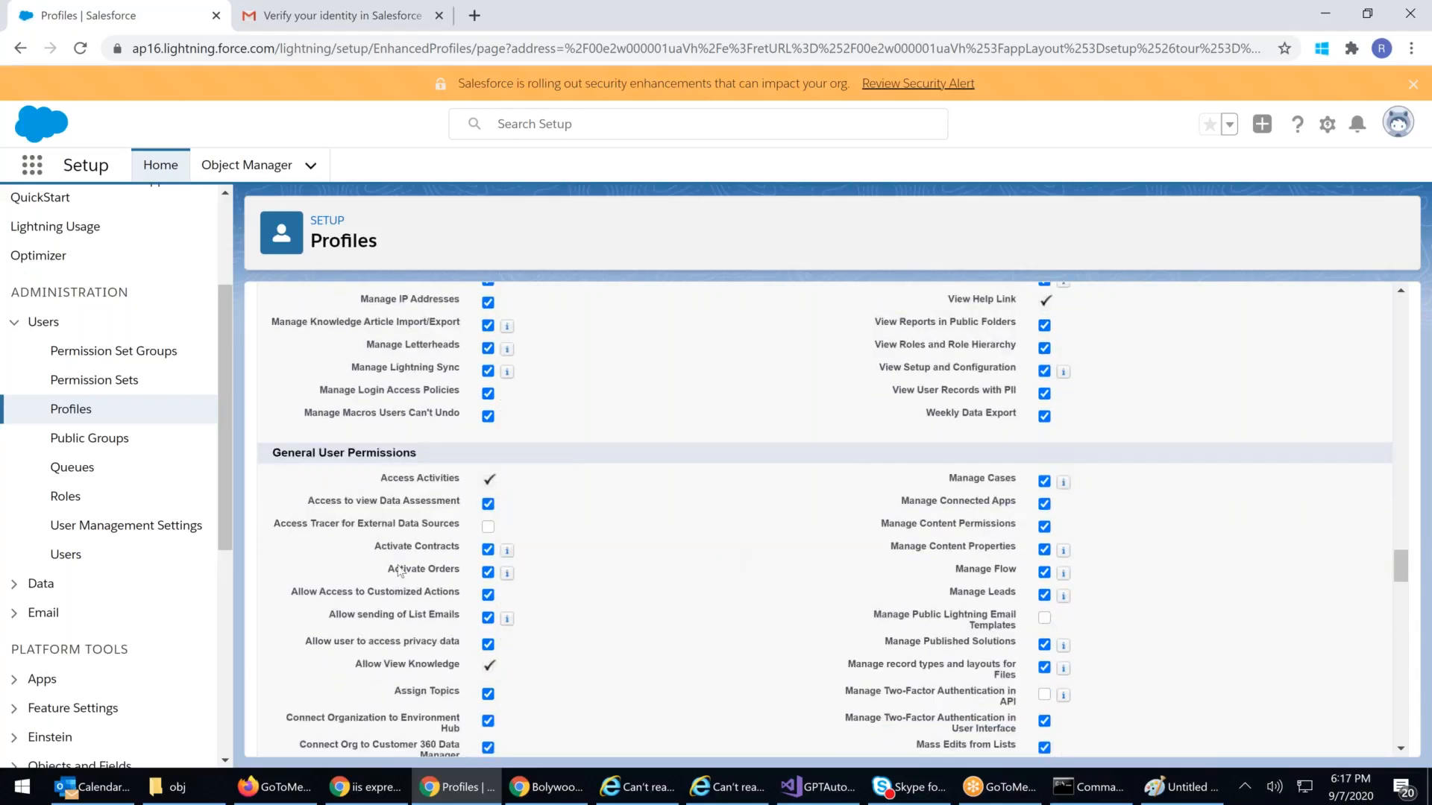
{"action": "left_click_drag", "start_coordinate": [387, 571], "coordinate": [464, 587]}
{"action": "left_click", "coordinate": [488, 572]}
{"action": "left_click_drag", "start_coordinate": [370, 554], "coordinate": [461, 555]}
{"action": "left_click", "coordinate": [487, 550]}
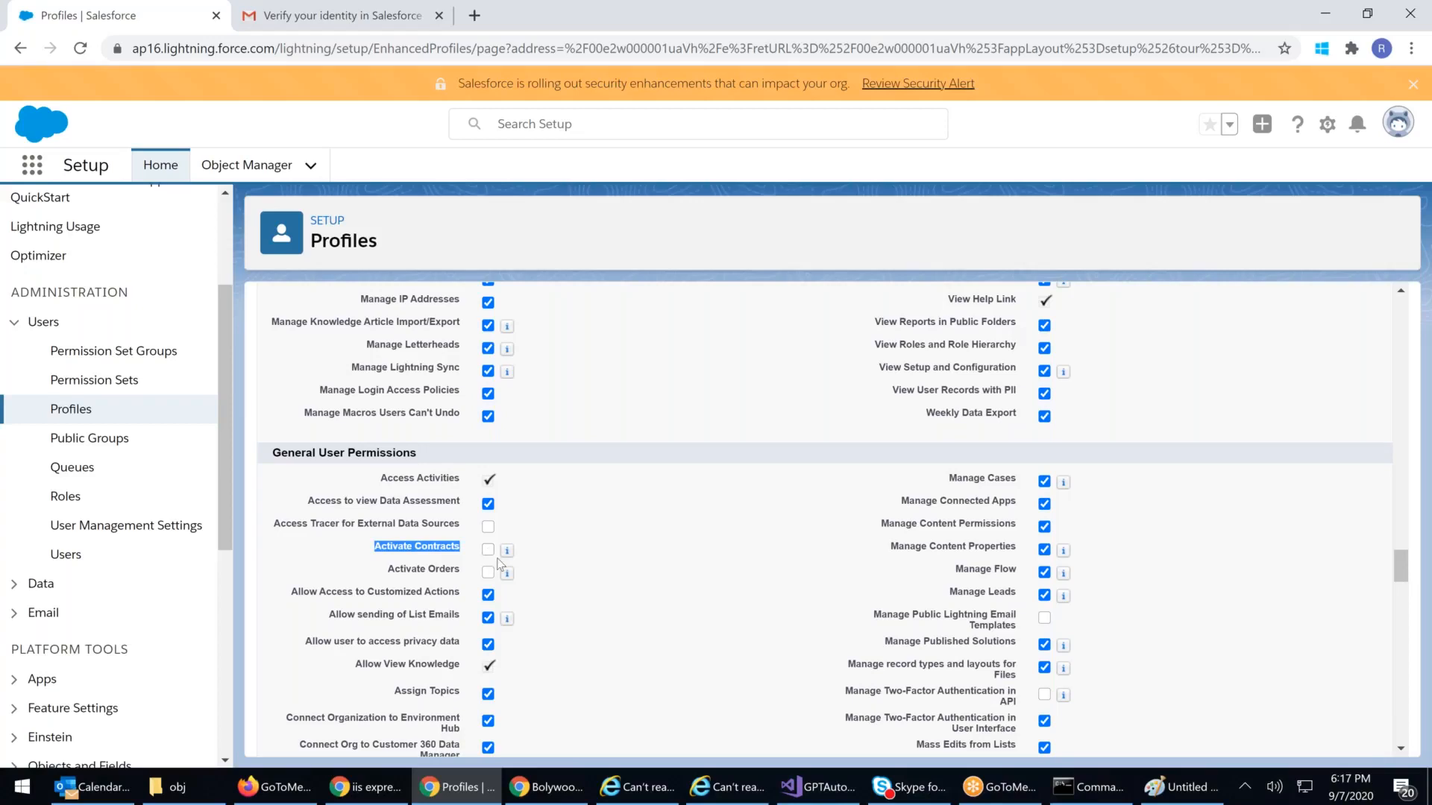
Step: Find 'conver' on the page and confirm the Convert Leads permission is unchecked
{"action": "scroll", "coordinate": [532, 578], "scroll_direction": "down", "scroll_amount": 1}
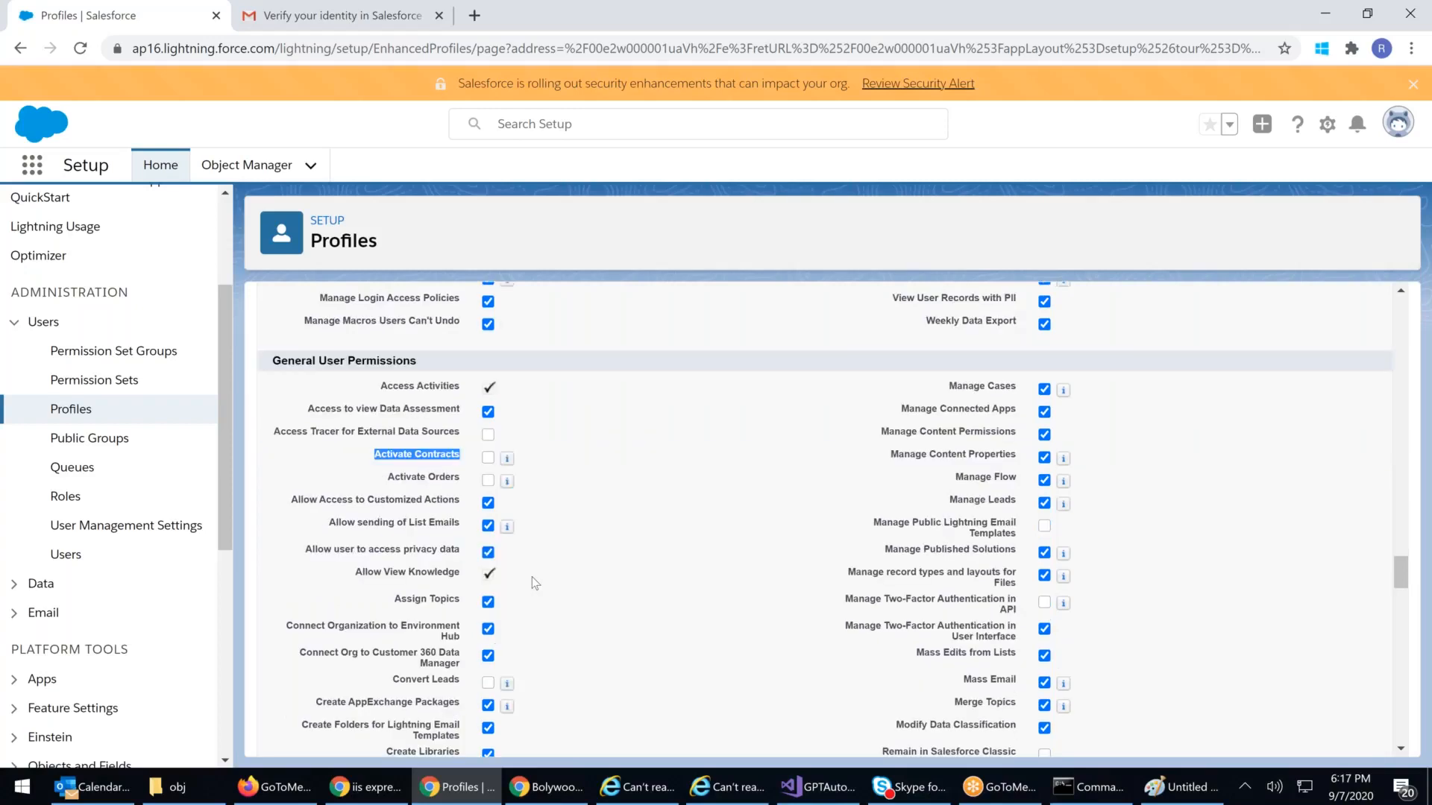
{"action": "scroll", "coordinate": [531, 576], "scroll_direction": "down", "scroll_amount": 2}
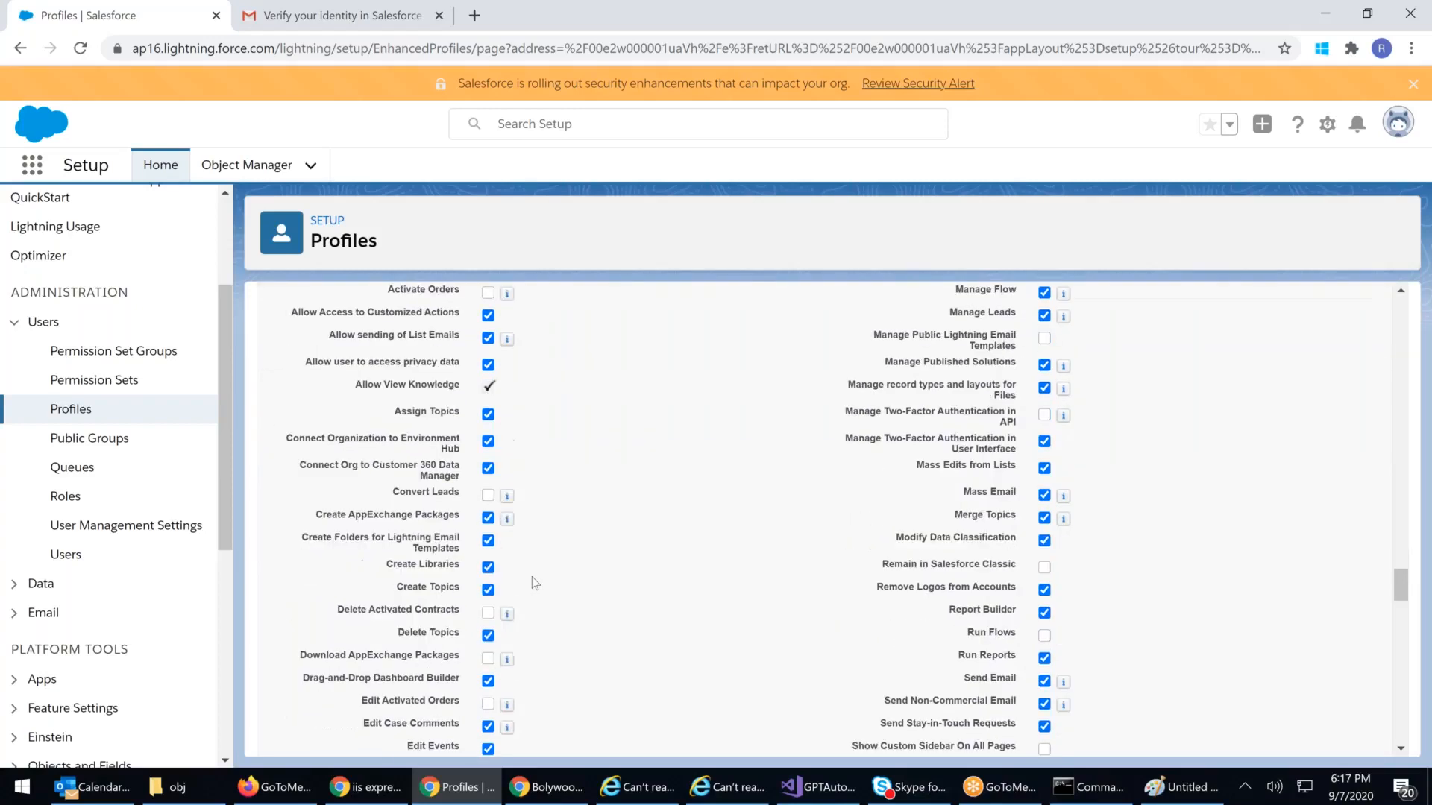
{"action": "key", "text": "ctrl+f"}
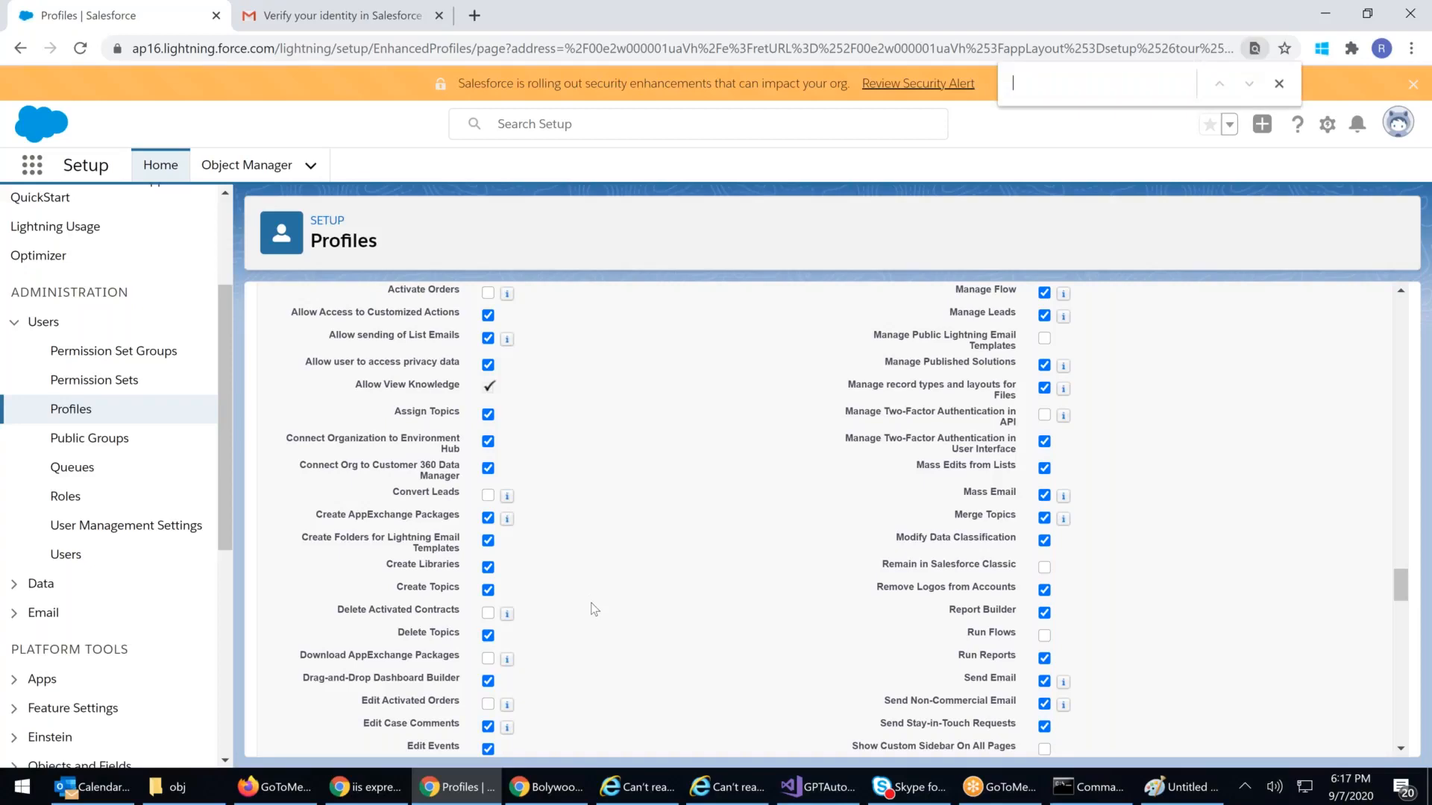
{"action": "type", "text": "c"}
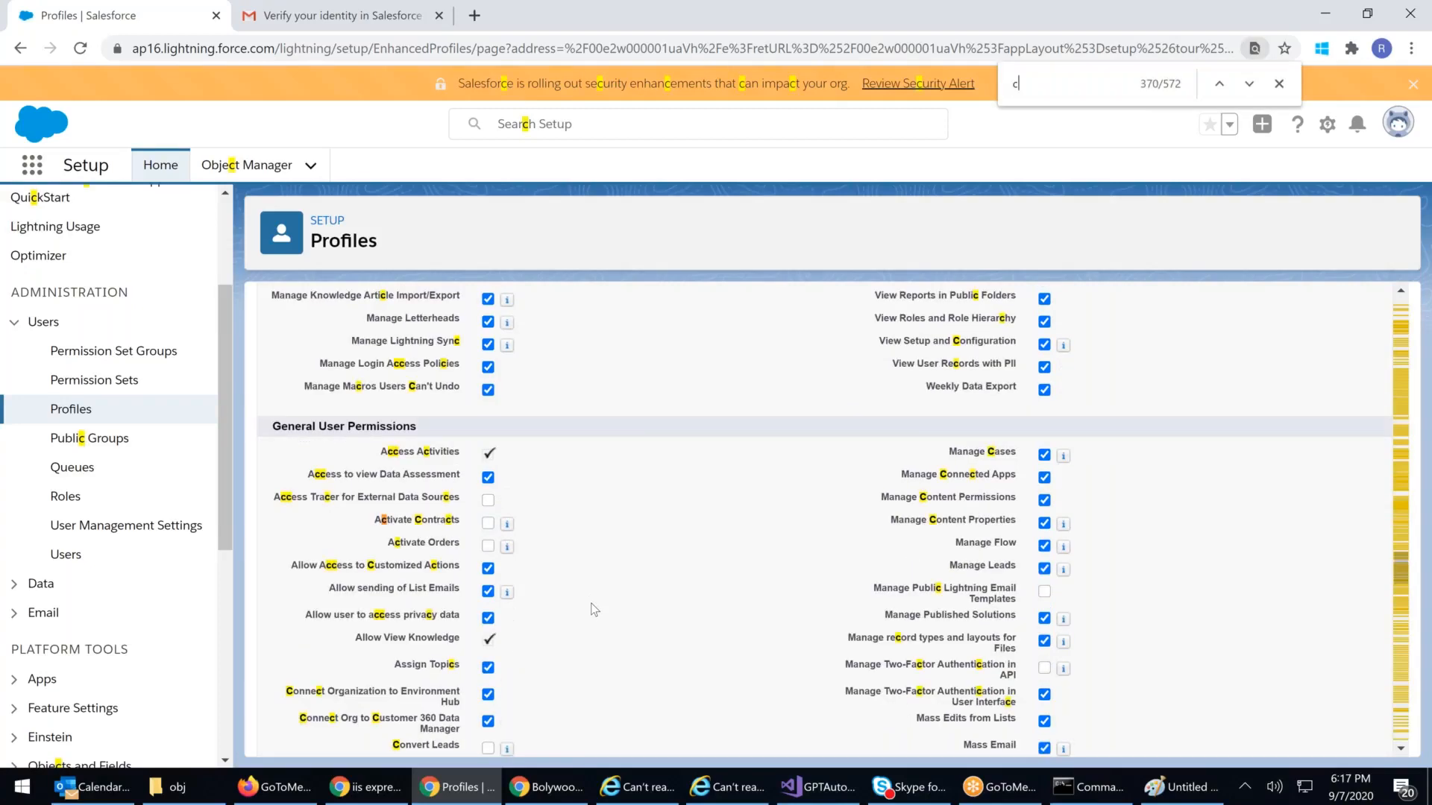
{"action": "type", "text": "onver"}
{"action": "scroll", "coordinate": [628, 584], "scroll_direction": "down", "scroll_amount": 2}
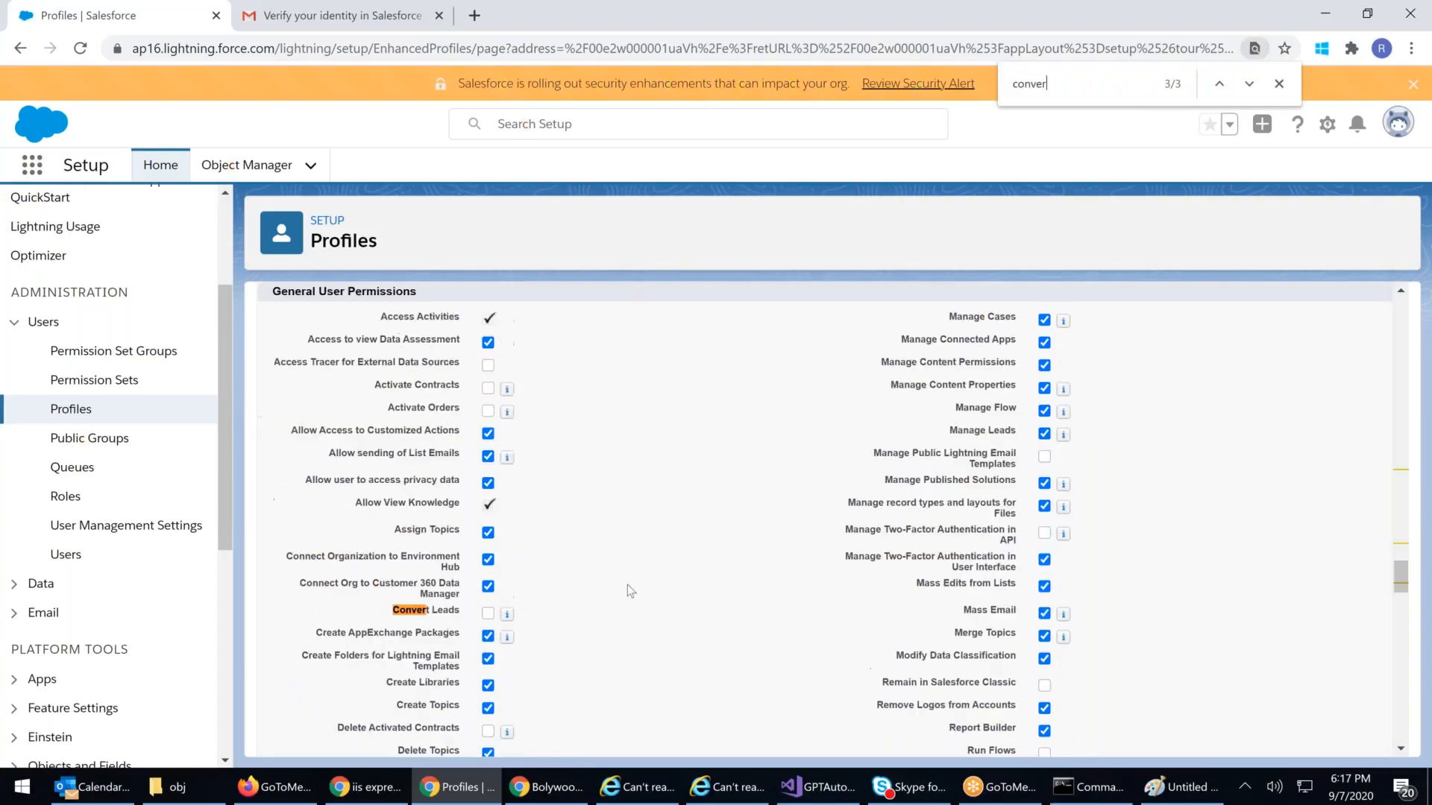
{"action": "scroll", "coordinate": [628, 585], "scroll_direction": "down", "scroll_amount": 2}
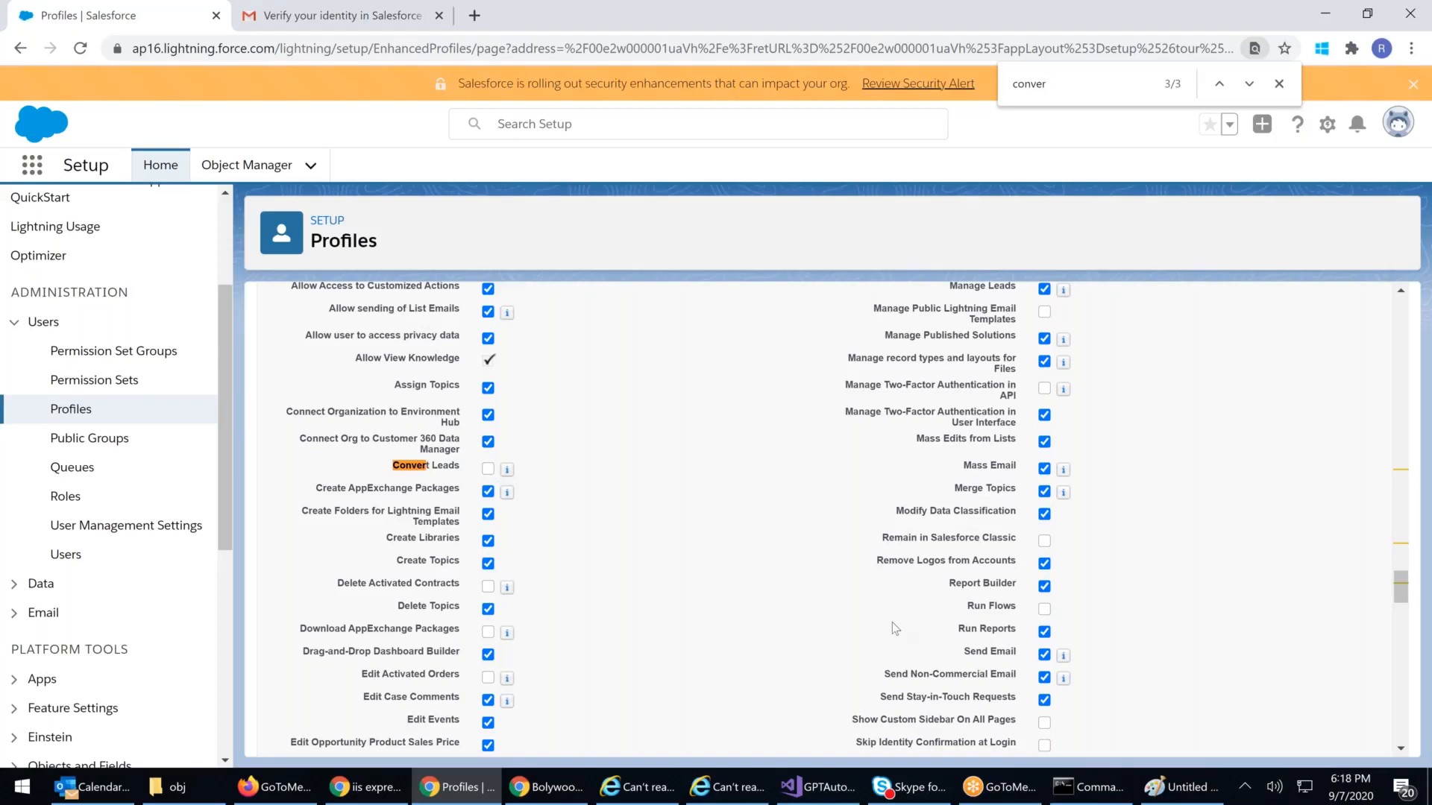
{"action": "scroll", "coordinate": [891, 622], "scroll_direction": "down", "scroll_amount": 1}
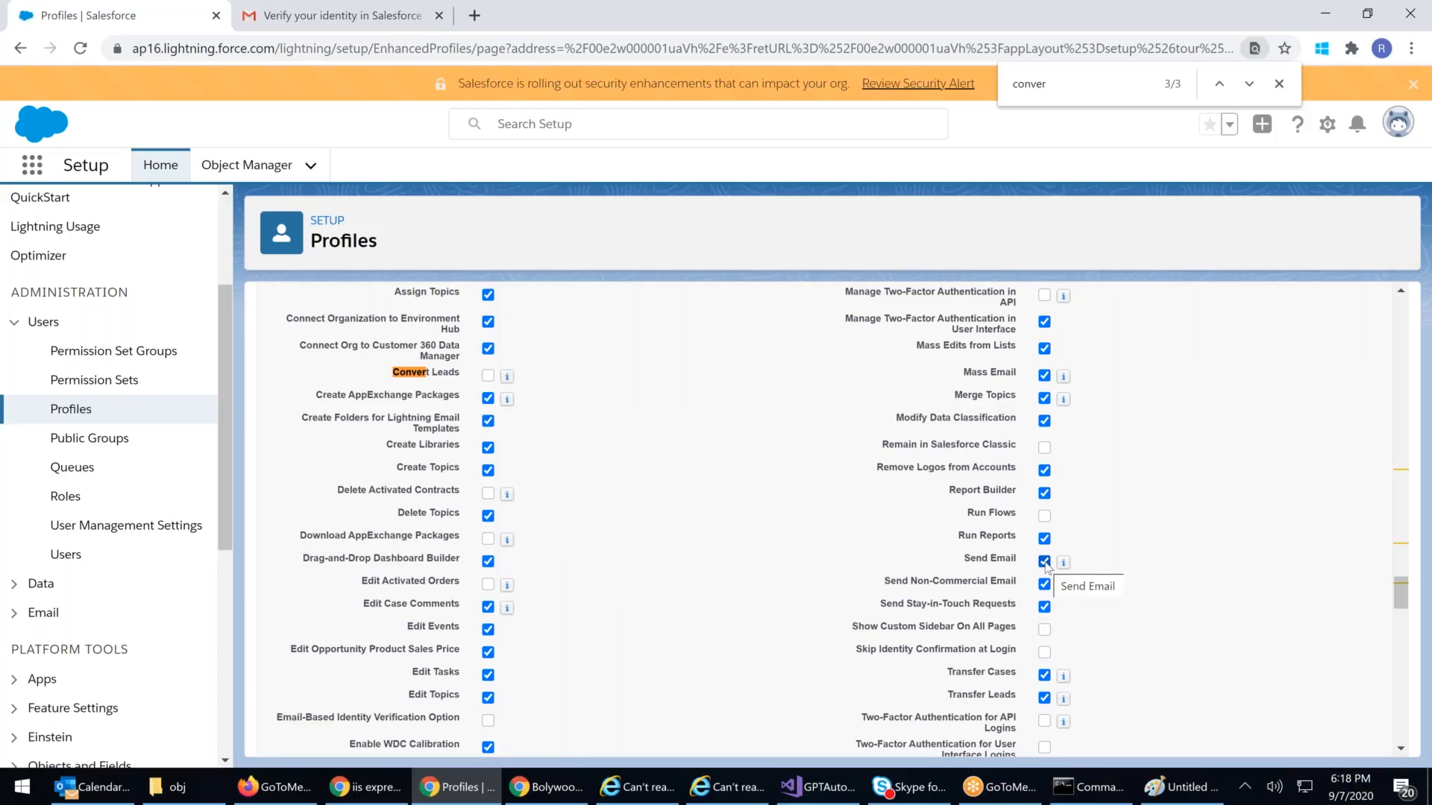
{"action": "left_click_drag", "start_coordinate": [965, 567], "coordinate": [1027, 566]}
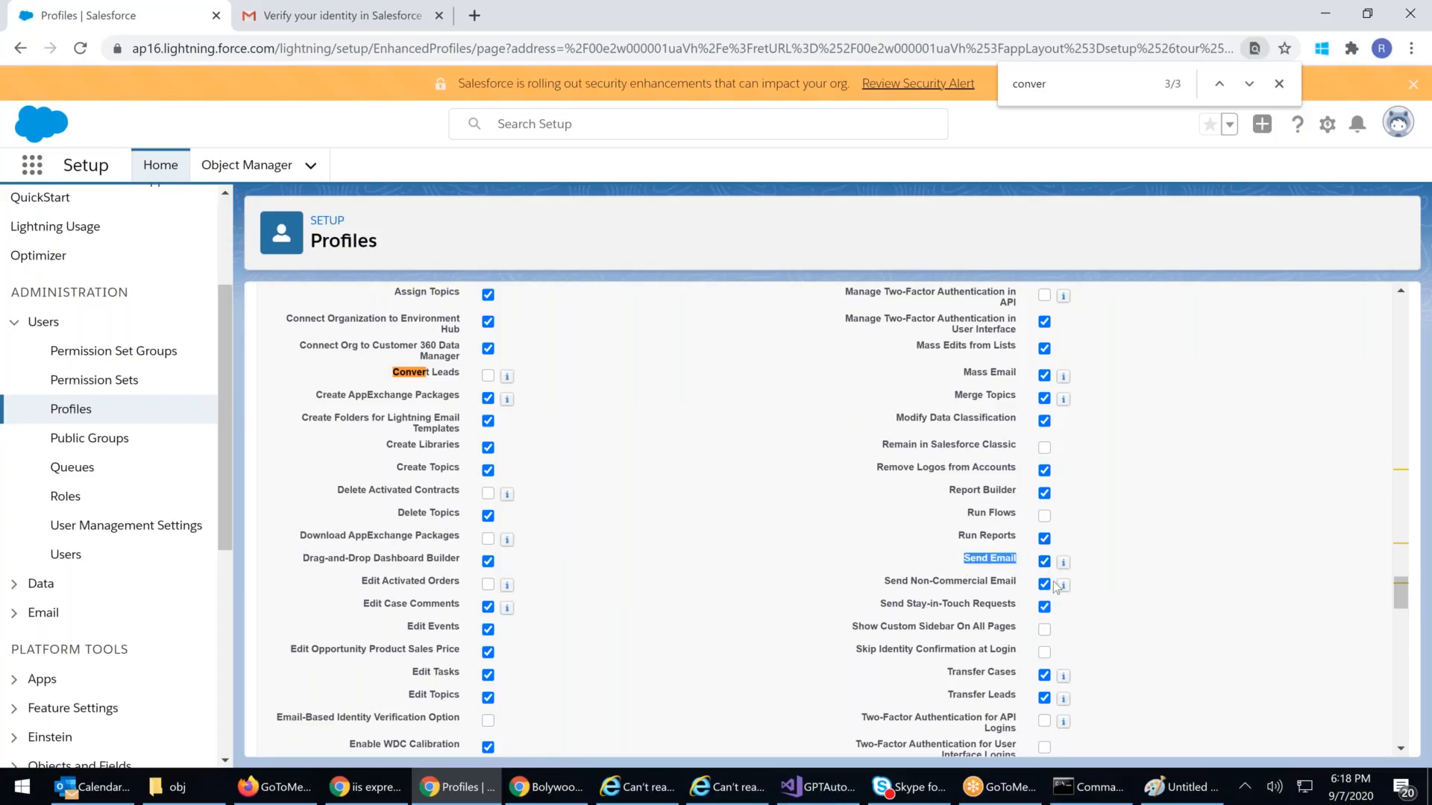
{"action": "mouse_move", "coordinate": [1061, 590]}
{"action": "scroll", "coordinate": [1062, 594], "scroll_direction": "down", "scroll_amount": 2}
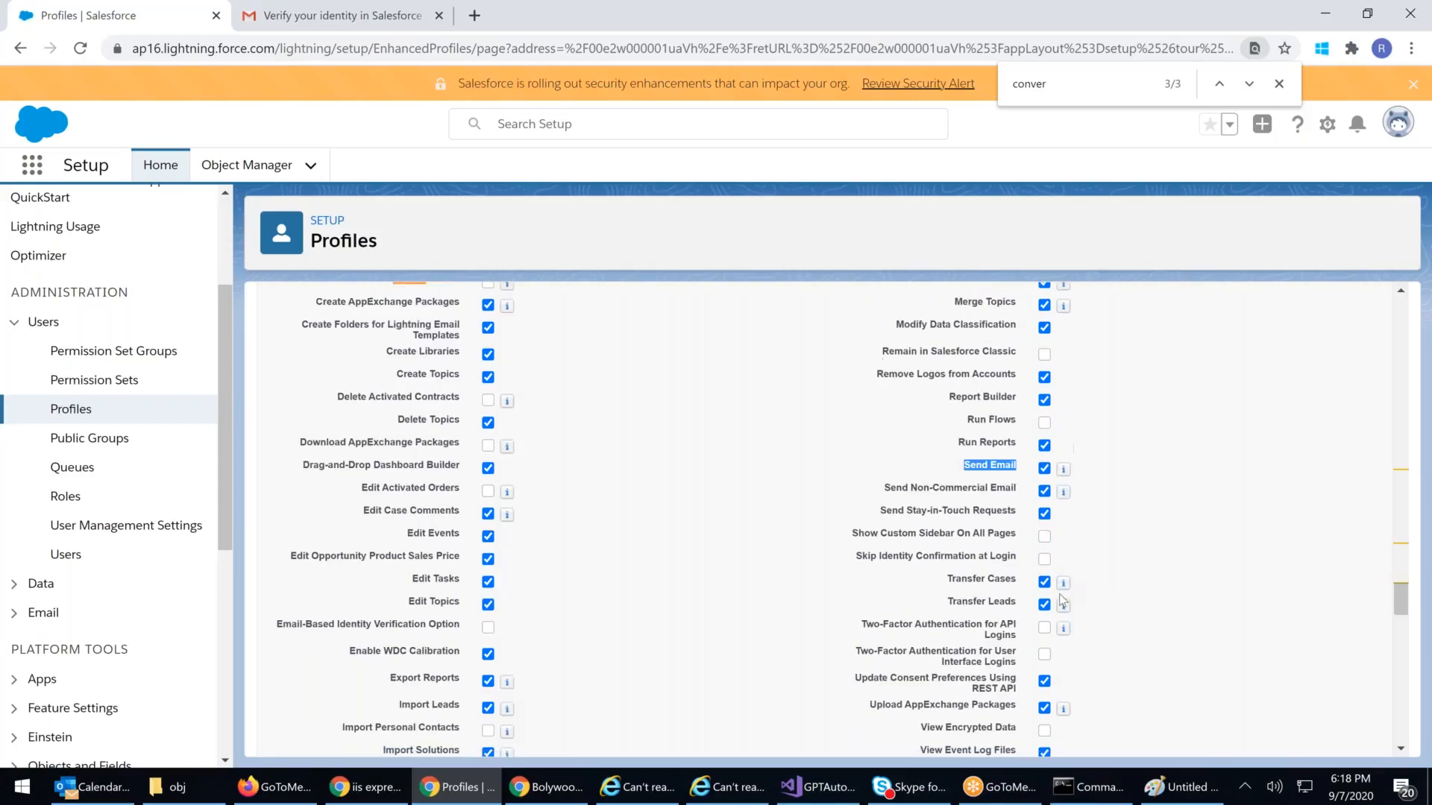
{"action": "scroll", "coordinate": [1063, 598], "scroll_direction": "up", "scroll_amount": 2}
{"action": "left_click_drag", "start_coordinate": [1060, 80], "coordinate": [759, 30]}
Step: Find 'mass' and uncheck Mass Email, leaving Send Email enabled
{"action": "type", "text": "mass"}
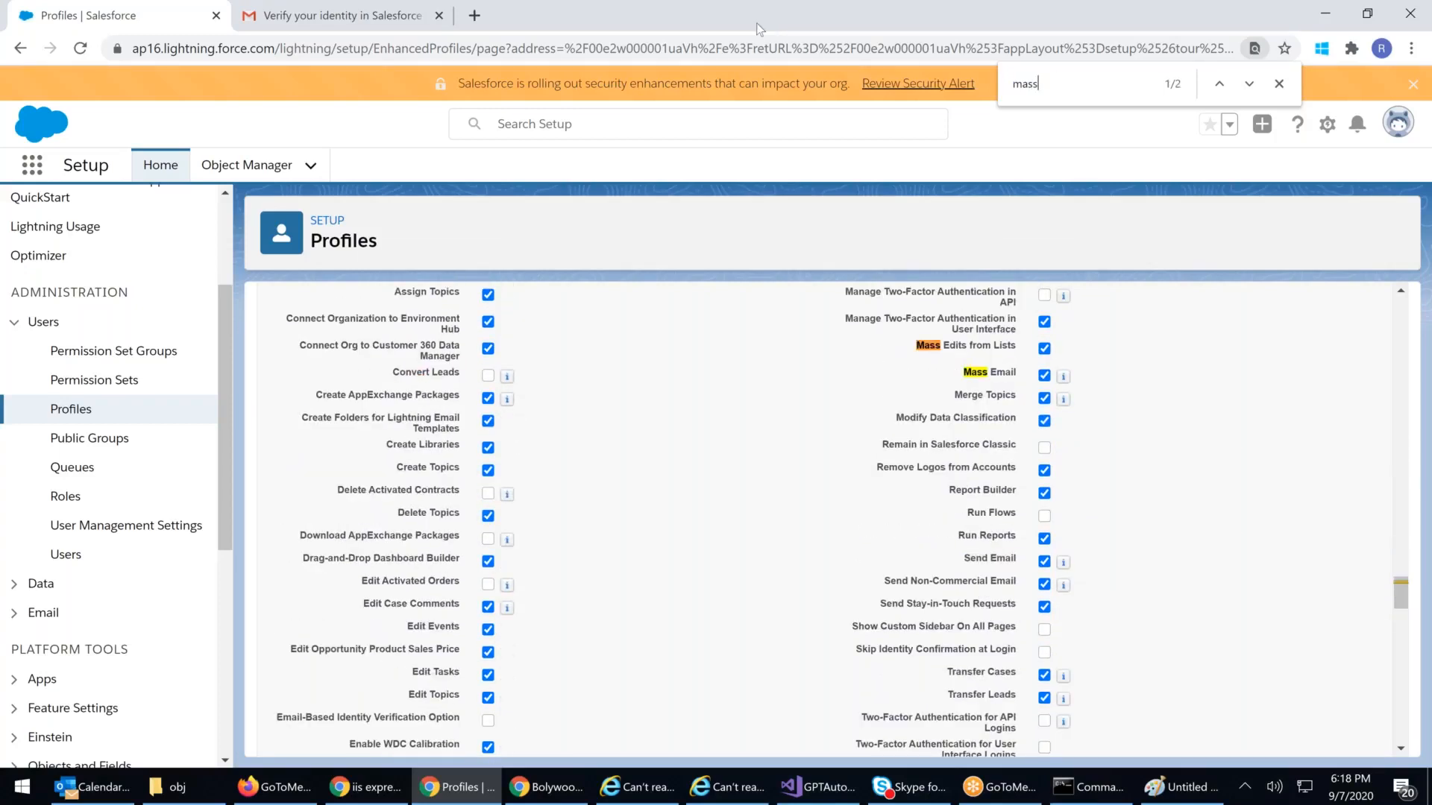
{"action": "triple_click", "coordinate": [974, 377]}
{"action": "left_click", "coordinate": [1044, 376]}
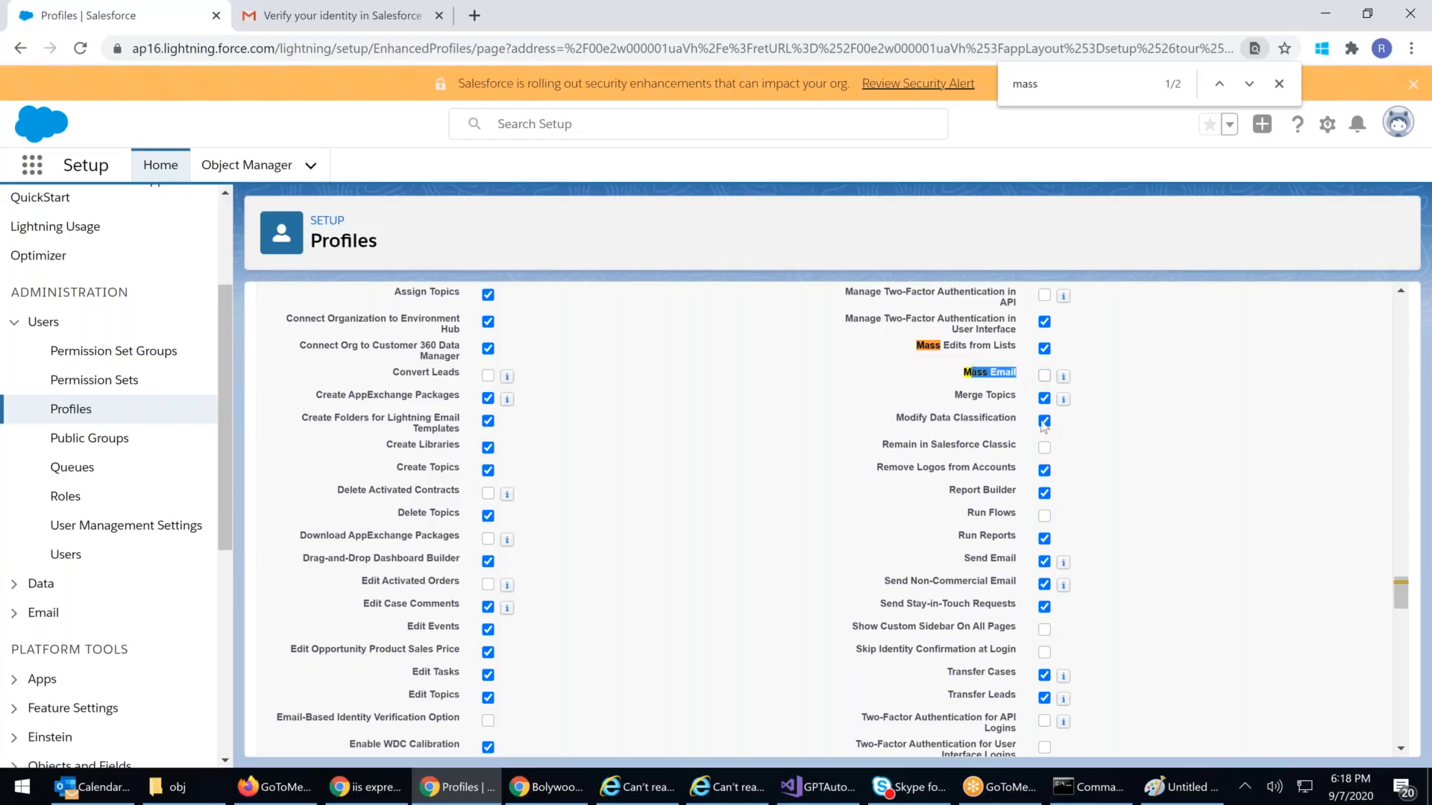
{"action": "left_click", "coordinate": [1044, 562]}
{"action": "left_click", "coordinate": [1045, 563]}
{"action": "scroll", "coordinate": [708, 525], "scroll_direction": "down", "scroll_amount": 5}
{"action": "scroll", "coordinate": [714, 526], "scroll_direction": "up", "scroll_amount": 4}
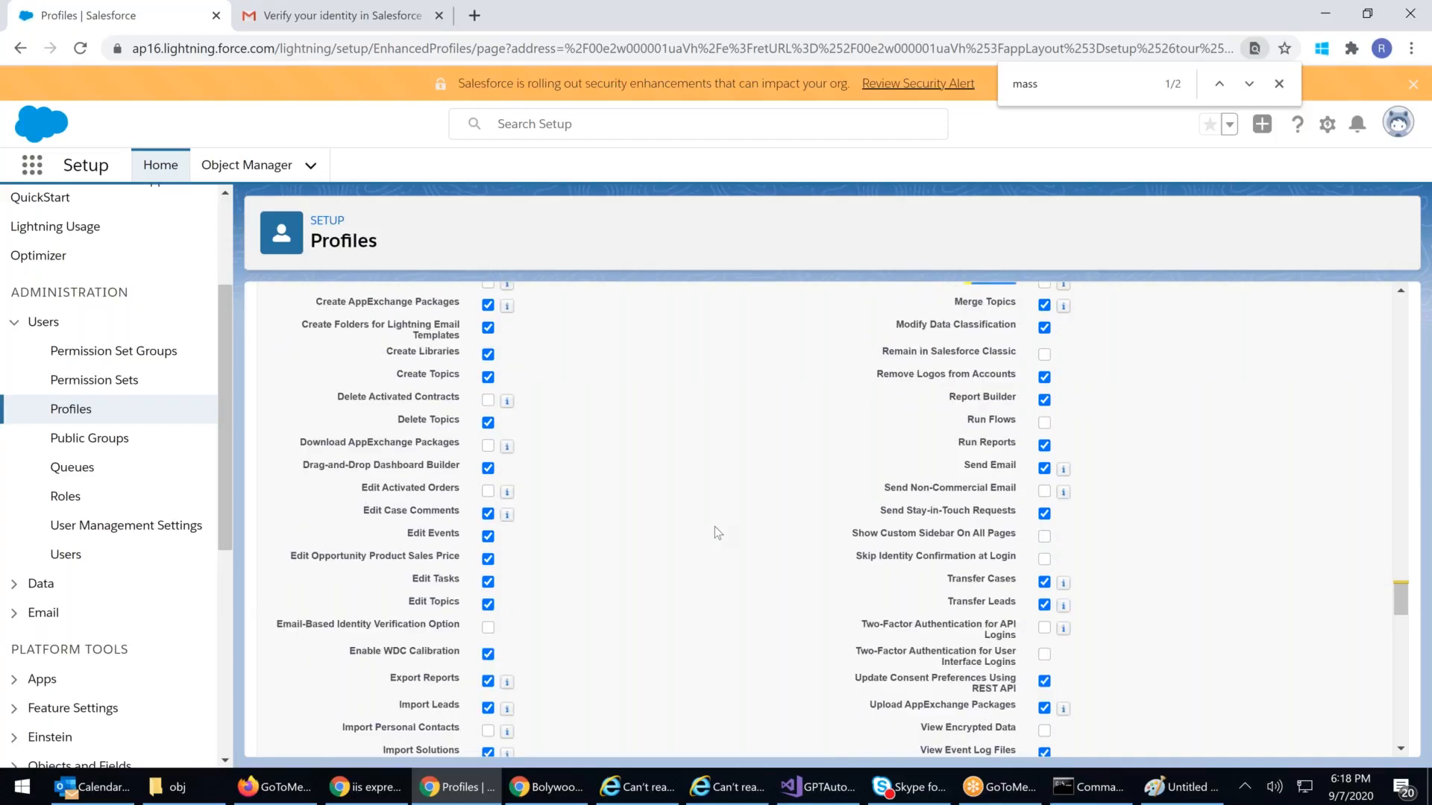
{"action": "scroll", "coordinate": [714, 526], "scroll_direction": "up", "scroll_amount": 1}
{"action": "scroll", "coordinate": [715, 526], "scroll_direction": "down", "scroll_amount": 2}
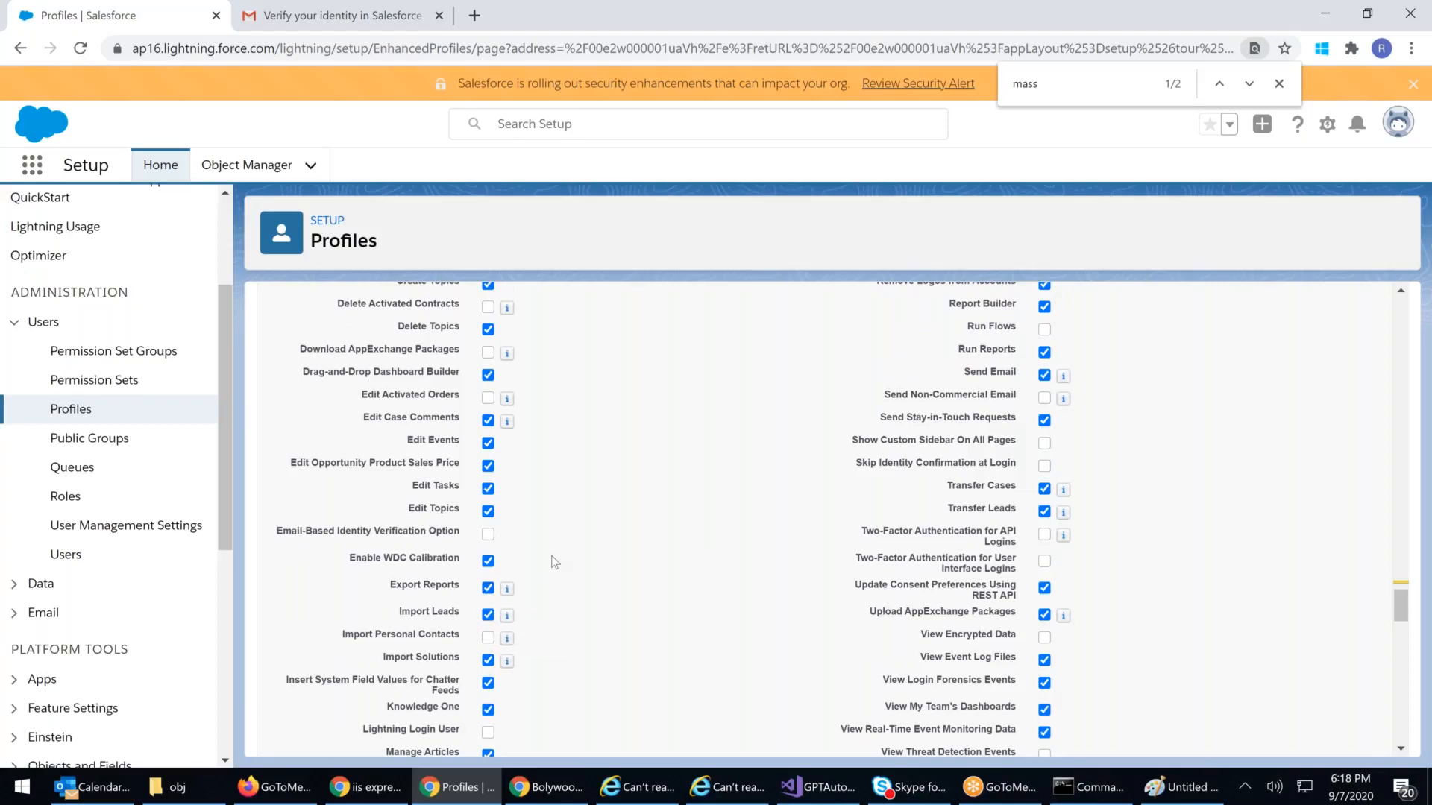
{"action": "scroll", "coordinate": [554, 560], "scroll_direction": "up", "scroll_amount": 2}
{"action": "scroll", "coordinate": [554, 559], "scroll_direction": "up", "scroll_amount": 1}
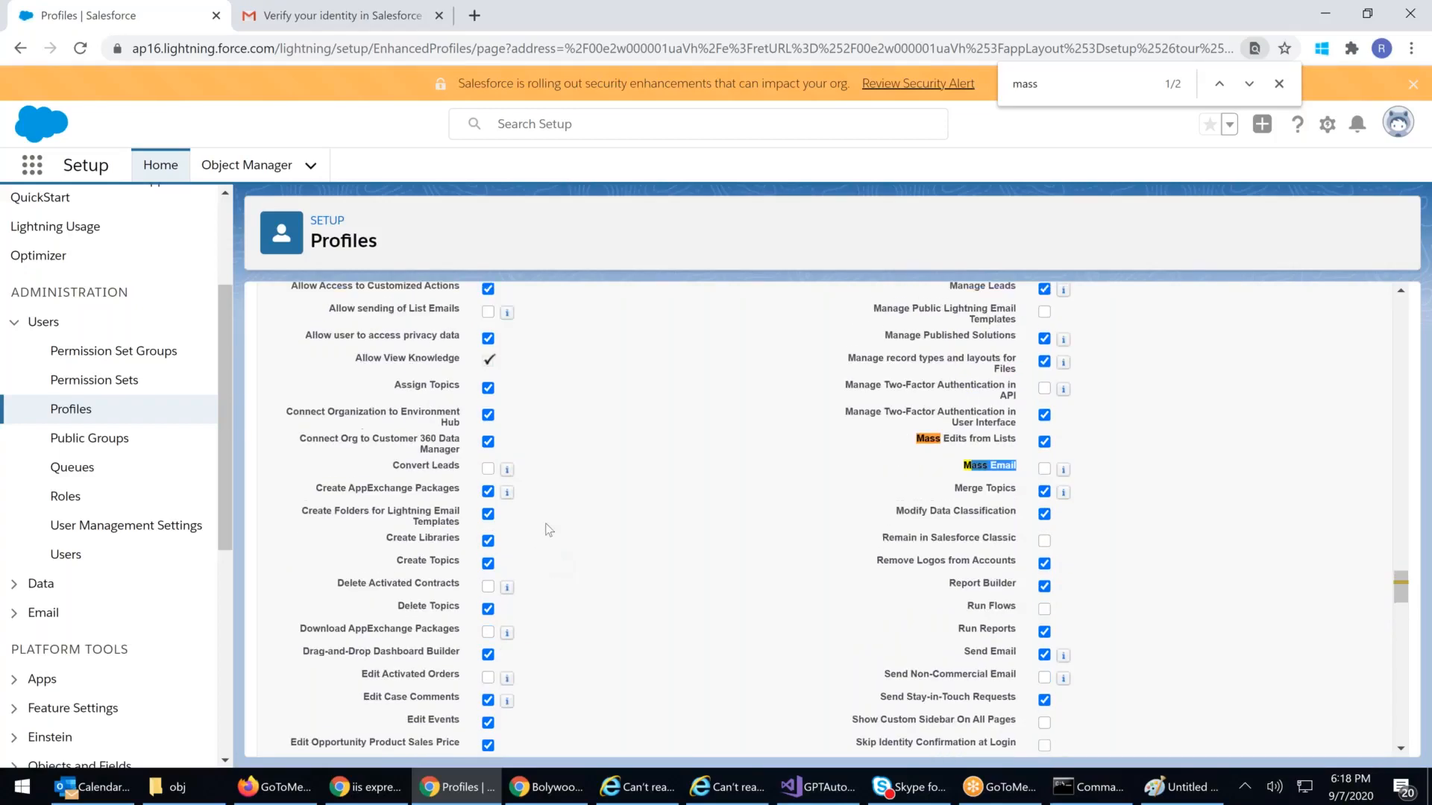
{"action": "scroll", "coordinate": [549, 530], "scroll_direction": "up", "scroll_amount": 1}
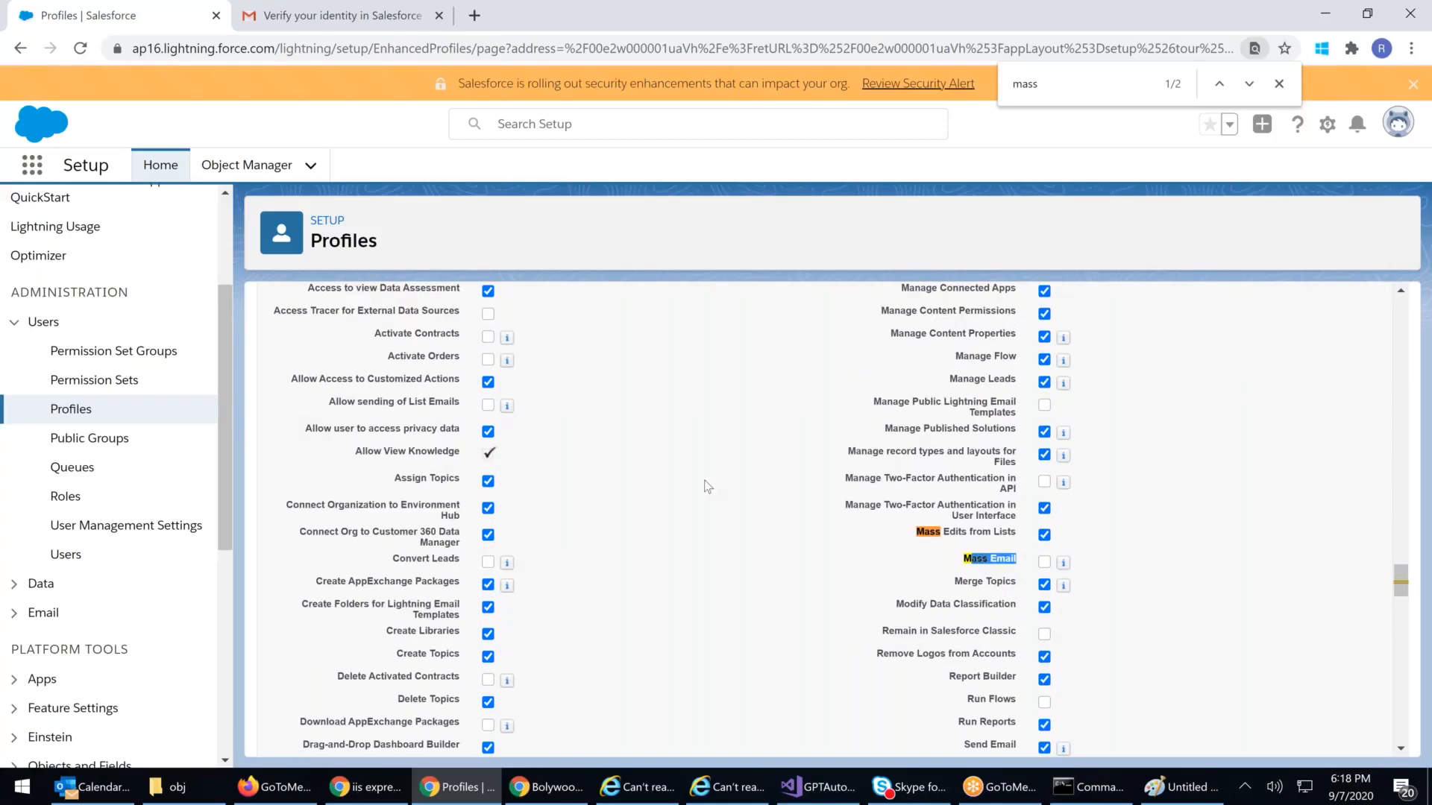
{"action": "scroll", "coordinate": [707, 486], "scroll_direction": "up", "scroll_amount": 1}
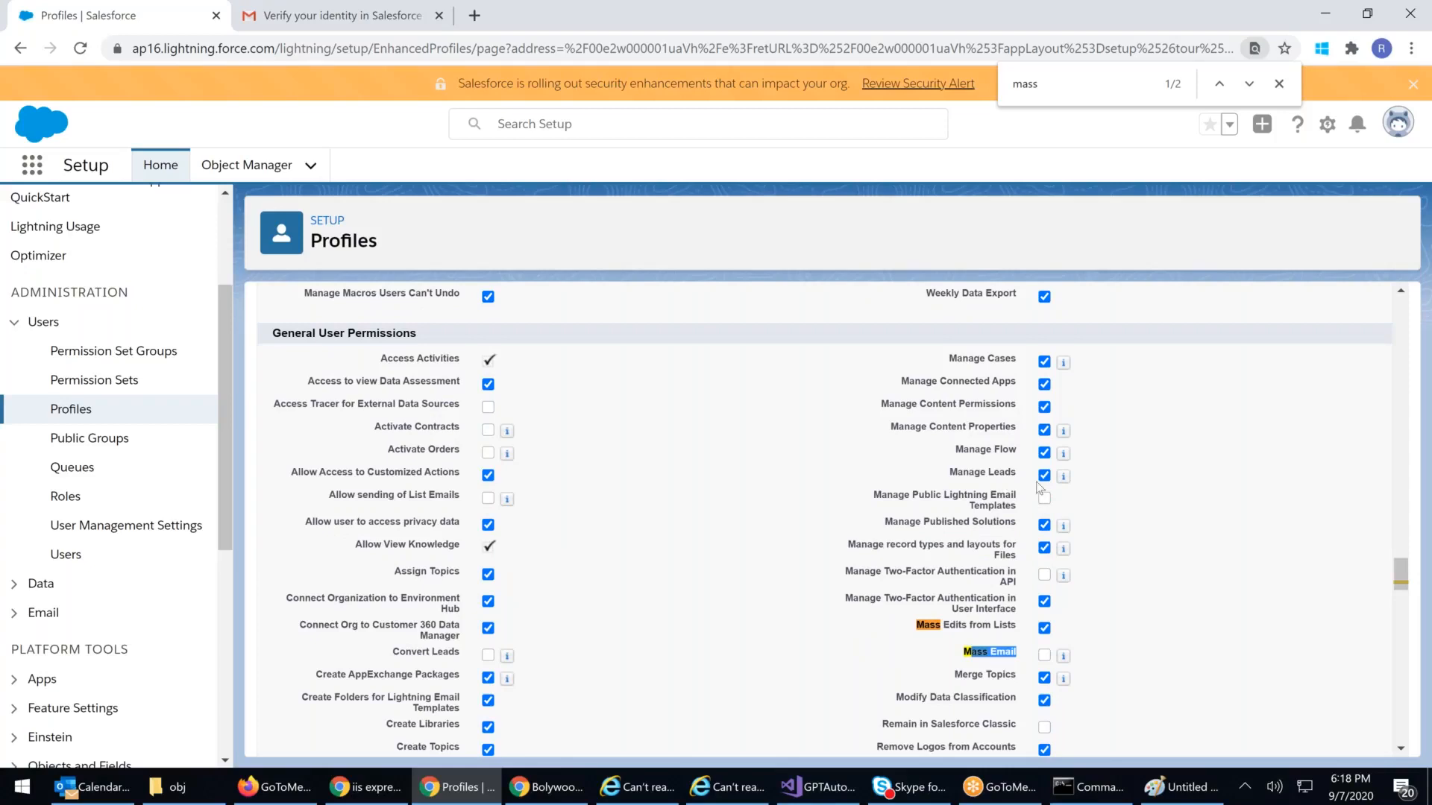
{"action": "scroll", "coordinate": [1030, 511], "scroll_direction": "up", "scroll_amount": 1}
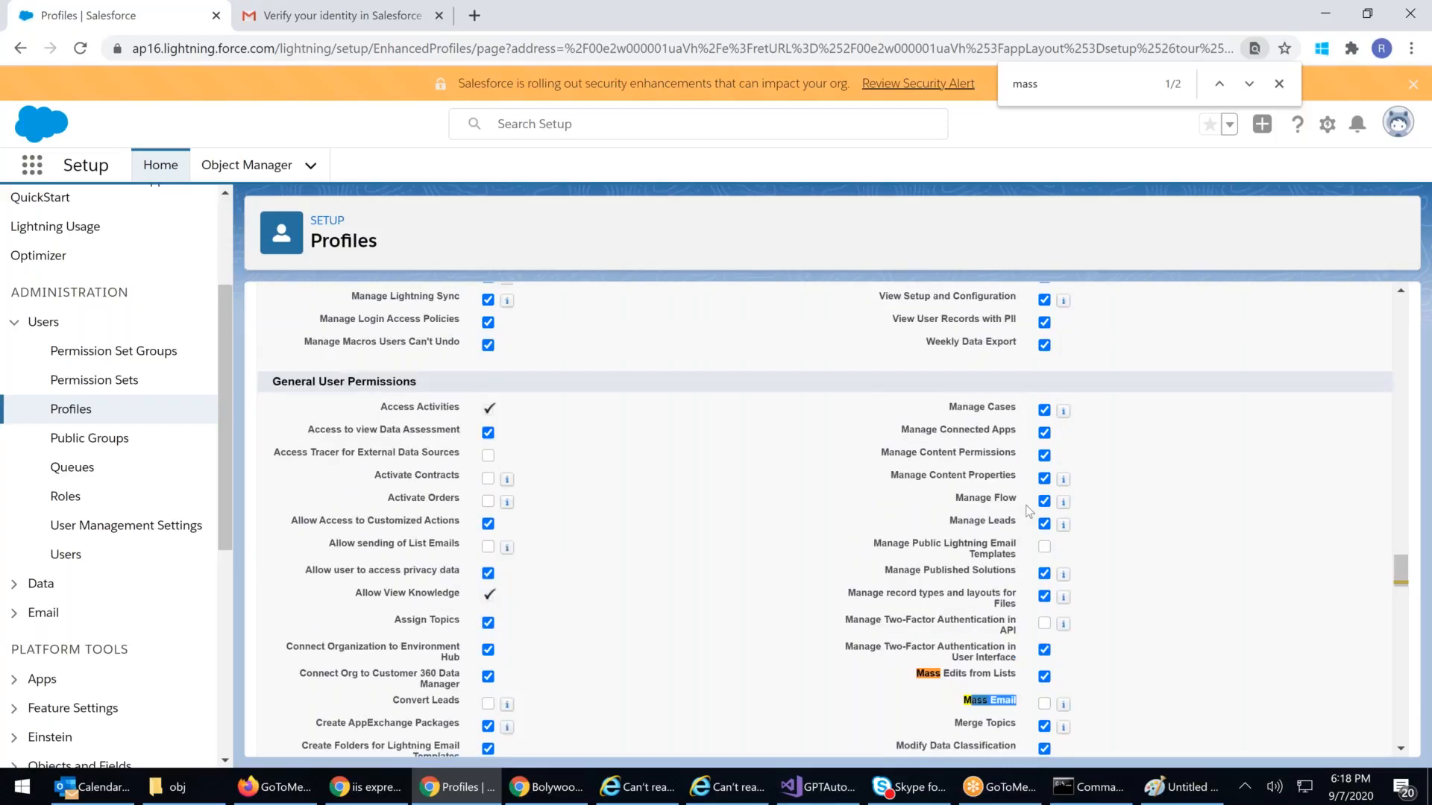
{"action": "scroll", "coordinate": [1030, 512], "scroll_direction": "up", "scroll_amount": 3}
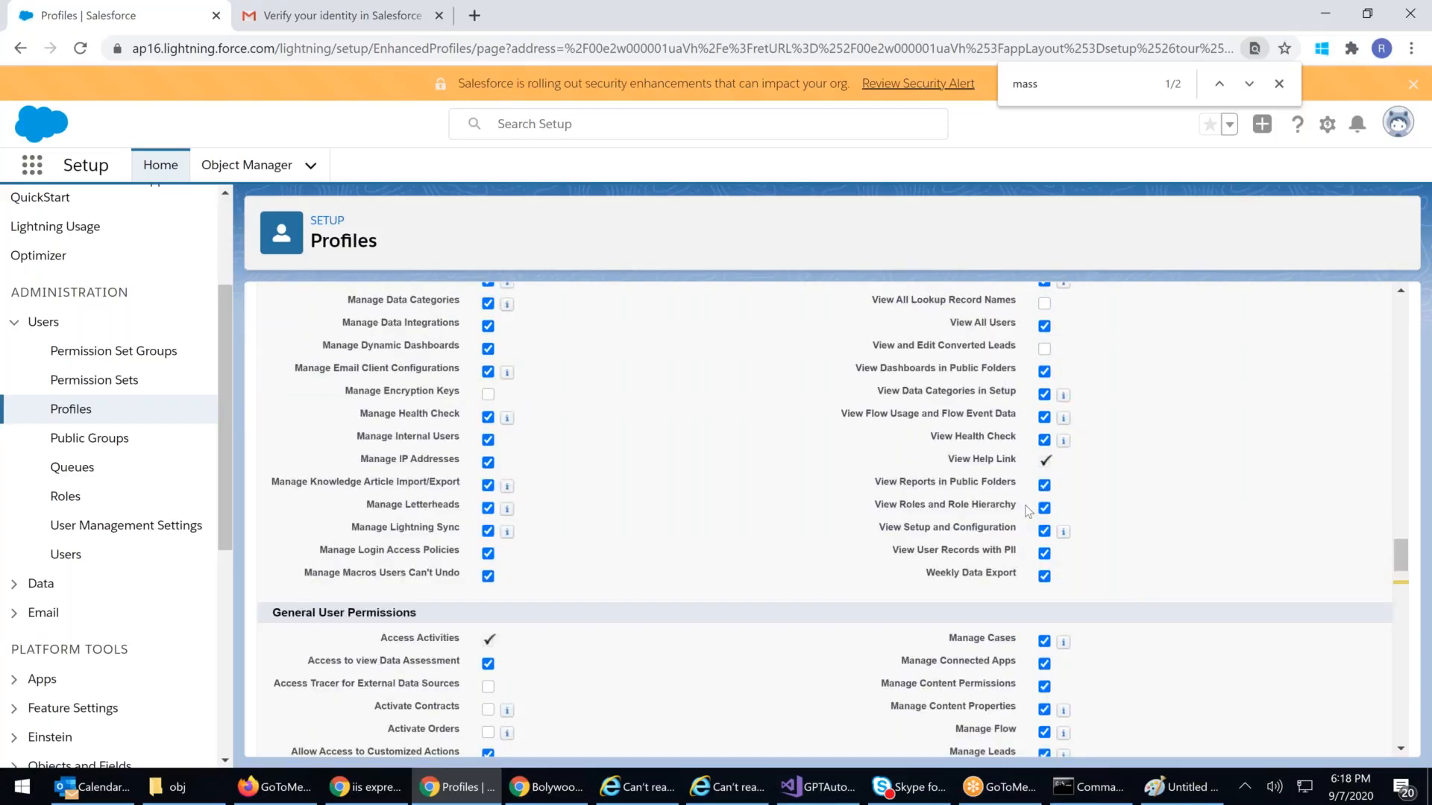
{"action": "scroll", "coordinate": [1030, 512], "scroll_direction": "up", "scroll_amount": 4}
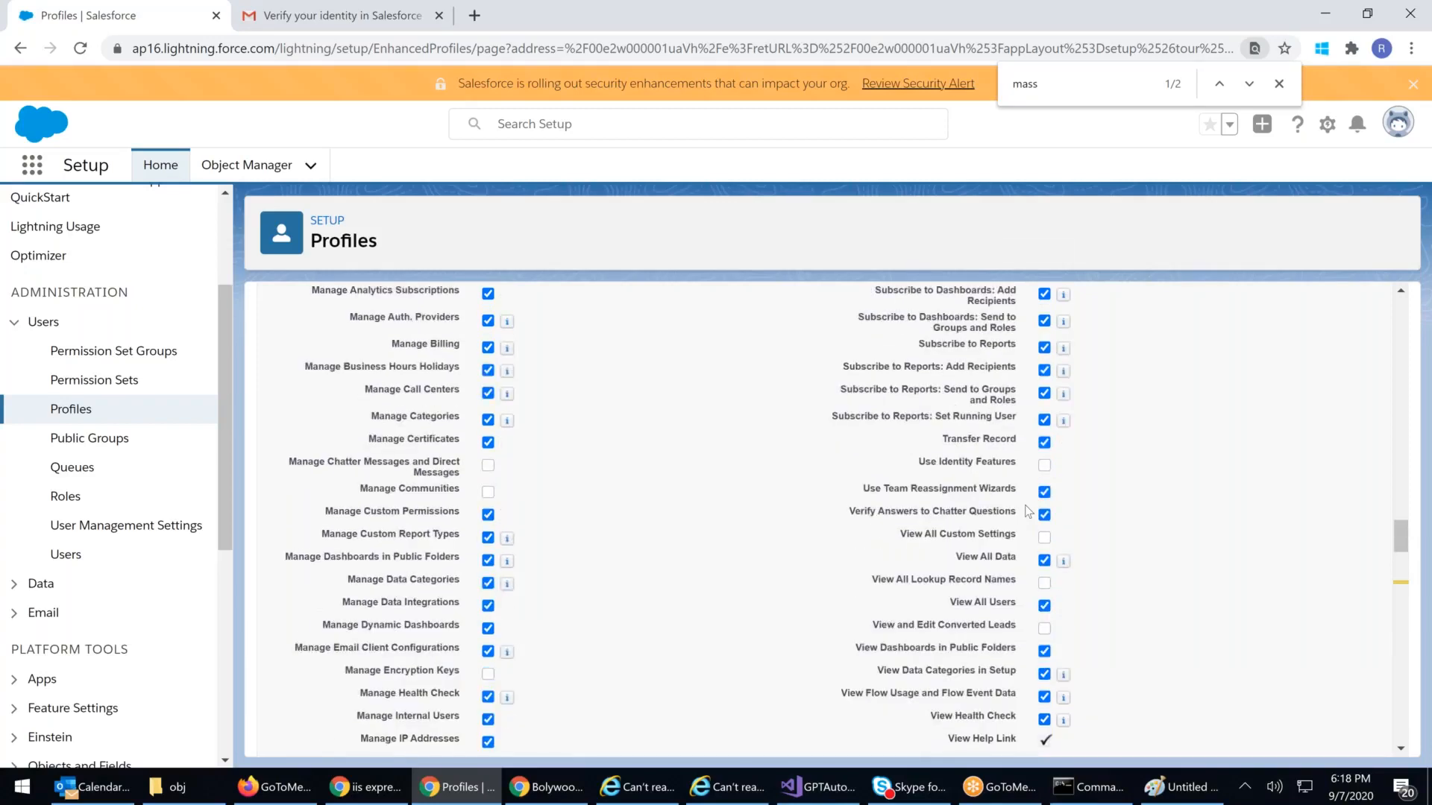
{"action": "scroll", "coordinate": [1027, 511], "scroll_direction": "up", "scroll_amount": 1}
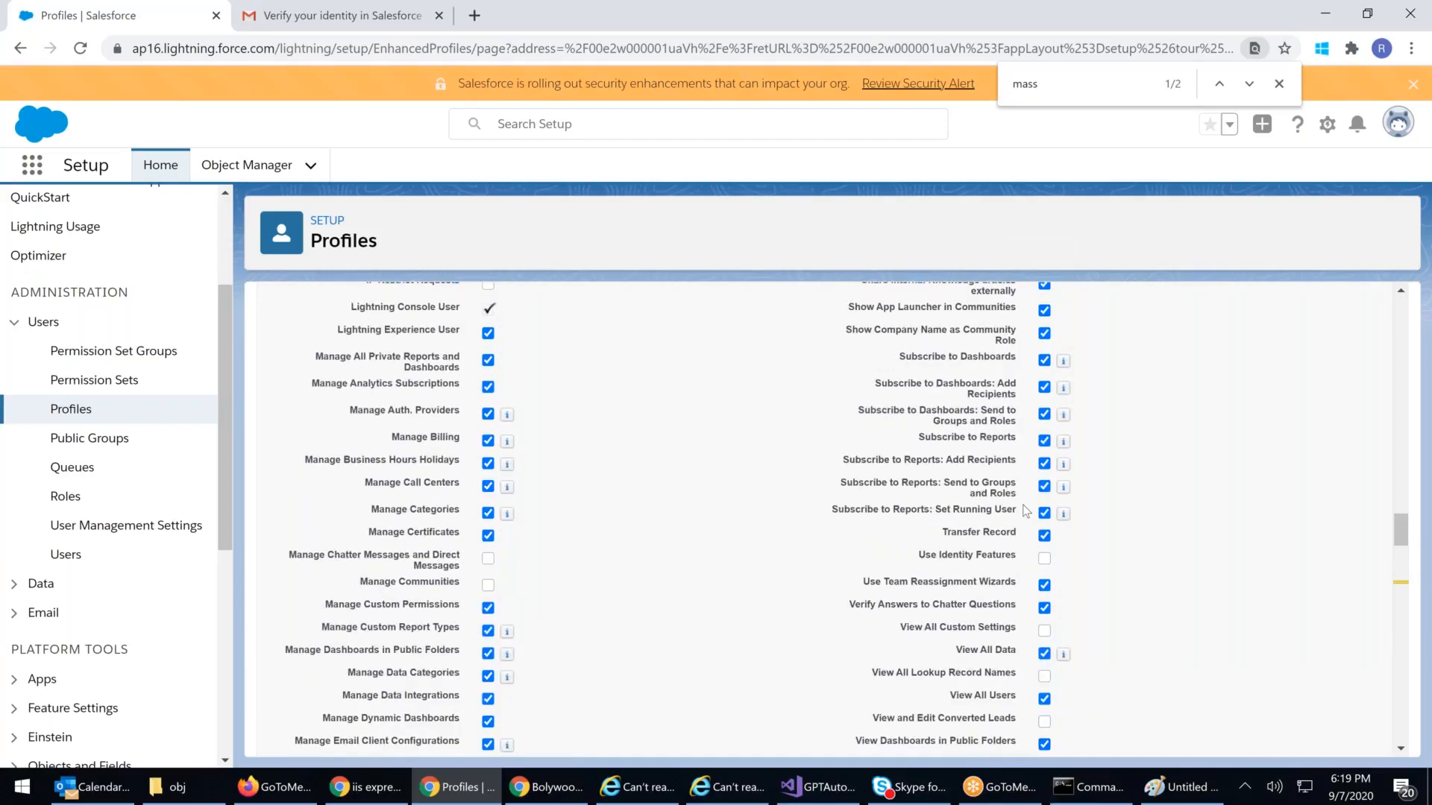
{"action": "scroll", "coordinate": [1028, 512], "scroll_direction": "up", "scroll_amount": 2}
{"action": "scroll", "coordinate": [1026, 512], "scroll_direction": "up", "scroll_amount": 4}
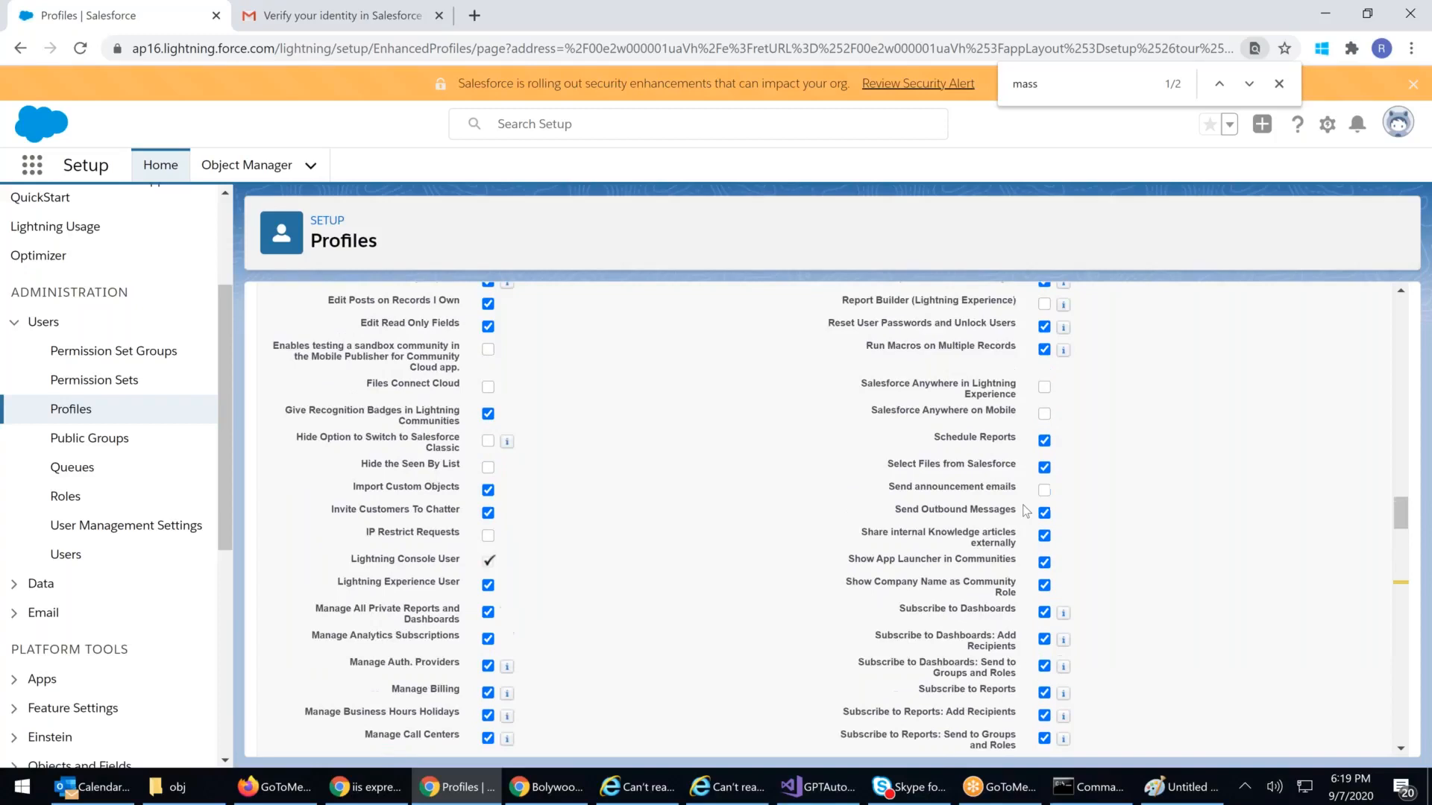
{"action": "scroll", "coordinate": [1024, 512], "scroll_direction": "up", "scroll_amount": 5}
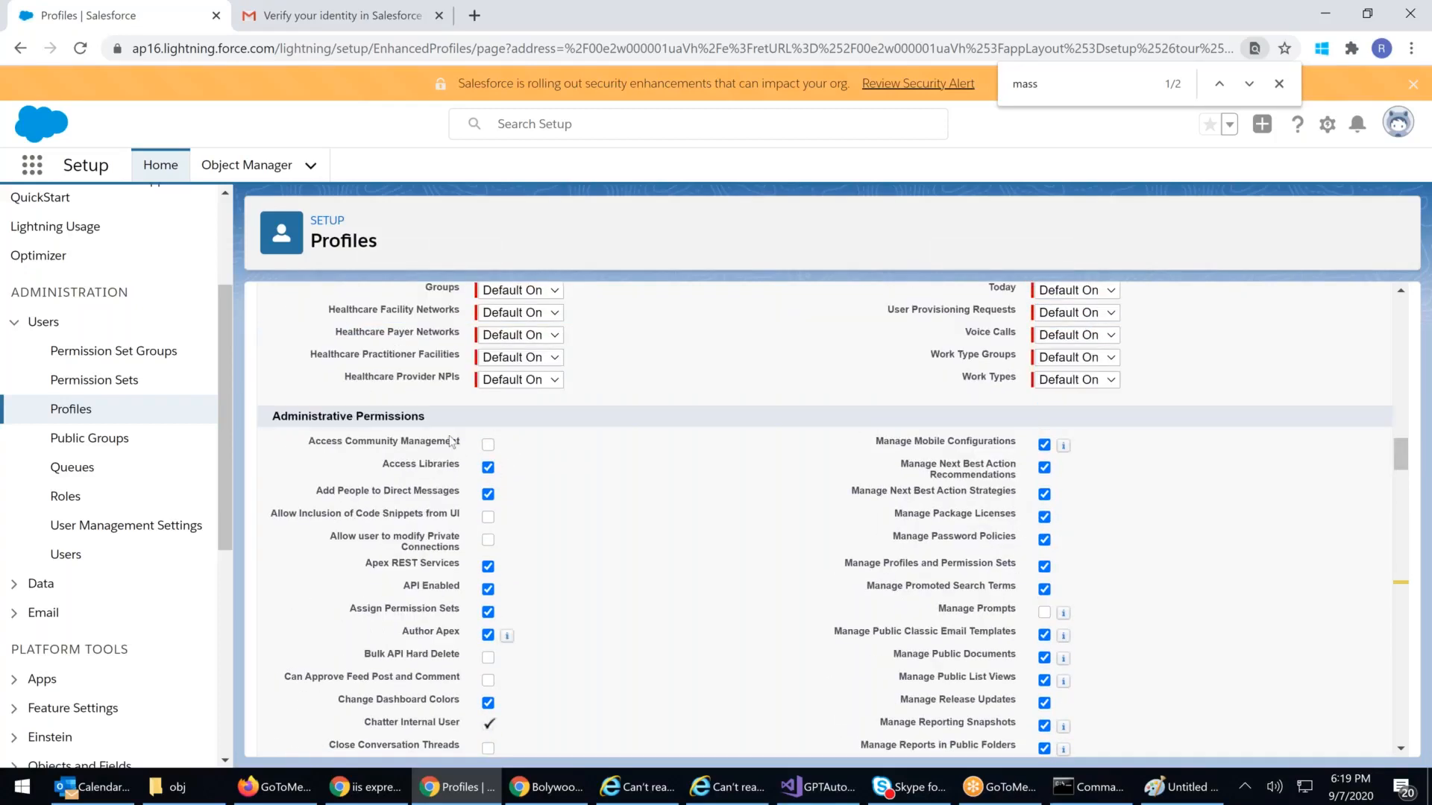
{"action": "left_click_drag", "start_coordinate": [450, 440], "coordinate": [572, 433]}
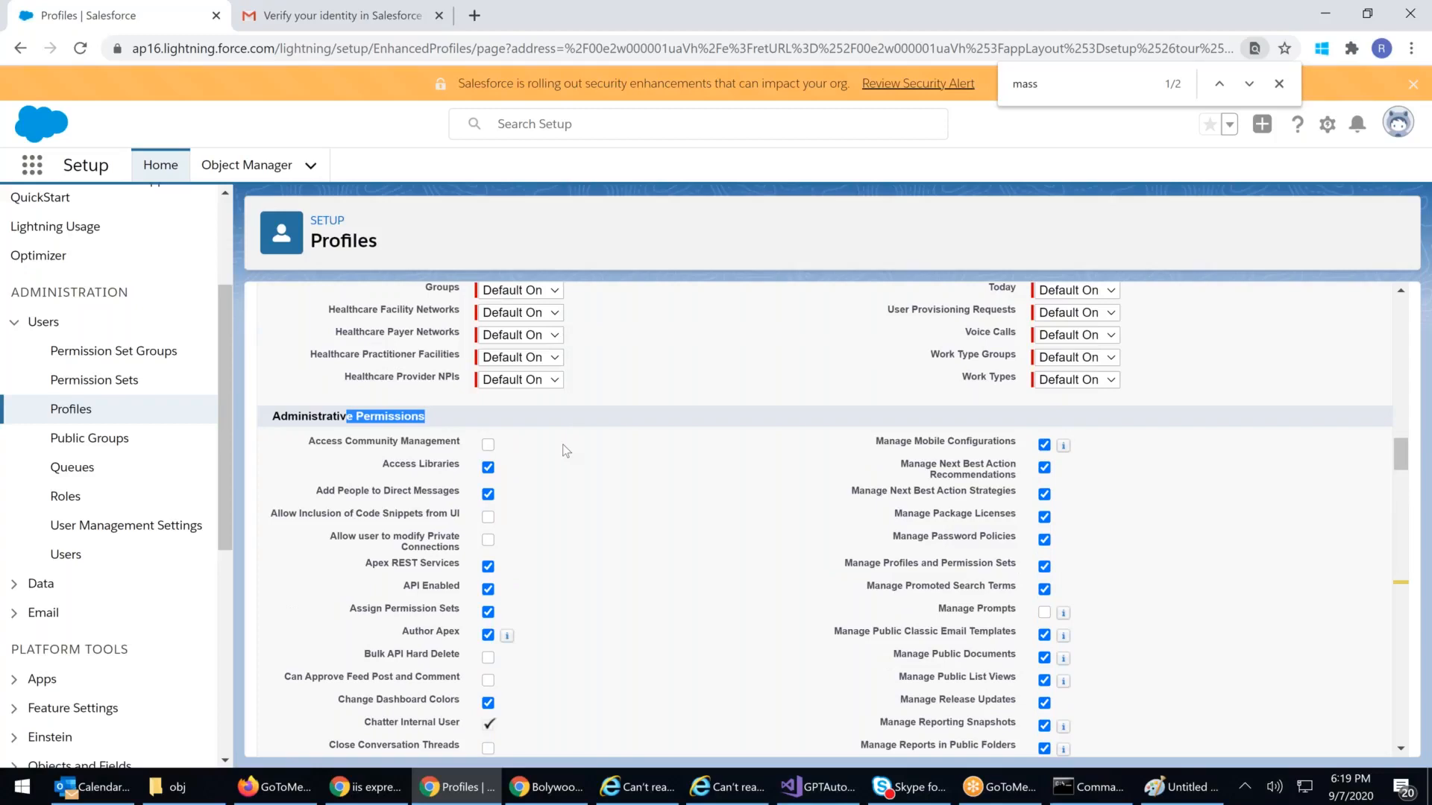
{"action": "scroll", "coordinate": [566, 451], "scroll_direction": "down", "scroll_amount": 10}
{"action": "scroll", "coordinate": [550, 482], "scroll_direction": "down", "scroll_amount": 7}
{"action": "left_click_drag", "start_coordinate": [326, 520], "coordinate": [456, 535]}
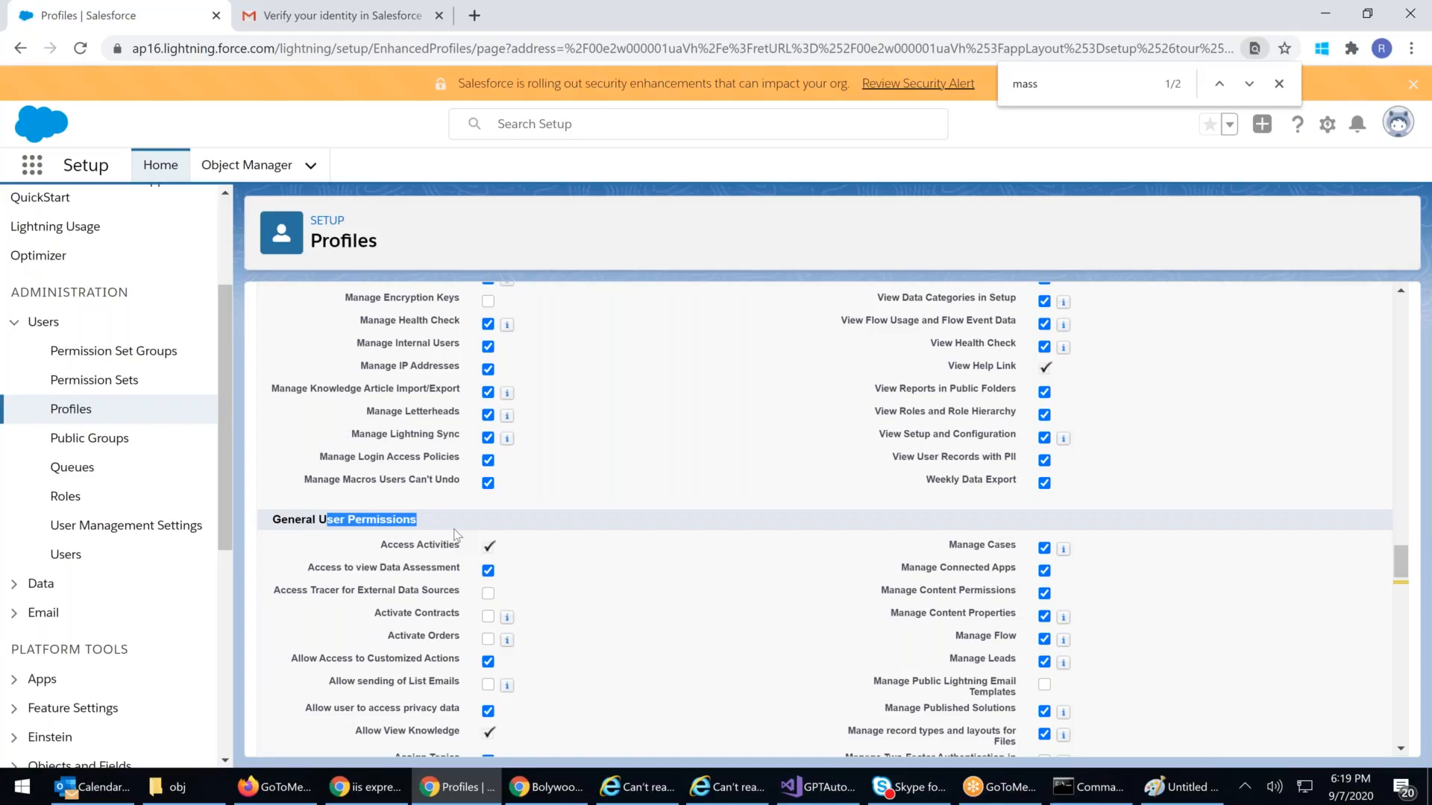
{"action": "scroll", "coordinate": [828, 535], "scroll_direction": "down", "scroll_amount": 4}
{"action": "scroll", "coordinate": [832, 540], "scroll_direction": "down", "scroll_amount": 3}
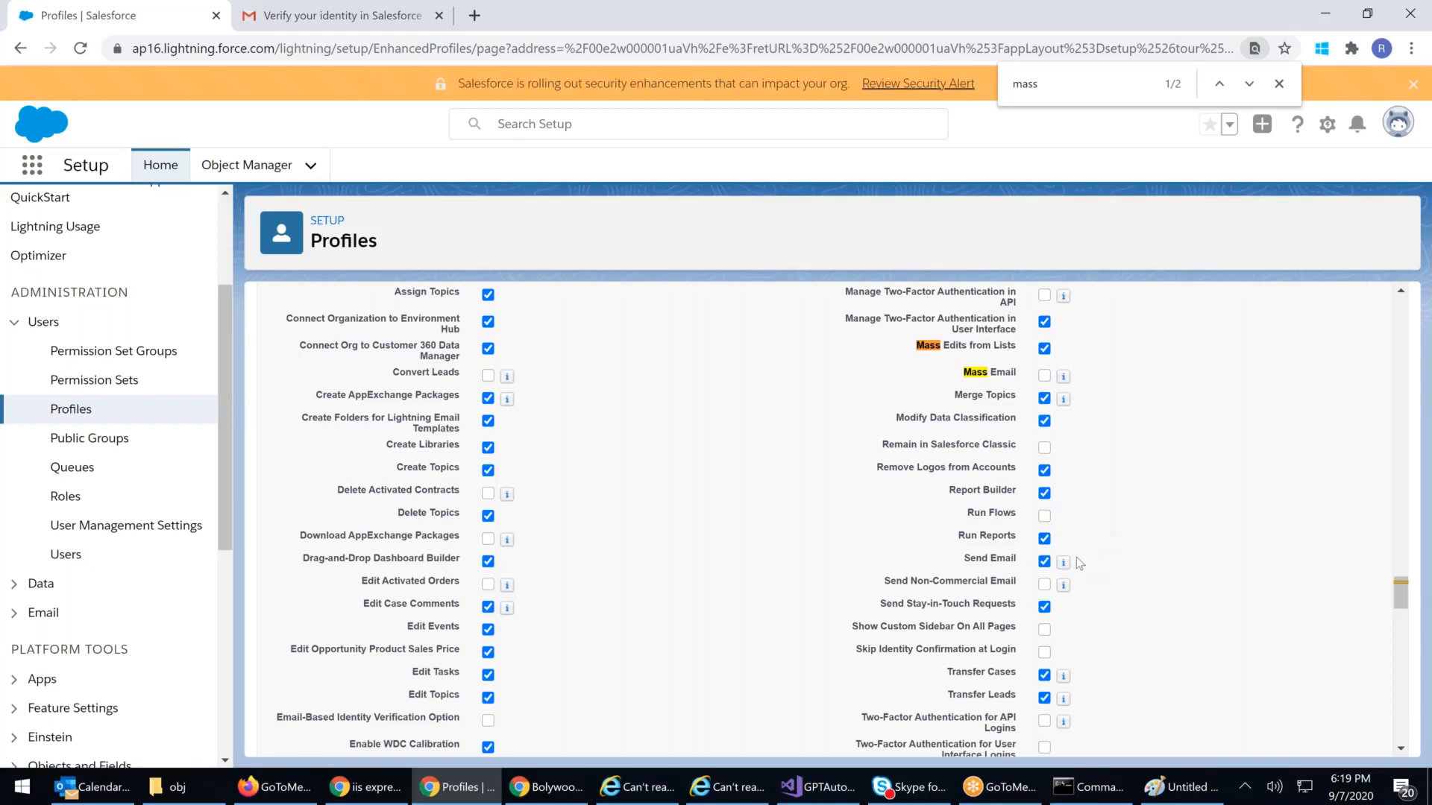
{"action": "mouse_move", "coordinate": [1064, 564]}
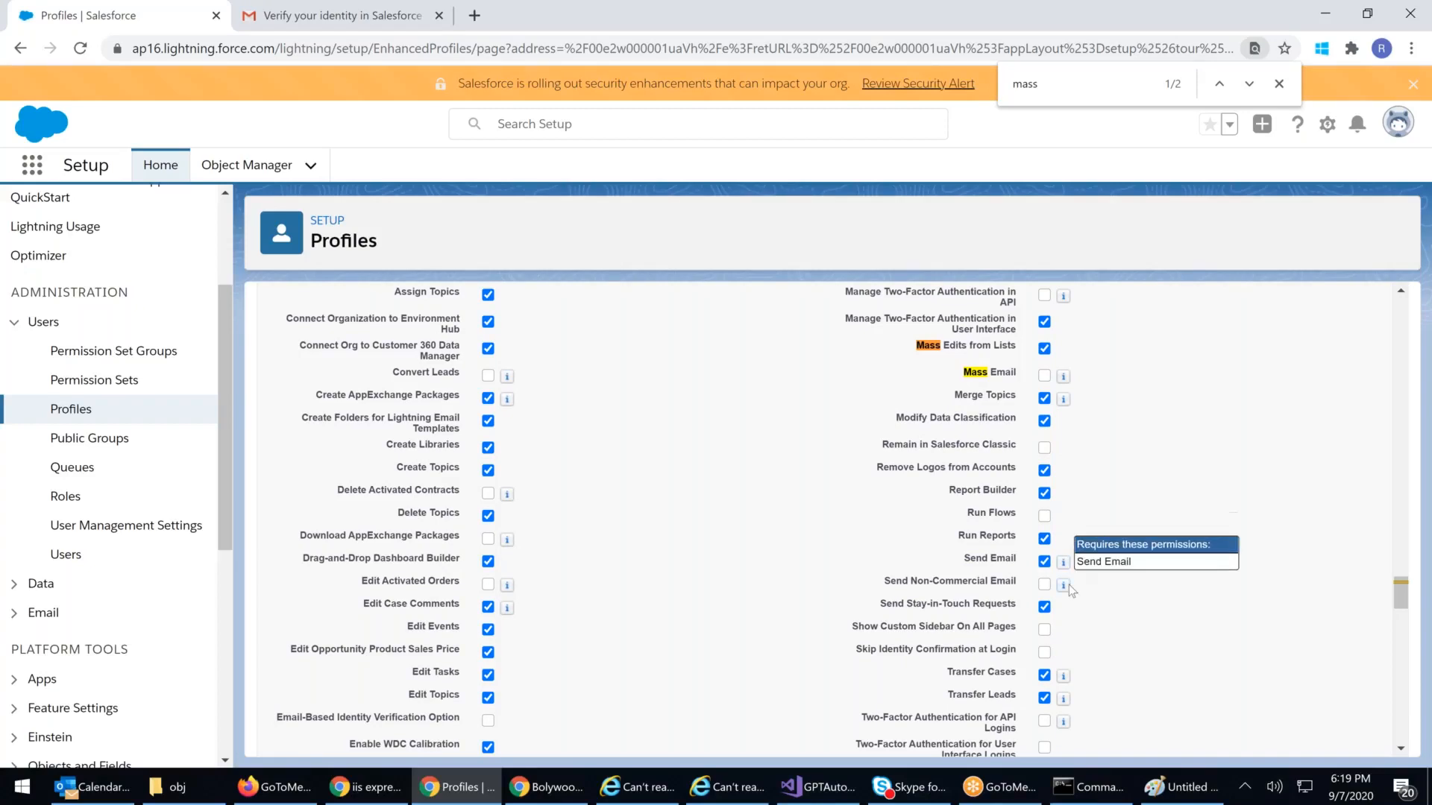
{"action": "scroll", "coordinate": [1068, 585], "scroll_direction": "down", "scroll_amount": 3}
{"action": "scroll", "coordinate": [1083, 567], "scroll_direction": "down", "scroll_amount": 1}
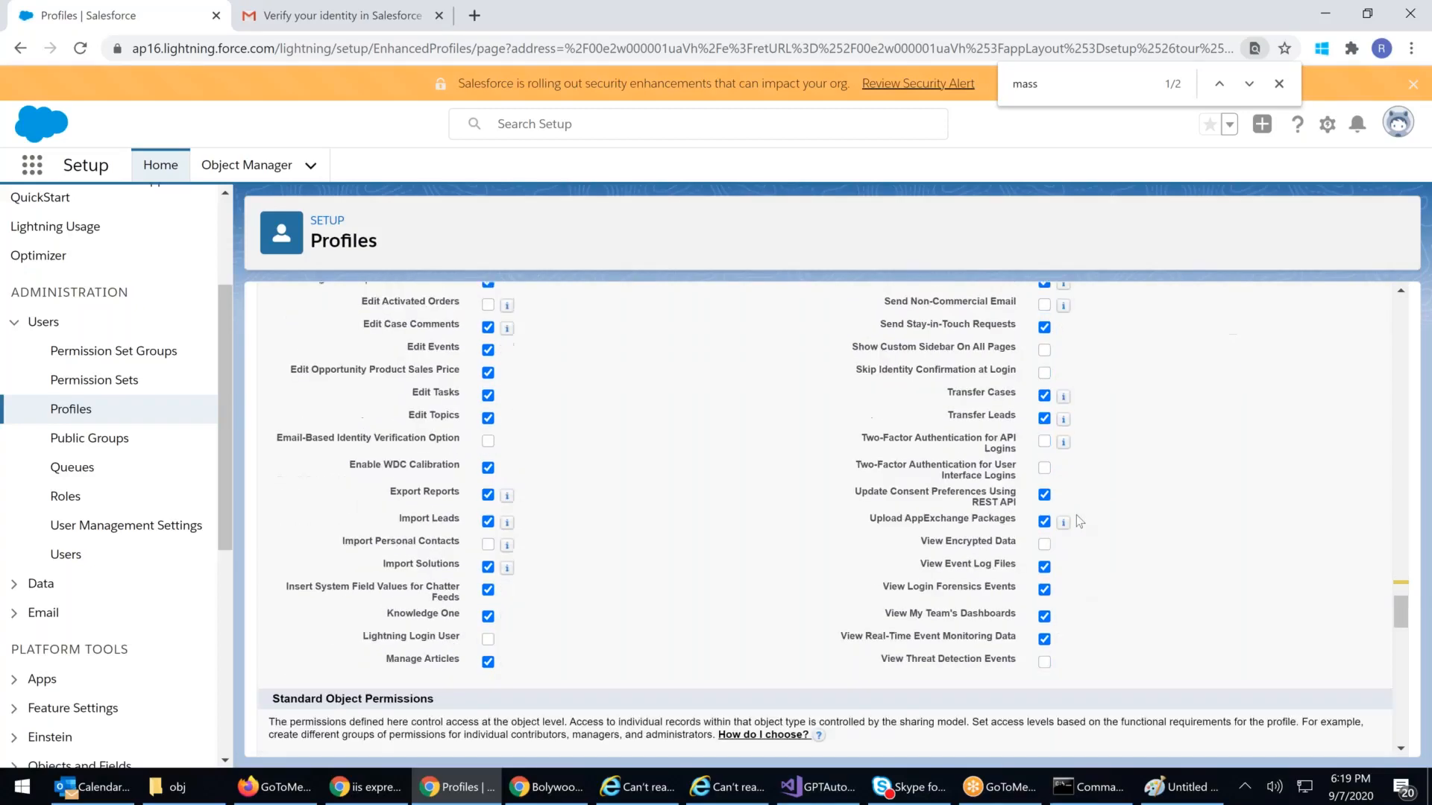
{"action": "scroll", "coordinate": [1077, 515], "scroll_direction": "up", "scroll_amount": 1}
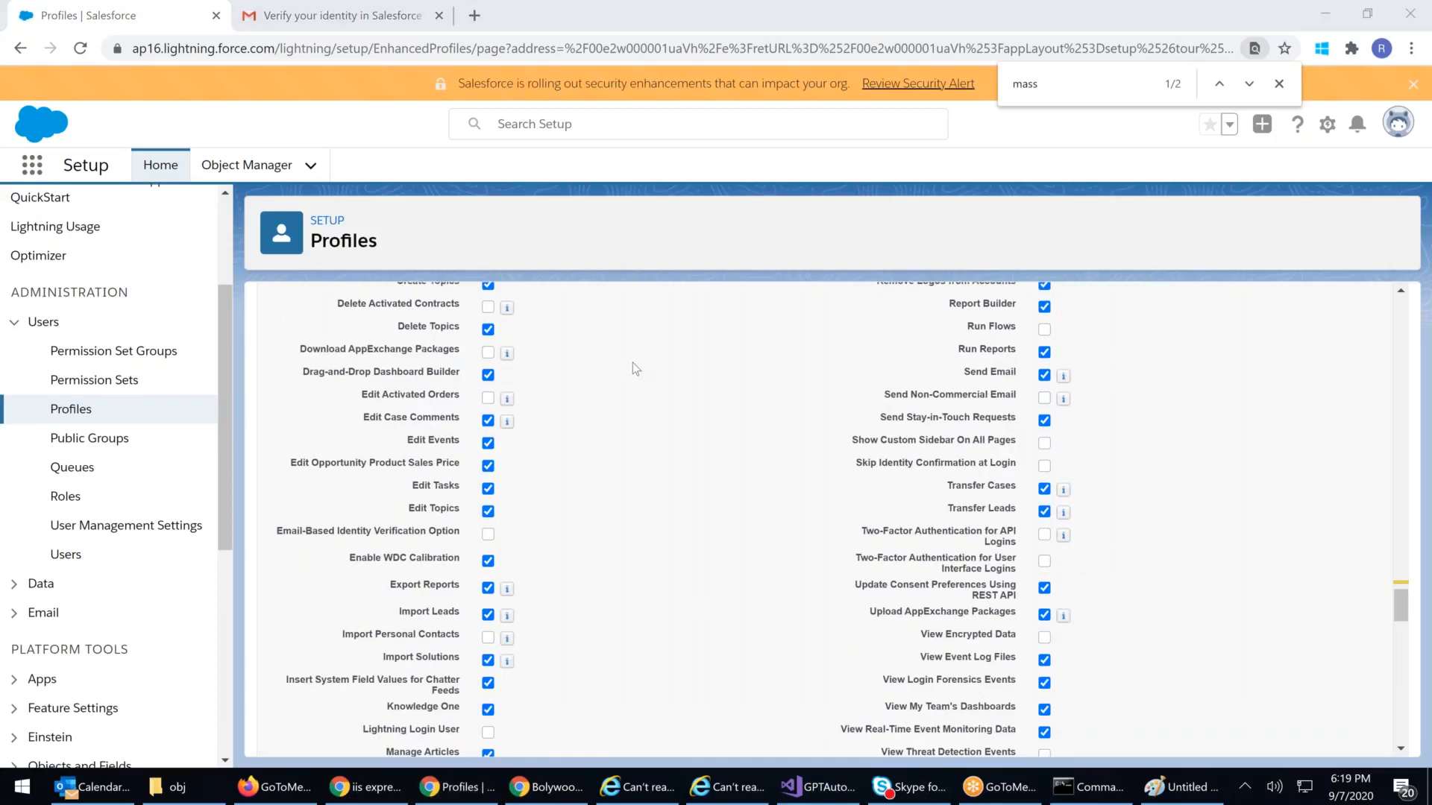
Step: Return to the browser and close Chrome's find bar for 'mass'
{"action": "left_click", "coordinate": [706, 515]}
{"action": "scroll", "coordinate": [706, 518], "scroll_direction": "down", "scroll_amount": 4}
{"action": "scroll", "coordinate": [720, 511], "scroll_direction": "up", "scroll_amount": 3}
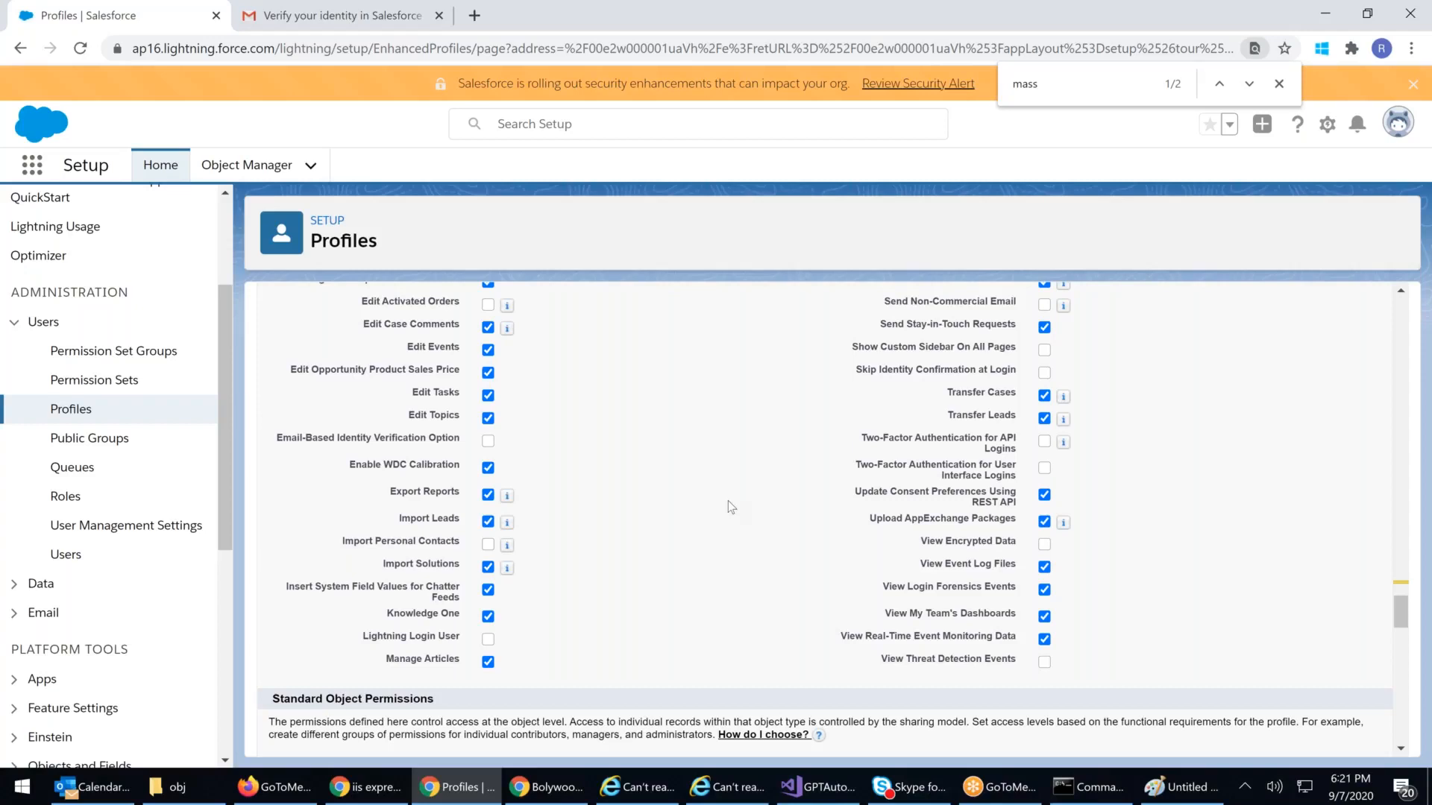
{"action": "left_click", "coordinate": [1051, 4]}
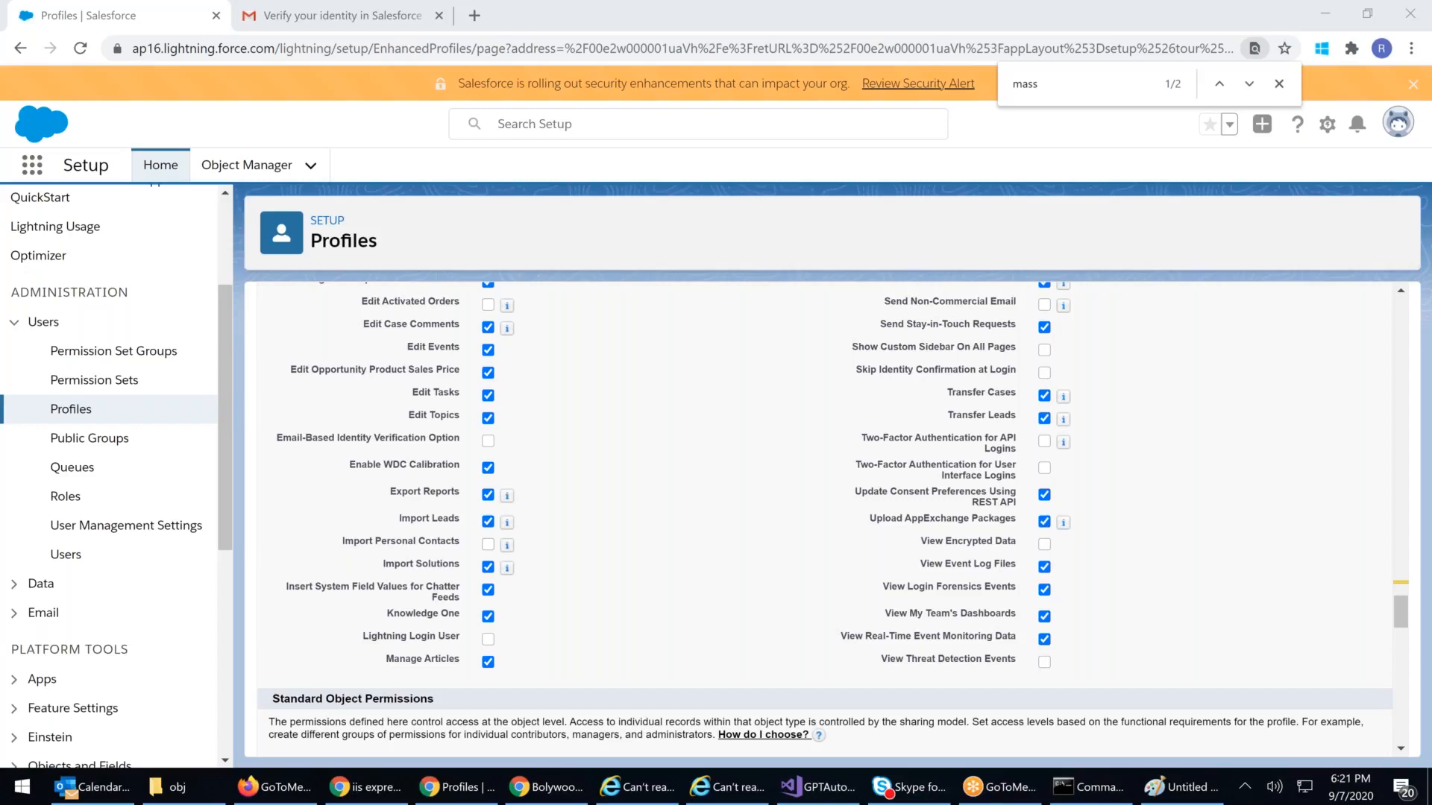
{"action": "left_click", "coordinate": [1278, 83]}
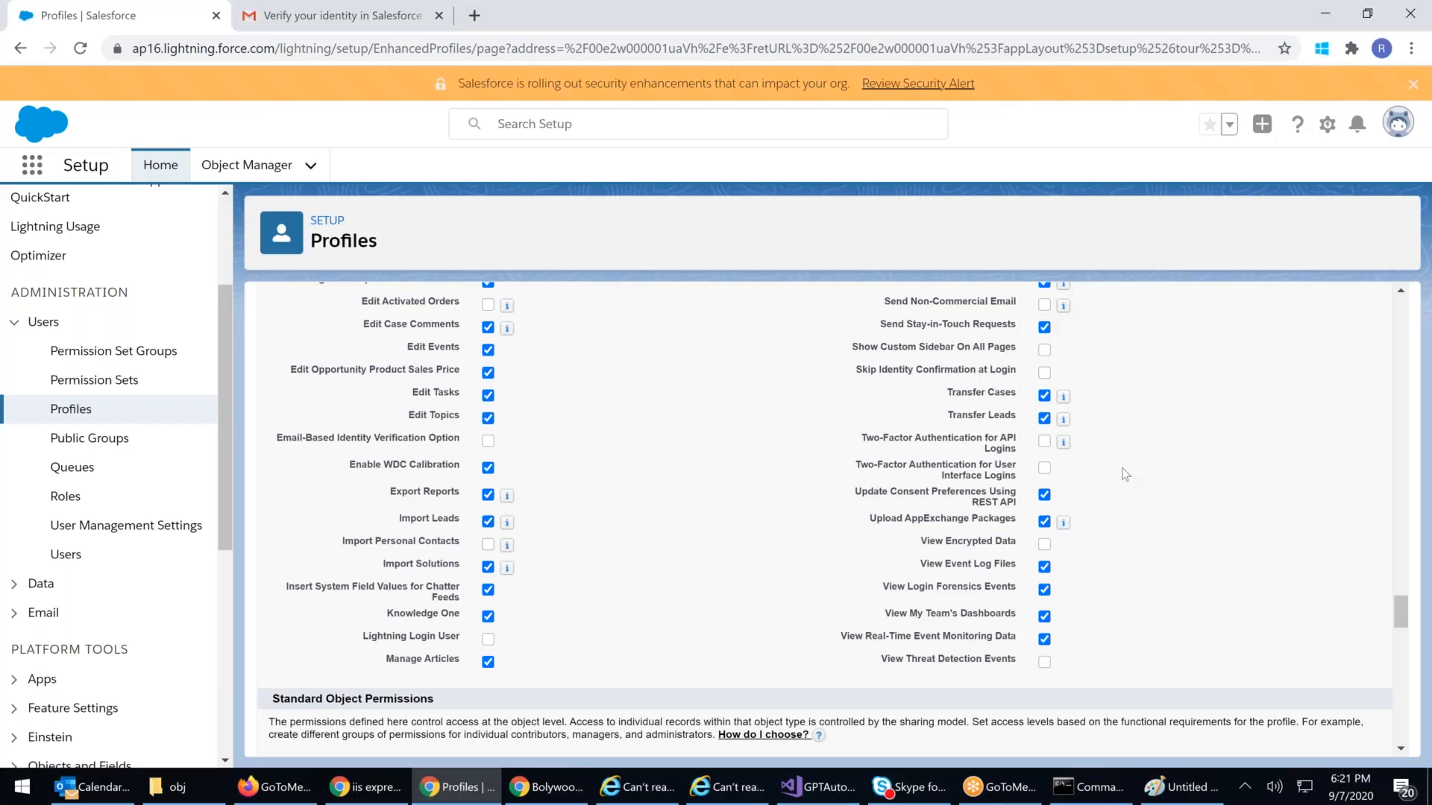